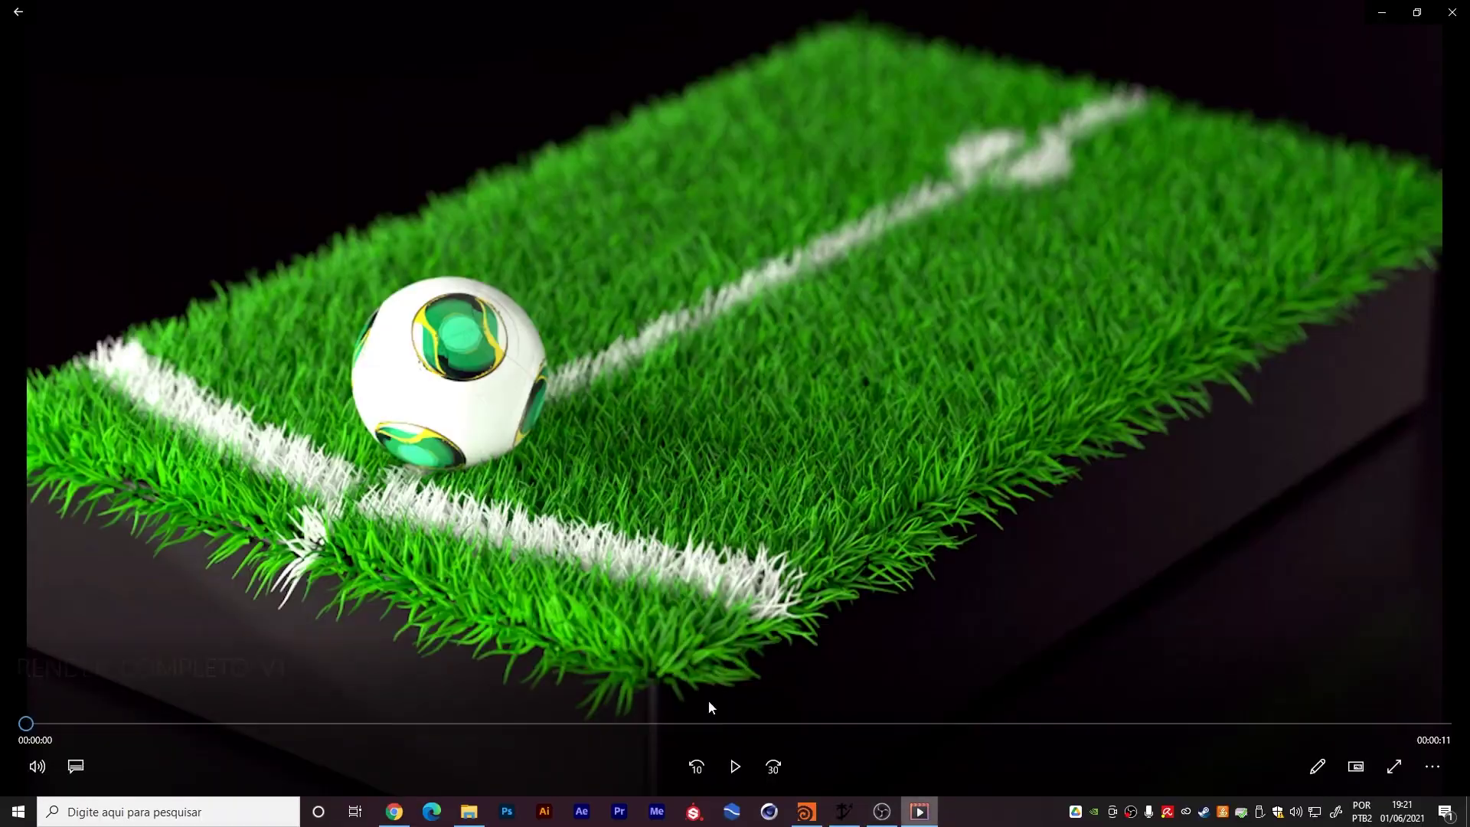
Play and scrub through the RENDER_COMPLETO_V1 video to examine the finished grass and soccer ball animation
{"action": "left_click", "coordinate": [722, 768]}
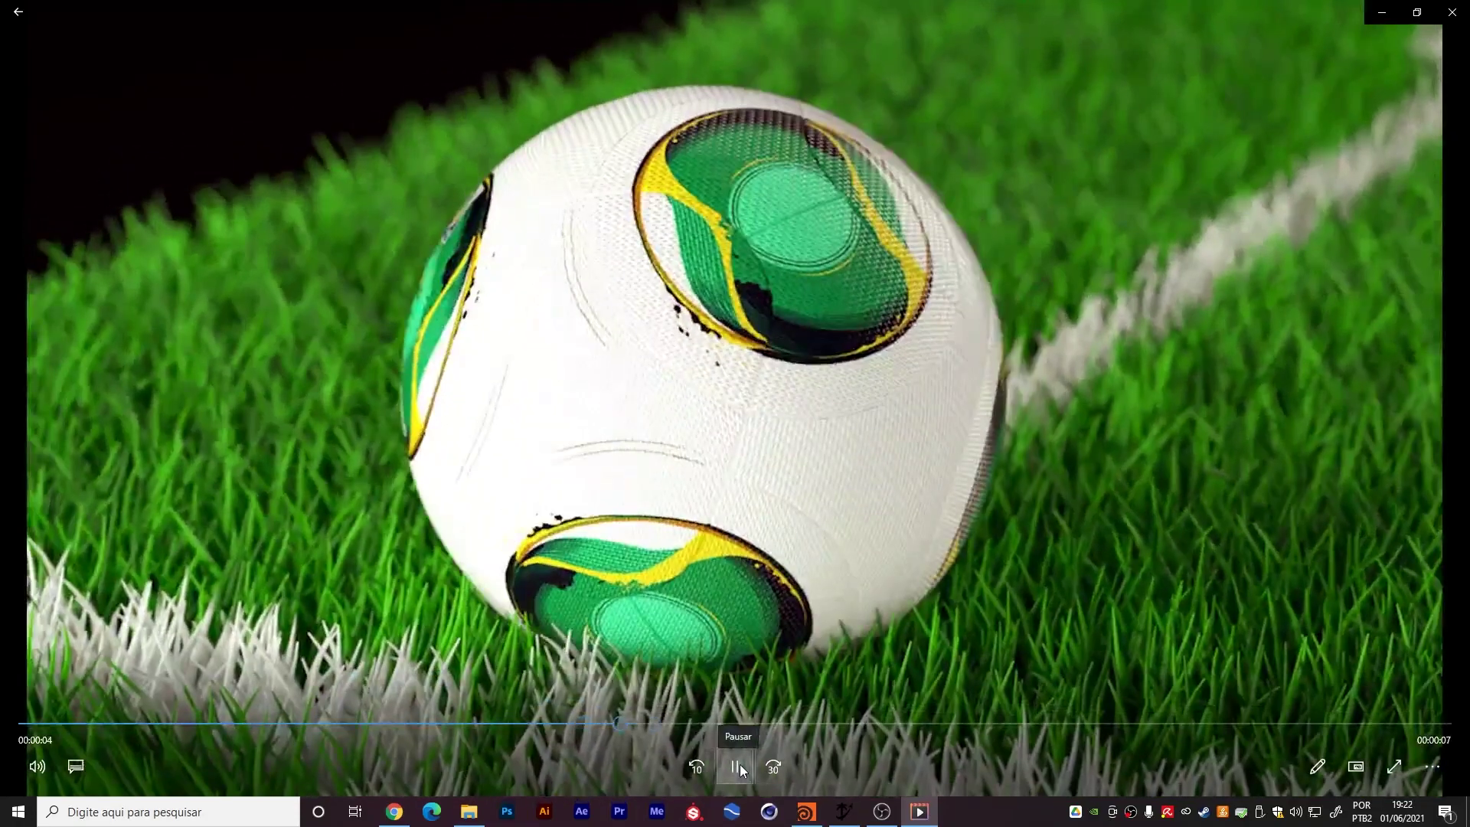
{"action": "left_click", "coordinate": [737, 766]}
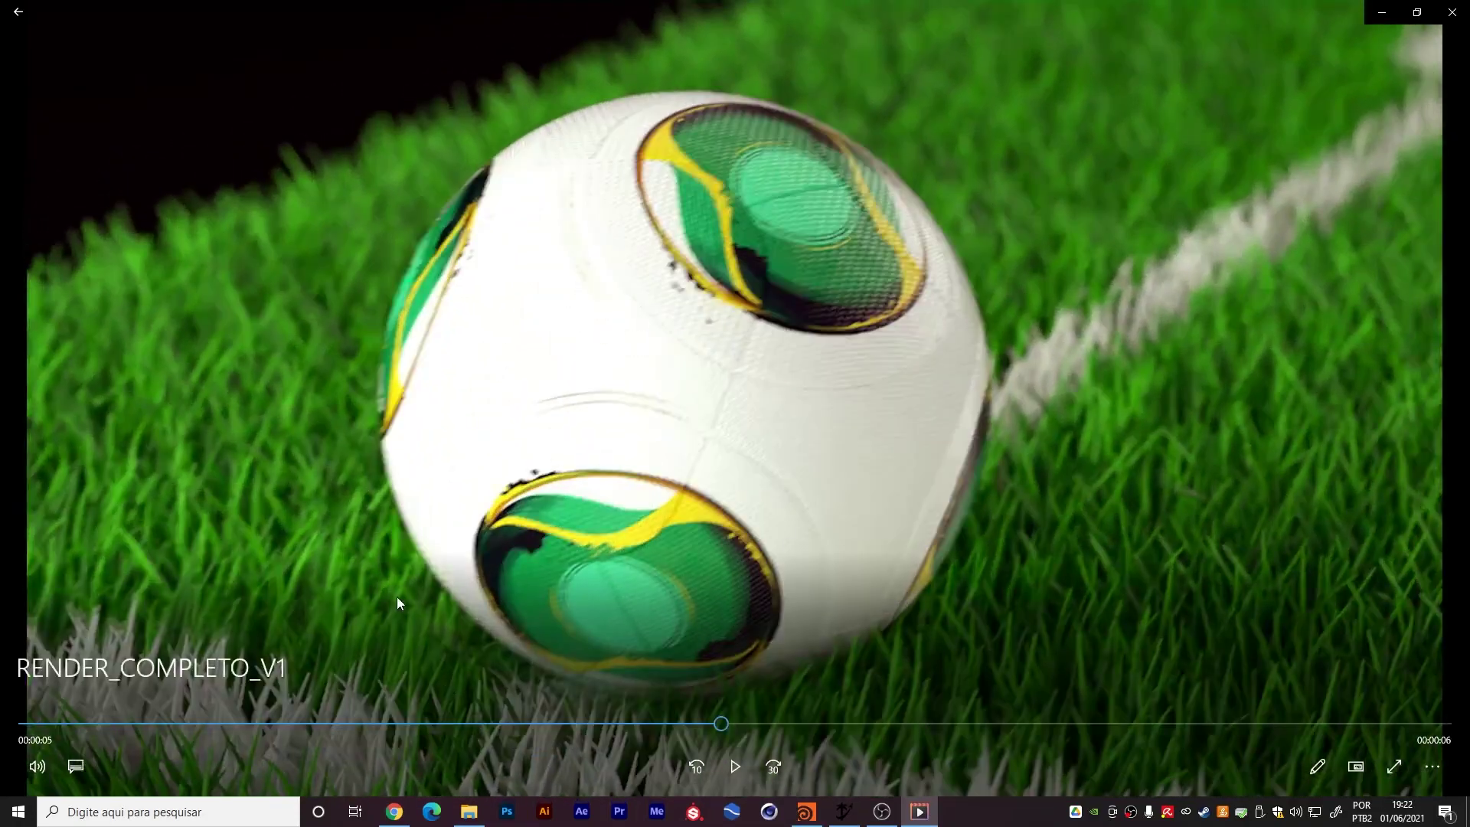
{"action": "left_click", "coordinate": [234, 730]}
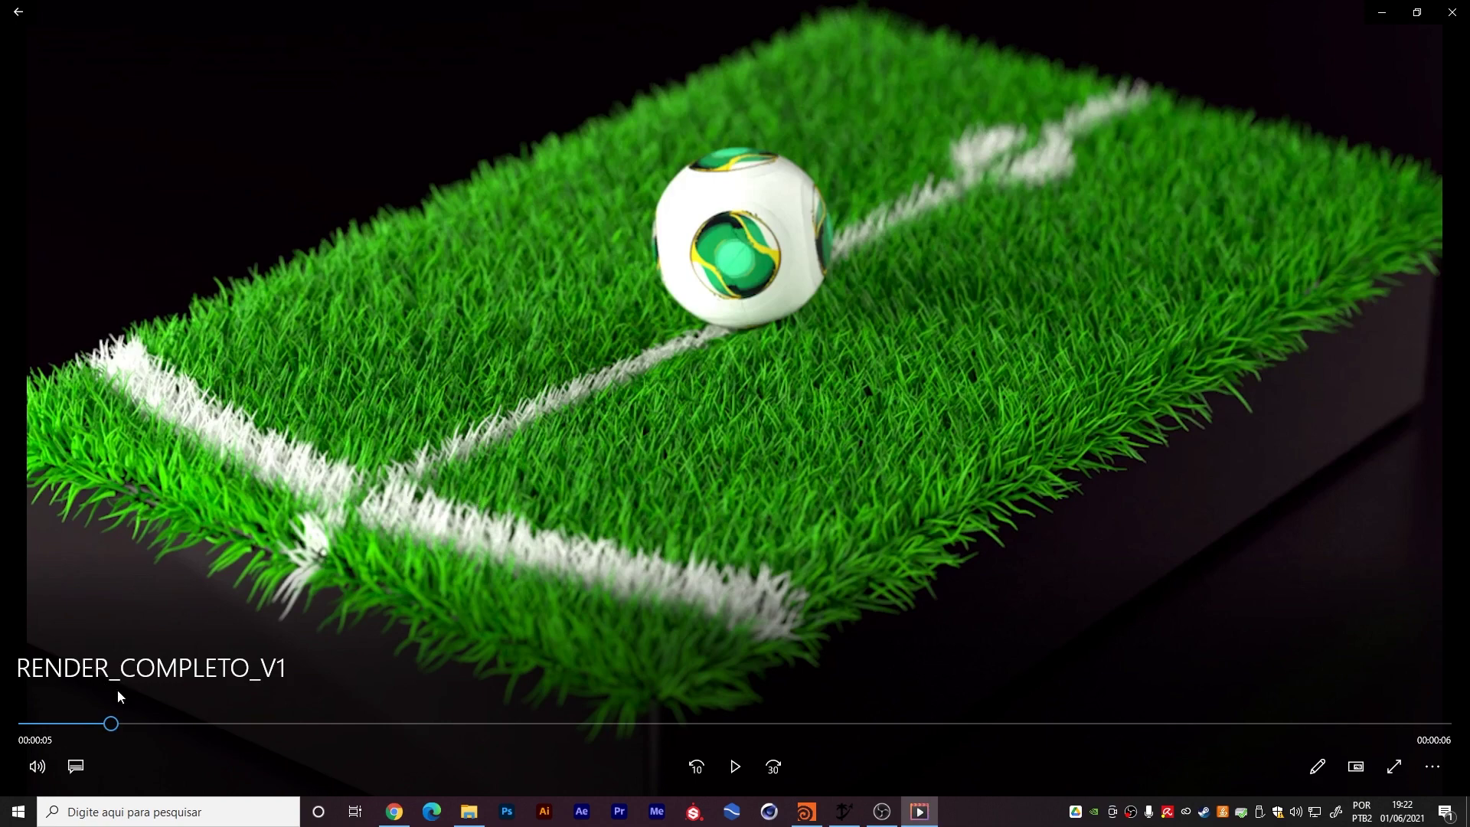
{"action": "left_click_drag", "start_coordinate": [89, 722], "coordinate": [657, 618]}
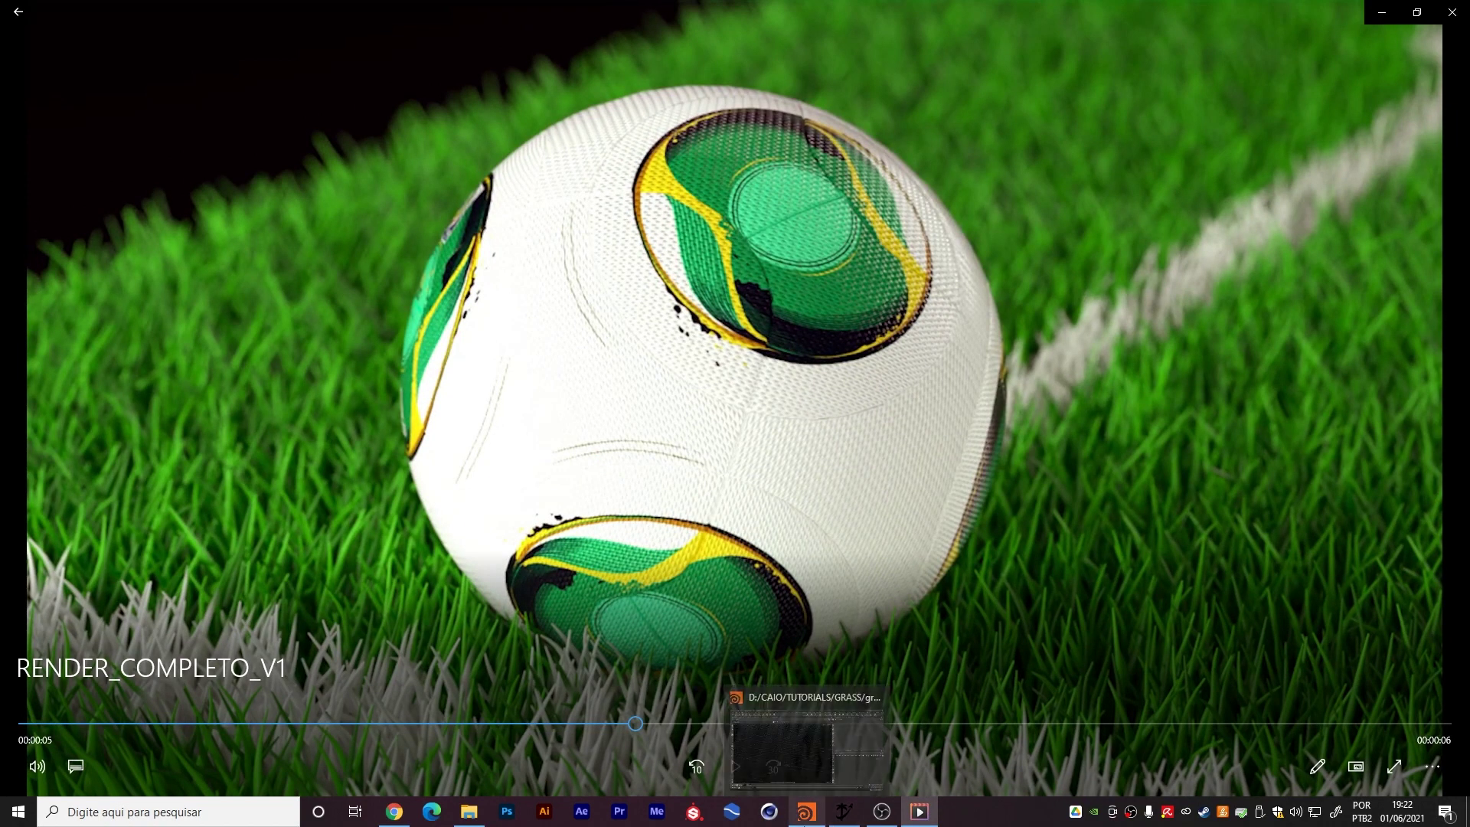
Switch to Houdini and create a Box in the empty object network
{"action": "left_click", "coordinate": [806, 812]}
{"action": "key", "text": "Tab"}
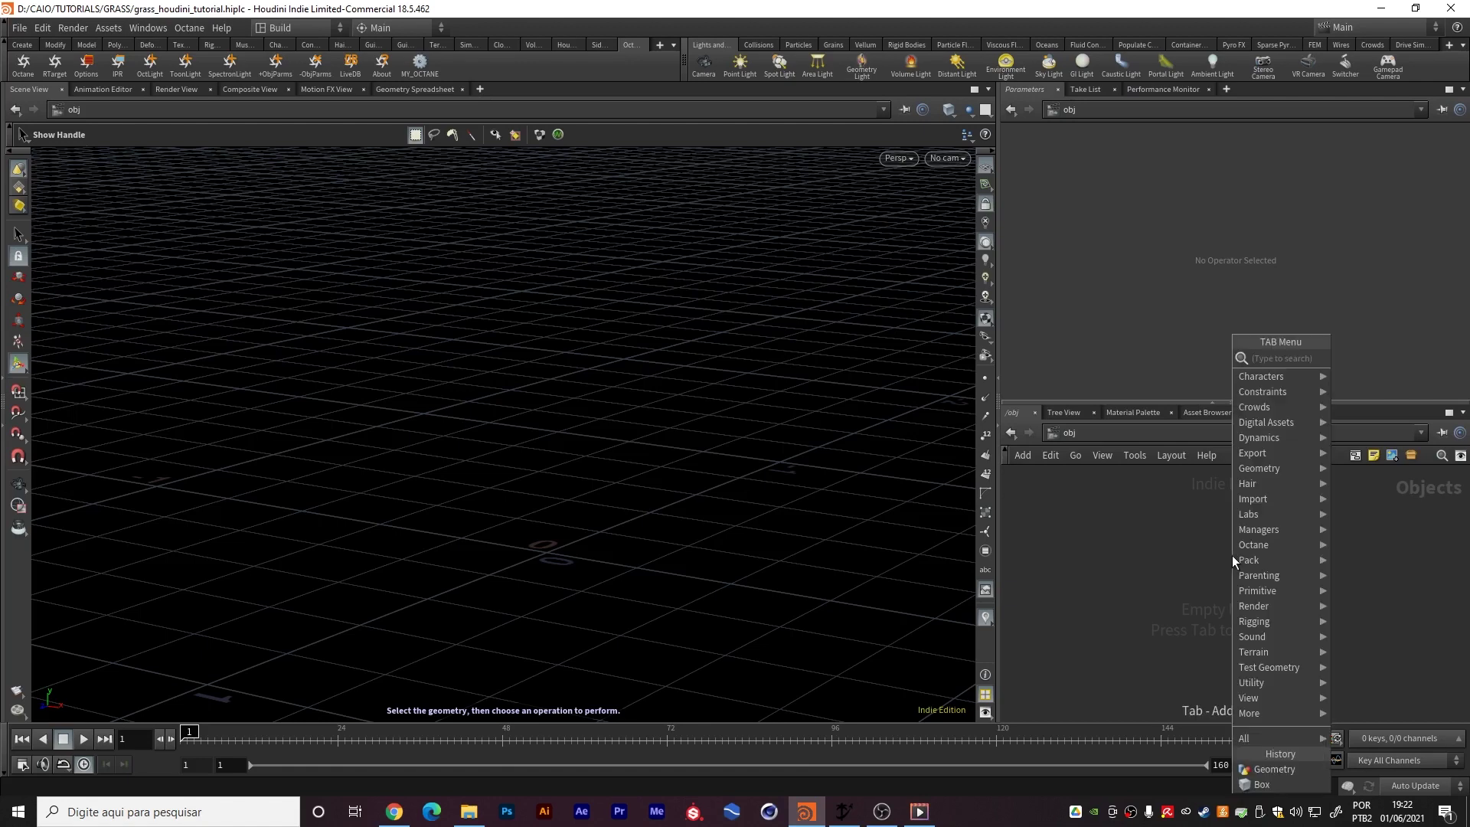
{"action": "type", "text": "box"}
{"action": "key", "text": "Return"}
{"action": "left_click", "coordinate": [1232, 555]}
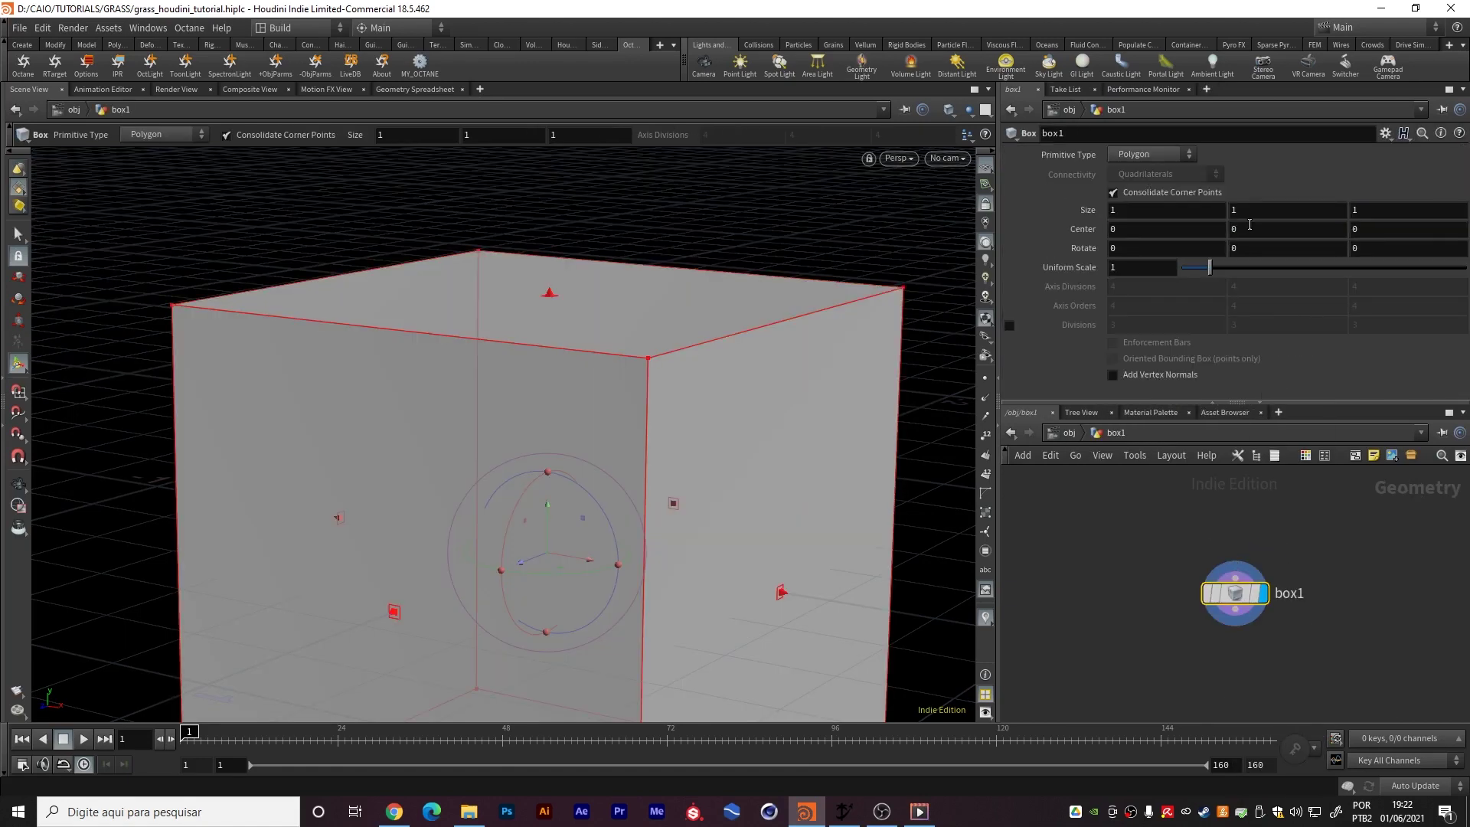
Set the box's size to 1.6 in X and 0.2 in Y
{"action": "left_click", "coordinate": [1240, 210]}
{"action": "type", "text": ".2"}
{"action": "key", "text": "Return"}
{"action": "left_click", "coordinate": [1122, 205]}
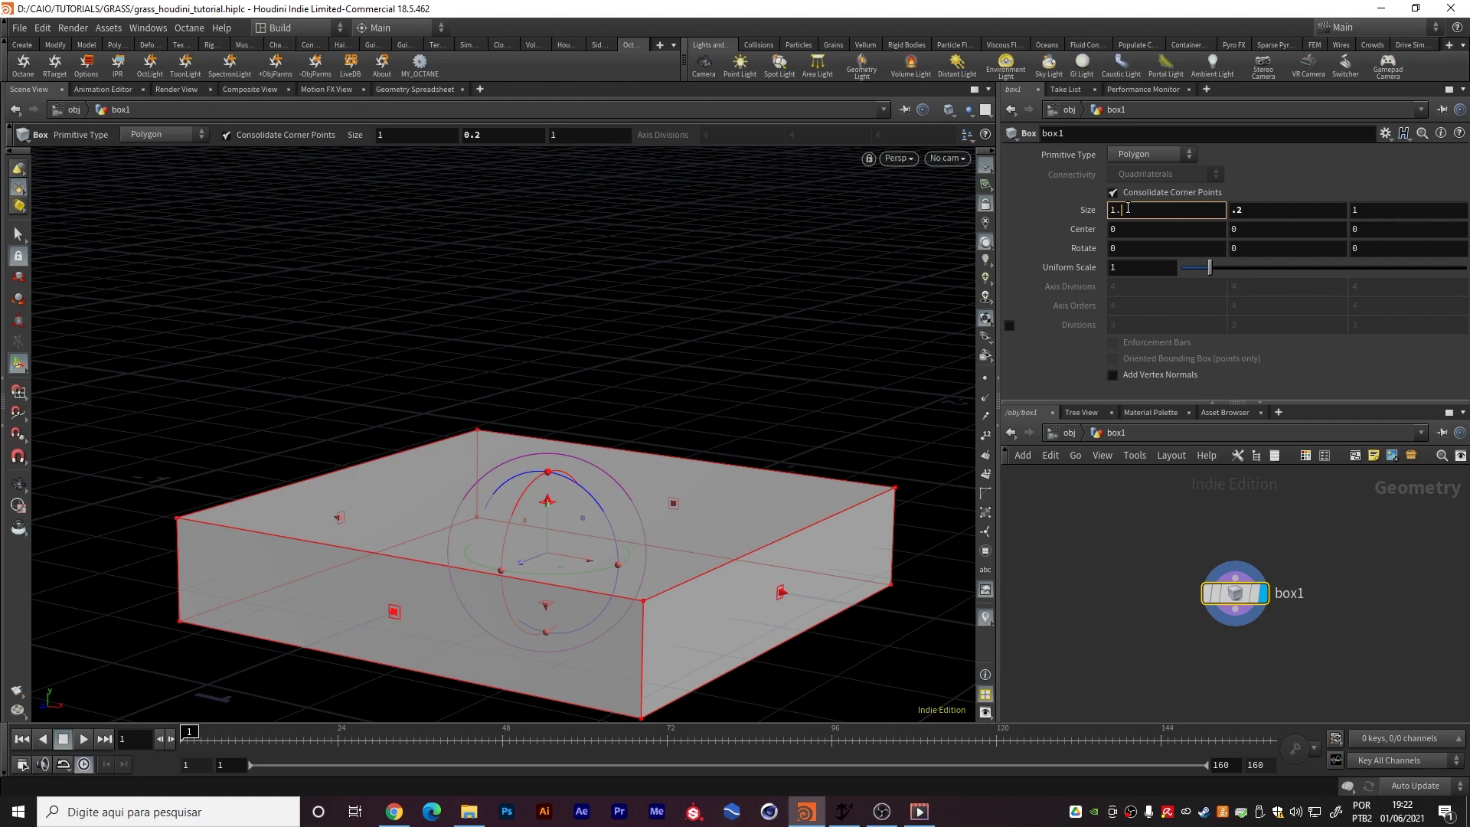
{"action": "type", "text": "1.6"}
{"action": "key", "text": "Return"}
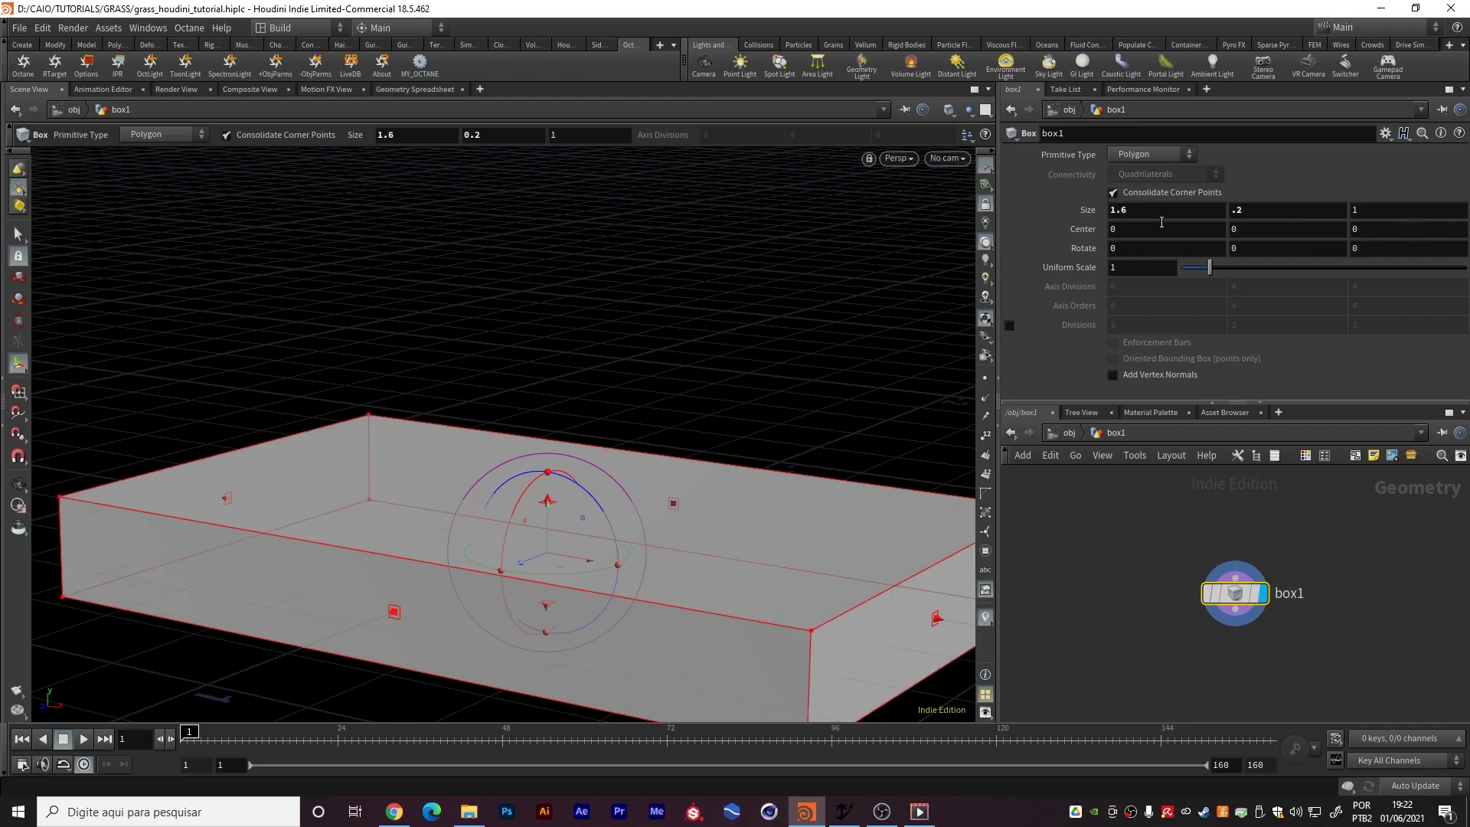
{"action": "key", "text": "Escape"}
{"action": "left_click_drag", "start_coordinate": [699, 541], "coordinate": [495, 475]}
{"action": "key", "text": "Return"}
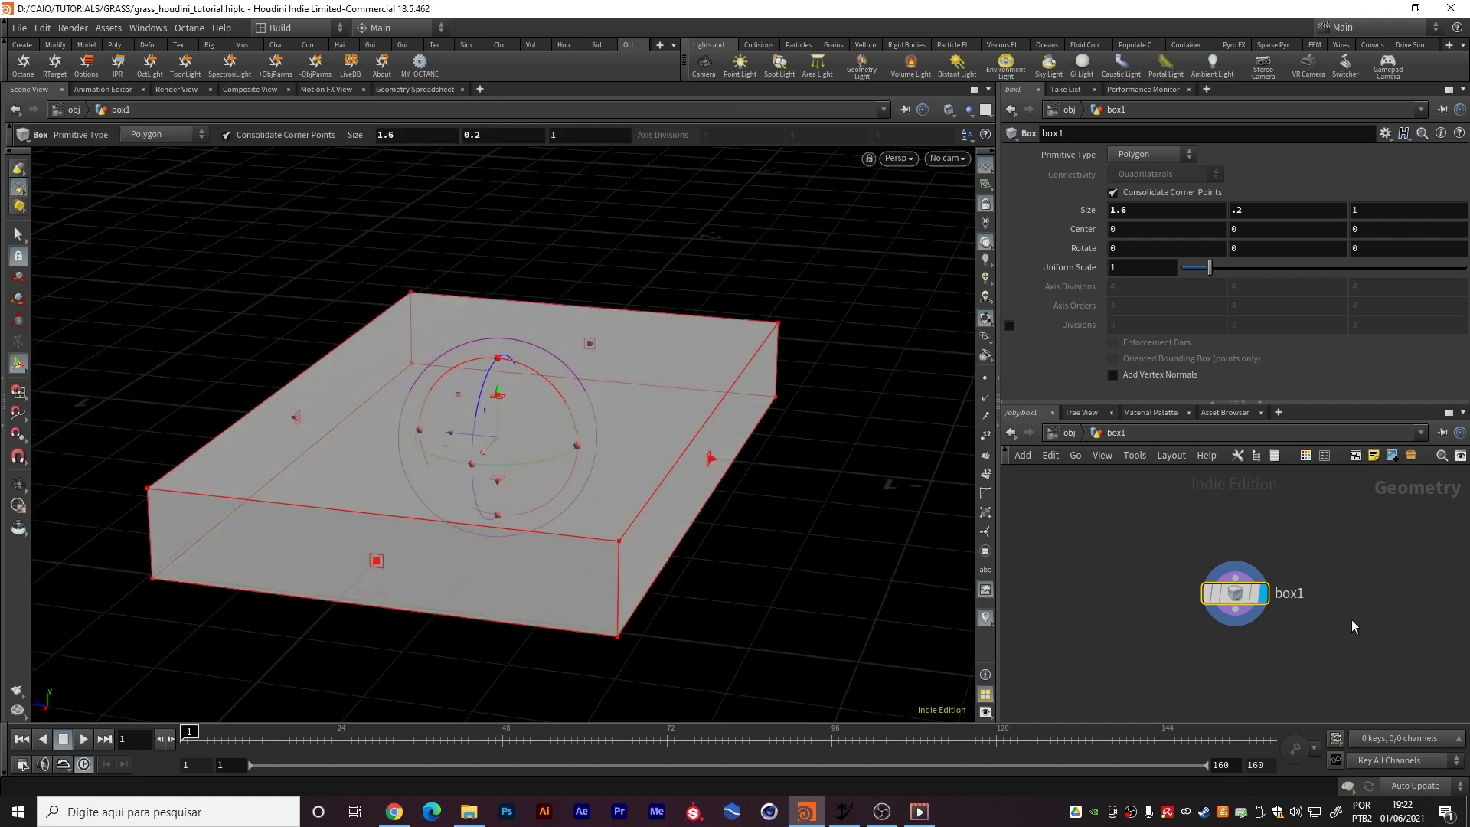
Add a PolyBevel node after the box, make it the displayed node and set its distance to 0.028
{"action": "middle_click_drag", "start_coordinate": [1359, 580], "coordinate": [1388, 493]}
{"action": "key", "text": "Tab"}
{"action": "type", "text": "bevel"}
{"action": "key", "text": "Return"}
{"action": "key", "text": "Return"}
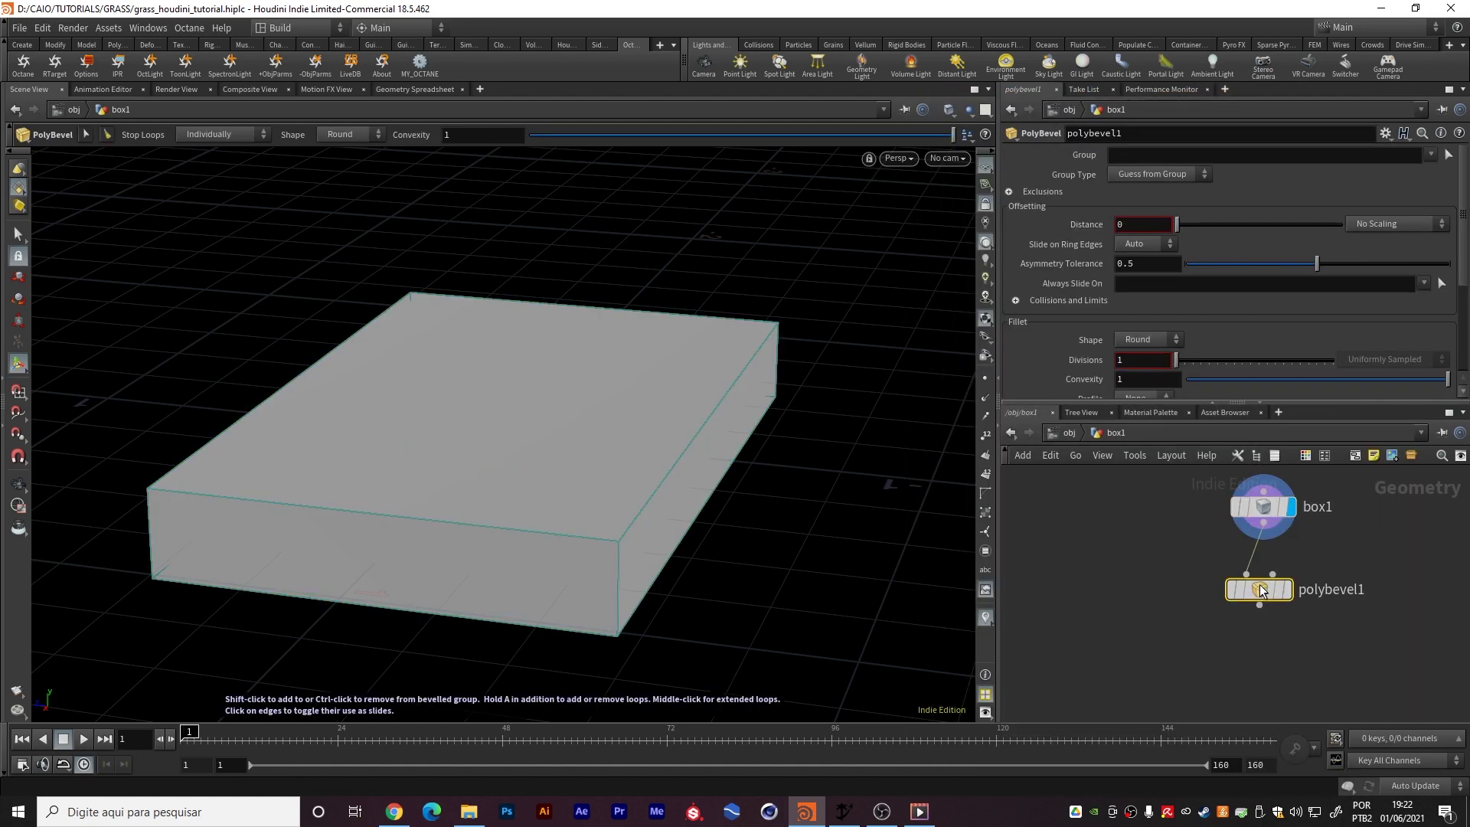
{"action": "left_click", "coordinate": [1291, 589]}
{"action": "left_click_drag", "start_coordinate": [1176, 225], "coordinate": [1182, 231]}
{"action": "left_click", "coordinate": [1157, 229]}
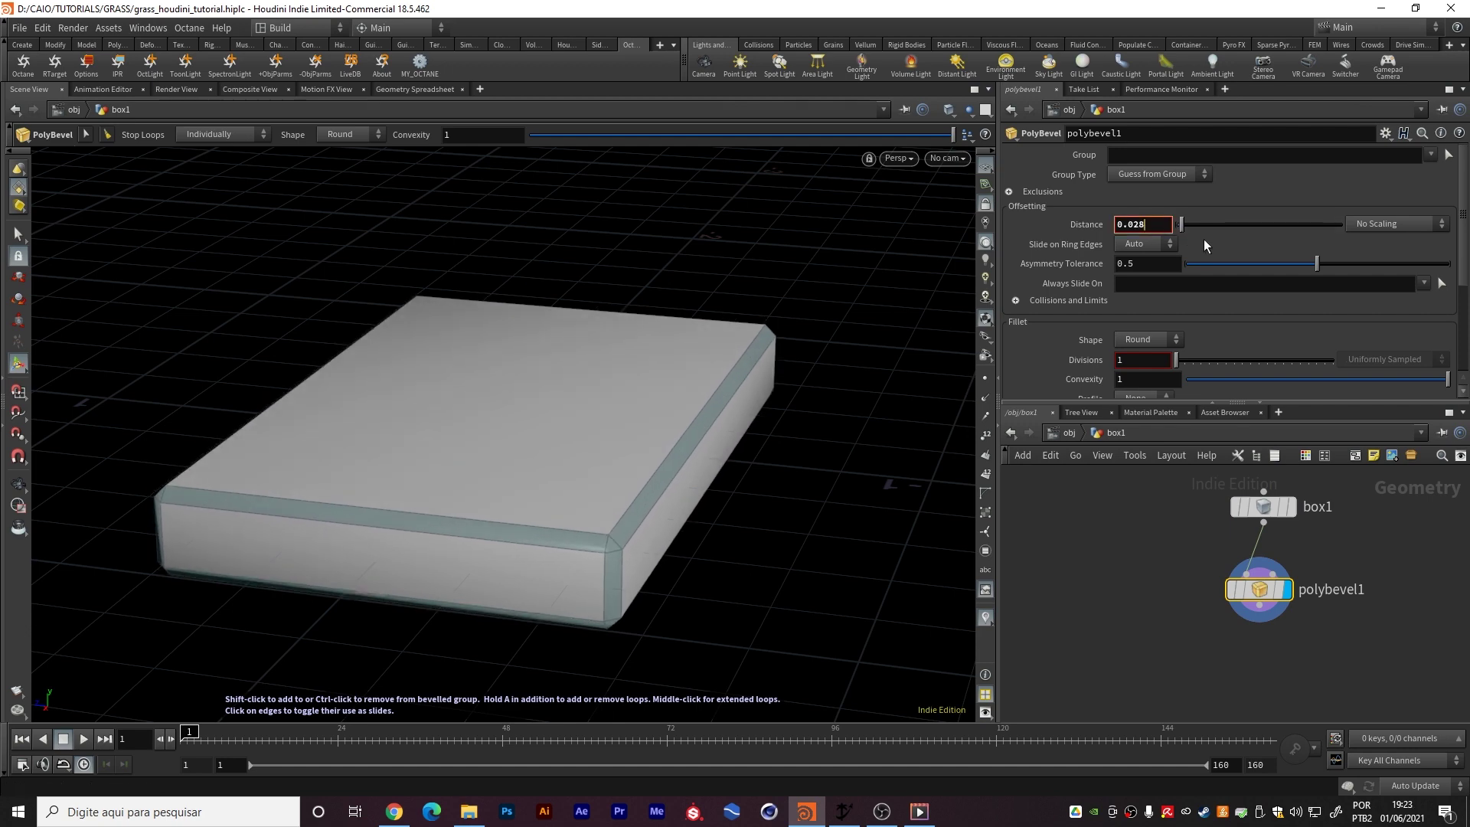
Examine the shading on the bevelled box's edges and side faces from several angles
{"action": "middle_click_drag", "start_coordinate": [1335, 600], "coordinate": [1339, 555]}
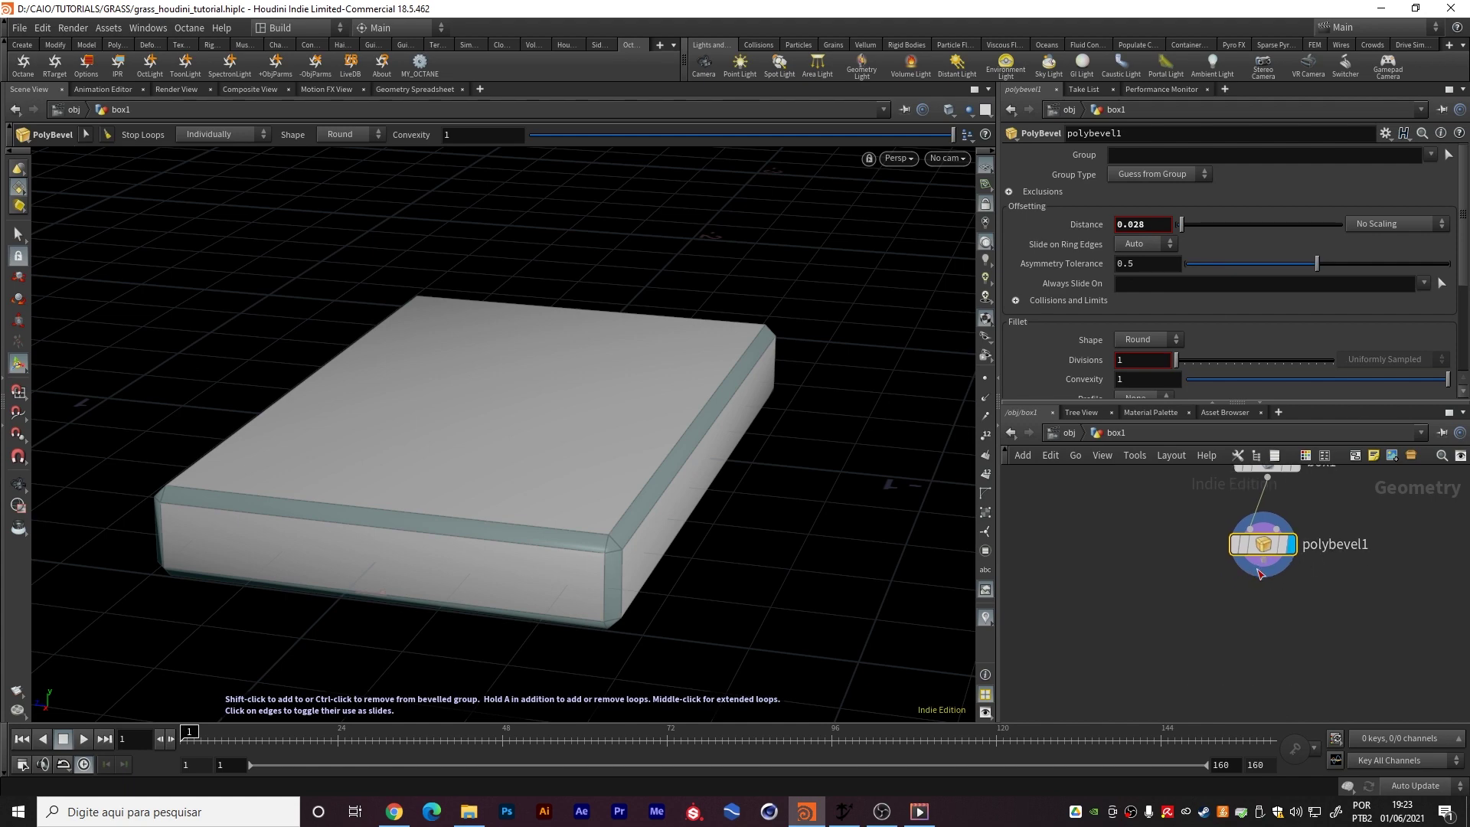
{"action": "key", "text": "Tab"}
{"action": "key", "text": "Escape"}
{"action": "key", "text": "Escape"}
{"action": "scroll", "coordinate": [310, 539], "scroll_direction": "up", "scroll_amount": 3}
{"action": "left_click_drag", "start_coordinate": [347, 548], "coordinate": [252, 540]}
{"action": "middle_click_drag", "start_coordinate": [338, 552], "coordinate": [345, 502], "text": "alt"}
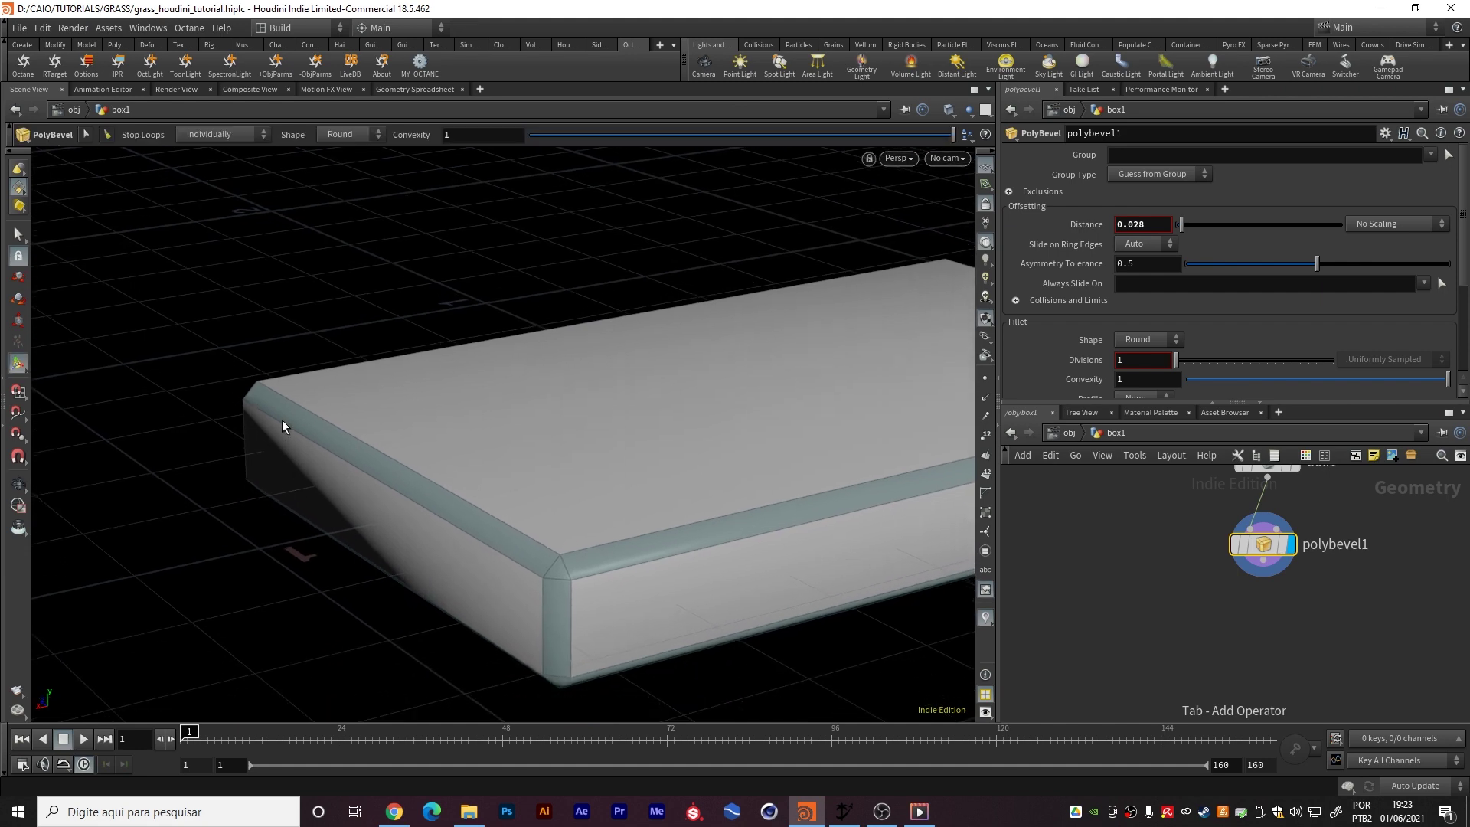
{"action": "key", "text": "Escape"}
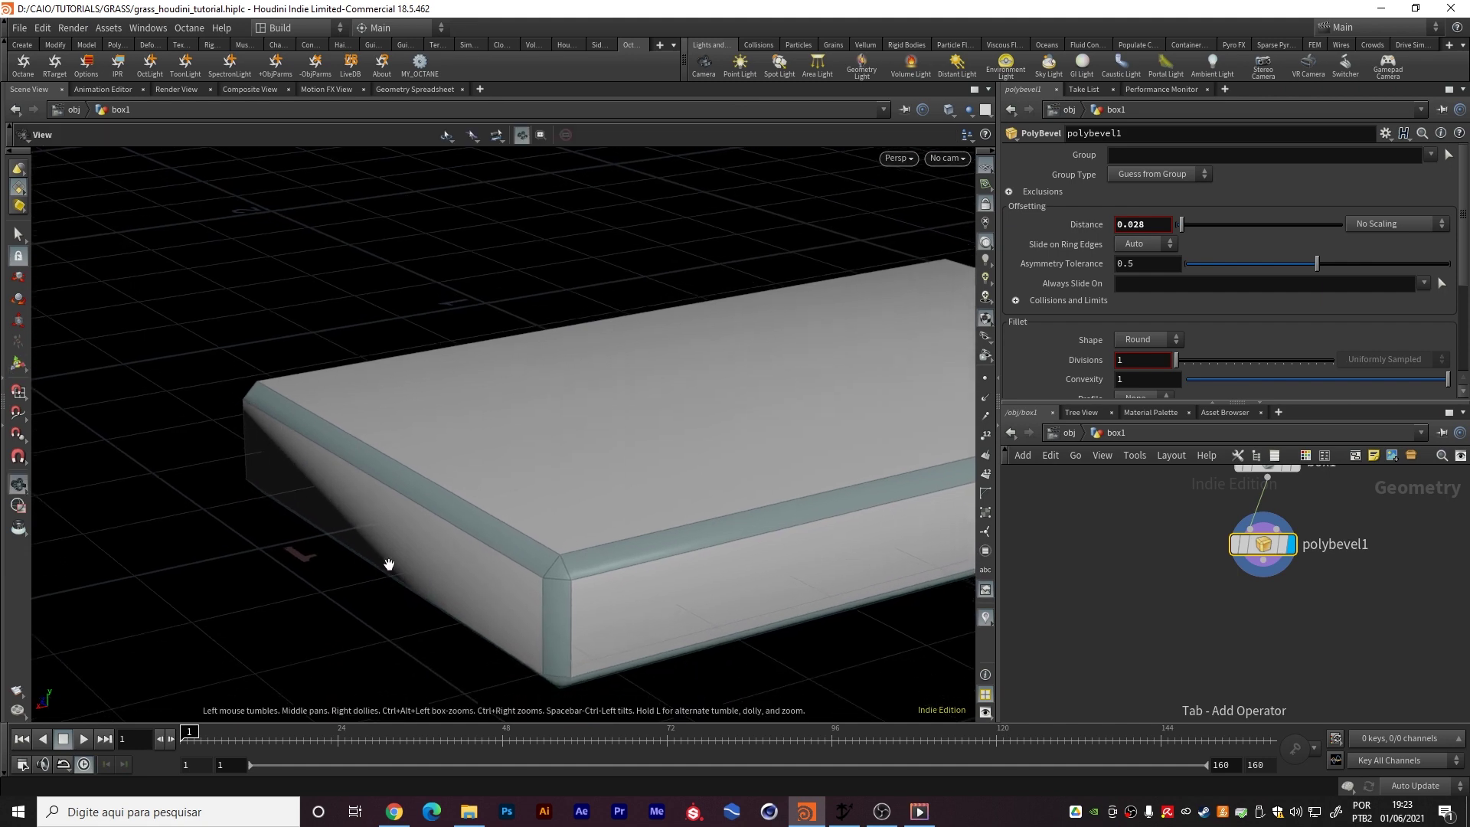
{"action": "left_click_drag", "start_coordinate": [346, 511], "coordinate": [423, 530]}
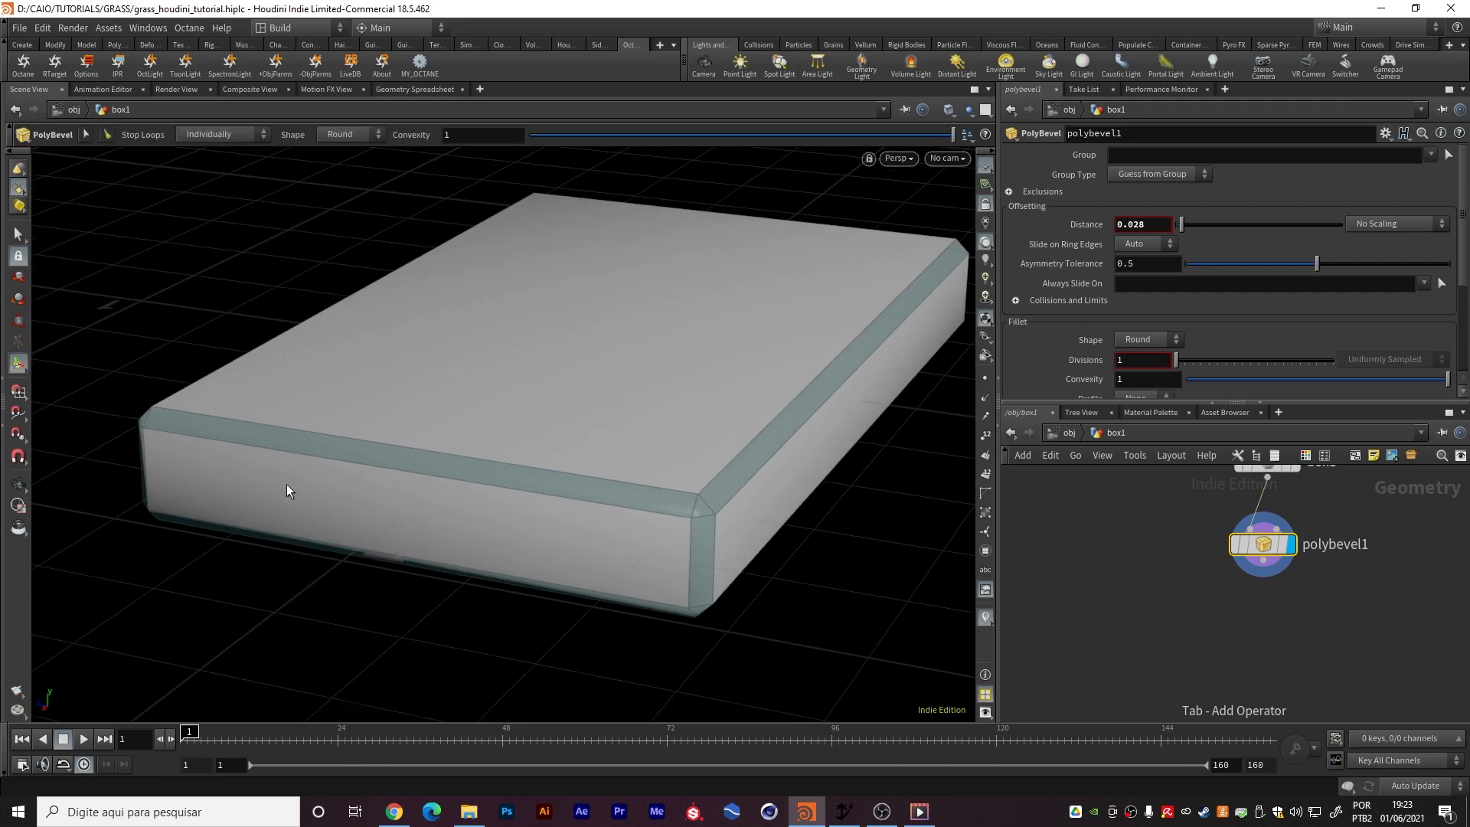
Add a Normal node after the PolyBevel node
{"action": "key", "text": "Tab"}
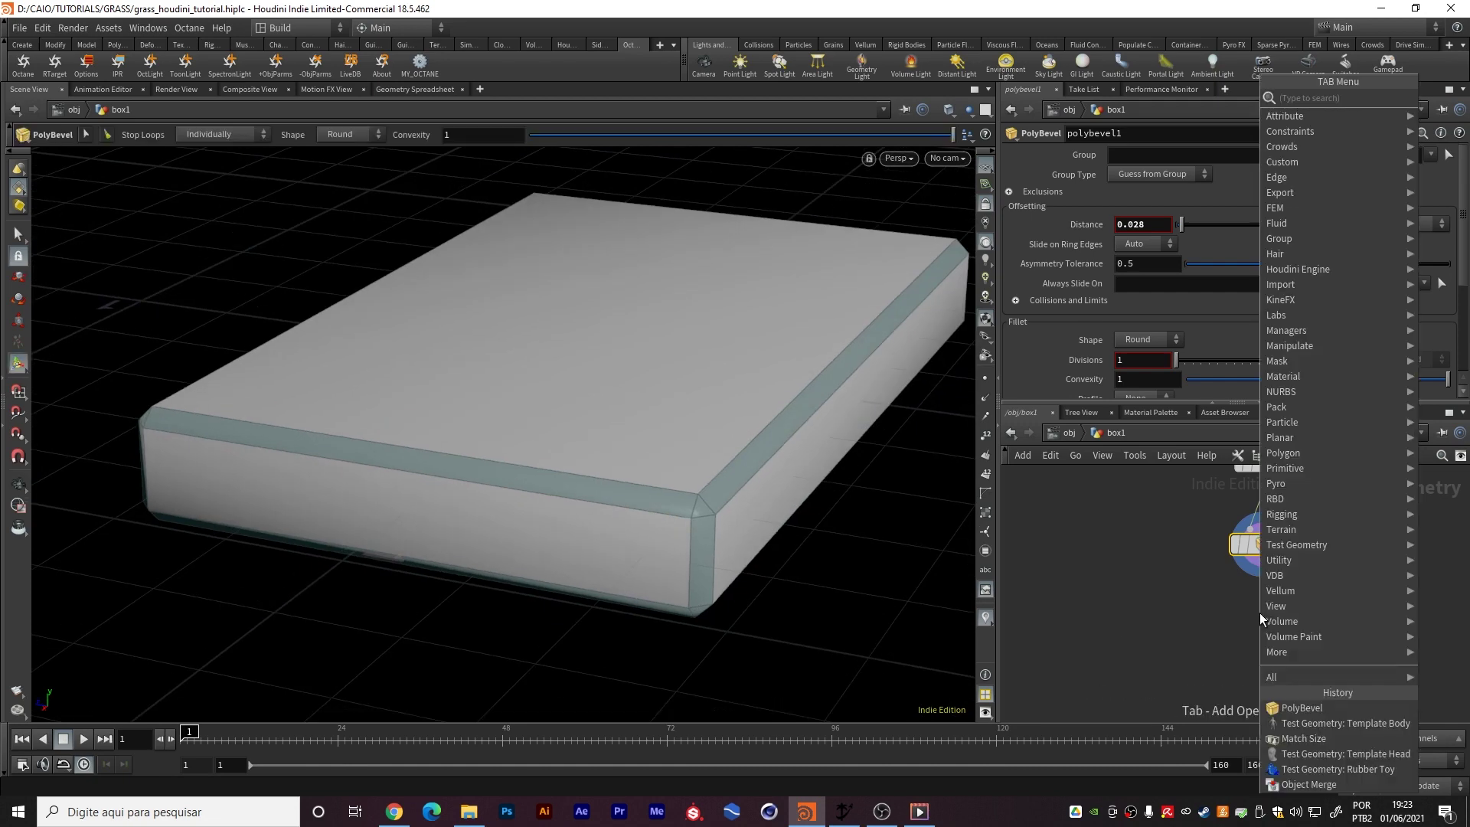
{"action": "type", "text": "no"}
{"action": "key", "text": "Return"}
{"action": "left_click", "coordinate": [1261, 612]}
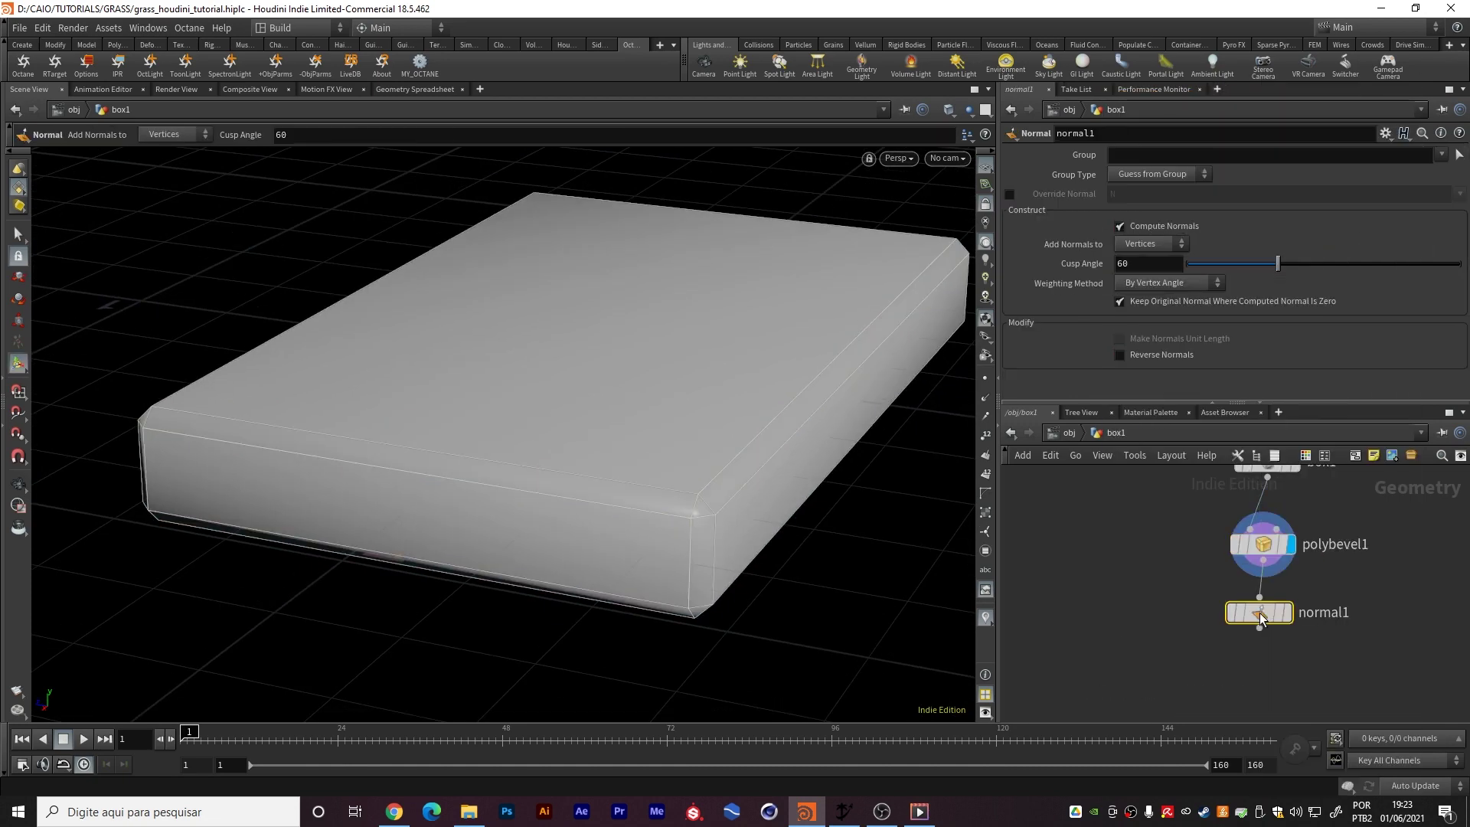
Display the Normal node's result, adding normals to Points with weighting By Face Area
{"action": "left_click", "coordinate": [1154, 248]}
{"action": "left_click", "coordinate": [1148, 258]}
{"action": "left_click", "coordinate": [1169, 289]}
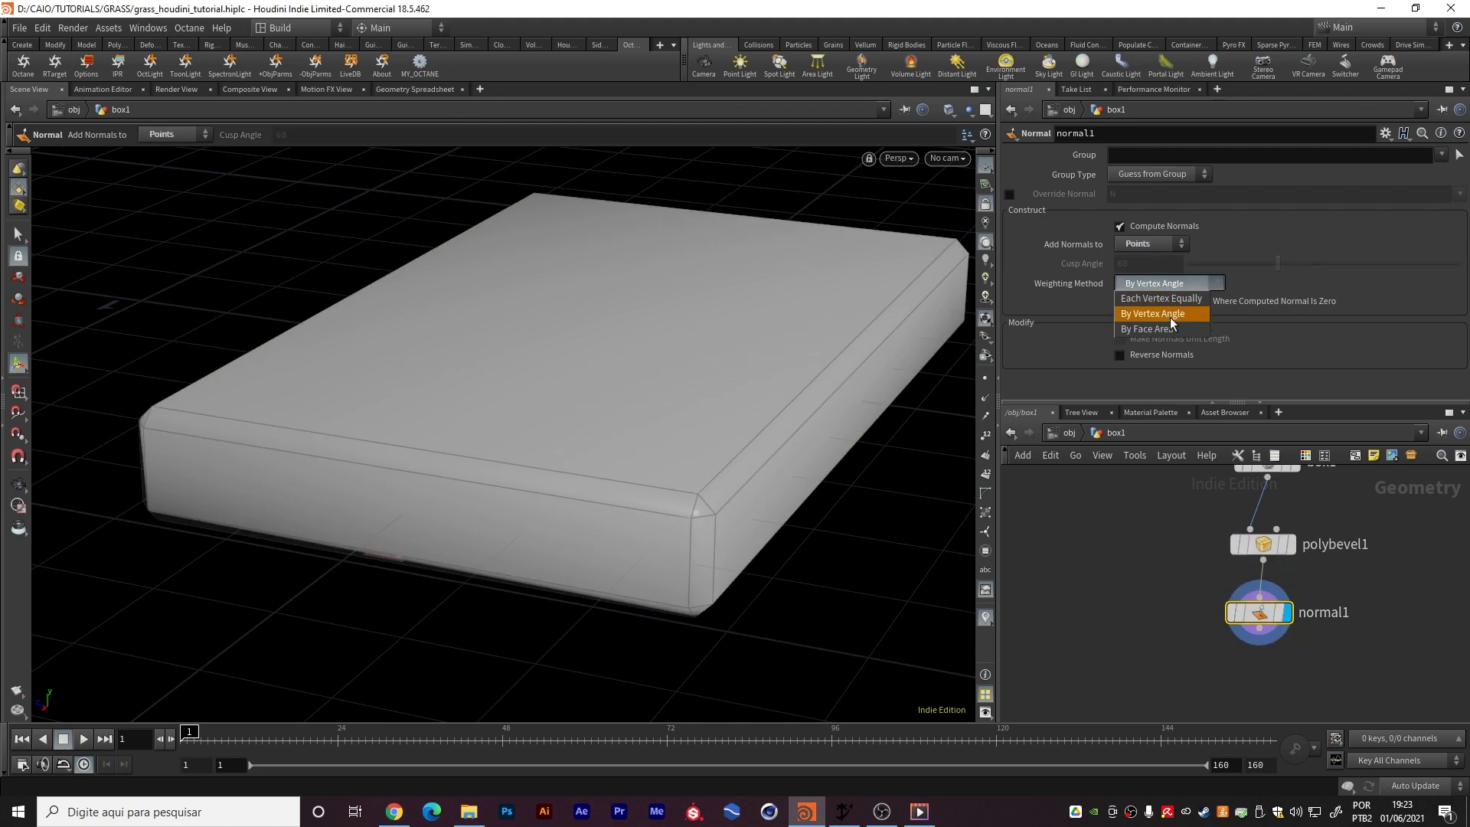
{"action": "left_click", "coordinate": [1167, 327]}
{"action": "mouse_move", "coordinate": [503, 473]}
{"action": "left_mouse_down", "text": "alt"}
{"action": "mouse_move", "coordinate": [379, 490]}
{"action": "mouse_move", "coordinate": [389, 457]}
{"action": "mouse_move", "coordinate": [473, 466]}
{"action": "mouse_move", "coordinate": [494, 490]}
{"action": "left_mouse_up", "text": "alt"}
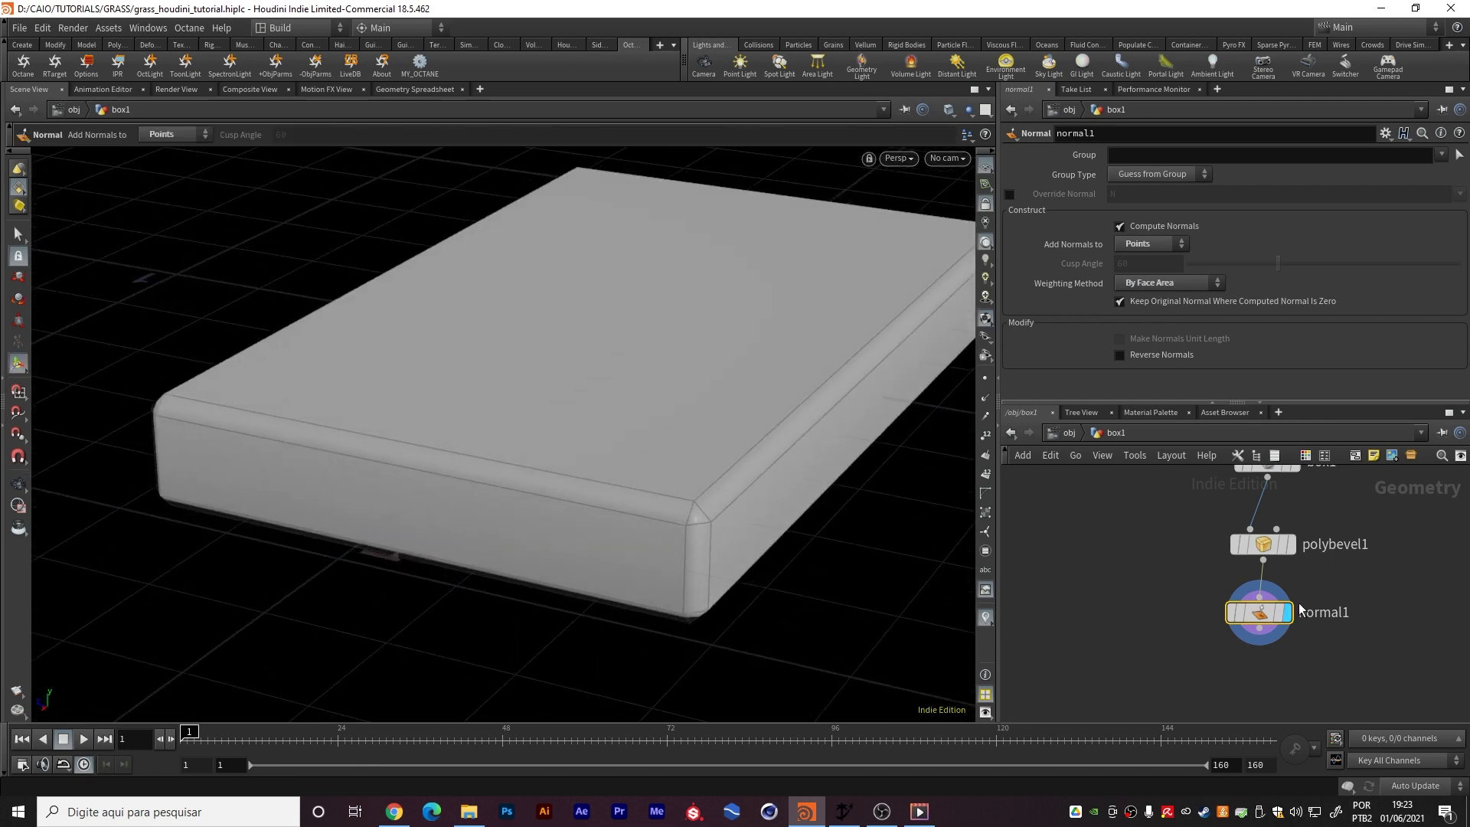
Add a Hair Generate node after the Normal node, display its result and place it lower in the network
{"action": "middle_click_drag", "start_coordinate": [1319, 650], "coordinate": [1316, 589]}
{"action": "left_click", "coordinate": [1256, 568]}
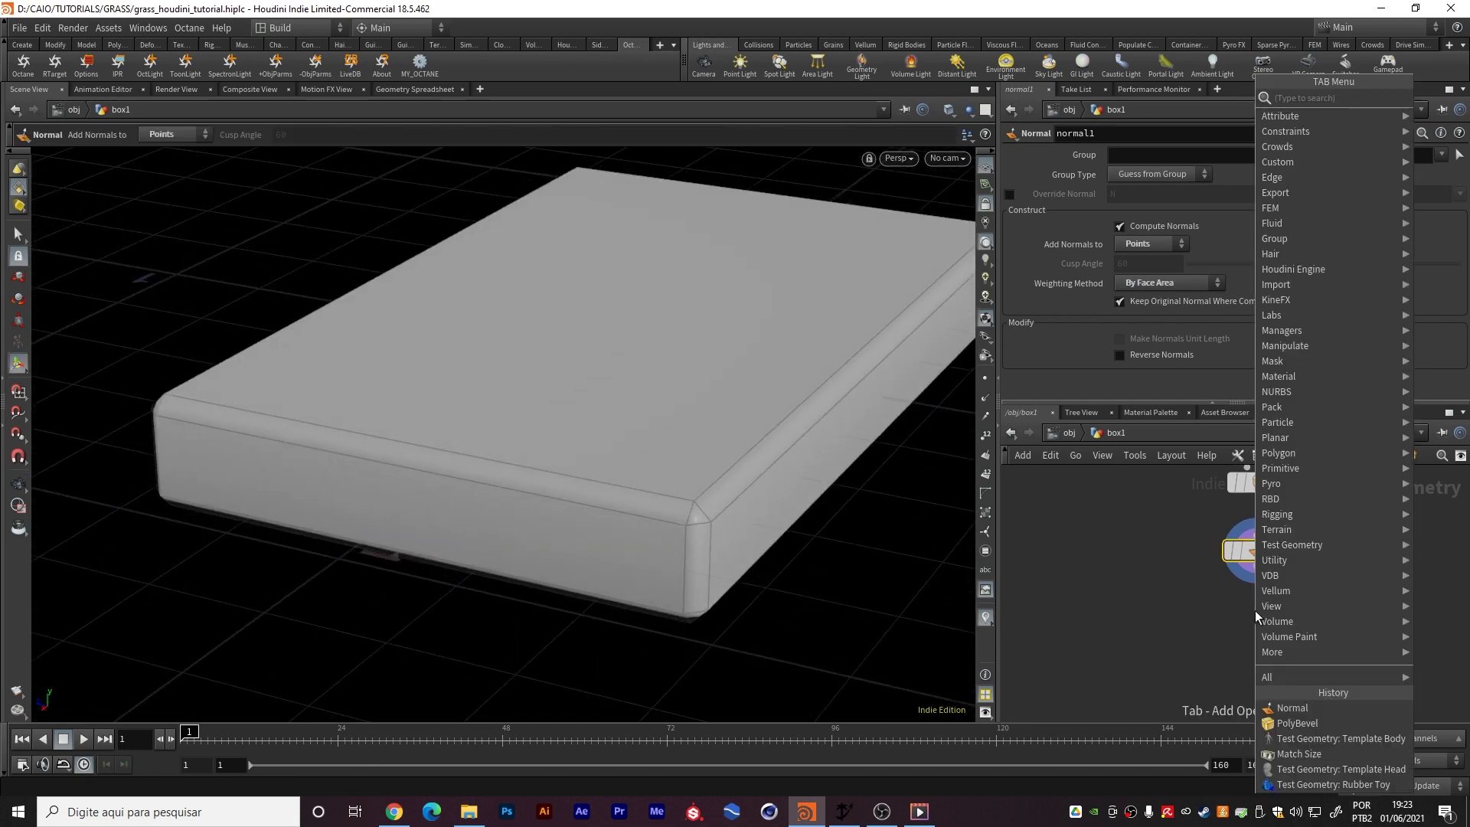
{"action": "type", "text": "hair g"}
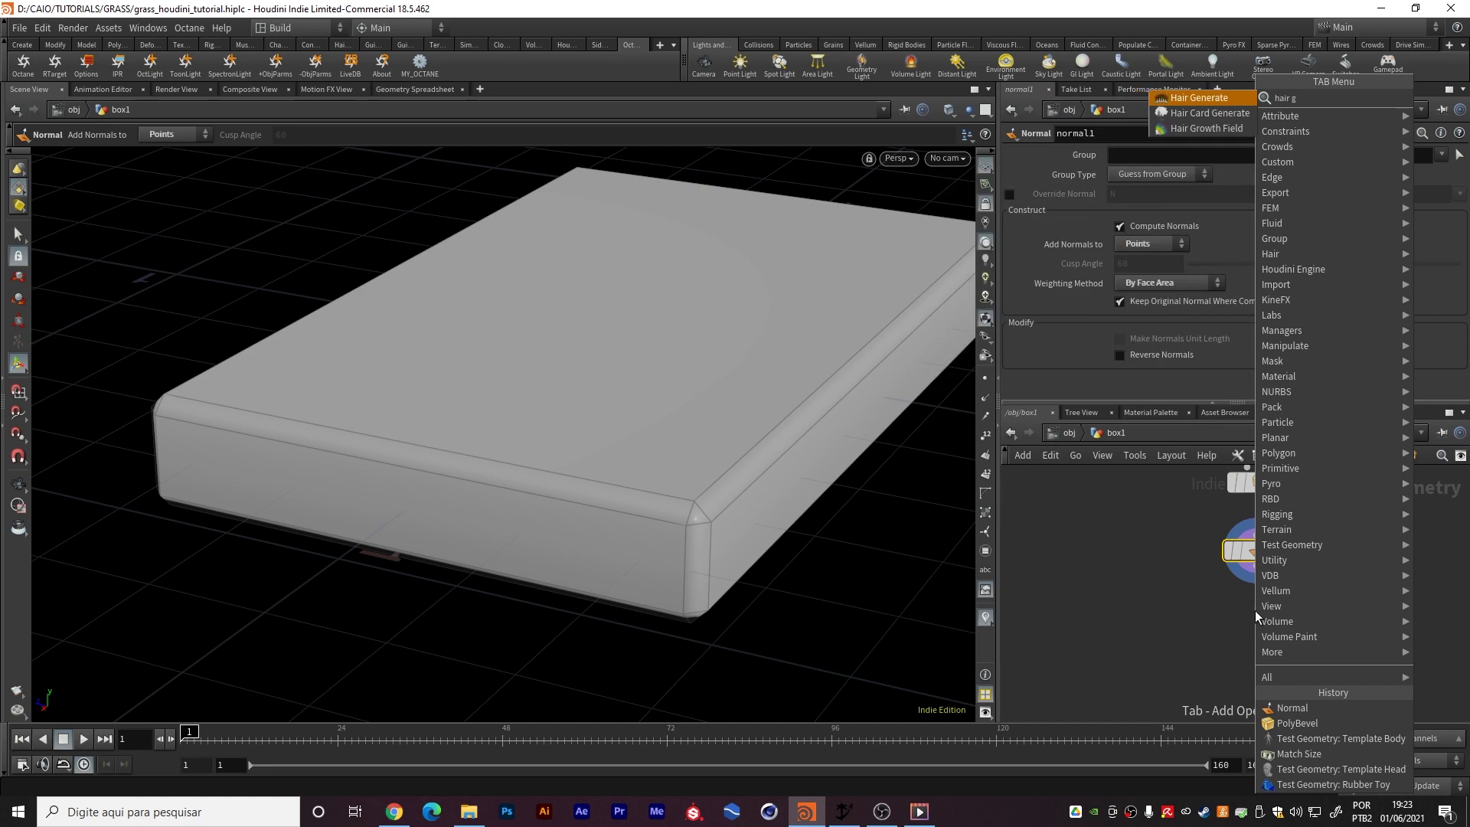
{"action": "key", "text": "Return"}
{"action": "left_click", "coordinate": [1256, 615]}
{"action": "left_click", "coordinate": [1283, 616]}
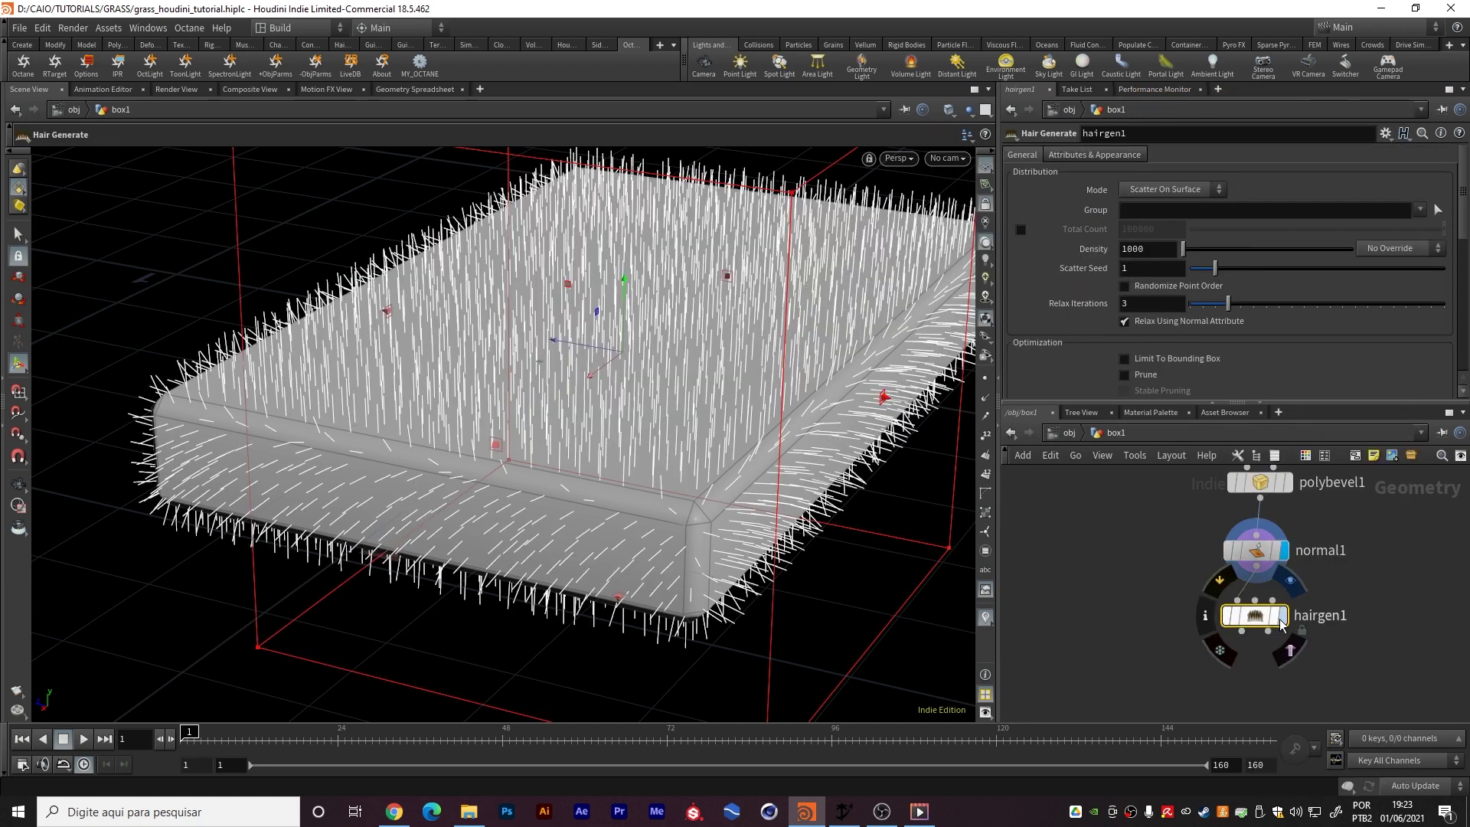
{"action": "left_click_drag", "start_coordinate": [1259, 616], "coordinate": [1259, 662]}
{"action": "left_click", "coordinate": [1330, 605]}
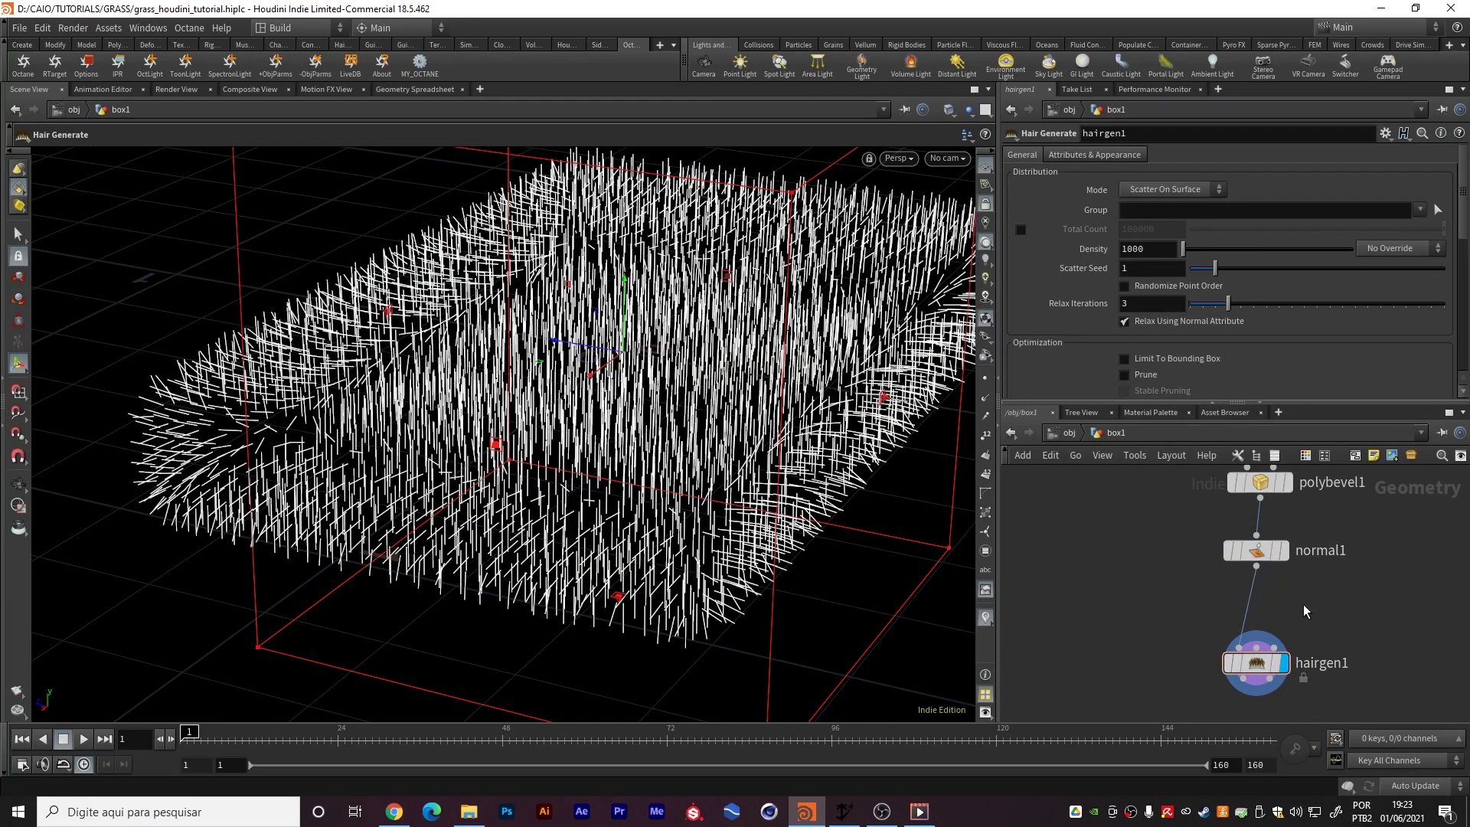
Branch a Null node off the Normal node and rename it BASE
{"action": "middle_click_drag", "start_coordinate": [1297, 603], "coordinate": [1322, 617]}
{"action": "left_click", "coordinate": [1282, 580]}
{"action": "middle_click_drag", "start_coordinate": [1125, 613], "coordinate": [1173, 586]}
{"action": "key", "text": "Tab"}
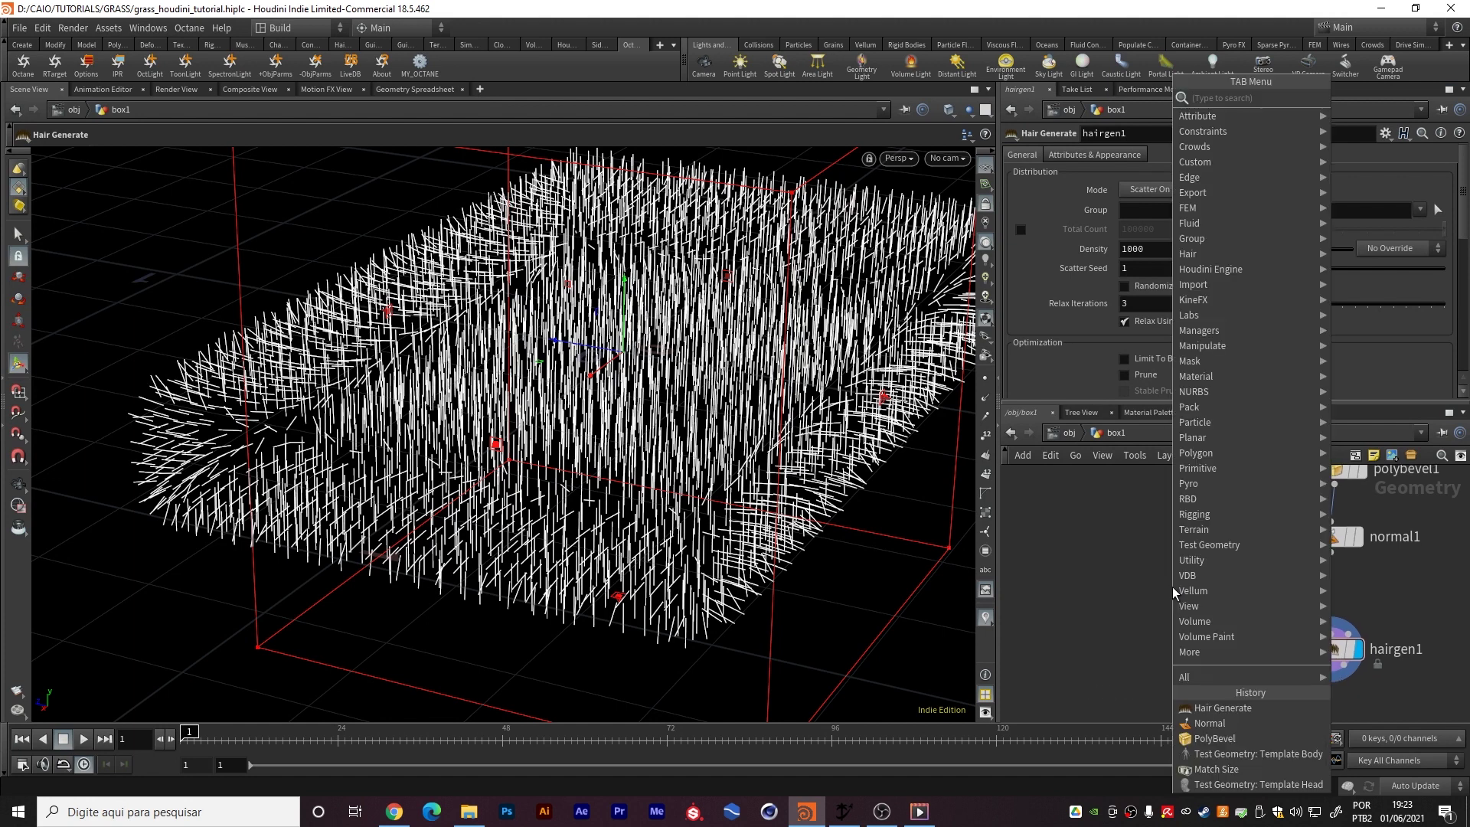
{"action": "type", "text": "null"}
{"action": "key", "text": "Return"}
{"action": "double_click", "coordinate": [1210, 588]}
{"action": "key", "text": "Escape"}
{"action": "double_click", "coordinate": [1211, 591]}
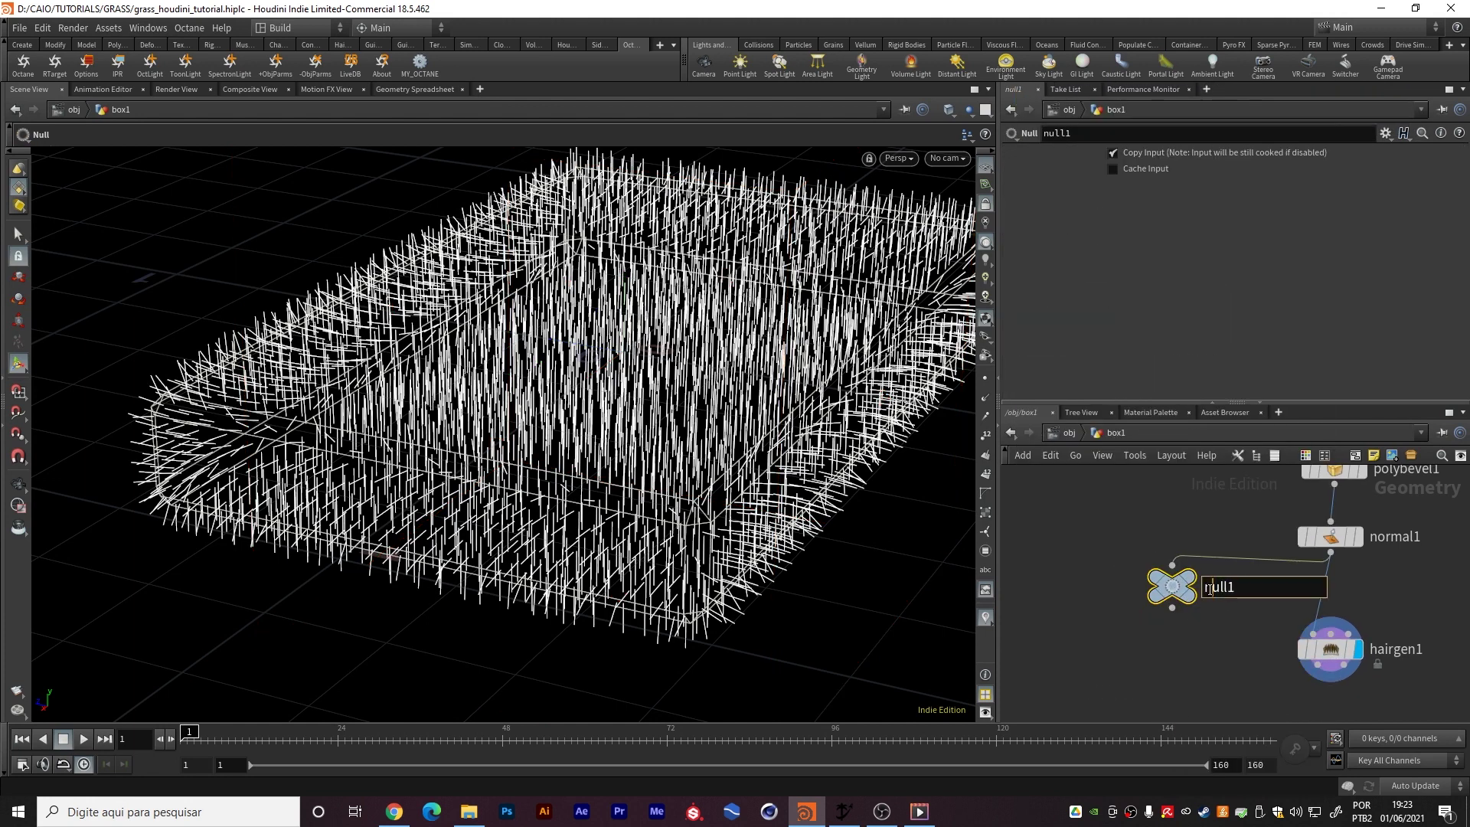
{"action": "type", "text": "EASE"}
{"action": "key", "text": "Return"}
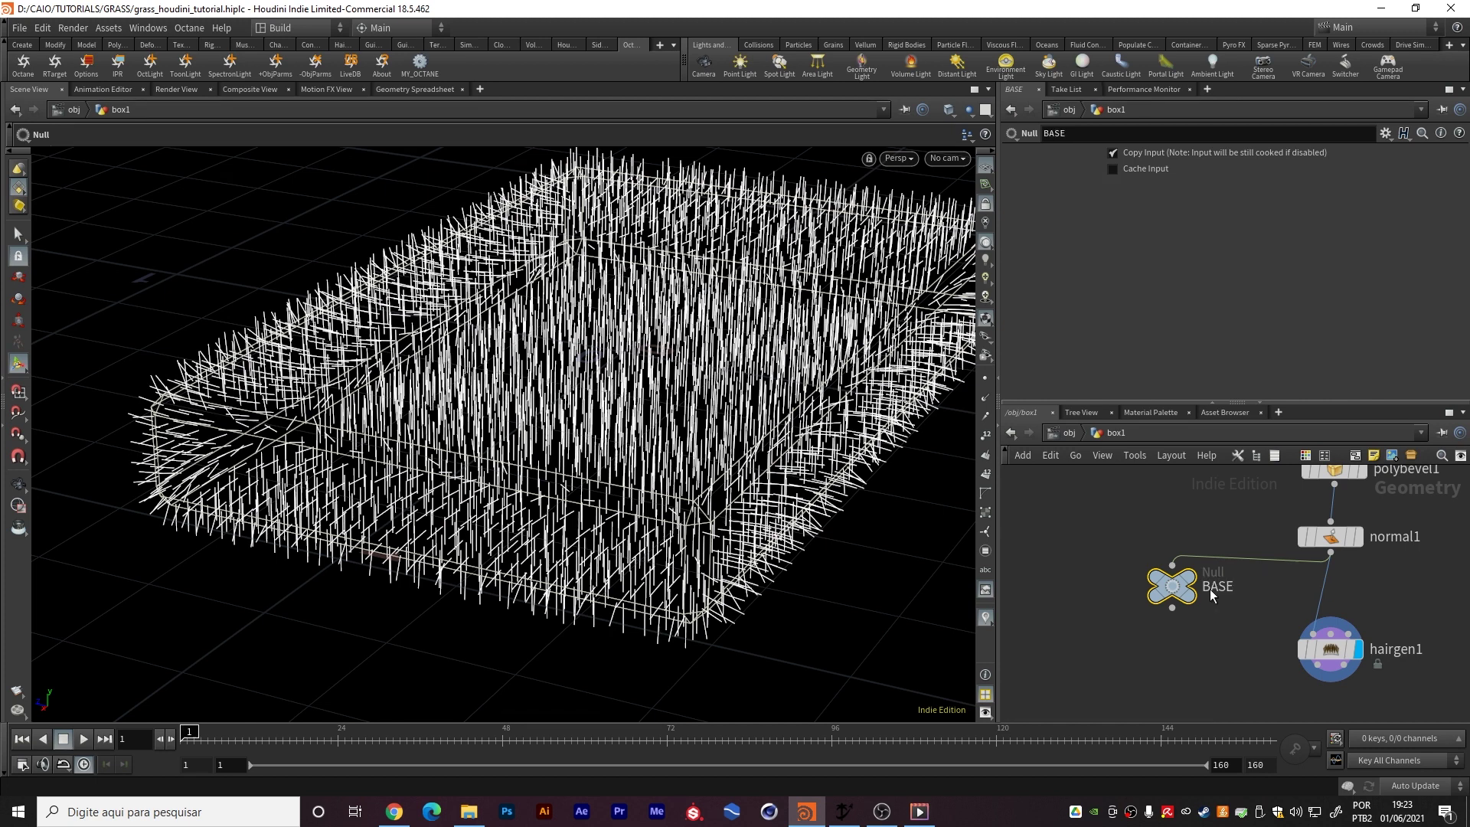
Select the Hair Generate node and check which groups are available for its distribution
{"action": "left_click", "coordinate": [1346, 649]}
{"action": "left_click_drag", "start_coordinate": [647, 406], "coordinate": [582, 376], "text": "alt"}
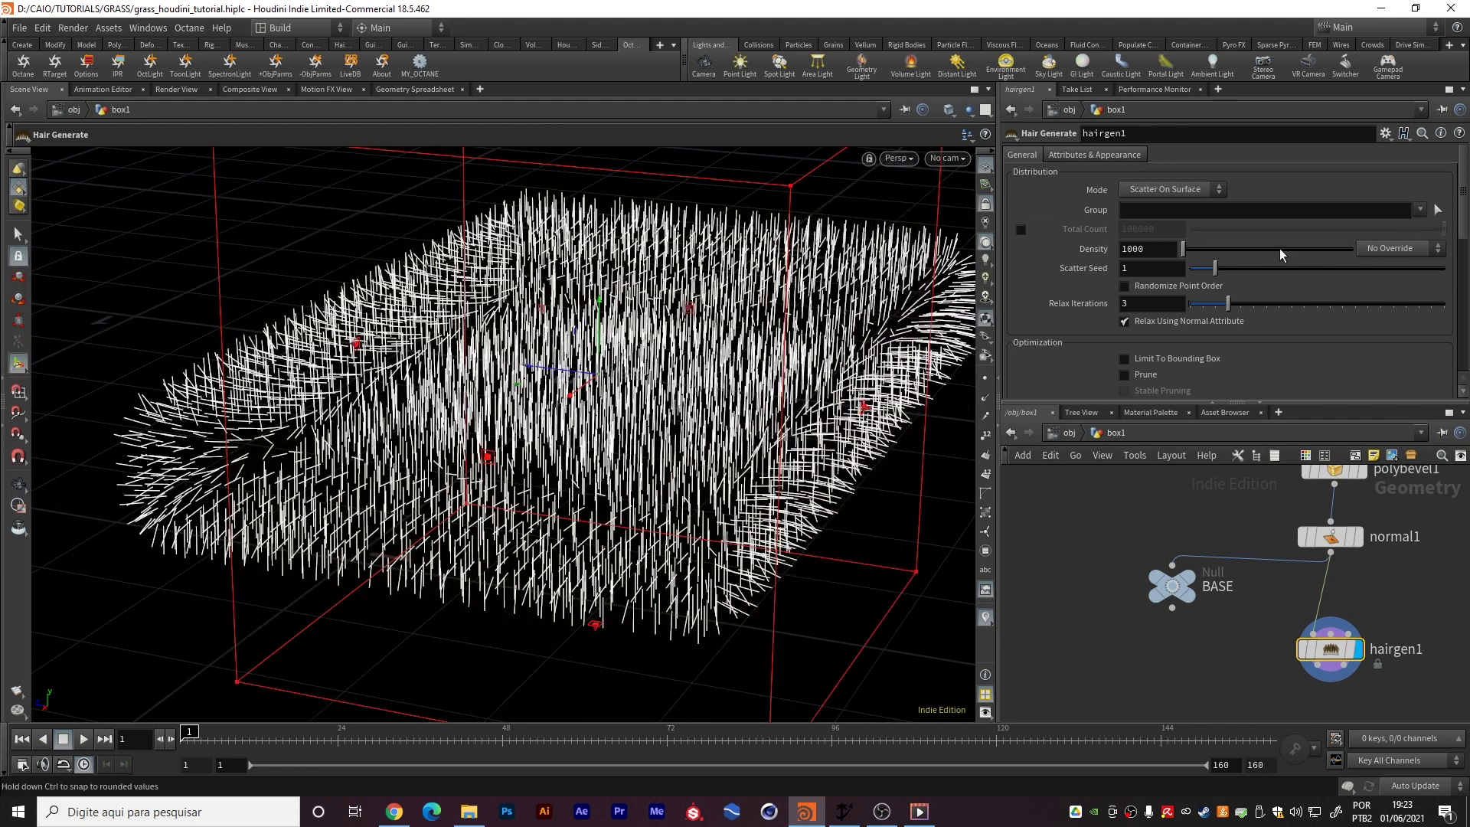
{"action": "left_click", "coordinate": [1419, 210]}
{"action": "left_click", "coordinate": [1417, 225]}
Make room in the network and insert a Group node between the PolyBevel and Normal nodes, displaying its result
{"action": "middle_click_drag", "start_coordinate": [1404, 550], "coordinate": [1382, 574]}
{"action": "left_click_drag", "start_coordinate": [1314, 565], "coordinate": [1313, 551]}
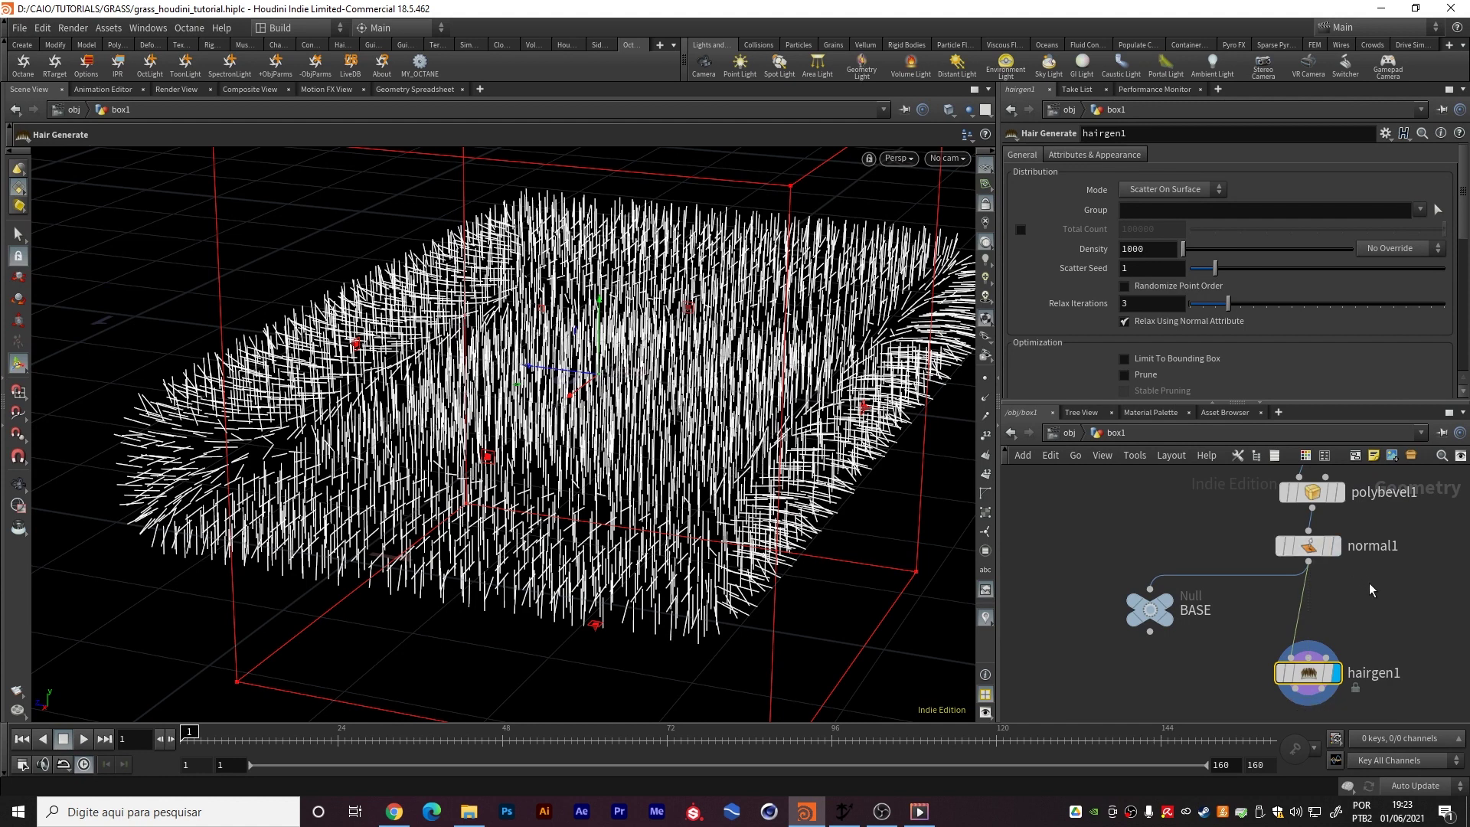
{"action": "middle_click_drag", "start_coordinate": [1366, 590], "coordinate": [1322, 670]}
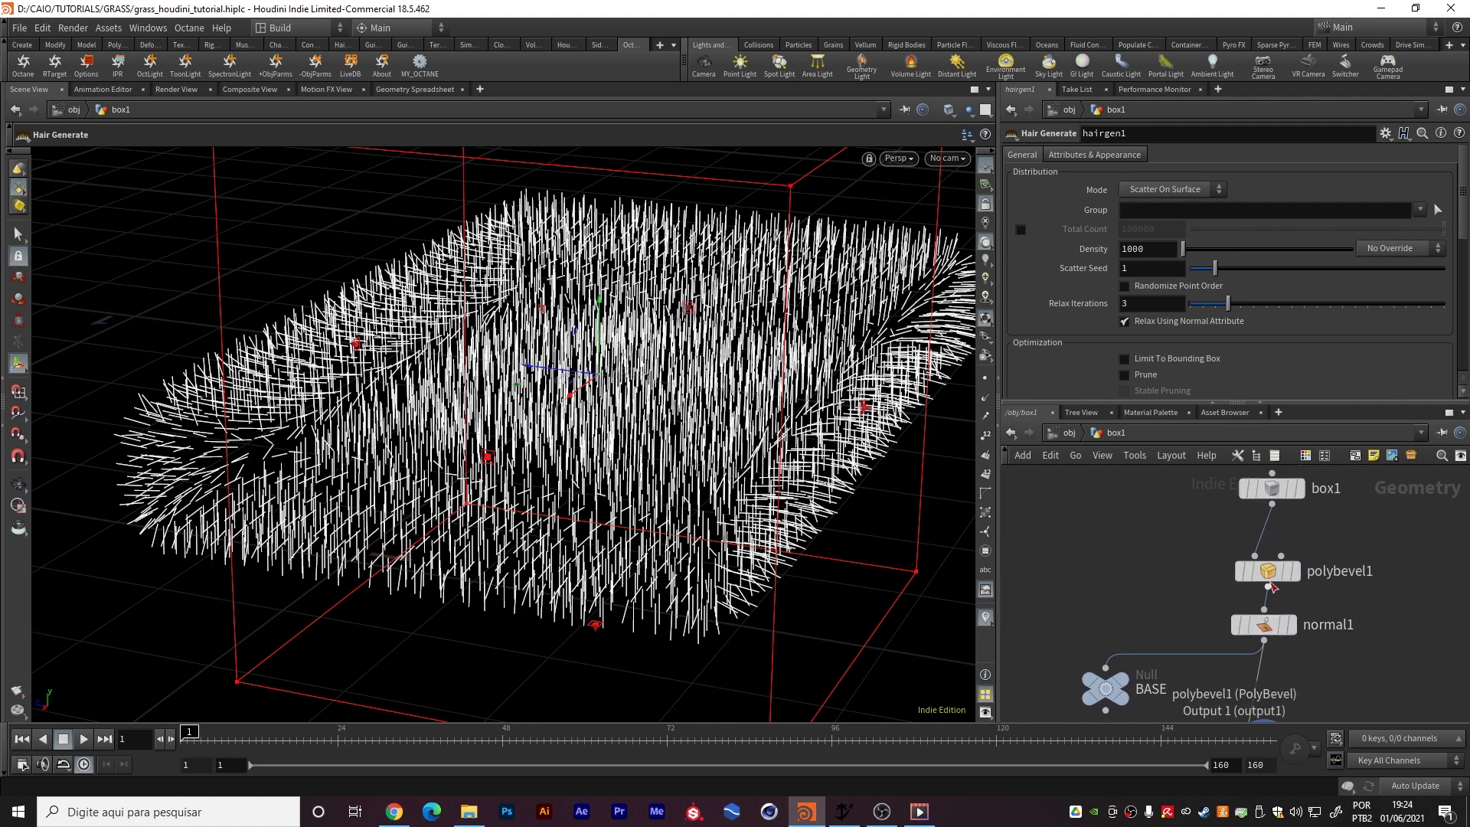
{"action": "left_click_drag", "start_coordinate": [1270, 574], "coordinate": [1270, 540]}
{"action": "middle_click_drag", "start_coordinate": [1299, 590], "coordinate": [1295, 565]}
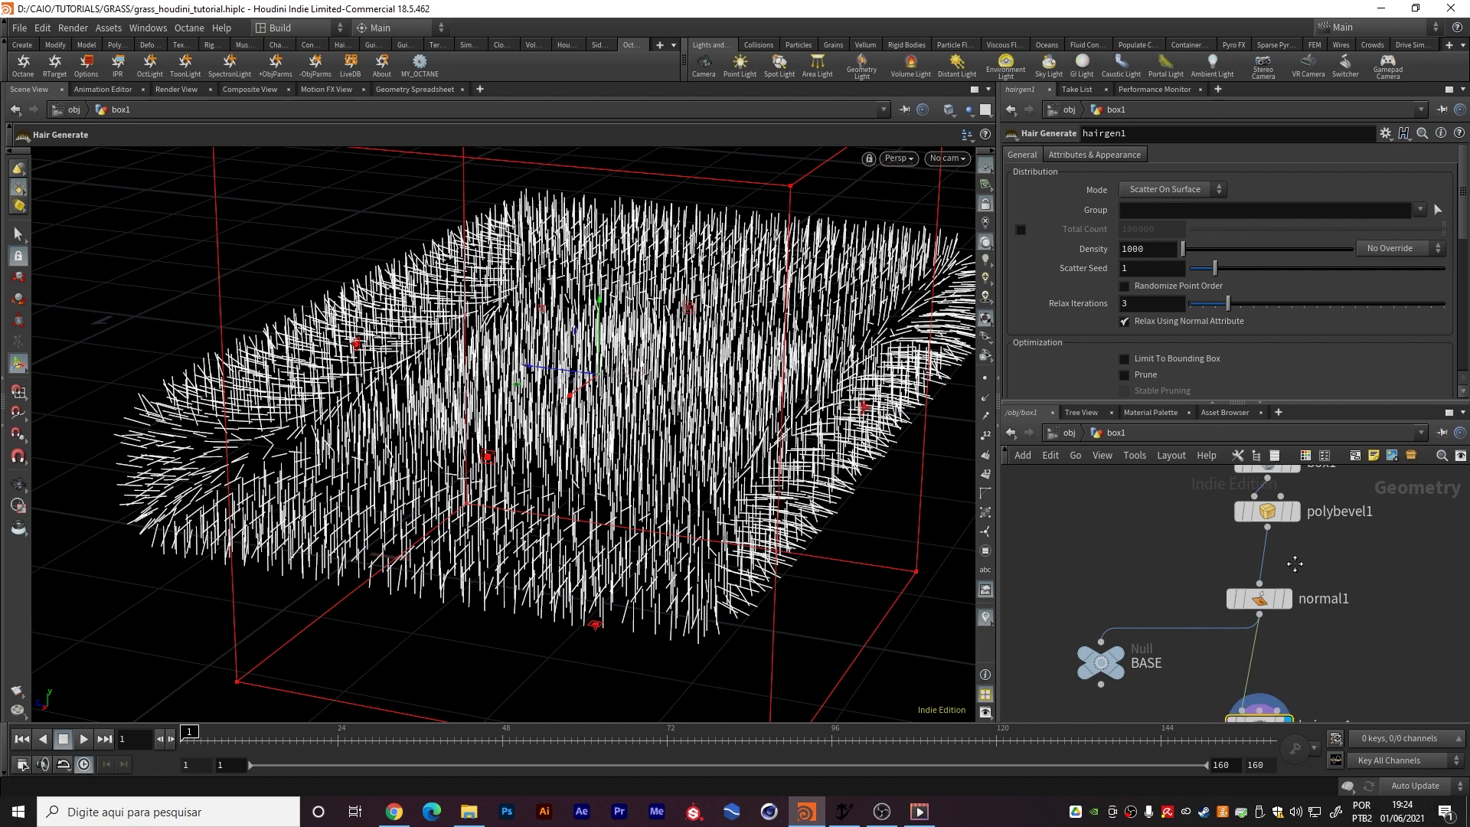
{"action": "key", "text": "Tab"}
{"action": "type", "text": "group"}
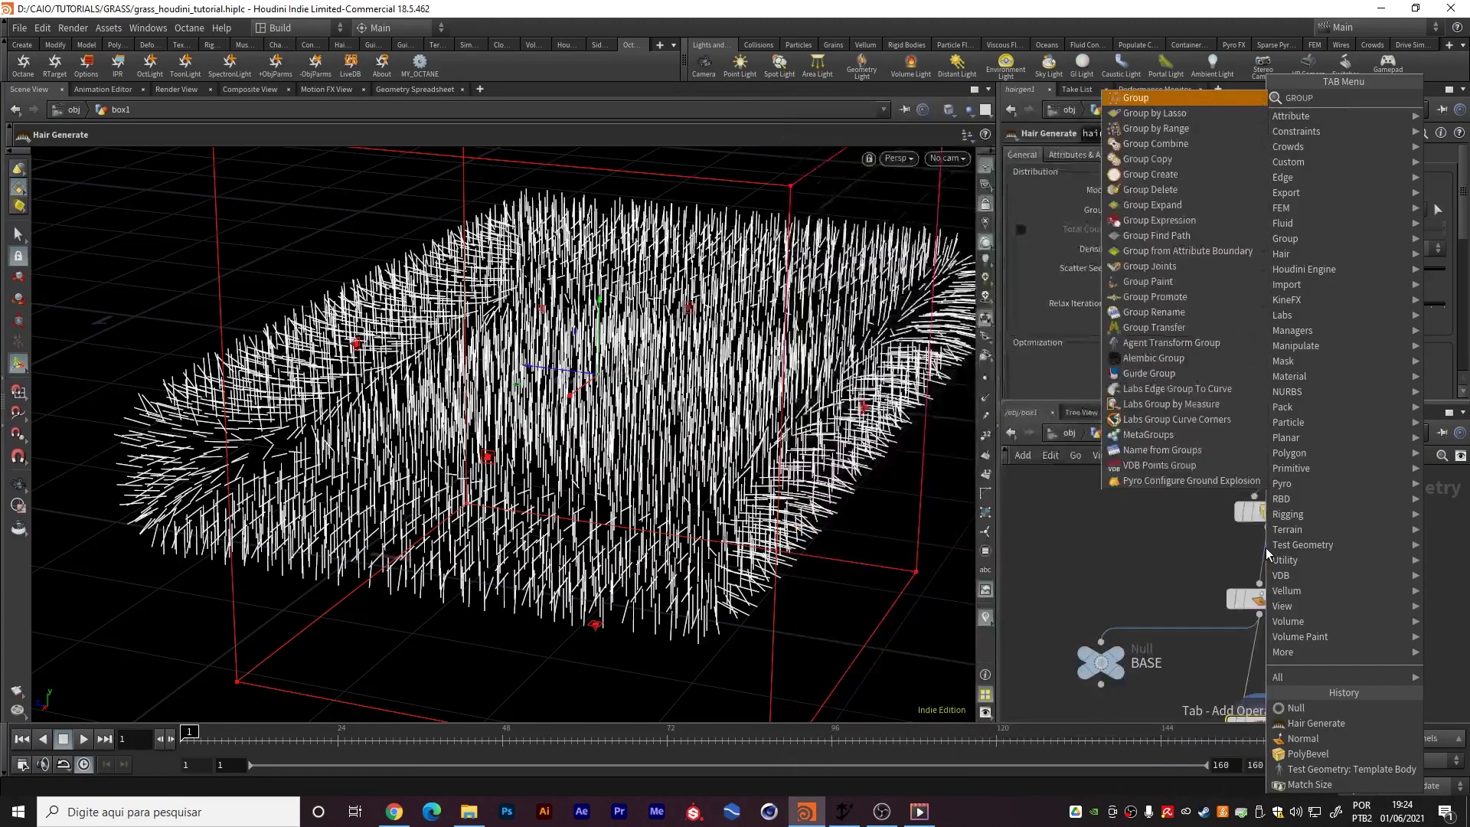
{"action": "key", "text": "Return"}
{"action": "left_click", "coordinate": [1267, 553]}
{"action": "left_click", "coordinate": [1294, 576]}
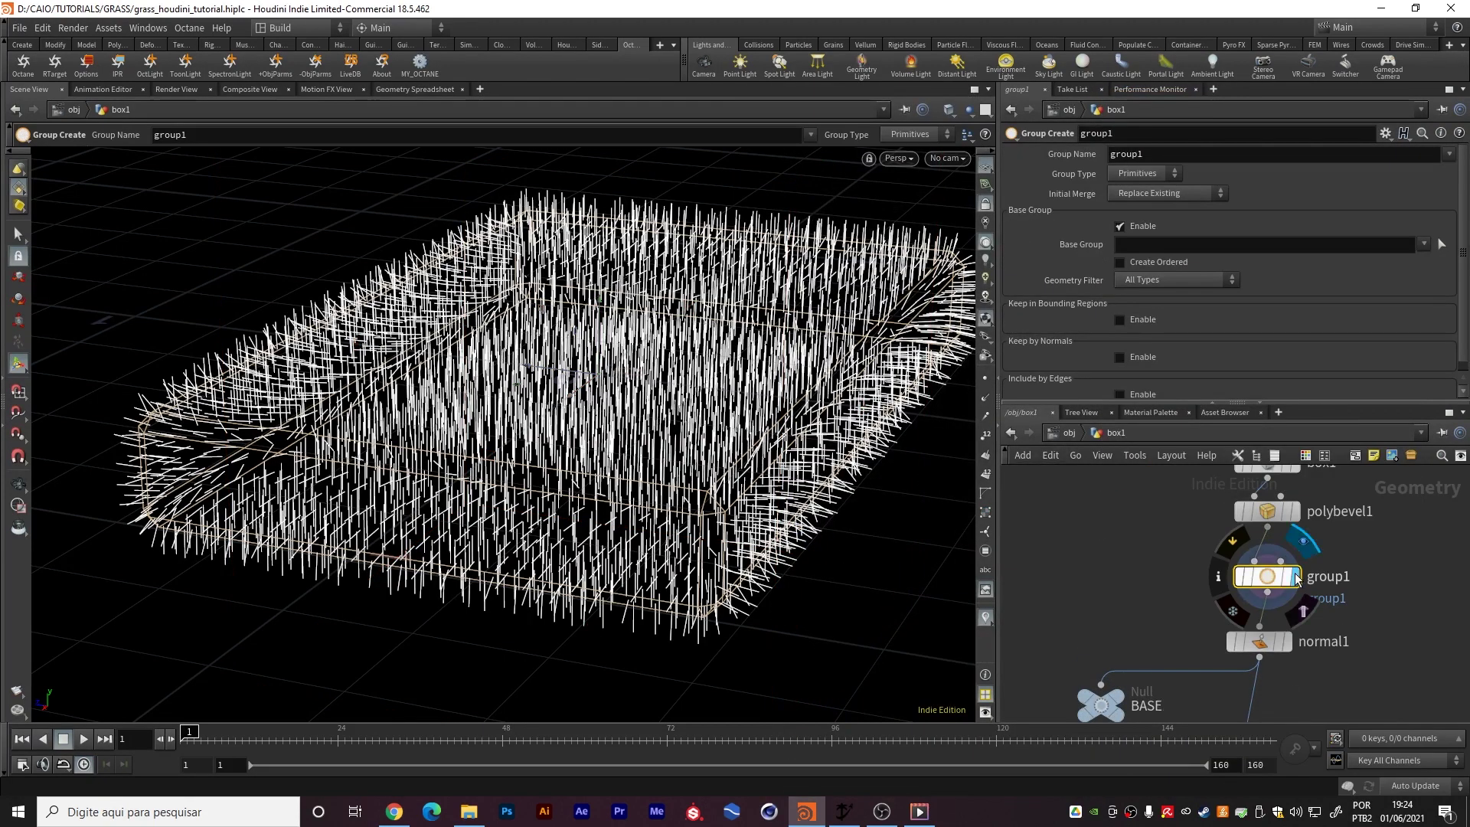
Disable the Group node's Base Group option and enable Keep by Normals
{"action": "middle_click_drag", "start_coordinate": [680, 392], "coordinate": [638, 433], "text": "alt"}
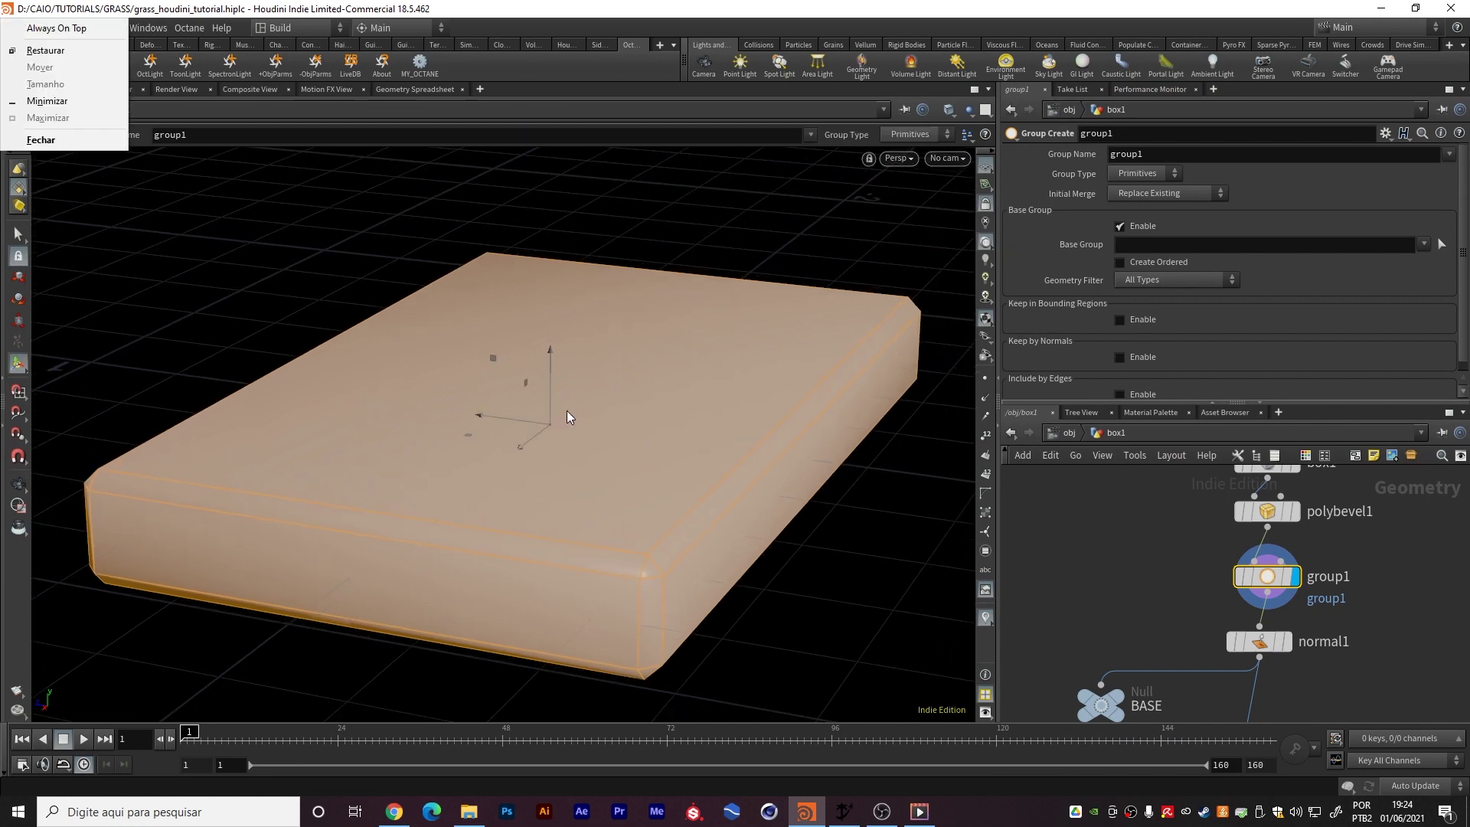
{"action": "key", "text": "Escape"}
{"action": "middle_click_drag", "start_coordinate": [590, 433], "coordinate": [641, 389]}
{"action": "left_click_drag", "start_coordinate": [641, 389], "coordinate": [653, 416], "text": "alt"}
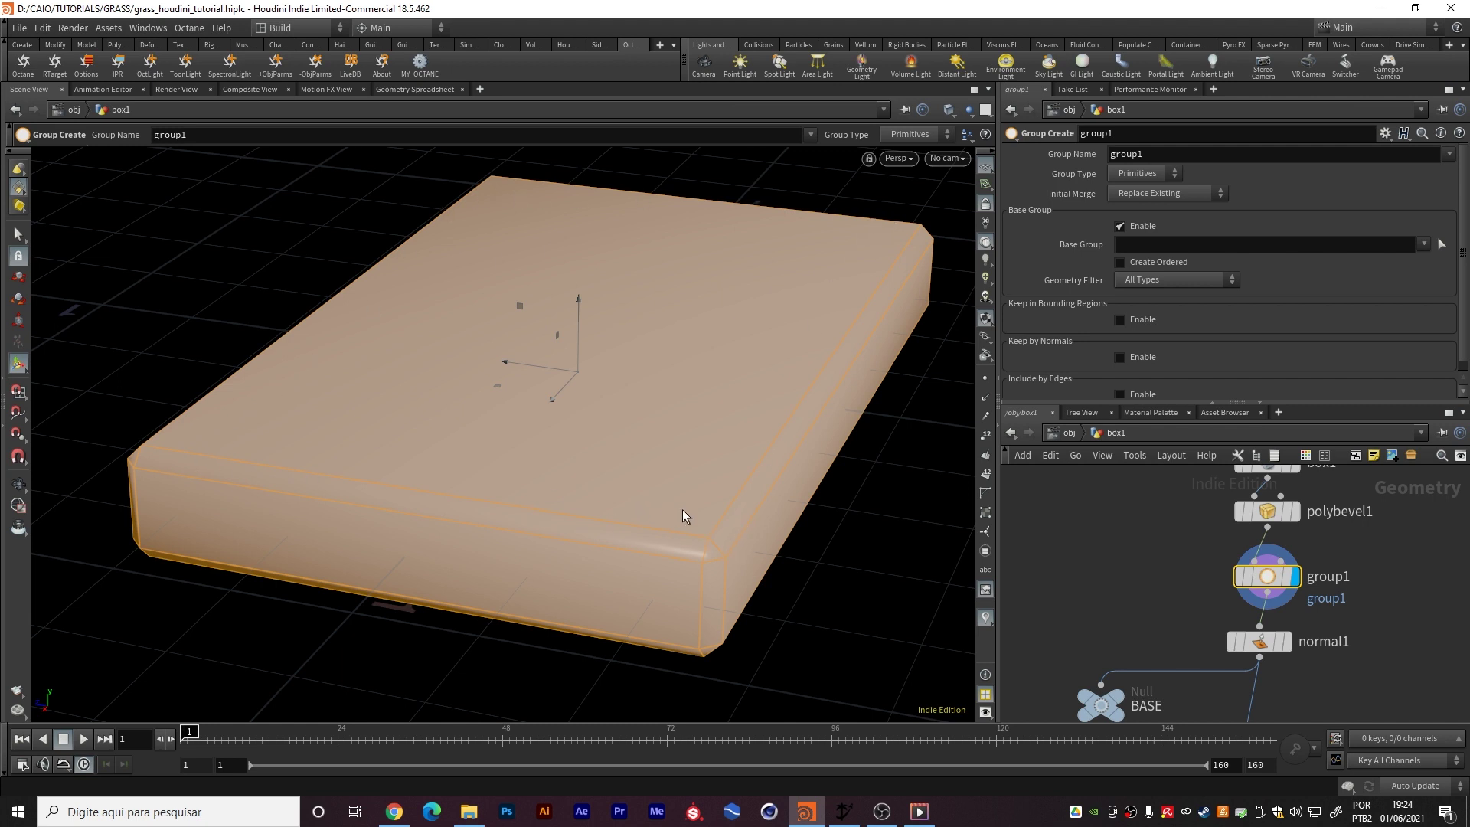
{"action": "left_click", "coordinate": [1133, 227]}
{"action": "left_click", "coordinate": [1144, 304]}
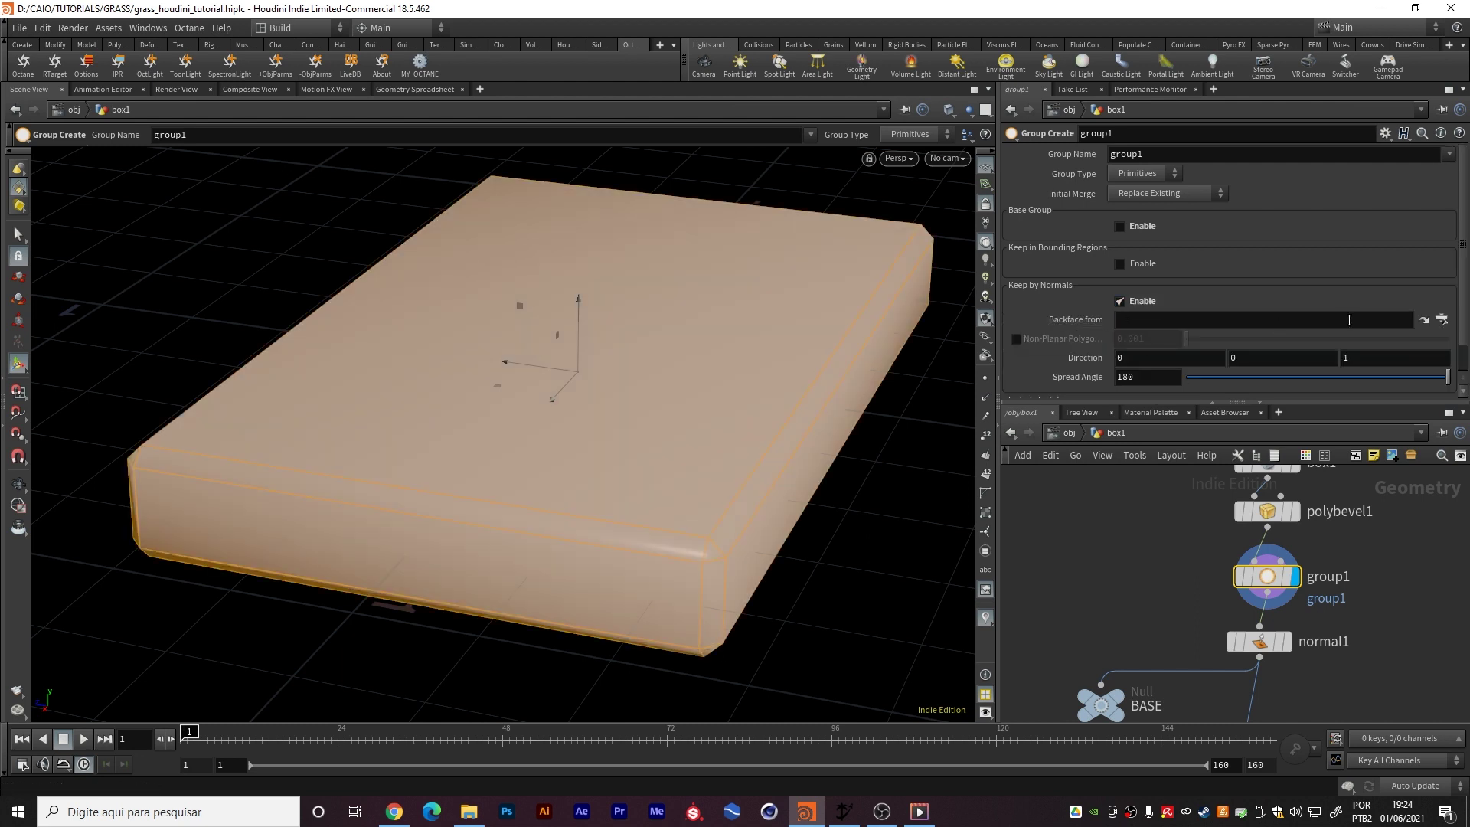
Set the Group node's normal direction to 0, 1, 0 and narrow its spread angle to 67.9
{"action": "left_click", "coordinate": [1352, 359]}
{"action": "left_click", "coordinate": [1256, 357]}
{"action": "type", "text": "1"}
{"action": "key", "text": "Return"}
{"action": "left_click_drag", "start_coordinate": [1366, 375], "coordinate": [1286, 385]}
{"action": "left_click_drag", "start_coordinate": [559, 400], "coordinate": [577, 430], "text": "alt"}
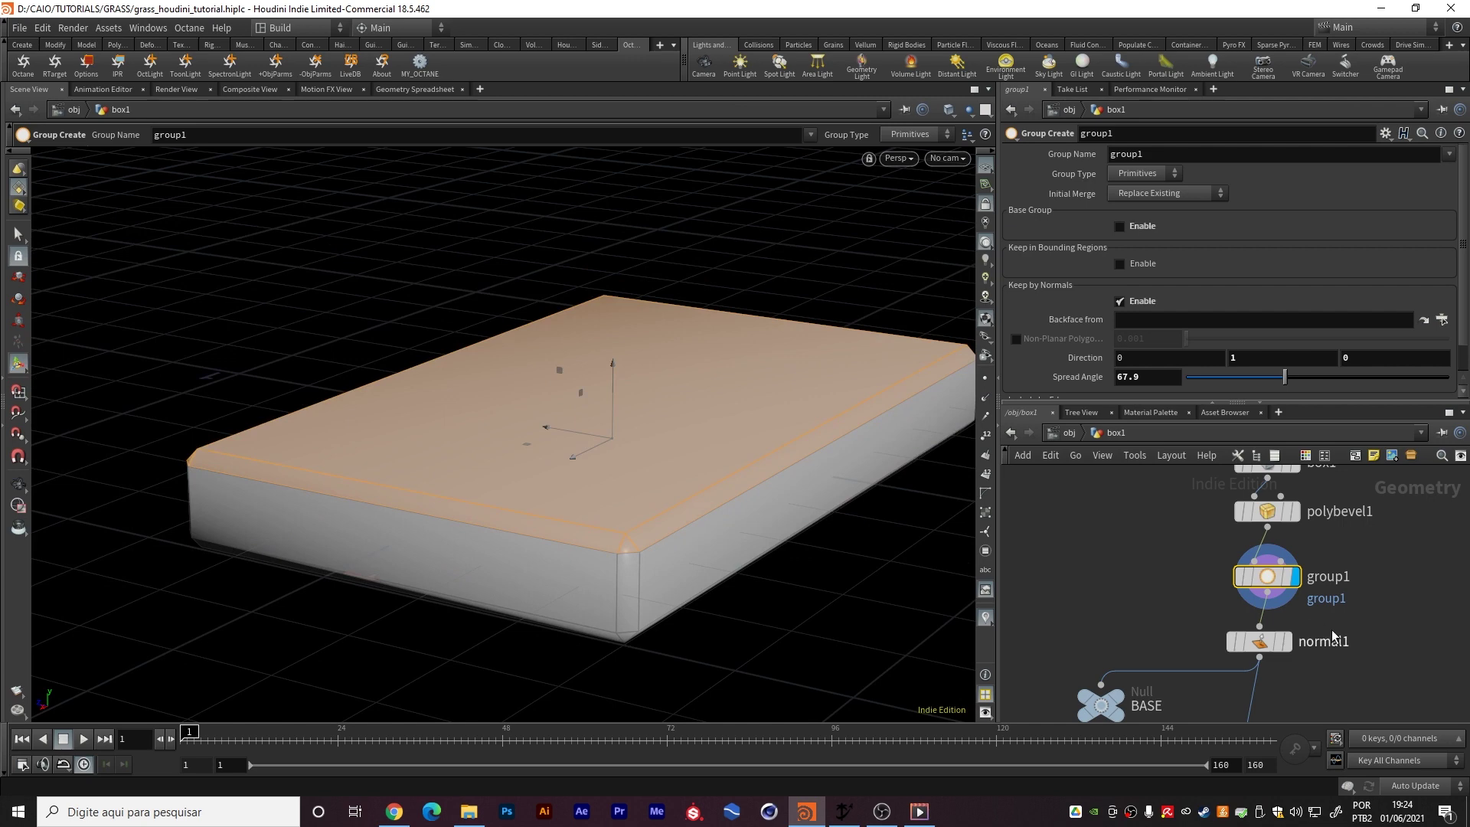
Name the primitive group on the block's upper surface grass
{"action": "left_click", "coordinate": [1183, 157]}
{"action": "type", "text": "GRASS"}
{"action": "key", "text": "BackSpace"}
{"action": "key", "text": "BackSpace"}
{"action": "key", "text": "BackSpace"}
{"action": "key", "text": "BackSpace"}
{"action": "key", "text": "BackSpace"}
{"action": "type", "text": "gras"}
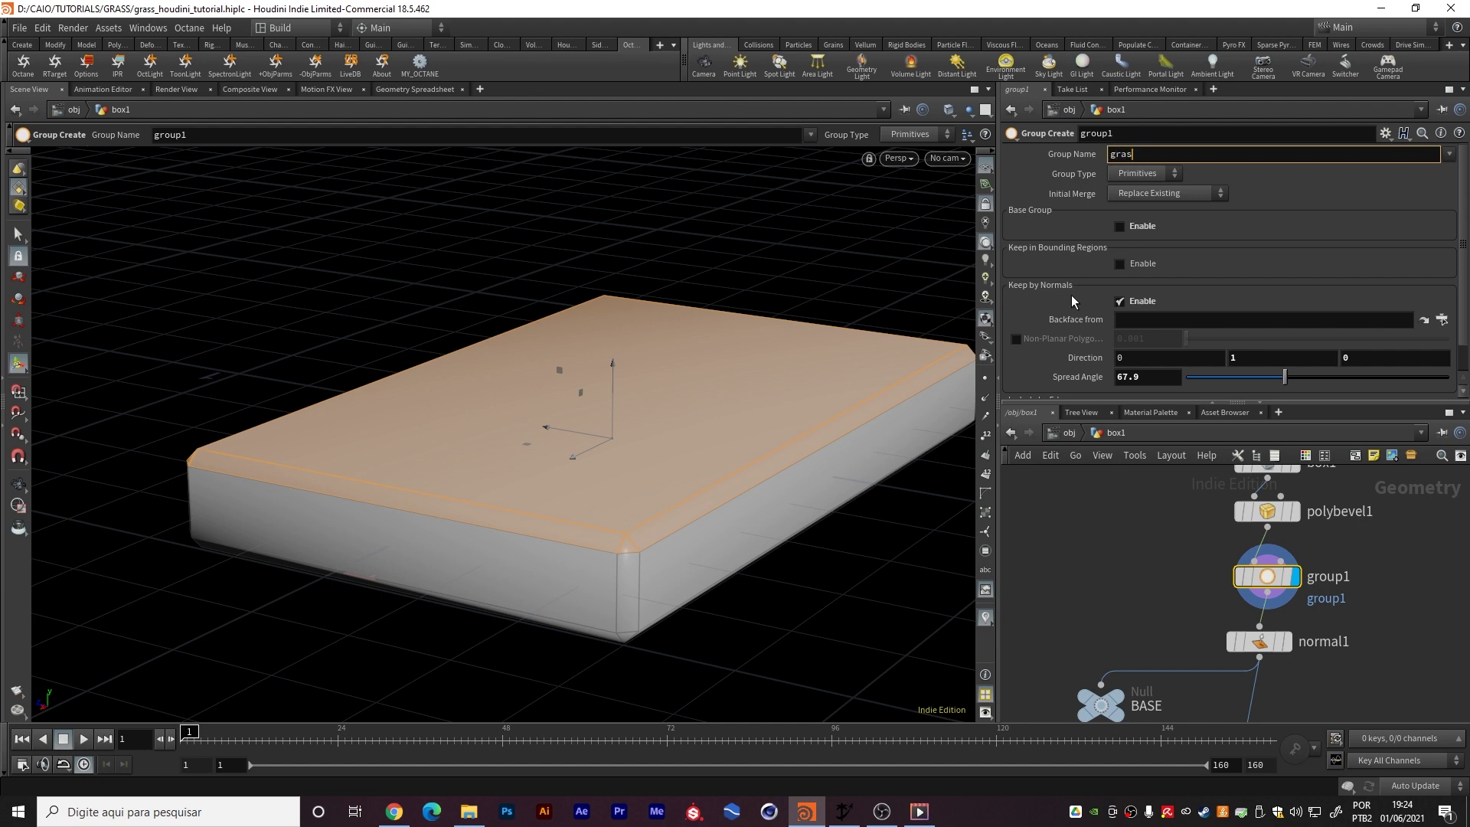
{"action": "type", "text": "s"}
{"action": "key", "text": "Return"}
Display the Hair Generate node and restrict its hair distribution to the grass group
{"action": "middle_click_drag", "start_coordinate": [1378, 642], "coordinate": [1375, 533]}
{"action": "mouse_move", "coordinate": [1290, 563]}
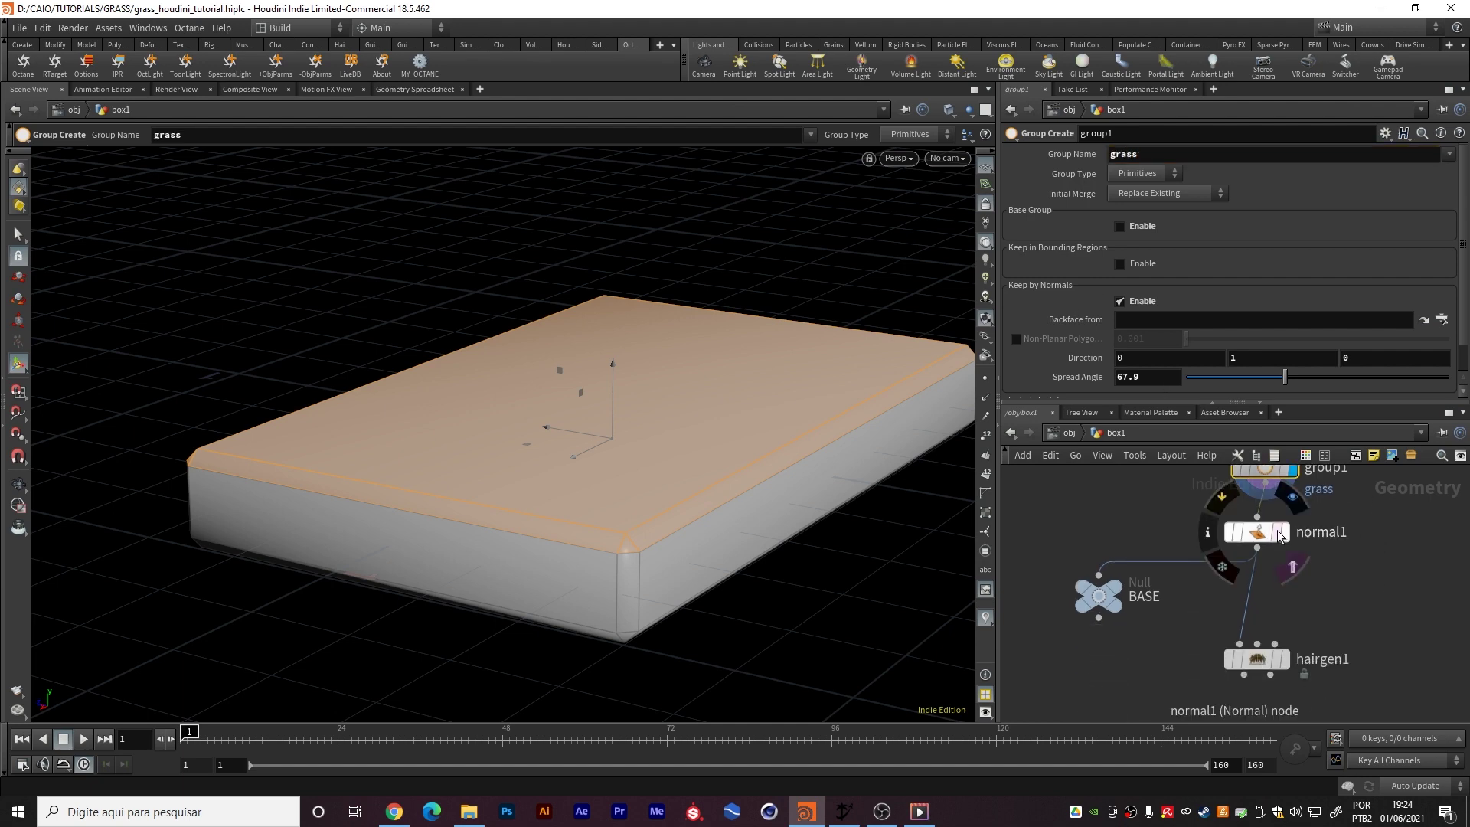
{"action": "left_click", "coordinate": [1295, 500]}
{"action": "left_click", "coordinate": [1260, 532]}
{"action": "left_click", "coordinate": [1283, 659]}
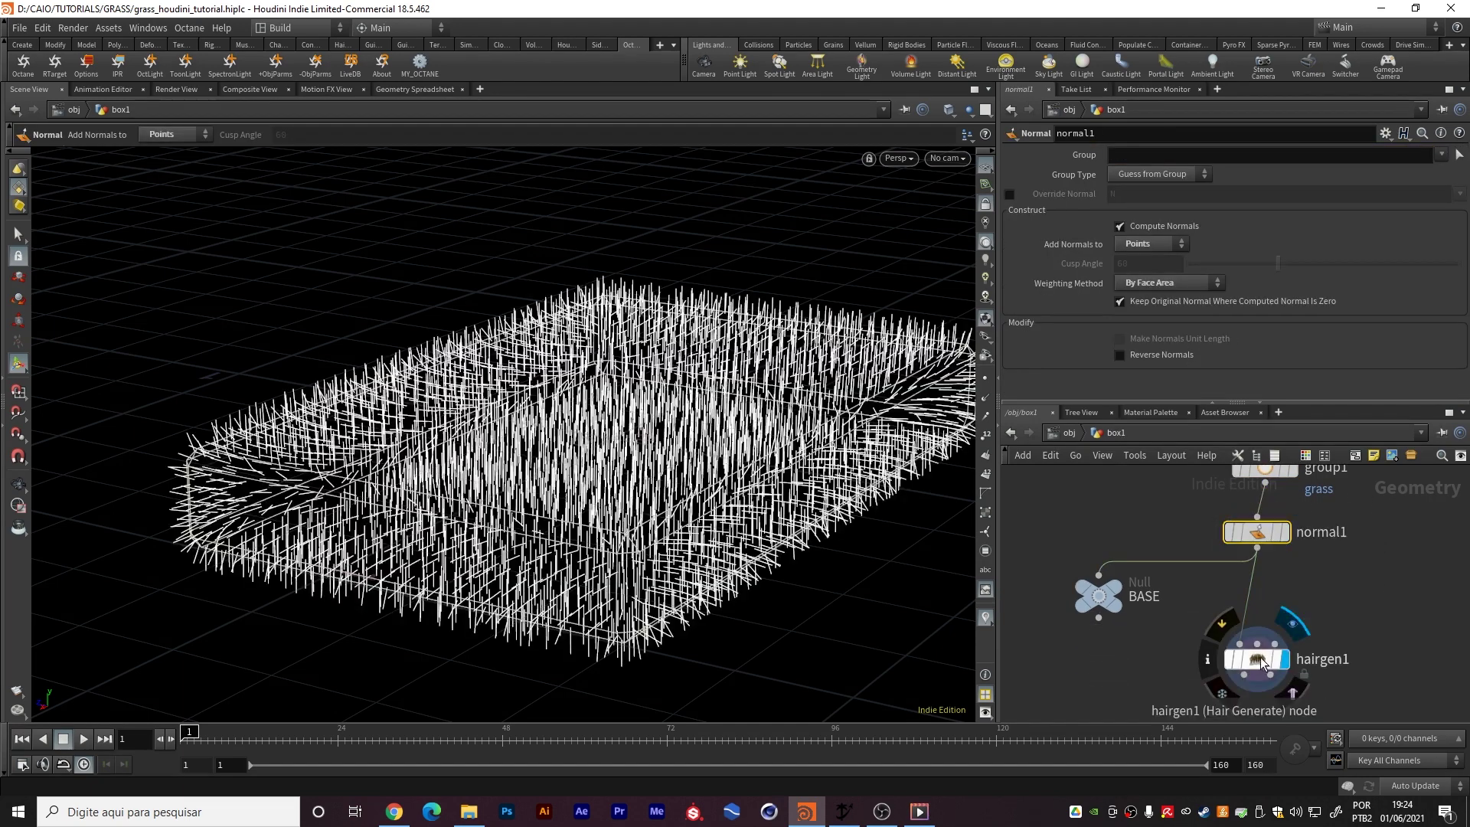
{"action": "left_click", "coordinate": [1256, 660]}
{"action": "key", "text": "Escape"}
{"action": "mouse_move", "coordinate": [599, 442]}
{"action": "left_mouse_down", "text": "alt"}
{"action": "mouse_move", "coordinate": [658, 466]}
{"action": "mouse_move", "coordinate": [608, 442]}
{"action": "left_mouse_up", "text": "alt"}
{"action": "middle_click_drag", "start_coordinate": [706, 467], "coordinate": [667, 417], "text": "alt"}
{"action": "left_click_drag", "start_coordinate": [668, 356], "coordinate": [688, 368], "text": "alt"}
{"action": "left_click", "coordinate": [1422, 211]}
{"action": "left_click", "coordinate": [1437, 231]}
{"action": "left_click_drag", "start_coordinate": [585, 373], "coordinate": [766, 452], "text": "alt"}
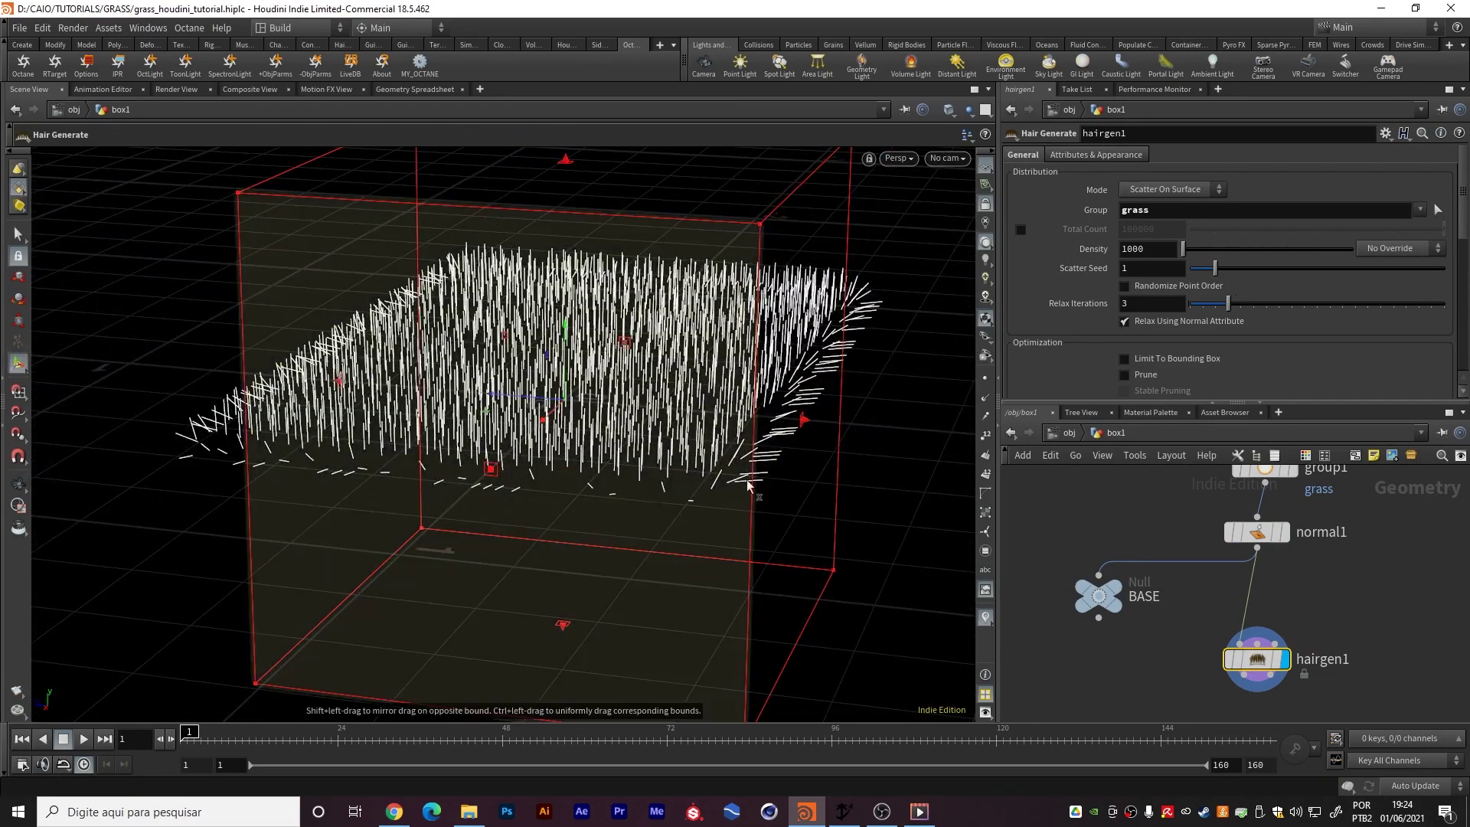
Set the unguided hairs' segments to 5 on the Hair Generate node
{"action": "scroll", "coordinate": [1045, 308], "scroll_direction": "down", "scroll_amount": 8}
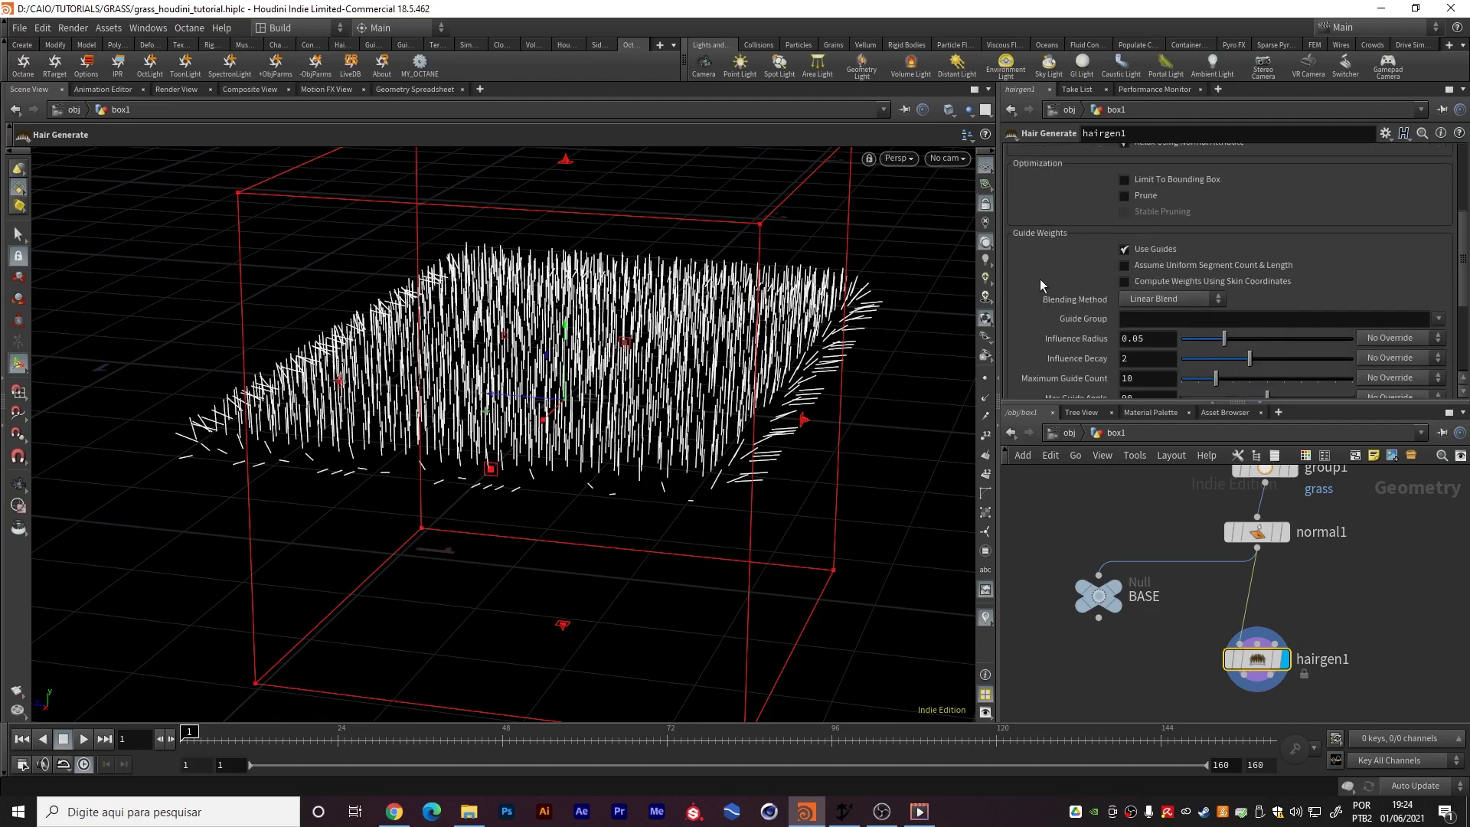
{"action": "scroll", "coordinate": [1044, 264], "scroll_direction": "down", "scroll_amount": 1}
{"action": "left_click", "coordinate": [1085, 332]}
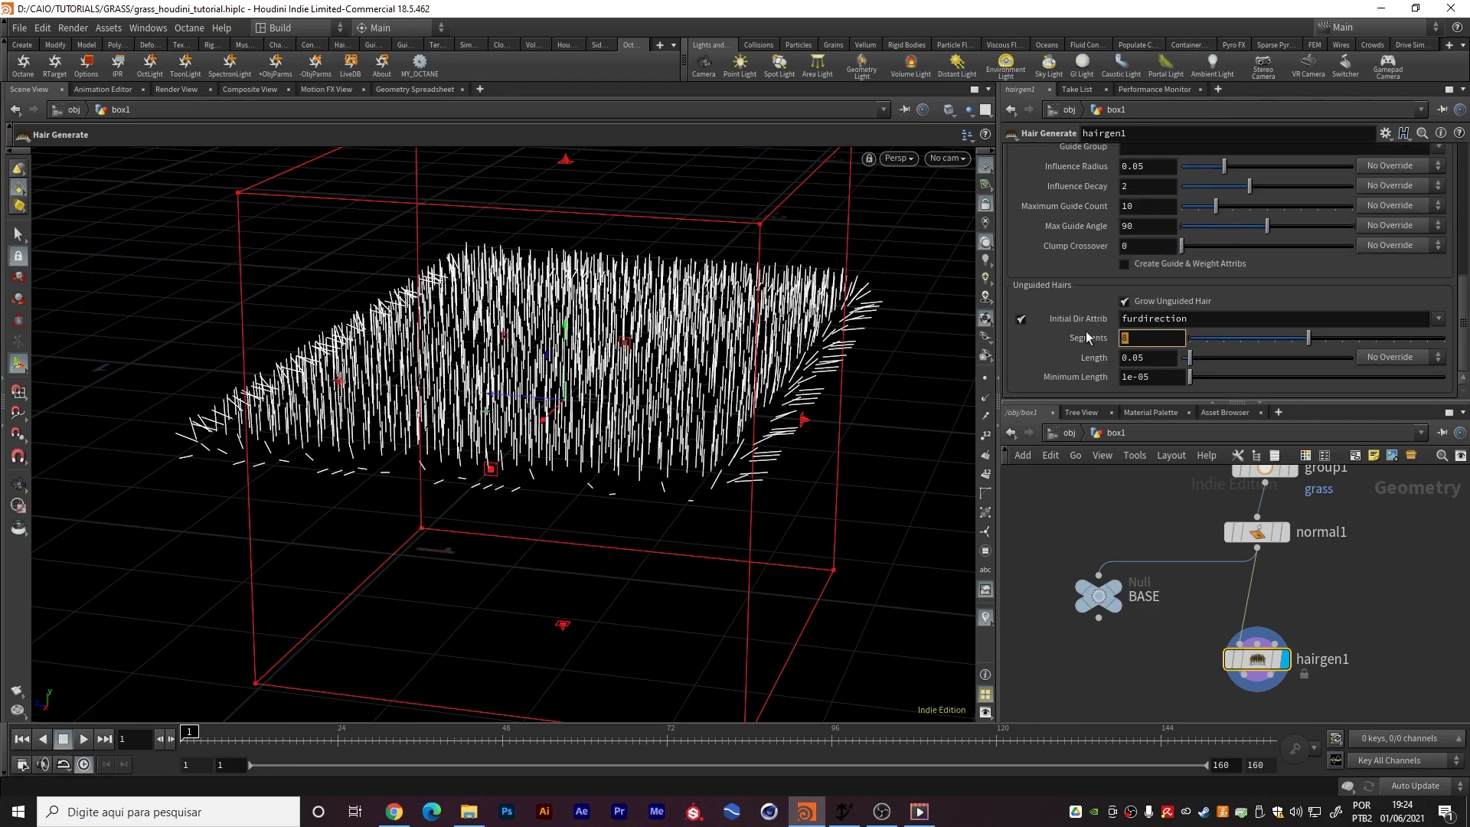
{"action": "key", "text": "Return"}
{"action": "left_click_drag", "start_coordinate": [755, 394], "coordinate": [706, 423], "text": "alt"}
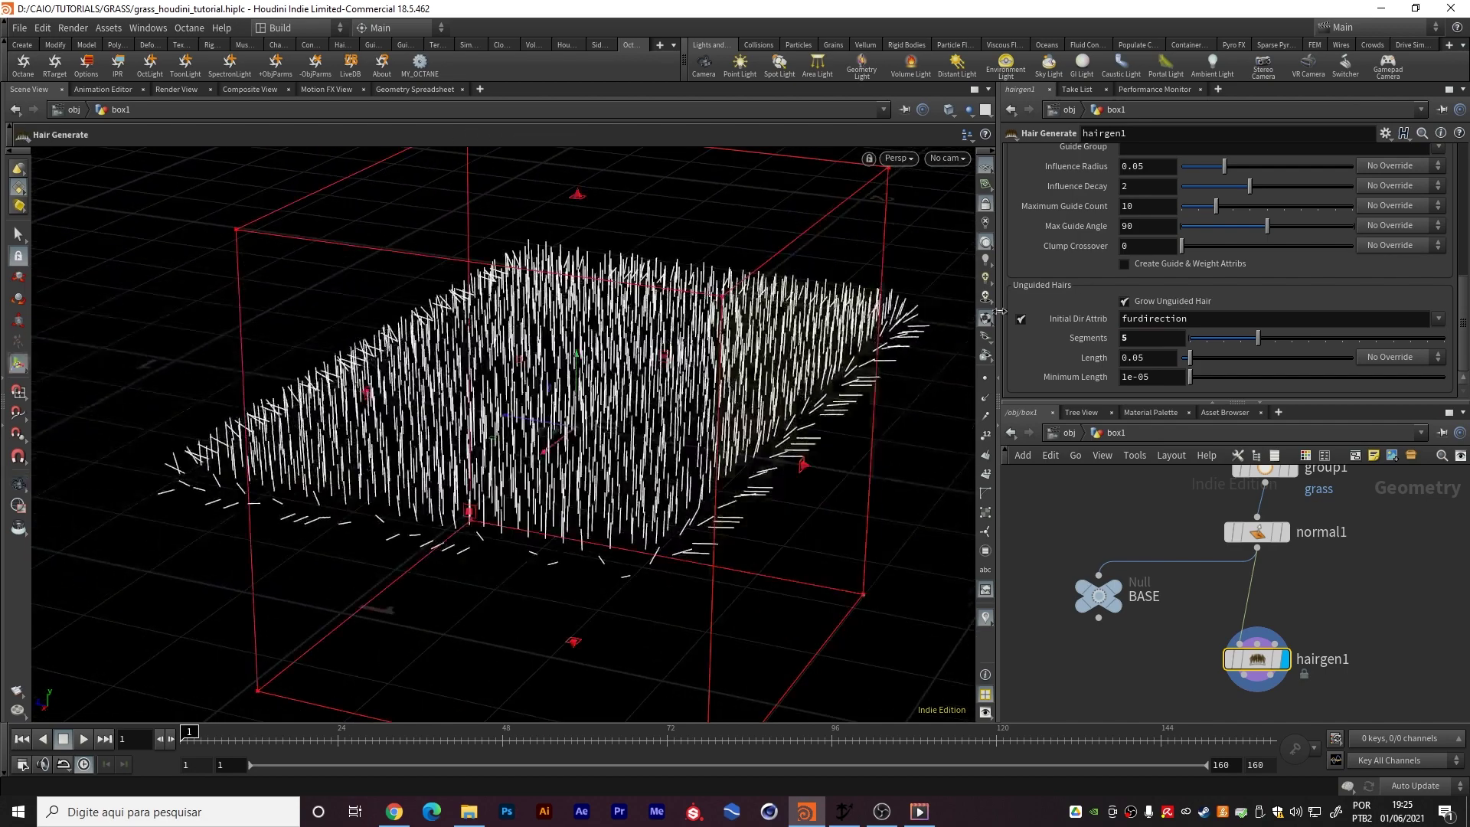
Set the Hair Generate node's distribution density to 5000
{"action": "scroll", "coordinate": [1104, 270], "scroll_direction": "up", "scroll_amount": 4}
{"action": "scroll", "coordinate": [1070, 305], "scroll_direction": "up", "scroll_amount": 3}
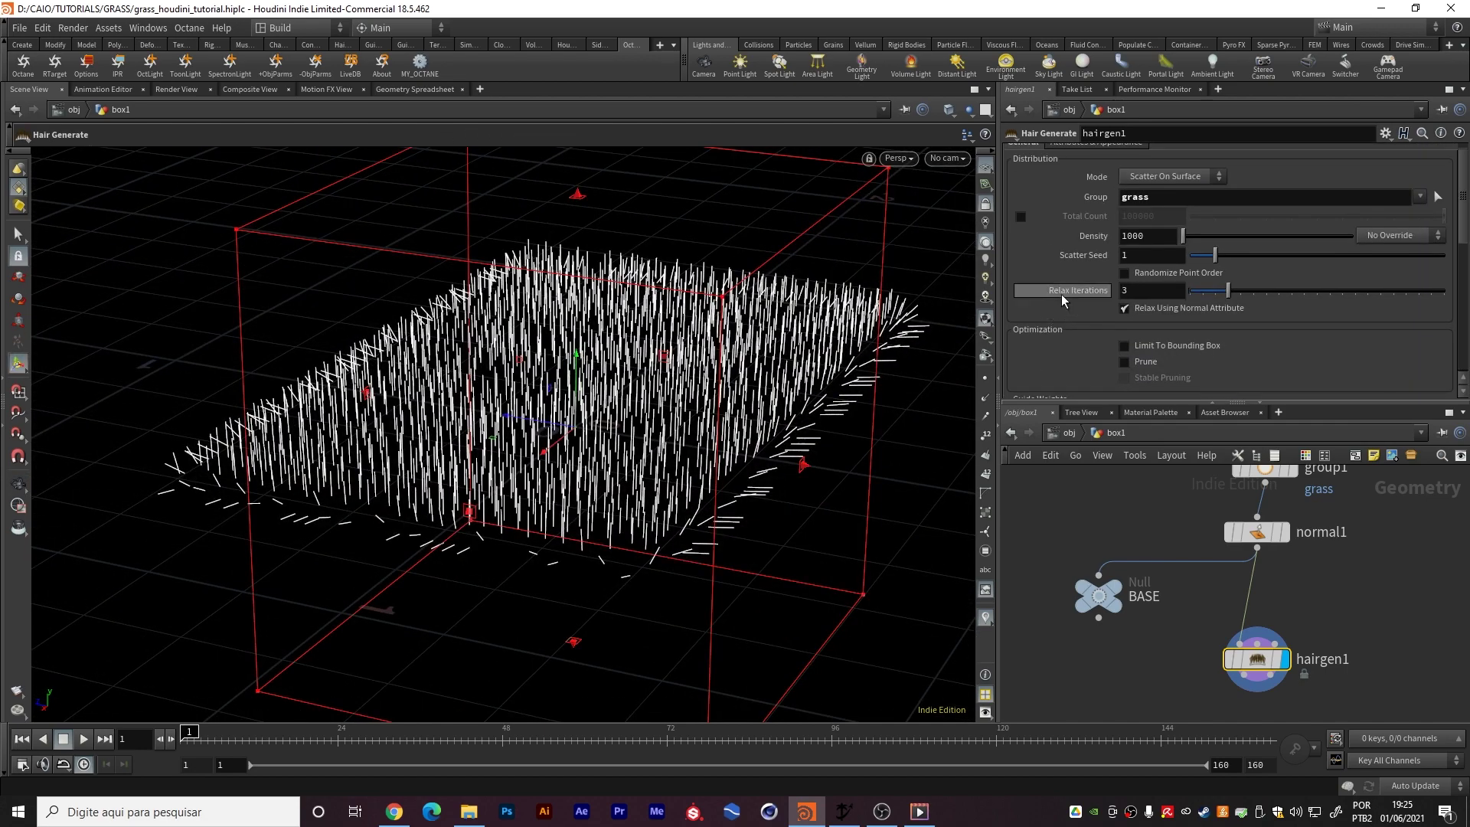
{"action": "scroll", "coordinate": [1069, 241], "scroll_direction": "up", "scroll_amount": 1}
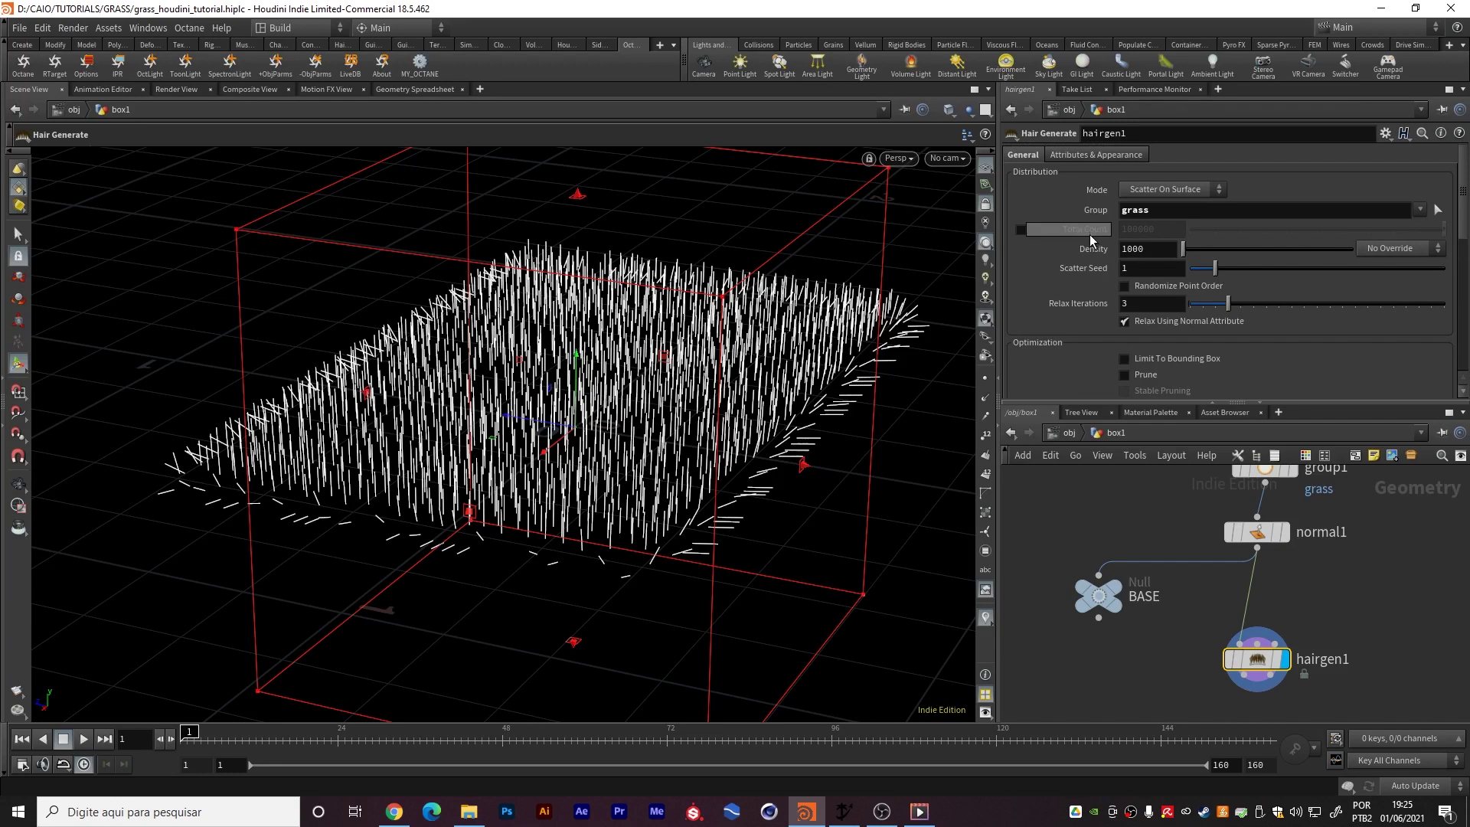
{"action": "left_click_drag", "start_coordinate": [1158, 251], "coordinate": [1097, 240]}
{"action": "type", "text": "5"}
{"action": "key", "text": "Return"}
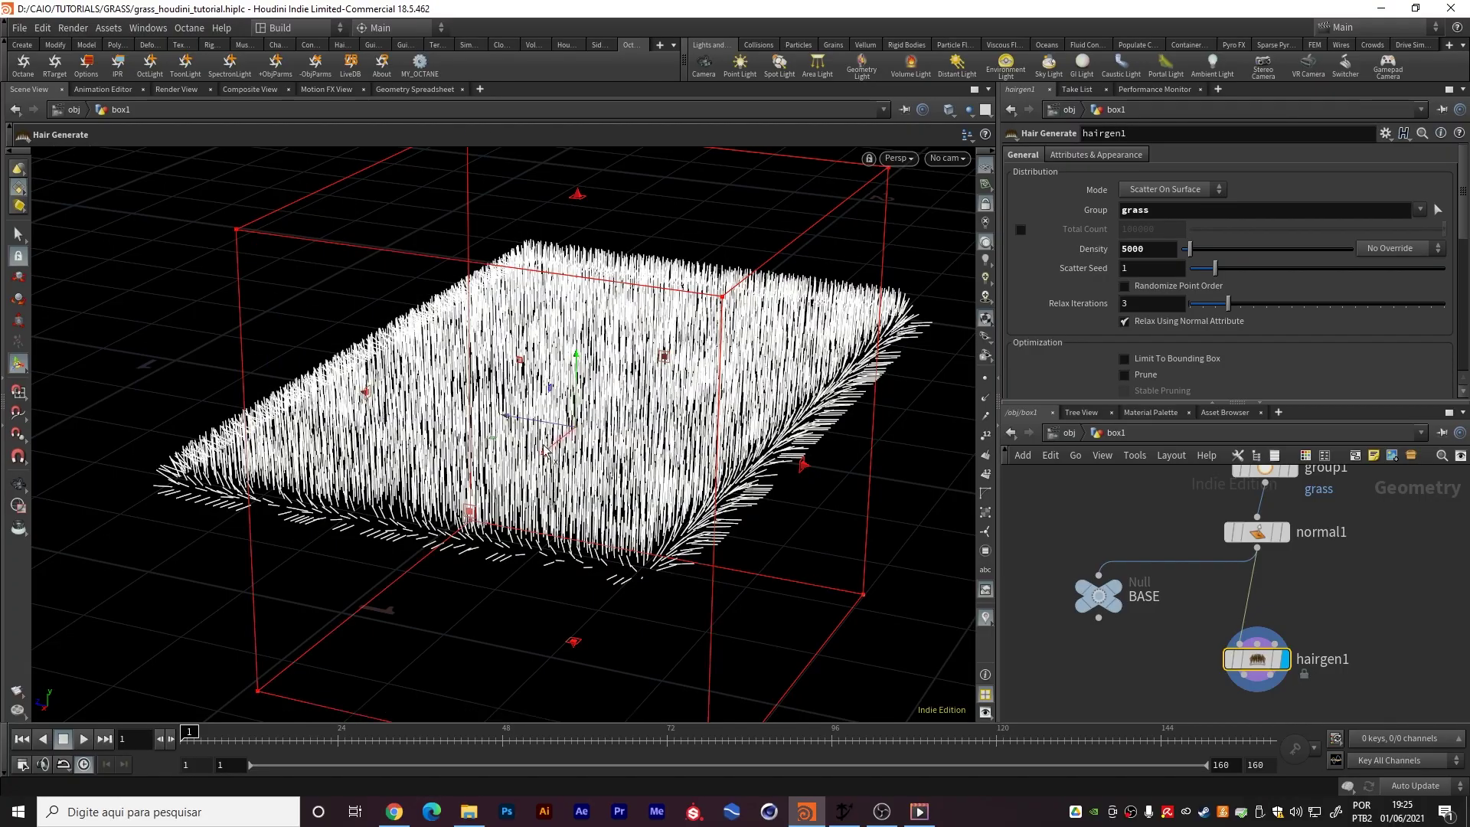
Examine the grass coverage over the block's surface and edges from several angles
{"action": "key", "text": "Escape"}
{"action": "left_click_drag", "start_coordinate": [519, 439], "coordinate": [549, 404]}
{"action": "left_click_drag", "start_coordinate": [604, 403], "coordinate": [536, 417]}
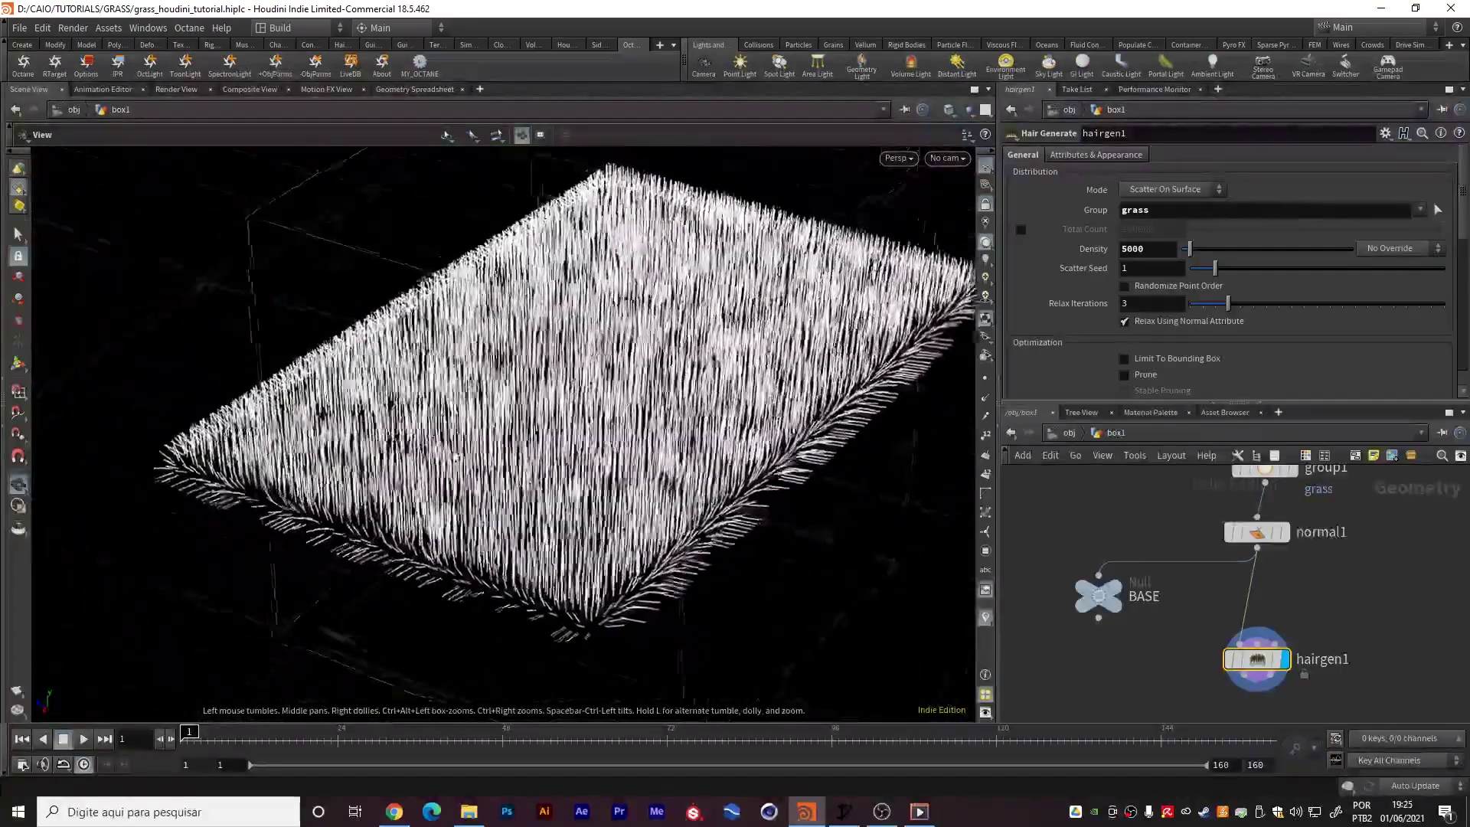
{"action": "left_click_drag", "start_coordinate": [646, 437], "coordinate": [335, 390]}
{"action": "left_click_drag", "start_coordinate": [693, 349], "coordinate": [720, 365], "text": "alt"}
{"action": "middle_click_drag", "start_coordinate": [719, 365], "coordinate": [773, 377], "text": "alt"}
{"action": "key", "text": "alt"}
{"action": "key", "text": "alt"}
{"action": "left_click_drag", "start_coordinate": [649, 357], "coordinate": [304, 414], "text": "alt"}
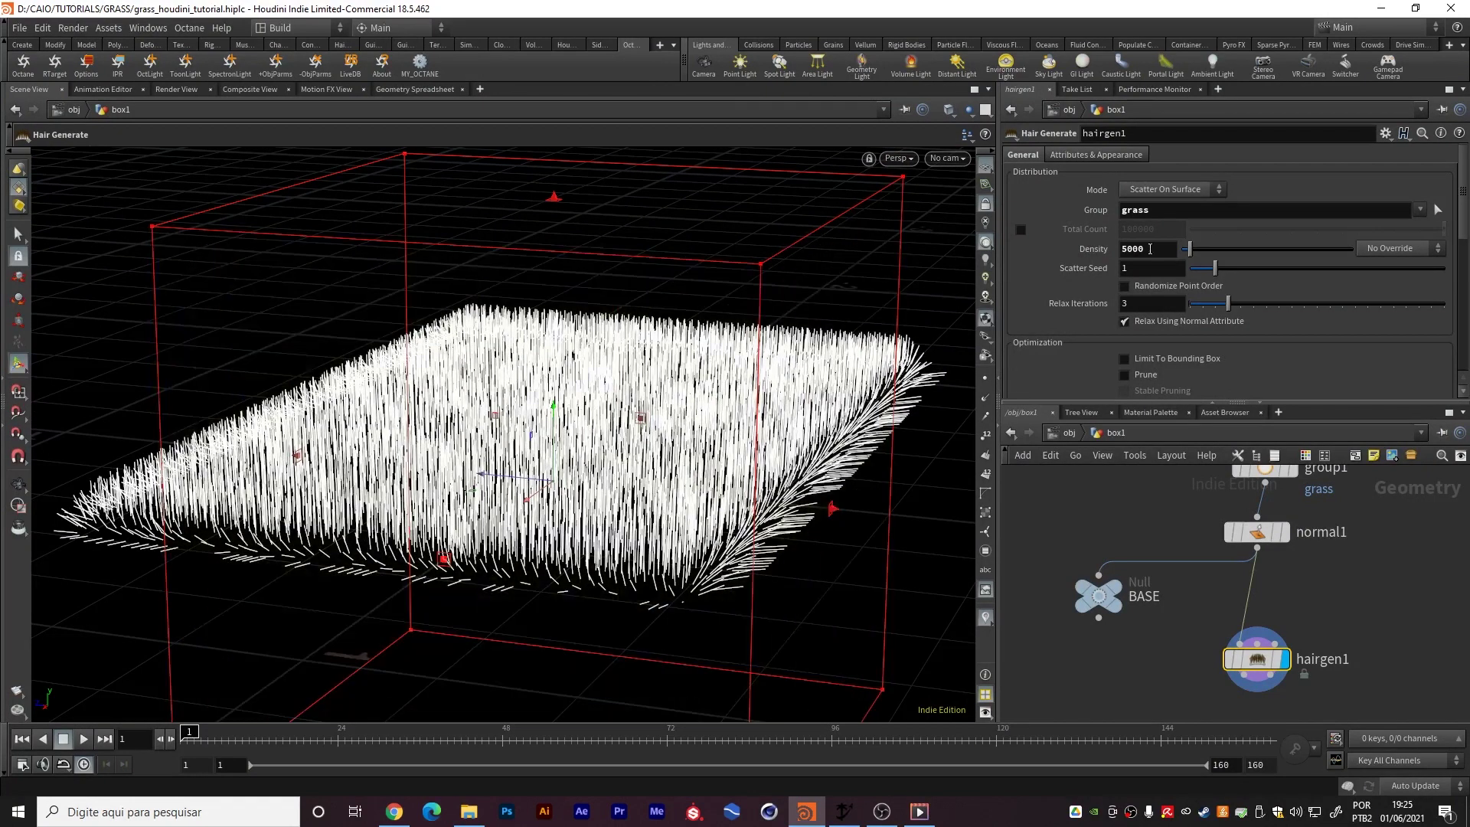
Make room below the Hair Generate node and create a Guide Process (Lift) node
{"action": "middle_click_drag", "start_coordinate": [1349, 612], "coordinate": [1309, 499]}
{"action": "left_click", "coordinate": [1204, 568]}
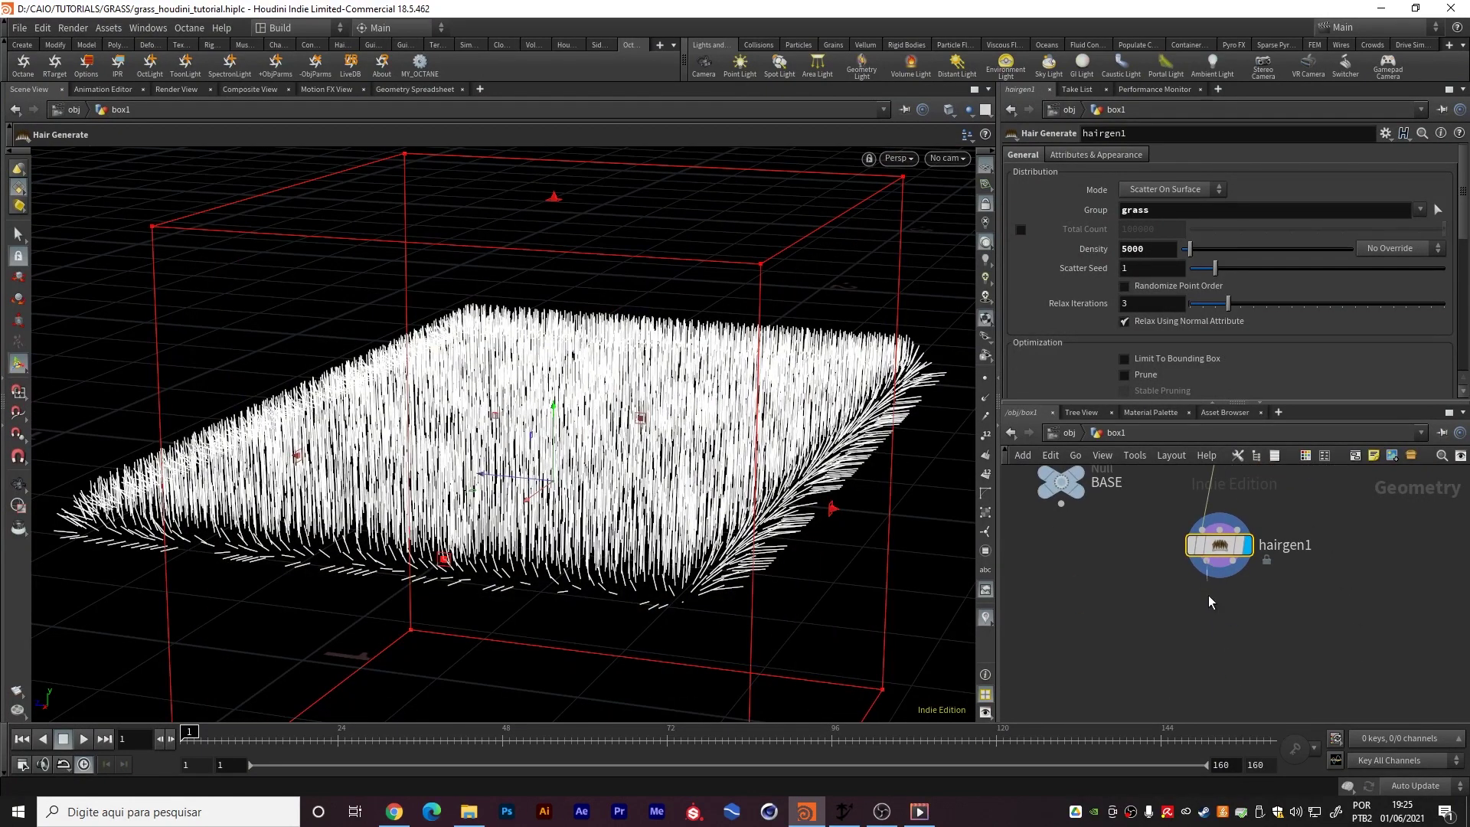
{"action": "middle_click_drag", "start_coordinate": [1207, 604], "coordinate": [1203, 584]}
{"action": "key", "text": "Escape"}
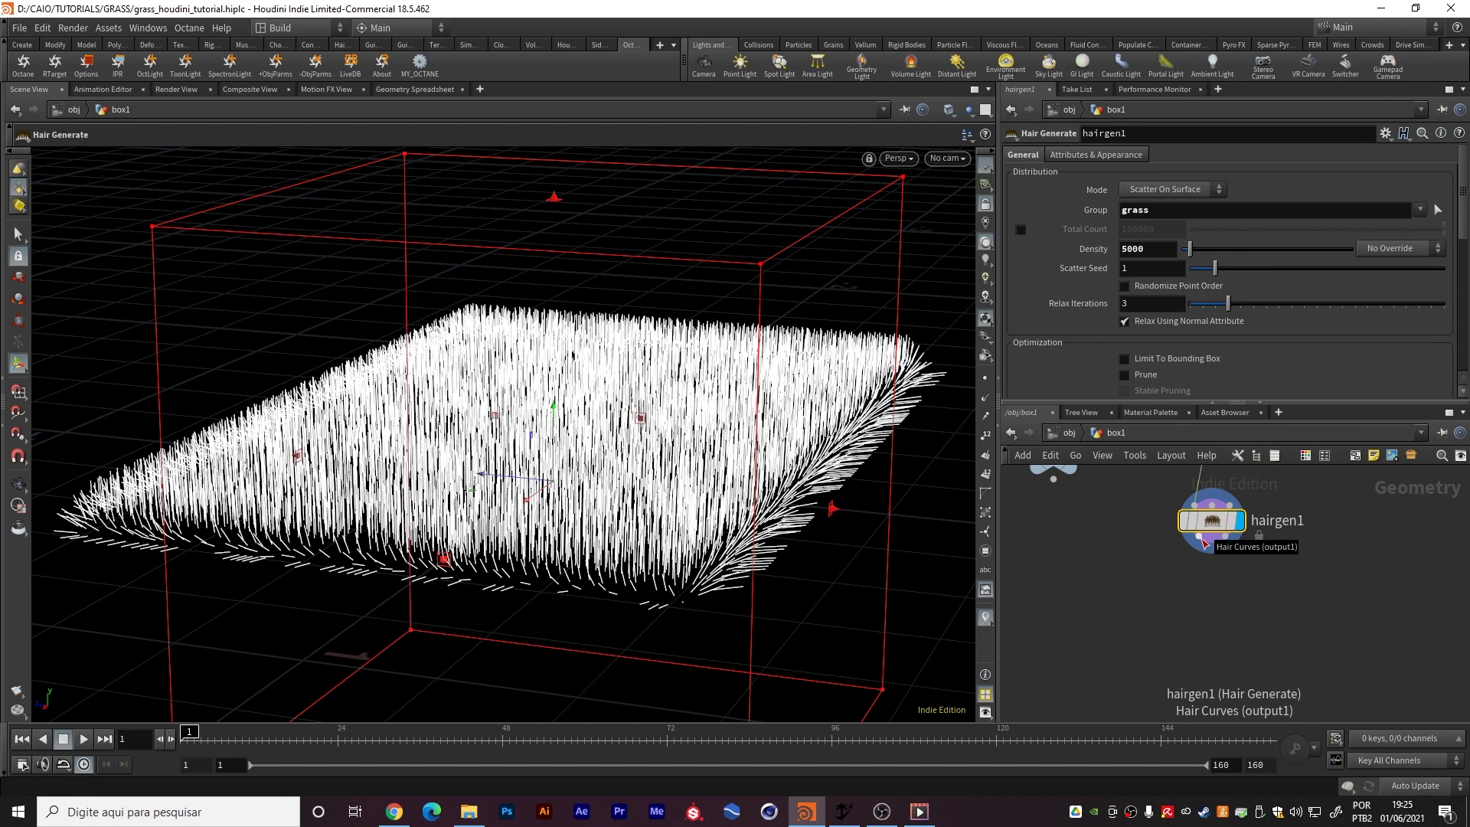
{"action": "key", "text": "Tab"}
{"action": "type", "text": "guide proc"}
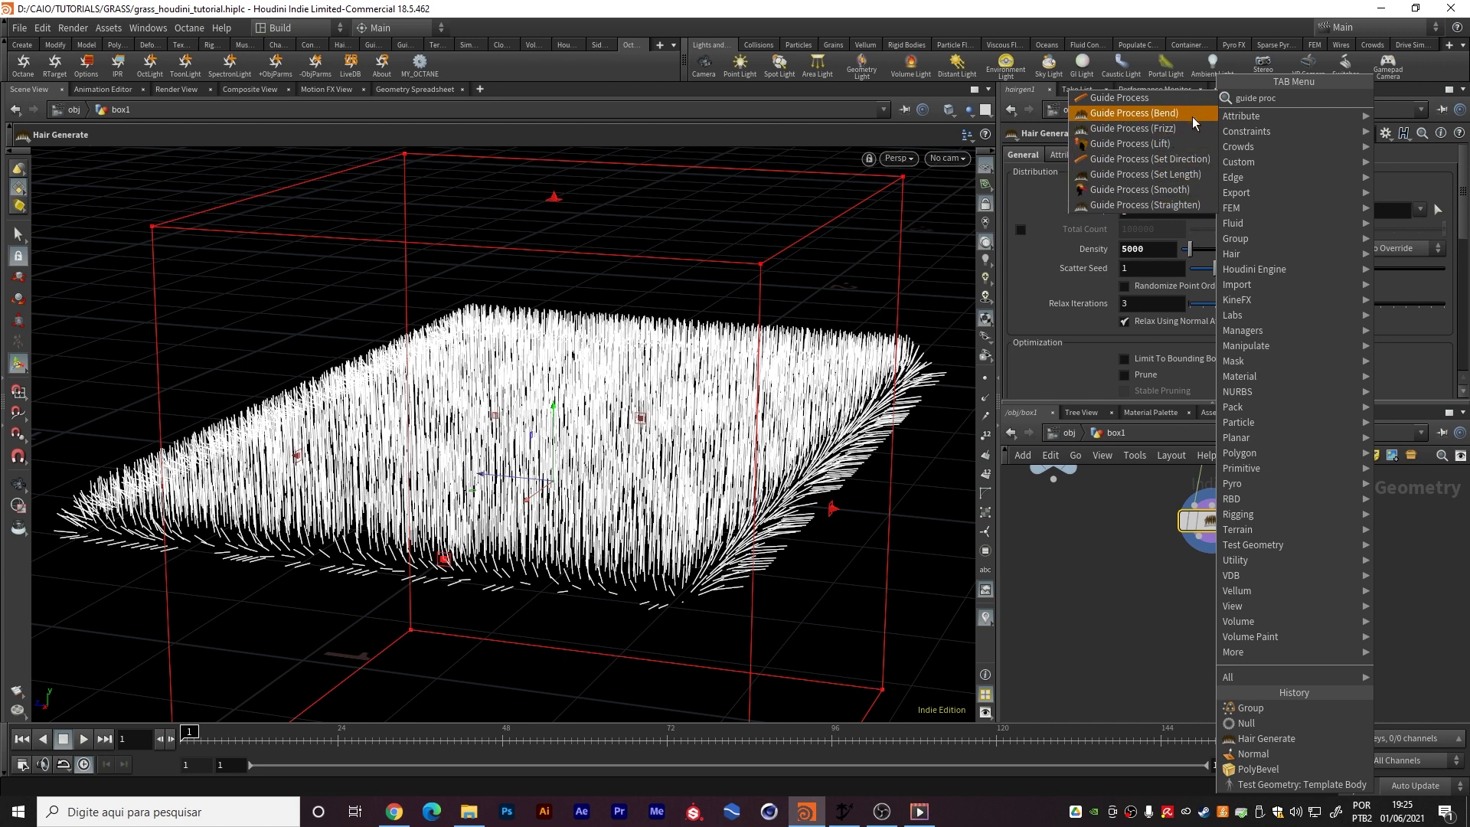
{"action": "left_click", "coordinate": [1178, 141]}
Wire the Hair Generate node's curves and skin outputs into the Guide Process (Lift) node and display its result
{"action": "left_click", "coordinate": [1202, 547]}
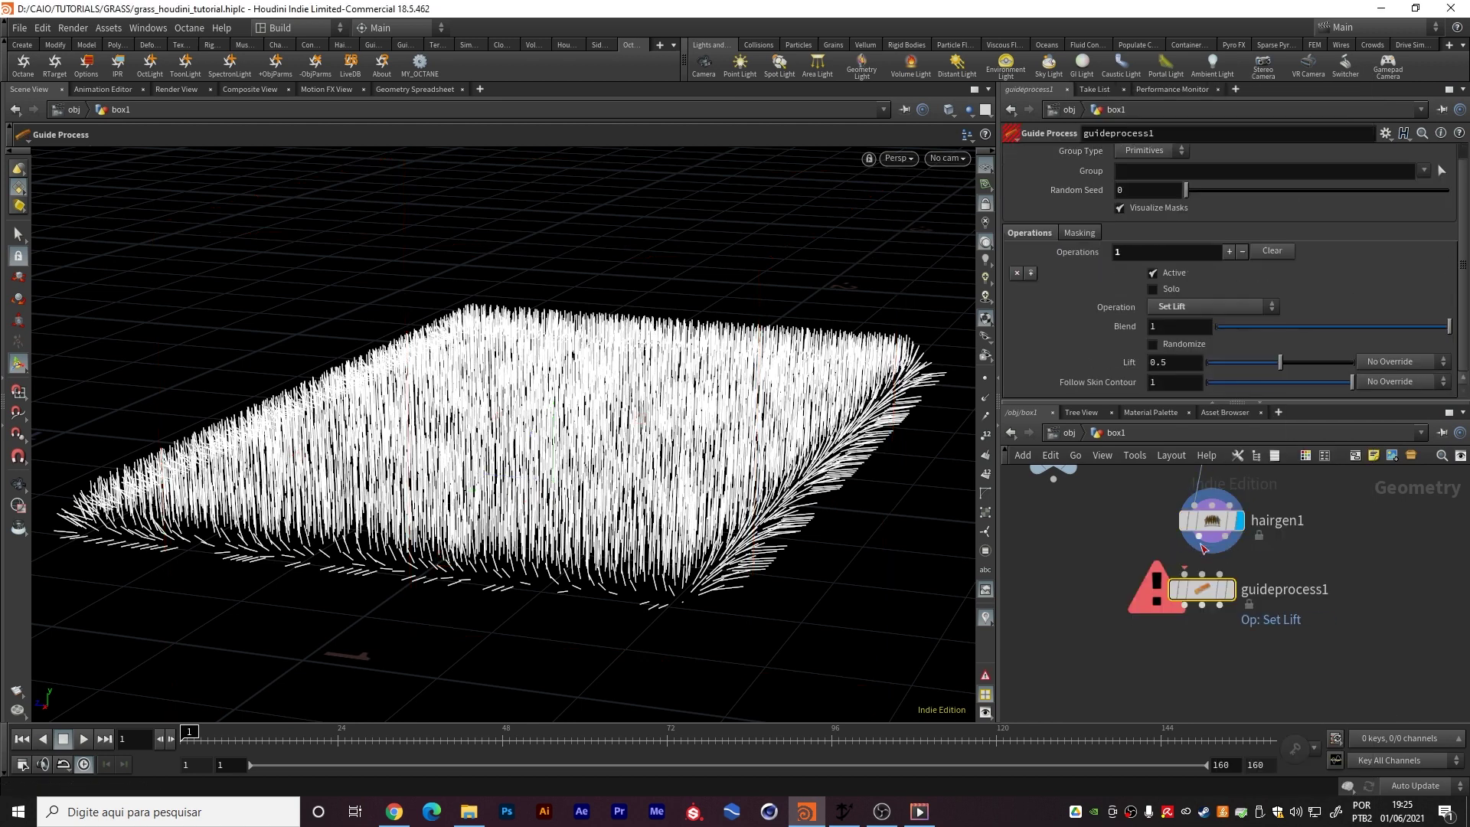
{"action": "left_click", "coordinate": [1205, 591]}
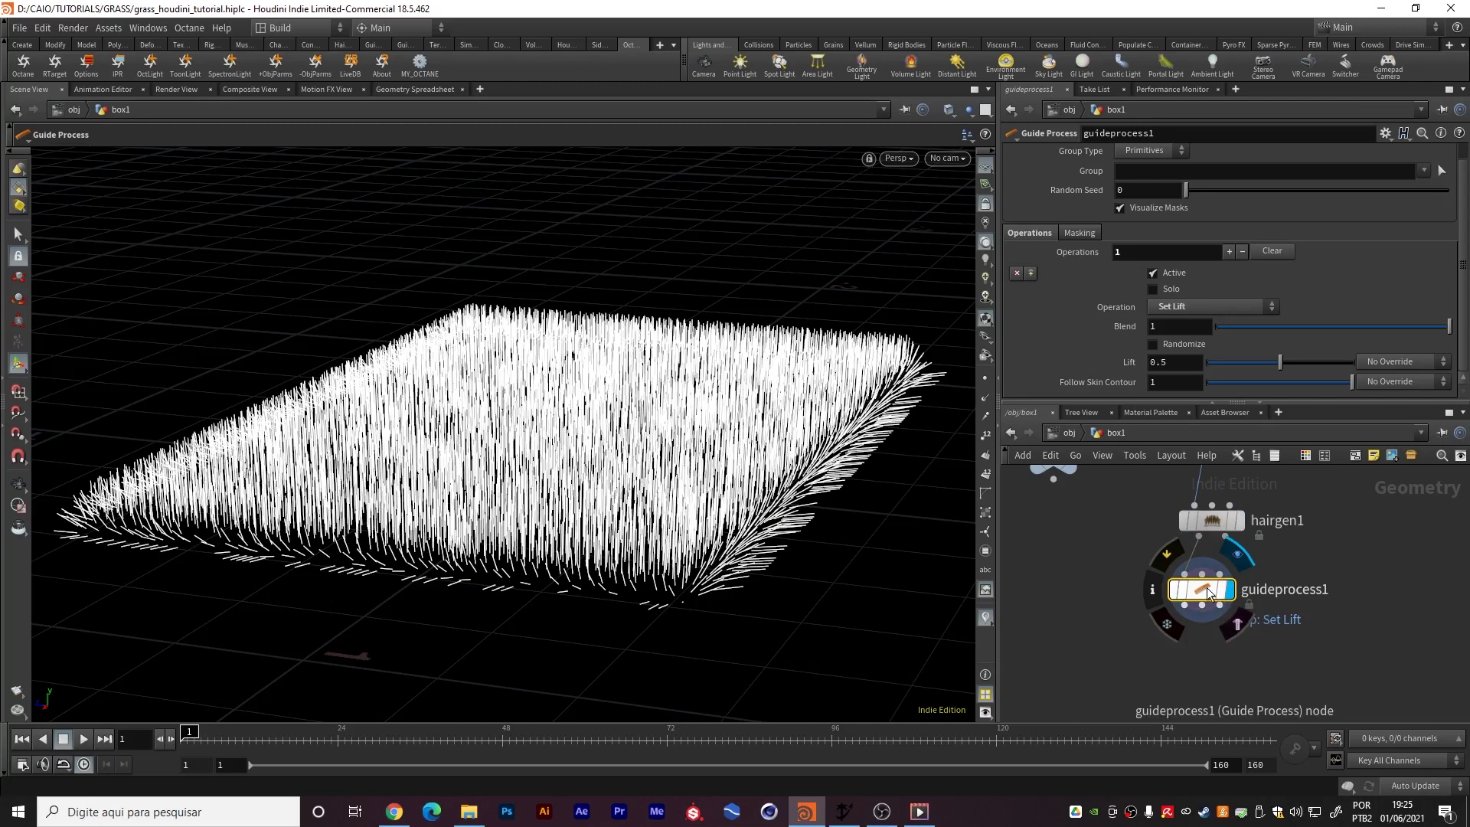
{"action": "left_click_drag", "start_coordinate": [1208, 589], "coordinate": [1232, 588]}
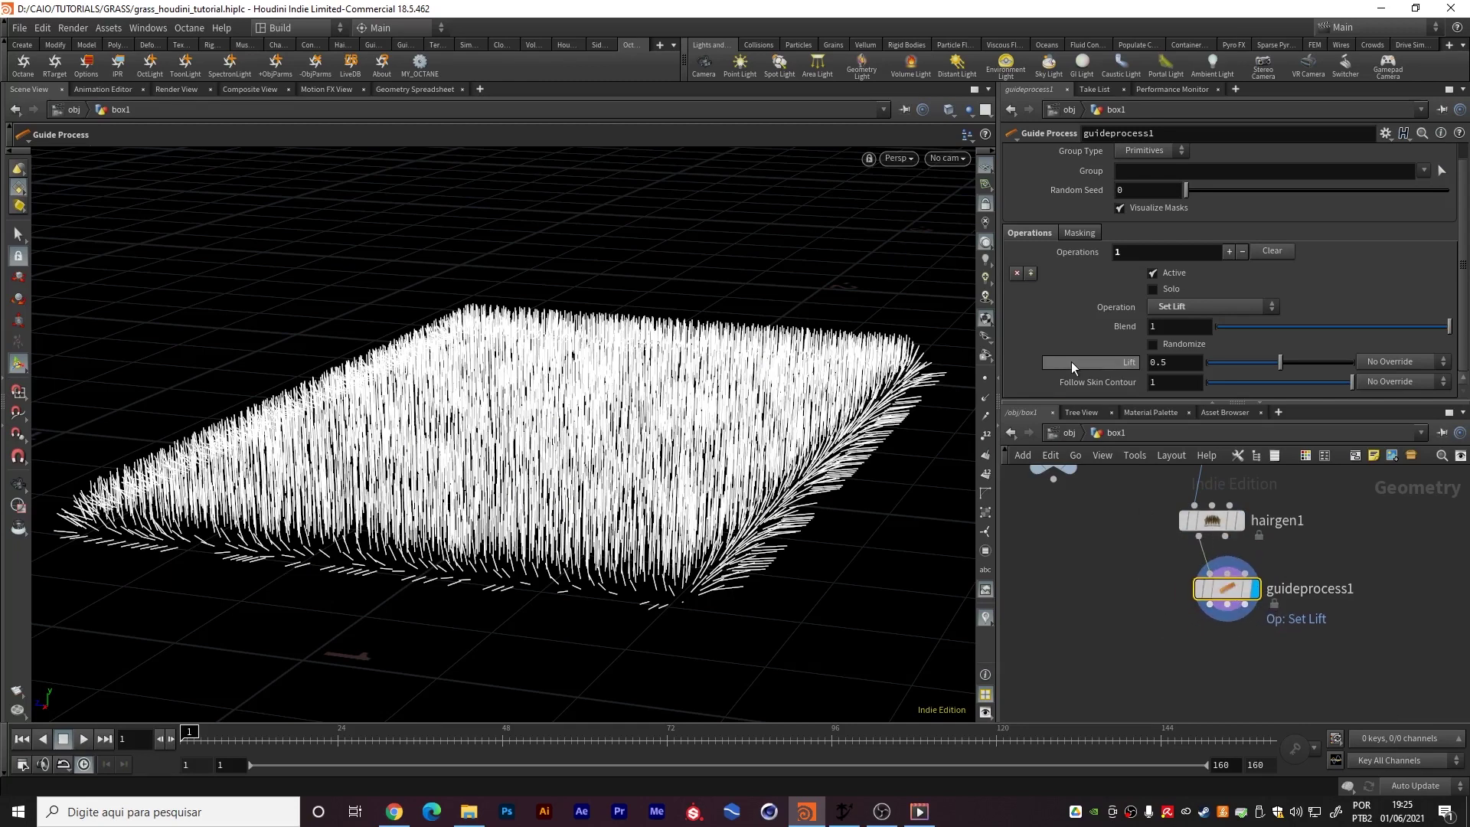
{"action": "left_click", "coordinate": [1225, 537]}
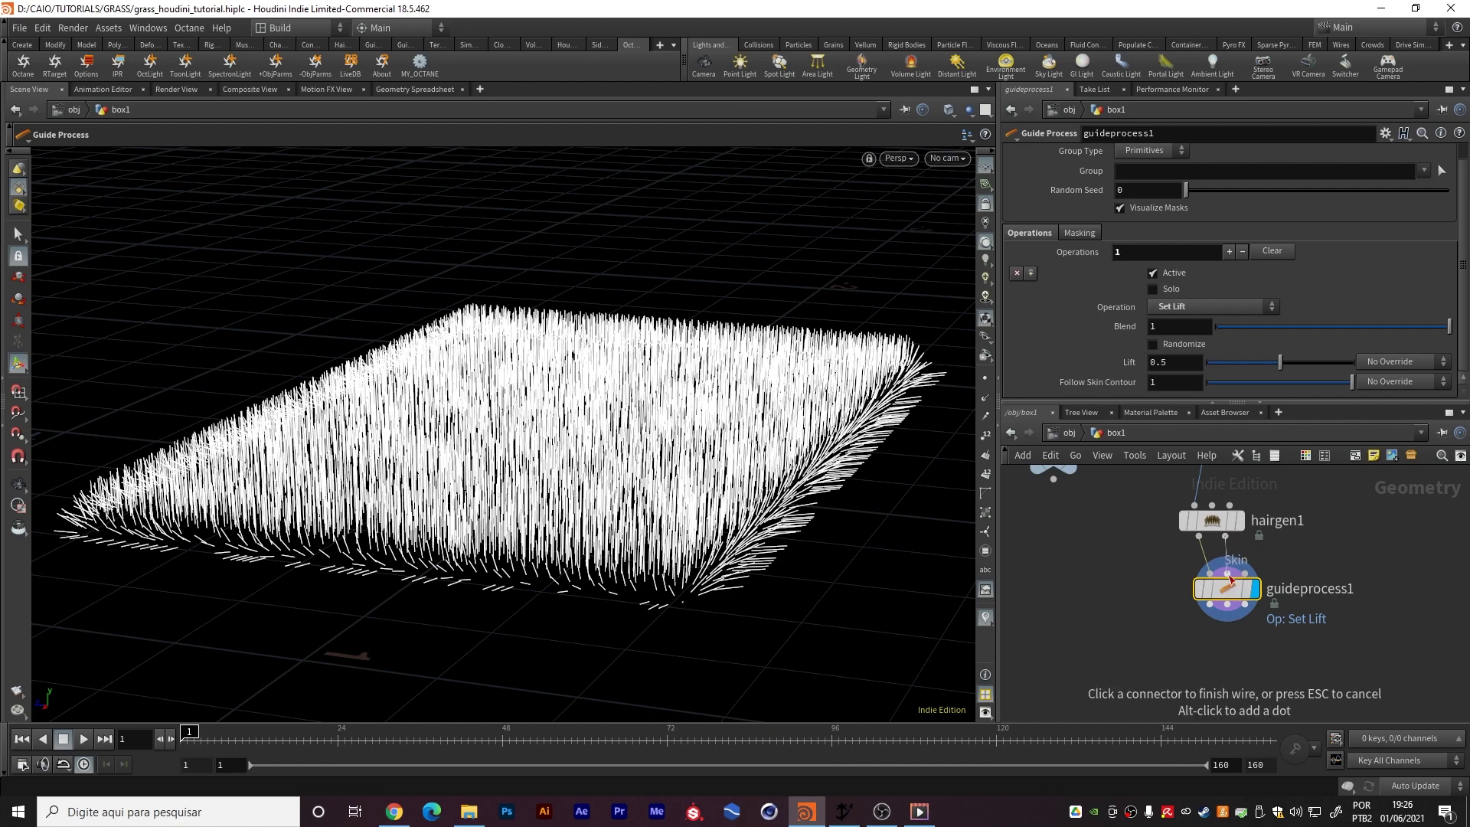
{"action": "left_click", "coordinate": [1229, 575]}
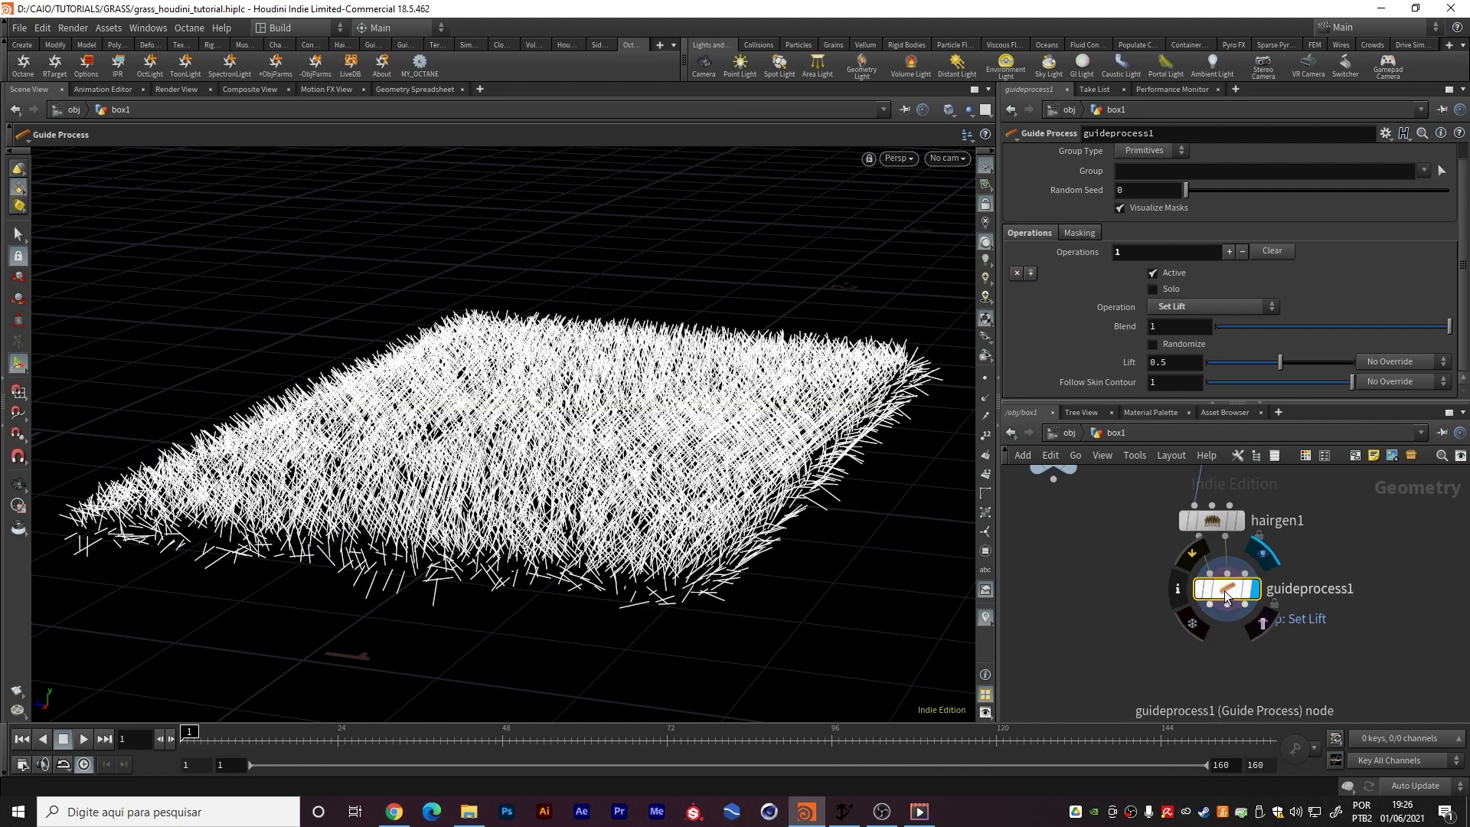
Examine the lifted grass from above and from the side while testing the lift operation's Blend
{"action": "left_click_drag", "start_coordinate": [754, 509], "coordinate": [754, 547], "text": "alt"}
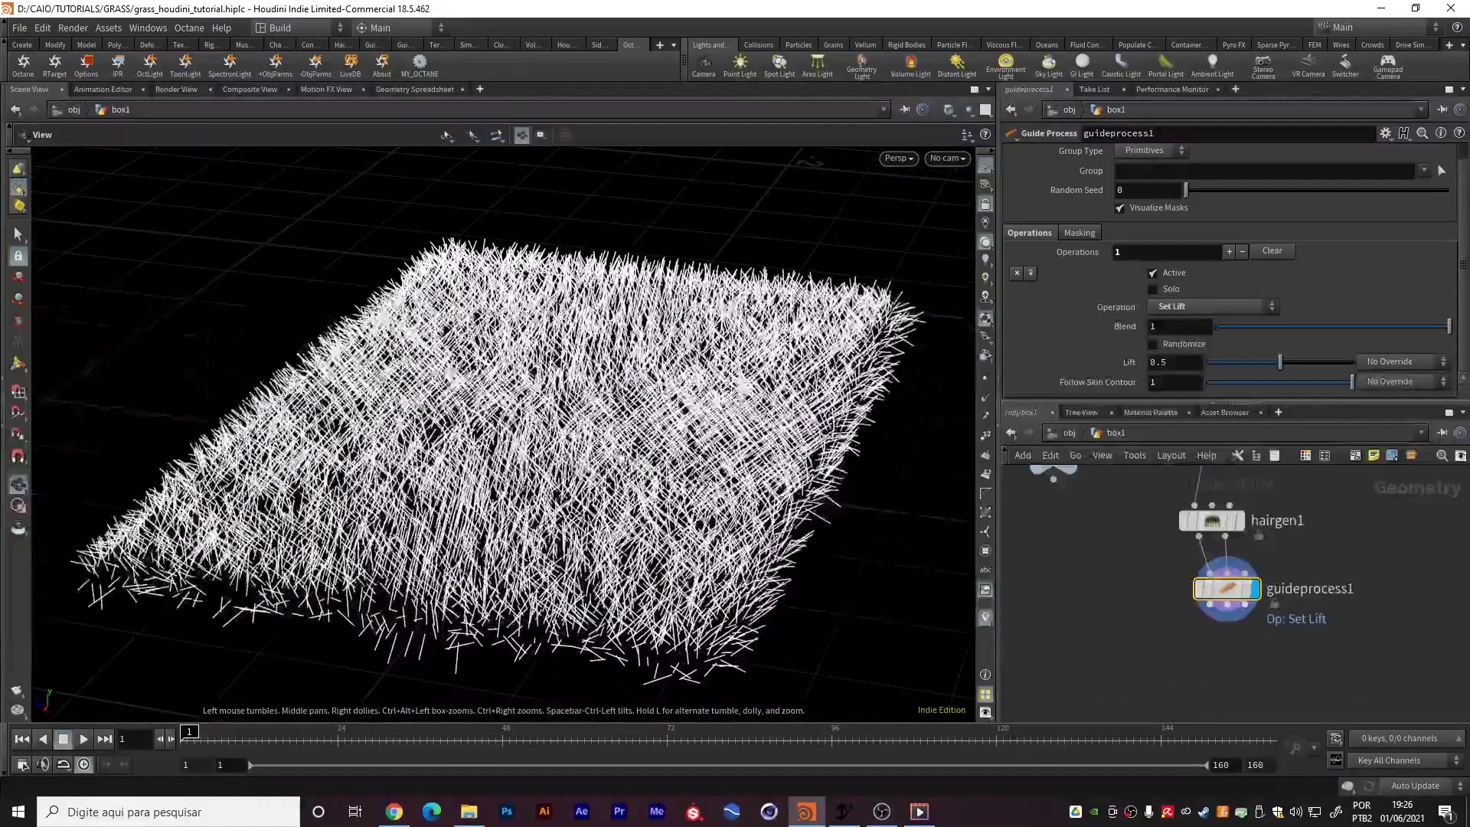
{"action": "middle_click_drag", "start_coordinate": [588, 438], "coordinate": [533, 370], "text": "alt"}
{"action": "left_click_drag", "start_coordinate": [533, 370], "coordinate": [615, 386], "text": "alt"}
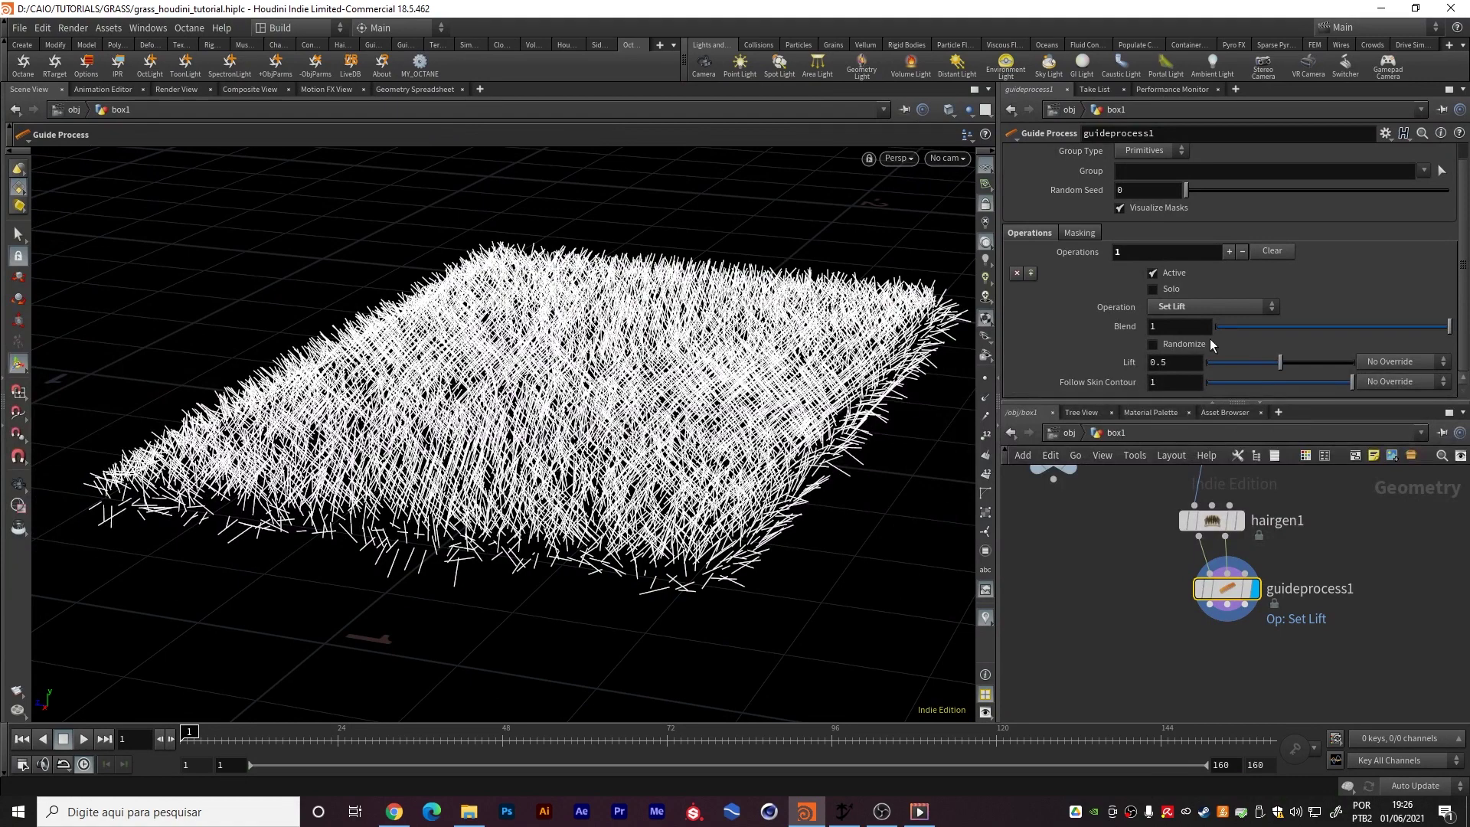
{"action": "left_click_drag", "start_coordinate": [1413, 323], "coordinate": [1457, 325]}
{"action": "right_click_drag", "start_coordinate": [570, 415], "coordinate": [553, 307], "text": "alt"}
{"action": "left_click_drag", "start_coordinate": [575, 475], "coordinate": [668, 393], "text": "alt"}
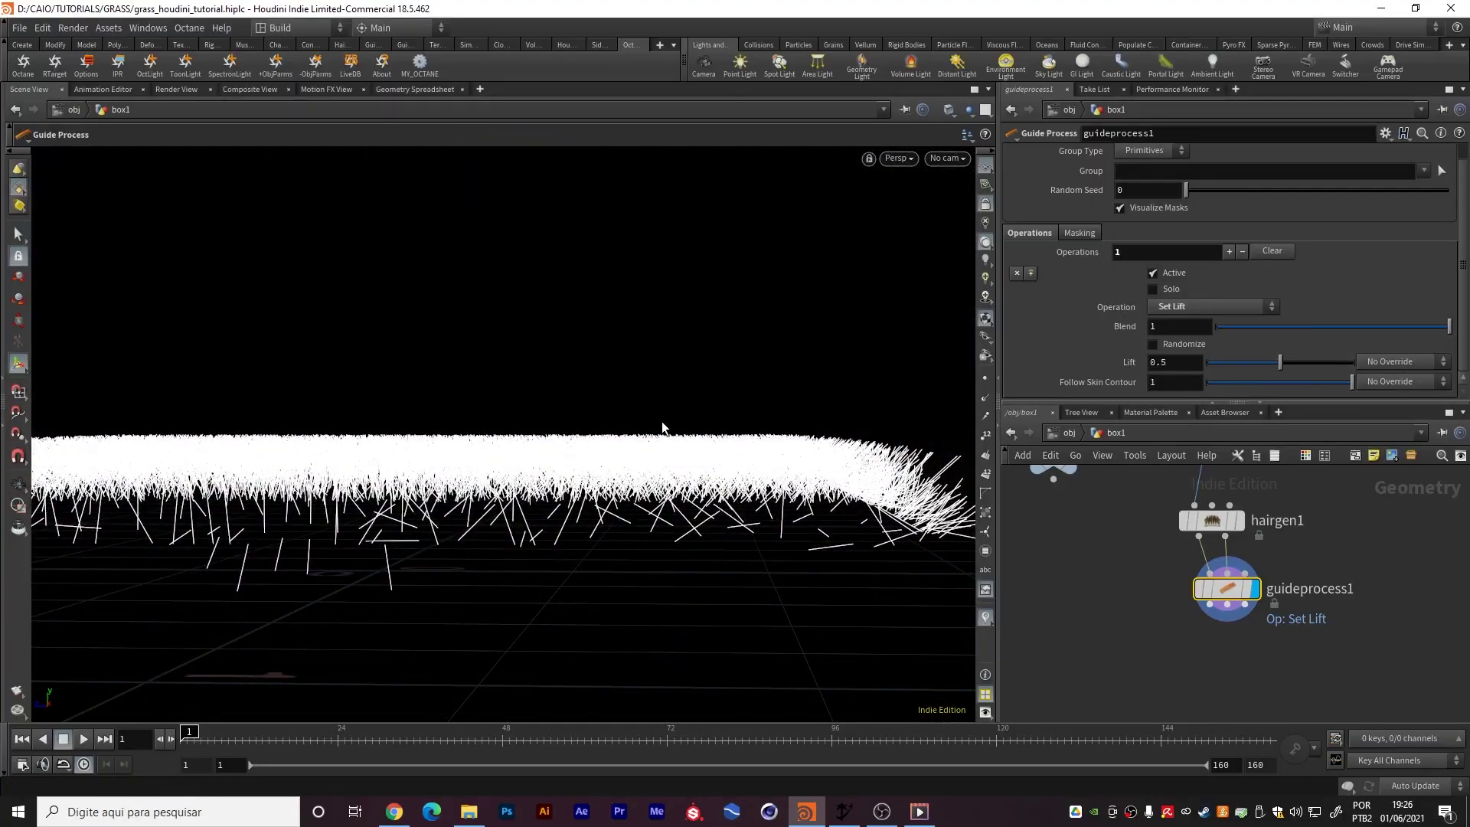
{"action": "left_click_drag", "start_coordinate": [784, 464], "coordinate": [788, 536], "text": "alt"}
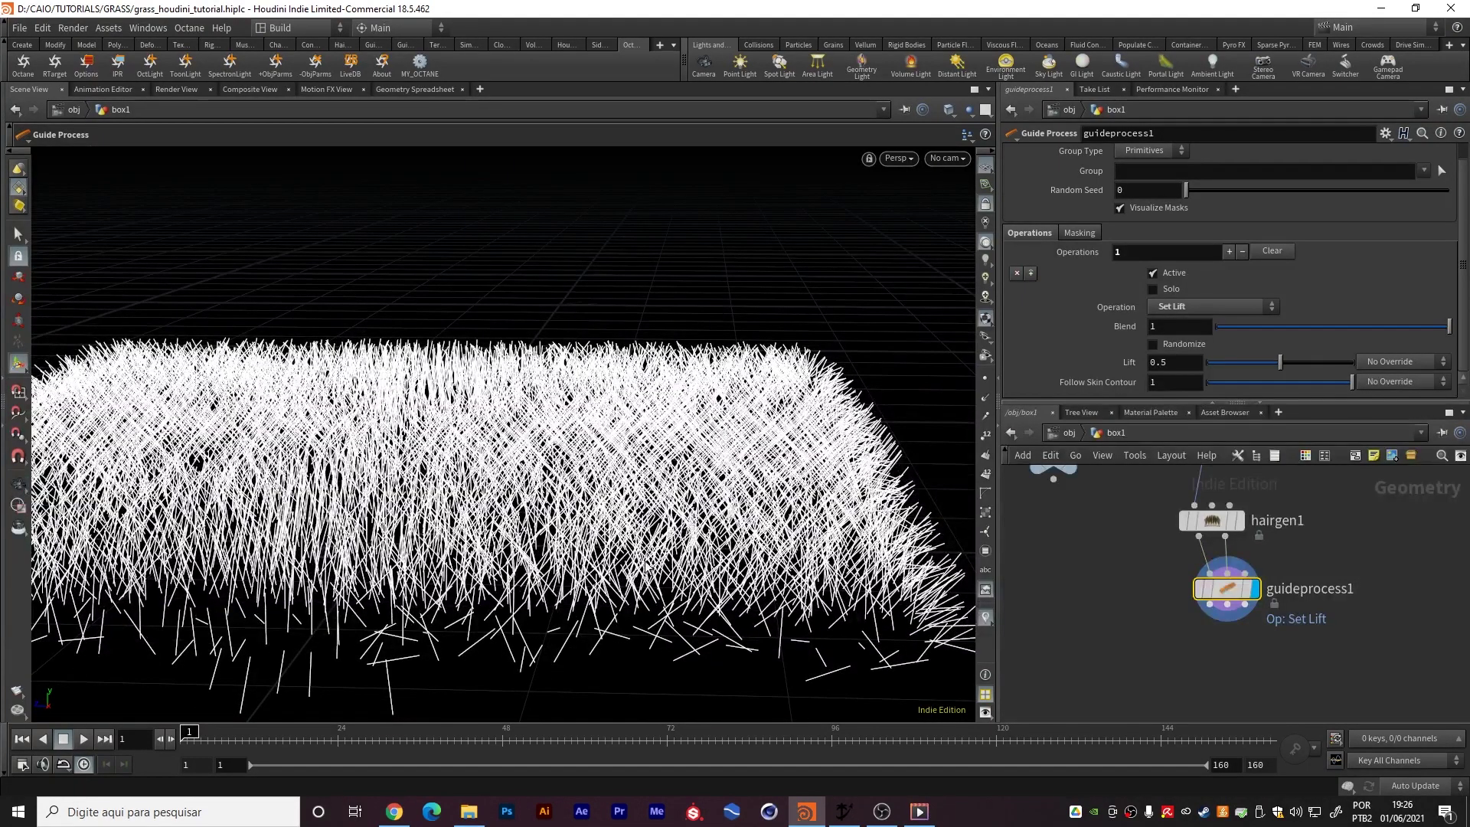
{"action": "left_click_drag", "start_coordinate": [656, 502], "coordinate": [659, 536], "text": "alt"}
Adjust the lift operation to a Lift of 0.614 and a Blend of 0.747
{"action": "left_click_drag", "start_coordinate": [1276, 363], "coordinate": [1197, 364]}
{"action": "left_click_drag", "start_coordinate": [611, 423], "coordinate": [613, 337], "text": "alt"}
{"action": "left_click_drag", "start_coordinate": [1208, 362], "coordinate": [1299, 369]}
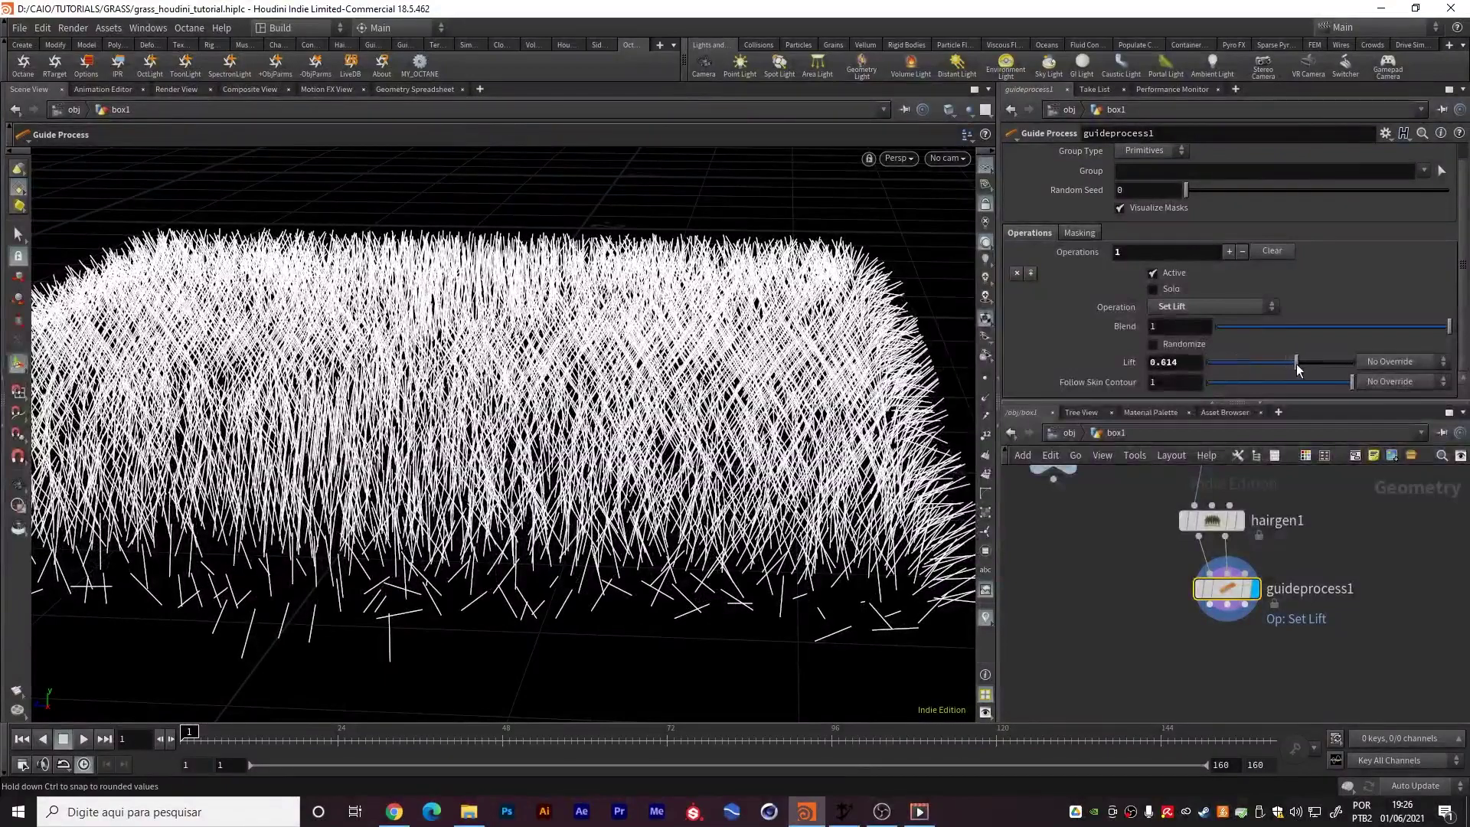
{"action": "left_click_drag", "start_coordinate": [1433, 335], "coordinate": [1390, 326]}
{"action": "left_click_drag", "start_coordinate": [605, 383], "coordinate": [672, 547], "text": "alt"}
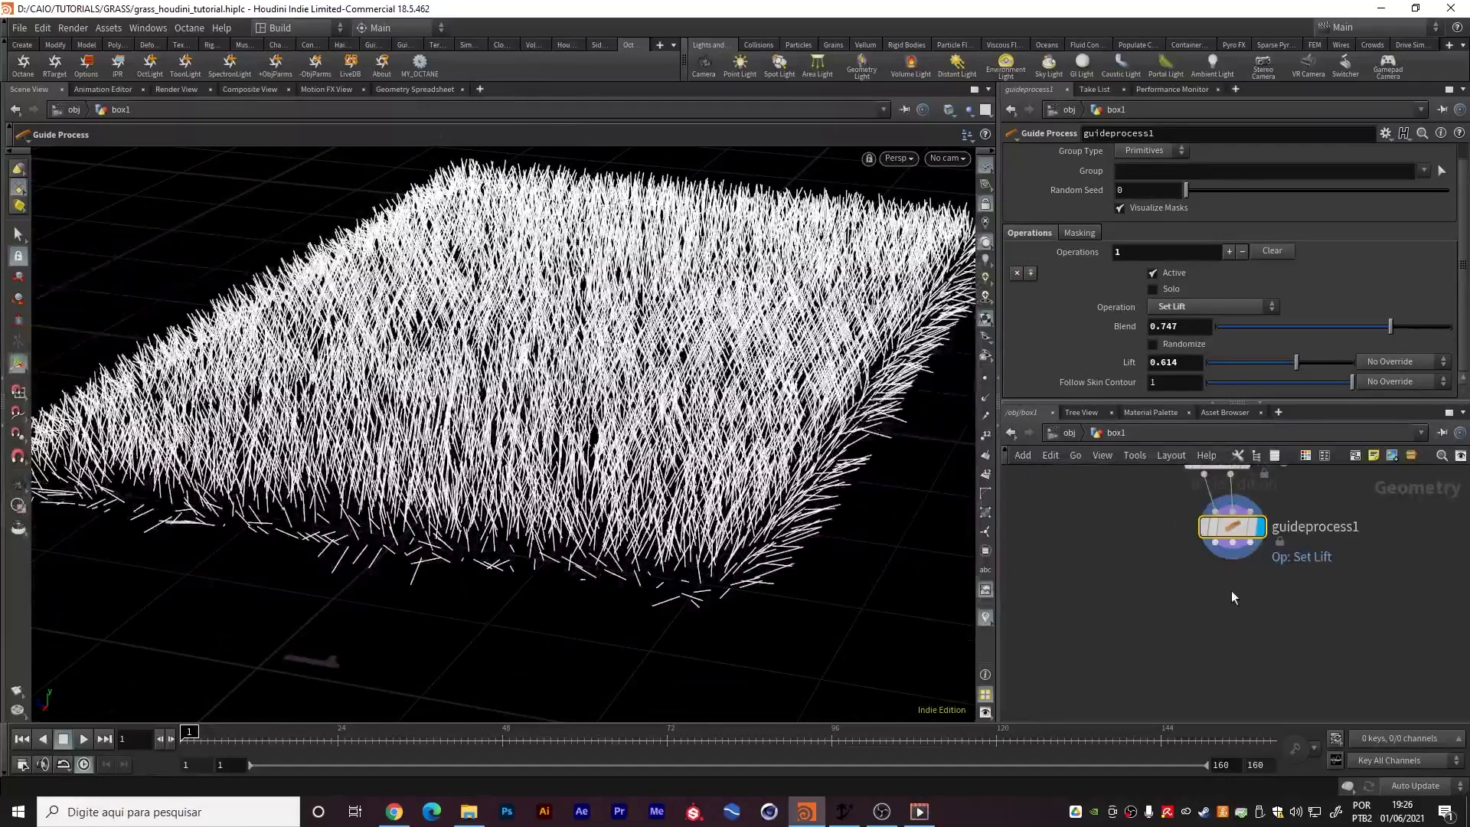
Add a Guide Process (Bend) node connected below the Set Lift node and display its result
{"action": "key", "text": "Tab"}
{"action": "type", "text": "gide pr"}
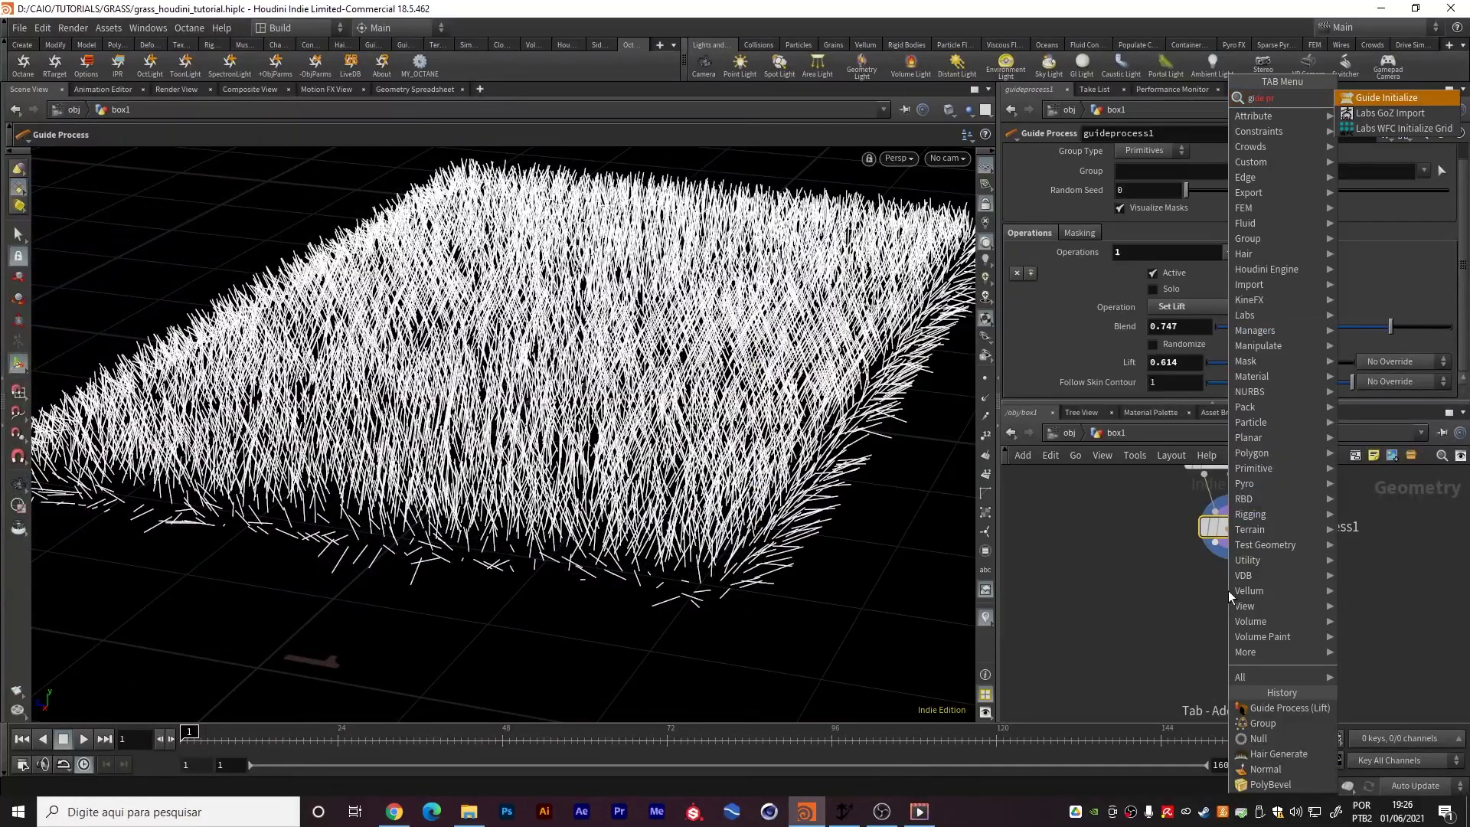
{"action": "key", "text": "BackSpace"}
{"action": "key", "text": "BackSpace"}
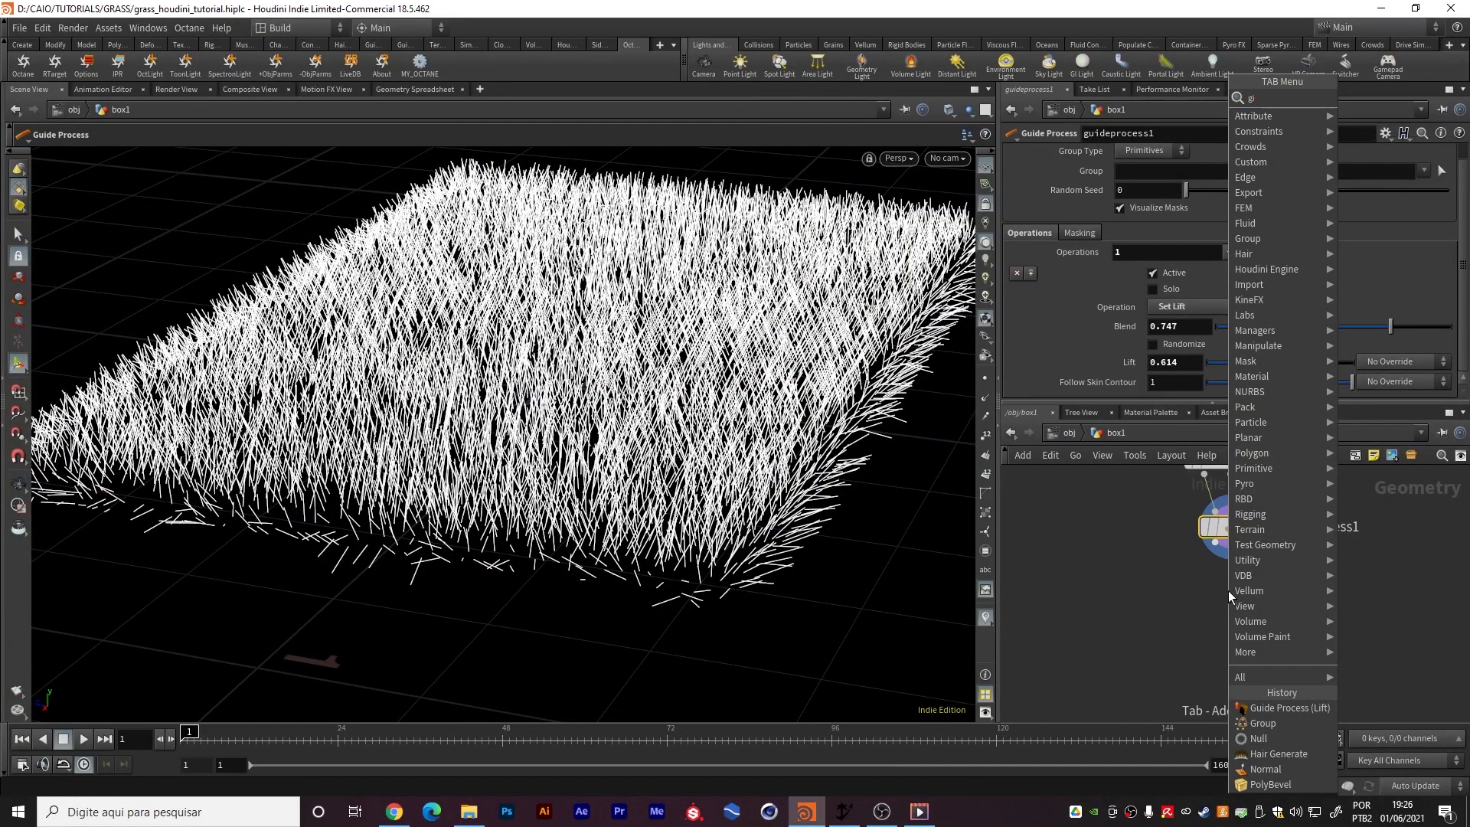
{"action": "type", "text": "uisd"}
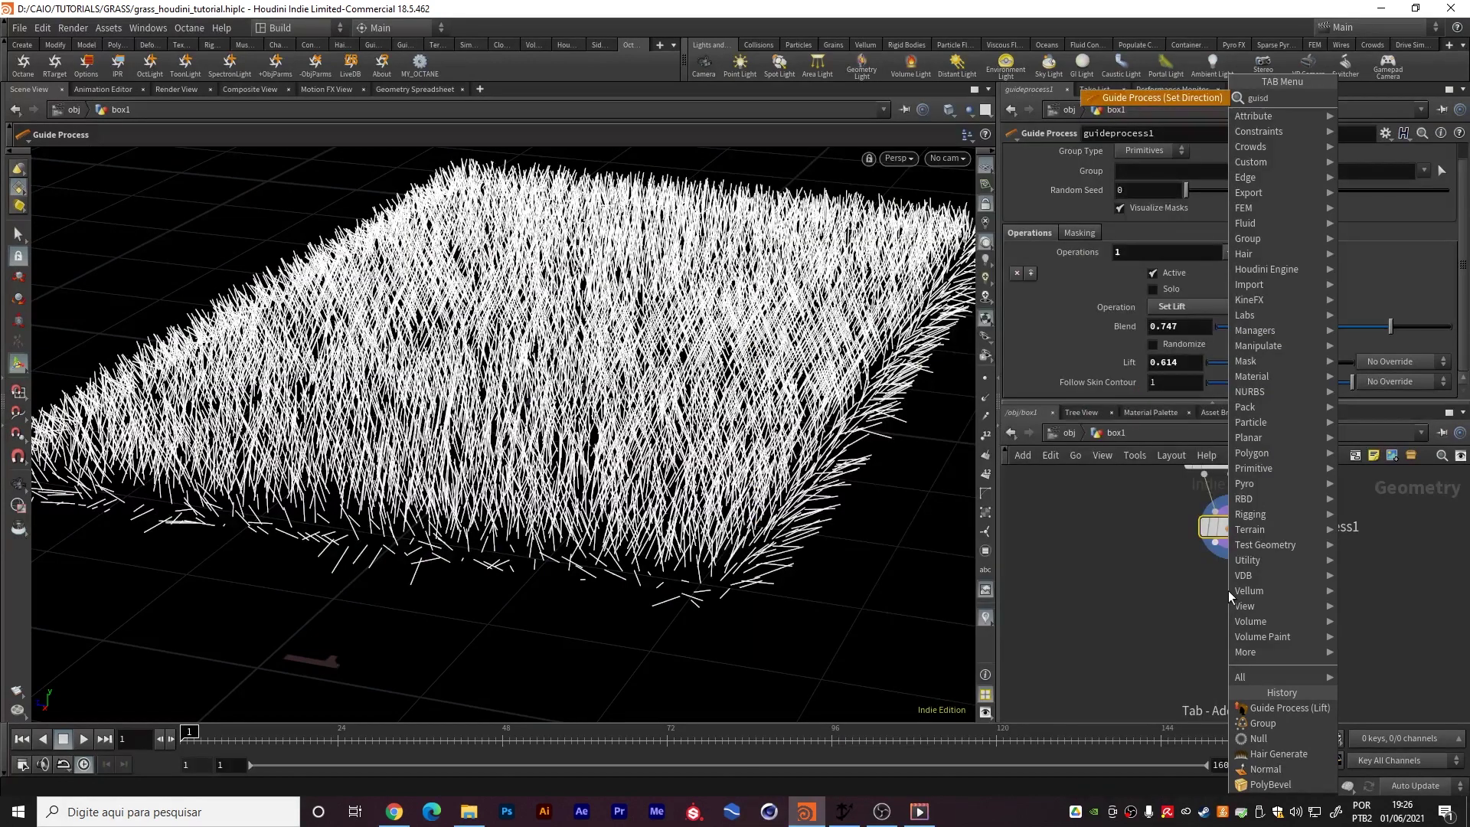
{"action": "key", "text": "BackSpace"}
{"action": "key", "text": "BackSpace"}
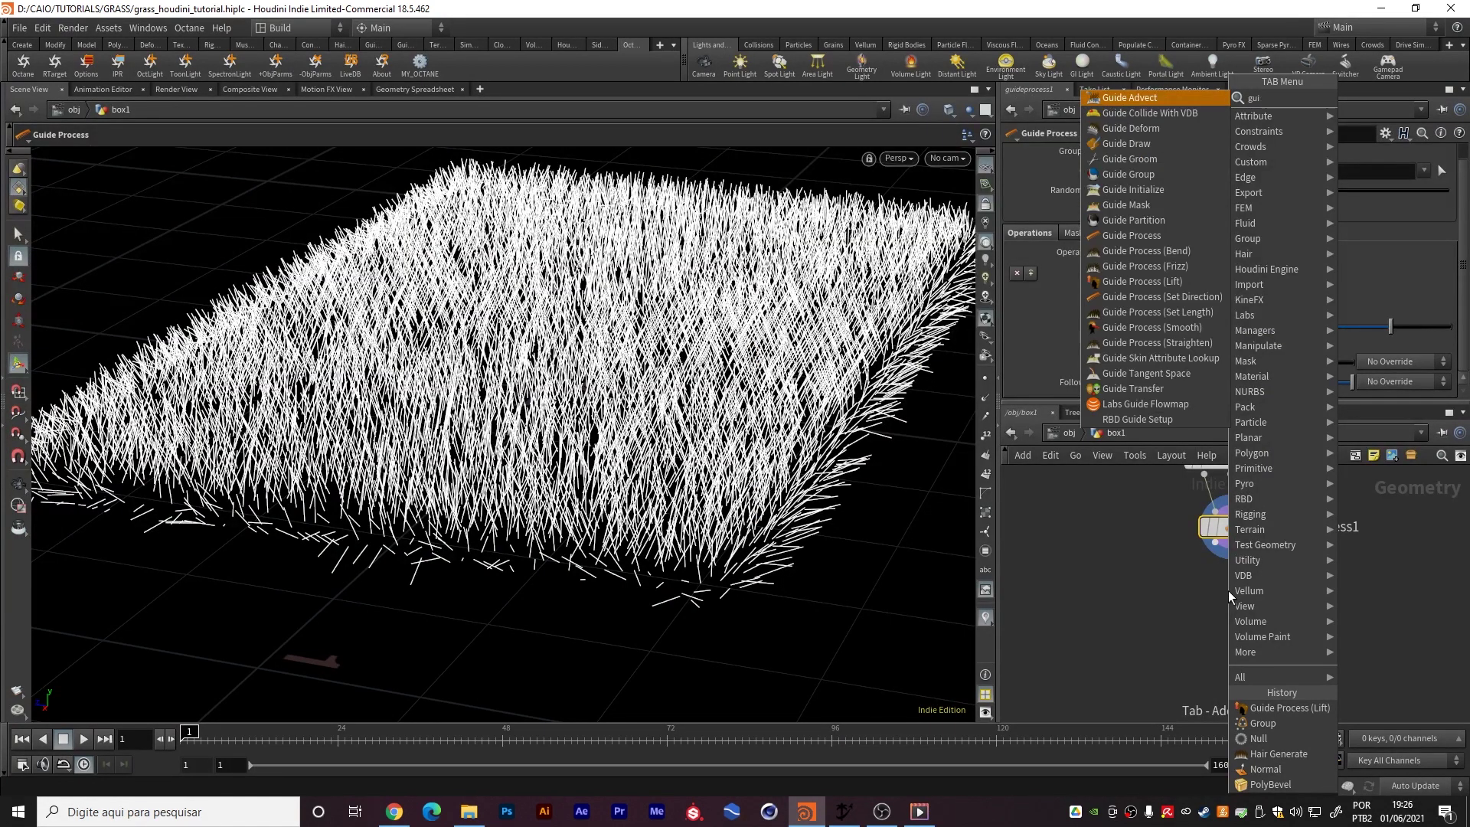
{"action": "type", "text": "de pr"}
{"action": "key", "text": "Down"}
{"action": "key", "text": "Return"}
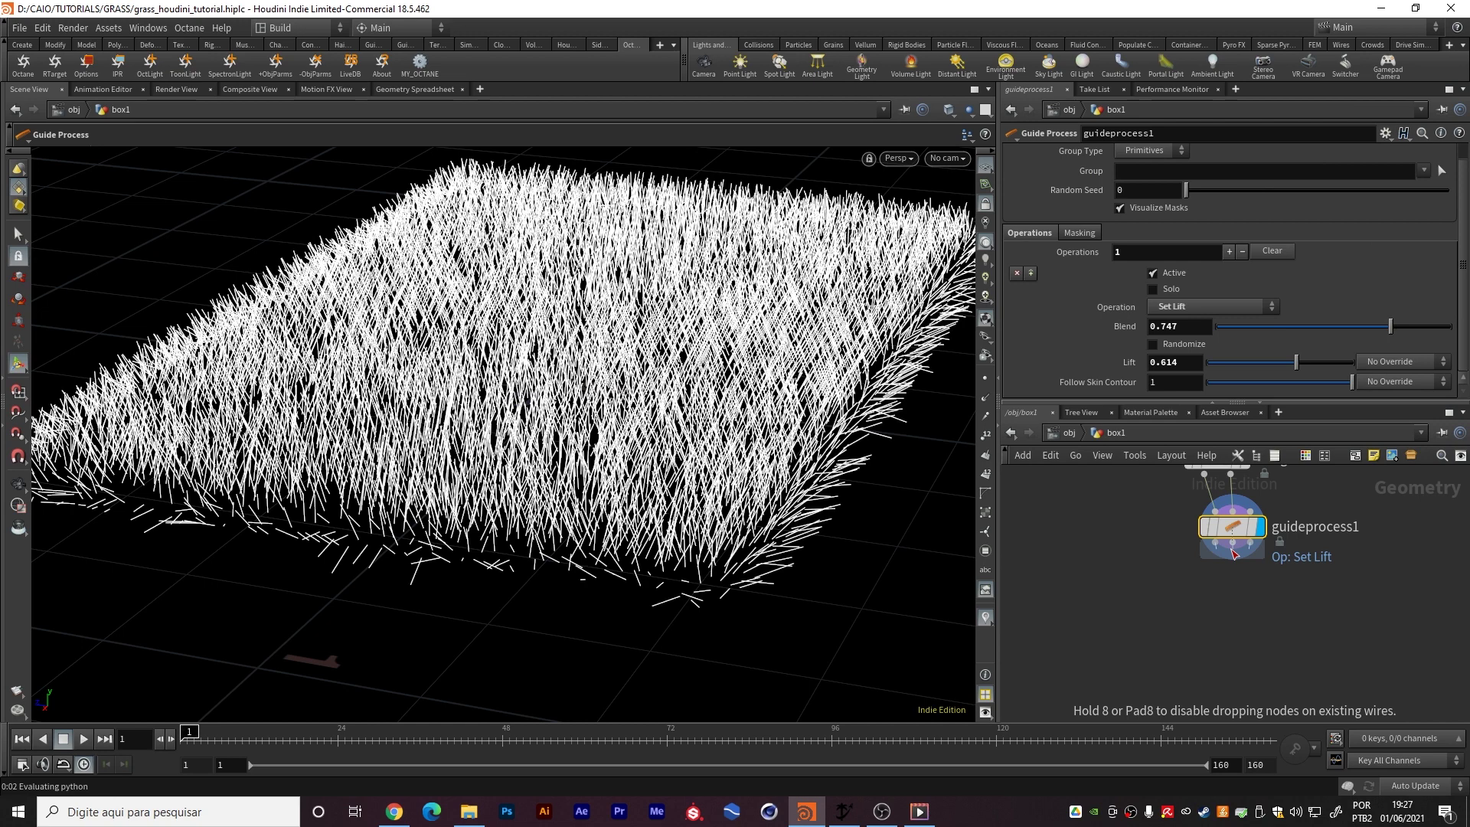
{"action": "left_click", "coordinate": [1236, 588]}
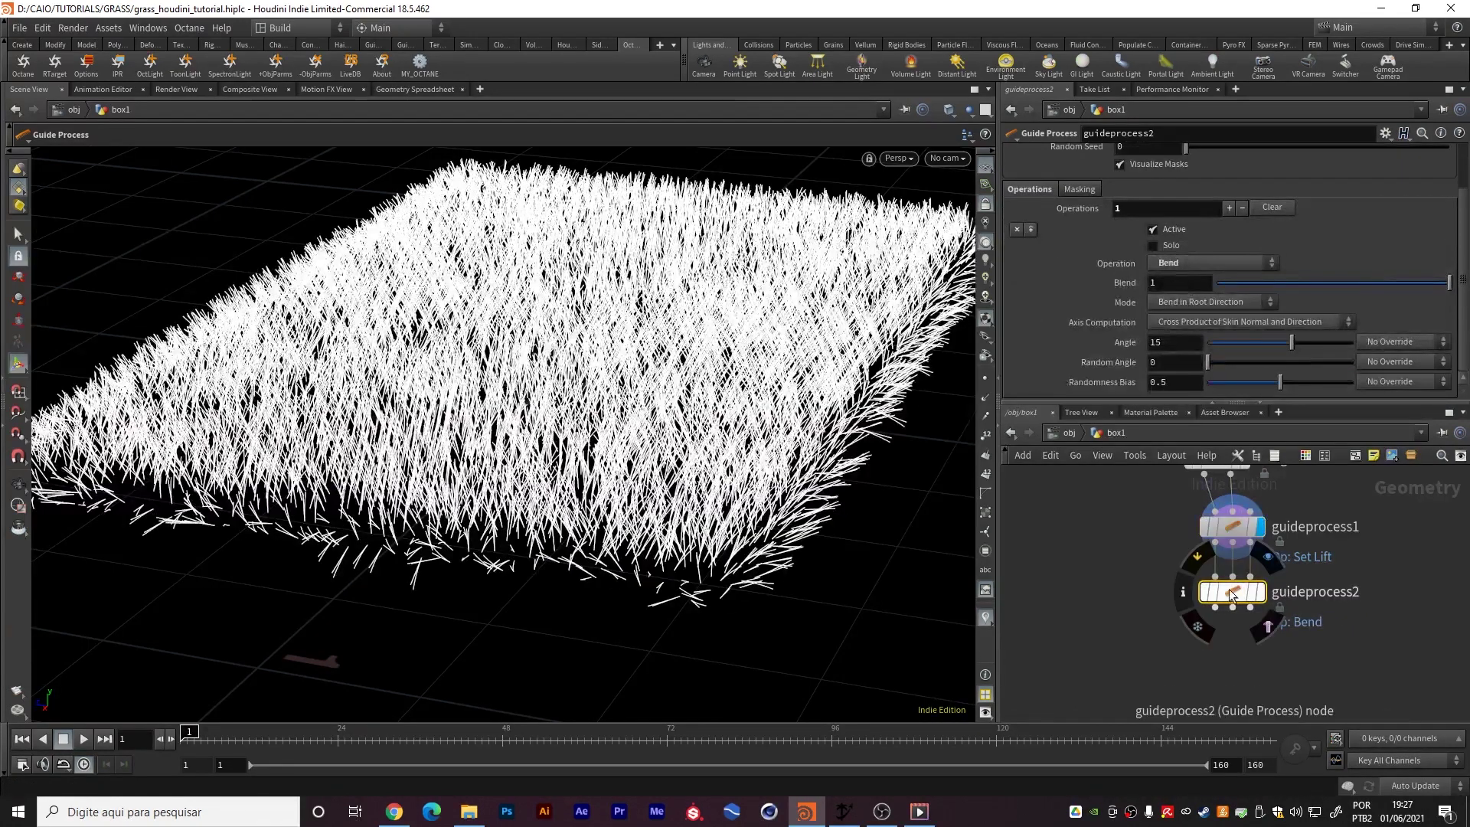
{"action": "left_click", "coordinate": [1259, 591]}
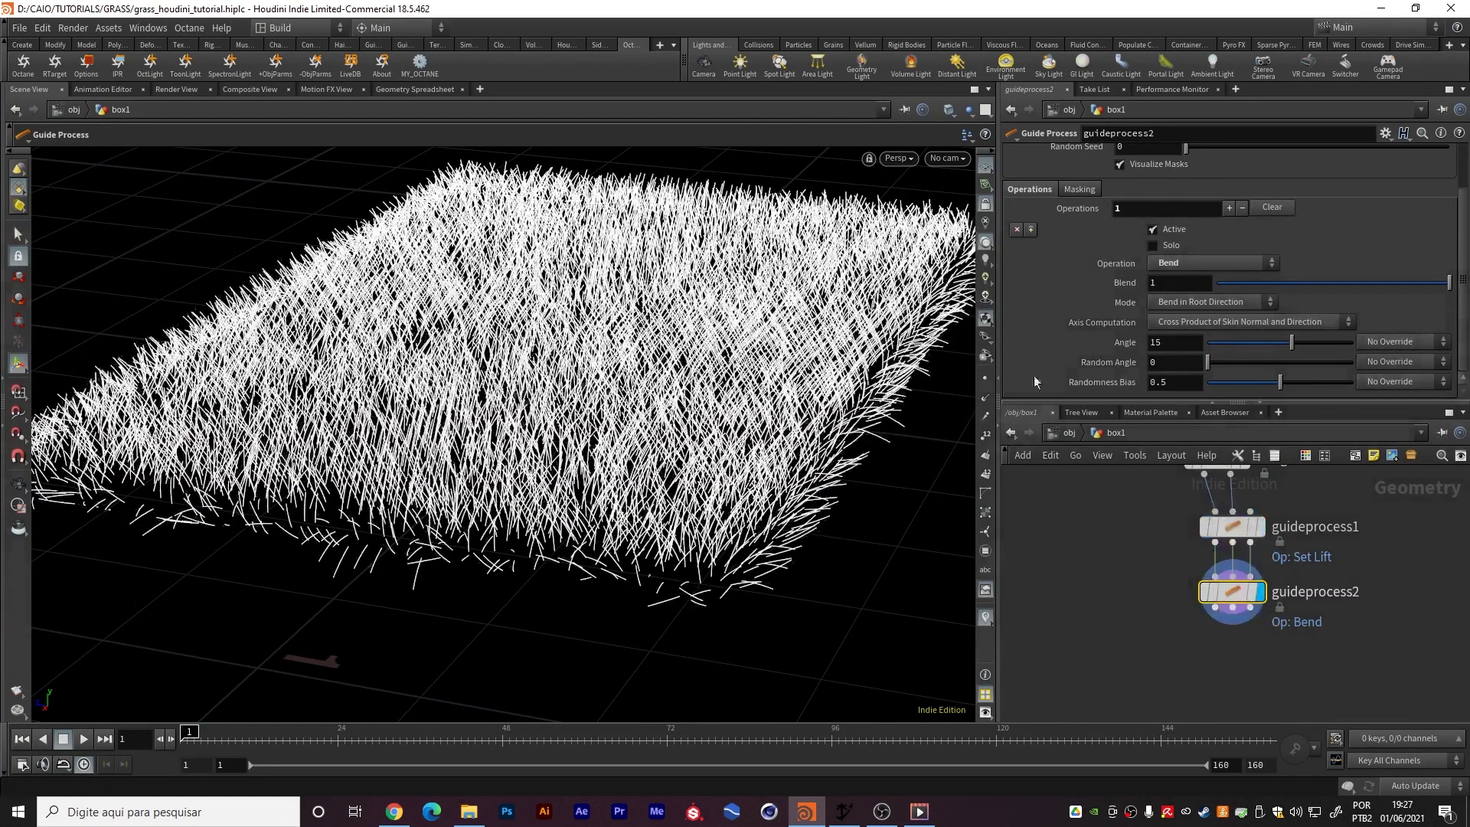
Set the bend operation's Angle to 30, Random Angle to 15 and Blend to 0.674
{"action": "left_click_drag", "start_coordinate": [660, 429], "coordinate": [648, 374], "text": "alt"}
{"action": "left_click_drag", "start_coordinate": [1293, 349], "coordinate": [1306, 348]}
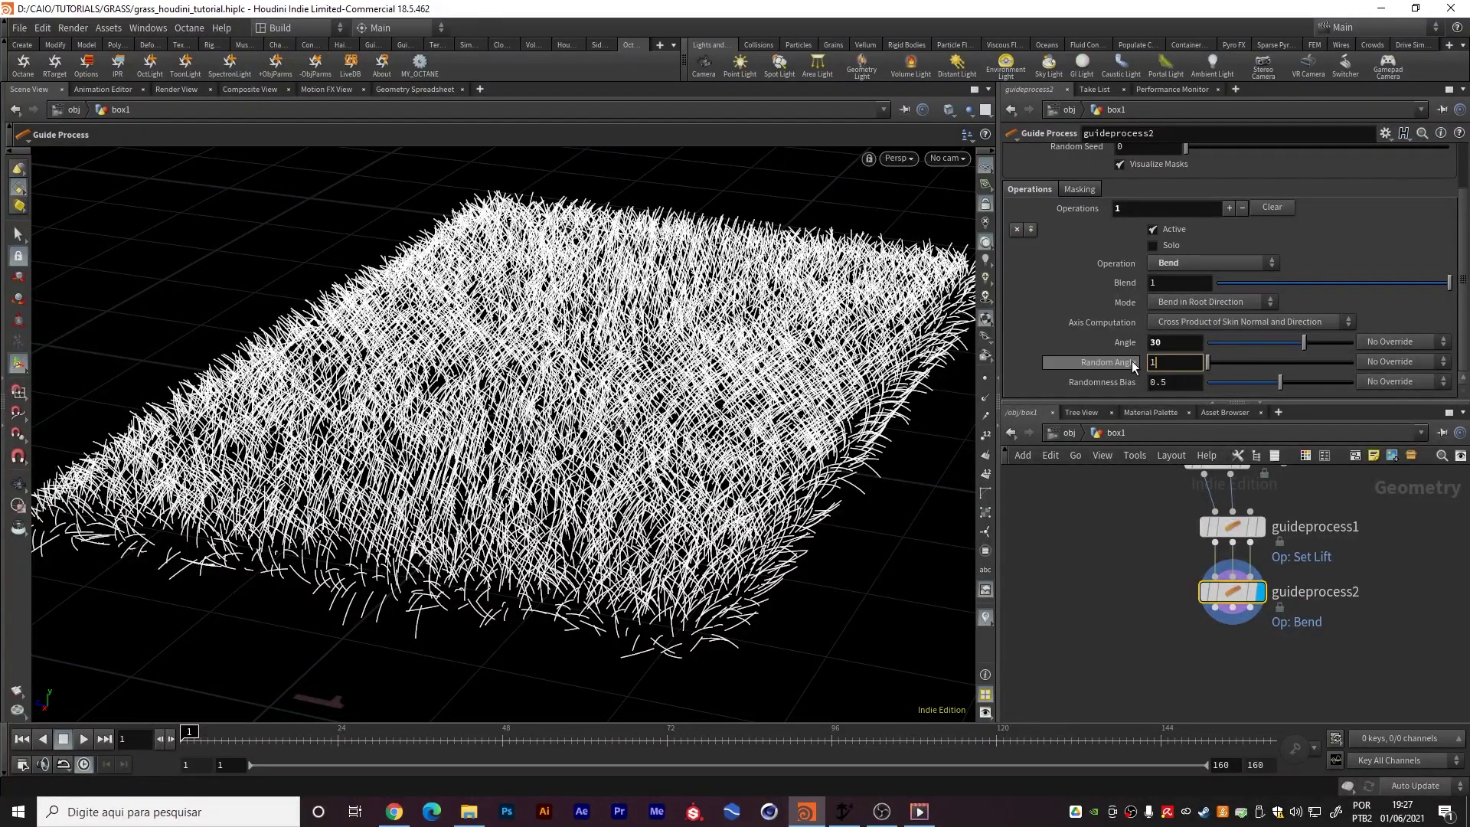
{"action": "type", "text": "15"}
{"action": "key", "text": "Return"}
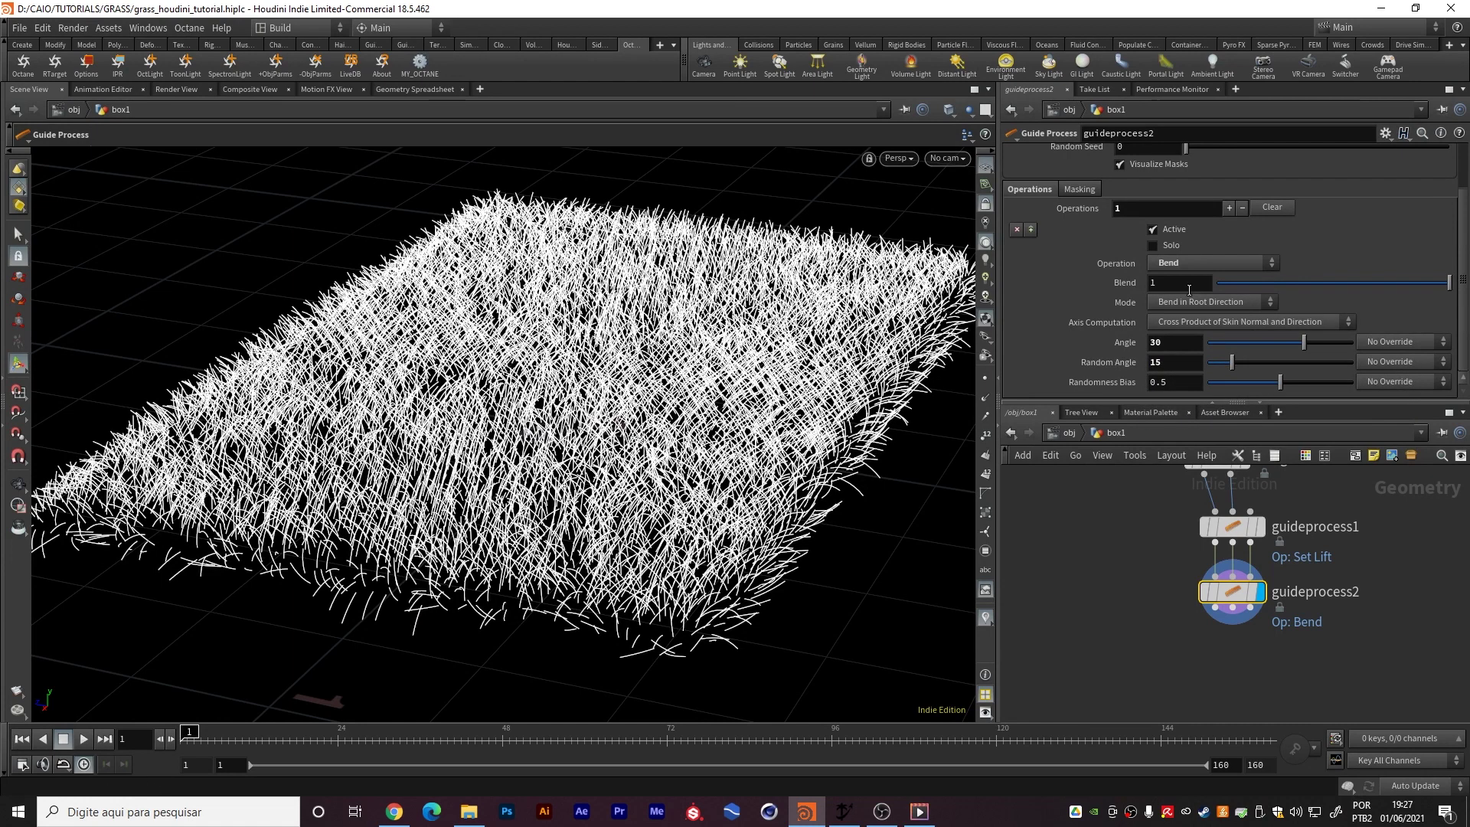
{"action": "mouse_move", "coordinate": [1402, 286]}
{"action": "left_mouse_down"}
{"action": "mouse_move", "coordinate": [1420, 285]}
{"action": "mouse_move", "coordinate": [1373, 283]}
{"action": "left_mouse_up"}
{"action": "left_click_drag", "start_coordinate": [753, 580], "coordinate": [567, 612]}
{"action": "right_click_drag", "start_coordinate": [567, 612], "coordinate": [474, 490], "text": "alt"}
{"action": "left_click_drag", "start_coordinate": [475, 490], "coordinate": [384, 394], "text": "alt"}
Add a Guide Process (Set Length) node connected below the Bend node and display its result
{"action": "middle_click_drag", "start_coordinate": [1386, 666], "coordinate": [1342, 609]}
{"action": "key", "text": "Tab"}
{"action": "type", "text": "guide pr"}
{"action": "key", "text": "Down"}
{"action": "key", "text": "Down"}
{"action": "key", "text": "Down"}
{"action": "key", "text": "Down"}
{"action": "key", "text": "Down"}
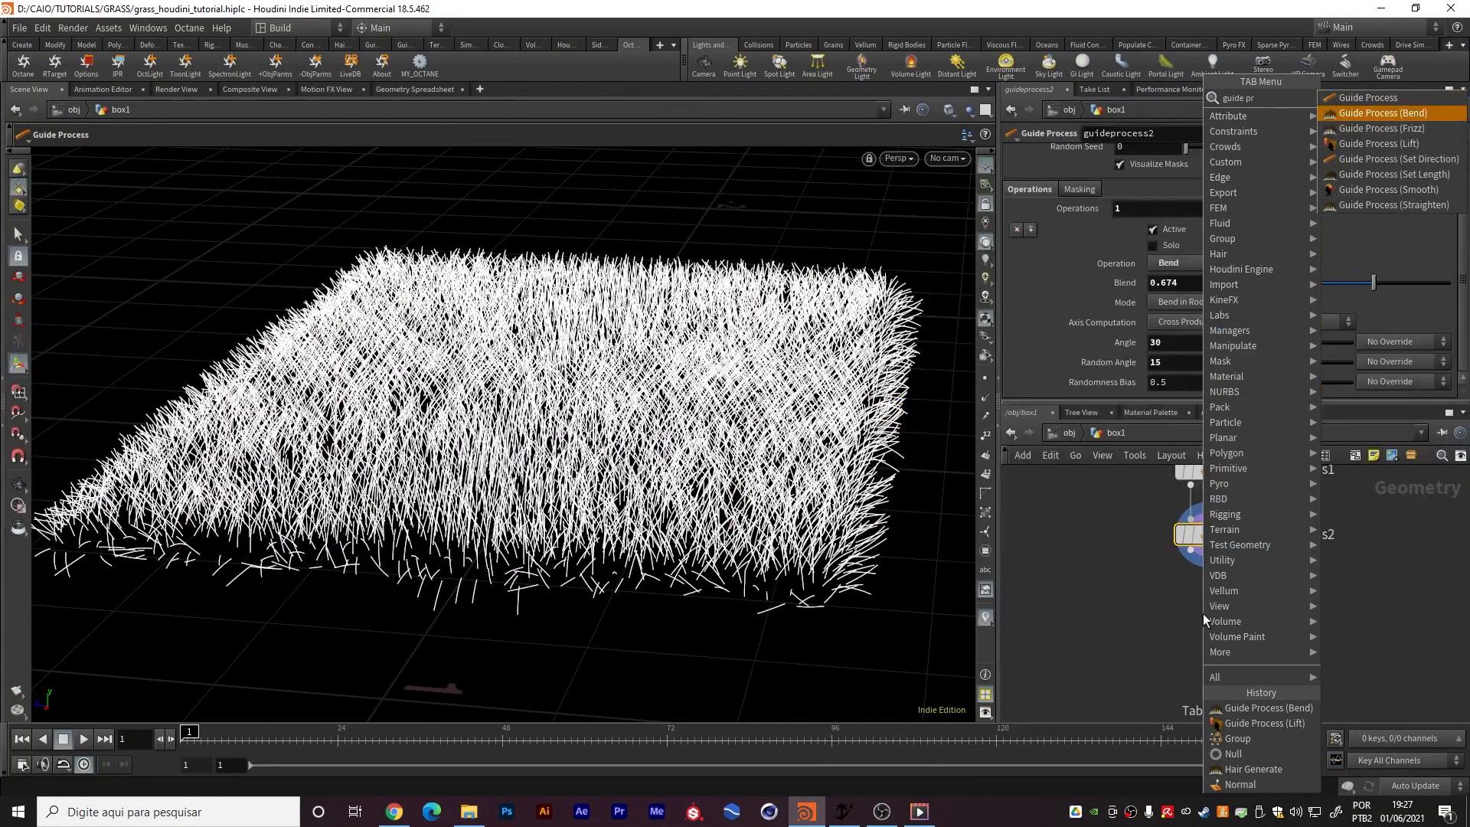
{"action": "key", "text": "Return"}
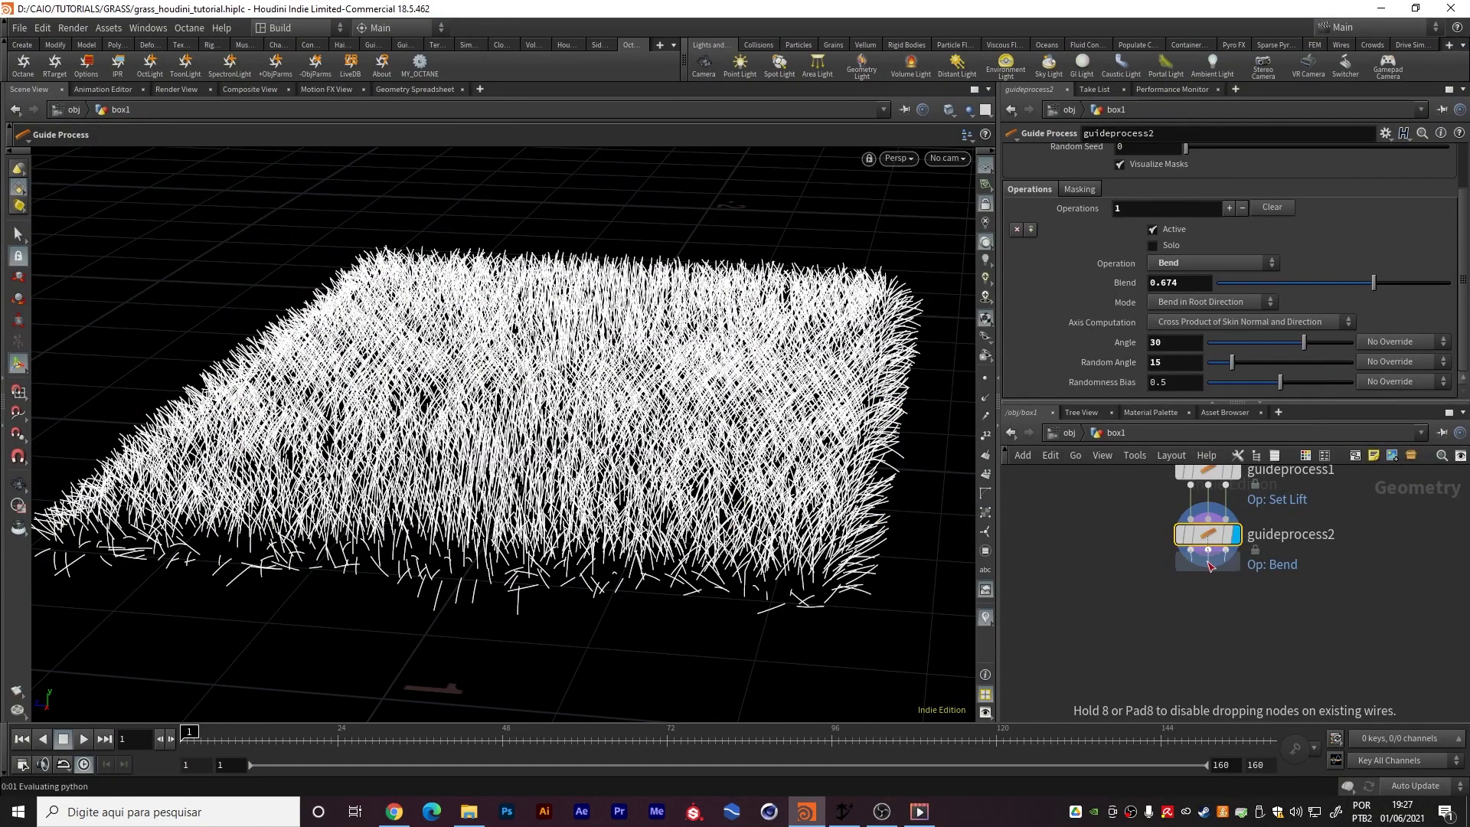
{"action": "left_click", "coordinate": [1202, 598]}
{"action": "left_click", "coordinate": [1236, 601]}
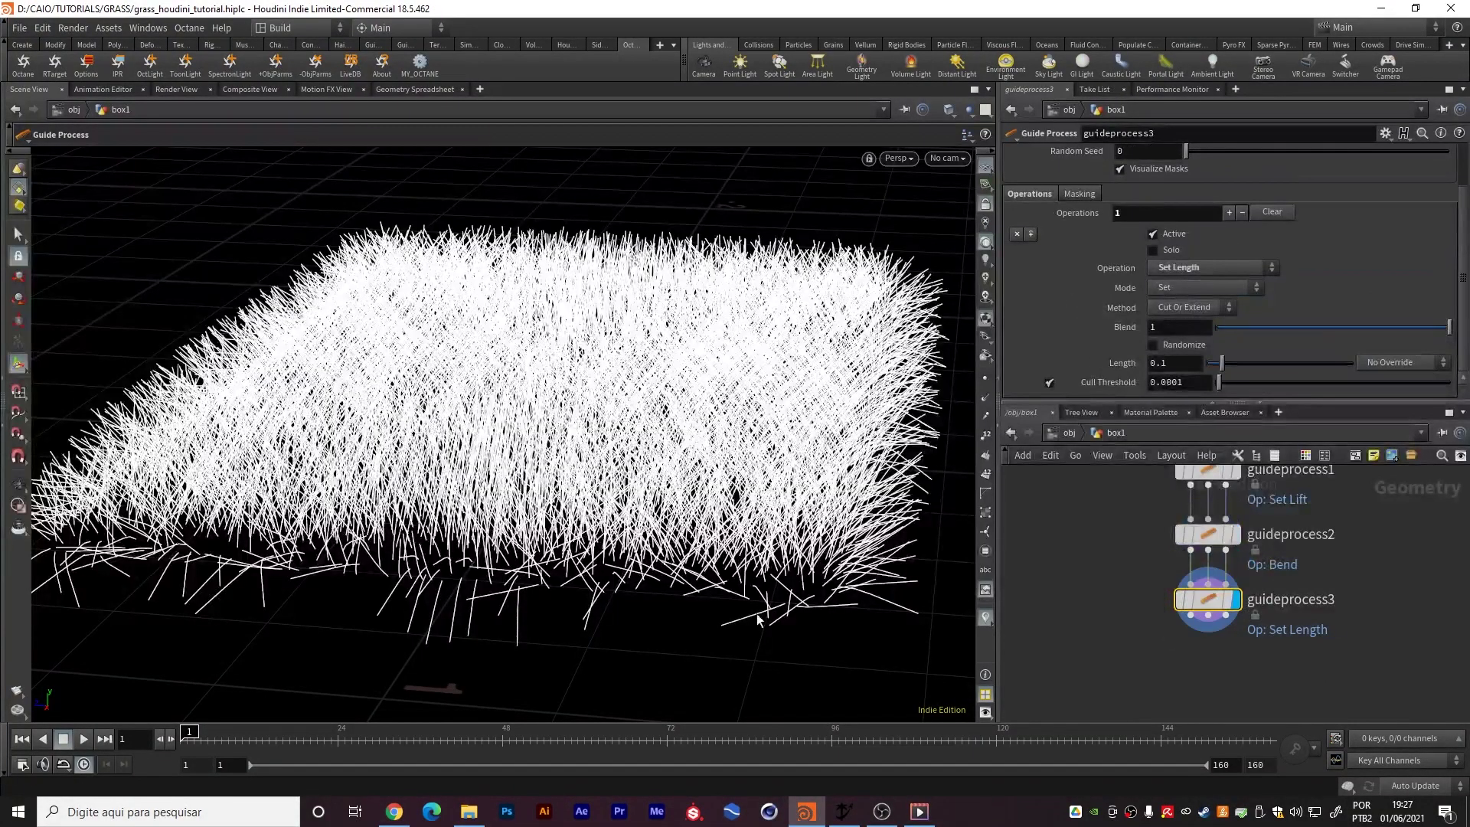
Randomize the grass length with a Min Length of 0.03 and a Max Length of 0.06
{"action": "left_click", "coordinate": [1180, 345]}
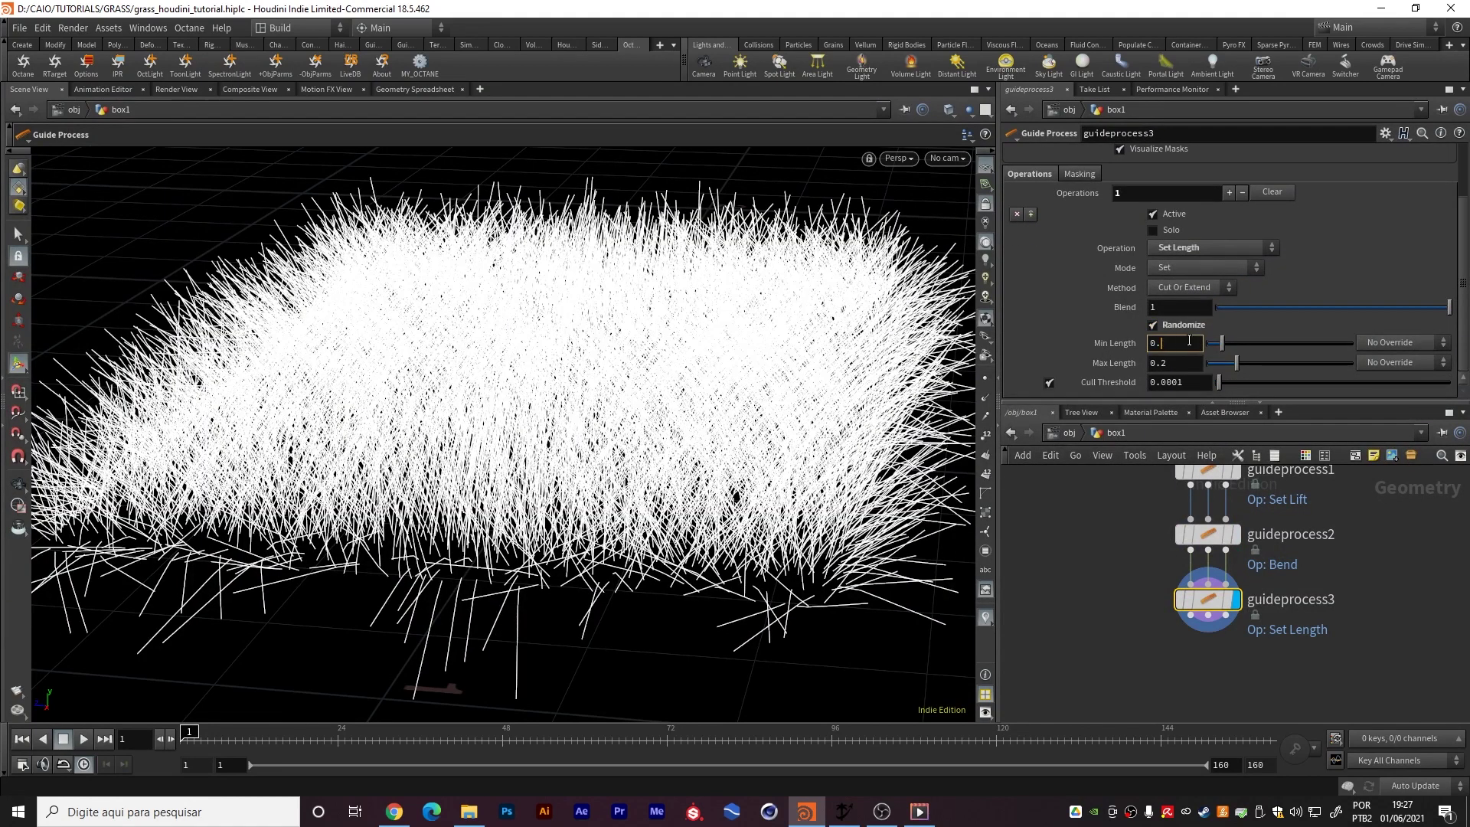
{"action": "key", "text": "Tab"}
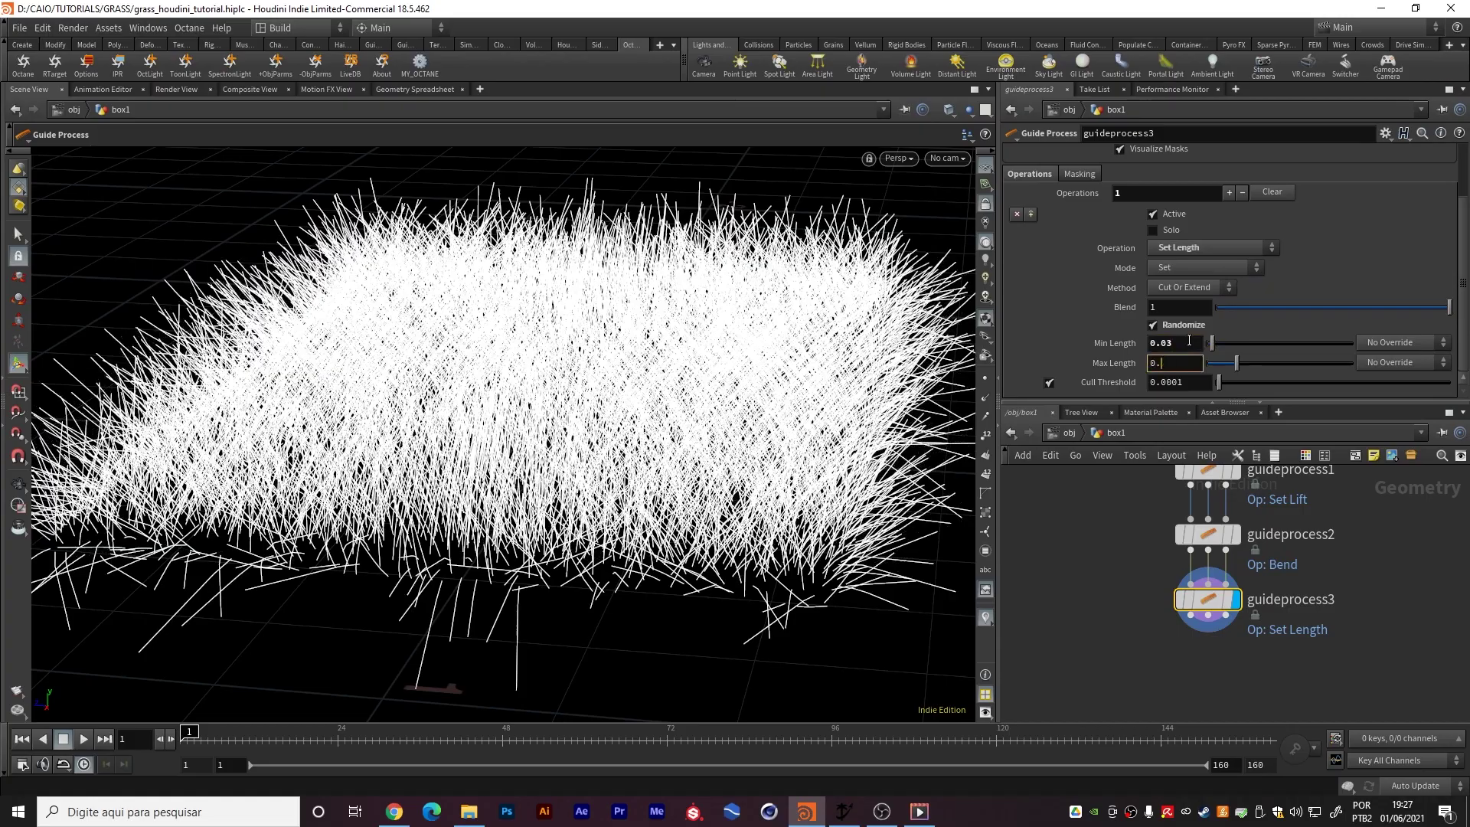
{"action": "key", "text": "Return"}
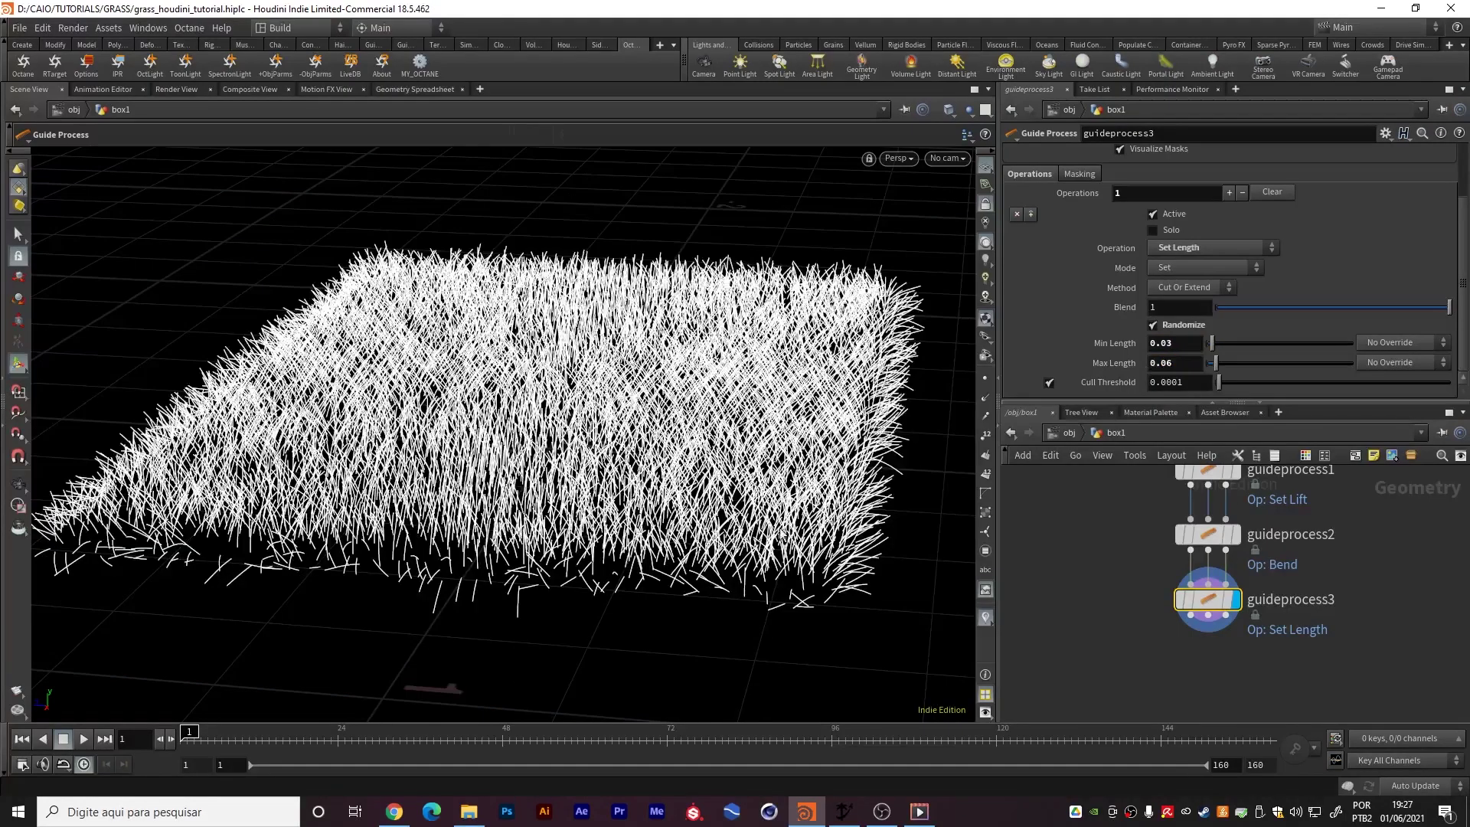
Examine the length variation of the grass blades up close, from above and from the side
{"action": "right_click_drag", "start_coordinate": [782, 533], "coordinate": [854, 523], "text": "alt"}
{"action": "left_click_drag", "start_coordinate": [834, 527], "coordinate": [772, 486], "text": "alt"}
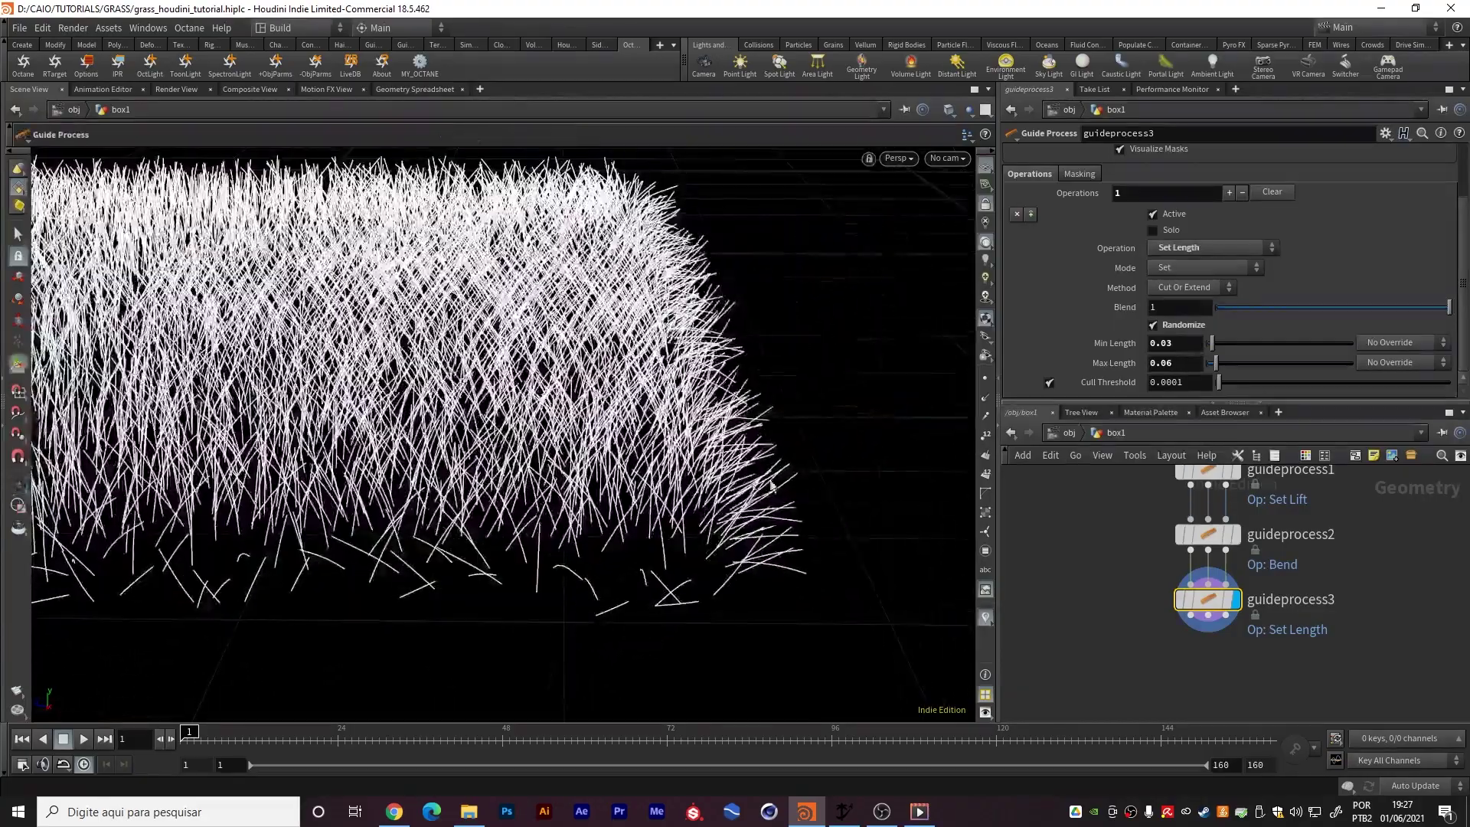
{"action": "left_click_drag", "start_coordinate": [817, 434], "coordinate": [725, 485], "text": "alt"}
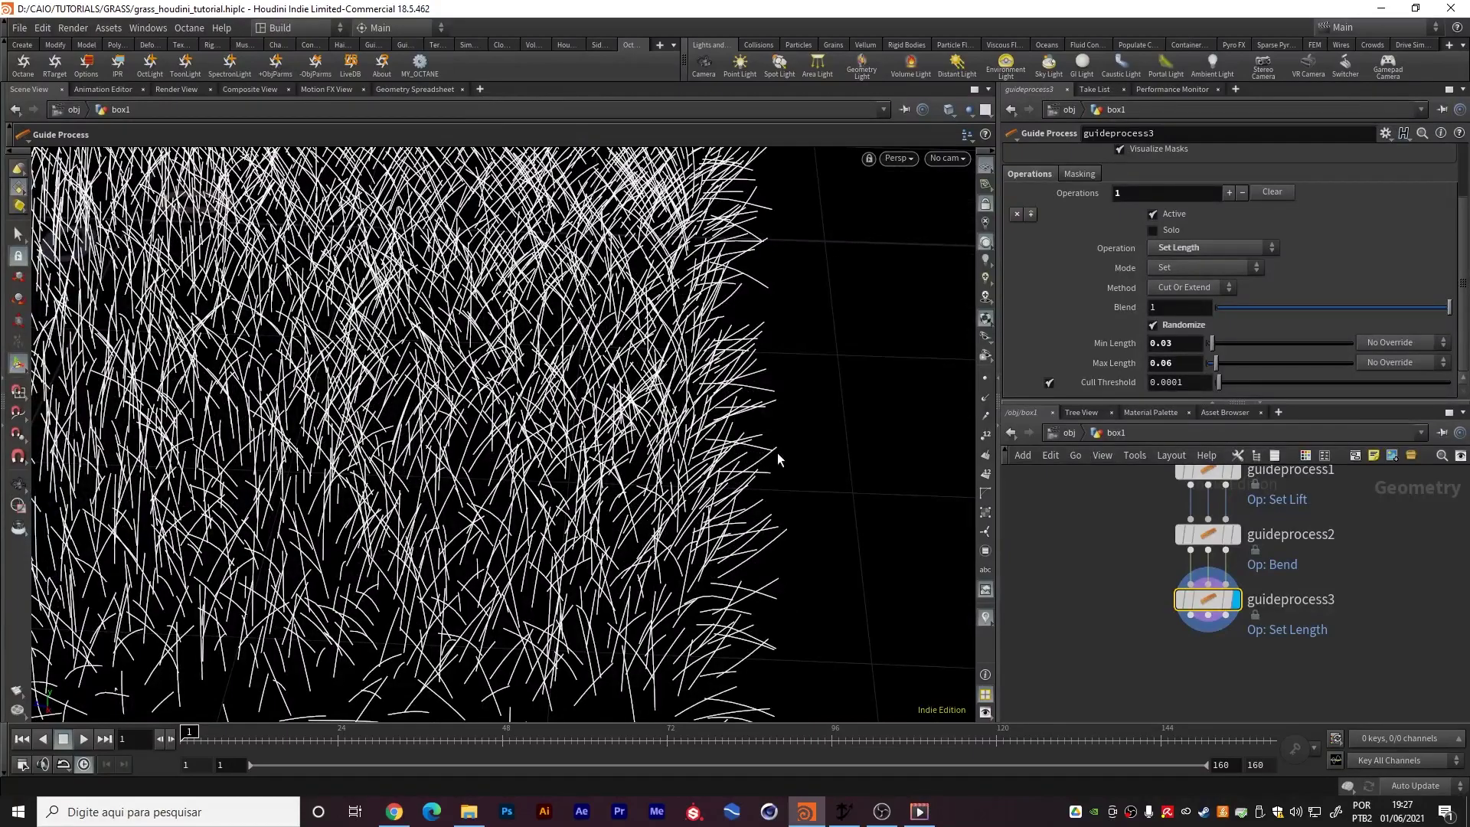
{"action": "right_click_drag", "start_coordinate": [618, 438], "coordinate": [390, 337], "text": "alt"}
{"action": "middle_click_drag", "start_coordinate": [390, 337], "coordinate": [530, 496], "text": "alt"}
{"action": "right_click_drag", "start_coordinate": [530, 496], "coordinate": [469, 467], "text": "alt"}
{"action": "left_click_drag", "start_coordinate": [469, 467], "coordinate": [421, 390], "text": "alt"}
{"action": "right_click_drag", "start_coordinate": [421, 390], "coordinate": [481, 430], "text": "alt"}
{"action": "left_click_drag", "start_coordinate": [482, 429], "coordinate": [399, 440], "text": "alt"}
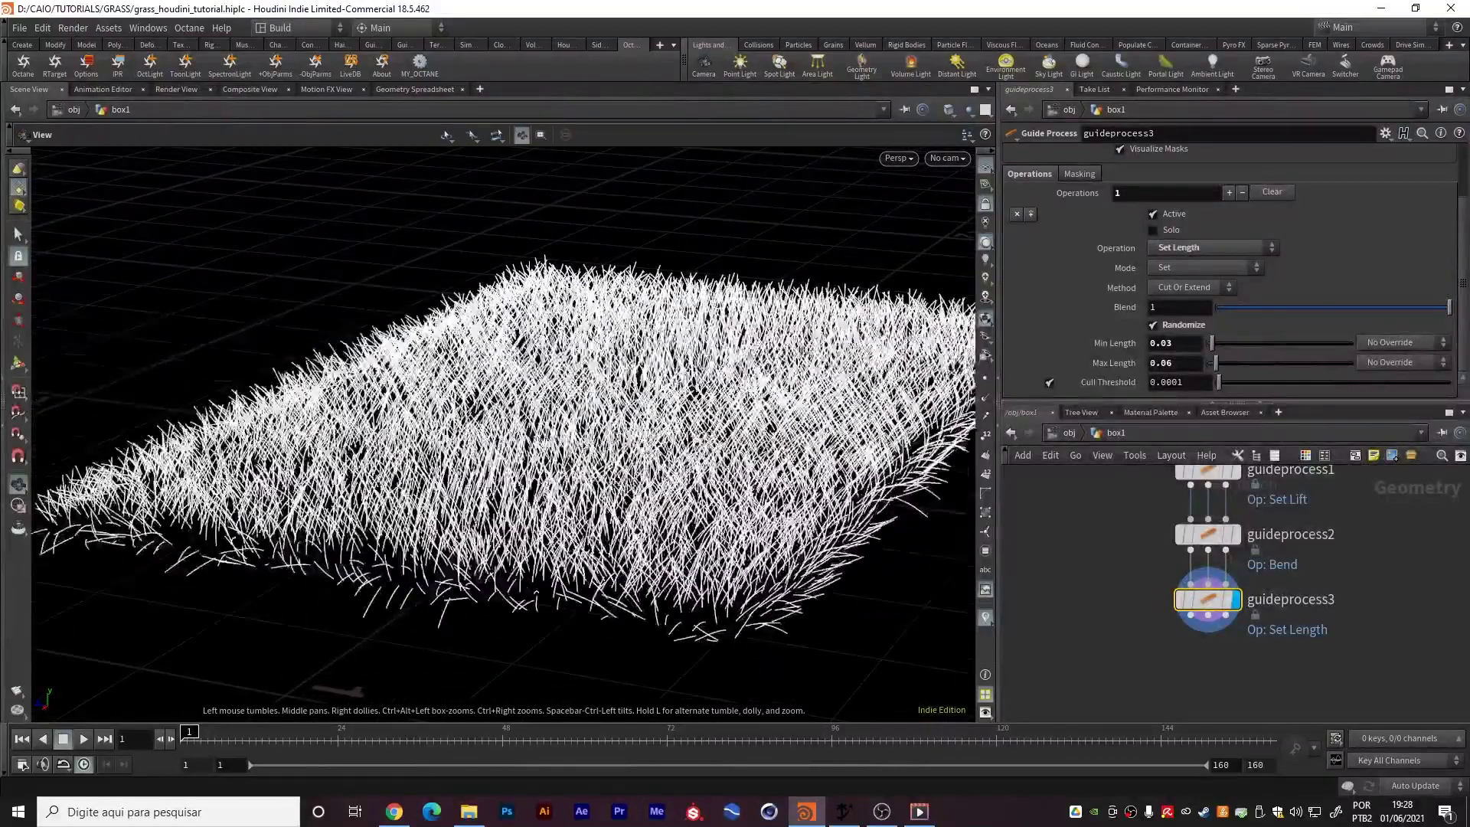
{"action": "middle_click_drag", "start_coordinate": [548, 440], "coordinate": [532, 422], "text": "alt"}
Add a Guide Process (Frizz) node connected below the Set Length node and display its result
{"action": "middle_click_drag", "start_coordinate": [1396, 557], "coordinate": [1355, 481]}
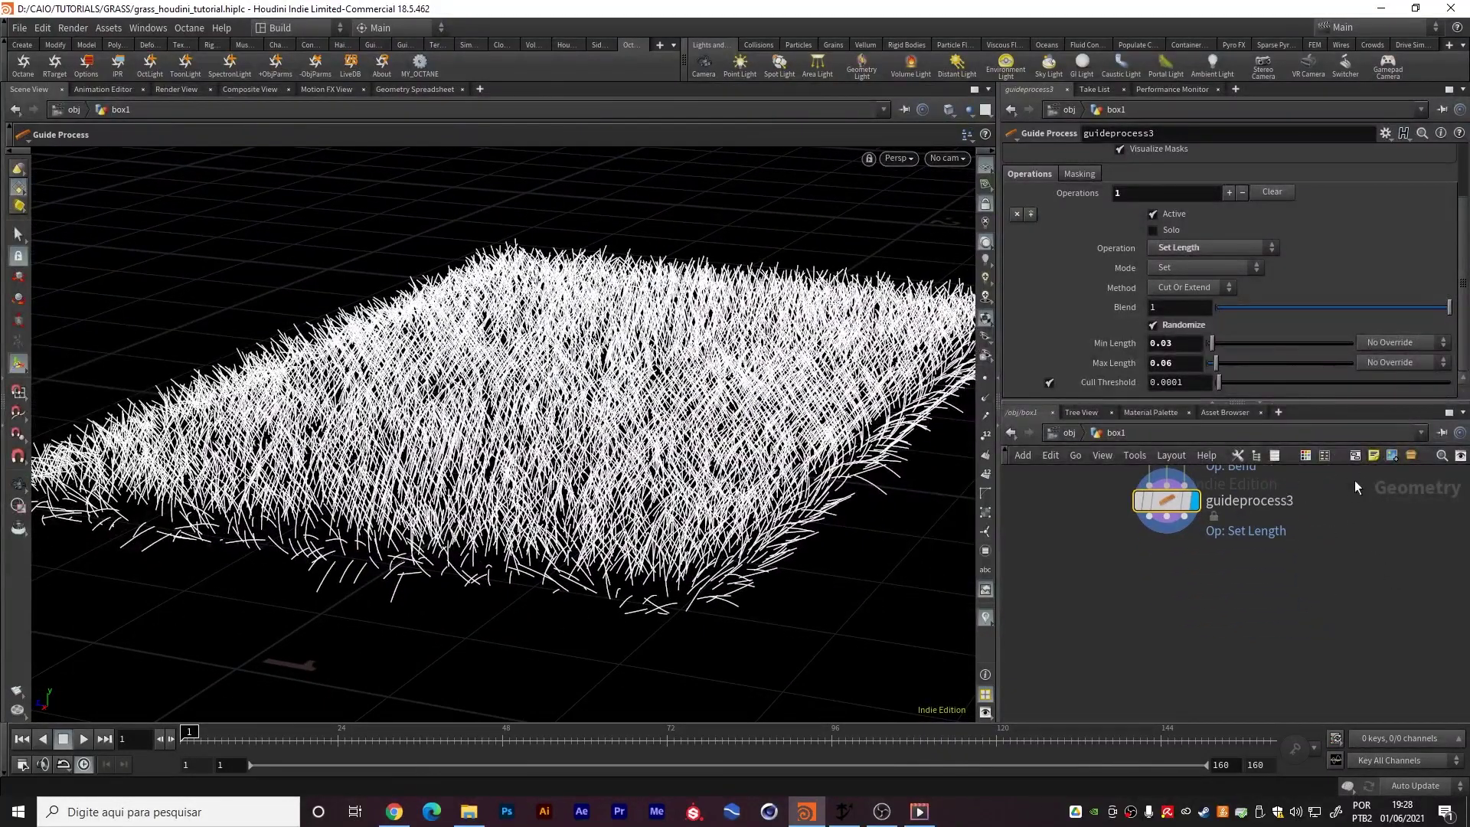
{"action": "key", "text": "Tab"}
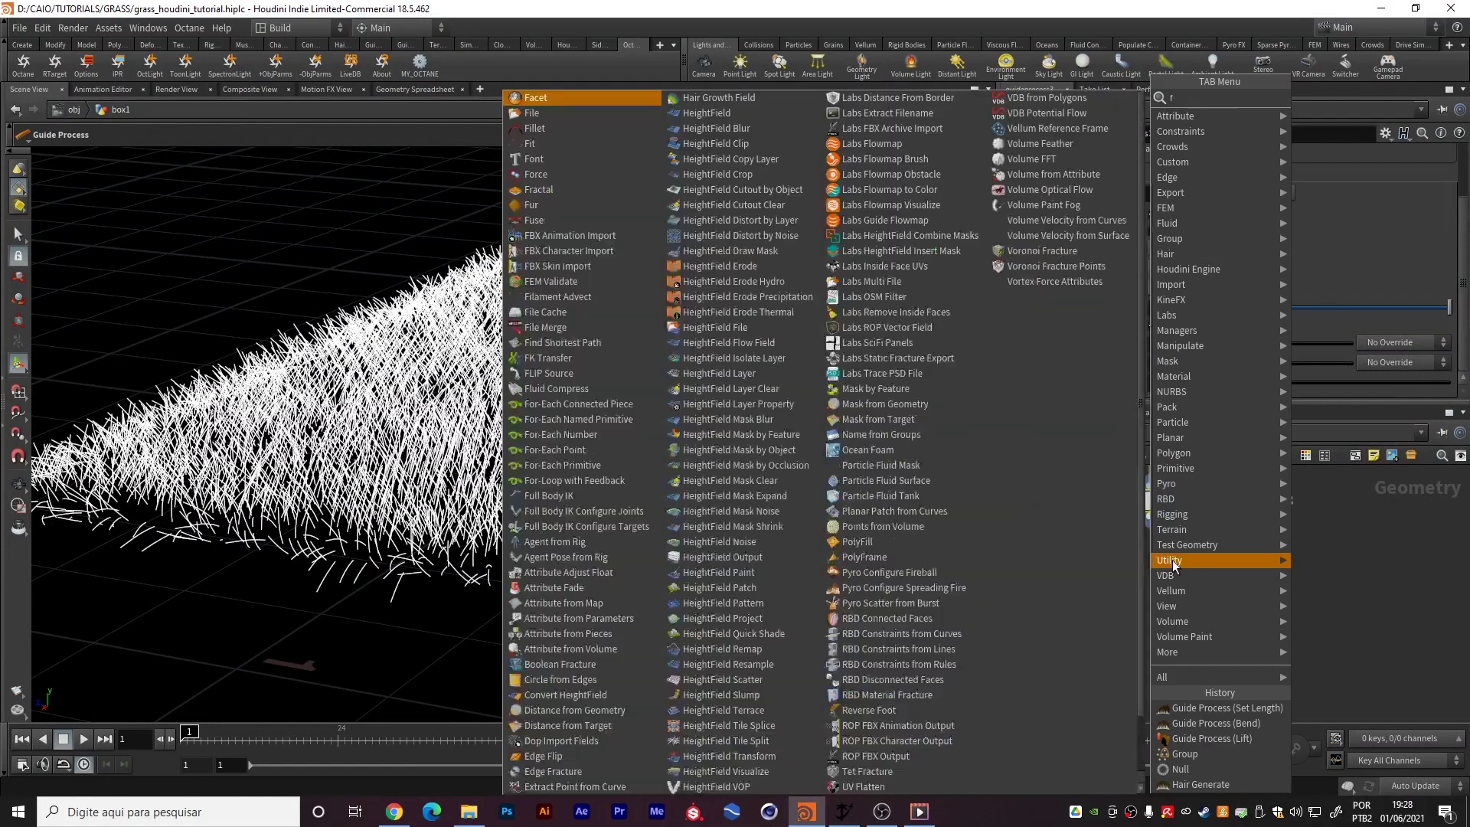
{"action": "type", "text": "frizz"}
{"action": "key", "text": "Return"}
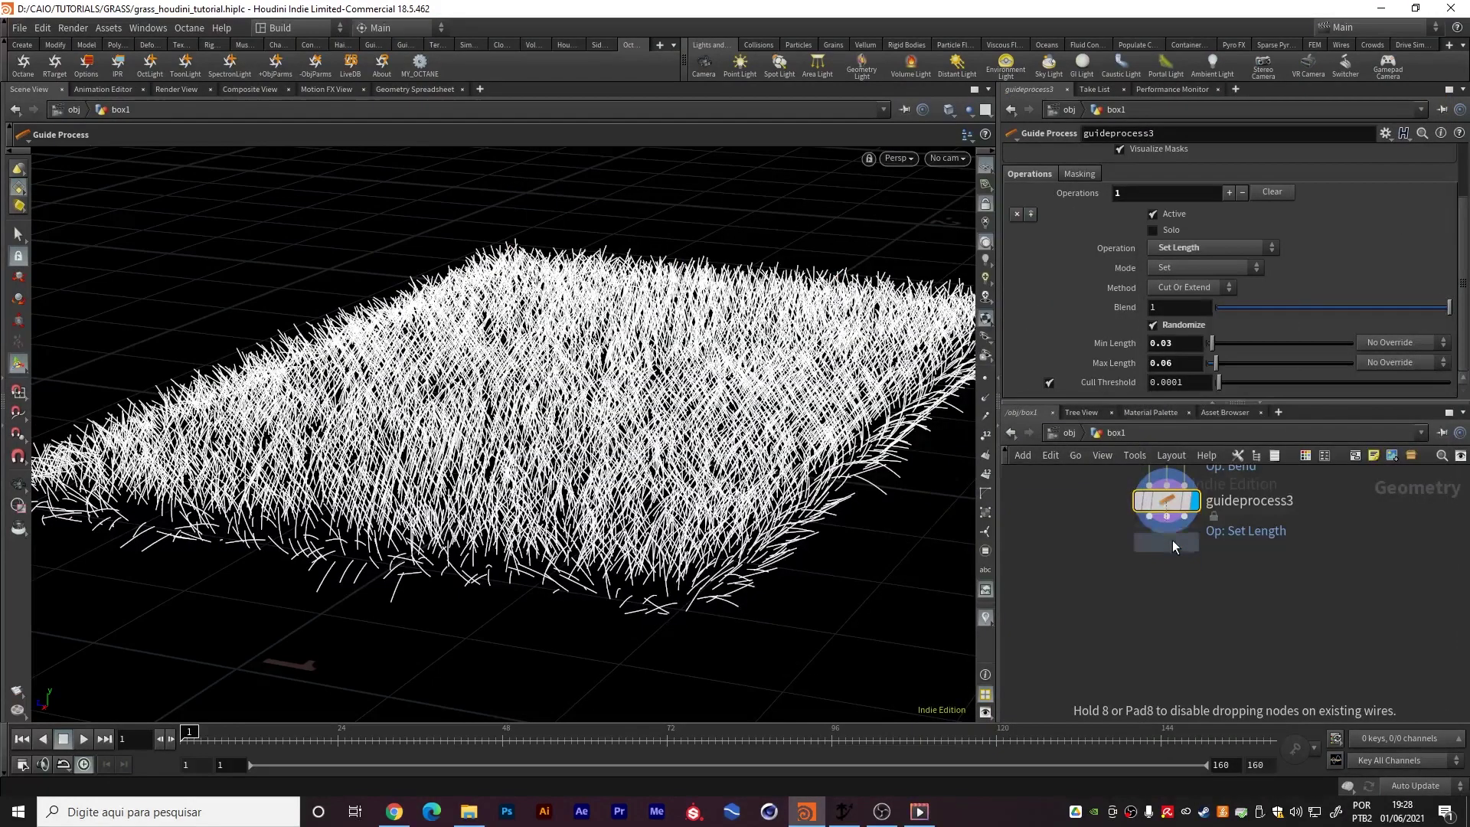
{"action": "left_click", "coordinate": [1169, 570]}
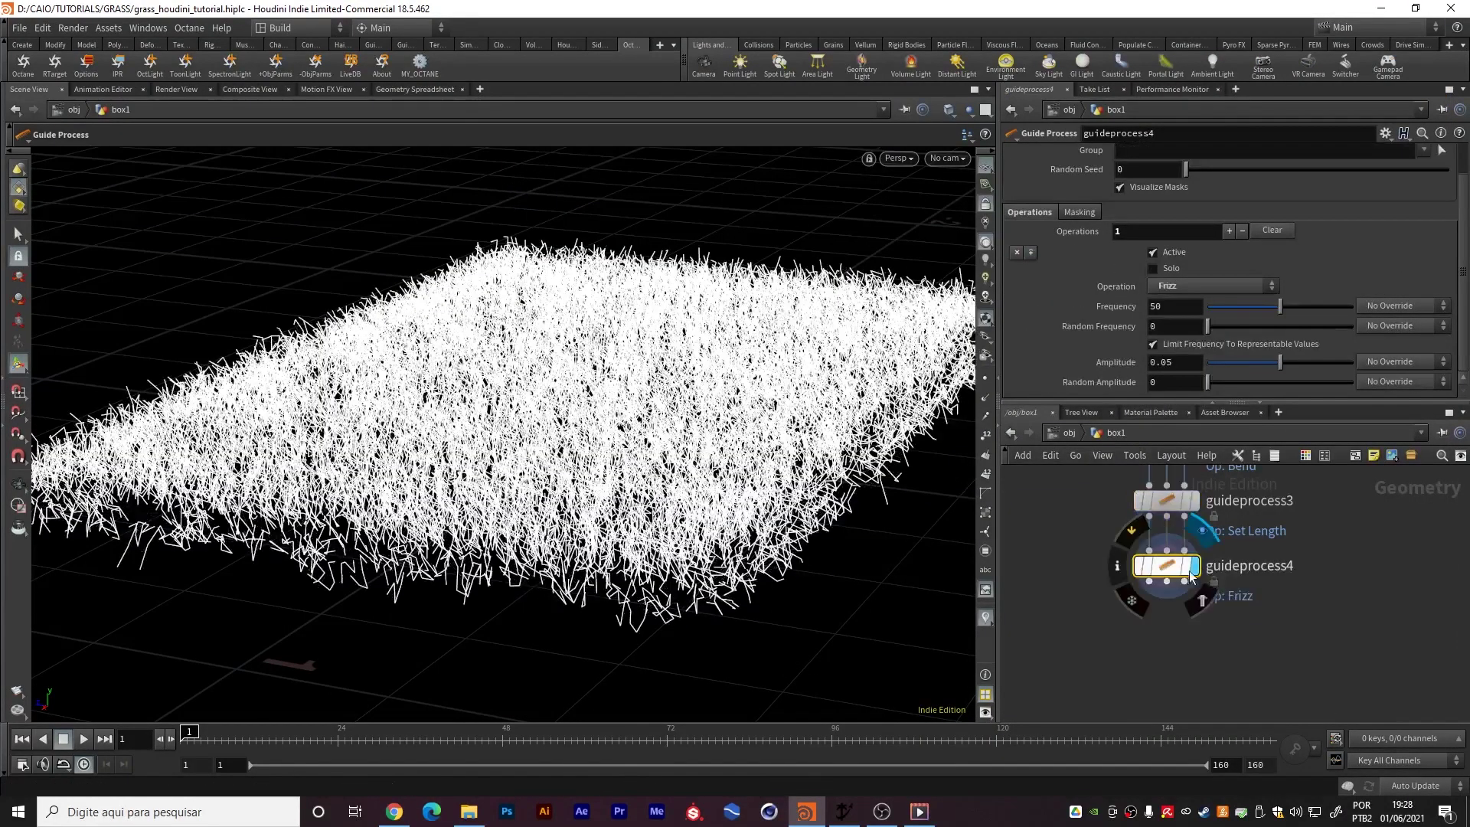
Set the frizz operation's Amplitude to 0.008 and both its Frequency and Random Frequency to 15
{"action": "left_click_drag", "start_coordinate": [660, 536], "coordinate": [724, 460], "text": "alt"}
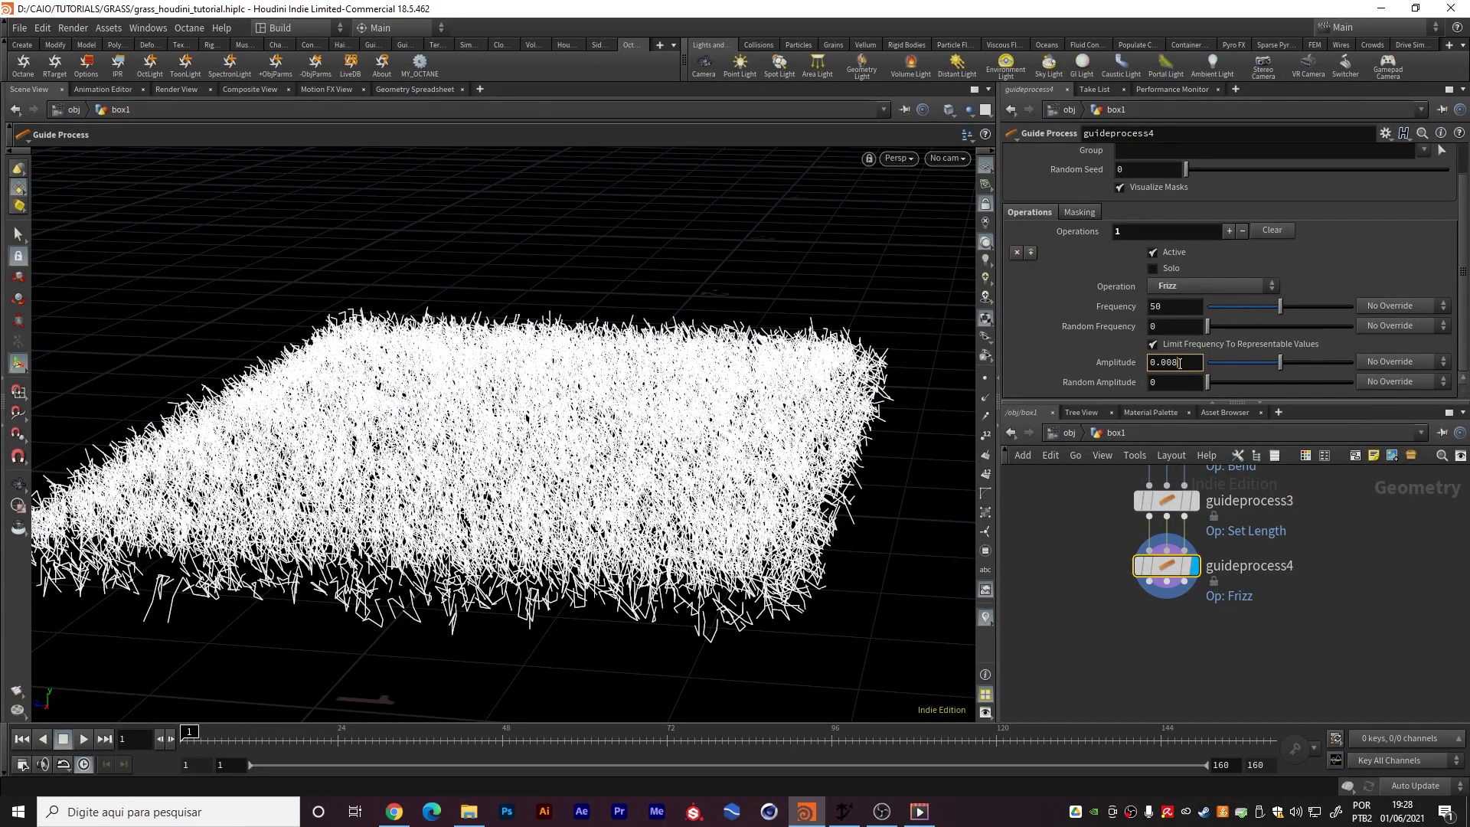
{"action": "key", "text": "Return"}
{"action": "mouse_move", "coordinate": [731, 466]}
{"action": "left_mouse_down", "text": "alt"}
{"action": "mouse_move", "coordinate": [746, 597]}
{"action": "mouse_move", "coordinate": [714, 477]}
{"action": "left_mouse_up", "text": "alt"}
{"action": "left_click", "coordinate": [1151, 305]}
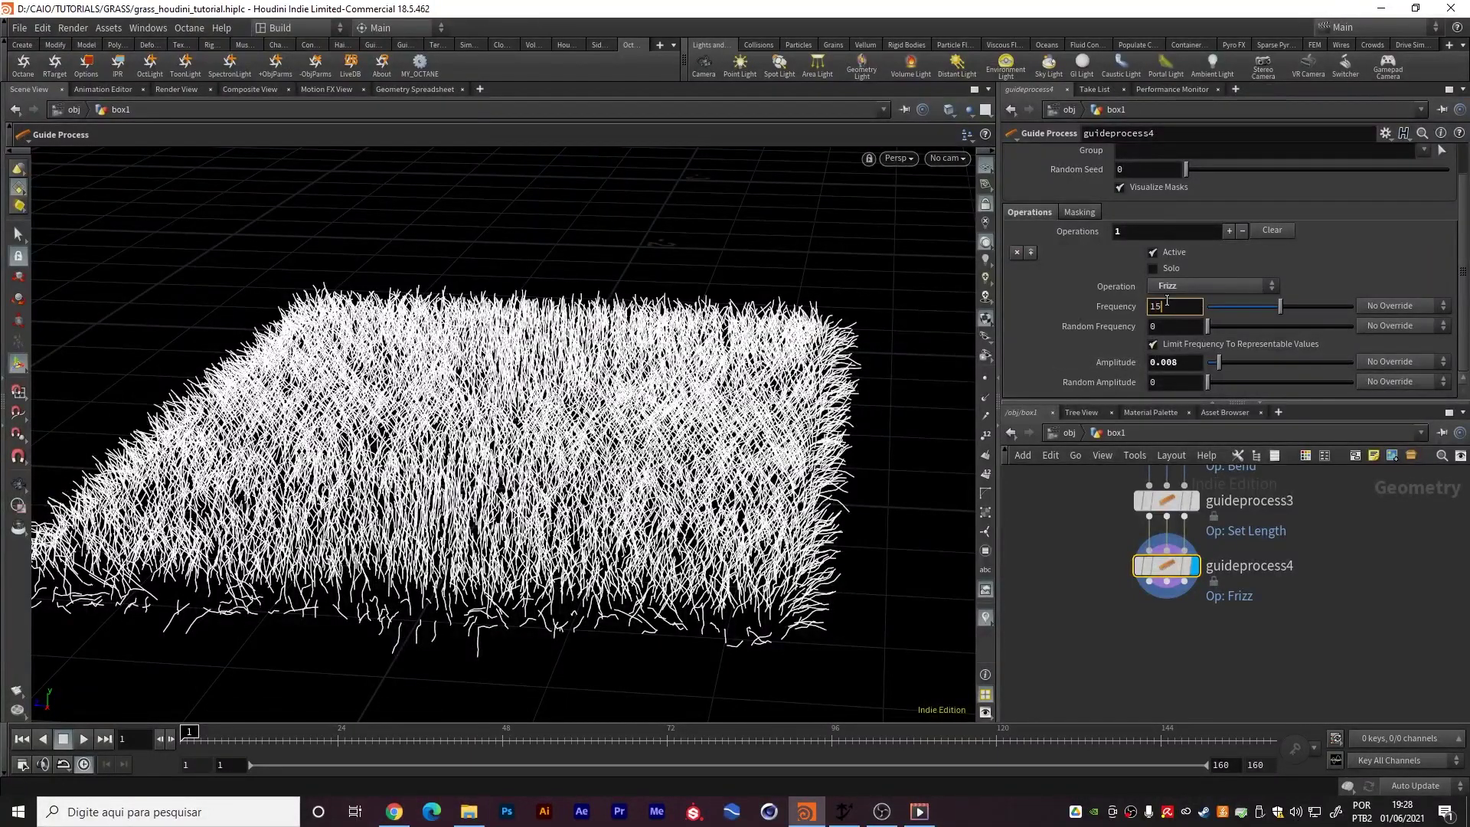
{"action": "key", "text": "Tab"}
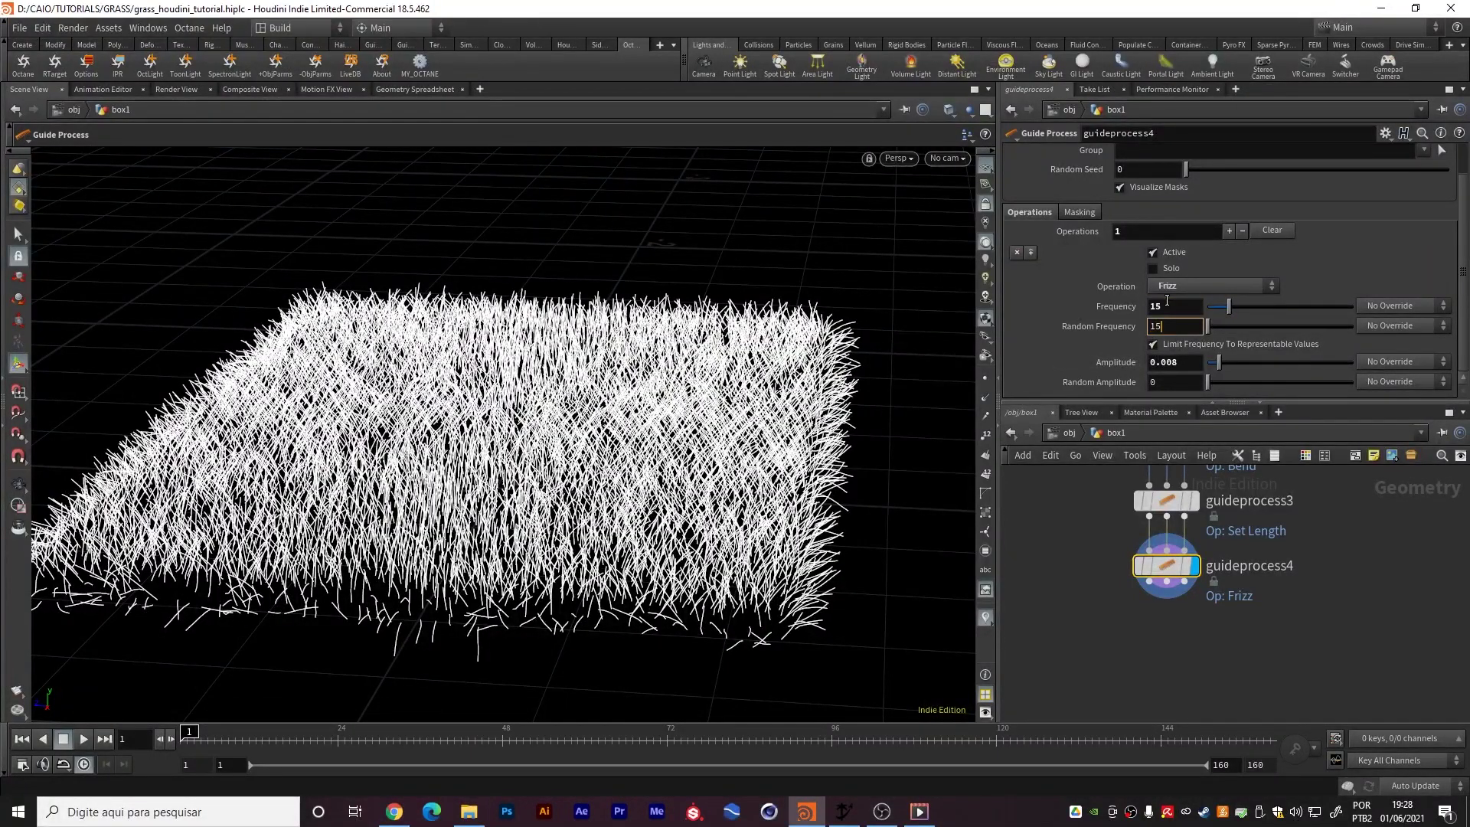
{"action": "key", "text": "Return"}
{"action": "left_click_drag", "start_coordinate": [536, 398], "coordinate": [540, 456], "text": "alt"}
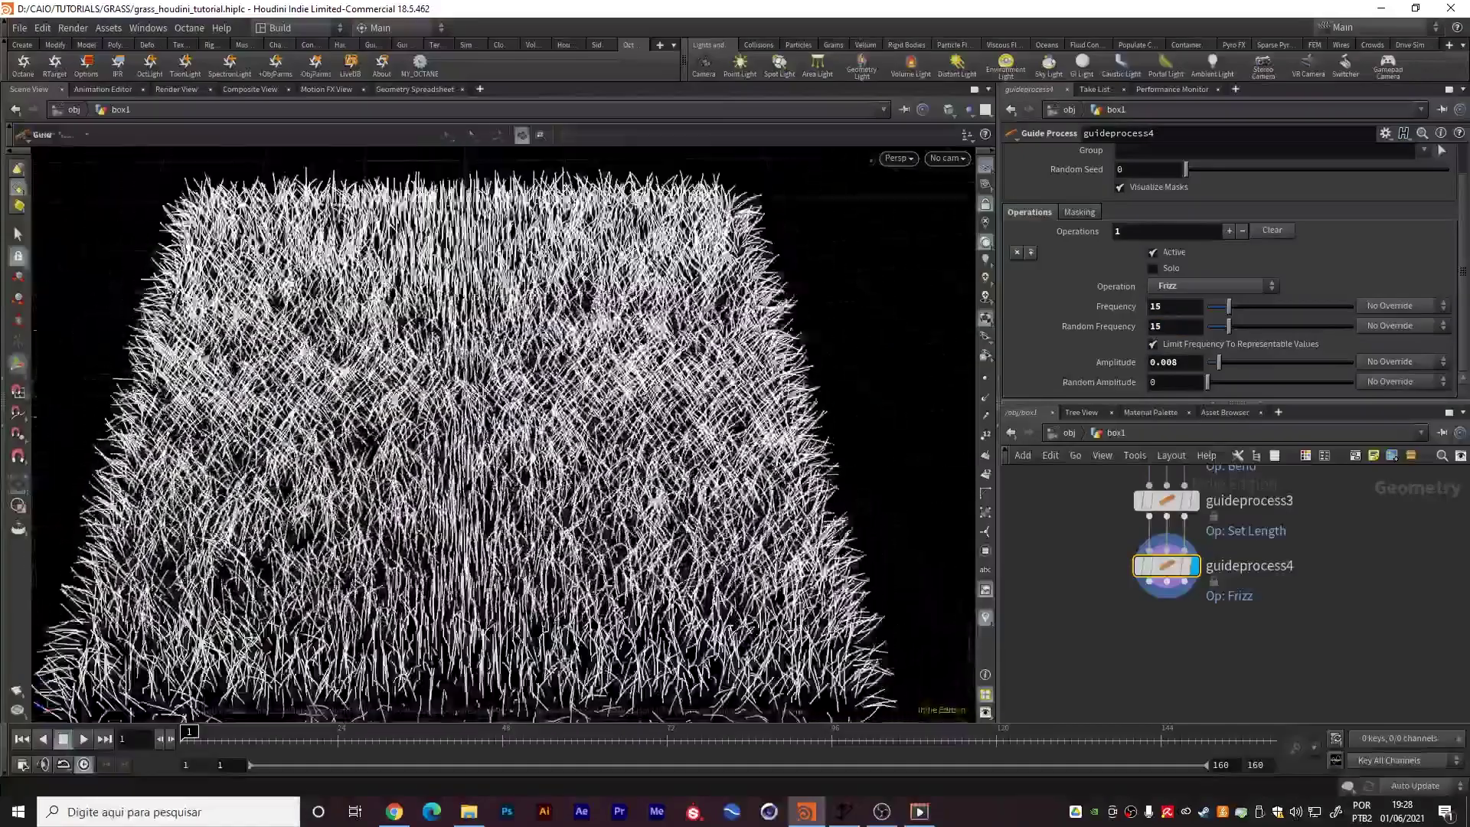
Reduce the frizz Amplitude to 0.005 and check the grass from several angles
{"action": "left_click", "coordinate": [1189, 361]}
{"action": "key", "text": "BackSpace"}
{"action": "type", "text": "5"}
{"action": "key", "text": "Return"}
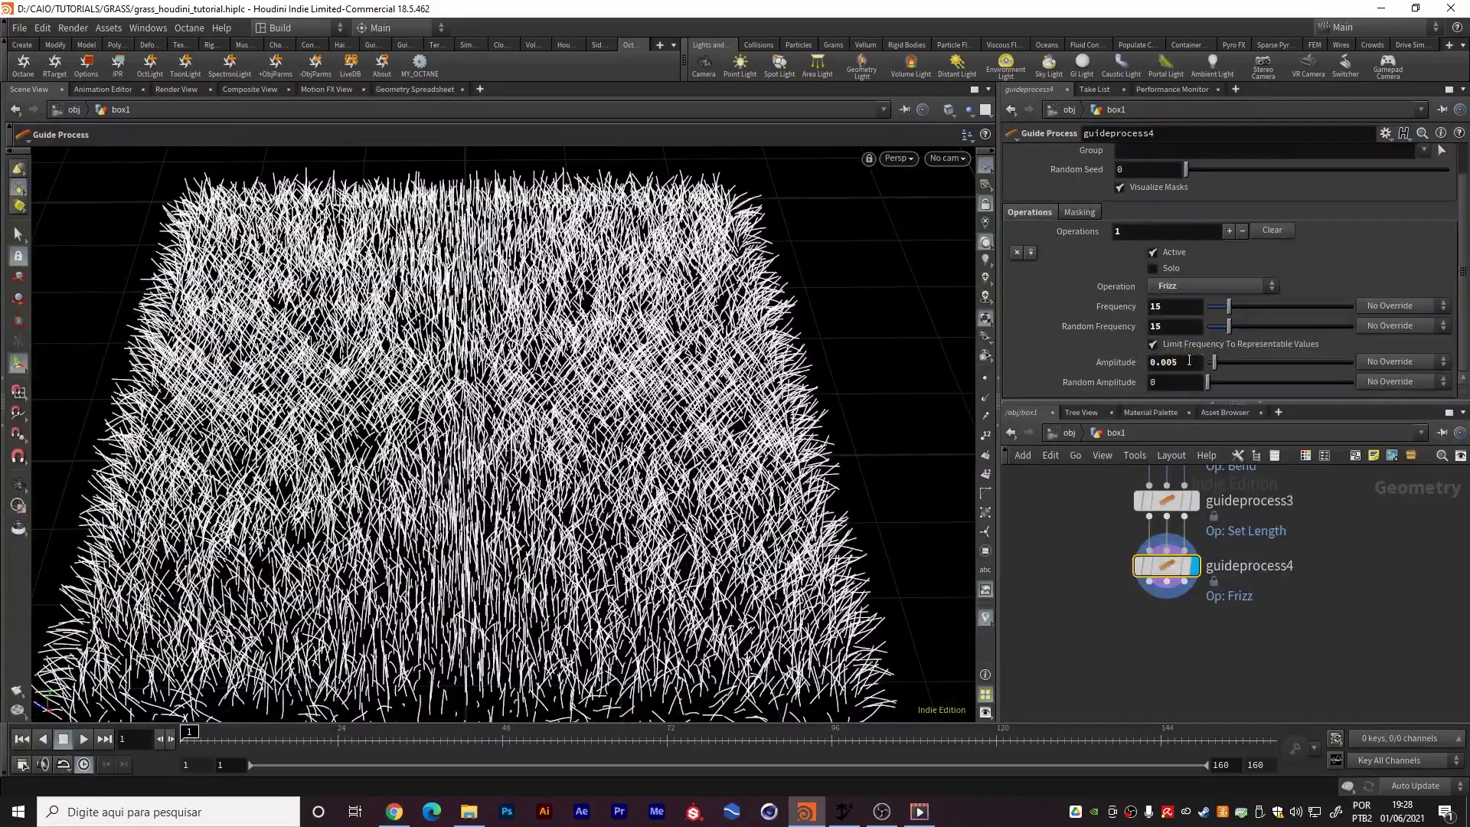
{"action": "left_click_drag", "start_coordinate": [911, 429], "coordinate": [669, 490], "text": "alt"}
{"action": "right_click_drag", "start_coordinate": [668, 490], "coordinate": [609, 463], "text": "alt"}
{"action": "middle_click_drag", "start_coordinate": [609, 463], "coordinate": [624, 407], "text": "alt"}
{"action": "left_click_drag", "start_coordinate": [624, 407], "coordinate": [658, 418], "text": "alt"}
{"action": "middle_click_drag", "start_coordinate": [659, 417], "coordinate": [651, 446], "text": "alt"}
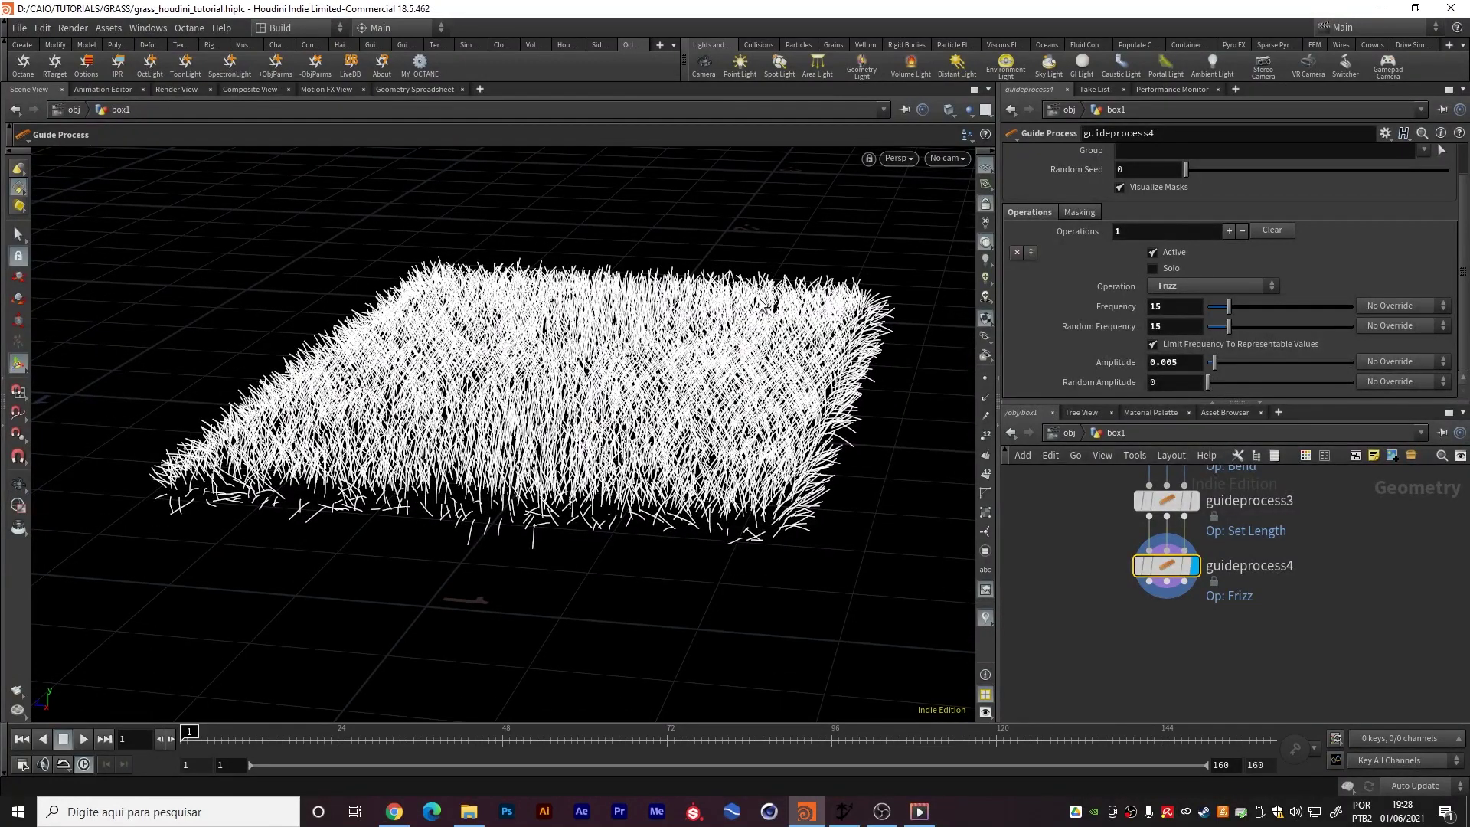
Add a Vellum Configure Hair node below the Frizz guide process
{"action": "scroll", "coordinate": [1225, 597], "scroll_direction": "down", "scroll_amount": 2}
{"action": "key", "text": "Tab"}
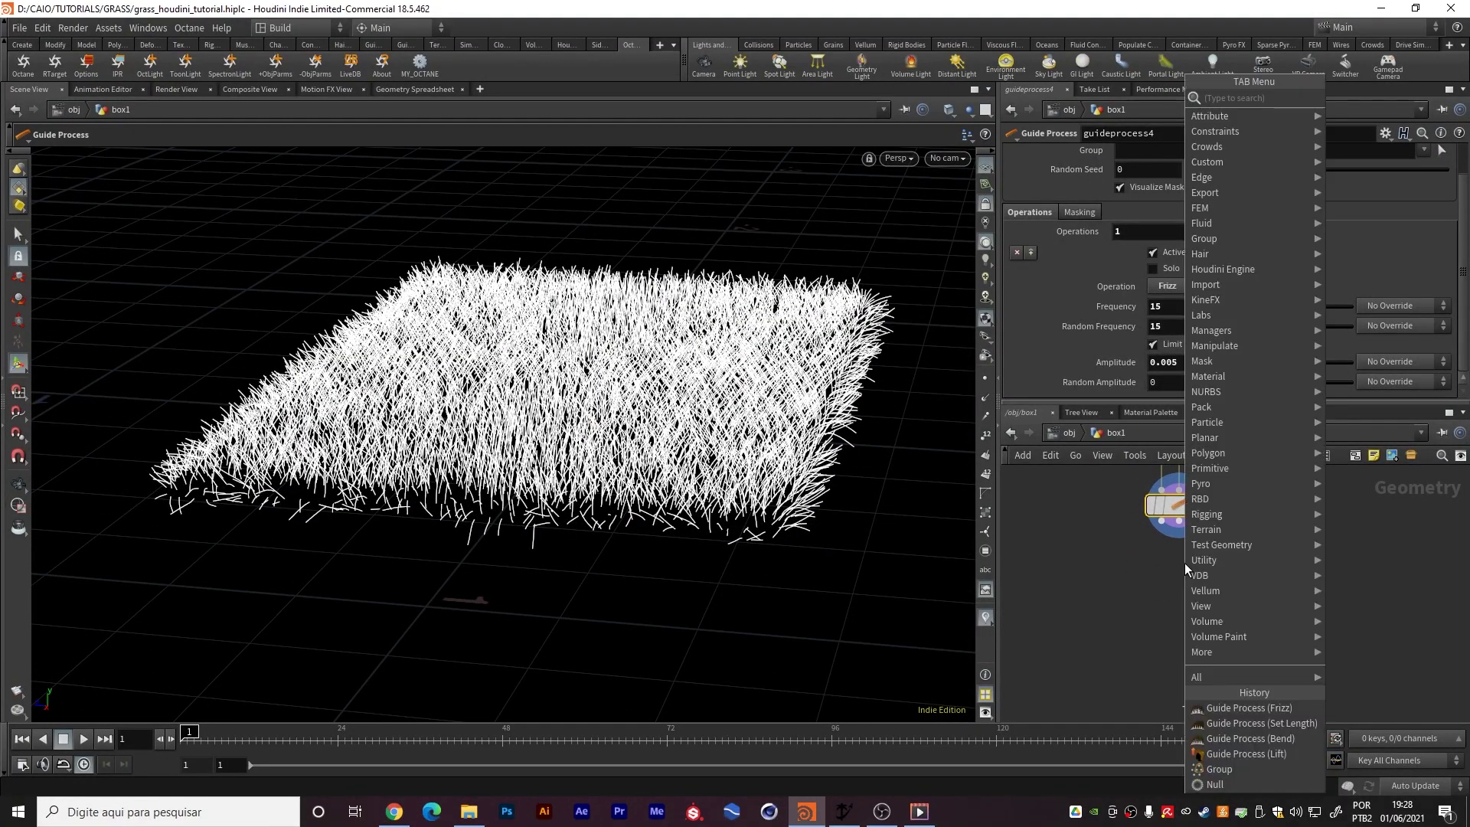
{"action": "type", "text": "hair"}
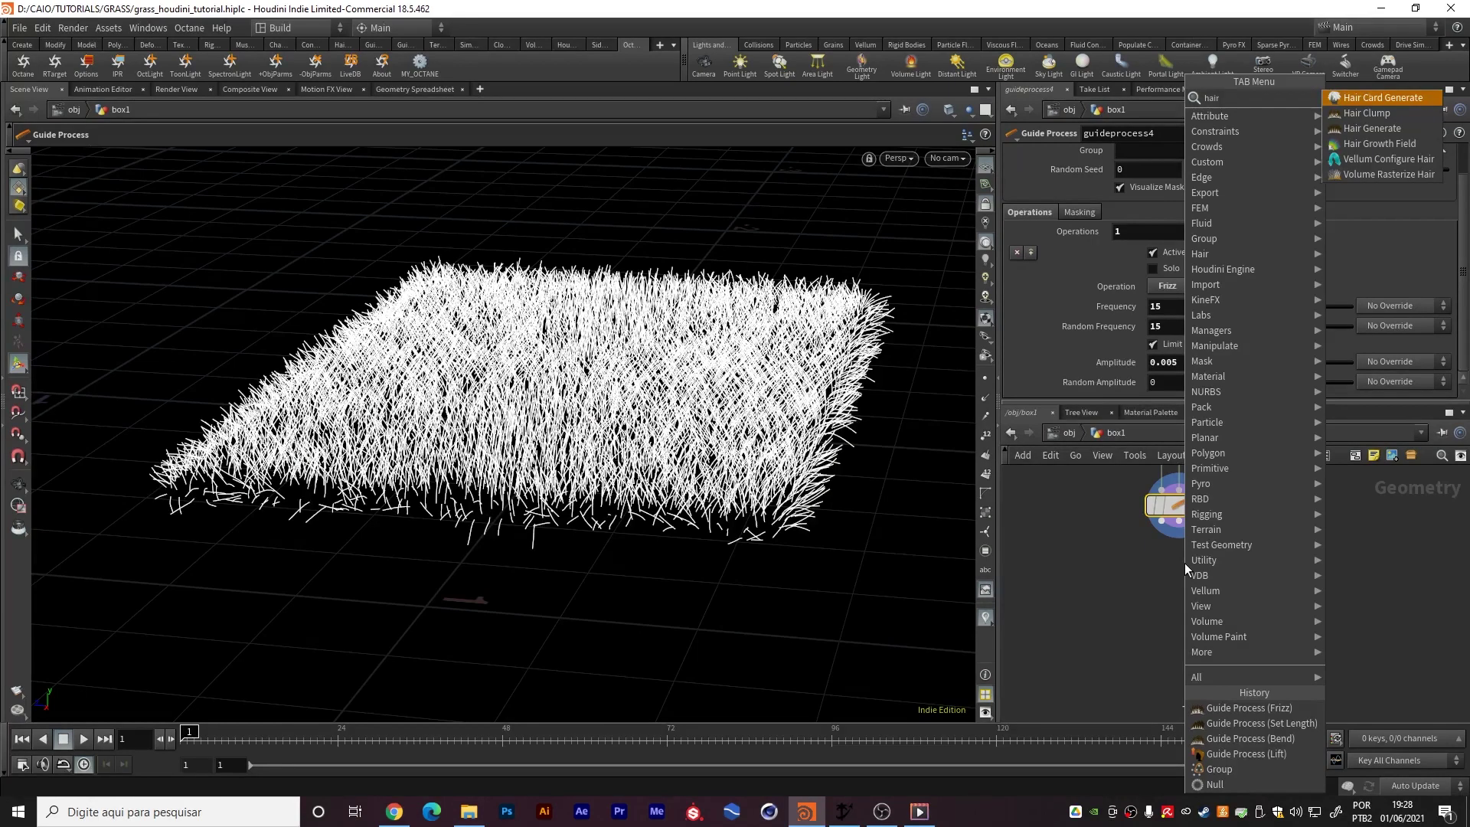
{"action": "type", "text": " c"}
{"action": "key", "text": "Down"}
{"action": "key", "text": "Down"}
{"action": "key", "text": "Return"}
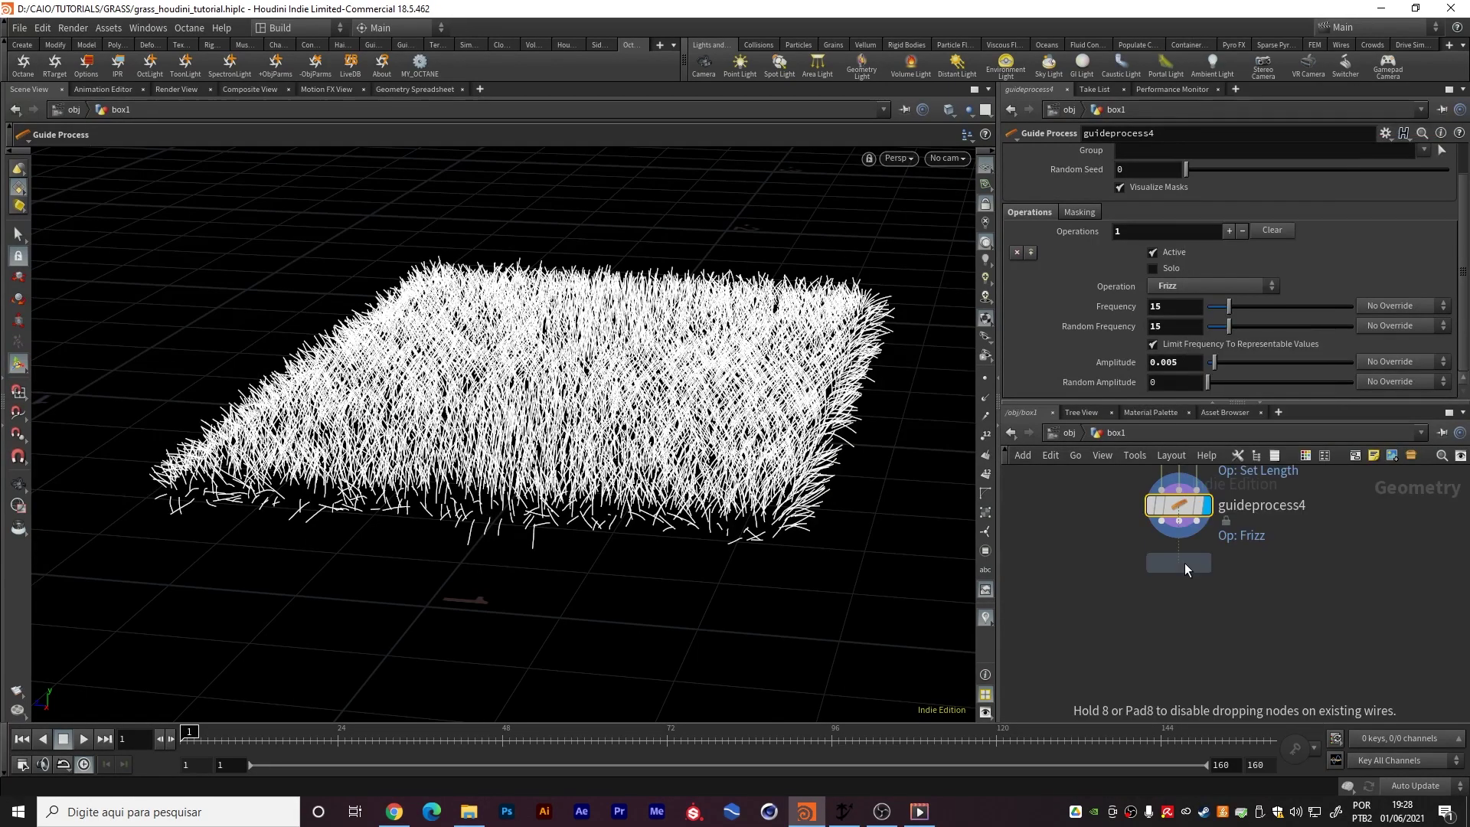
{"action": "left_click", "coordinate": [1187, 577]}
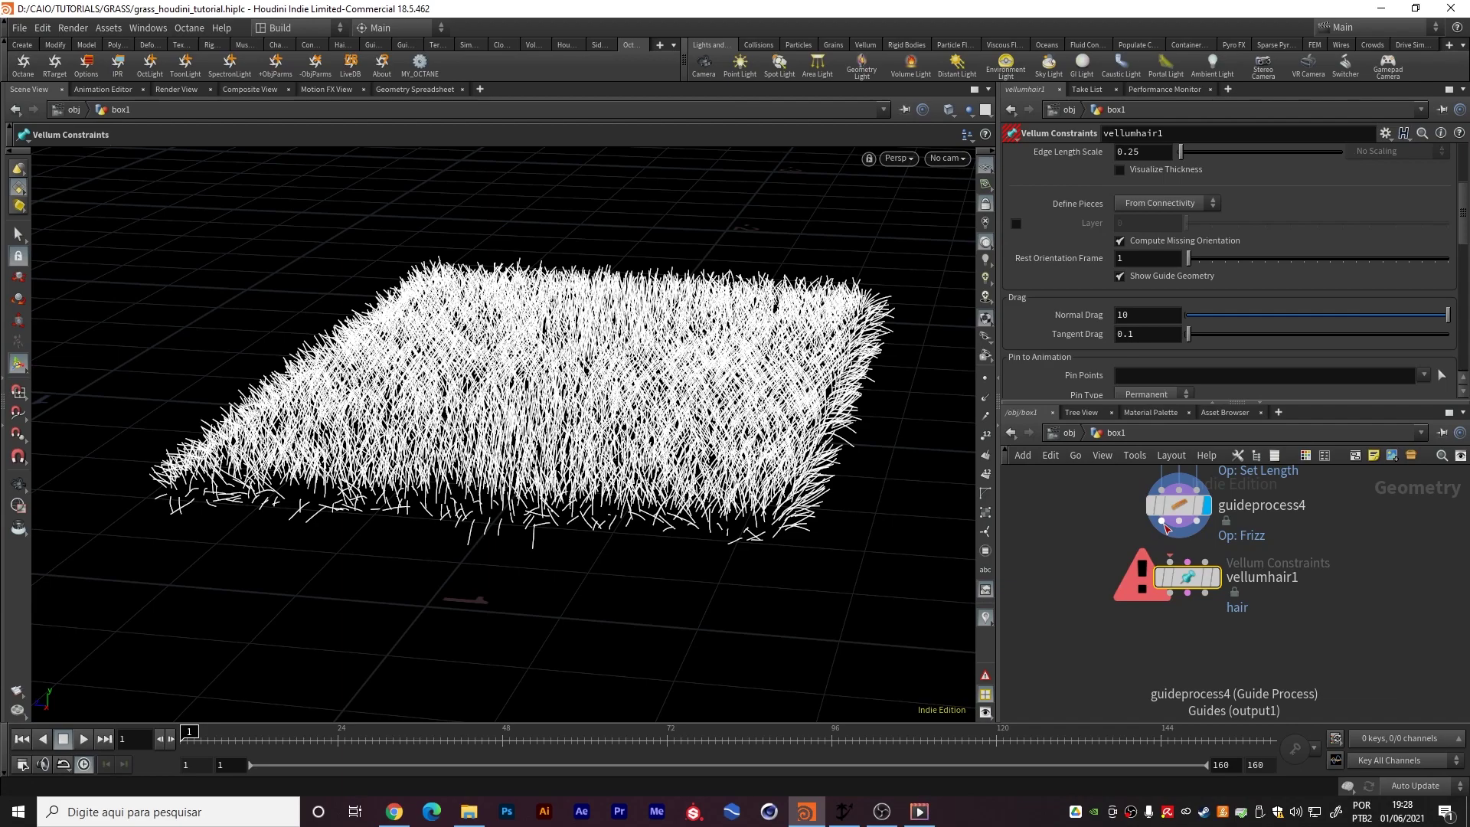
Wire the Frizz node's guides output into the Vellum hair node's geometry input and display the hair constraints
{"action": "left_click", "coordinate": [1162, 522]}
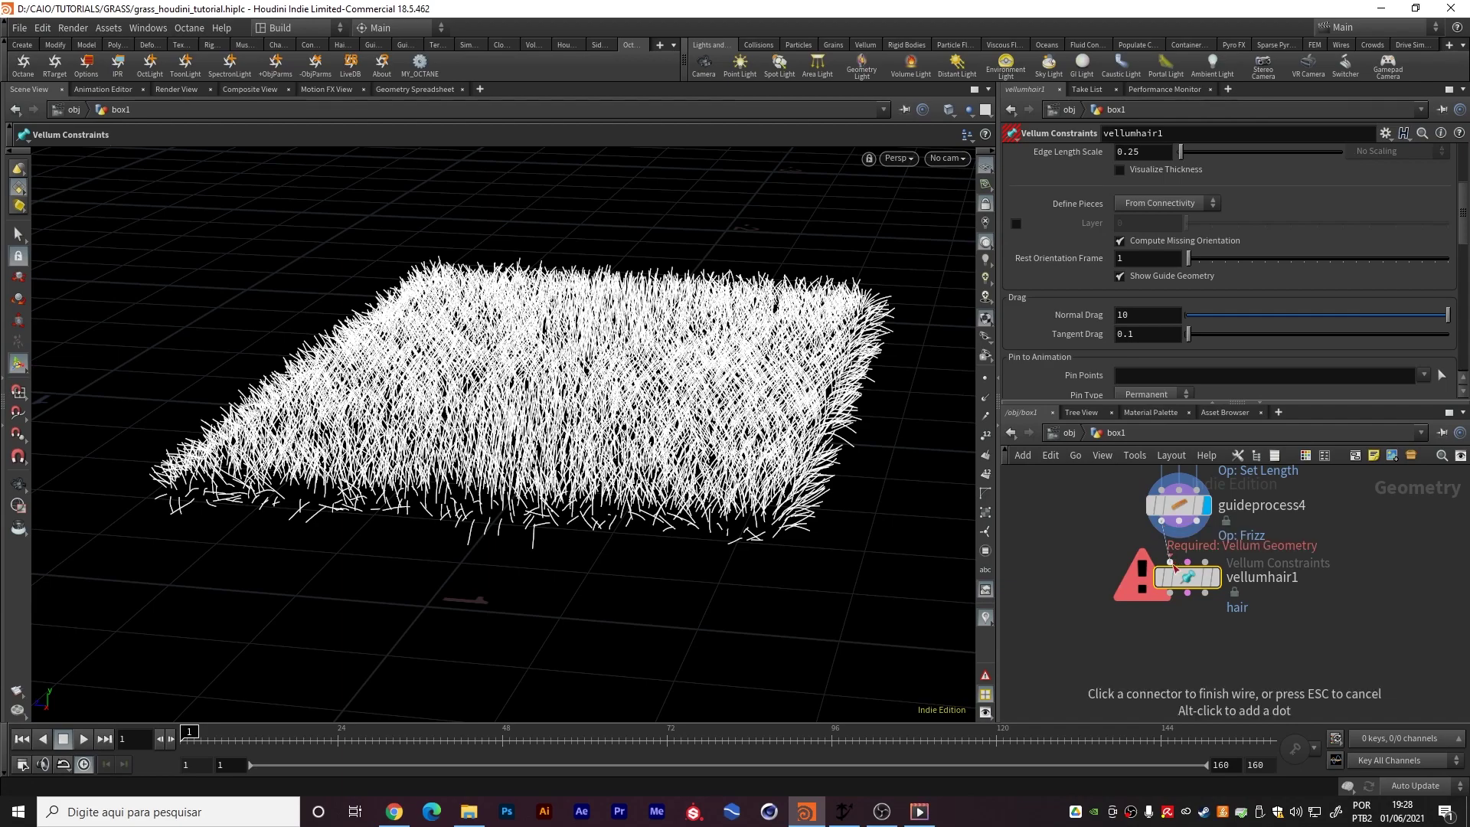
{"action": "left_click", "coordinate": [1171, 563]}
{"action": "left_click", "coordinate": [1216, 578]}
{"action": "right_click_drag", "start_coordinate": [726, 373], "coordinate": [765, 398], "text": "alt"}
{"action": "left_click_drag", "start_coordinate": [581, 367], "coordinate": [563, 430], "text": "alt"}
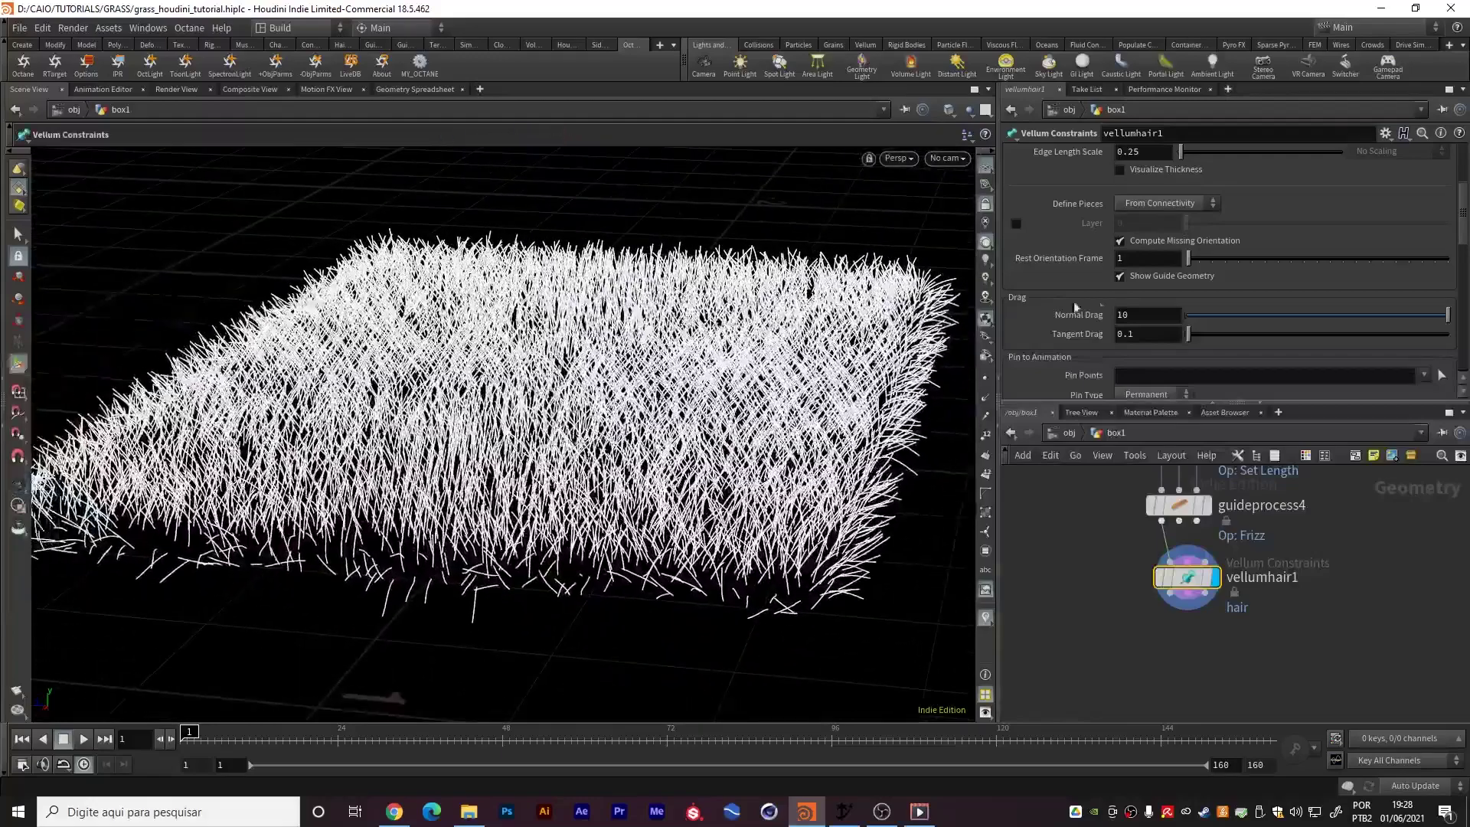
{"action": "scroll", "coordinate": [1096, 308], "scroll_direction": "up", "scroll_amount": 3}
{"action": "scroll", "coordinate": [1096, 304], "scroll_direction": "up", "scroll_amount": 1}
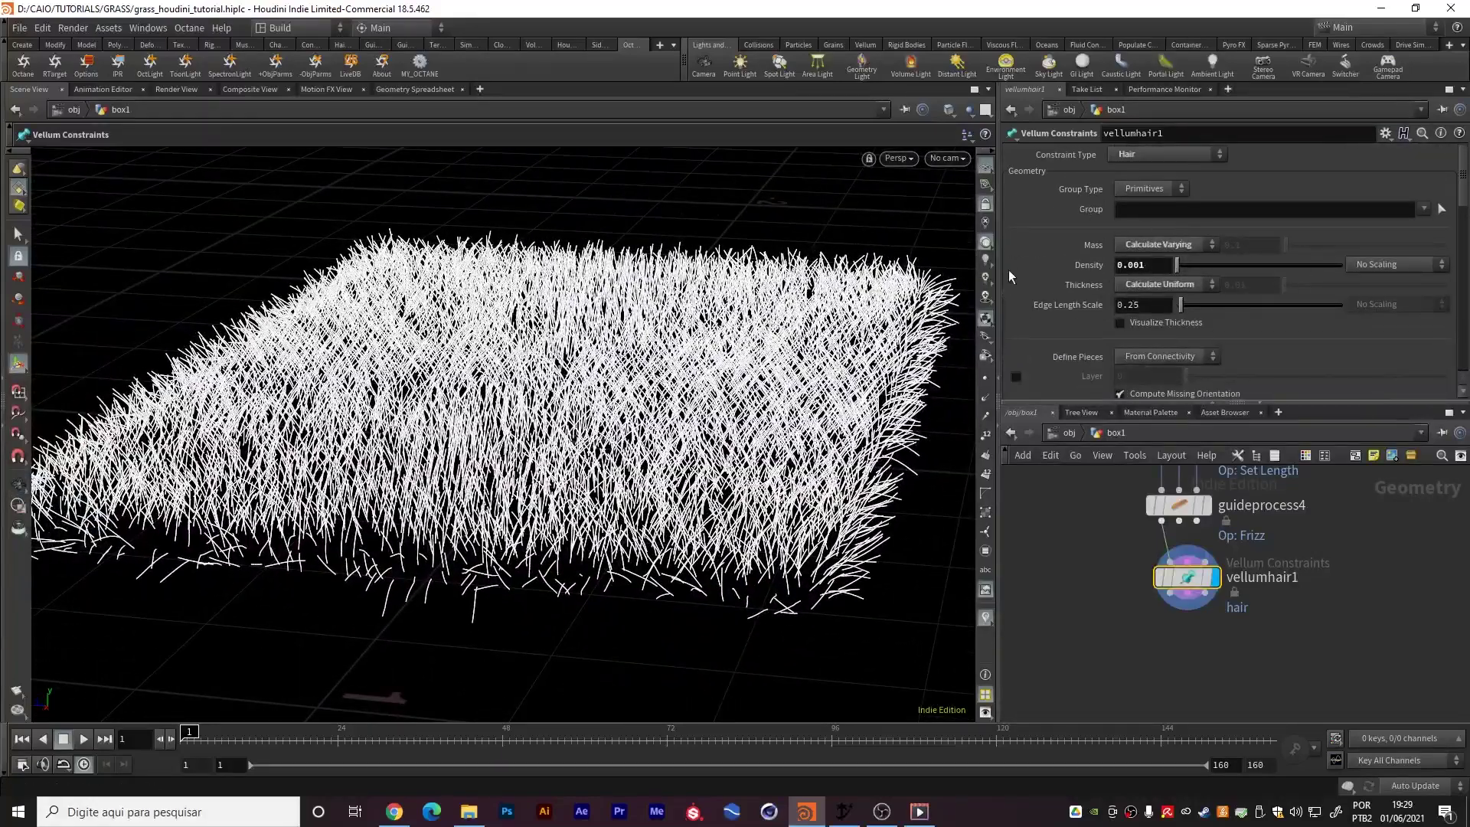
{"action": "scroll", "coordinate": [1041, 248], "scroll_direction": "down", "scroll_amount": 1}
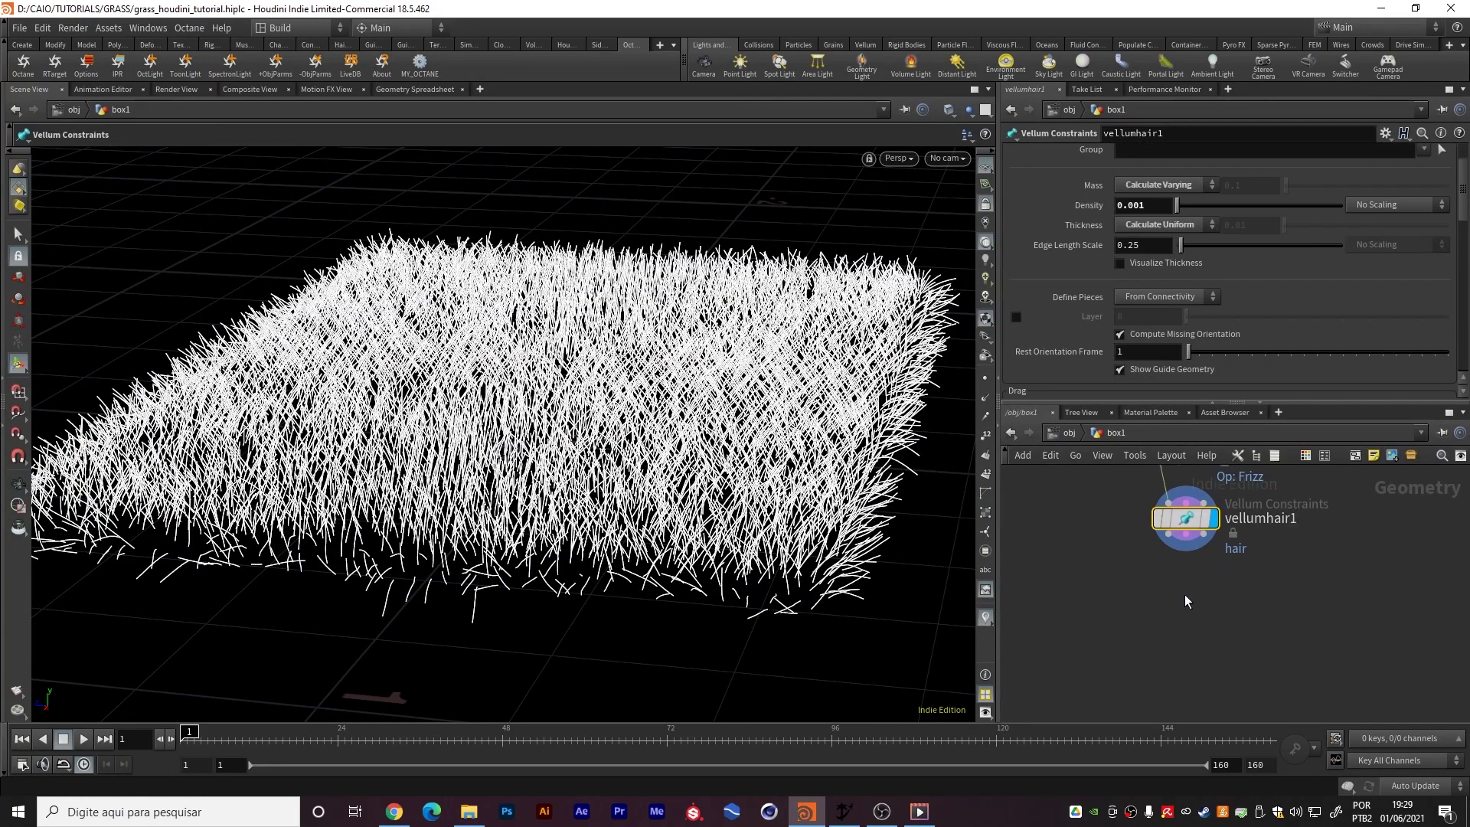
Add a Vellum Solver node below the Vellum hair constraints node
{"action": "key", "text": "Tab"}
{"action": "type", "text": "vellum sol"}
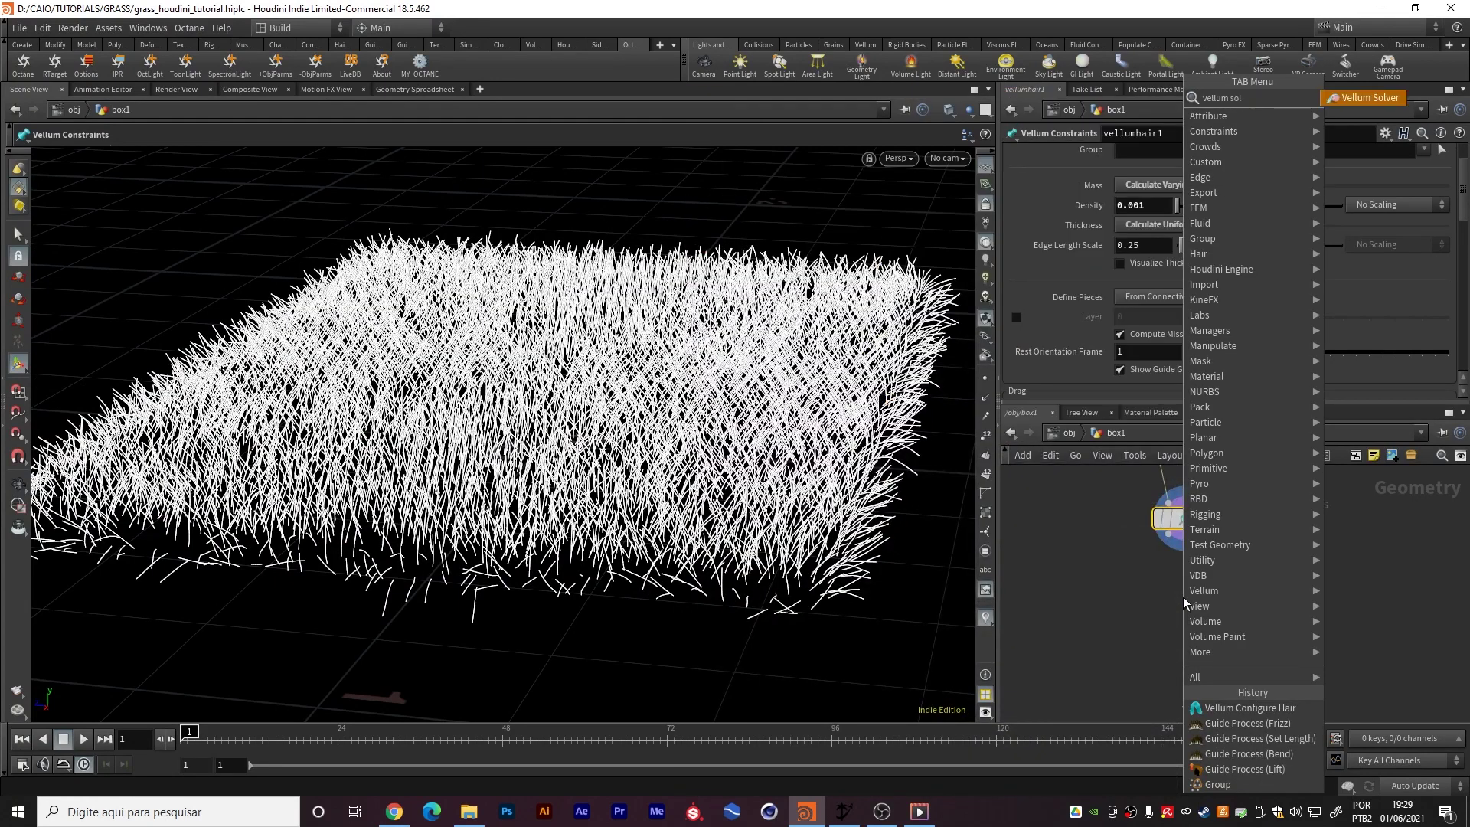
{"action": "key", "text": "Return"}
{"action": "left_click", "coordinate": [1183, 597]}
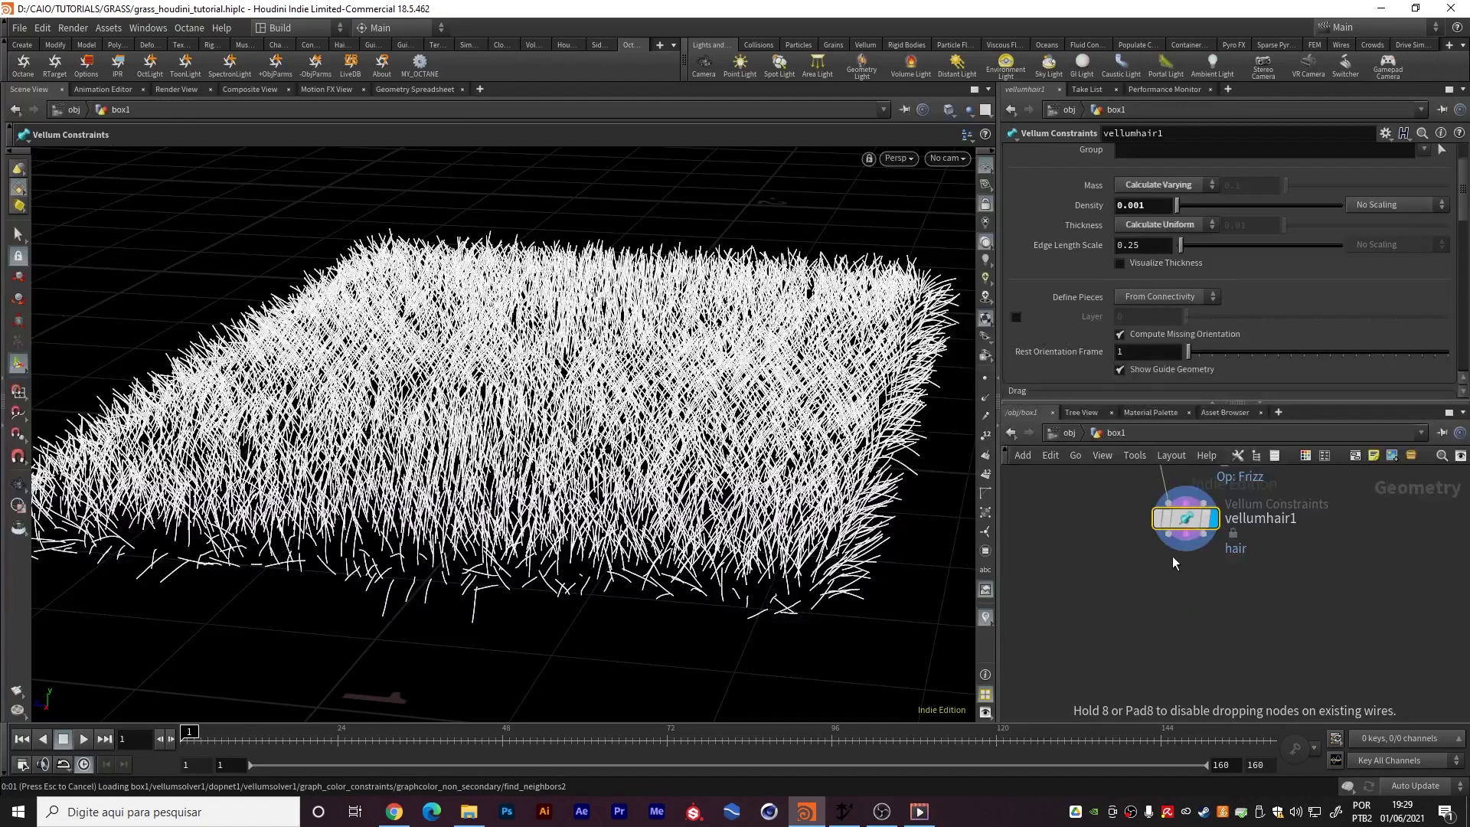
Wire all three Vellum hair outputs into the matching Vellum Solver inputs and display the solver's result
{"action": "left_click", "coordinate": [1169, 534]}
{"action": "left_click", "coordinate": [1168, 581]}
{"action": "left_click", "coordinate": [1185, 581]}
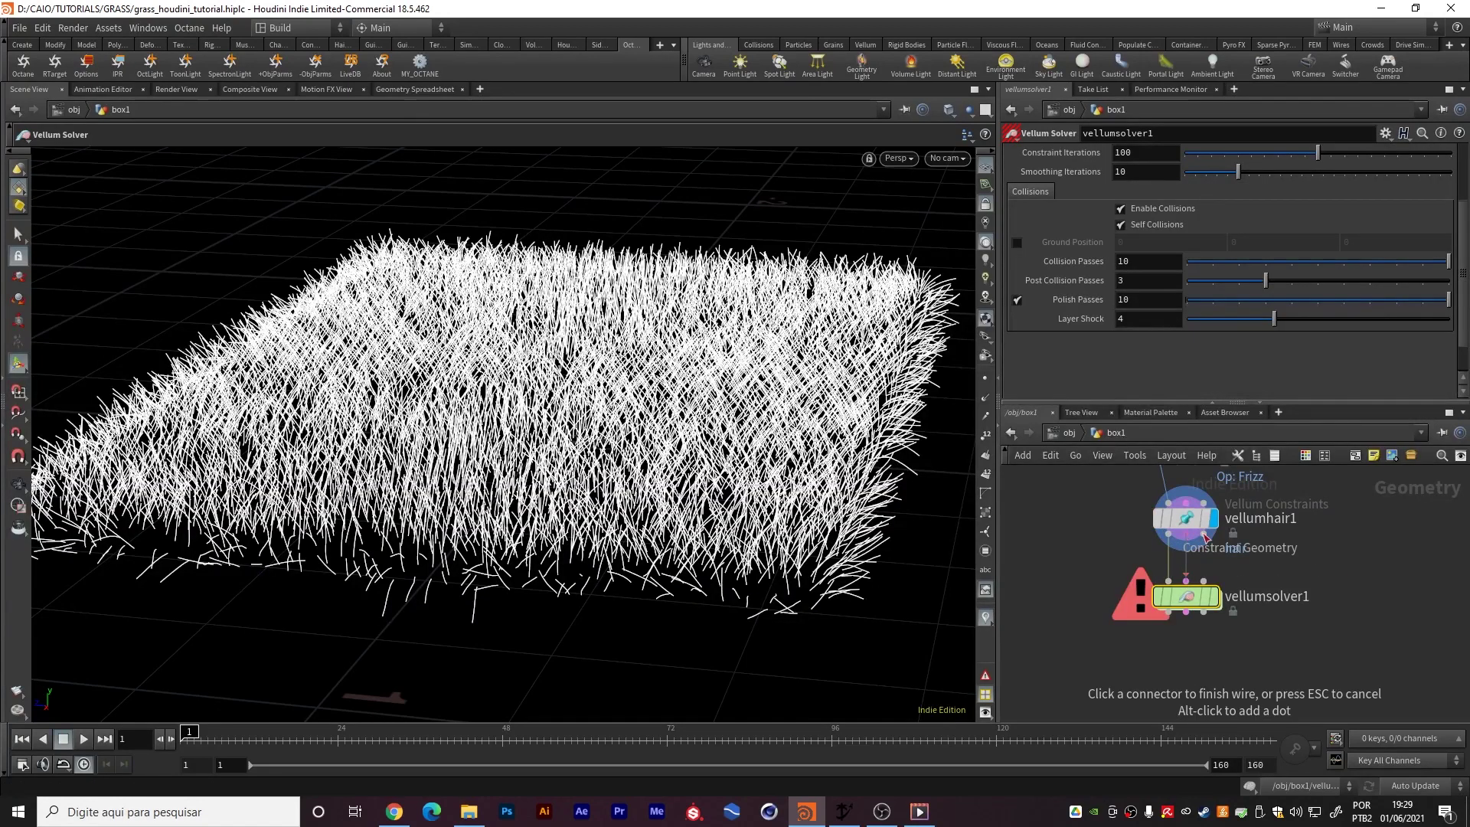
{"action": "left_click", "coordinate": [1186, 534]}
{"action": "left_click", "coordinate": [1204, 533]}
{"action": "left_click", "coordinate": [1204, 580]}
{"action": "left_click", "coordinate": [1216, 597]}
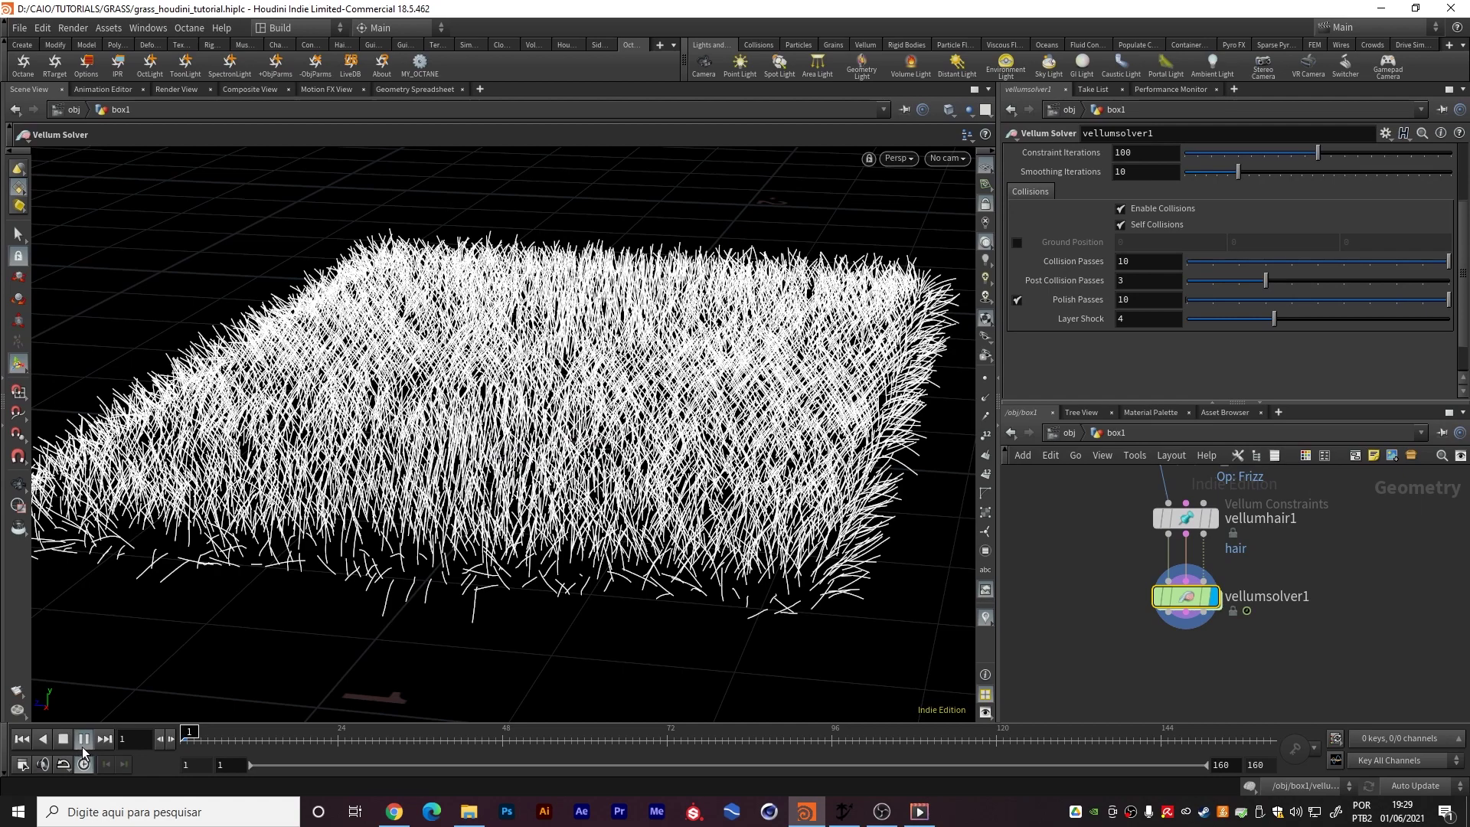
Play the Vellum simulation to test how the grass behaves, and return to the first frame
{"action": "left_click", "coordinate": [83, 747]}
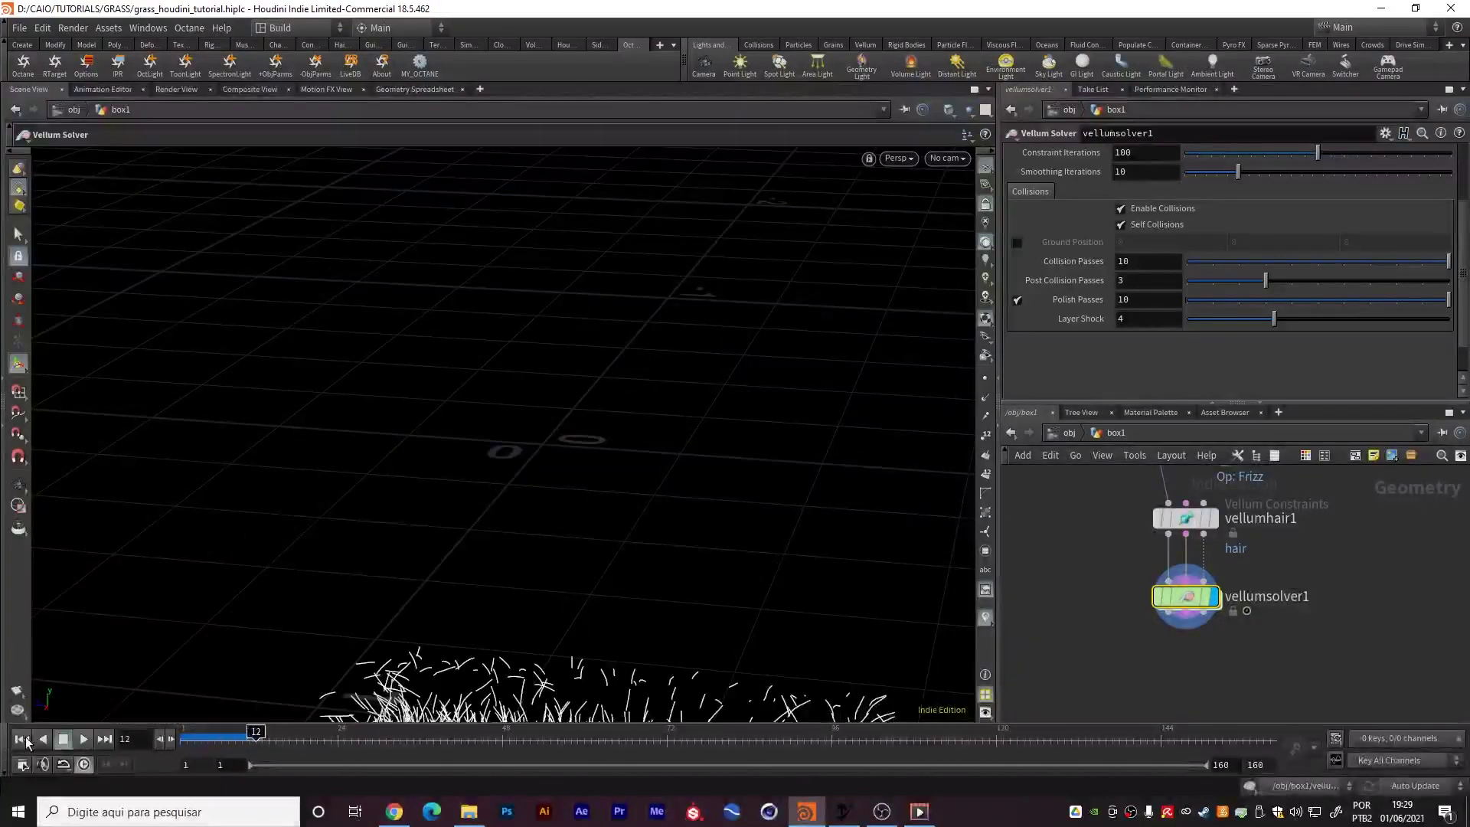
{"action": "left_click", "coordinate": [23, 740]}
{"action": "key", "text": "Escape"}
{"action": "left_click_drag", "start_coordinate": [571, 643], "coordinate": [591, 413]}
{"action": "middle_click_drag", "start_coordinate": [1286, 519], "coordinate": [1292, 621]}
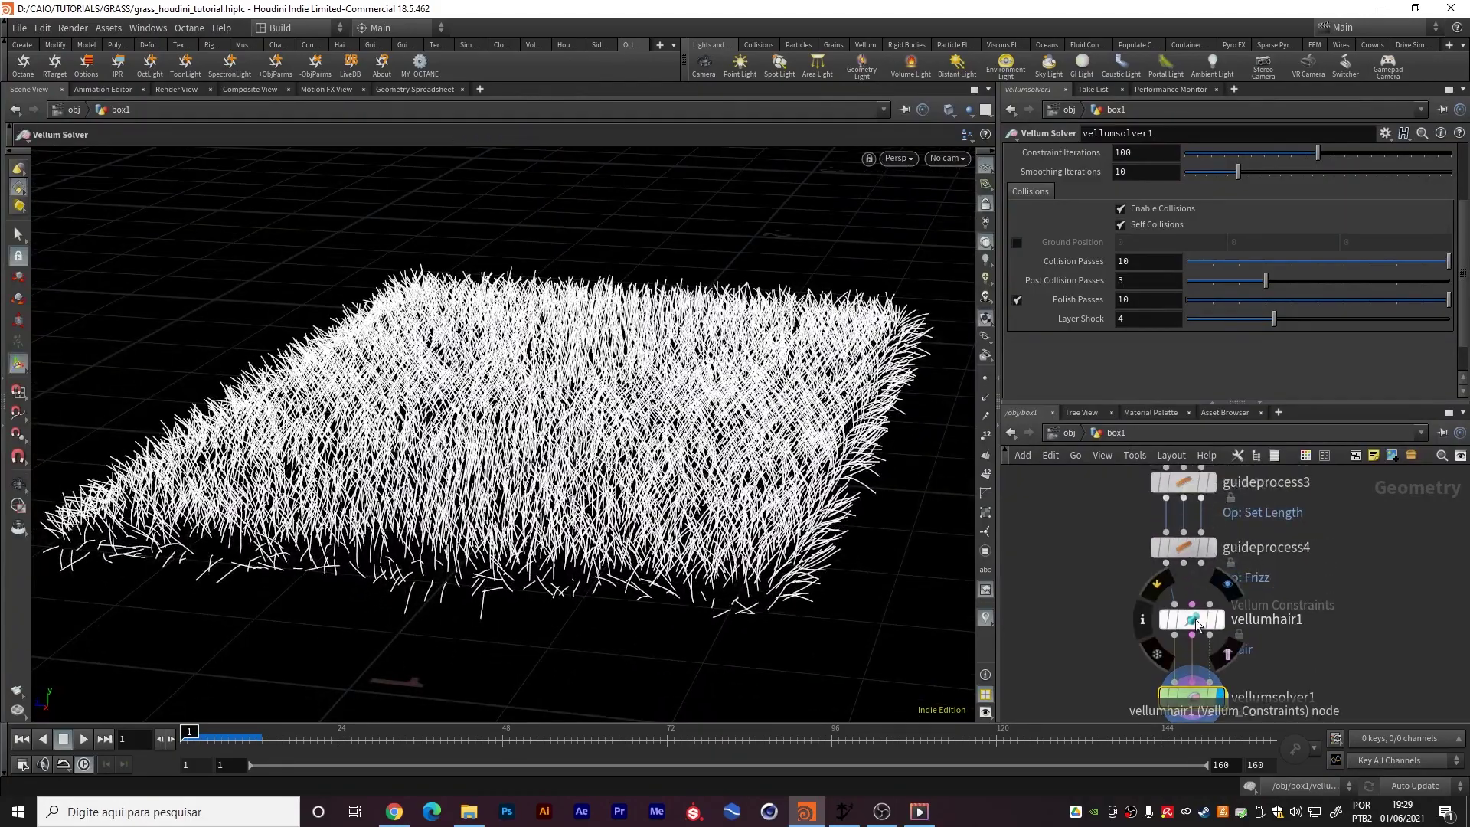
Move the Vellum hair and Vellum Solver nodes down to make room below the Frizz guide process
{"action": "scroll", "coordinate": [629, 588], "scroll_direction": "up", "scroll_amount": 5}
{"action": "scroll", "coordinate": [624, 604], "scroll_direction": "down", "scroll_amount": 5}
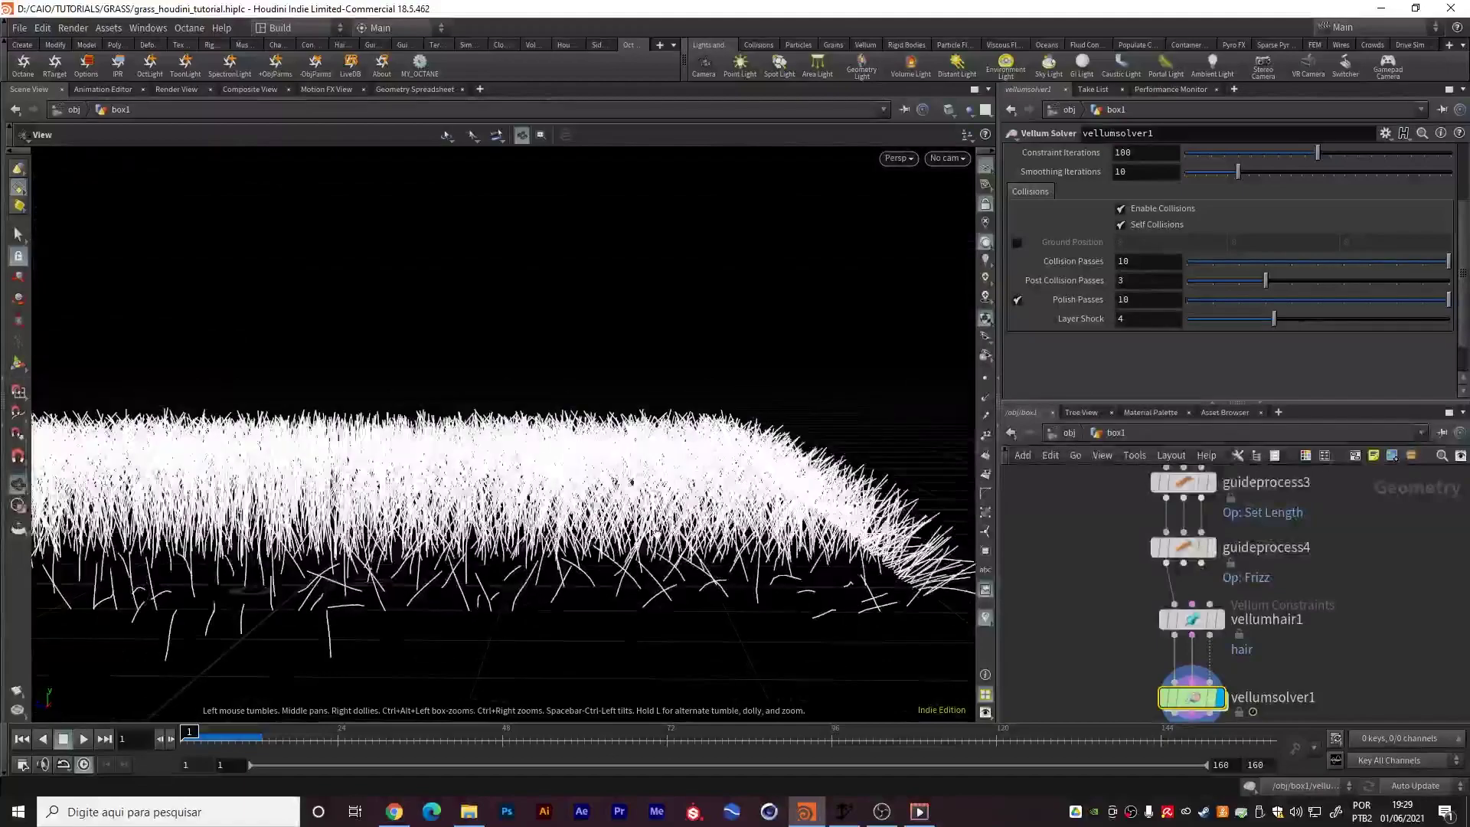
{"action": "scroll", "coordinate": [633, 594], "scroll_direction": "up", "scroll_amount": 3}
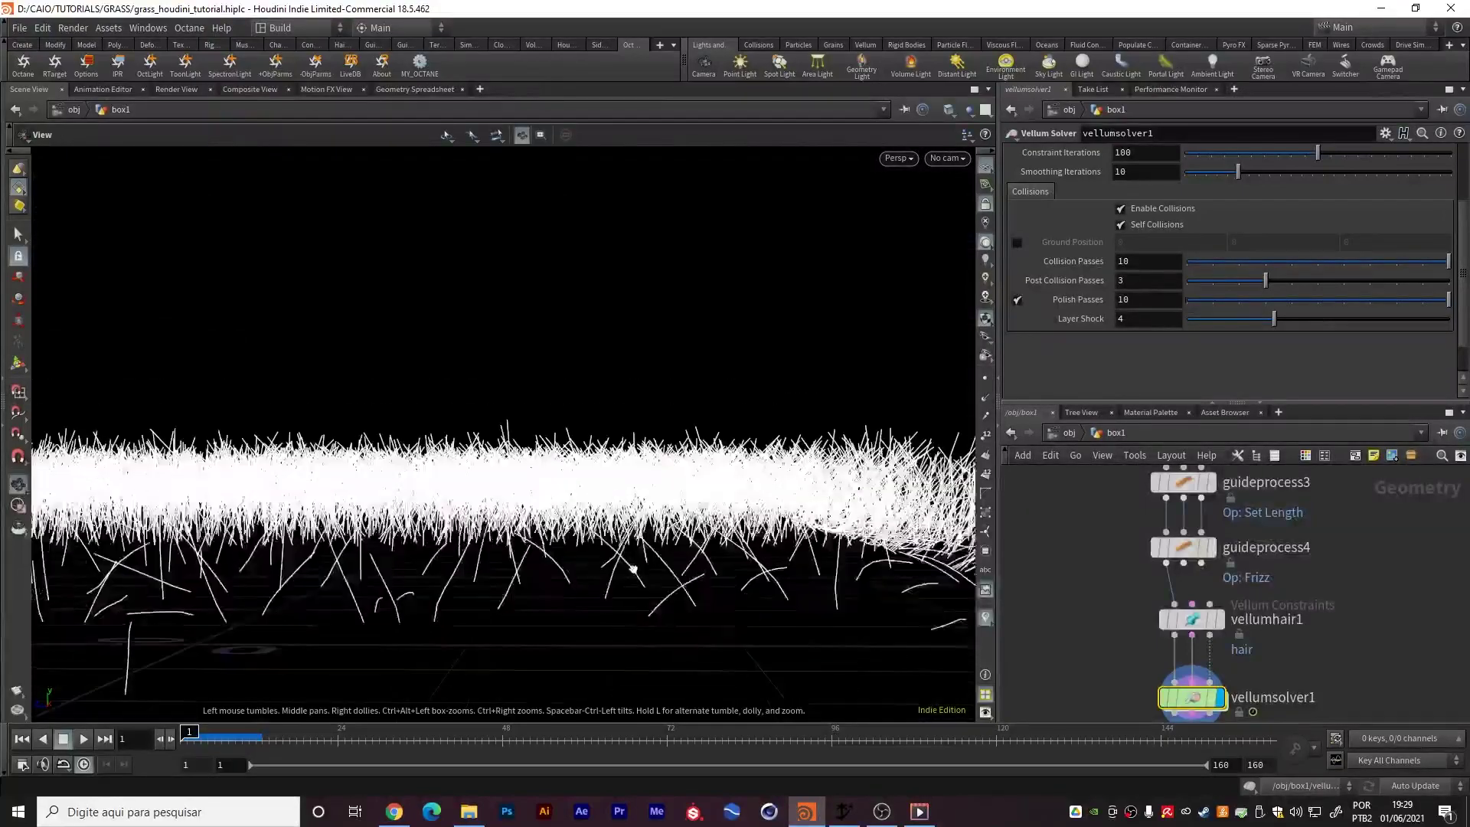
{"action": "scroll", "coordinate": [647, 533], "scroll_direction": "up", "scroll_amount": 4}
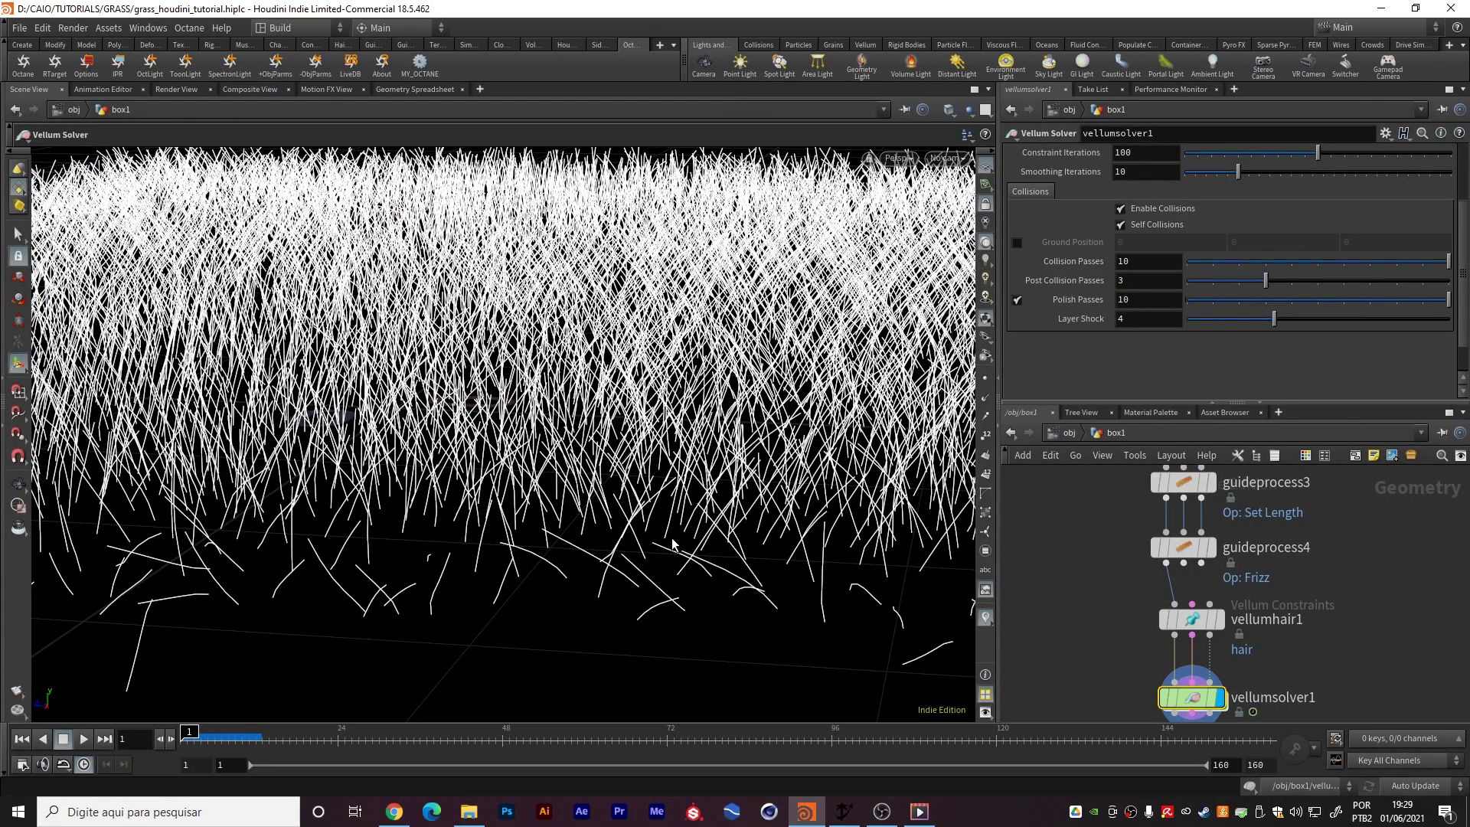
{"action": "left_click_drag", "start_coordinate": [668, 533], "coordinate": [609, 499], "text": "alt"}
{"action": "middle_click_drag", "start_coordinate": [610, 499], "coordinate": [624, 512], "text": "alt"}
{"action": "middle_click_drag", "start_coordinate": [1324, 671], "coordinate": [1306, 470], "text": "alt"}
{"action": "left_click_drag", "start_coordinate": [1103, 500], "coordinate": [1246, 603]}
{"action": "left_click_drag", "start_coordinate": [1198, 516], "coordinate": [1207, 577]}
{"action": "middle_click_drag", "start_coordinate": [1196, 504], "coordinate": [1196, 567]}
Insert a Group Expression node into the wire between the Frizz guide process and the Vellum hair node
{"action": "left_click", "coordinate": [1164, 562]}
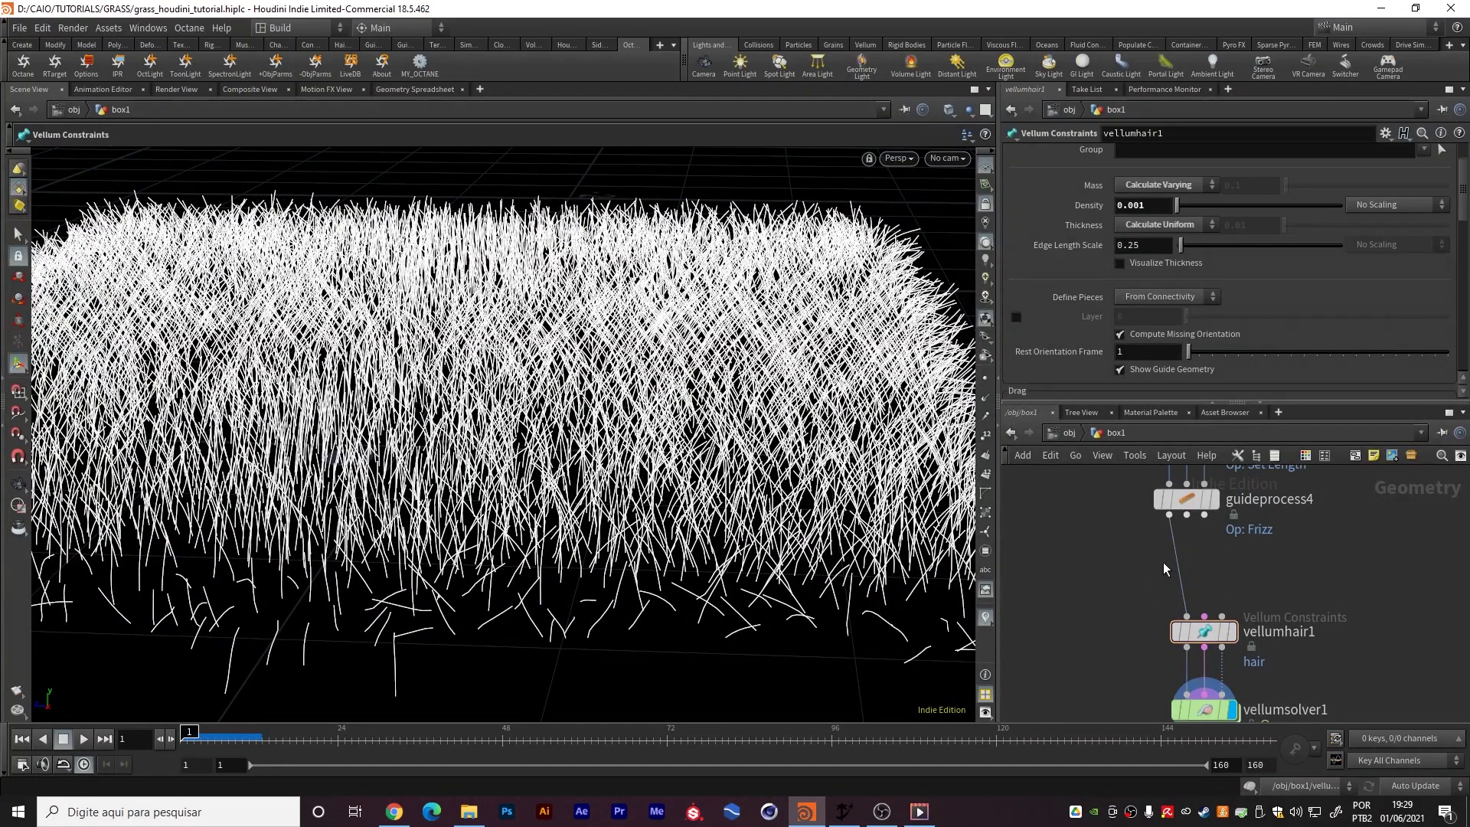
{"action": "key", "text": "Tab"}
{"action": "type", "text": "groupexpr"}
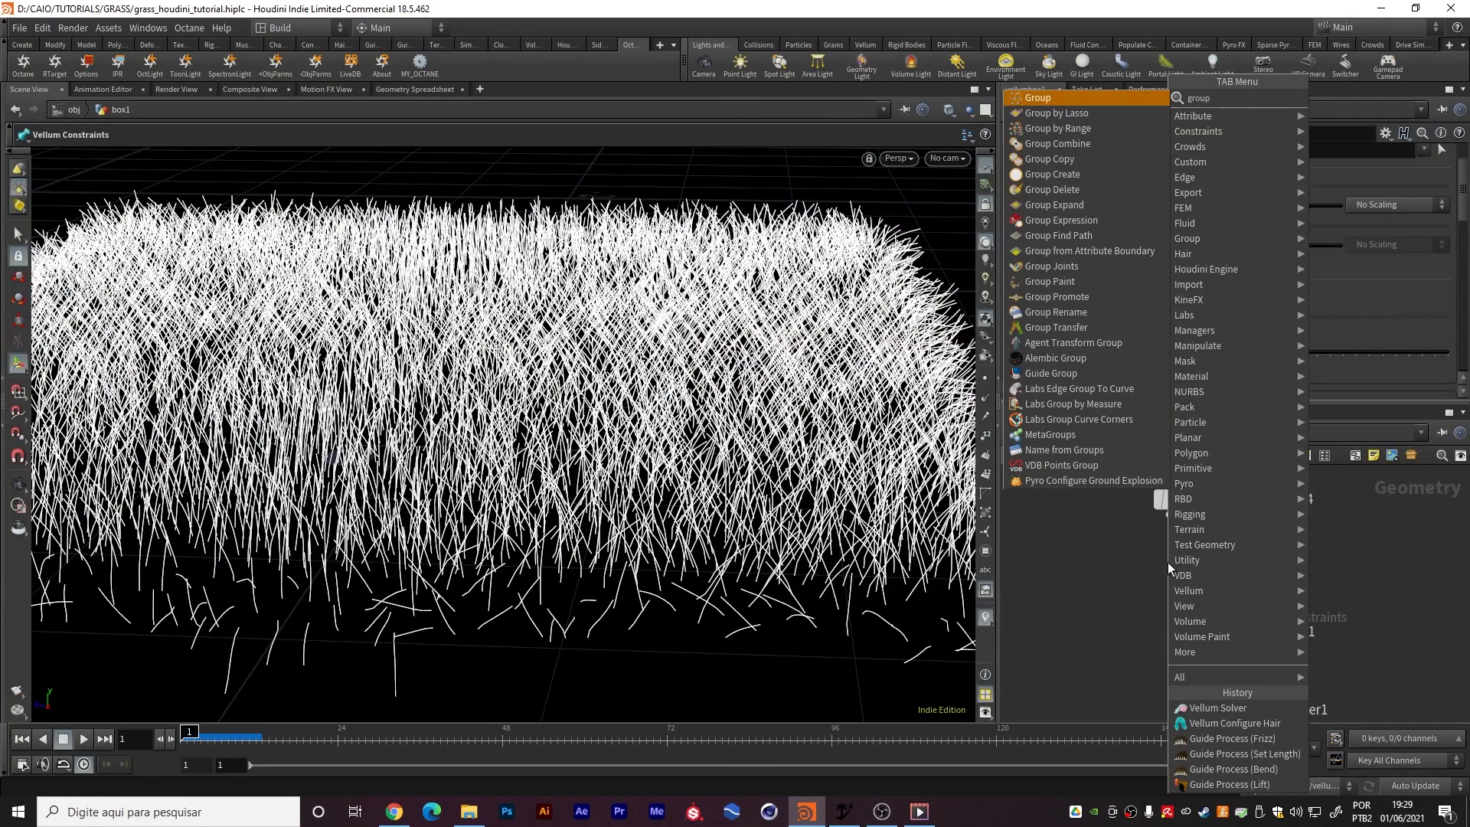
{"action": "key", "text": "Return"}
{"action": "left_click", "coordinate": [1168, 562]}
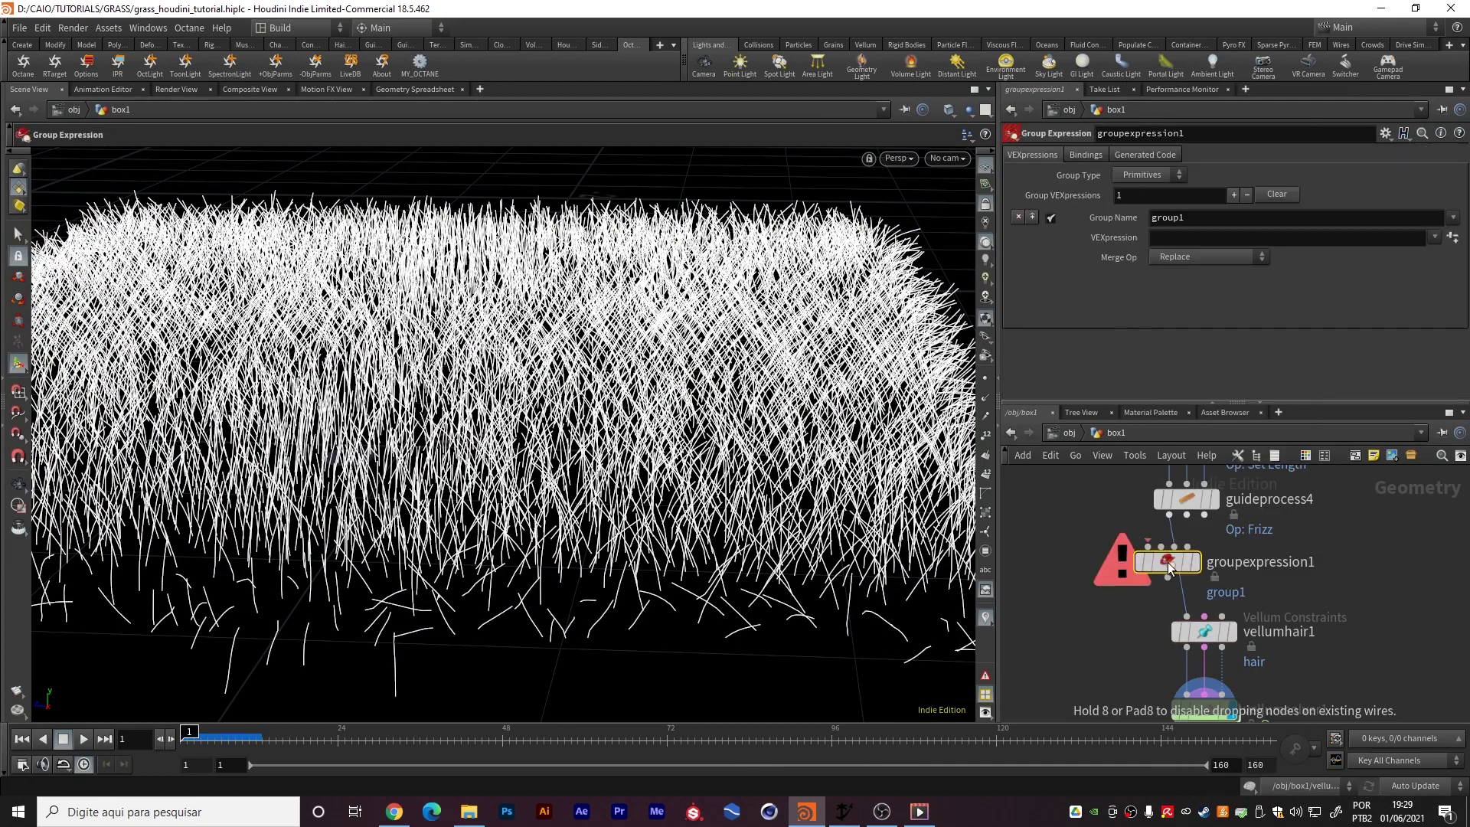
{"action": "left_click_drag", "start_coordinate": [1169, 563], "coordinate": [1188, 566]}
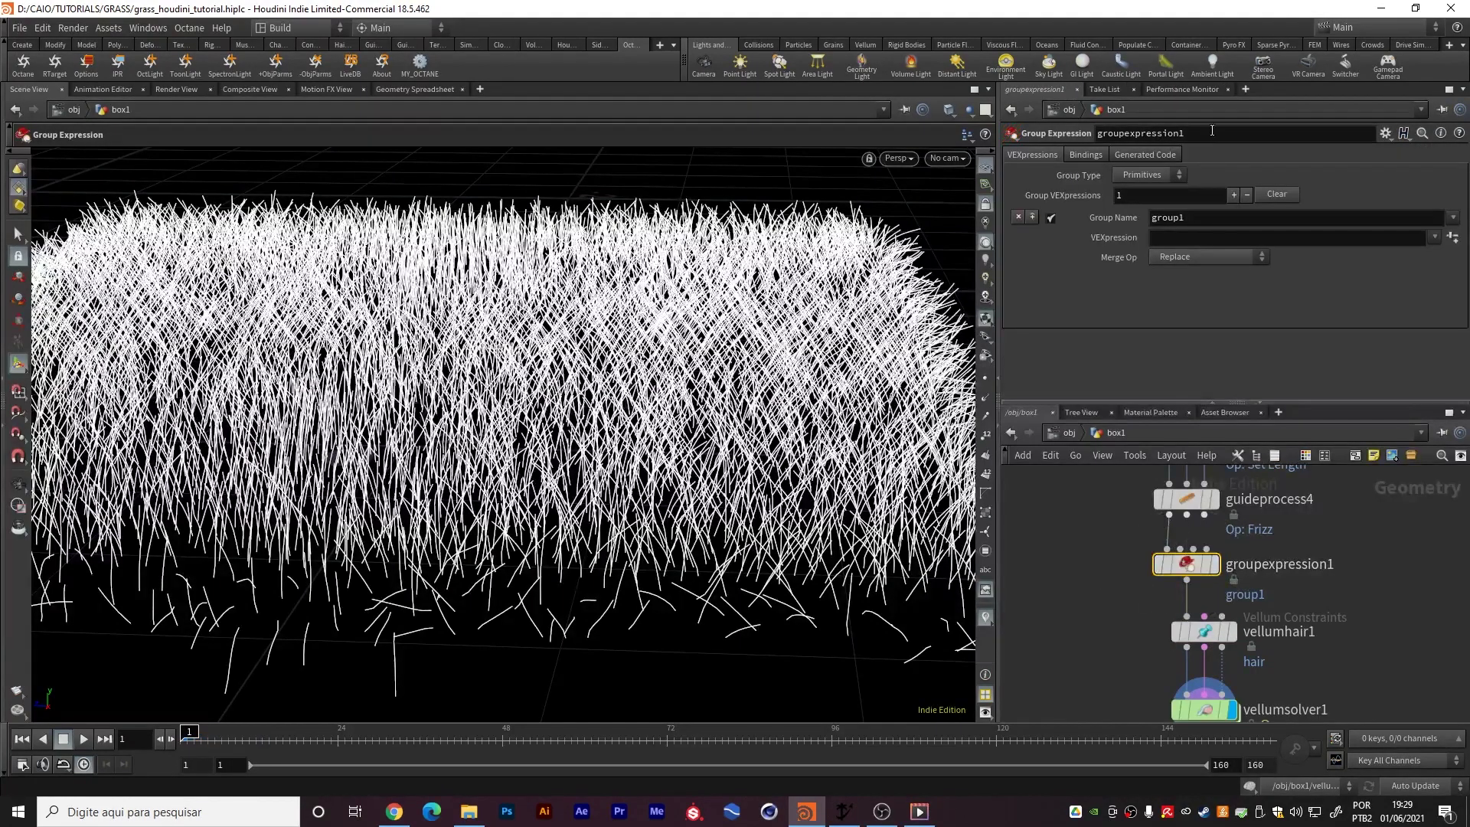
{"action": "left_click", "coordinate": [1133, 205]}
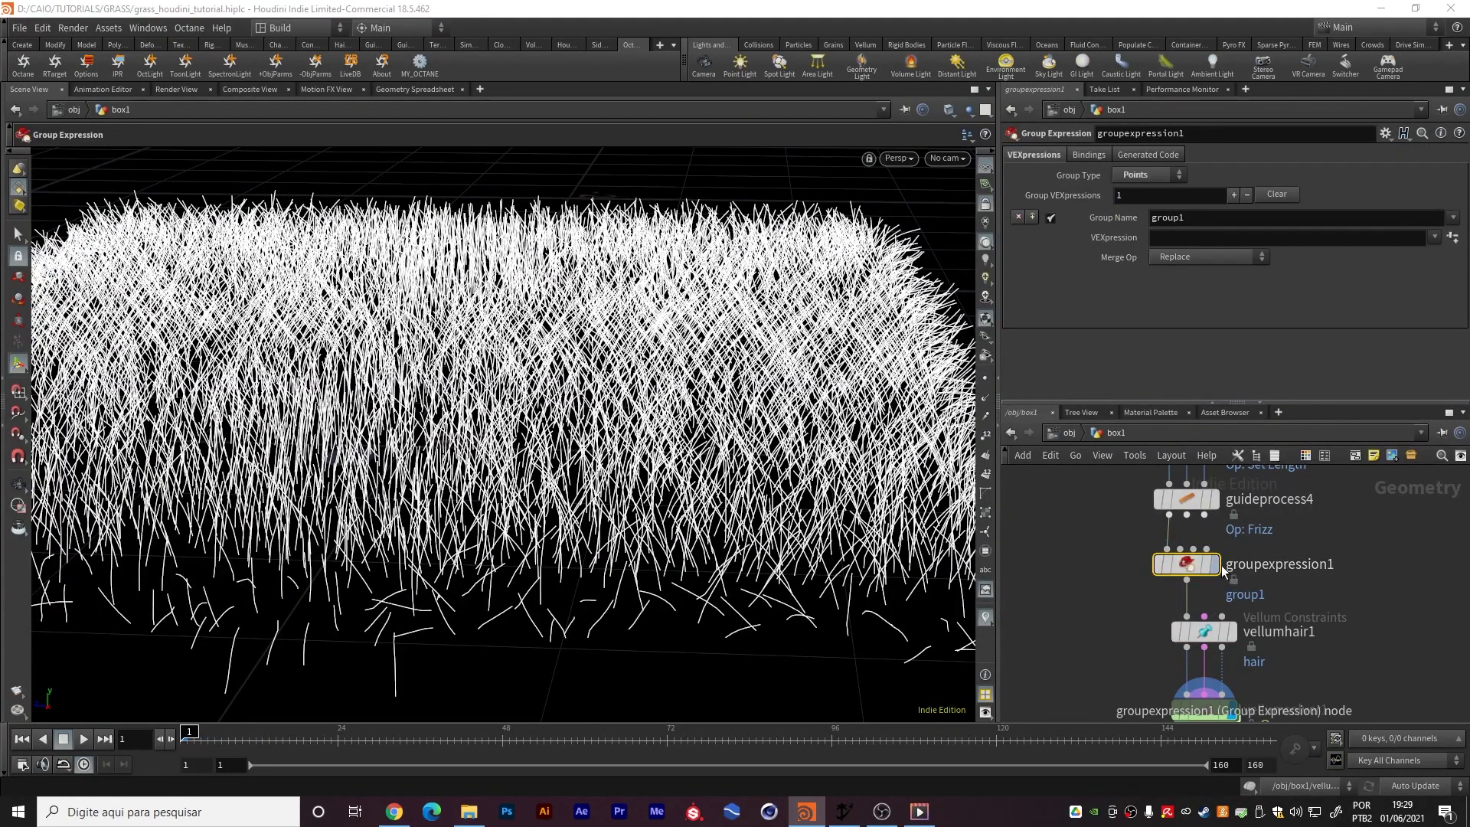
{"action": "left_click", "coordinate": [1434, 238]}
{"action": "left_click", "coordinate": [1374, 315]}
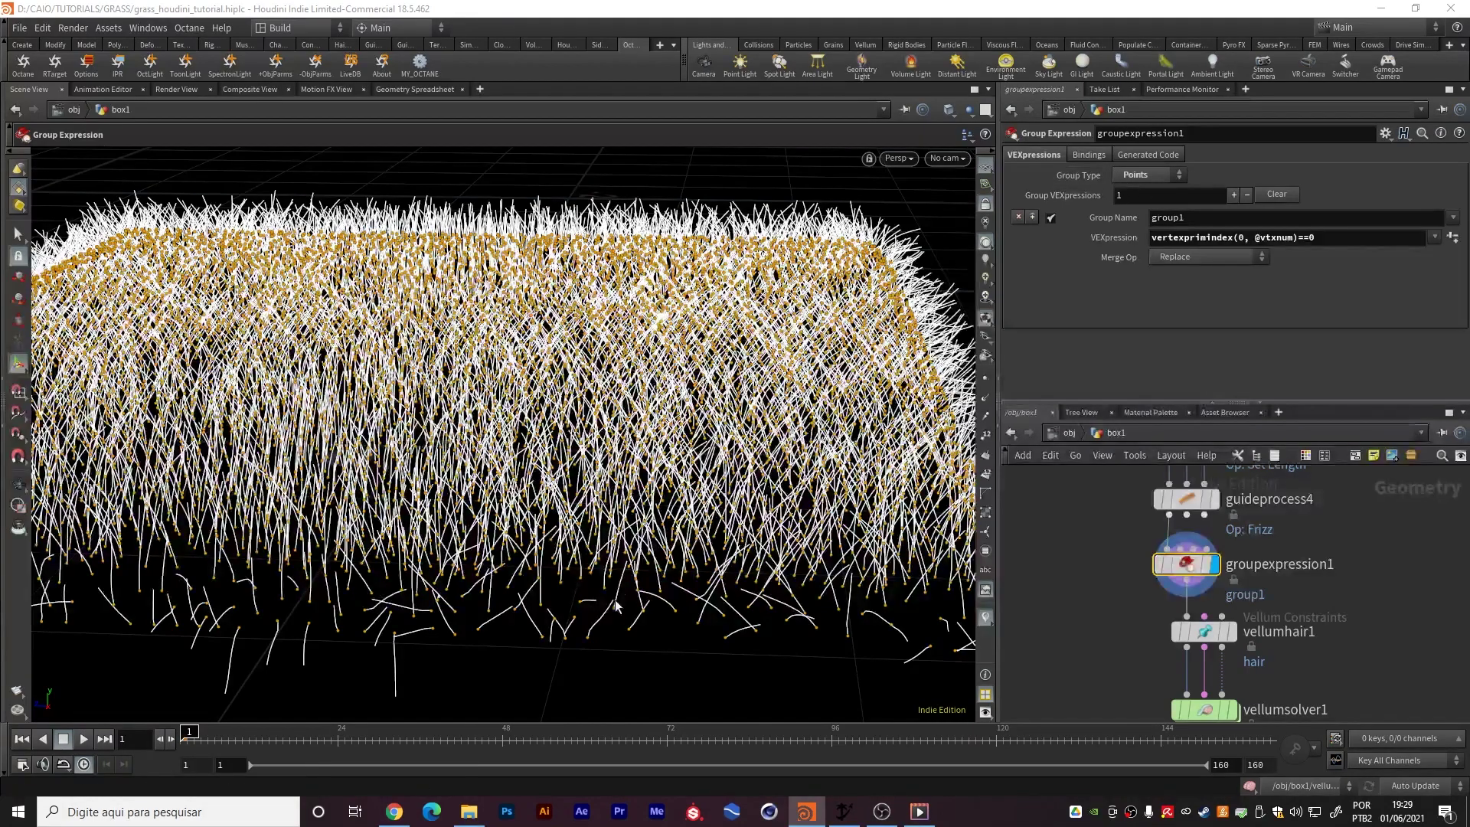
{"action": "key", "text": "Escape"}
{"action": "left_click_drag", "start_coordinate": [614, 600], "coordinate": [598, 508]}
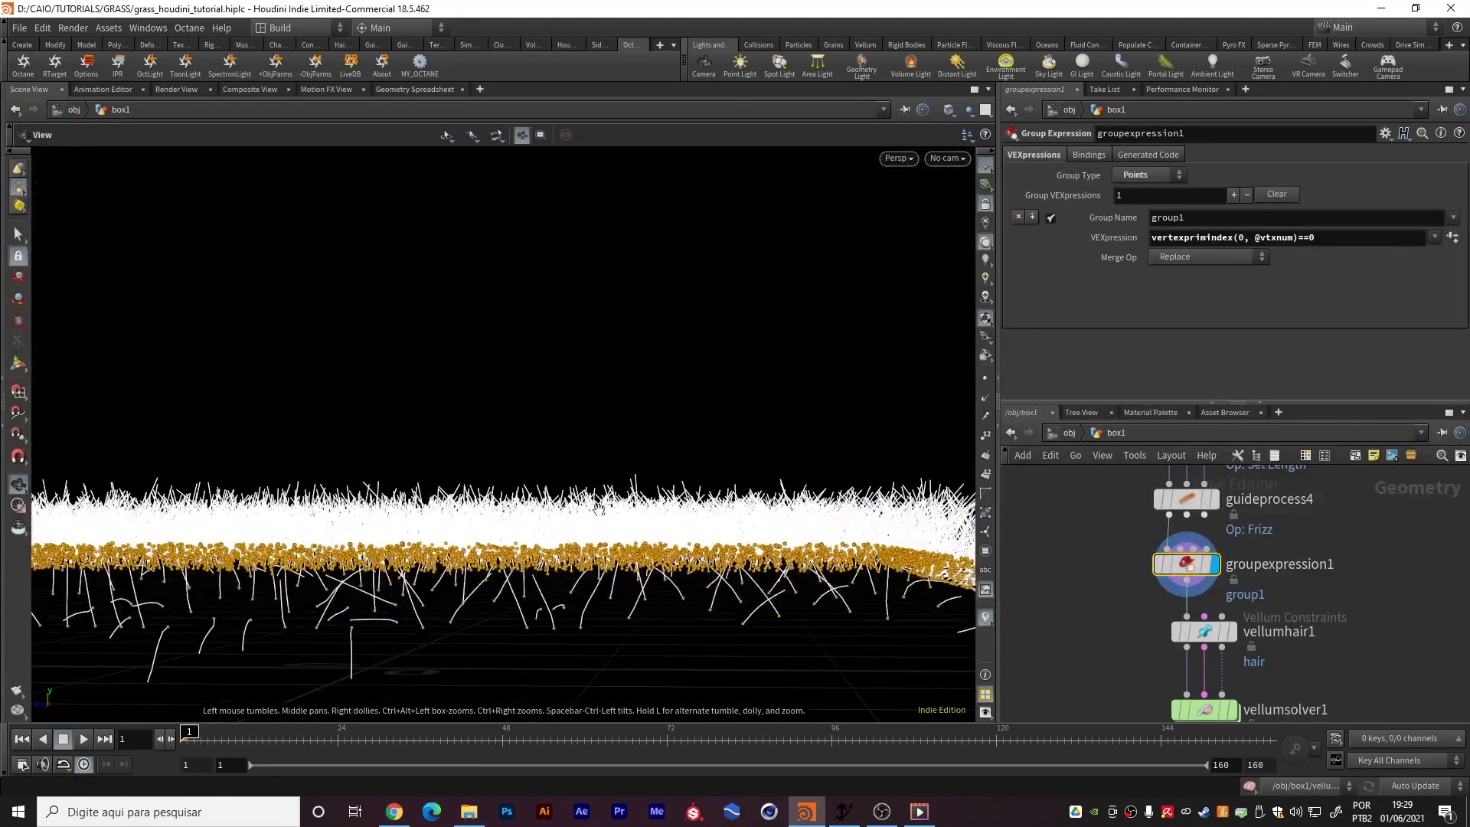
{"action": "key", "text": "Return"}
{"action": "left_click_drag", "start_coordinate": [373, 561], "coordinate": [384, 674]}
Rename the Group Expression's point group to pin
{"action": "left_click_drag", "start_coordinate": [1188, 215], "coordinate": [1082, 214]}
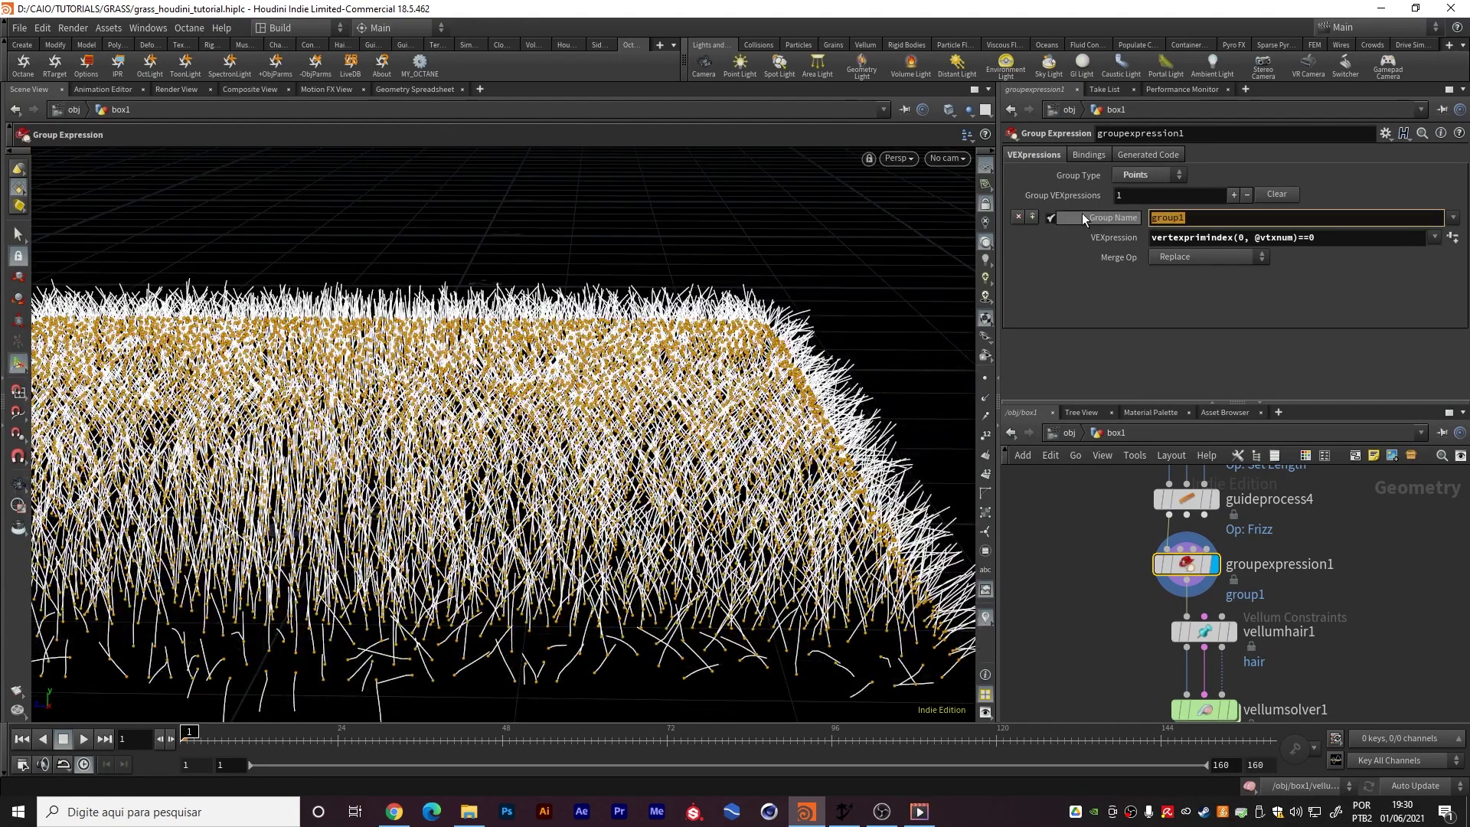
{"action": "type", "text": "pin"}
{"action": "key", "text": "Return"}
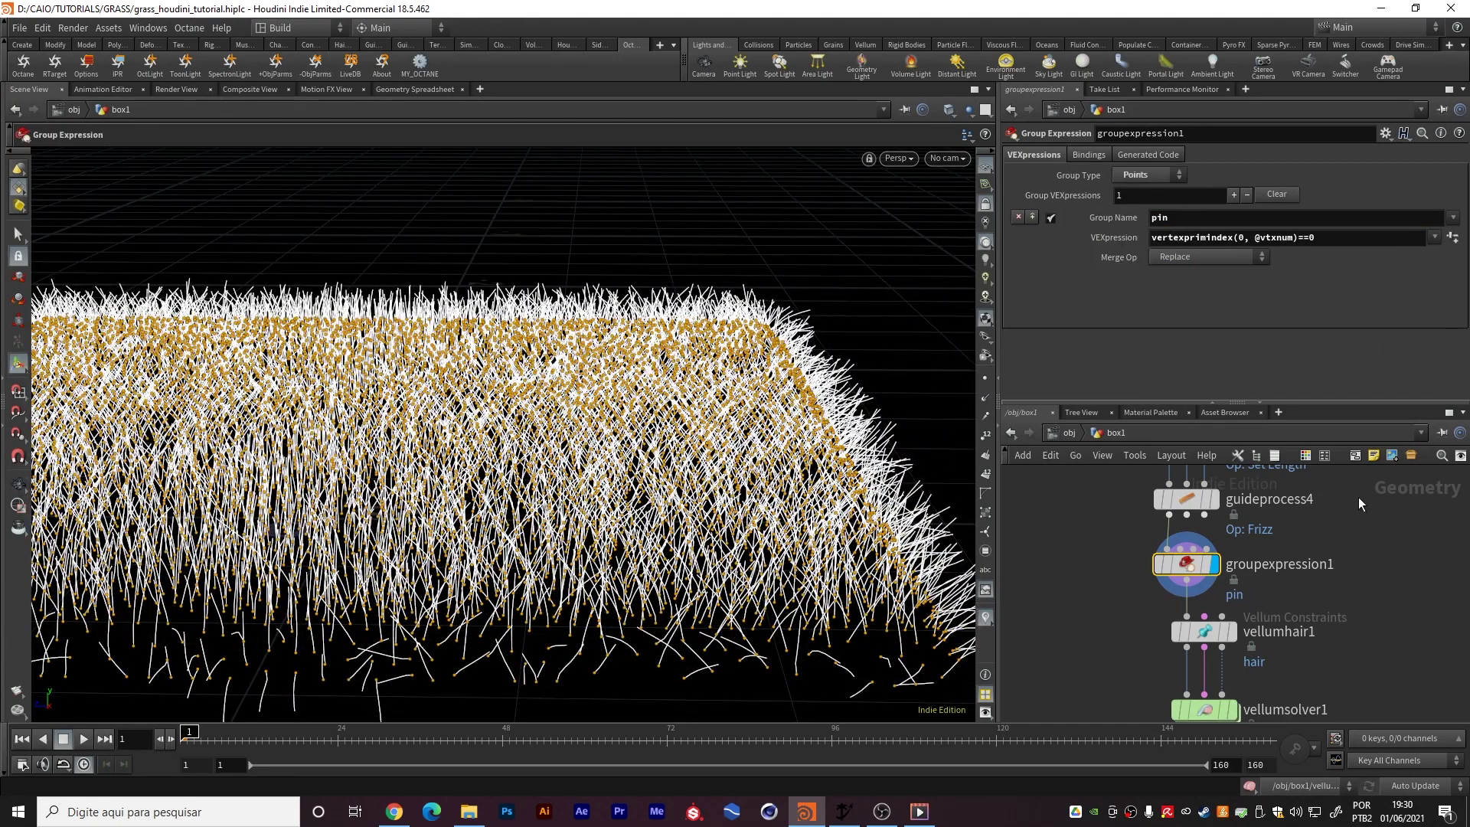
Display the Vellum hair node and set its Pin Points to the pin group
{"action": "scroll", "coordinate": [1332, 513], "scroll_direction": "down", "scroll_amount": 3}
{"action": "left_click", "coordinate": [1243, 522]}
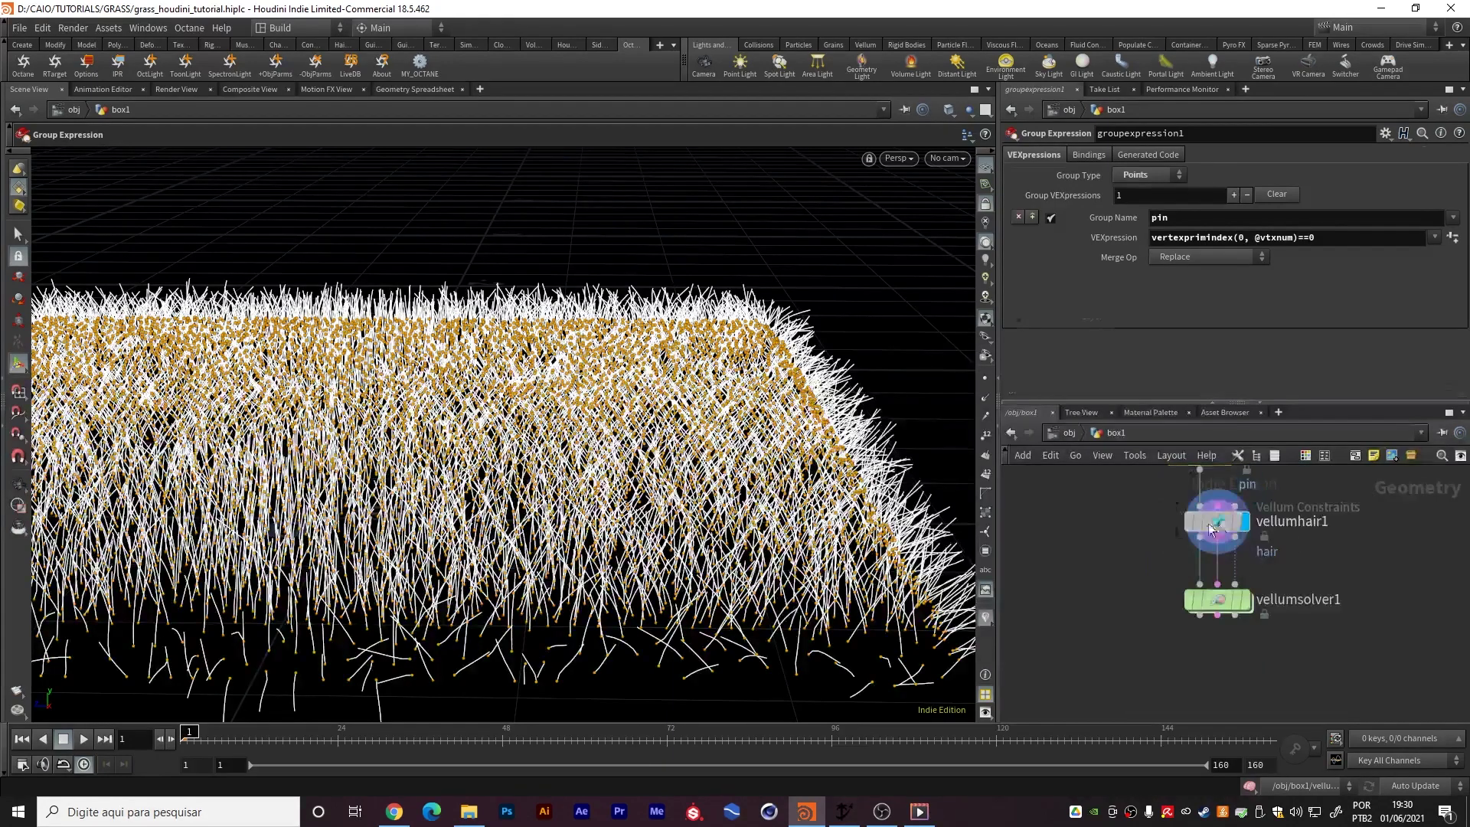
{"action": "scroll", "coordinate": [1295, 294], "scroll_direction": "down", "scroll_amount": 5}
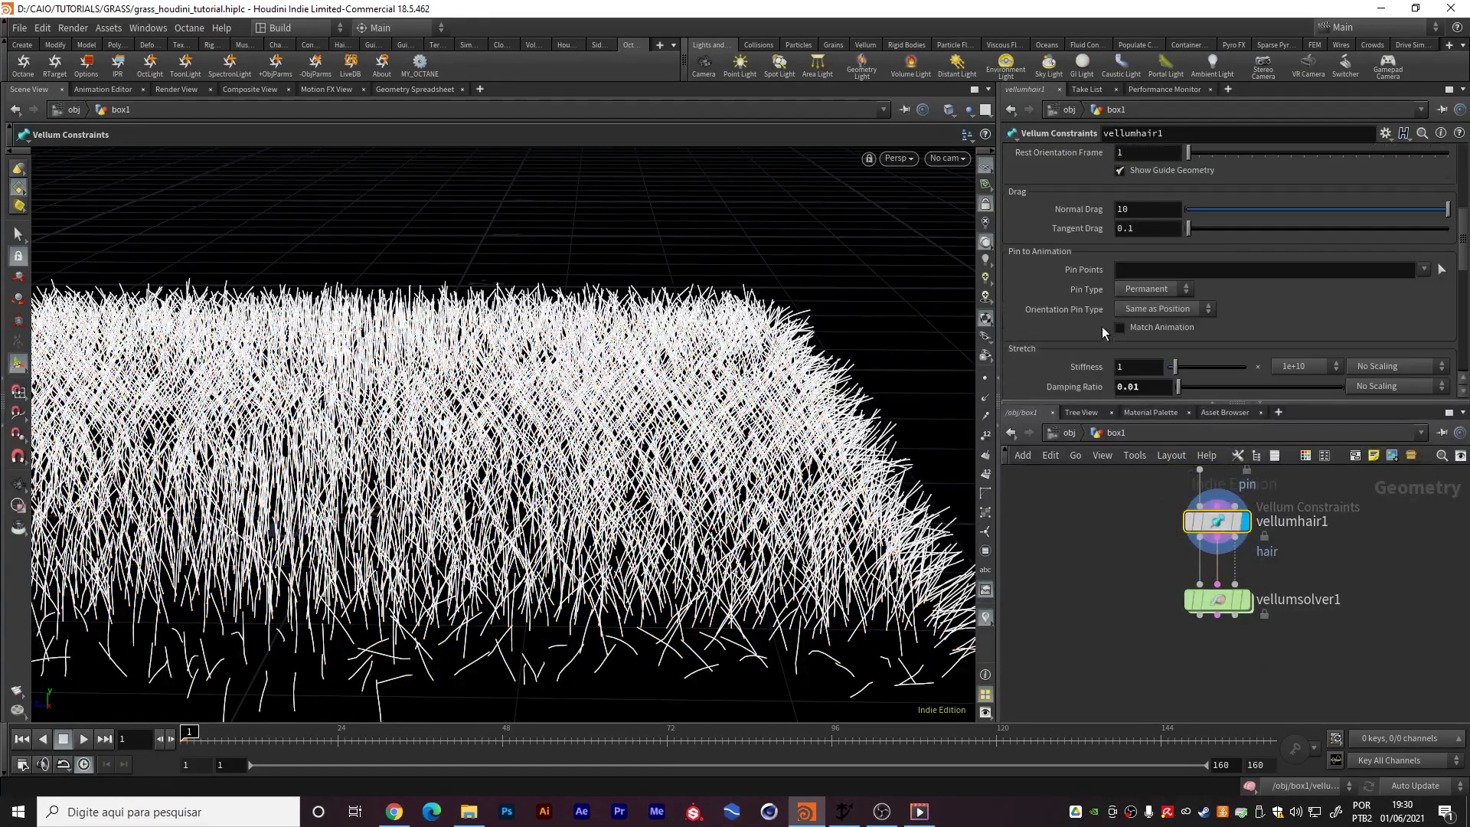
{"action": "left_click", "coordinate": [1423, 269]}
{"action": "left_click", "coordinate": [1347, 302]}
{"action": "scroll", "coordinate": [1101, 362], "scroll_direction": "down", "scroll_amount": 3}
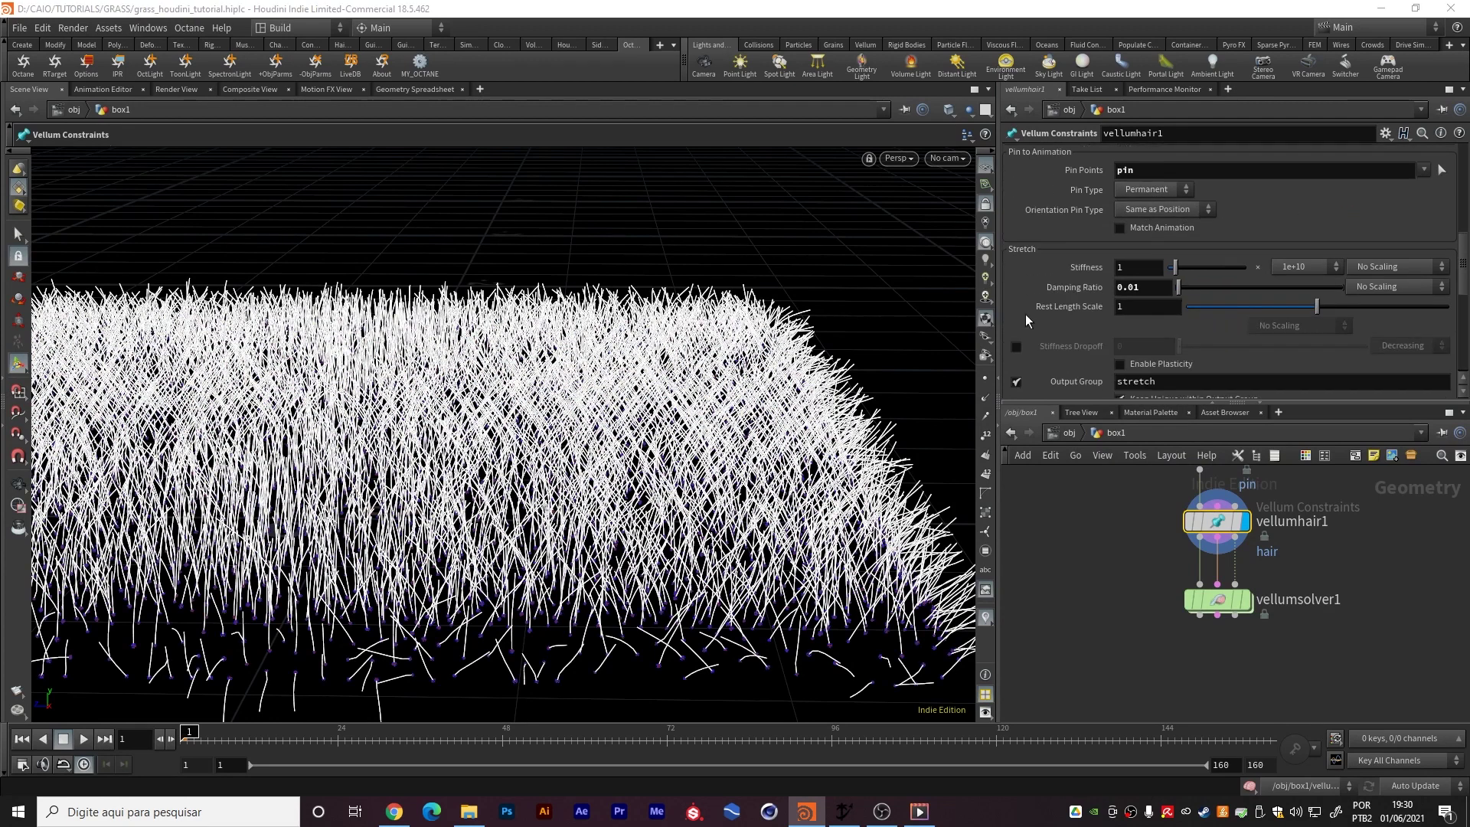
Display the Vellum Solver and play the simulation to test the pinned grass, returning to the first frame
{"action": "left_click", "coordinate": [1240, 586]}
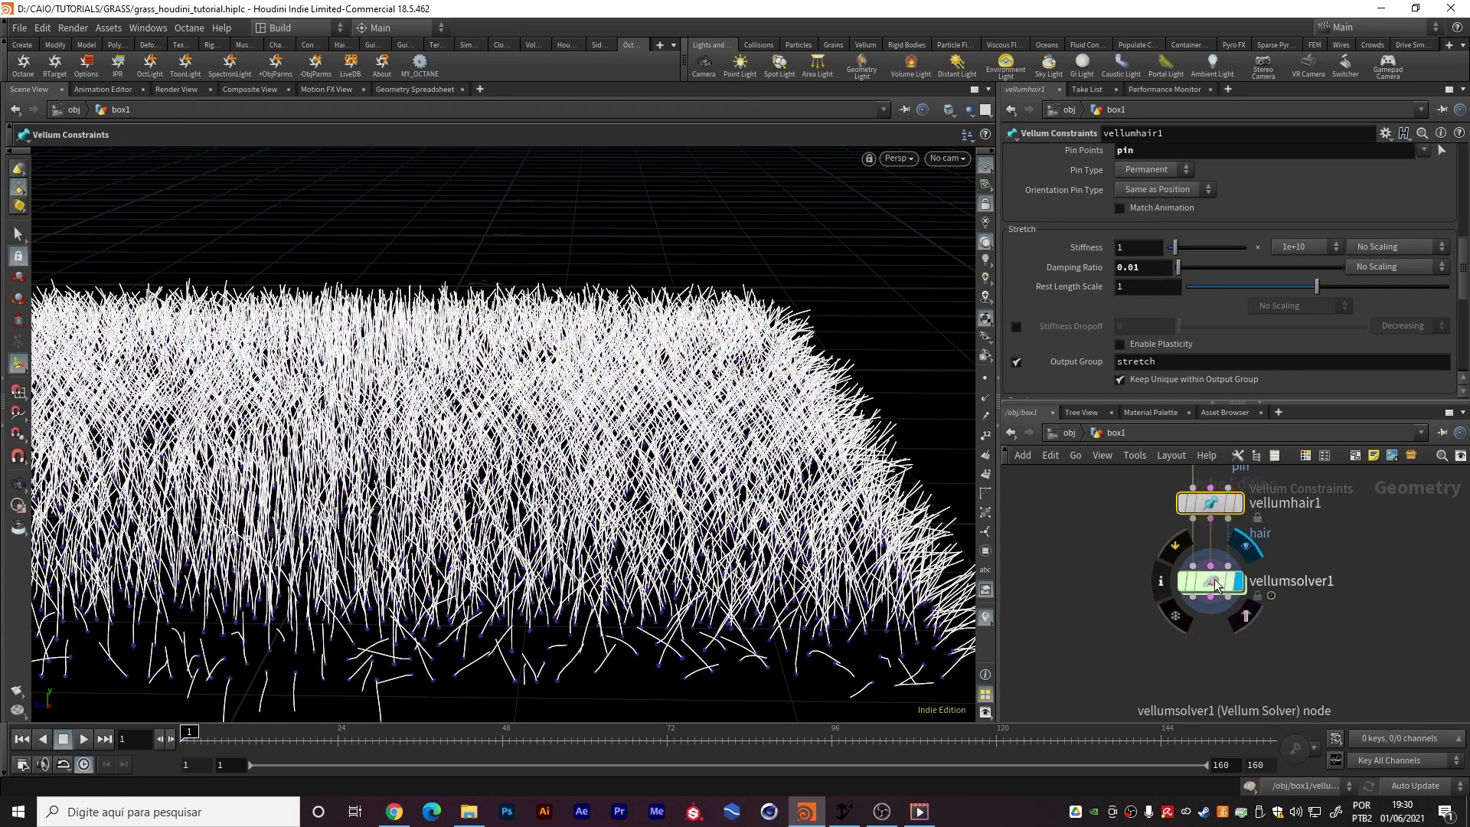
{"action": "left_click", "coordinate": [84, 738]}
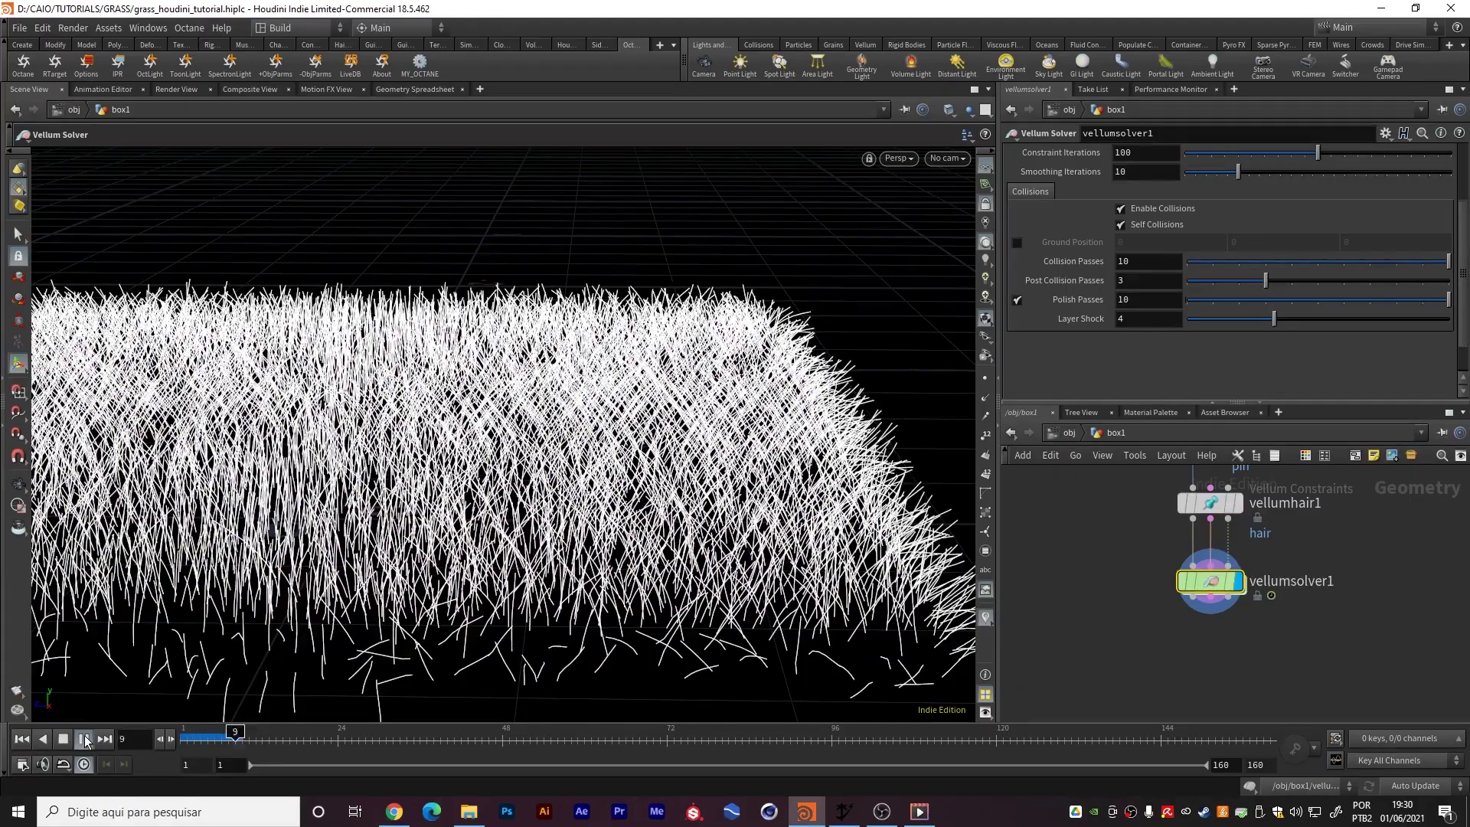
{"action": "key", "text": "Escape"}
{"action": "middle_click_drag", "start_coordinate": [306, 486], "coordinate": [492, 501]}
{"action": "scroll", "coordinate": [493, 501], "scroll_direction": "down", "scroll_amount": 3}
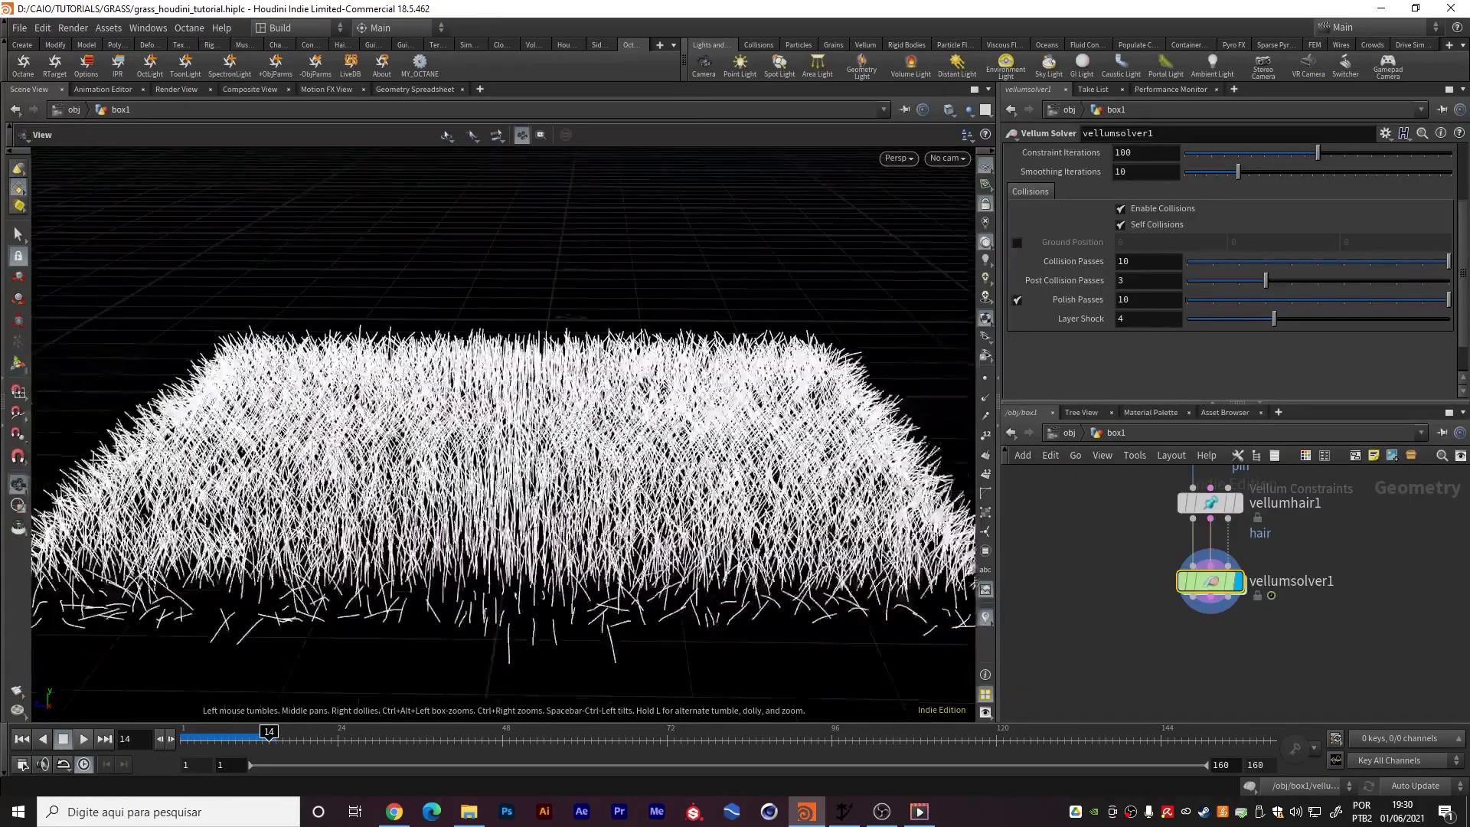
{"action": "left_click_drag", "start_coordinate": [492, 501], "coordinate": [437, 555]}
{"action": "left_click", "coordinate": [23, 739]}
Inspect the grass at the first frame and enter the Vellum Solver's inner forces network
{"action": "middle_click_drag", "start_coordinate": [644, 662], "coordinate": [592, 524]}
{"action": "scroll", "coordinate": [592, 525], "scroll_direction": "up", "scroll_amount": 2}
{"action": "left_click_drag", "start_coordinate": [591, 522], "coordinate": [624, 528]}
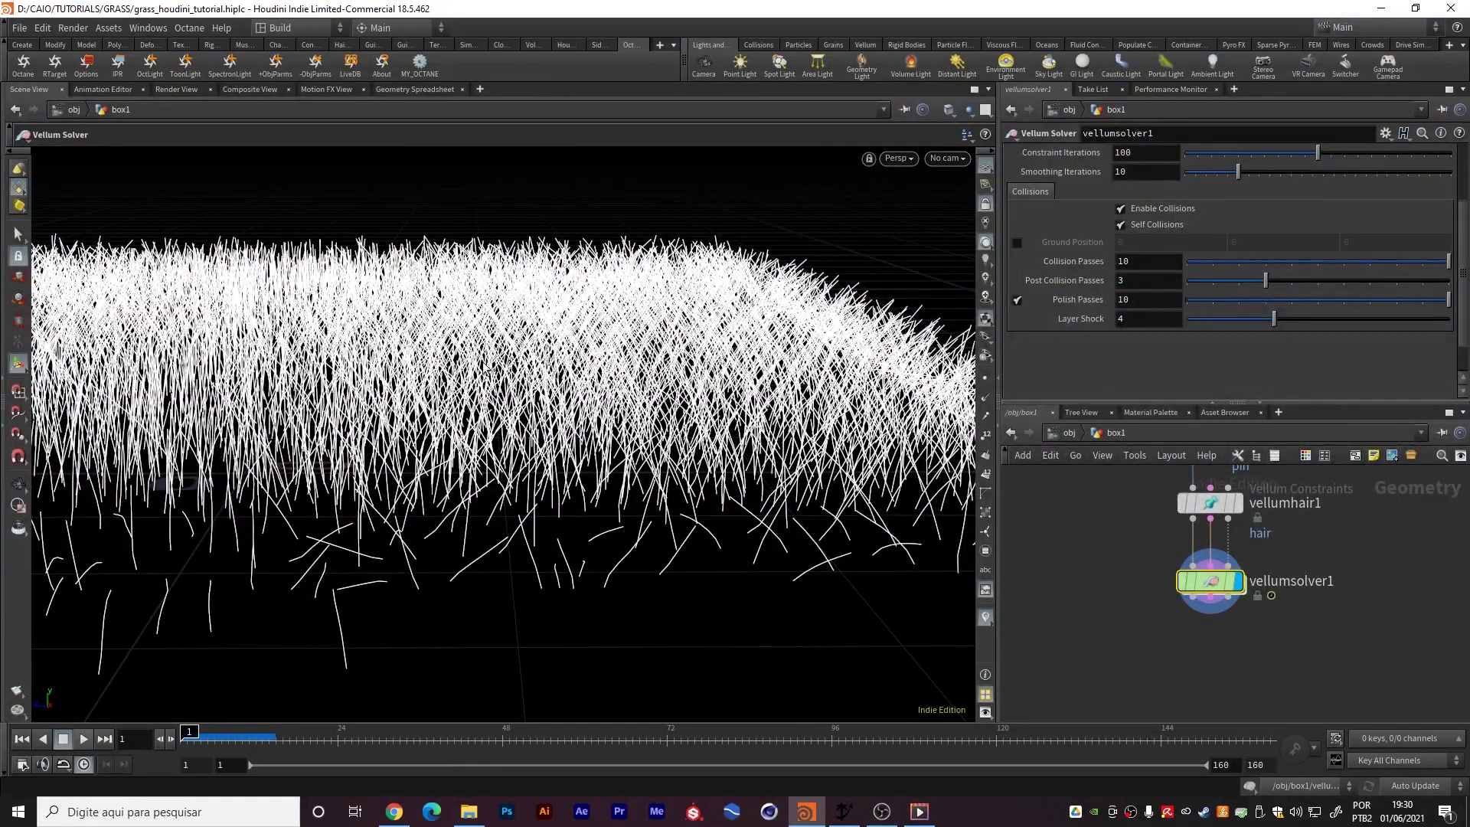
{"action": "scroll", "coordinate": [492, 367], "scroll_direction": "down", "scroll_amount": 1}
{"action": "scroll", "coordinate": [492, 368], "scroll_direction": "up", "scroll_amount": 4}
{"action": "left_click_drag", "start_coordinate": [492, 367], "coordinate": [406, 344], "text": "alt"}
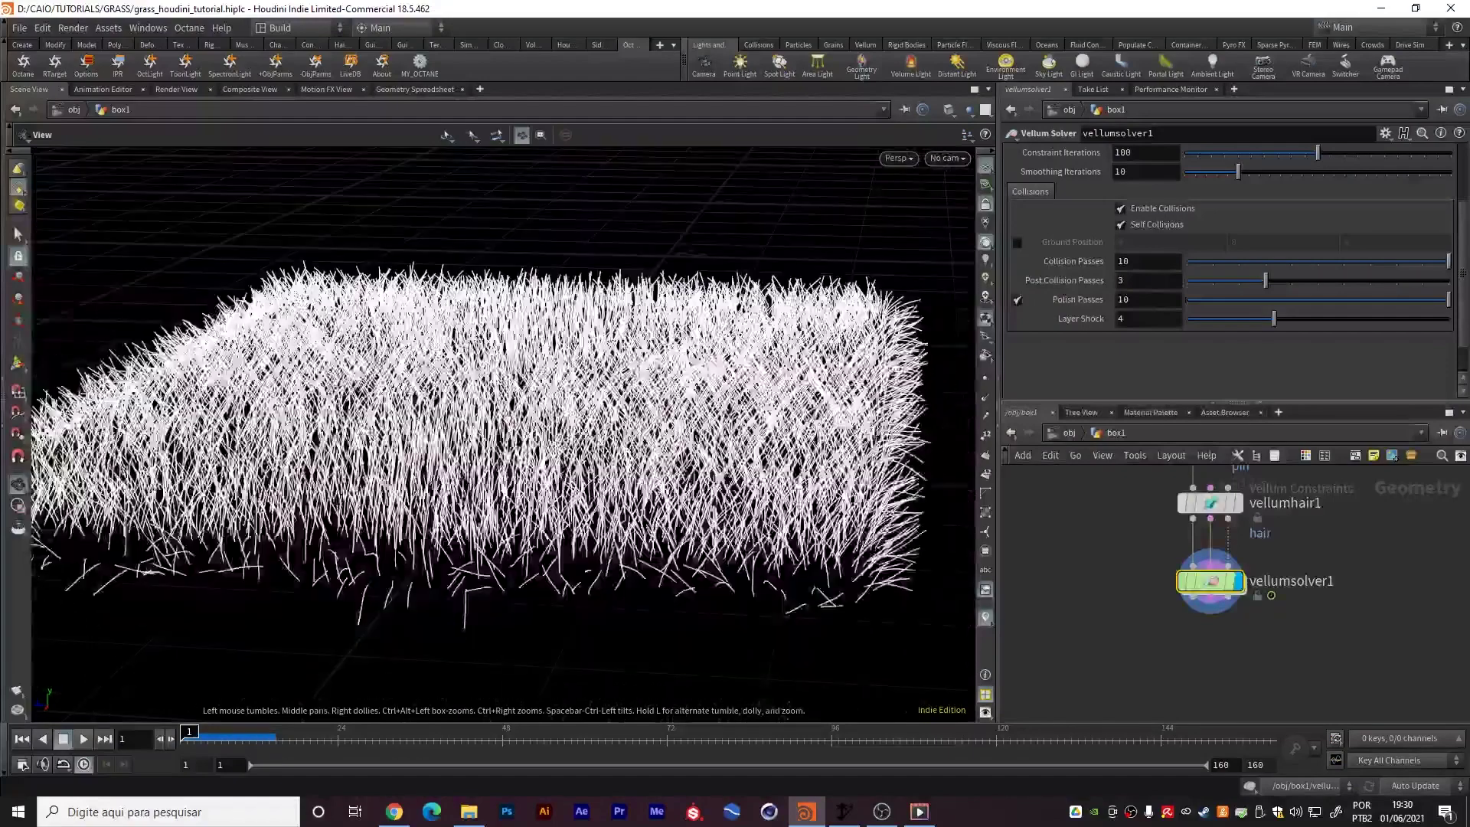
{"action": "double_click", "coordinate": [1212, 586]}
{"action": "middle_click_drag", "start_coordinate": [1079, 666], "coordinate": [1143, 593]}
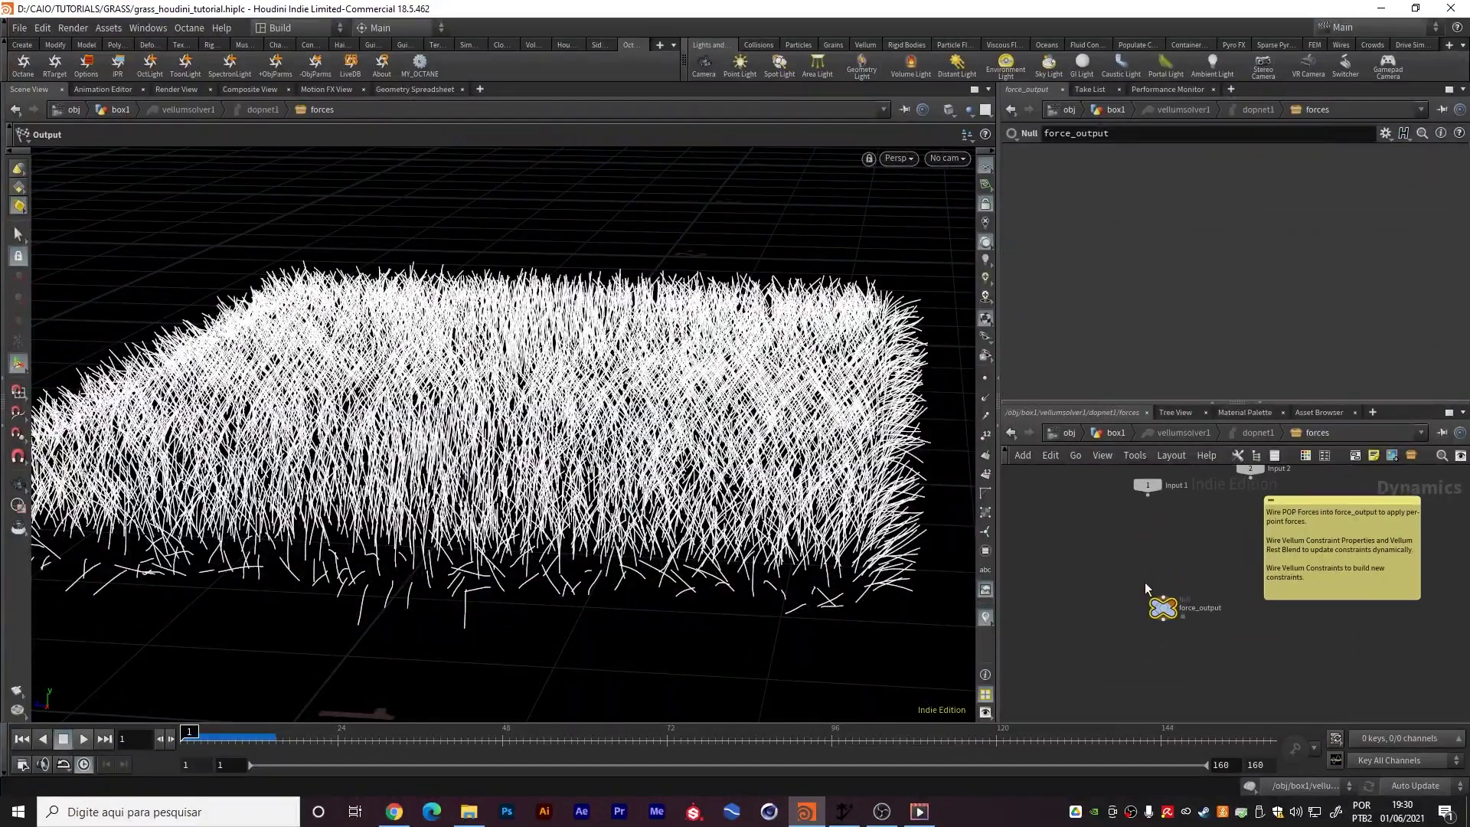
Add a POP Force node above force_output and wire its output into force_output
{"action": "scroll", "coordinate": [1146, 590], "scroll_direction": "up", "scroll_amount": 4}
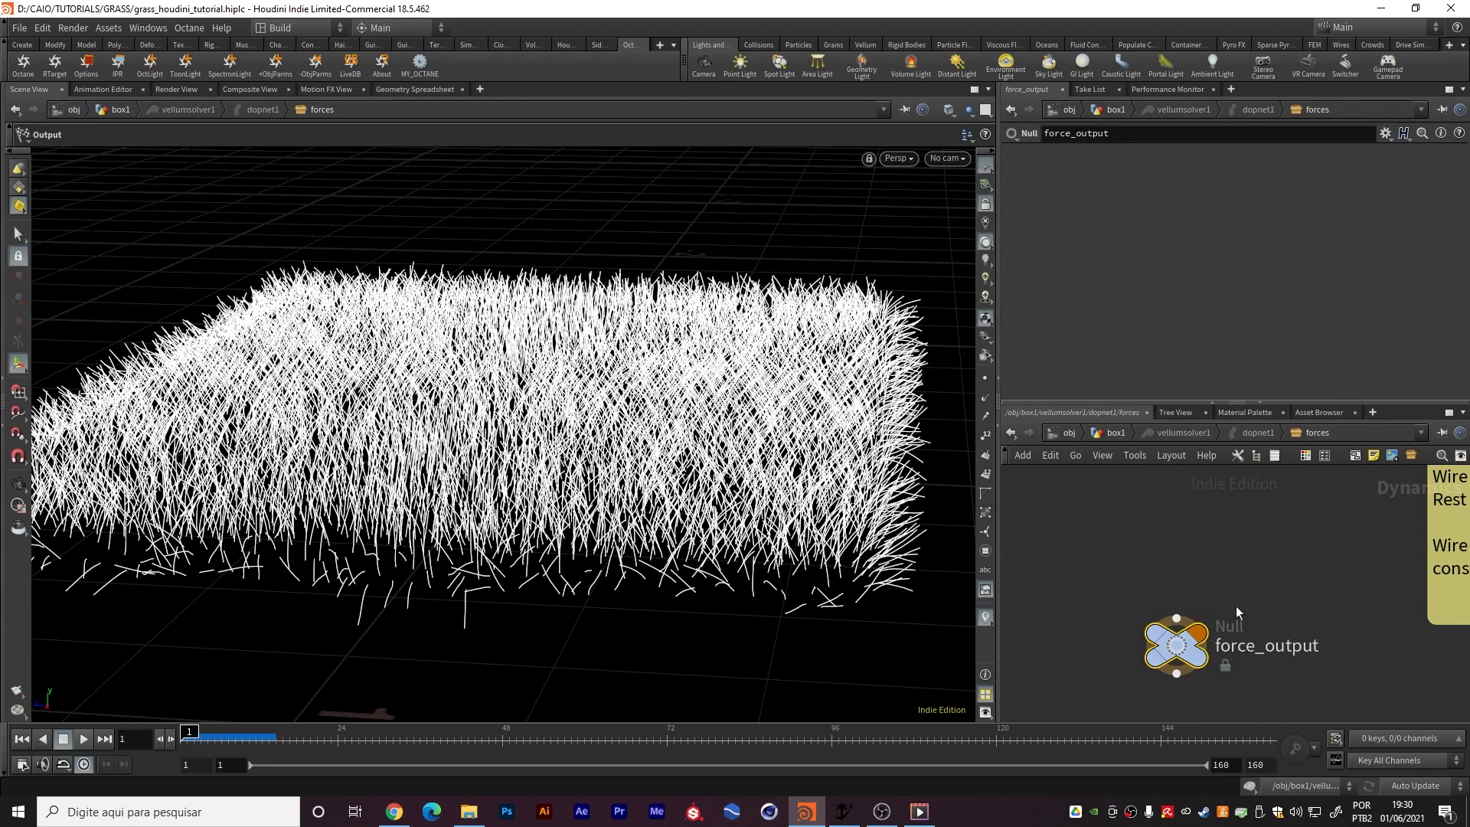
{"action": "middle_click_drag", "start_coordinate": [1201, 549], "coordinate": [1205, 593]}
{"action": "key", "text": "Tab"}
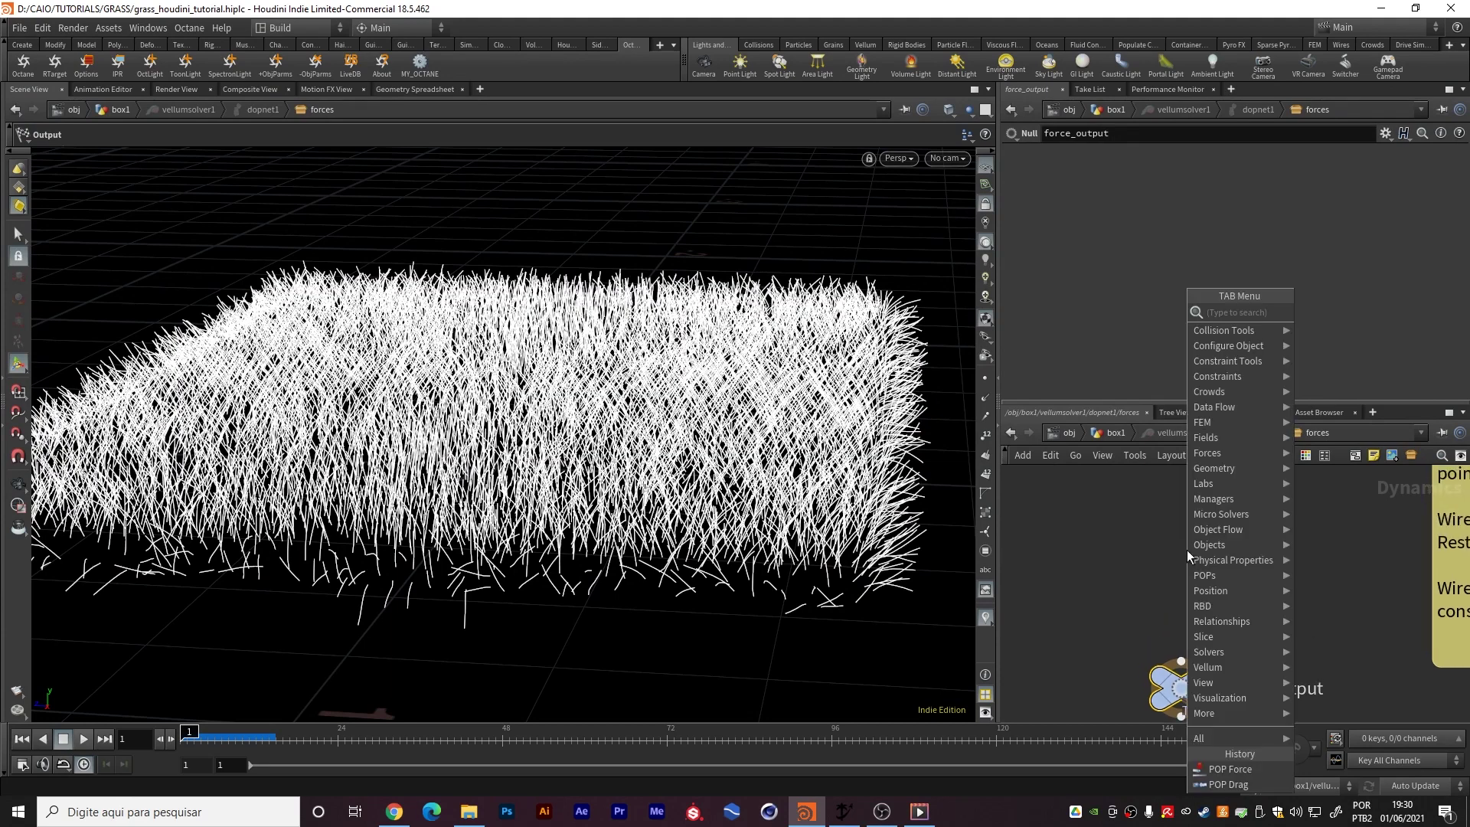
{"action": "type", "text": "pop forc"}
{"action": "key", "text": "Return"}
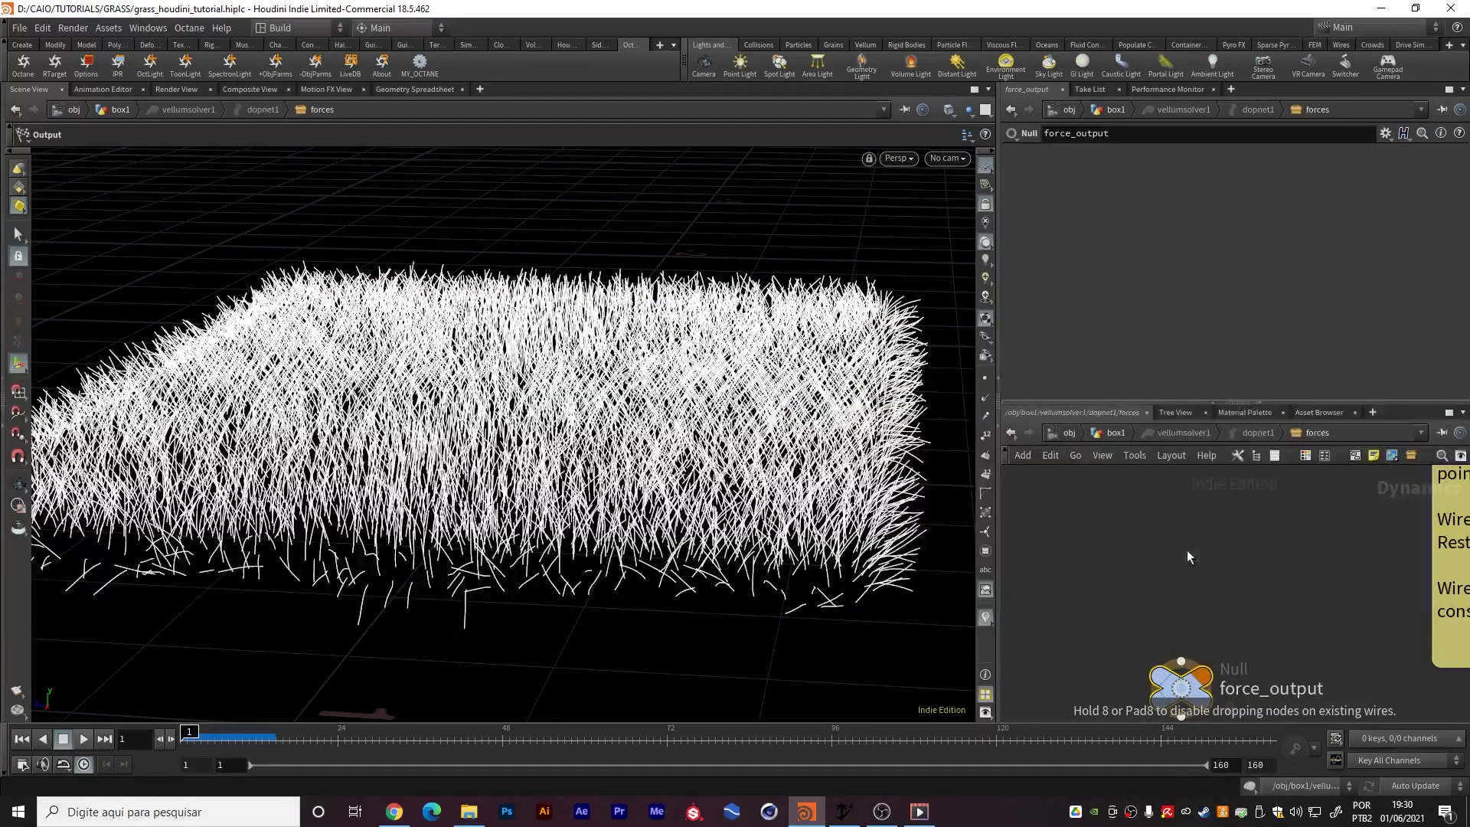
{"action": "left_click", "coordinate": [1187, 550]}
{"action": "left_click", "coordinate": [1182, 660]}
{"action": "left_click", "coordinate": [1179, 571]}
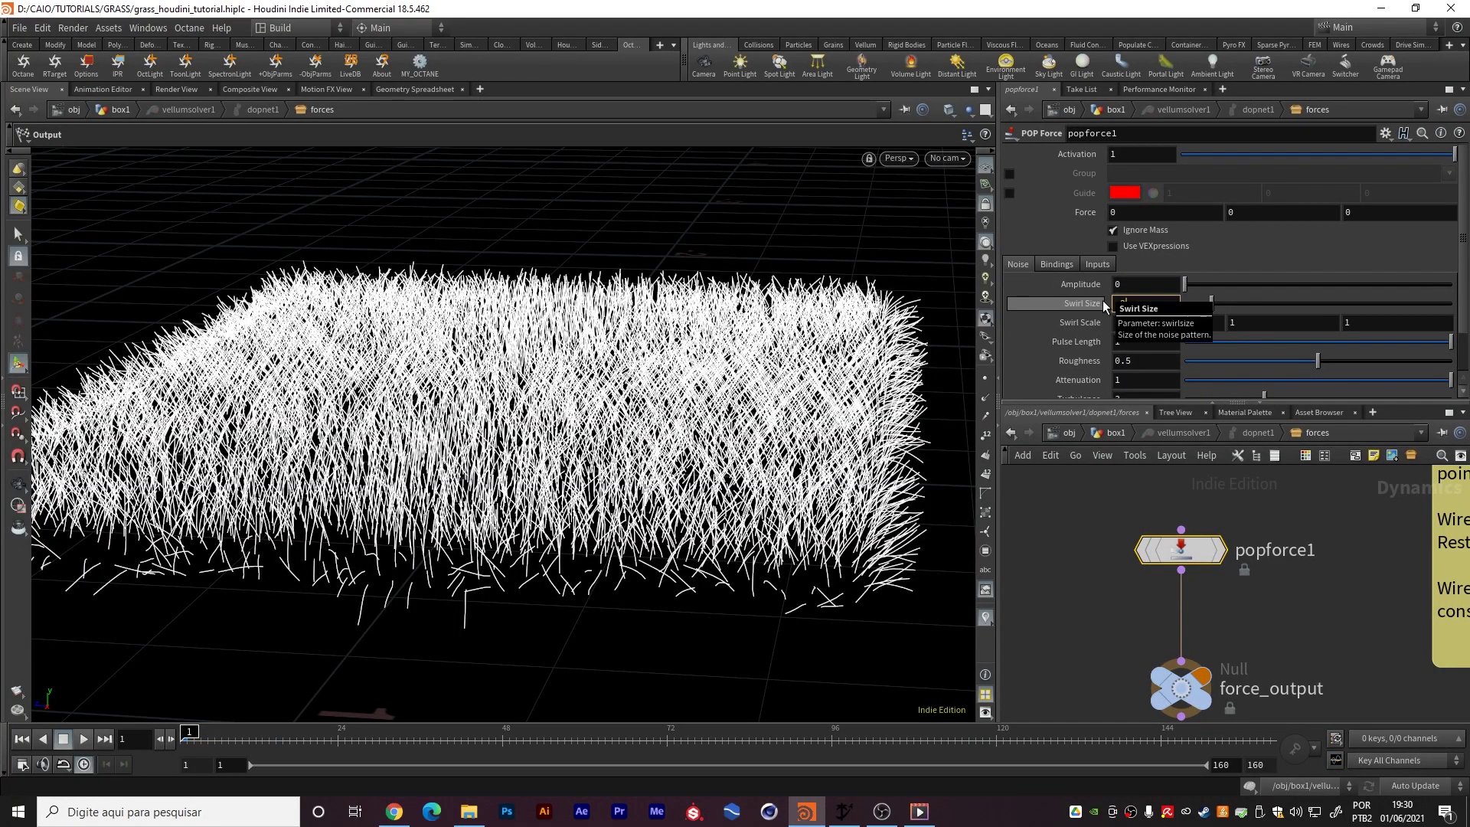
Set the POP Force noise to a Swirl Size of 0.2 and an Amplitude of 8
{"action": "type", "text": ".2"}
{"action": "key", "text": "Return"}
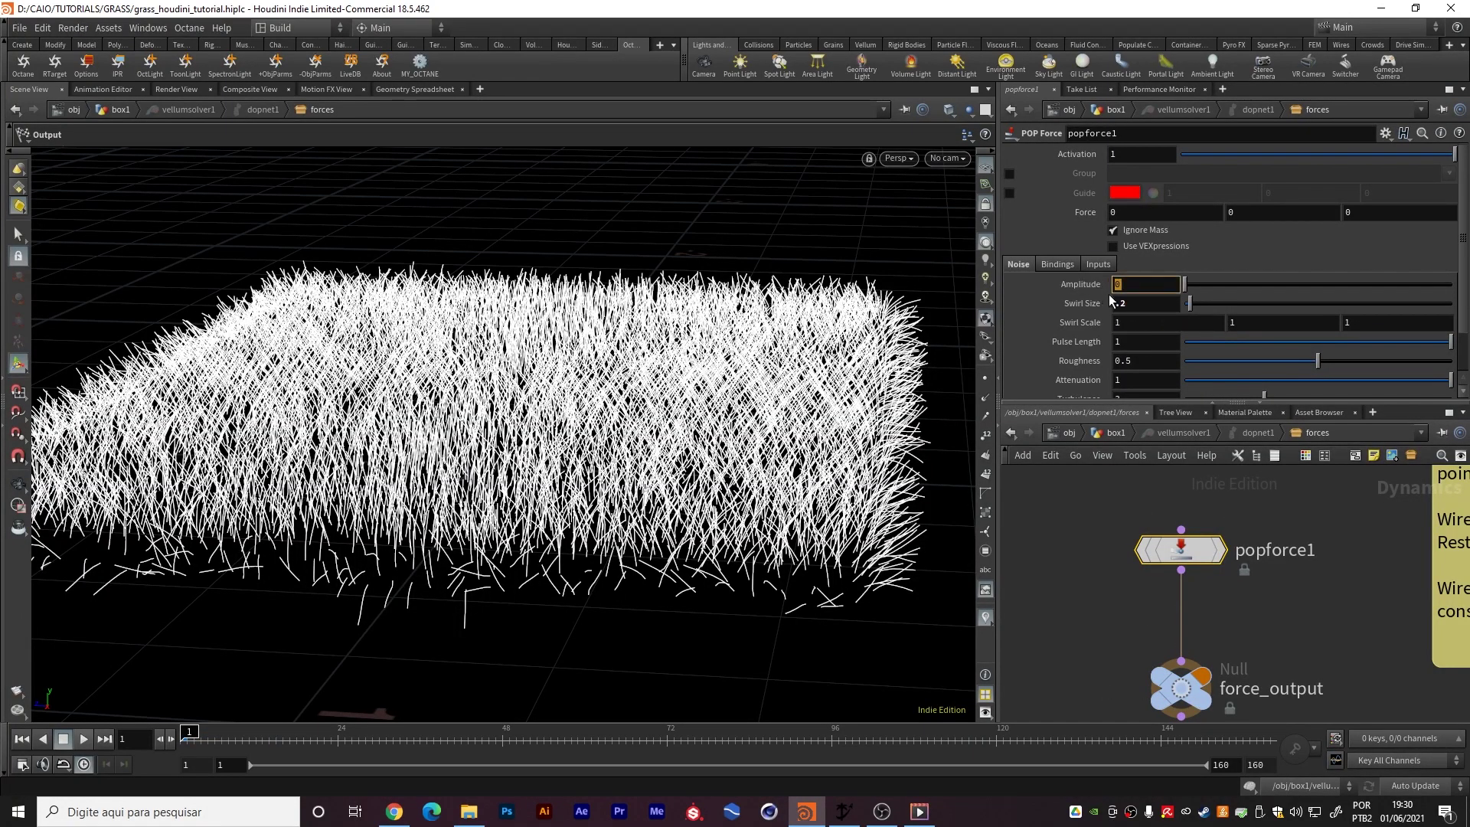
{"action": "type", "text": "8"}
{"action": "key", "text": "Return"}
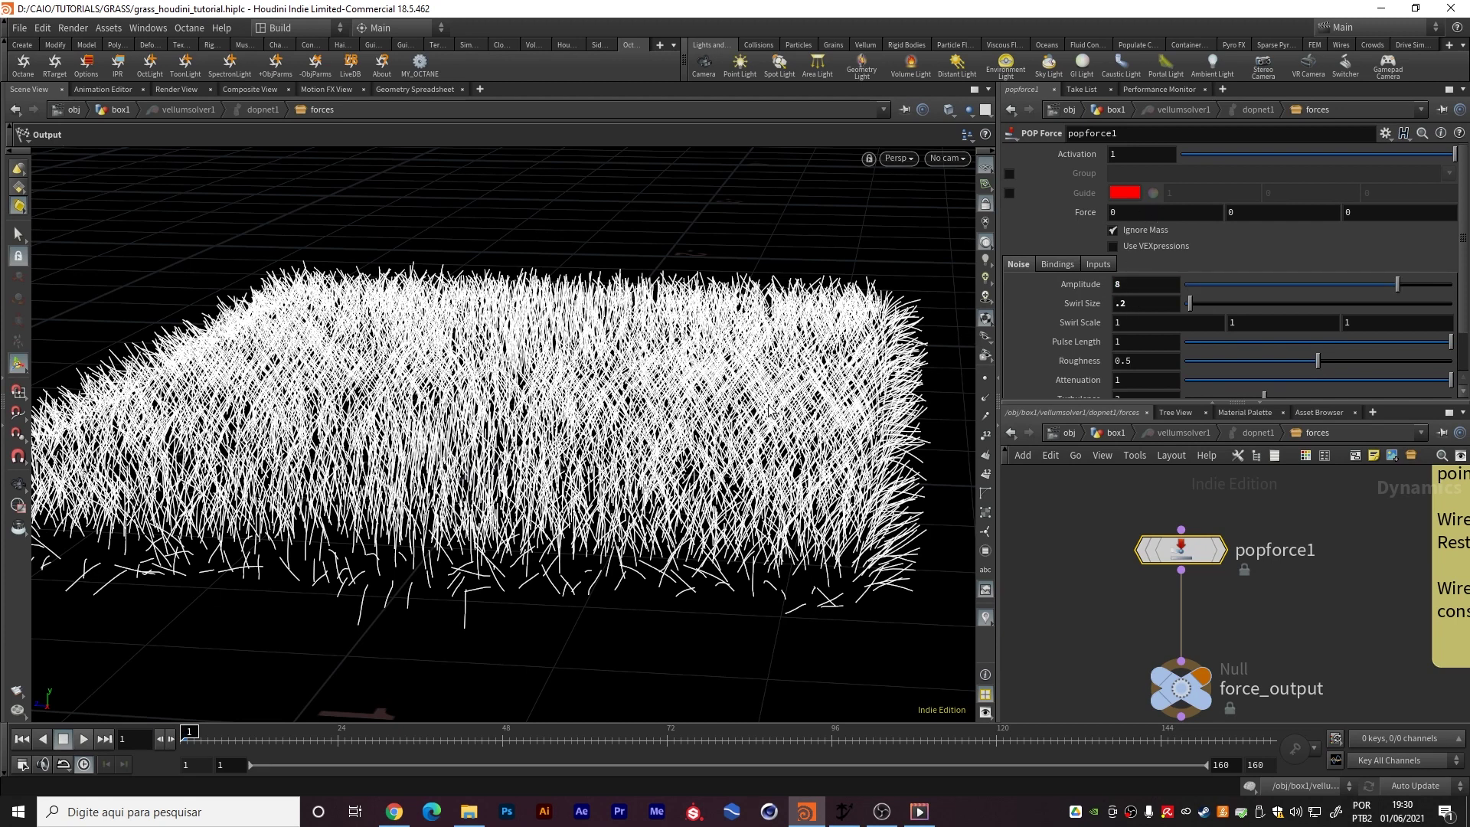
Set the POP Force's Z force component to 6 and return to the box1 network
{"action": "left_click", "coordinate": [1349, 212]}
{"action": "type", "text": "7"}
{"action": "key", "text": "BackSpace"}
{"action": "type", "text": "6"}
{"action": "key", "text": "Return"}
{"action": "left_click", "coordinate": [1115, 433]}
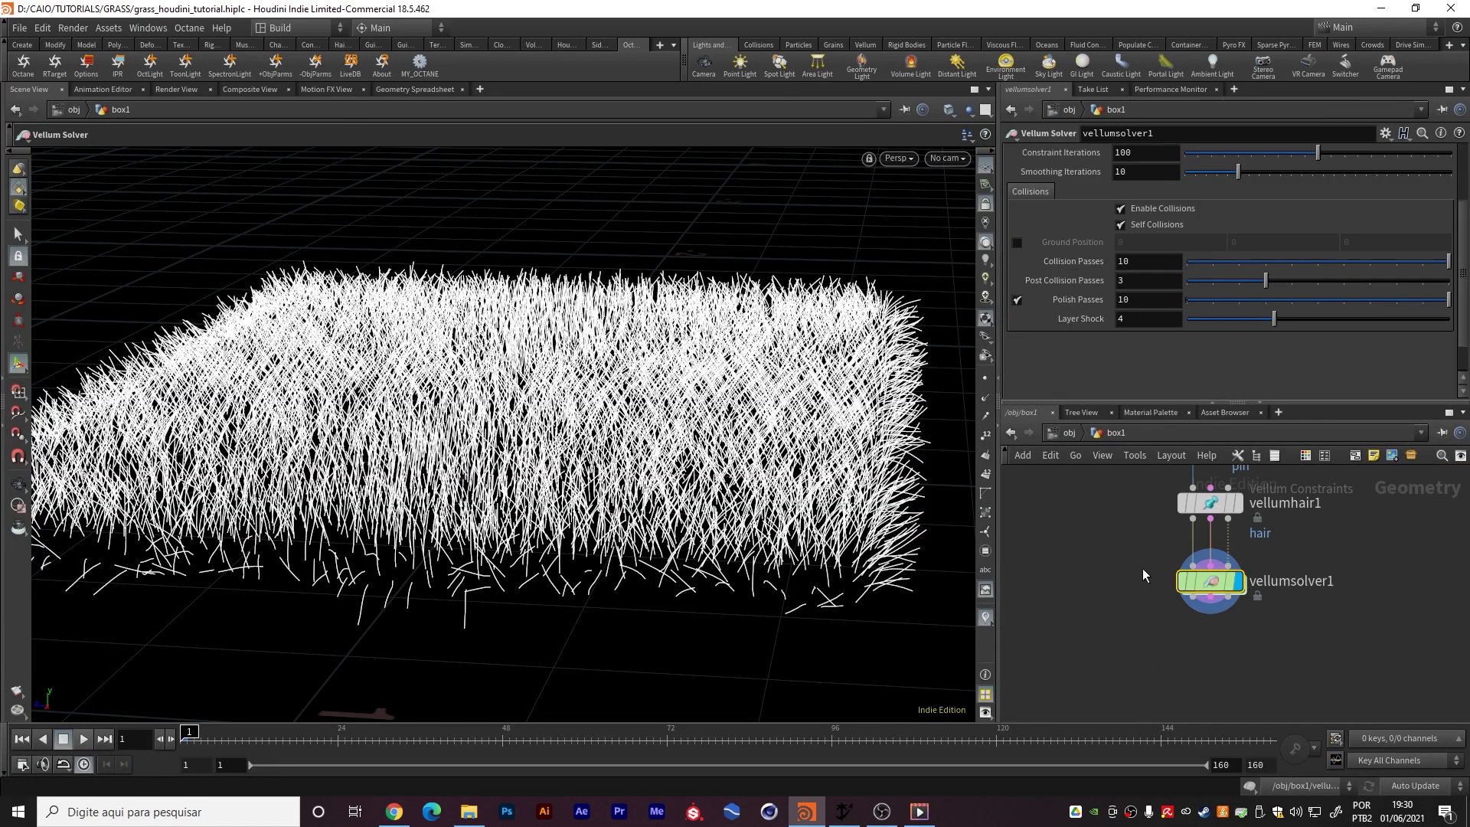
Play the Vellum simulation repeatedly to check how the force moves the grass, and return to the first frame
{"action": "left_click", "coordinate": [84, 739]}
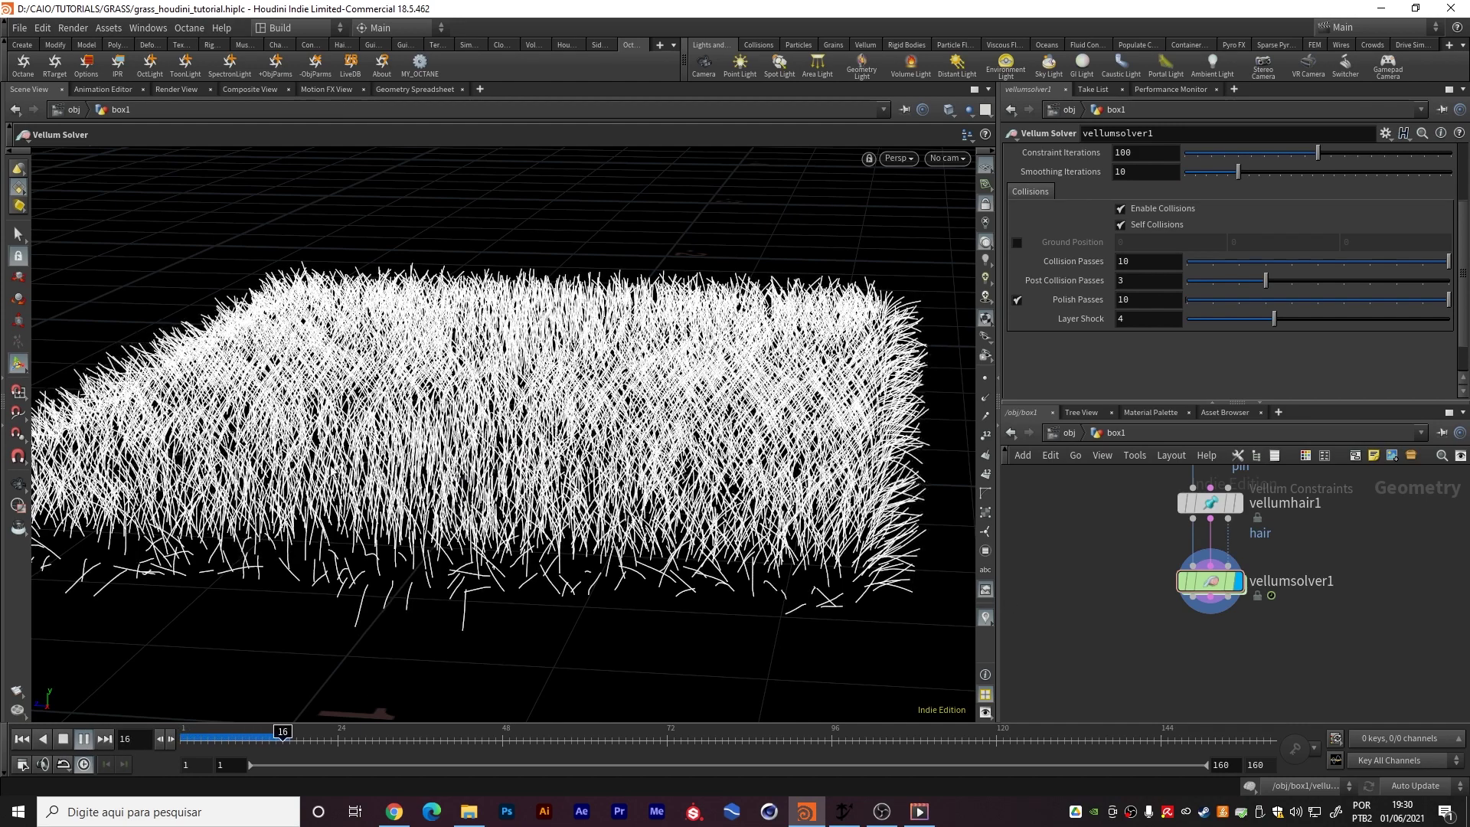
{"action": "key", "text": "Escape"}
{"action": "left_click_drag", "start_coordinate": [398, 459], "coordinate": [428, 490], "text": "alt"}
{"action": "left_click", "coordinate": [21, 739]}
{"action": "left_click", "coordinate": [84, 739]}
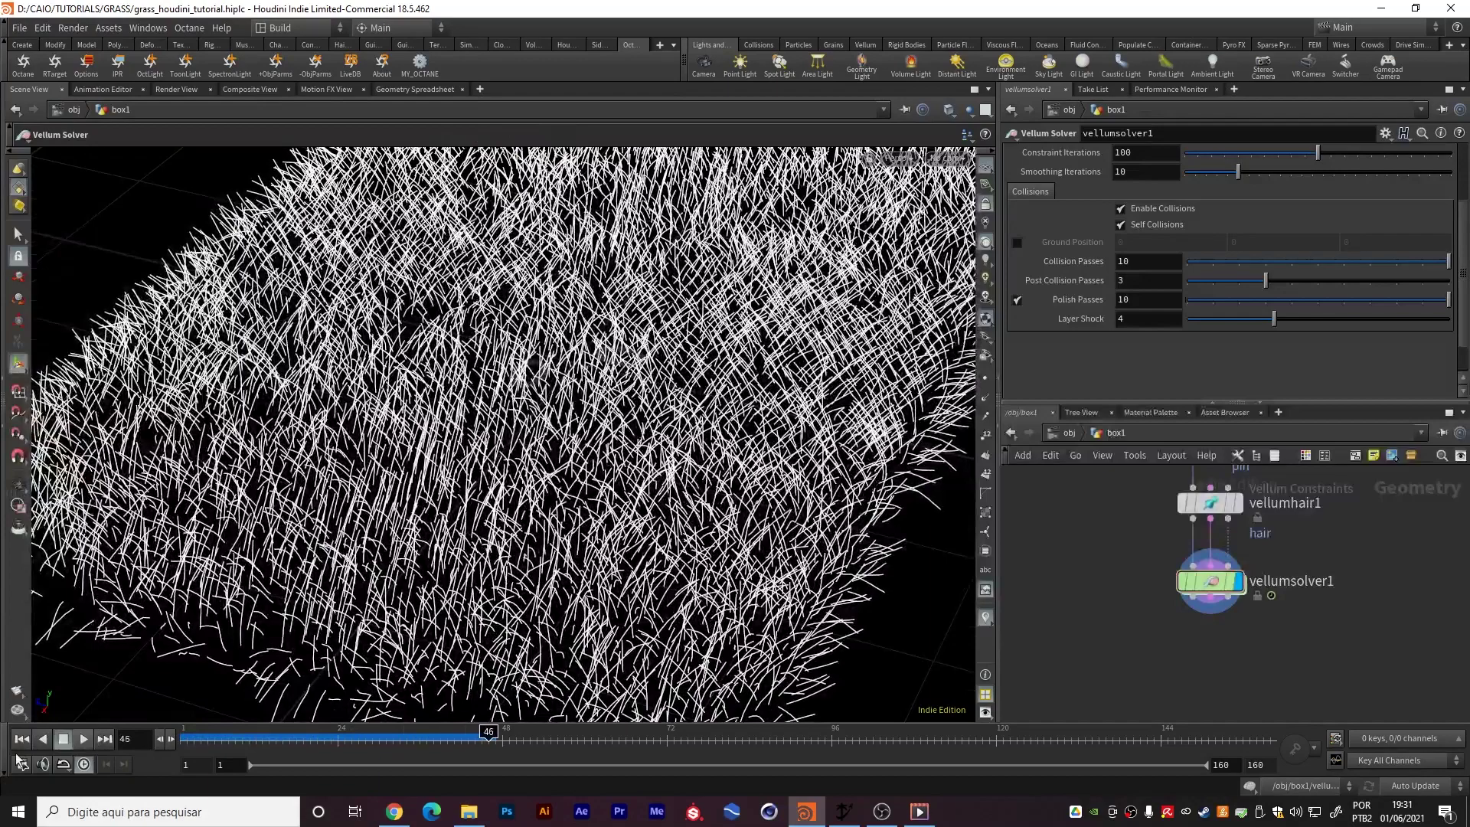
{"action": "left_click", "coordinate": [84, 739]}
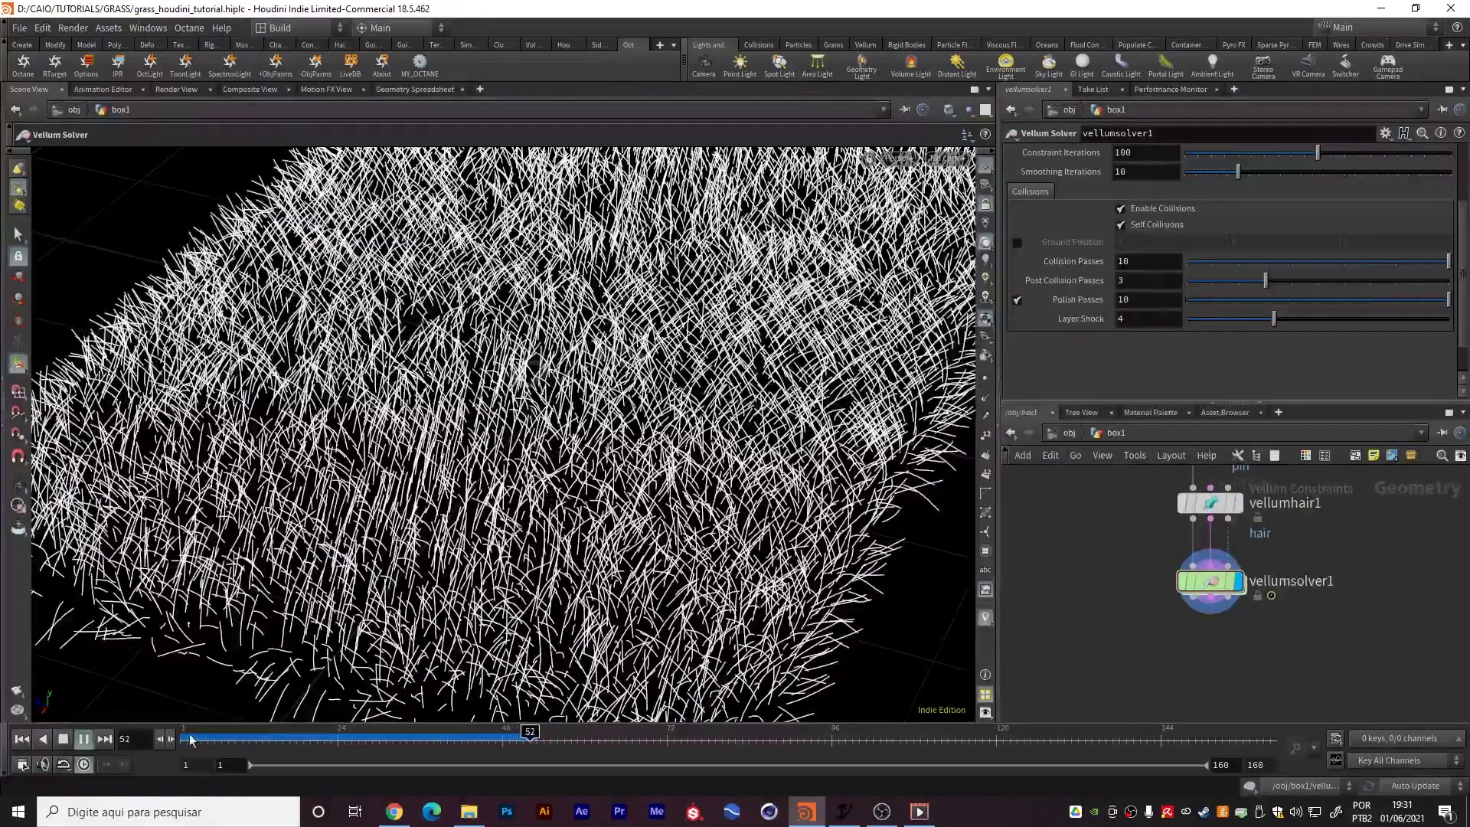
{"action": "left_click", "coordinate": [83, 745]}
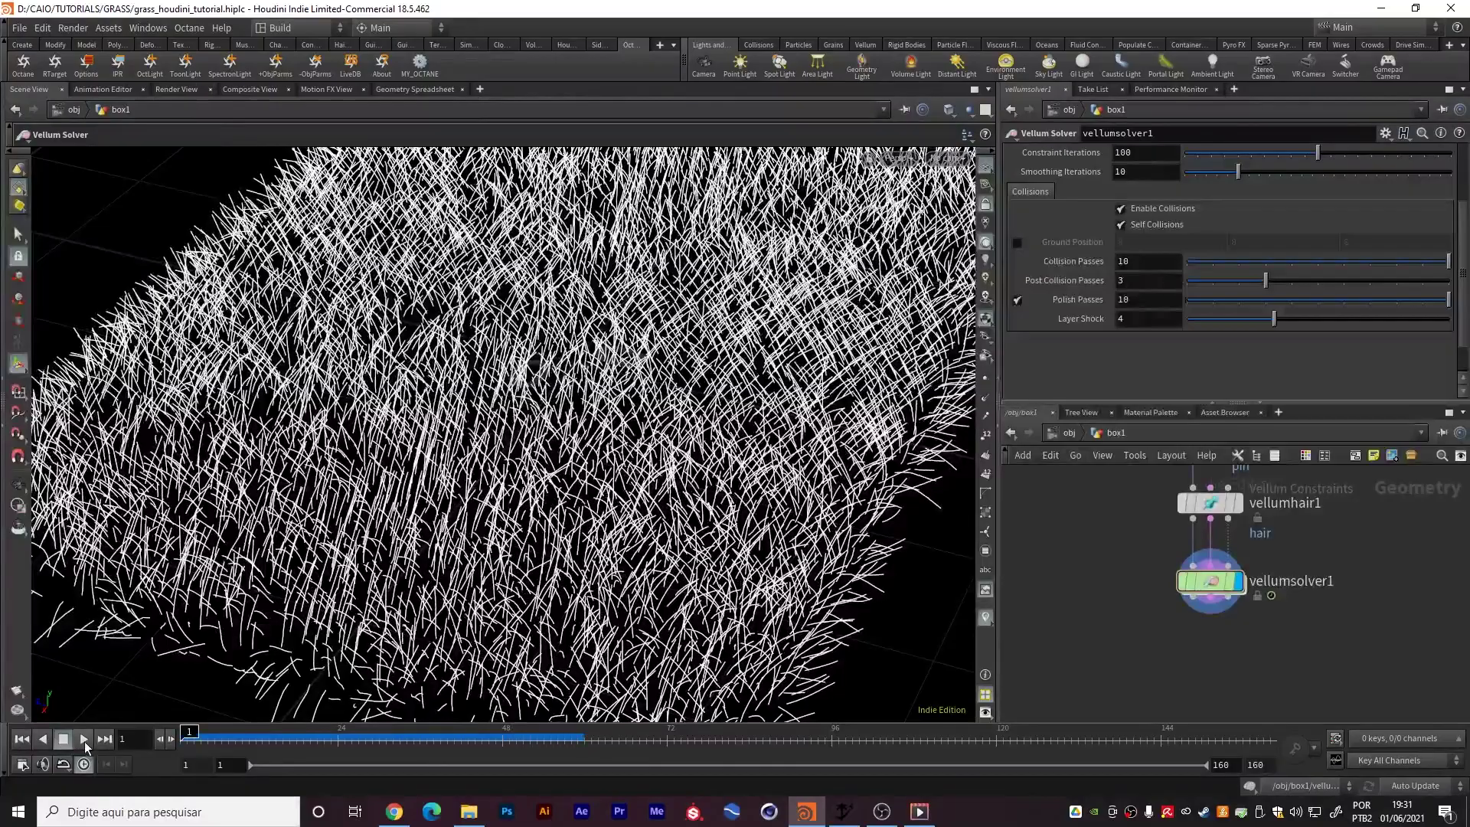
{"action": "left_click", "coordinate": [85, 743]}
{"action": "left_click", "coordinate": [85, 742]}
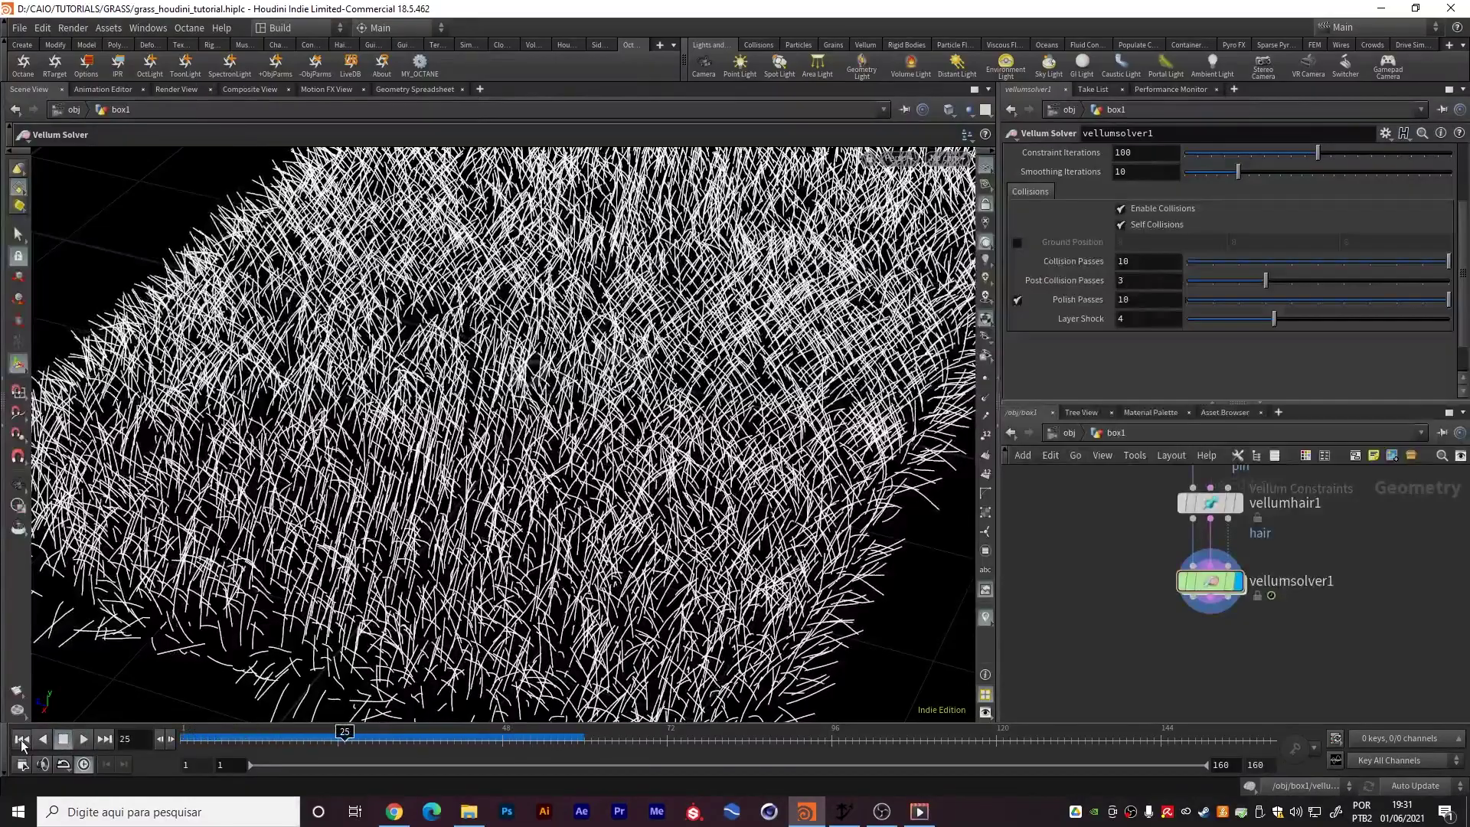
{"action": "left_click", "coordinate": [21, 744]}
Add a Resample node fed by vellumsolver1's first output
{"action": "left_click_drag", "start_coordinate": [475, 413], "coordinate": [589, 397], "text": "alt"}
{"action": "left_click_drag", "start_coordinate": [588, 453], "coordinate": [570, 344], "text": "alt"}
{"action": "scroll", "coordinate": [474, 459], "scroll_direction": "down", "scroll_amount": 3}
{"action": "scroll", "coordinate": [517, 387], "scroll_direction": "up", "scroll_amount": 5}
{"action": "left_click", "coordinate": [1193, 597]}
{"action": "middle_click_drag", "start_coordinate": [1211, 649], "coordinate": [1195, 608]}
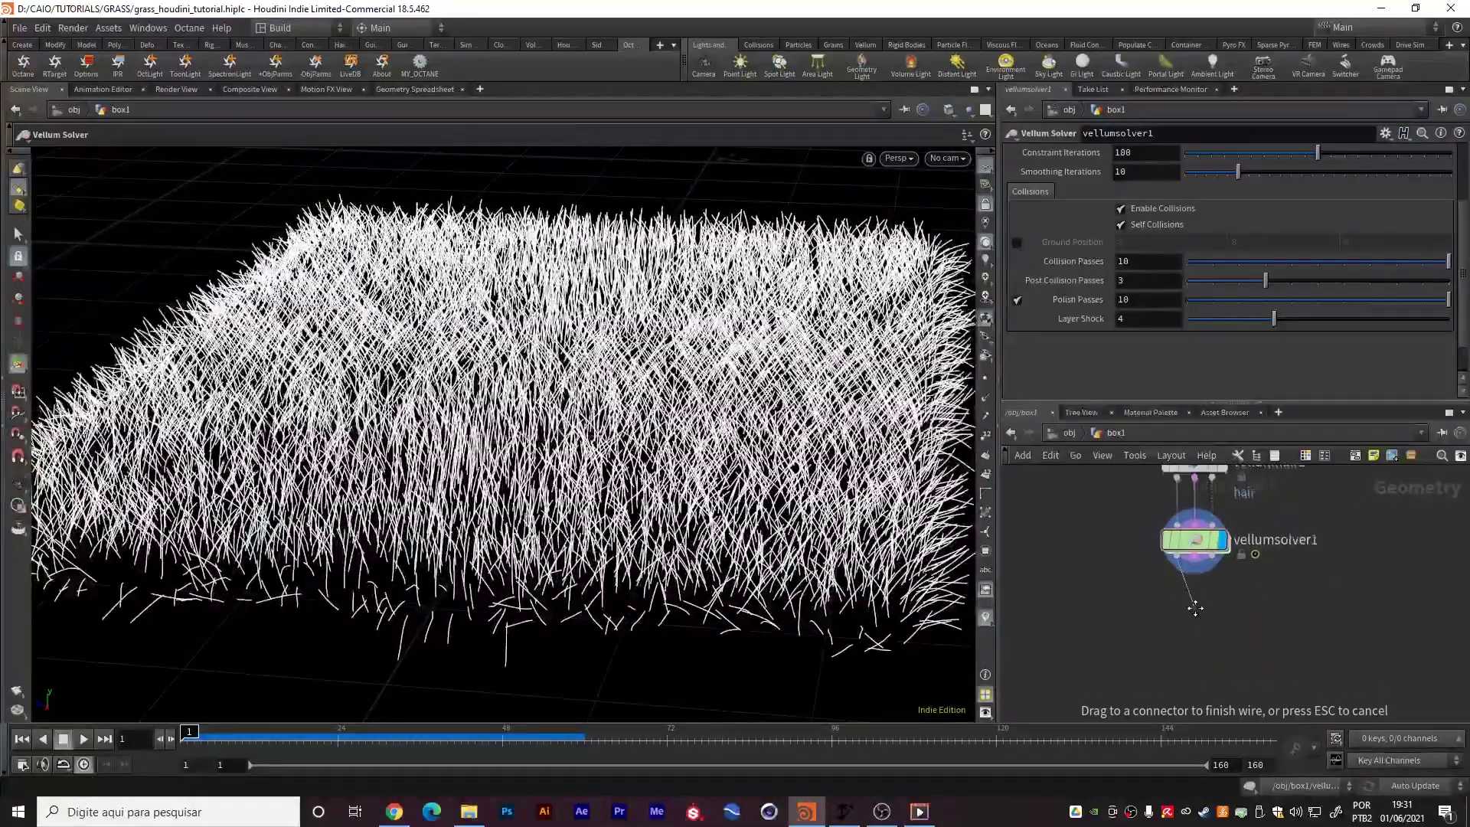
{"action": "key", "text": "Tab"}
{"action": "type", "text": "resam"}
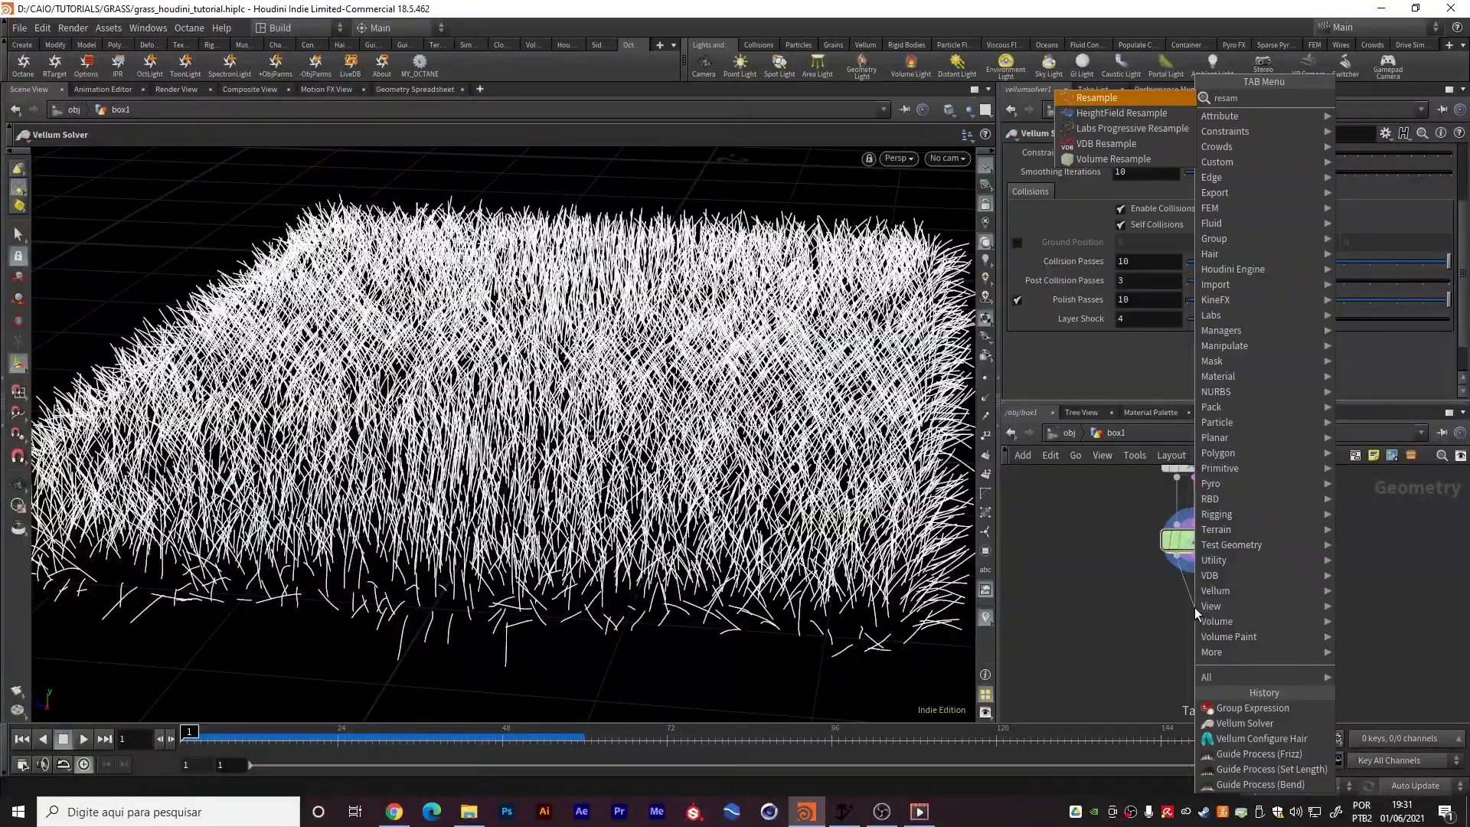
{"action": "key", "text": "Return"}
{"action": "left_click", "coordinate": [1194, 608]}
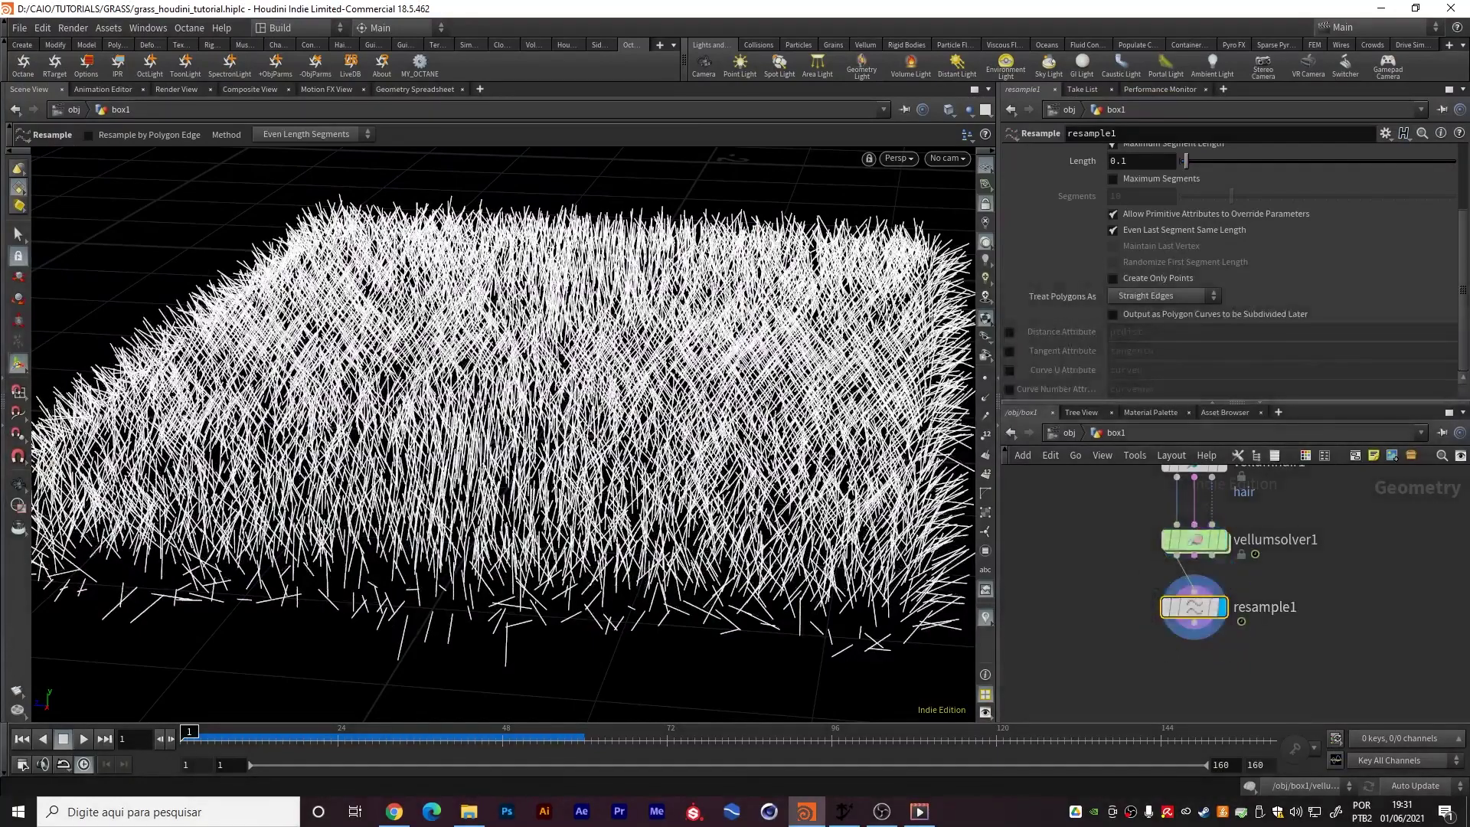
Set the Resample segment Length to 0.008 and enable its Curve U Attribute output as curveu
{"action": "left_click_drag", "start_coordinate": [595, 425], "coordinate": [406, 578], "text": "alt"}
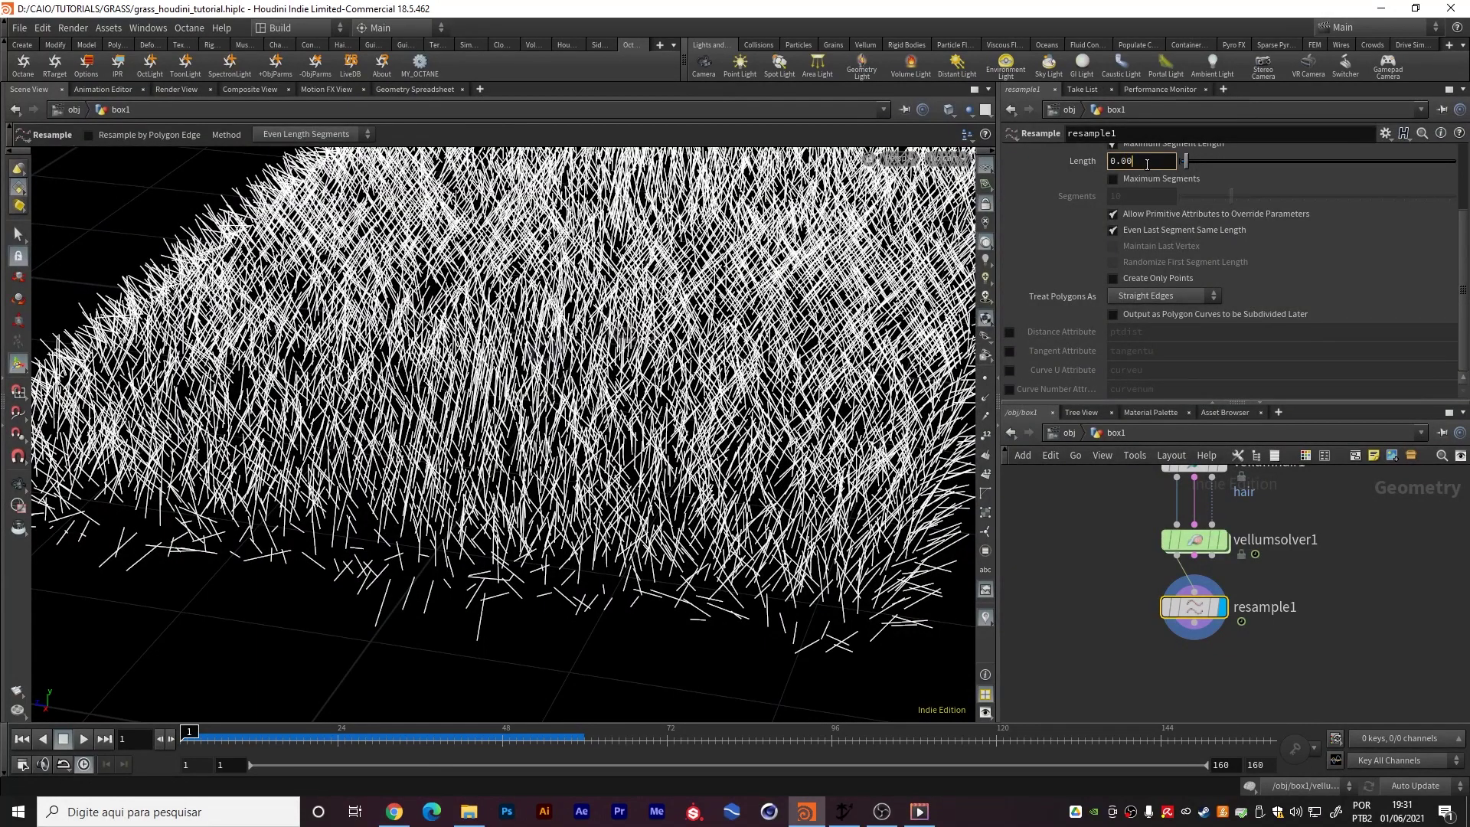
{"action": "type", "text": "8"}
{"action": "key", "text": "Return"}
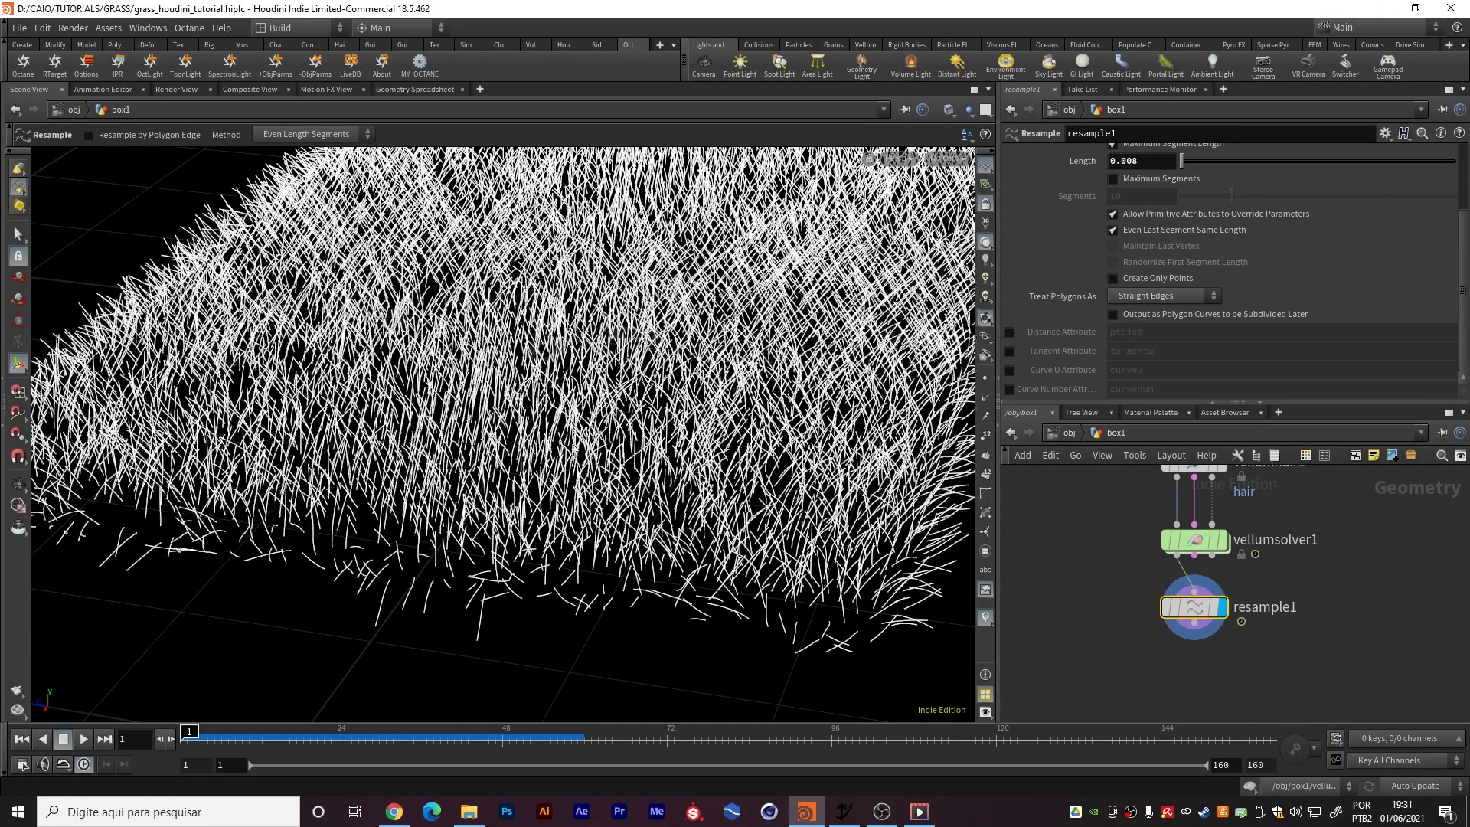
{"action": "middle_click_drag", "start_coordinate": [537, 469], "coordinate": [533, 507], "text": "alt"}
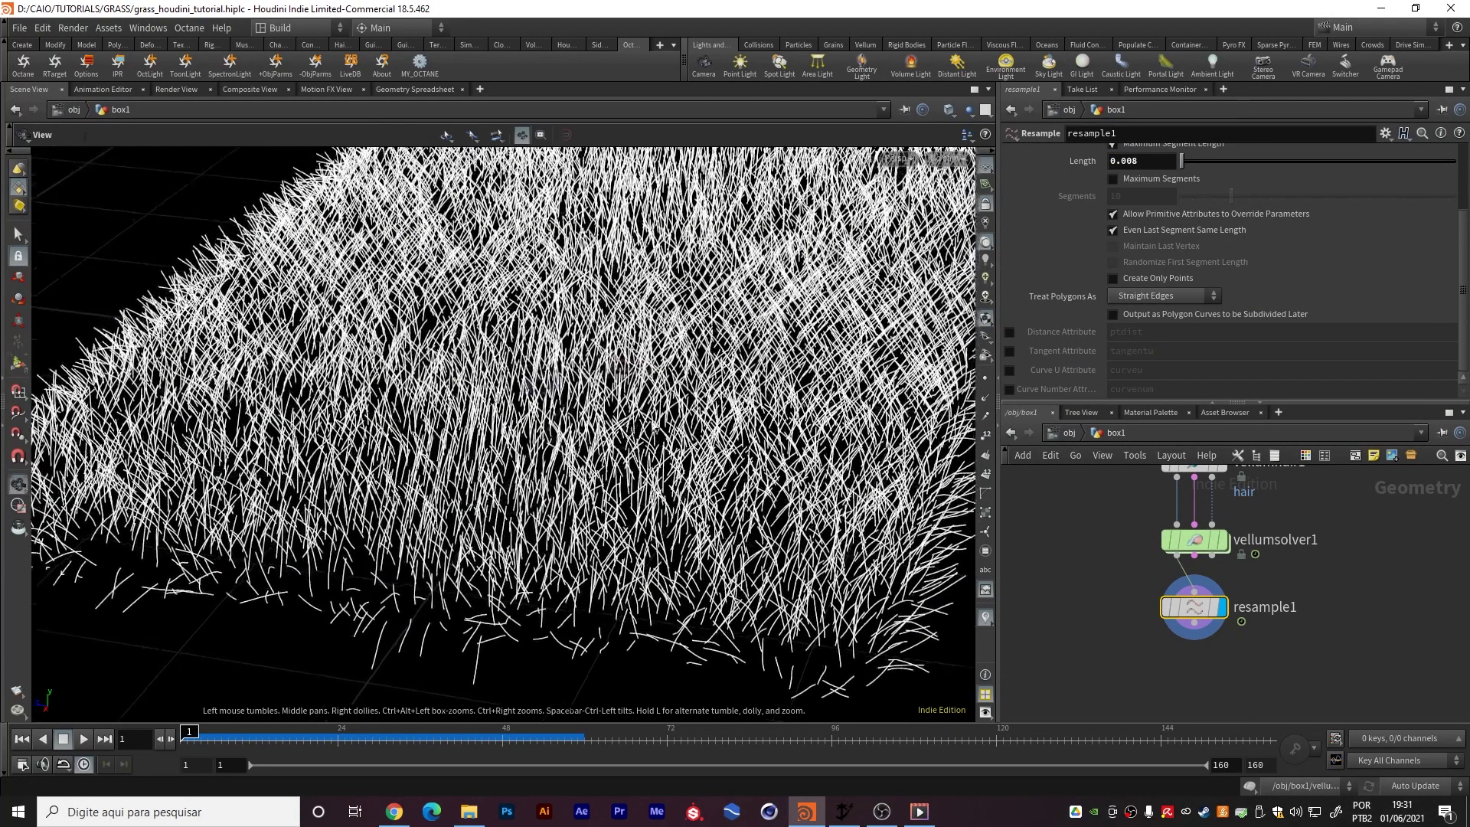
{"action": "left_click", "coordinate": [1010, 370]}
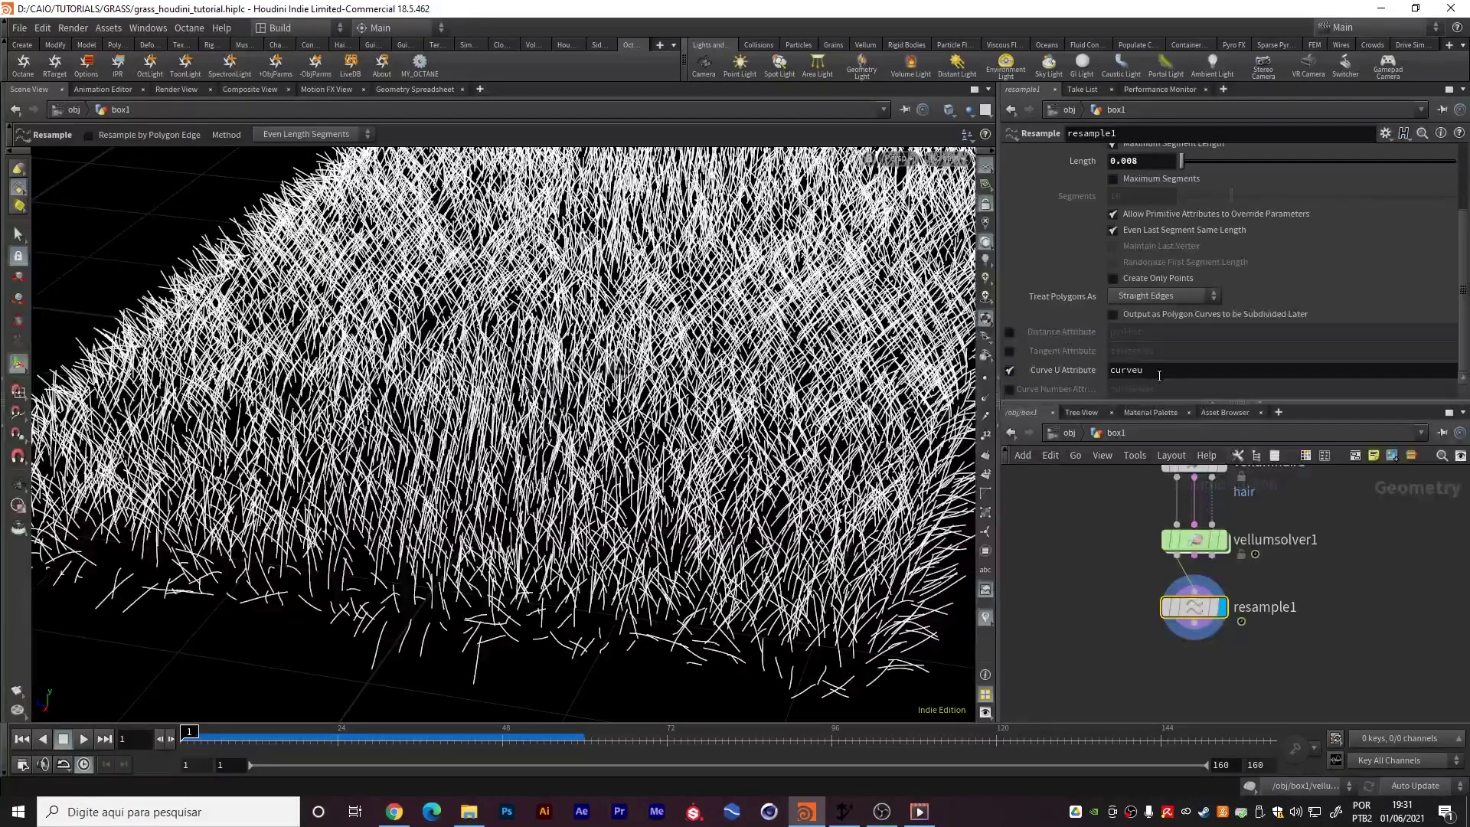
Examine the smoothness of the resampled grass blades up close and across the whole patch
{"action": "middle_click_drag", "start_coordinate": [1321, 585], "coordinate": [1328, 604]}
{"action": "right_click_drag", "start_coordinate": [633, 643], "coordinate": [595, 545], "text": "alt"}
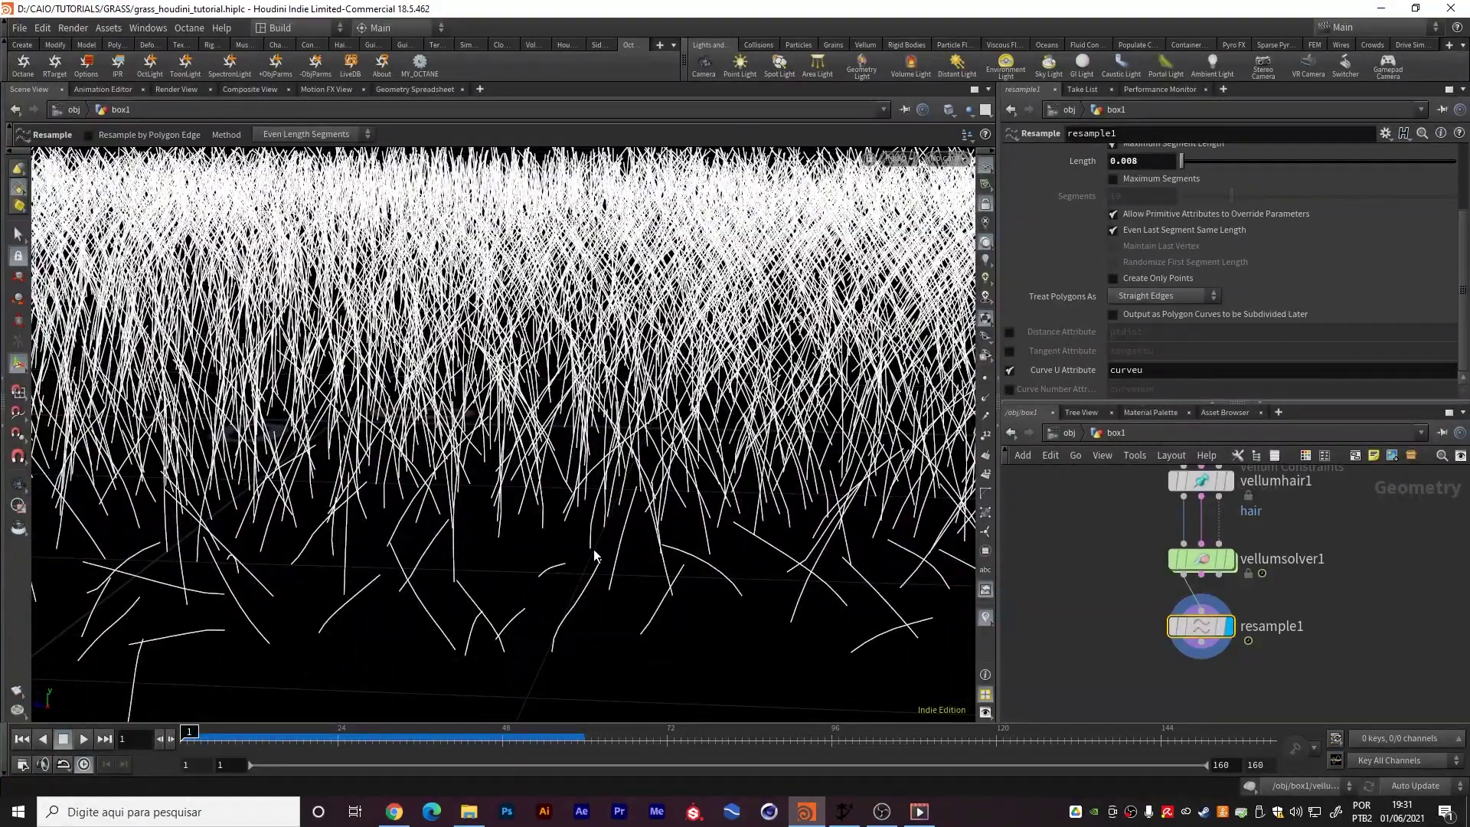
{"action": "right_click_drag", "start_coordinate": [622, 469], "coordinate": [597, 532], "text": "alt"}
{"action": "scroll", "coordinate": [597, 533], "scroll_direction": "down", "scroll_amount": 3}
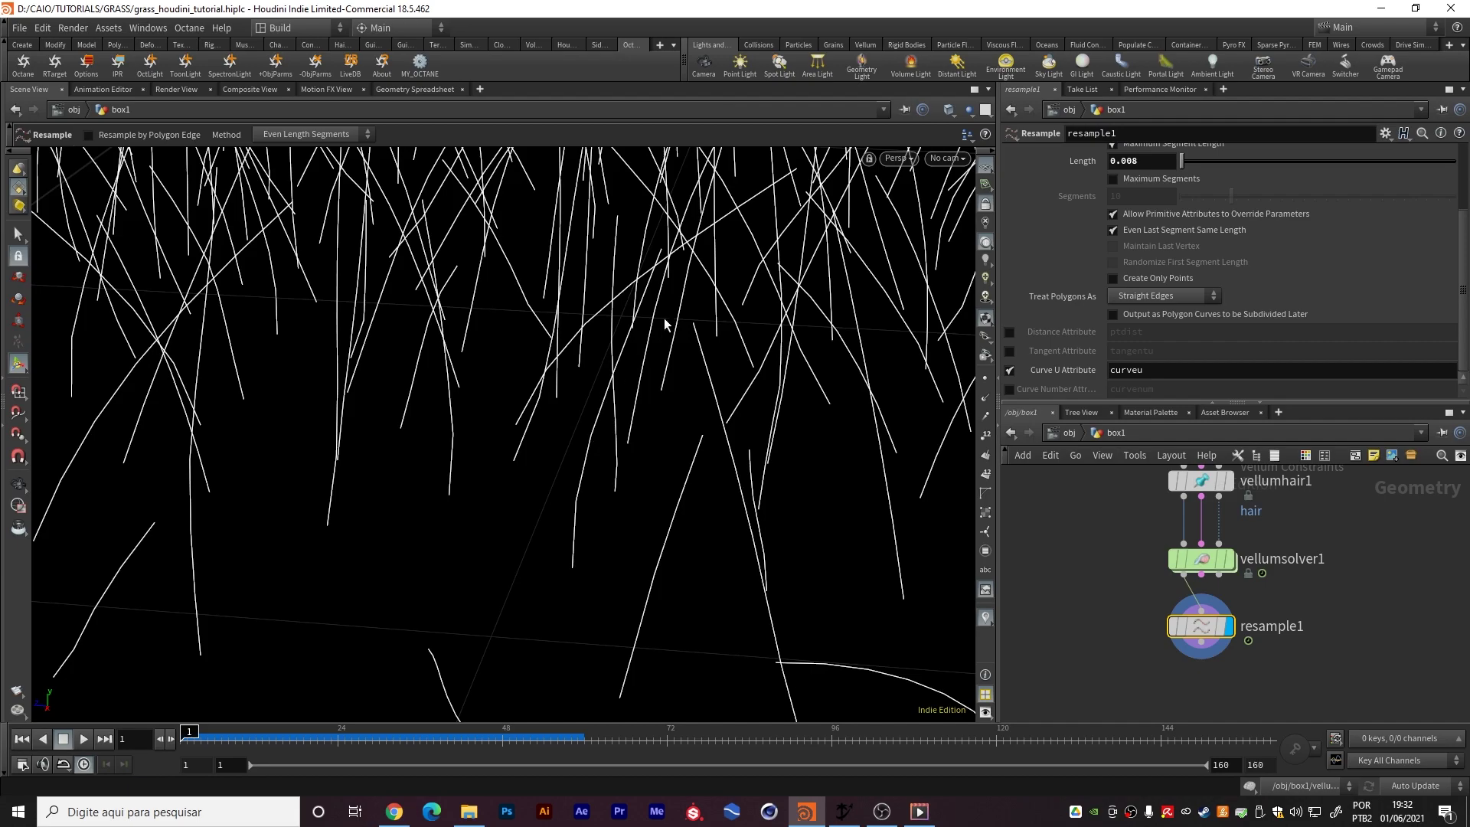
{"action": "right_click_drag", "start_coordinate": [585, 544], "coordinate": [535, 333], "text": "alt"}
{"action": "middle_click_drag", "start_coordinate": [536, 333], "coordinate": [548, 436], "text": "alt"}
{"action": "right_click_drag", "start_coordinate": [548, 437], "coordinate": [609, 430], "text": "alt"}
{"action": "left_click_drag", "start_coordinate": [609, 431], "coordinate": [588, 459], "text": "alt"}
Move vellumhair1, vellumsolver1 and resample1 down together to open a gap below groupexpression1
{"action": "middle_click_drag", "start_coordinate": [1308, 594], "coordinate": [1305, 715]}
{"action": "middle_click_drag", "start_coordinate": [1309, 560], "coordinate": [1320, 646]}
{"action": "middle_click_drag", "start_coordinate": [1289, 590], "coordinate": [1306, 657]}
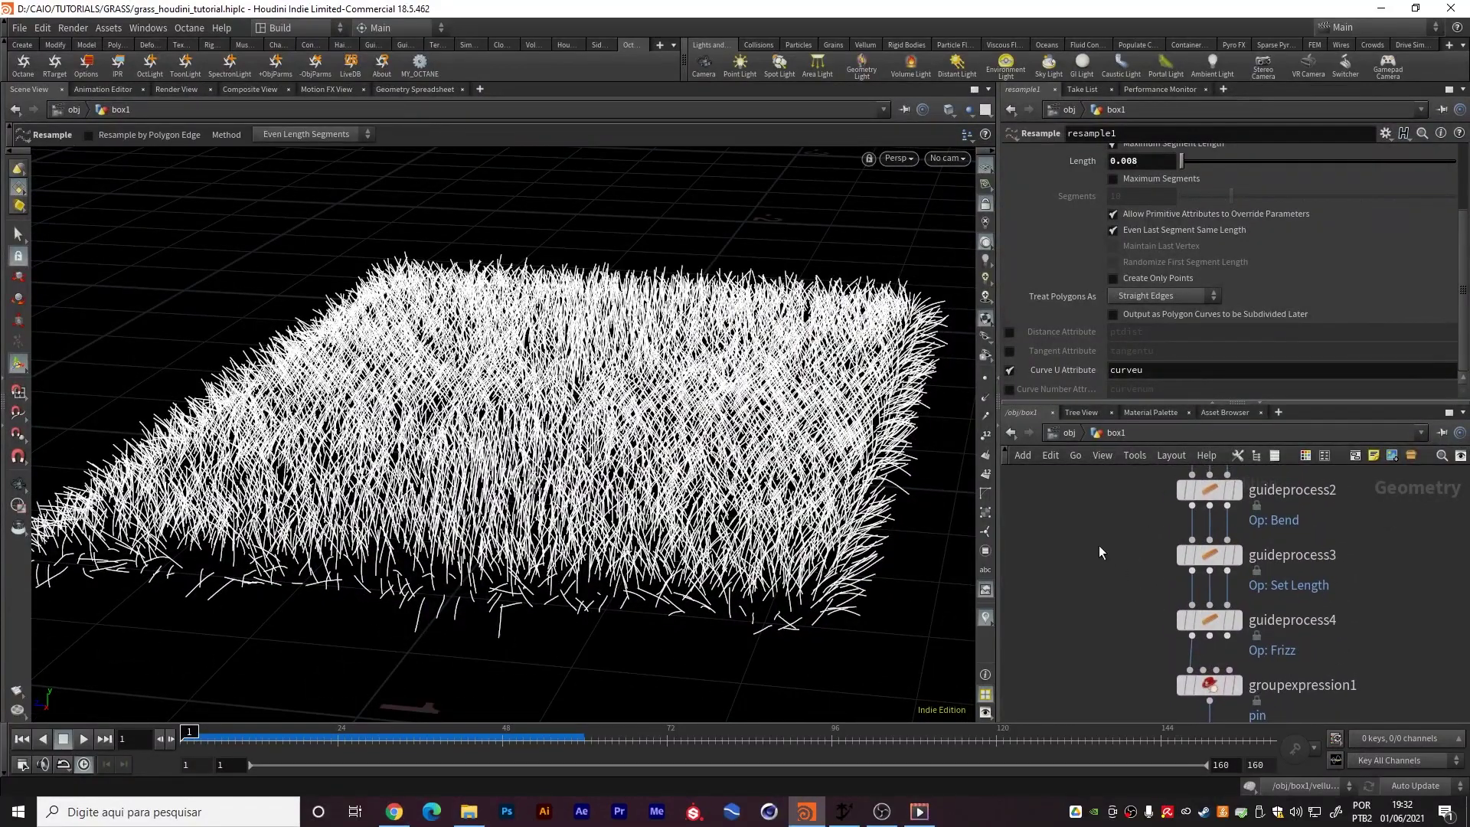
{"action": "middle_click_drag", "start_coordinate": [1100, 511], "coordinate": [1122, 678]}
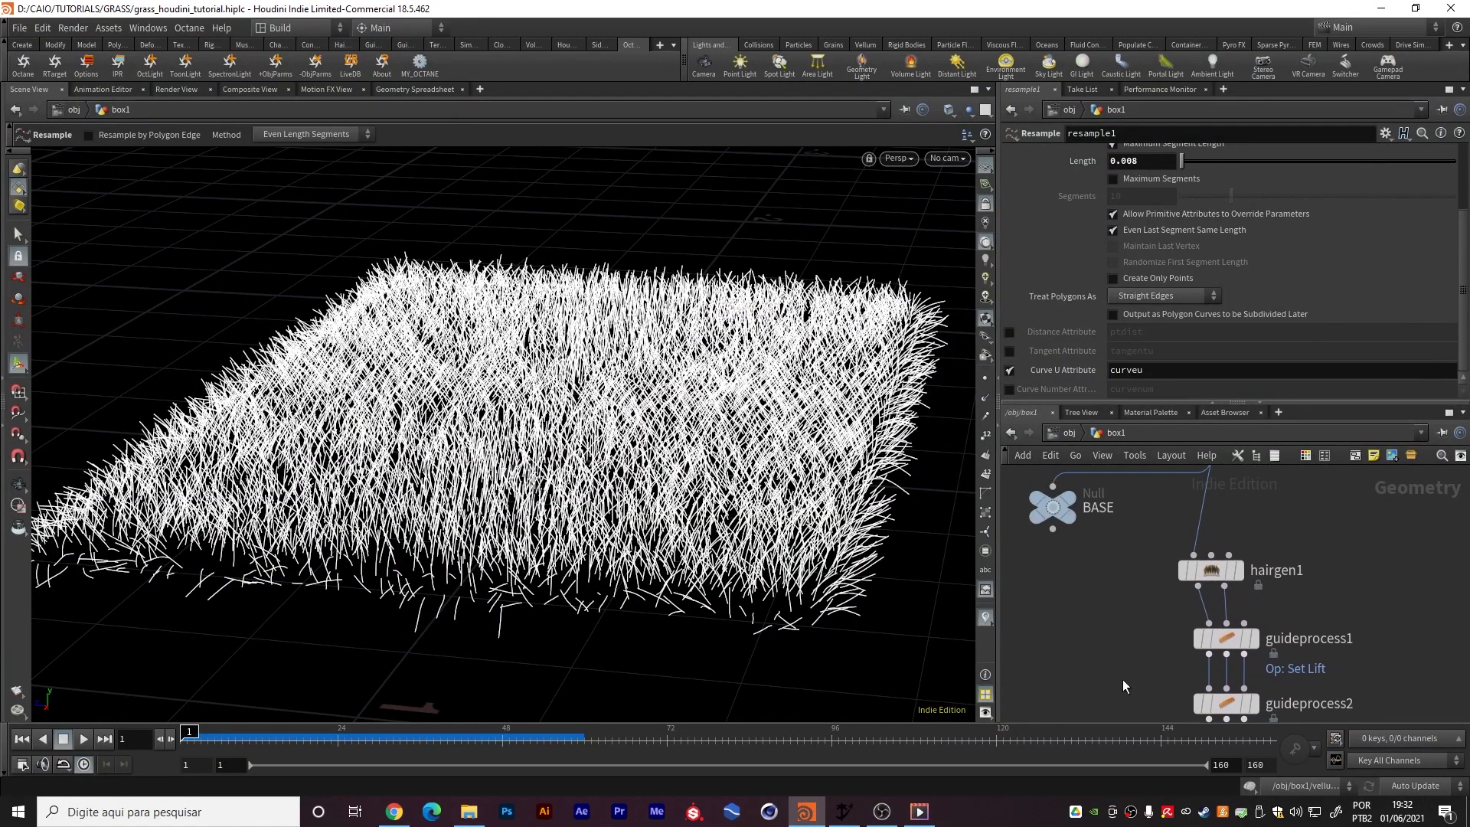
{"action": "middle_click_drag", "start_coordinate": [1355, 613], "coordinate": [1353, 453]}
{"action": "middle_click_drag", "start_coordinate": [1341, 627], "coordinate": [1346, 496]}
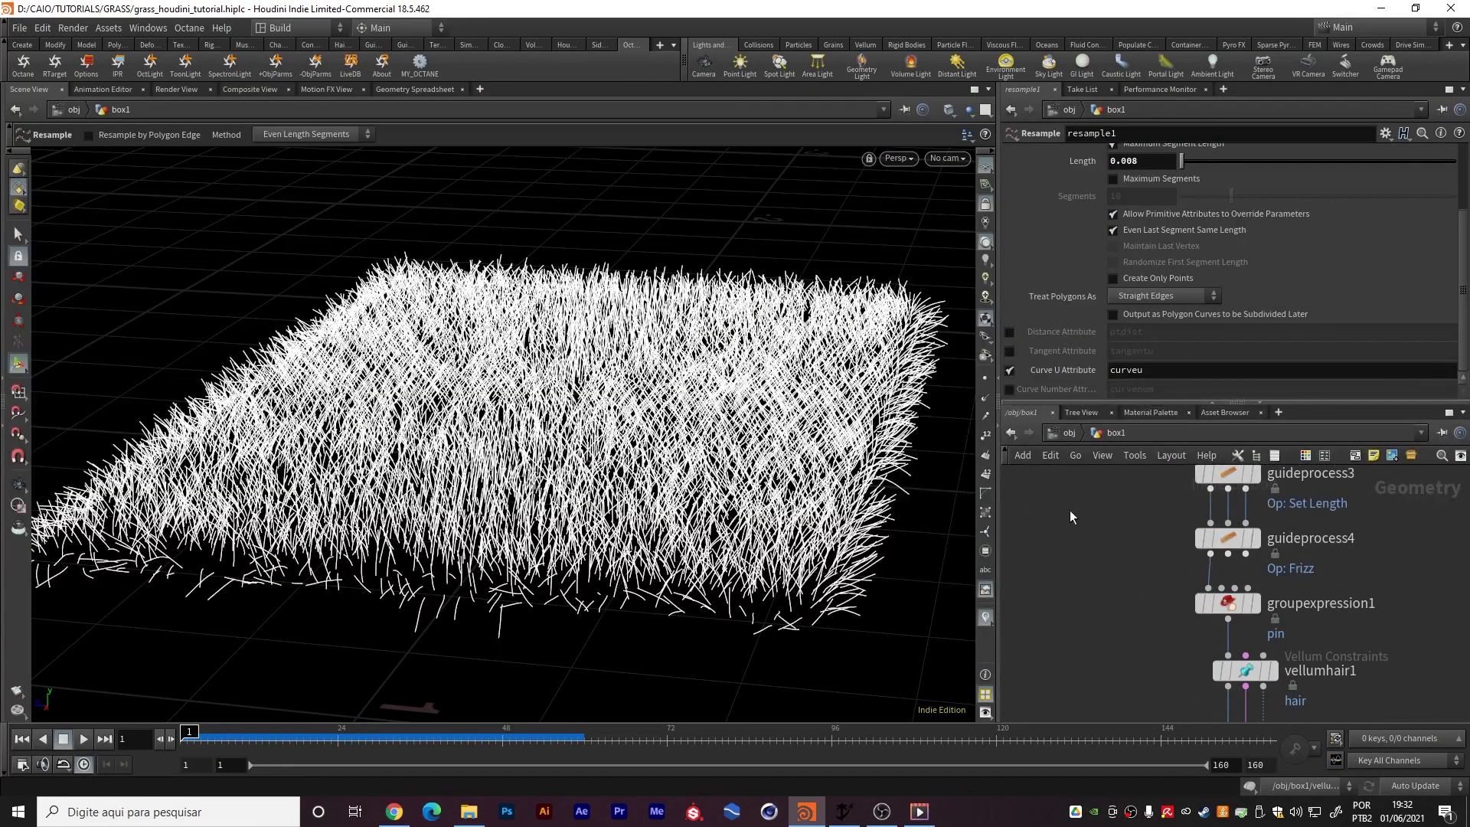
{"action": "middle_click_drag", "start_coordinate": [1127, 582], "coordinate": [1116, 495]}
{"action": "left_click_drag", "start_coordinate": [1133, 585], "coordinate": [1331, 714]}
{"action": "middle_click_drag", "start_coordinate": [1347, 706], "coordinate": [1349, 627]}
{"action": "left_click_drag", "start_coordinate": [1237, 502], "coordinate": [1237, 611]}
{"action": "middle_click_drag", "start_coordinate": [1297, 677], "coordinate": [1288, 592]}
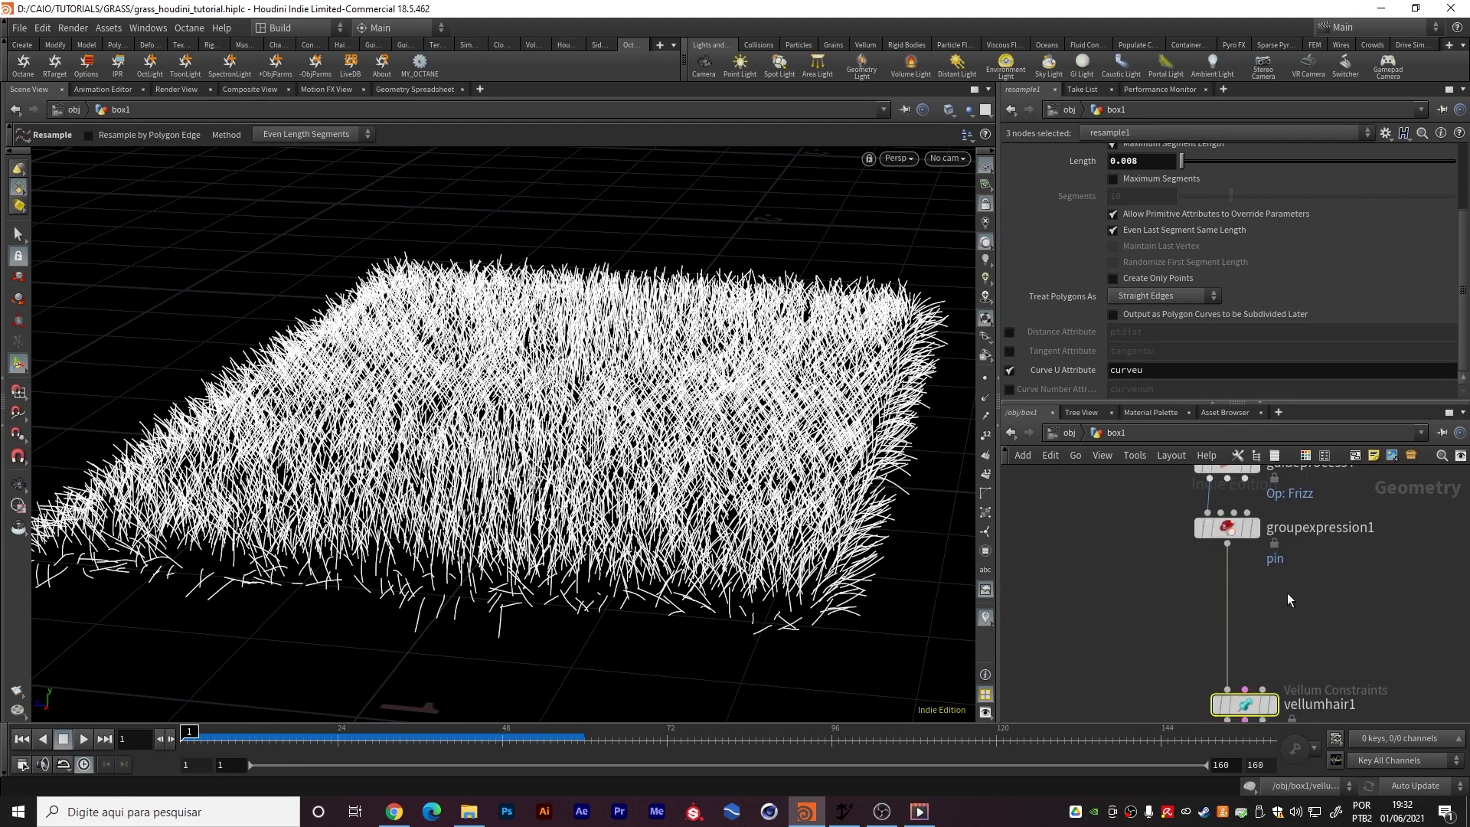
Insert an Attribute Randomize node between groupexpression1 and vellumhair1 and display its result
{"action": "left_click", "coordinate": [1225, 588]}
{"action": "key", "text": "Tab"}
{"action": "type", "text": "at rand"}
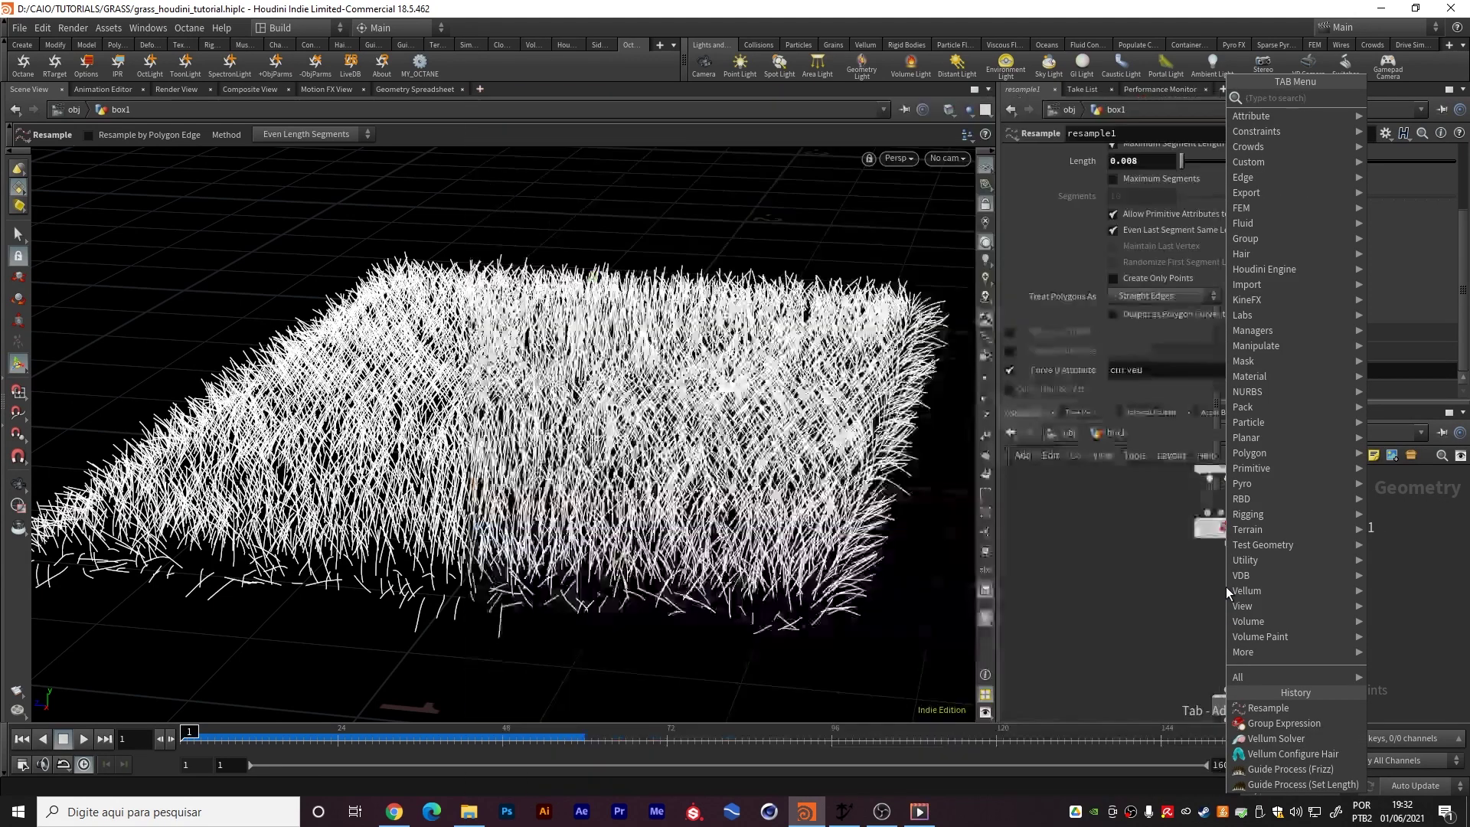
{"action": "key", "text": "Return"}
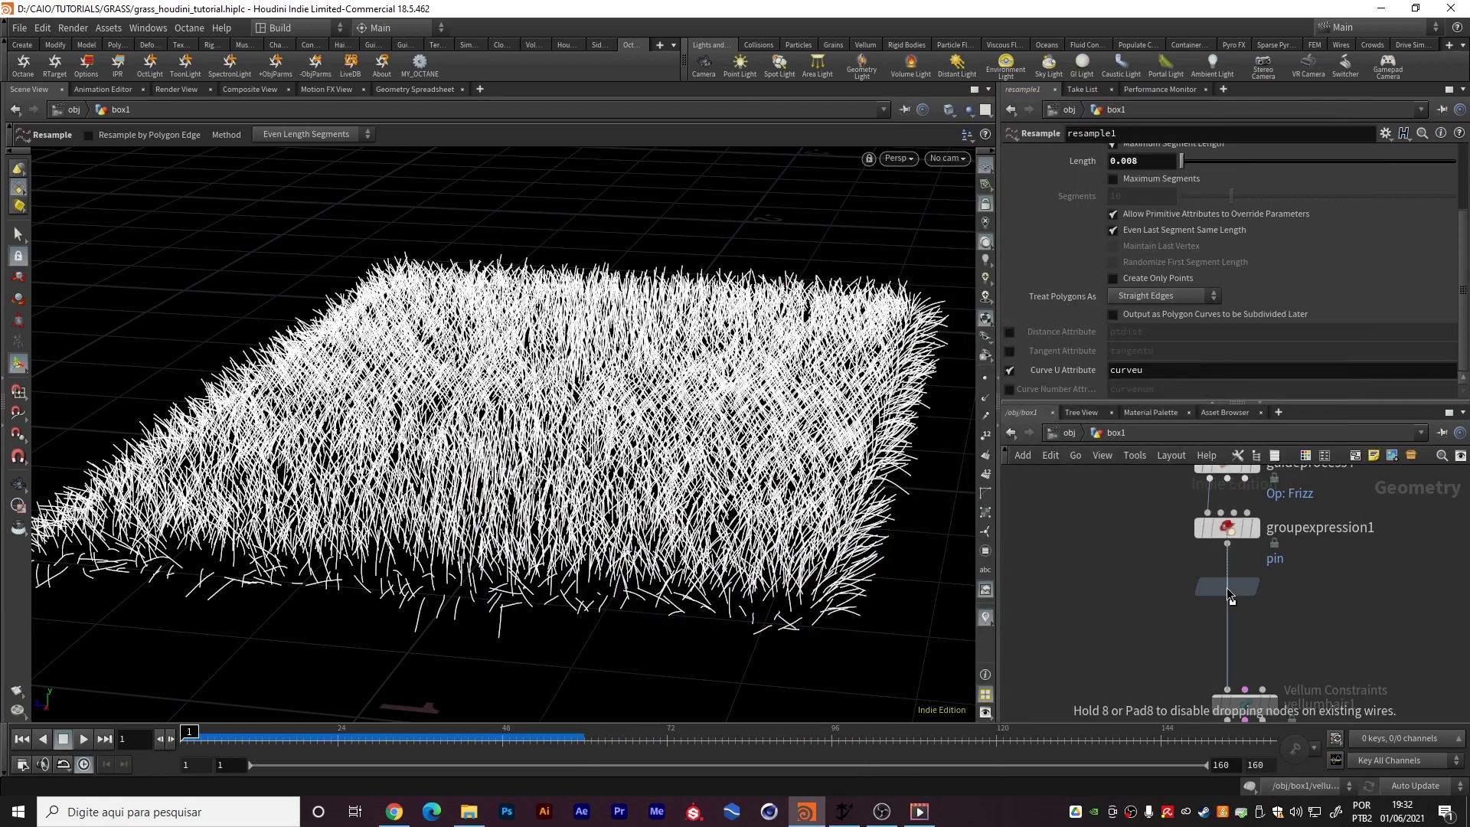
{"action": "left_click", "coordinate": [1244, 605]}
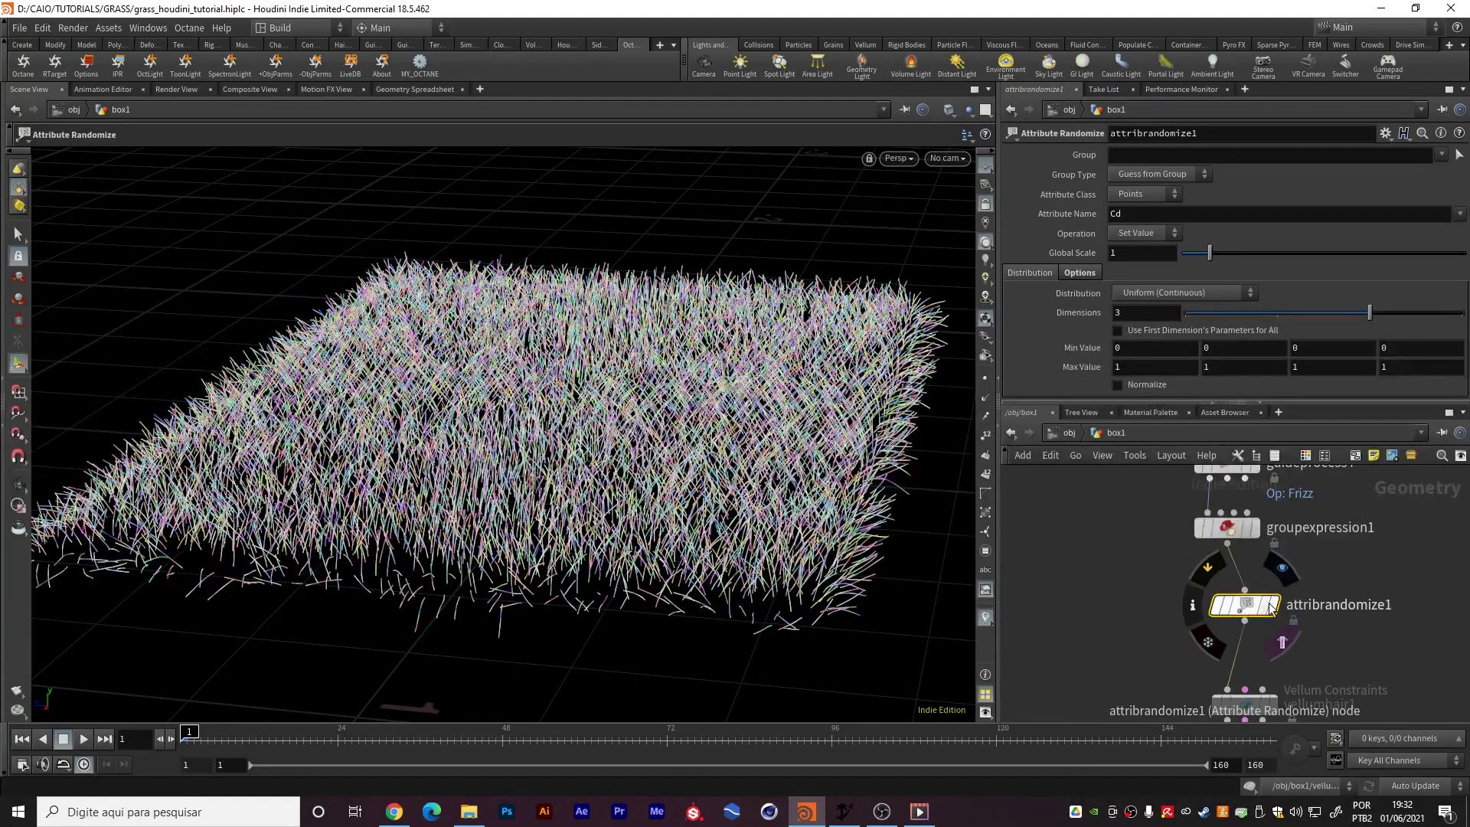
{"action": "left_click", "coordinate": [1272, 606]}
Set the Attribute Randomize node's Attribute Class to Primitives so each blade gets one random color
{"action": "scroll", "coordinate": [551, 580], "scroll_direction": "up", "scroll_amount": 3}
{"action": "scroll", "coordinate": [551, 580], "scroll_direction": "up", "scroll_amount": 10}
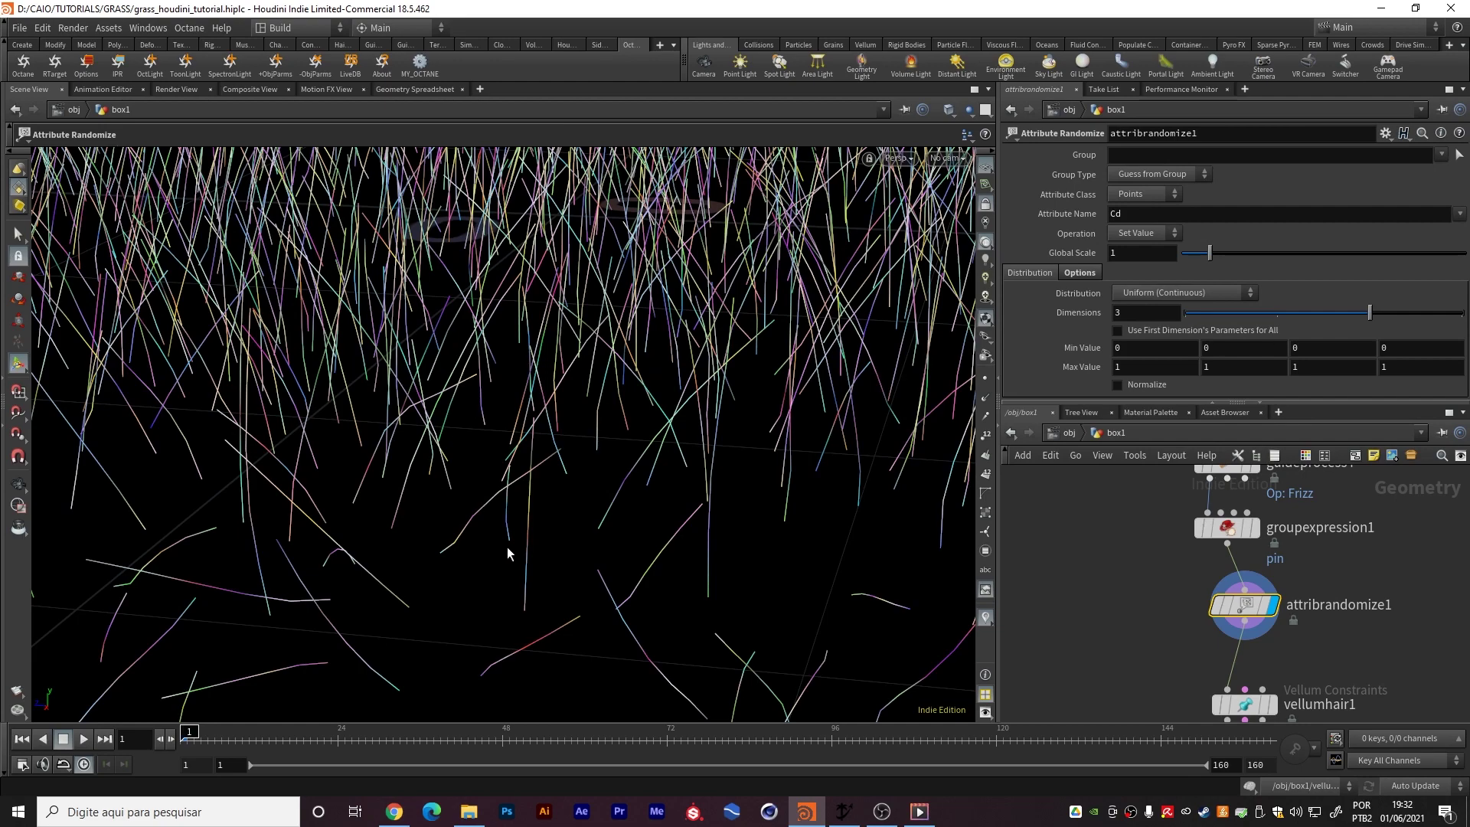
{"action": "left_click", "coordinate": [1146, 194]}
{"action": "left_click", "coordinate": [1133, 205]}
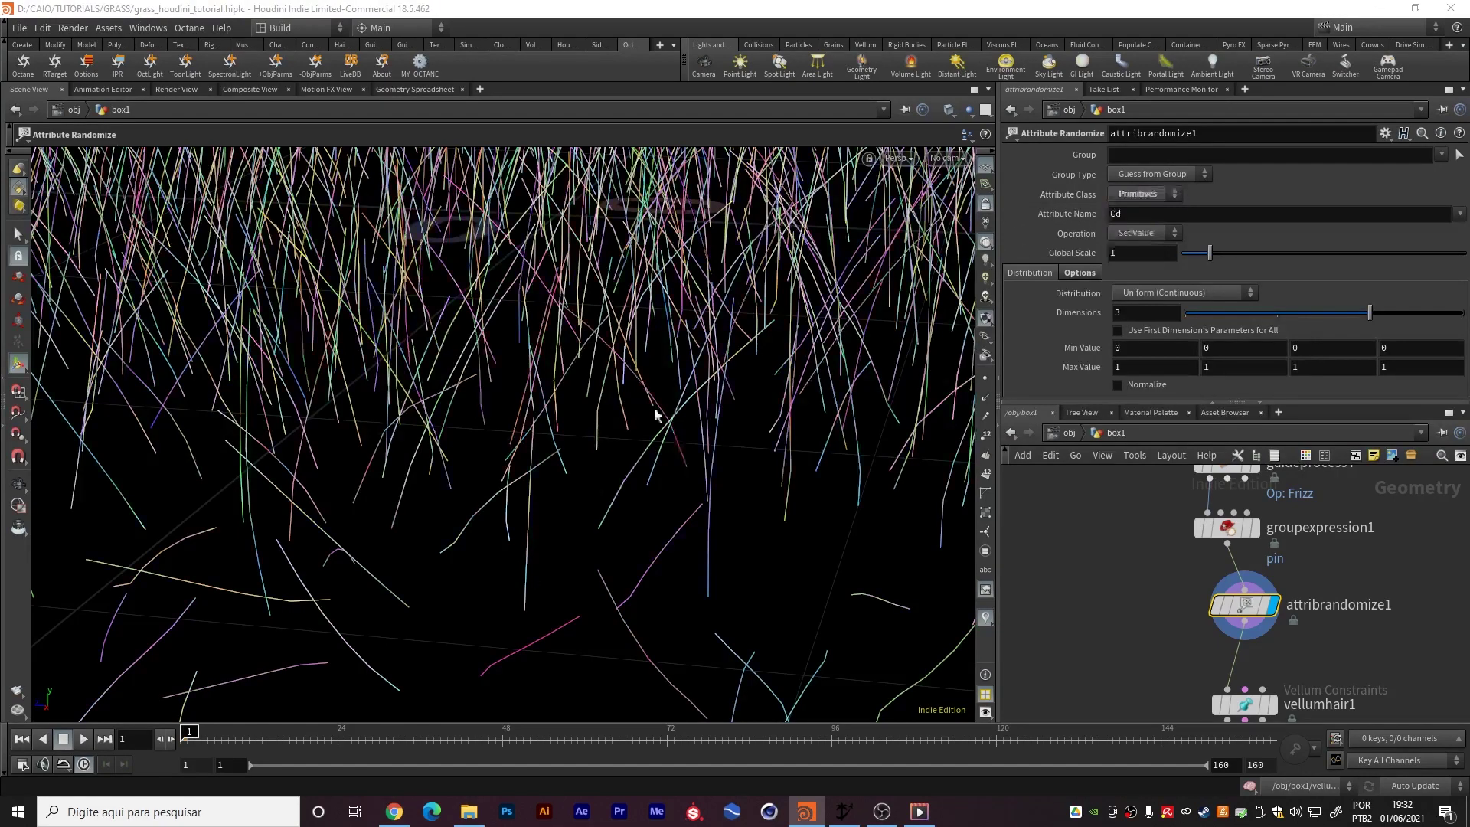
Set the first Cd component's random range to a Min Value of 0.05 and a Max Value of 0.2
{"action": "scroll", "coordinate": [564, 420], "scroll_direction": "down", "scroll_amount": 10}
{"action": "right_click_drag", "start_coordinate": [596, 486], "coordinate": [584, 495], "text": "alt"}
{"action": "left_click_drag", "start_coordinate": [549, 354], "coordinate": [556, 404], "text": "alt"}
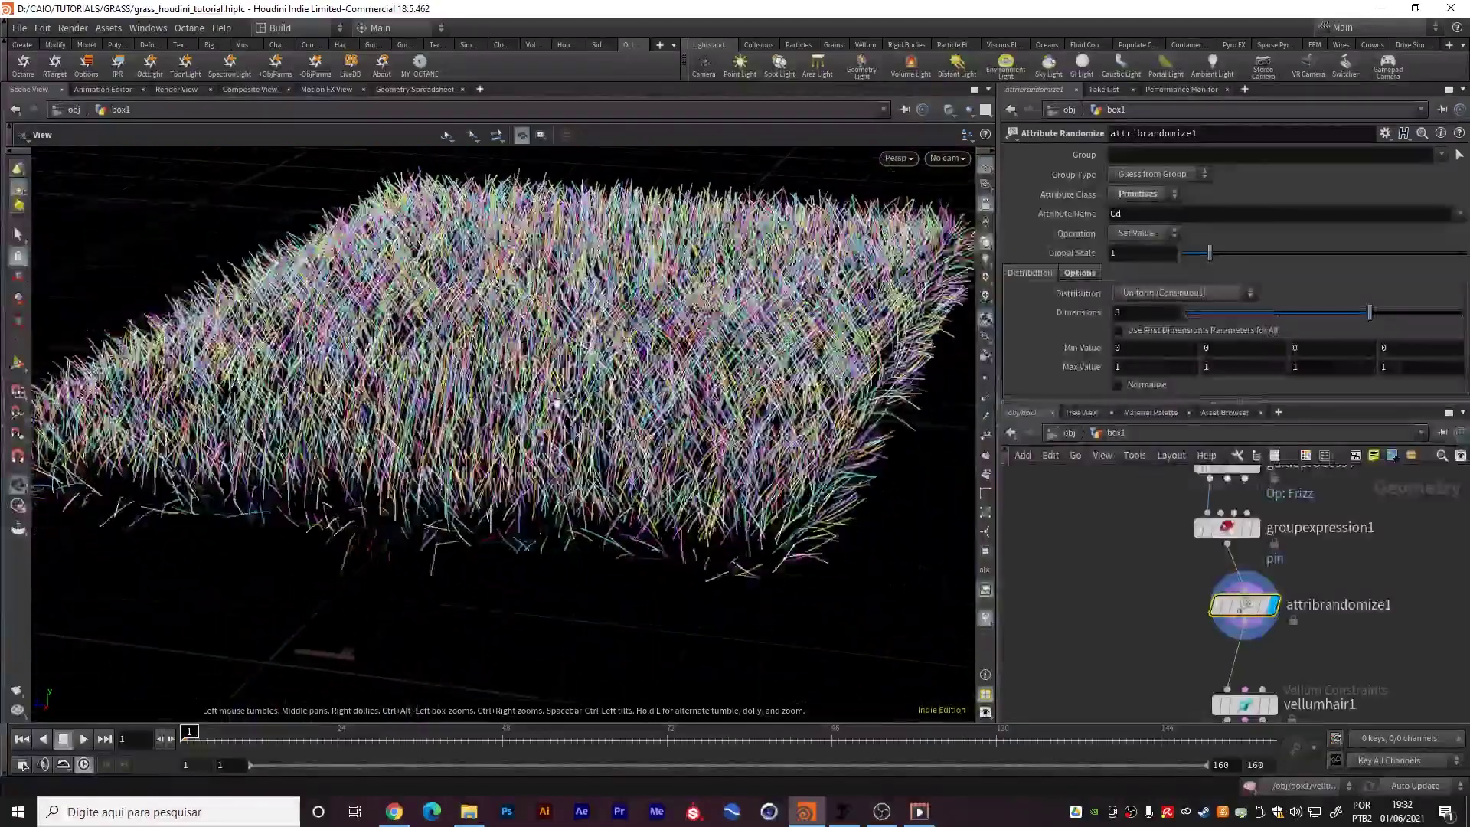
{"action": "middle_click_drag", "start_coordinate": [557, 403], "coordinate": [568, 550], "text": "alt"}
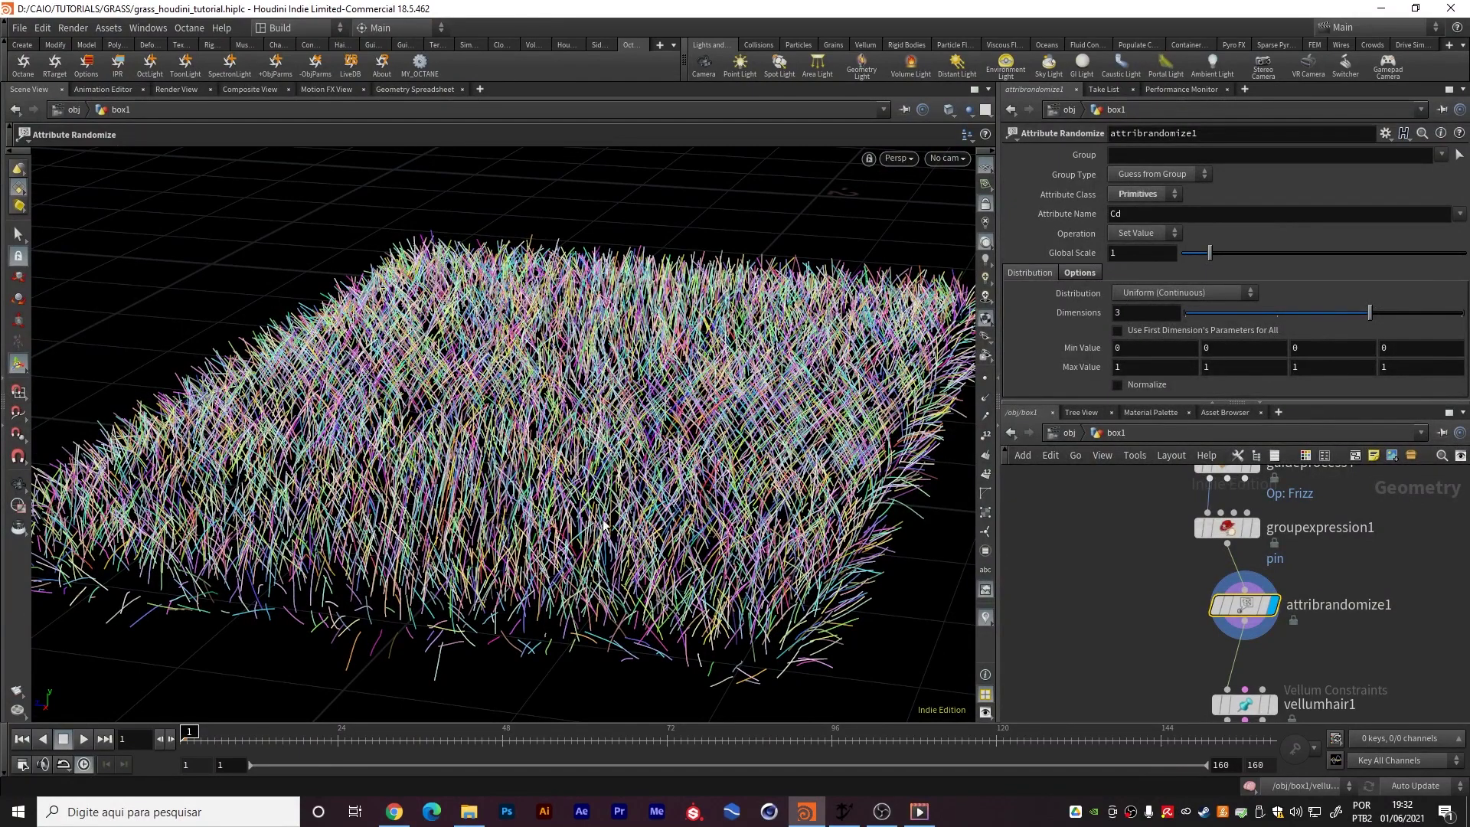
{"action": "left_click_drag", "start_coordinate": [538, 484], "coordinate": [590, 531], "text": "alt"}
{"action": "middle_click_drag", "start_coordinate": [591, 531], "coordinate": [594, 506], "text": "alt"}
{"action": "right_click_drag", "start_coordinate": [595, 505], "coordinate": [604, 567], "text": "alt"}
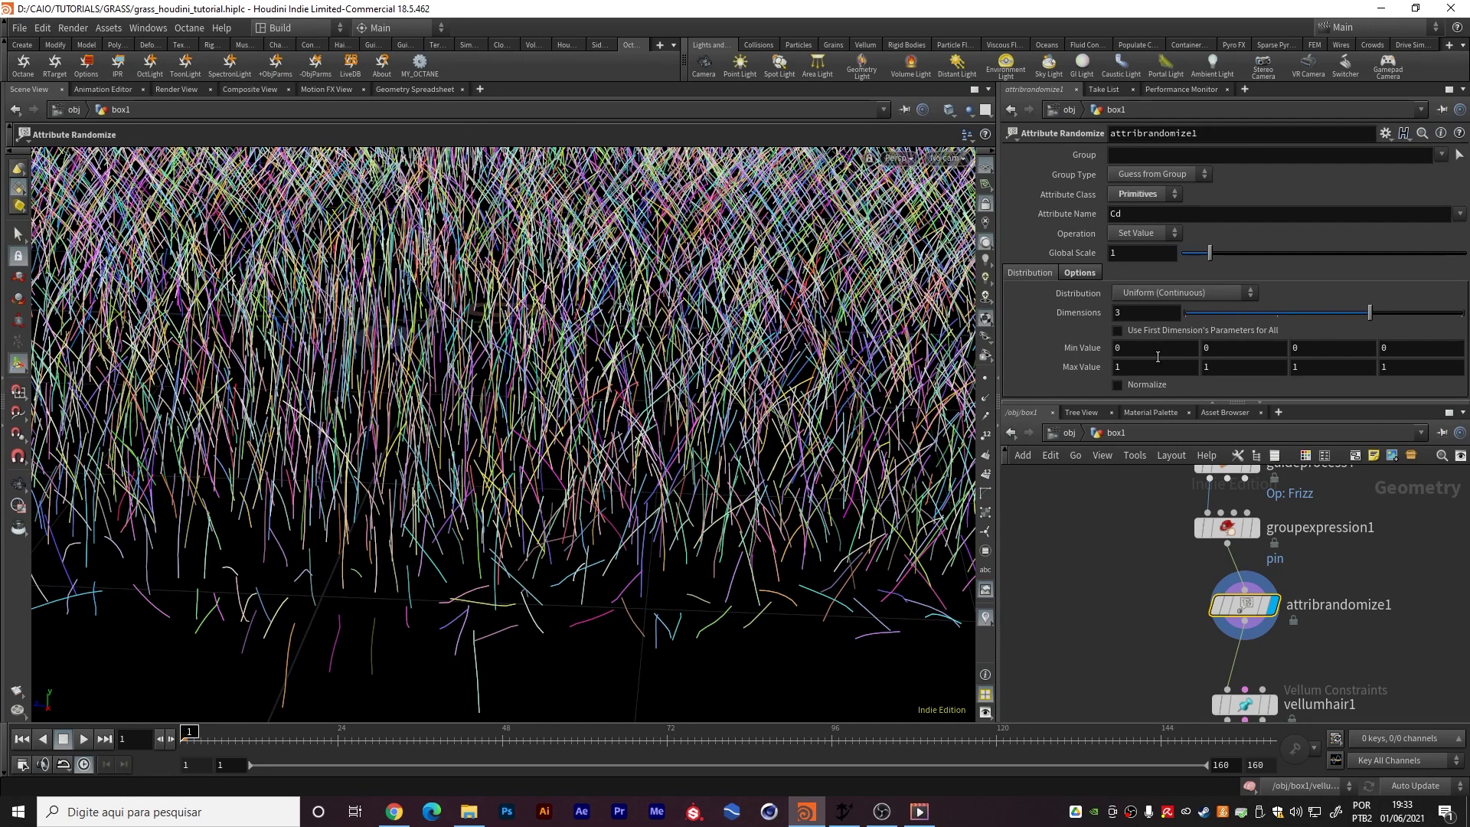
{"action": "left_click_drag", "start_coordinate": [1132, 354], "coordinate": [1104, 355]}
{"action": "type", "text": "5"}
{"action": "left_click", "coordinate": [1147, 368]}
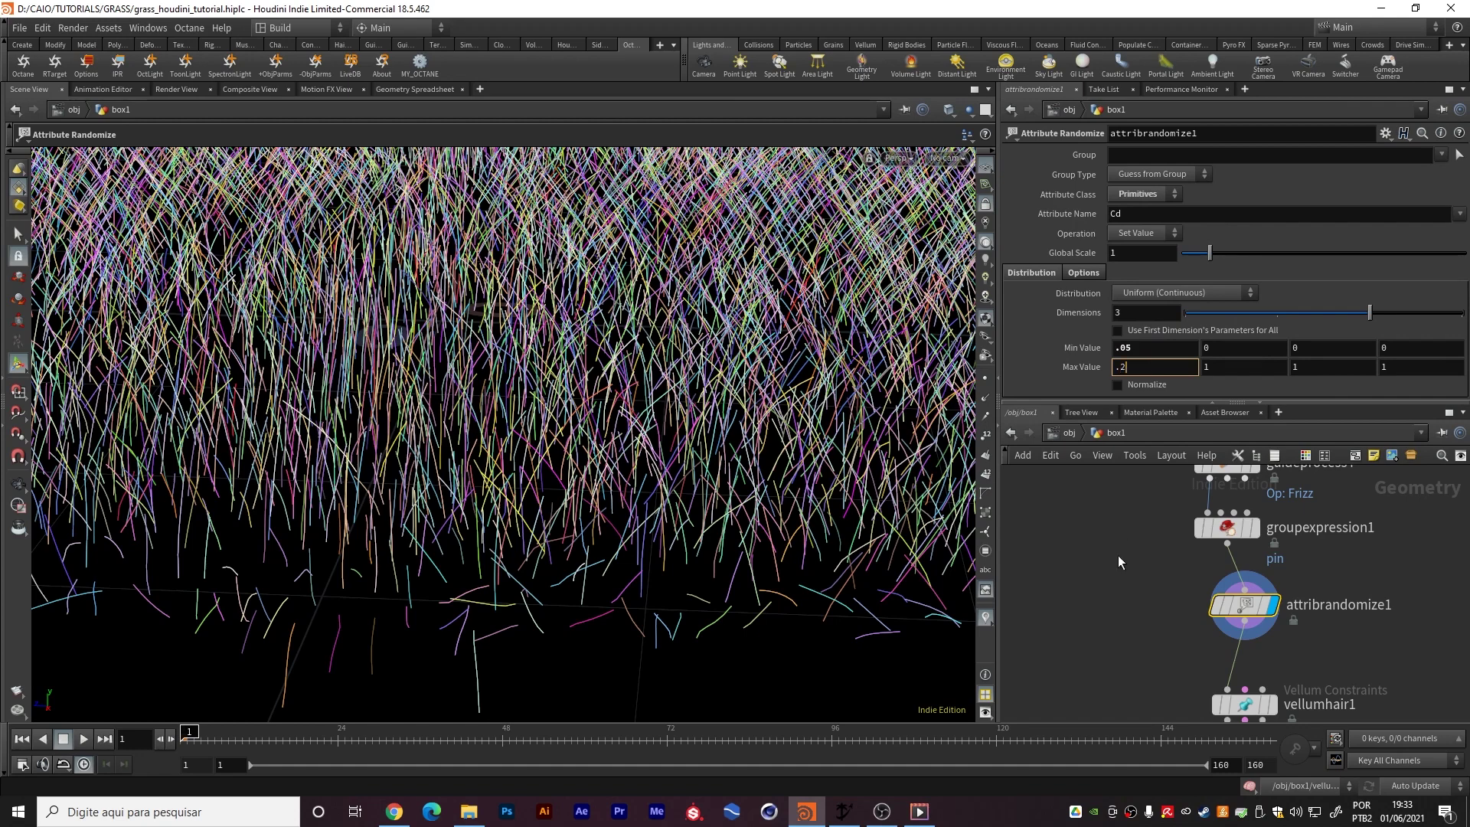
{"action": "key", "text": "Return"}
Set the third Cd component's Max Value to 0 to remove blue from the grass
{"action": "left_click_drag", "start_coordinate": [1341, 368], "coordinate": [1270, 368]}
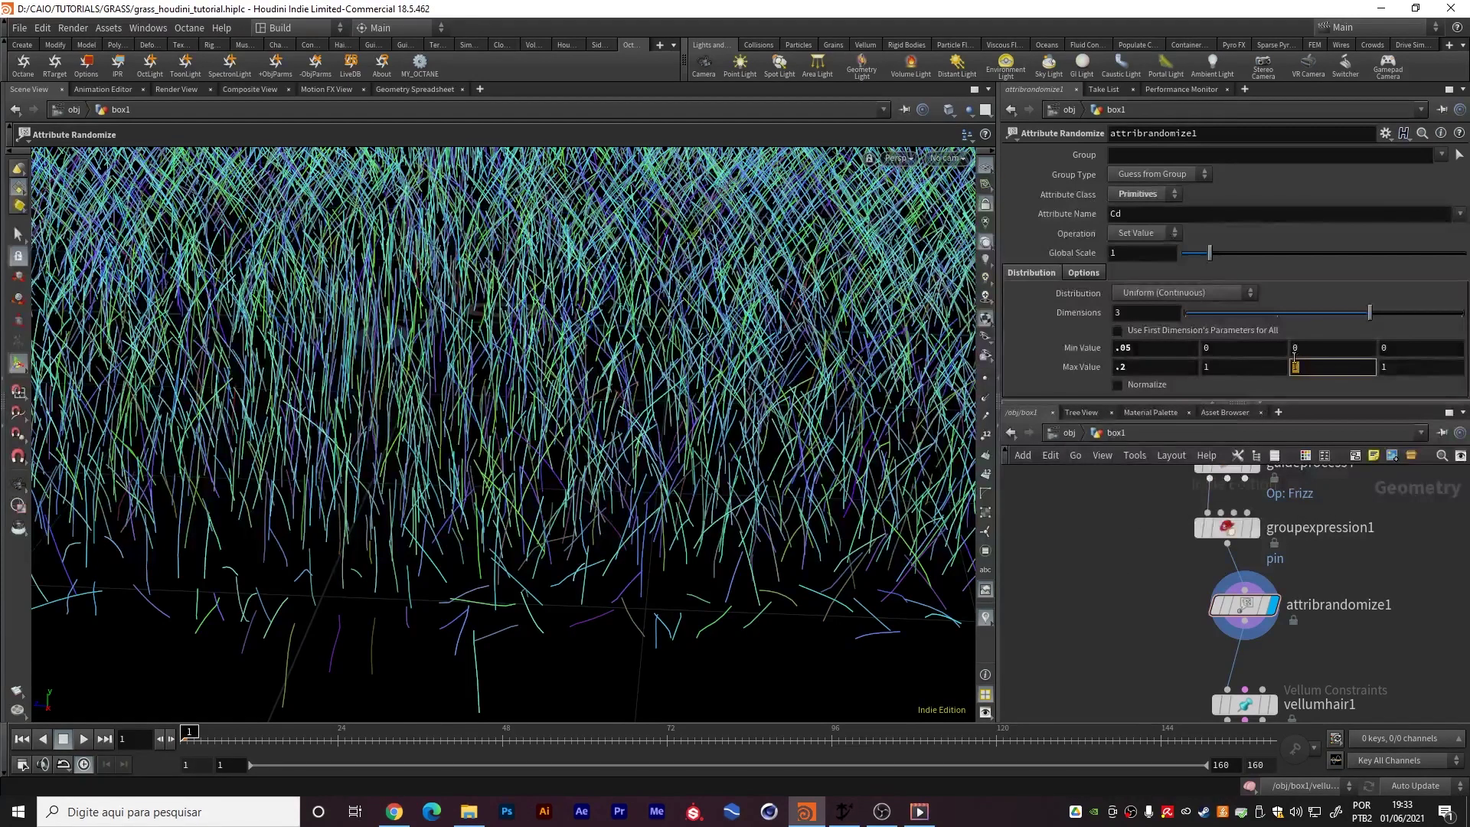
{"action": "type", "text": "0"}
{"action": "key", "text": "Return"}
{"action": "key", "text": "Escape"}
{"action": "left_click_drag", "start_coordinate": [793, 341], "coordinate": [712, 429]}
{"action": "key", "text": "Return"}
Set the second Cd component's random range to a Min Value of 0.2 and a Max Value of 0.5
{"action": "left_click", "coordinate": [1205, 348]}
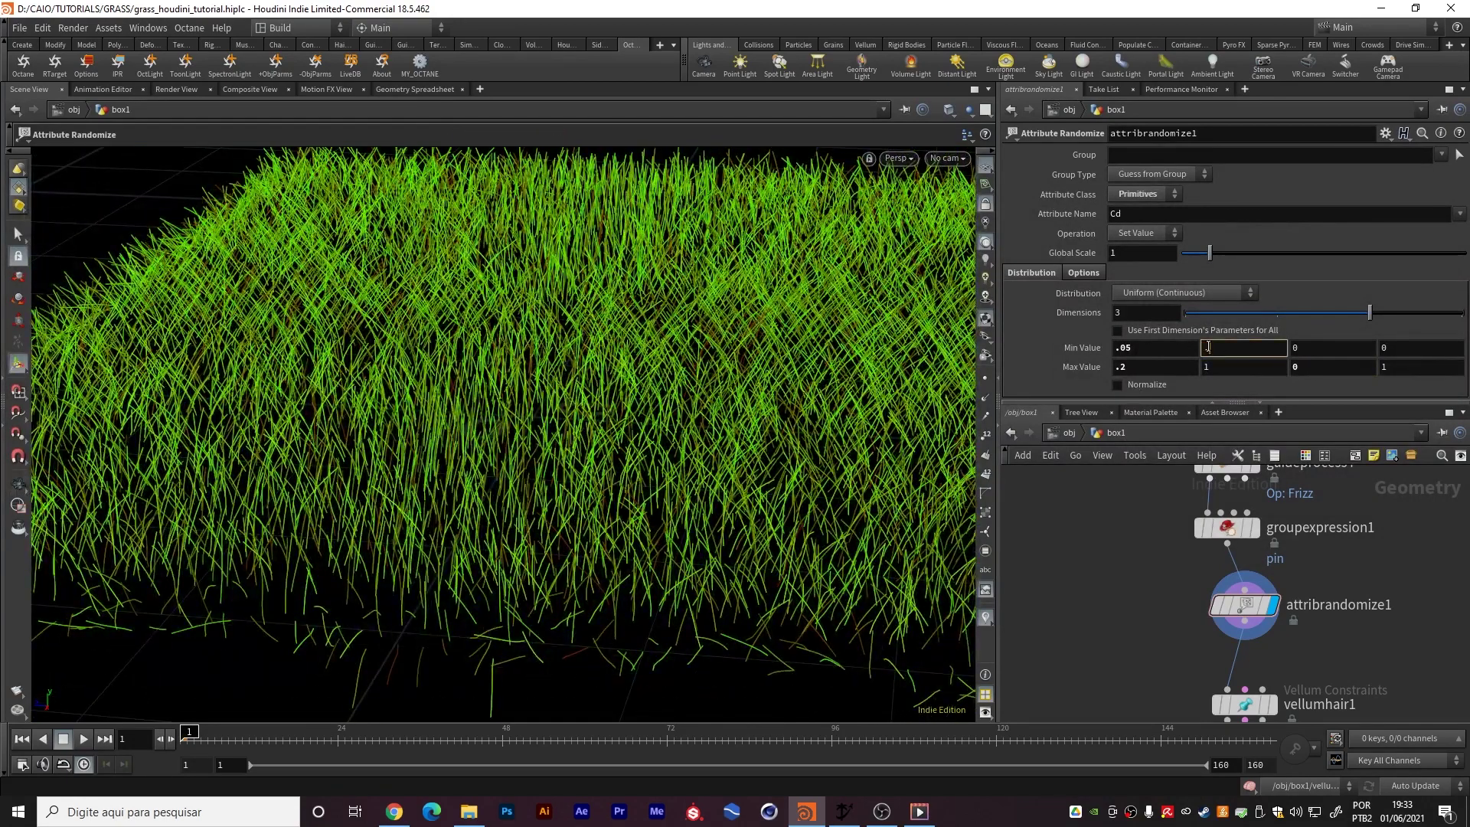
{"action": "type", "text": ".2"}
{"action": "key", "text": "Tab"}
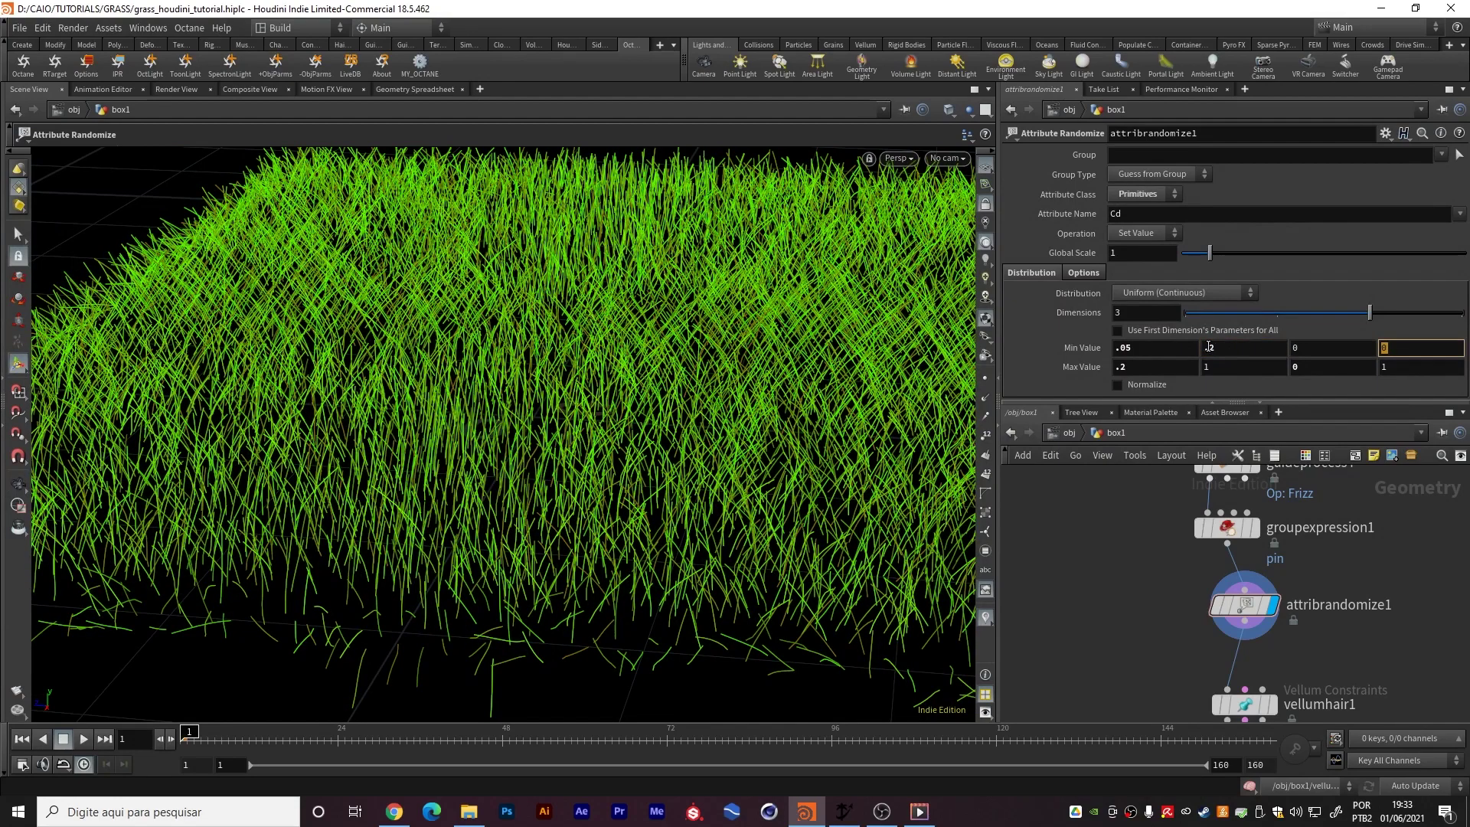
{"action": "type", "text": ".5"}
{"action": "key", "text": "Return"}
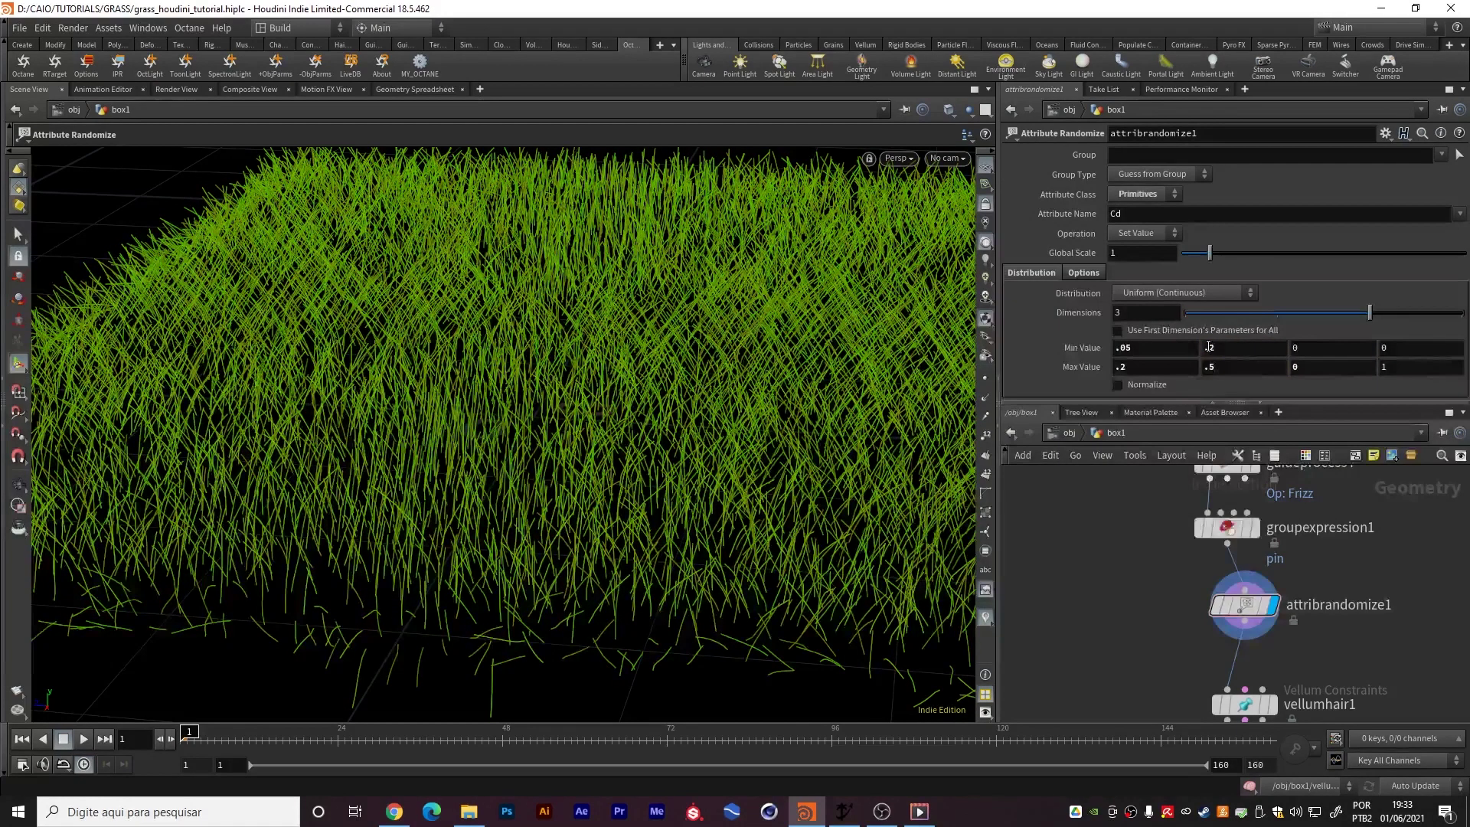
Inspect the green blades and raise the first Cd component's Max Value to 0.4
{"action": "right_click_drag", "start_coordinate": [601, 387], "coordinate": [493, 416], "text": "alt"}
{"action": "left_click_drag", "start_coordinate": [493, 417], "coordinate": [590, 414], "text": "alt"}
{"action": "right_click_drag", "start_coordinate": [589, 413], "coordinate": [518, 475], "text": "alt"}
{"action": "left_click_drag", "start_coordinate": [519, 476], "coordinate": [521, 406], "text": "alt"}
{"action": "right_click_drag", "start_coordinate": [521, 406], "coordinate": [584, 465], "text": "alt"}
{"action": "left_click_drag", "start_coordinate": [583, 465], "coordinate": [705, 452], "text": "alt"}
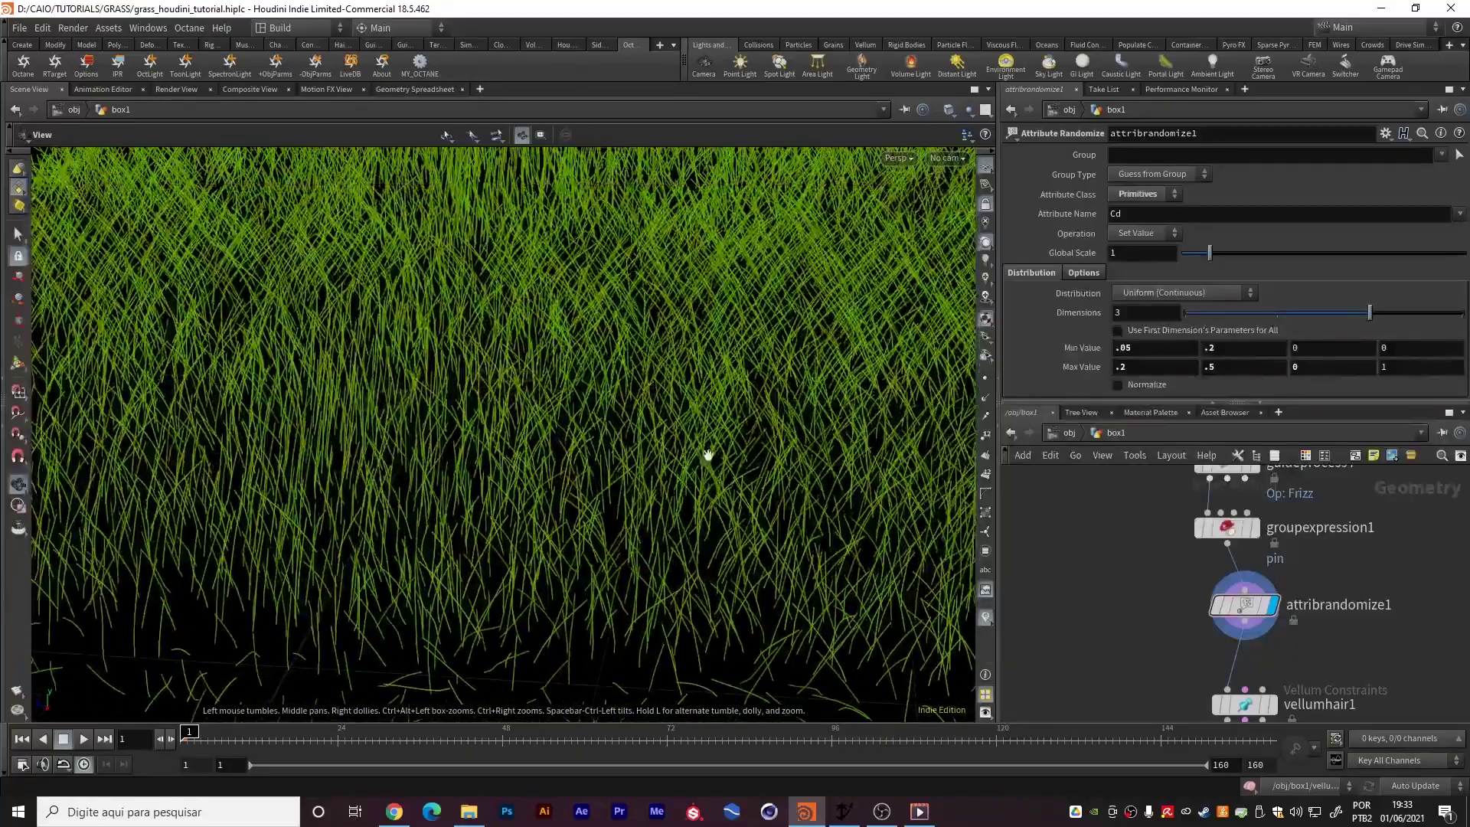
{"action": "left_click", "coordinate": [1134, 367]}
{"action": "type", "text": "4"}
{"action": "key", "text": "Return"}
{"action": "right_click_drag", "start_coordinate": [656, 409], "coordinate": [627, 298], "text": "alt"}
{"action": "left_click_drag", "start_coordinate": [627, 299], "coordinate": [615, 435], "text": "alt"}
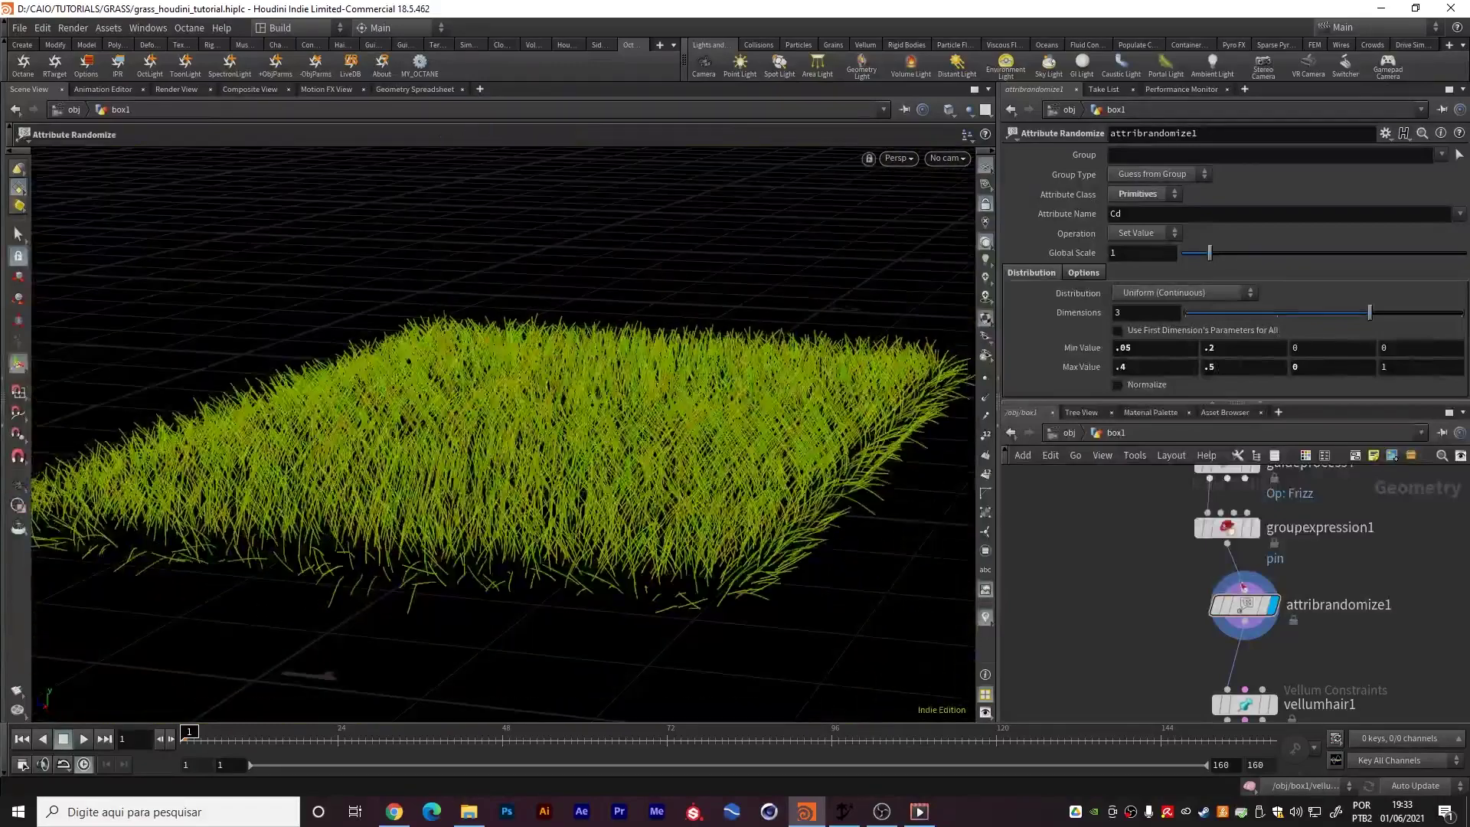
Select resample1 and display its output to view the colored, simulated grass
{"action": "middle_click_drag", "start_coordinate": [1375, 647], "coordinate": [1289, 553]}
{"action": "middle_click_drag", "start_coordinate": [1319, 634], "coordinate": [1309, 574]}
{"action": "left_click", "coordinate": [1160, 617]}
{"action": "left_click", "coordinate": [1137, 624]}
{"action": "left_click_drag", "start_coordinate": [564, 456], "coordinate": [212, 611], "text": "alt"}
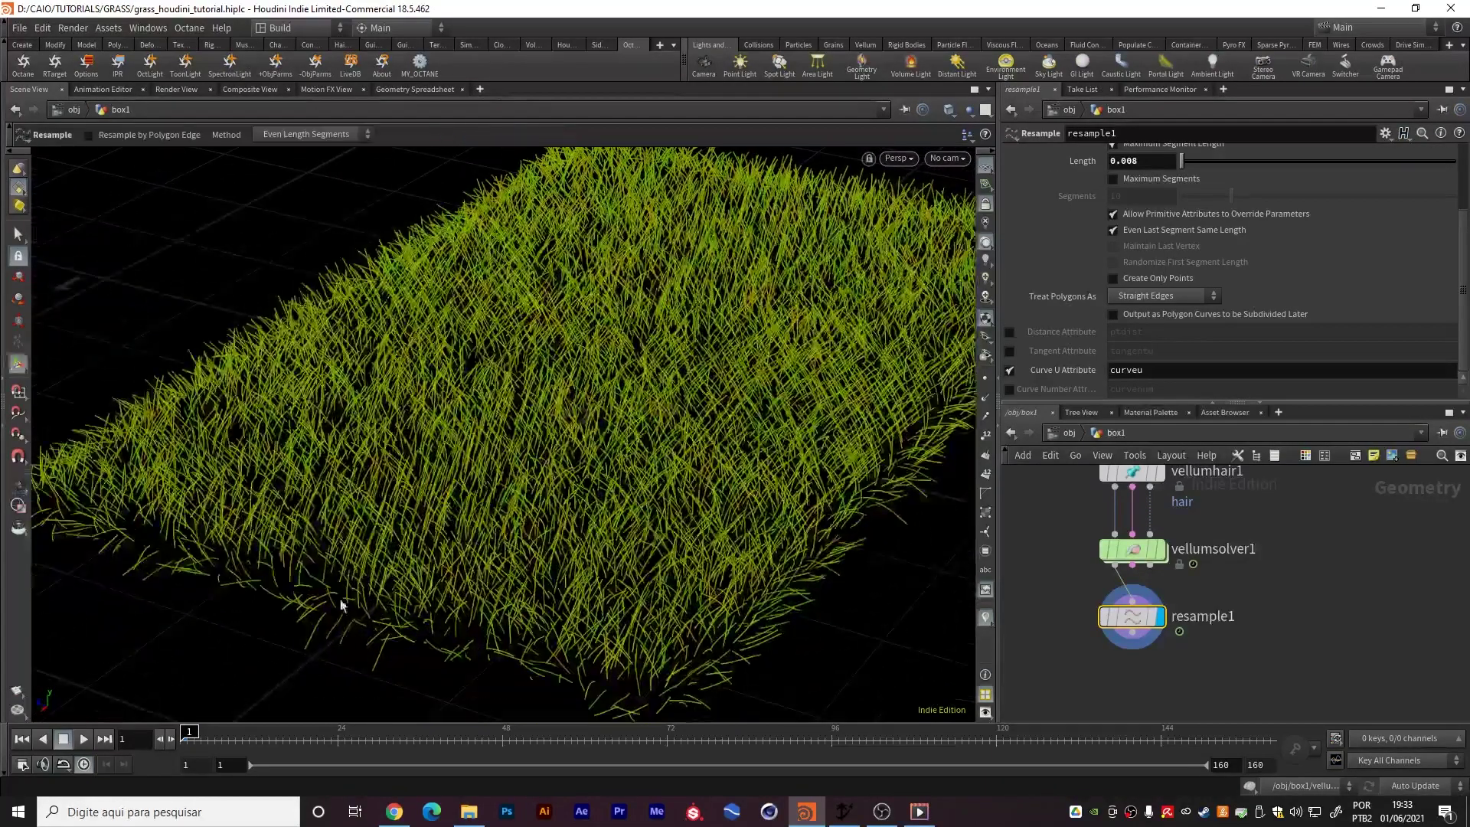
Insert a Group node between attribrandomize1 and vellumhair1
{"action": "middle_click_drag", "start_coordinate": [1335, 535], "coordinate": [1318, 653]}
{"action": "middle_click_drag", "start_coordinate": [1304, 584], "coordinate": [1265, 686]}
{"action": "middle_click_drag", "start_coordinate": [1310, 575], "coordinate": [1278, 685]}
{"action": "scroll", "coordinate": [1297, 618], "scroll_direction": "down", "scroll_amount": 5}
{"action": "middle_click_drag", "start_coordinate": [1297, 617], "coordinate": [1327, 516]}
{"action": "scroll", "coordinate": [1206, 554], "scroll_direction": "up", "scroll_amount": 5}
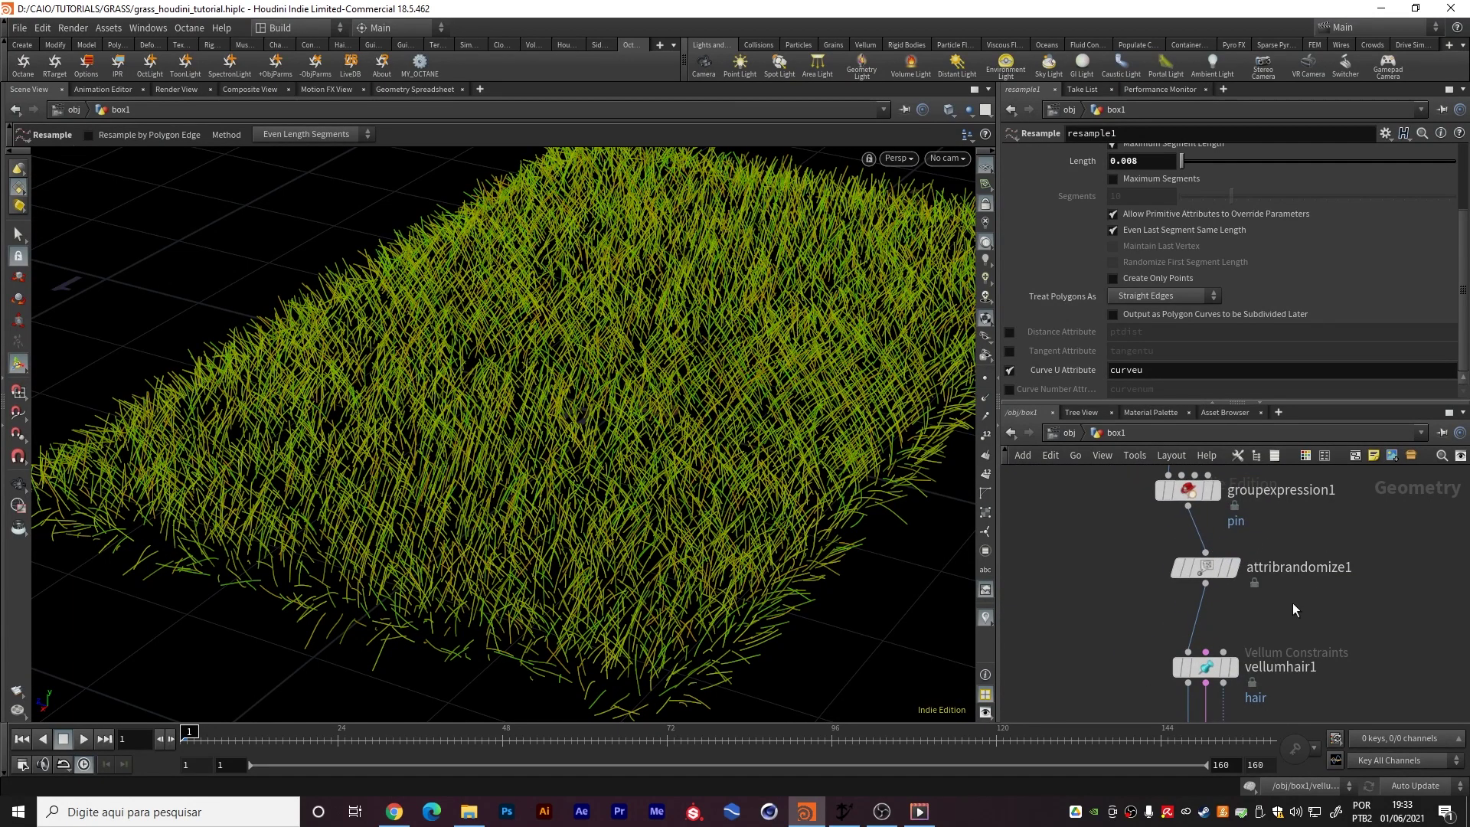
{"action": "middle_click_drag", "start_coordinate": [1293, 604], "coordinate": [1247, 581]}
{"action": "key", "text": "Tab"}
{"action": "type", "text": "grou"}
{"action": "key", "text": "Return"}
{"action": "left_click", "coordinate": [1220, 590]}
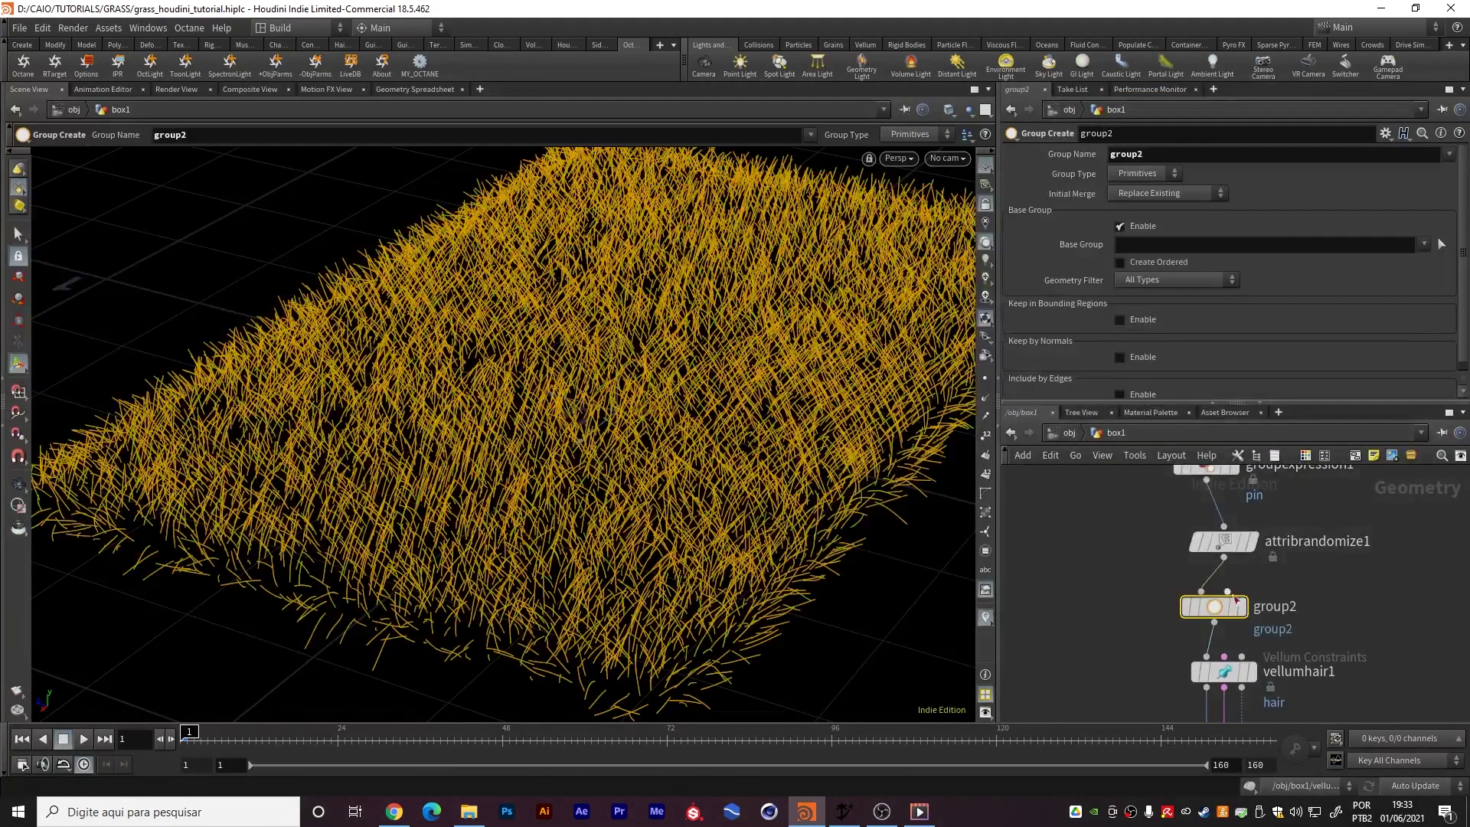
Add an unconnected Box node in the empty area beside the attribrandomize1 and group2 nodes
{"action": "middle_click_drag", "start_coordinate": [1335, 593], "coordinate": [1245, 647]}
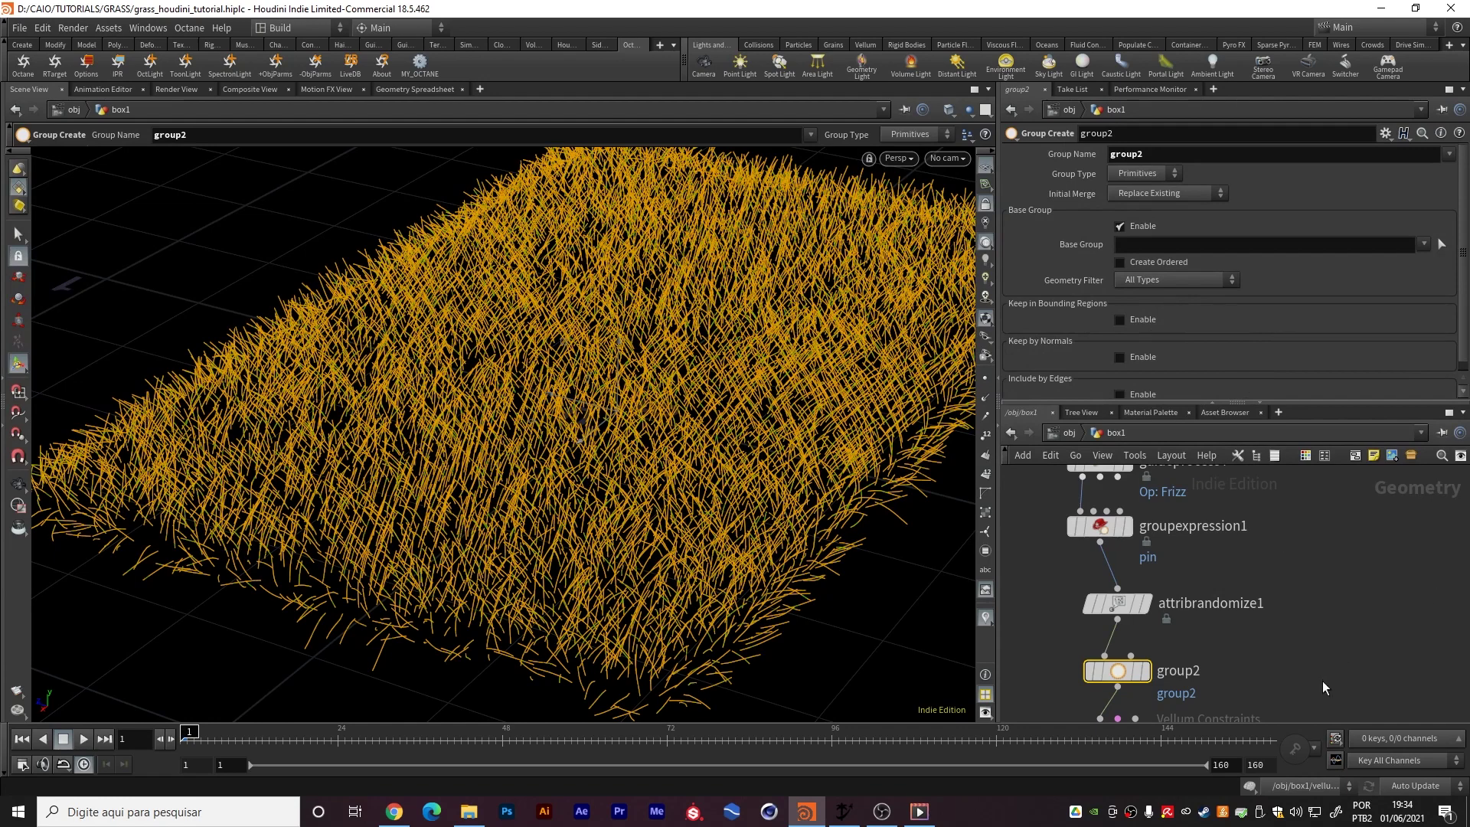
{"action": "middle_click_drag", "start_coordinate": [1322, 682], "coordinate": [1271, 707]}
{"action": "key", "text": "Tab"}
{"action": "type", "text": "spe"}
{"action": "key", "text": "BackSpace"}
{"action": "key", "text": "BackSpace"}
{"action": "key", "text": "BackSpace"}
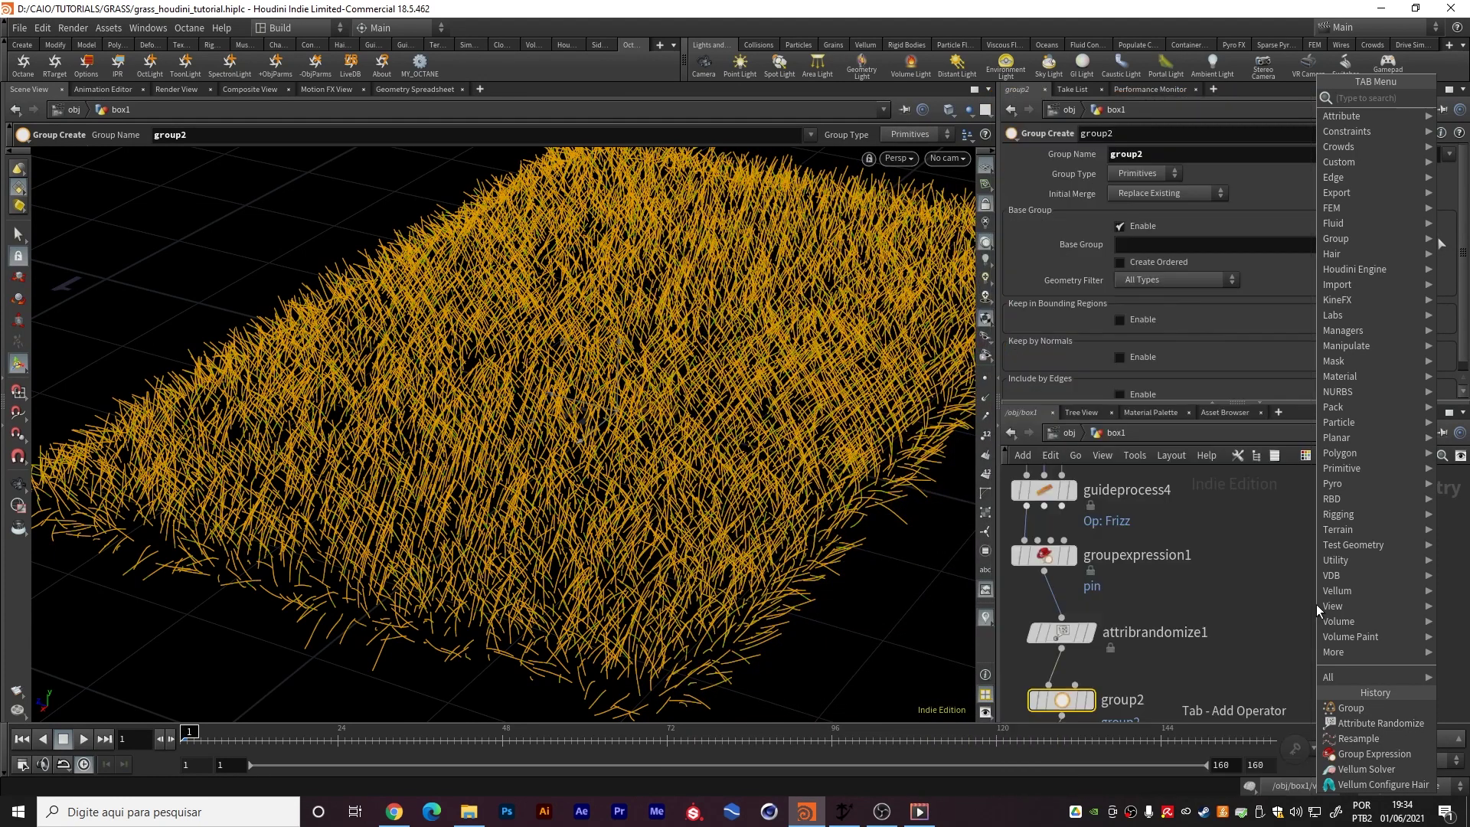
{"action": "type", "text": "bo"}
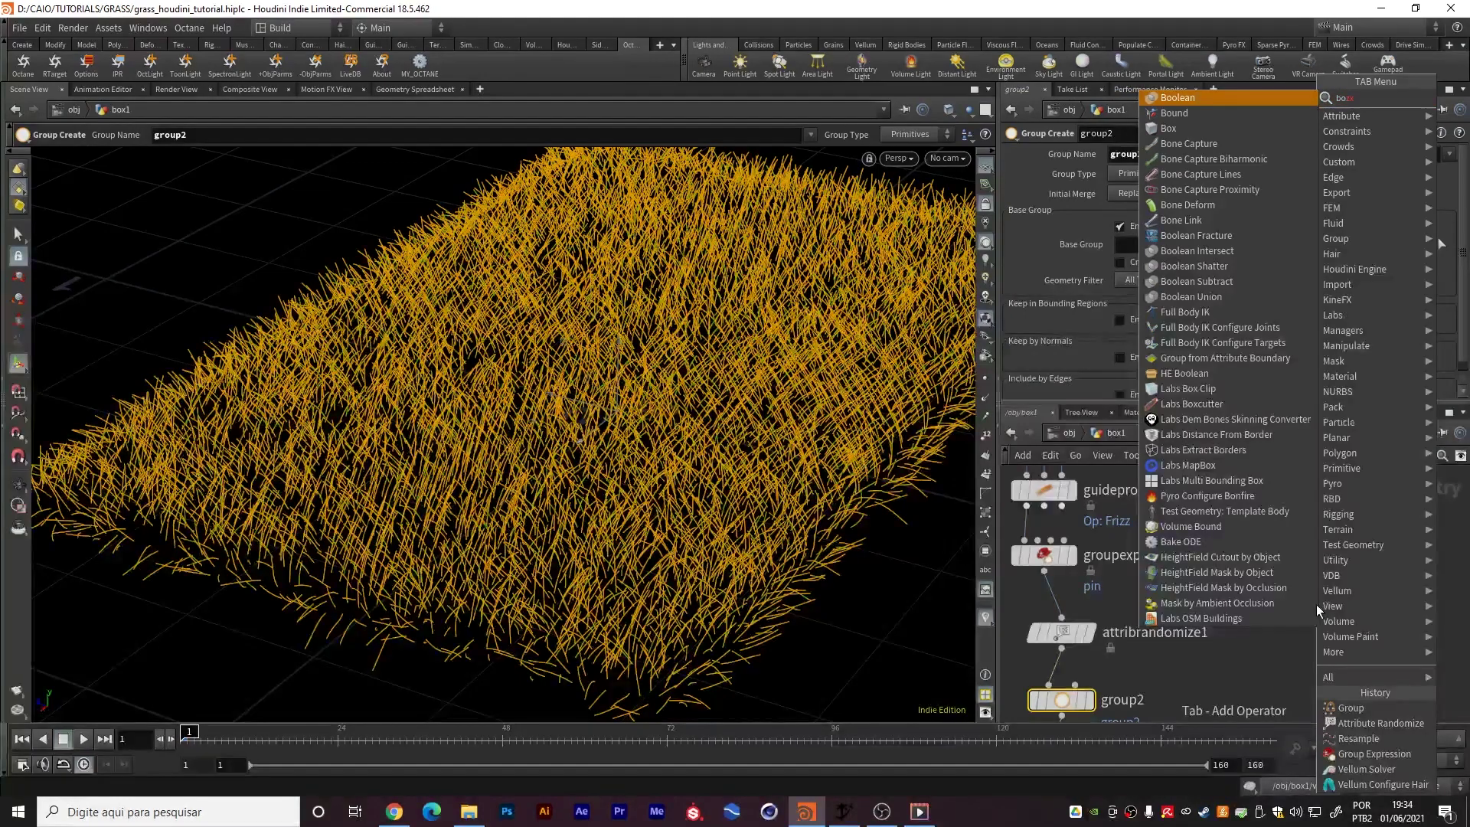
{"action": "key", "text": "Down"}
{"action": "key", "text": "Down"}
{"action": "key", "text": "Return"}
{"action": "left_click", "coordinate": [1316, 604]}
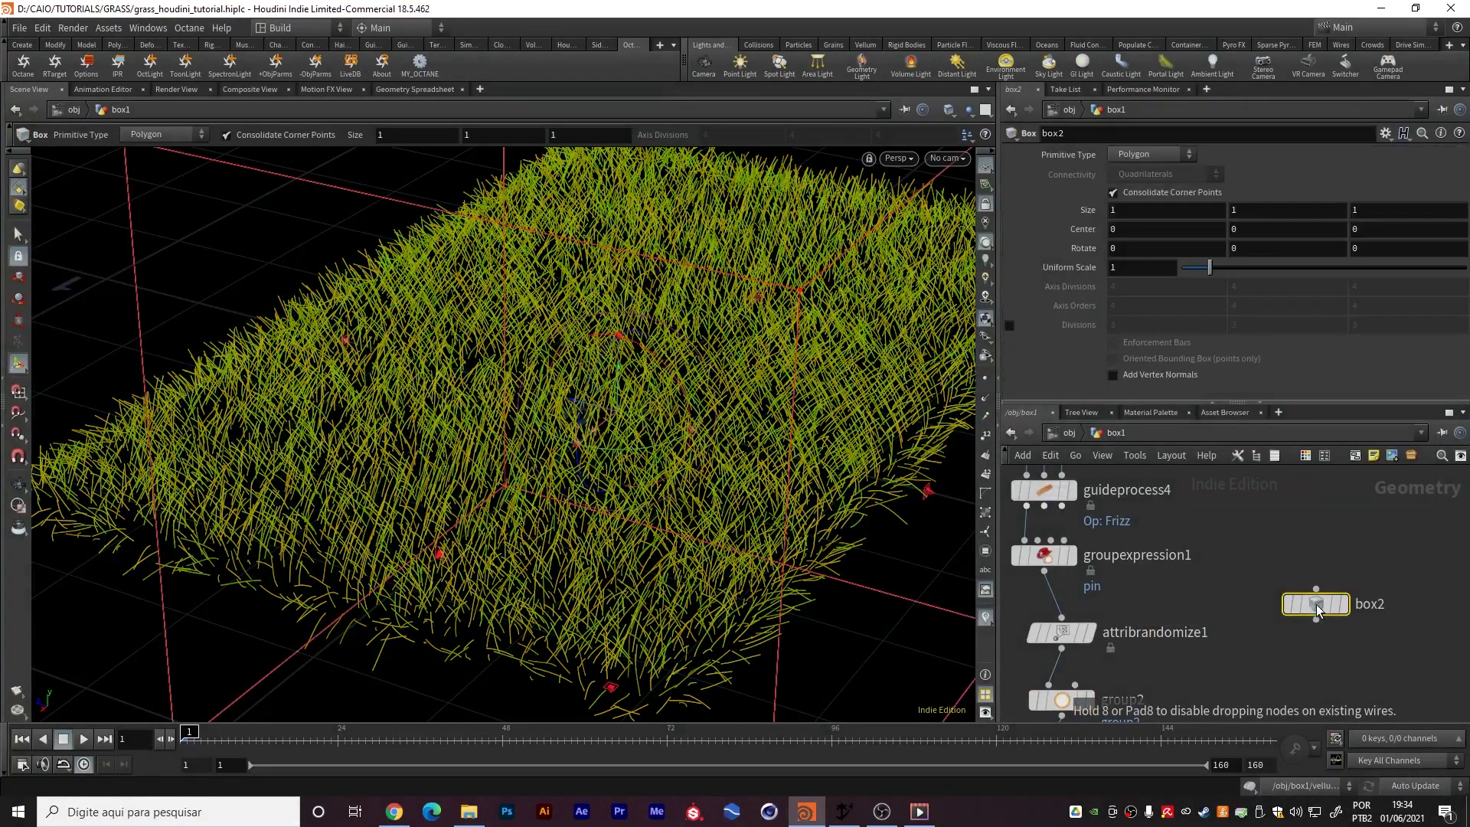
Resize box2 into a thin slab across the grass, about 1.67 by 1 by 0.04
{"action": "scroll", "coordinate": [694, 446], "scroll_direction": "down", "scroll_amount": 5}
{"action": "key", "text": "Return"}
{"action": "left_click_drag", "start_coordinate": [834, 484], "coordinate": [699, 462]}
{"action": "key", "text": "ctrl+z"}
{"action": "middle_click_drag", "start_coordinate": [1395, 208], "coordinate": [755, 282]}
{"action": "left_click_drag", "start_coordinate": [835, 417], "coordinate": [621, 390], "text": "alt"}
{"action": "middle_click_drag", "start_coordinate": [1139, 211], "coordinate": [764, 341]}
{"action": "left_click_drag", "start_coordinate": [764, 342], "coordinate": [840, 384]}
{"action": "left_click_drag", "start_coordinate": [774, 536], "coordinate": [534, 579]}
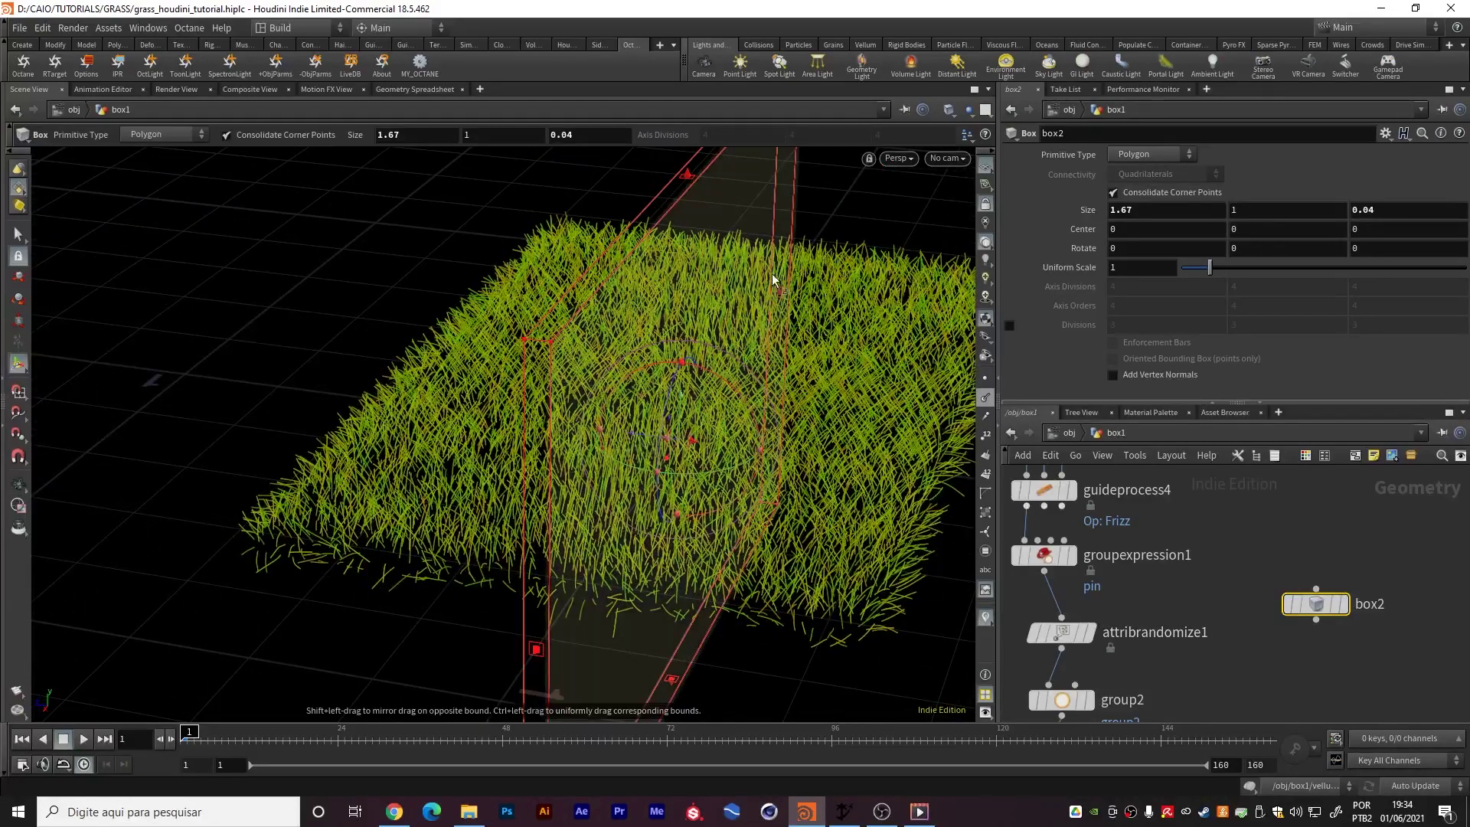
Connect box2 to the Bounding Object input of group2, and display group2
{"action": "left_click_drag", "start_coordinate": [1316, 619], "coordinate": [1242, 622]}
{"action": "middle_click_drag", "start_coordinate": [1241, 622], "coordinate": [1324, 529]}
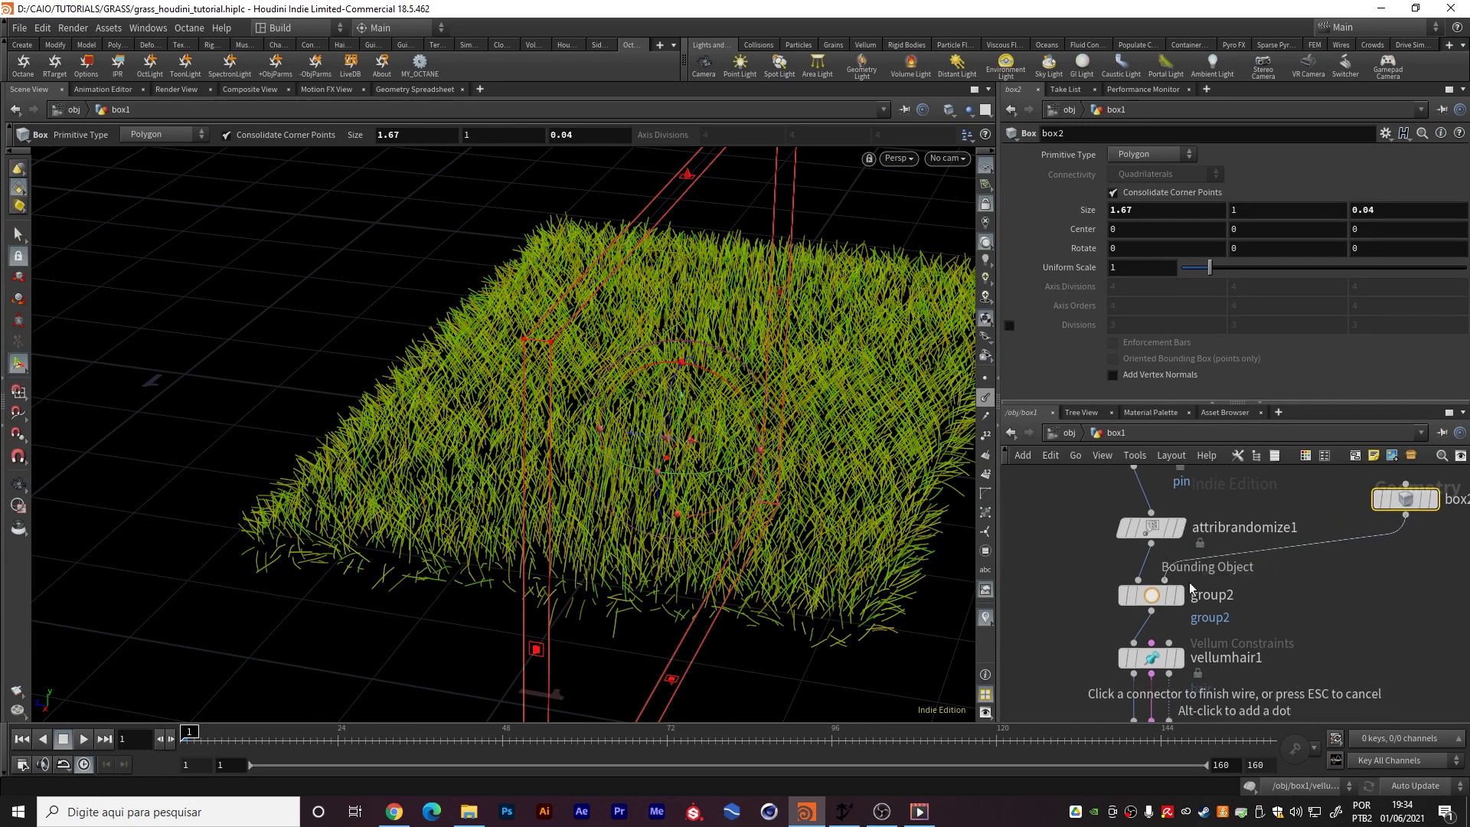
{"action": "left_click", "coordinate": [1165, 581]}
{"action": "left_click", "coordinate": [1179, 596]}
{"action": "left_click", "coordinate": [1153, 599]}
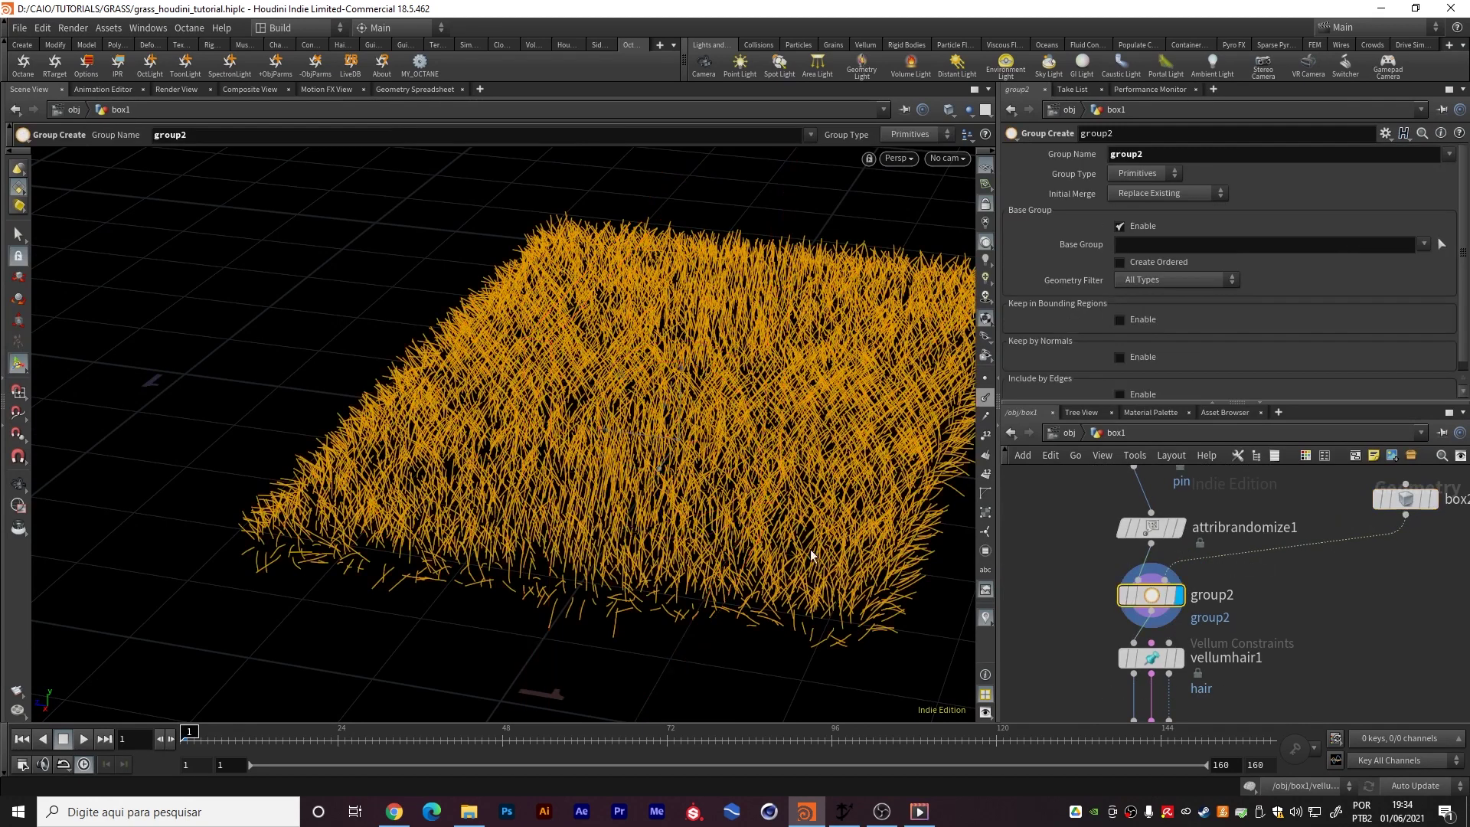
Disable the base group on group2, keep only elements inside the Bounding Object, and set Group Type to Points
{"action": "left_click", "coordinate": [1134, 227]}
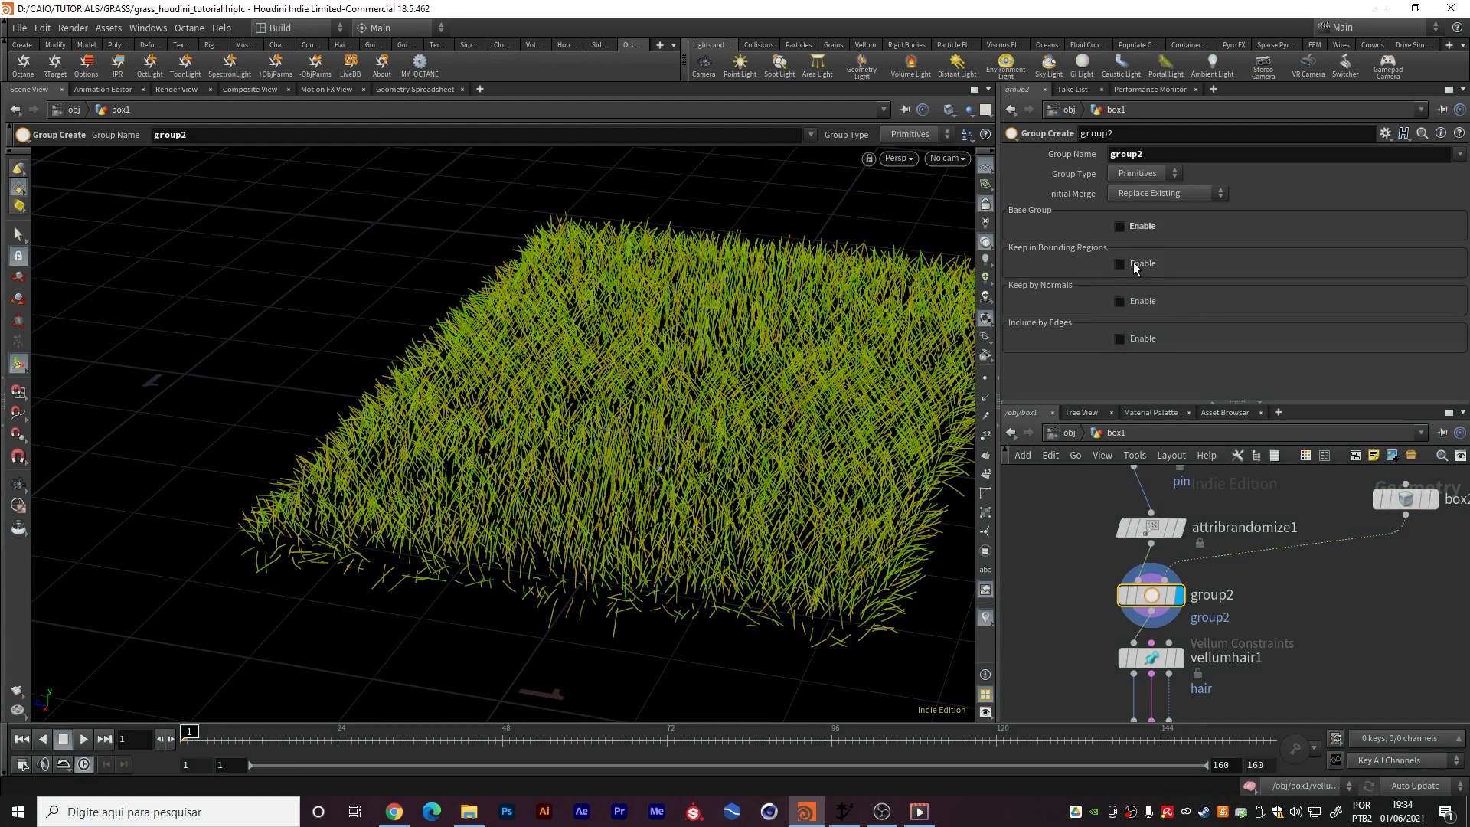
{"action": "left_click", "coordinate": [1134, 264]}
{"action": "left_click", "coordinate": [1197, 281]}
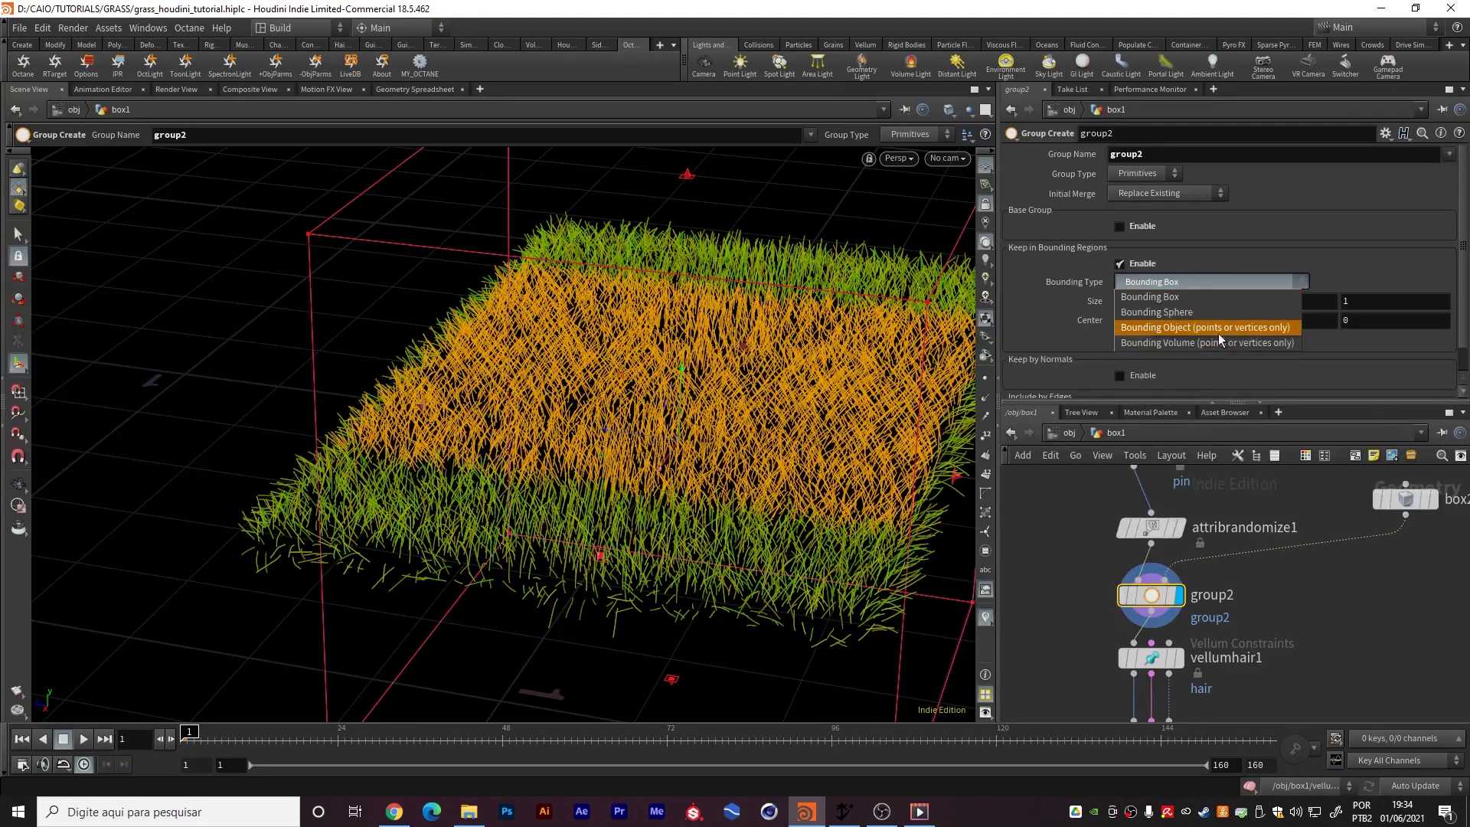
{"action": "left_click", "coordinate": [1178, 329]}
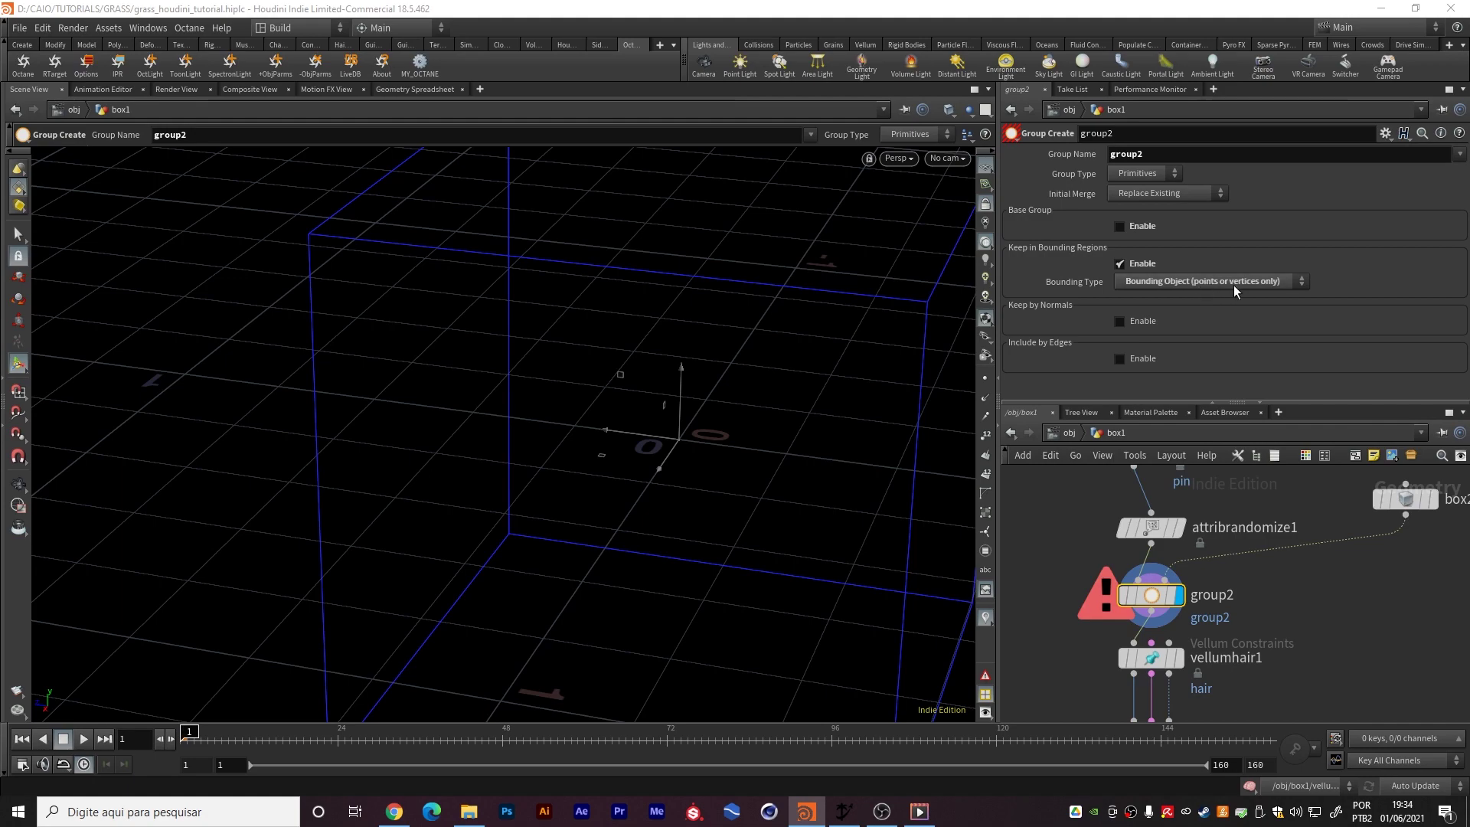
{"action": "left_click", "coordinate": [1153, 176]}
{"action": "left_click", "coordinate": [1157, 207]}
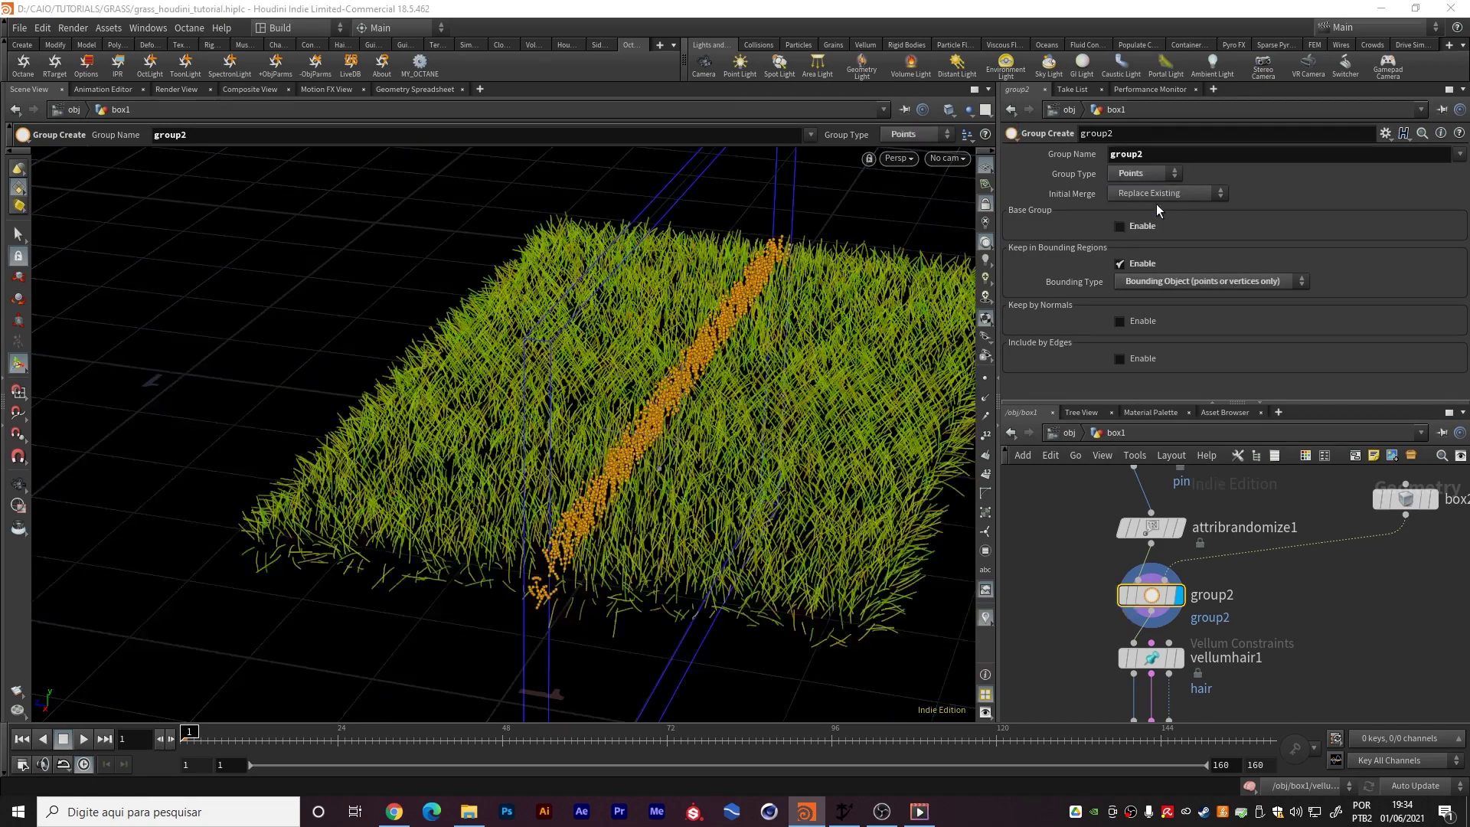
{"action": "left_click_drag", "start_coordinate": [623, 459], "coordinate": [410, 497], "text": "alt"}
{"action": "key", "text": "Return"}
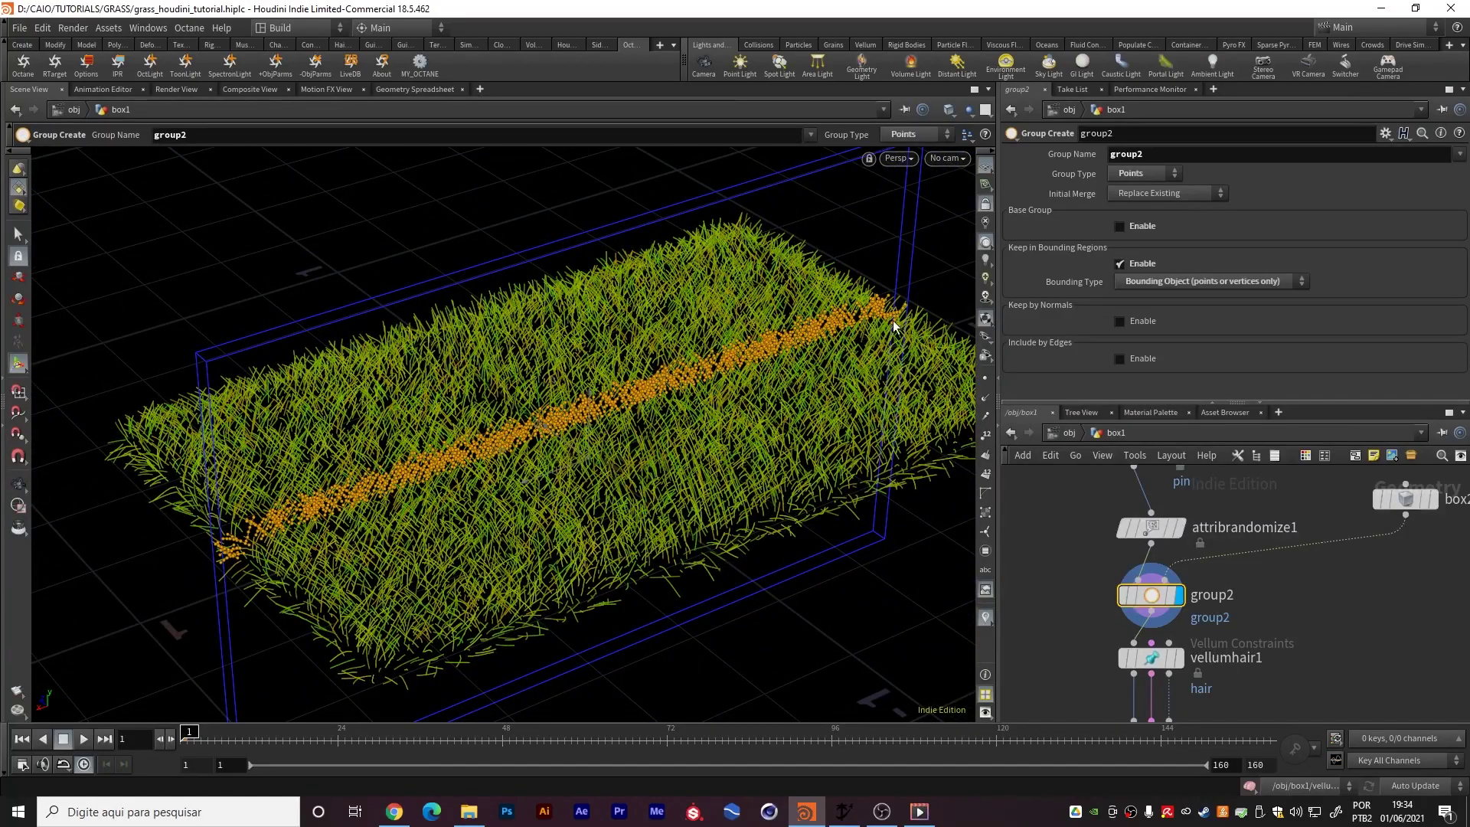
Name the point group created by group2 white_group
{"action": "left_click", "coordinate": [1133, 154]}
{"action": "type", "text": "white_group"}
{"action": "key", "text": "Return"}
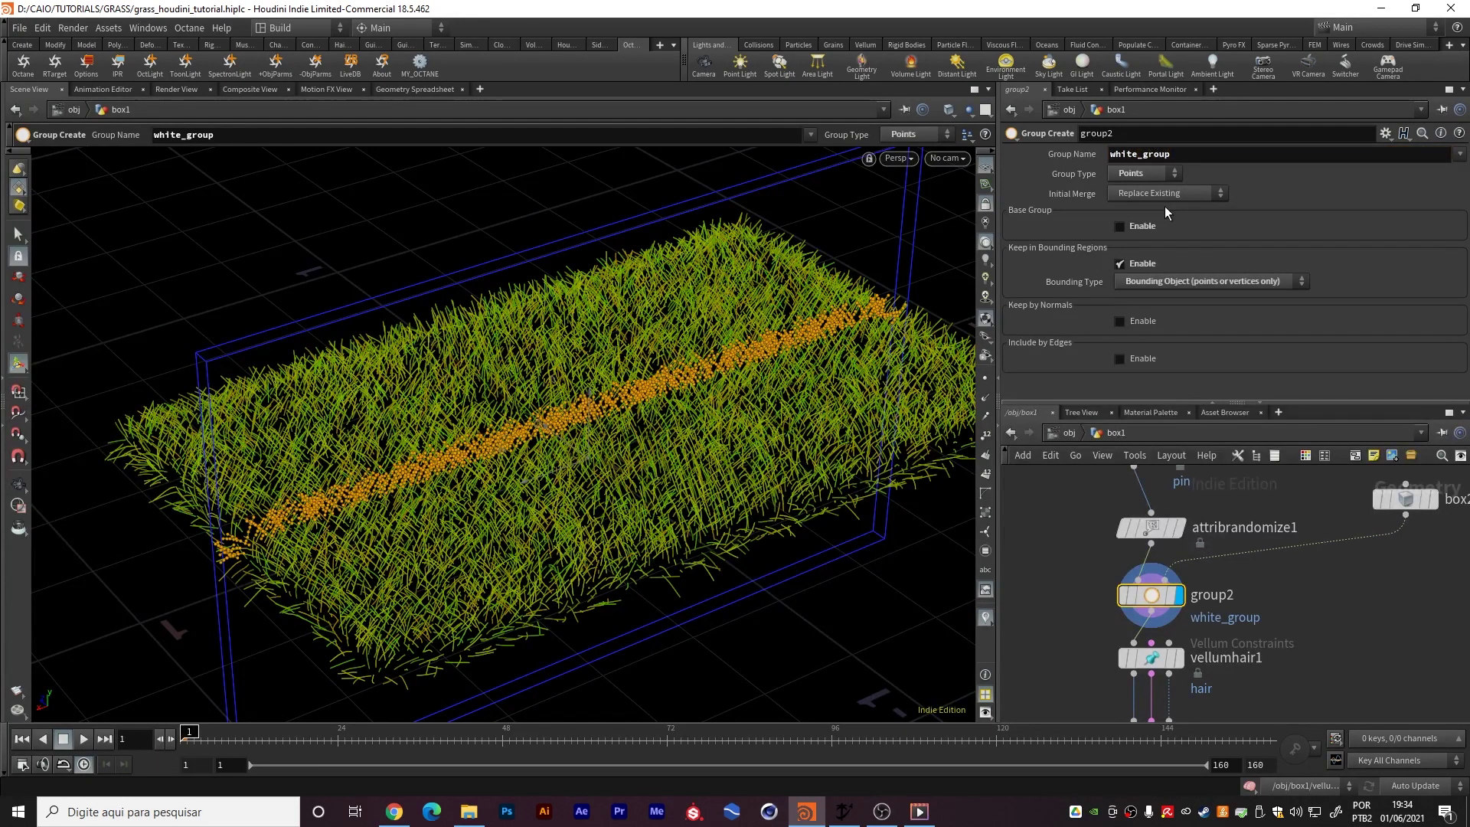
{"action": "key", "text": "Escape"}
{"action": "left_click_drag", "start_coordinate": [533, 434], "coordinate": [502, 460]}
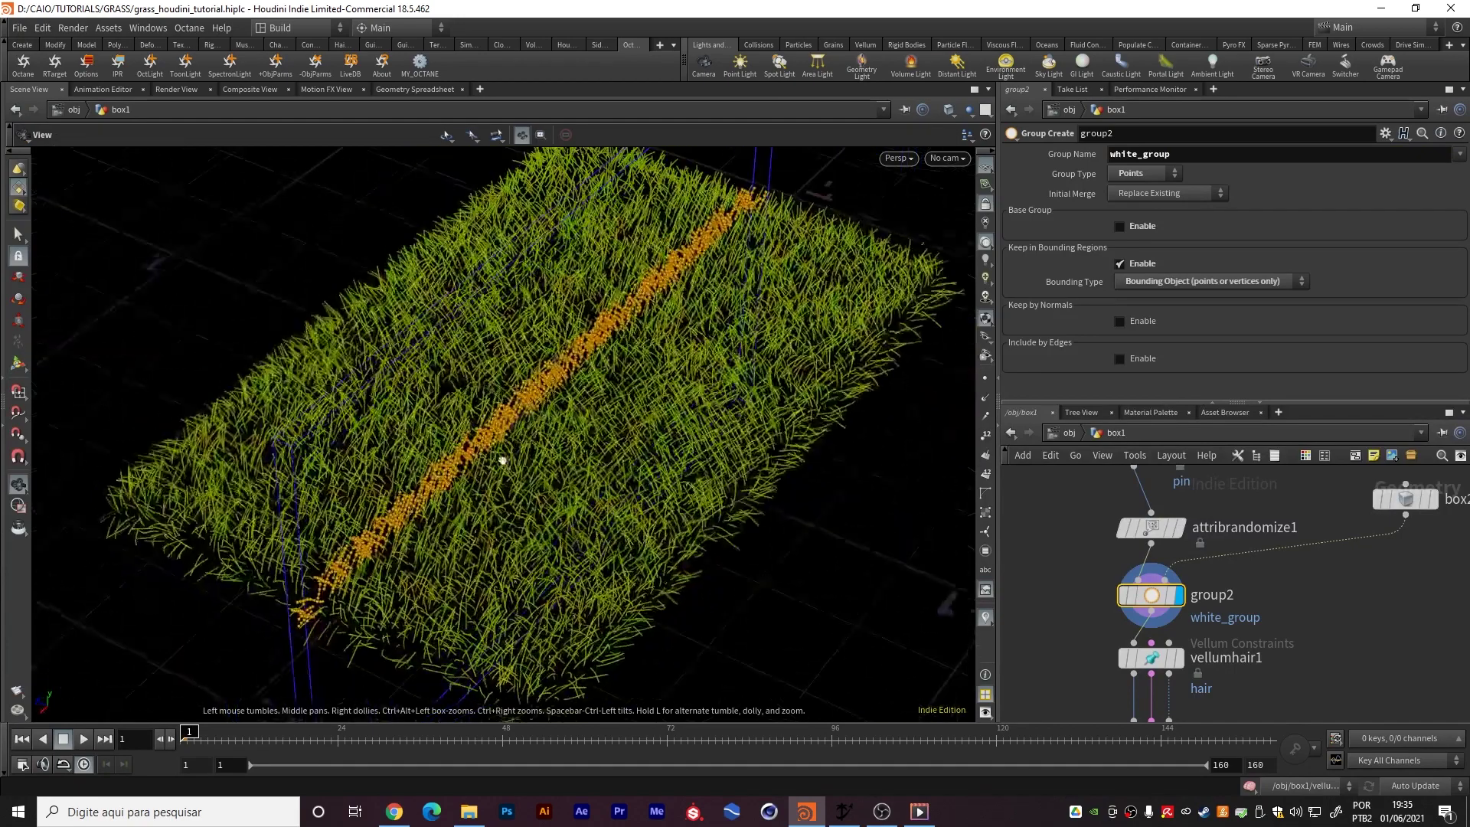
{"action": "key", "text": "Return"}
Insert a Color node between group2 and vellumhair1 and display its output
{"action": "middle_click_drag", "start_coordinate": [1362, 617], "coordinate": [1320, 526]}
{"action": "middle_click_drag", "start_coordinate": [1302, 606], "coordinate": [1292, 564]}
{"action": "scroll", "coordinate": [1147, 497], "scroll_direction": "down", "scroll_amount": 4}
{"action": "left_click_drag", "start_coordinate": [1087, 509], "coordinate": [1191, 612]}
{"action": "left_click_drag", "start_coordinate": [1136, 513], "coordinate": [1152, 557]}
{"action": "scroll", "coordinate": [1139, 509], "scroll_direction": "up", "scroll_amount": 4}
{"action": "key", "text": "Tab"}
{"action": "type", "text": "null"}
{"action": "key", "text": "Return"}
{"action": "left_click", "coordinate": [1130, 525]}
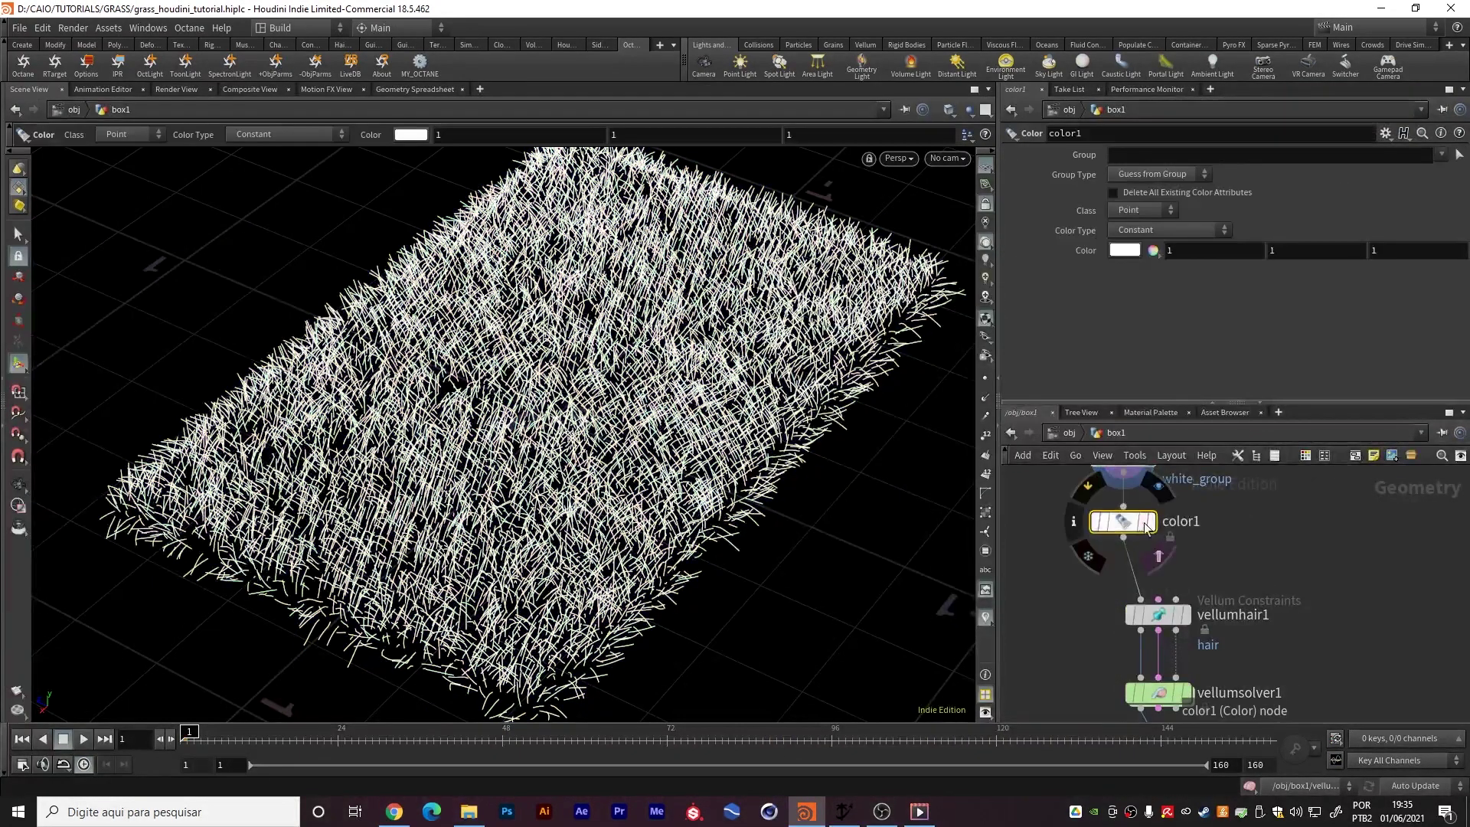
Restrict color1 to white_group and set its Class to Primitive, matching the attribute class of attribrandomize1
{"action": "left_click", "coordinate": [1441, 155]}
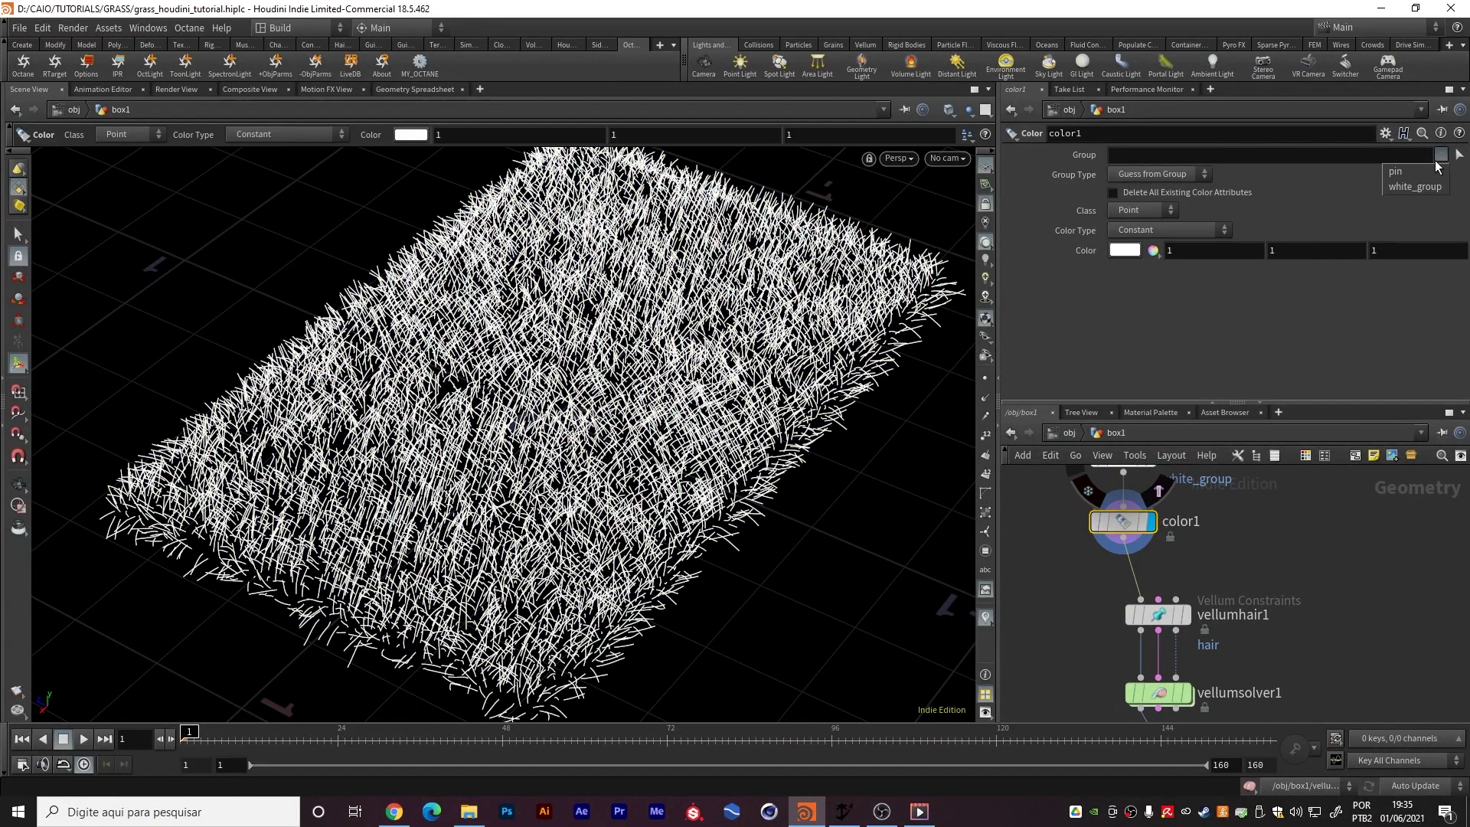
{"action": "left_click", "coordinate": [1415, 187]}
{"action": "middle_click_drag", "start_coordinate": [1248, 494], "coordinate": [1285, 643]}
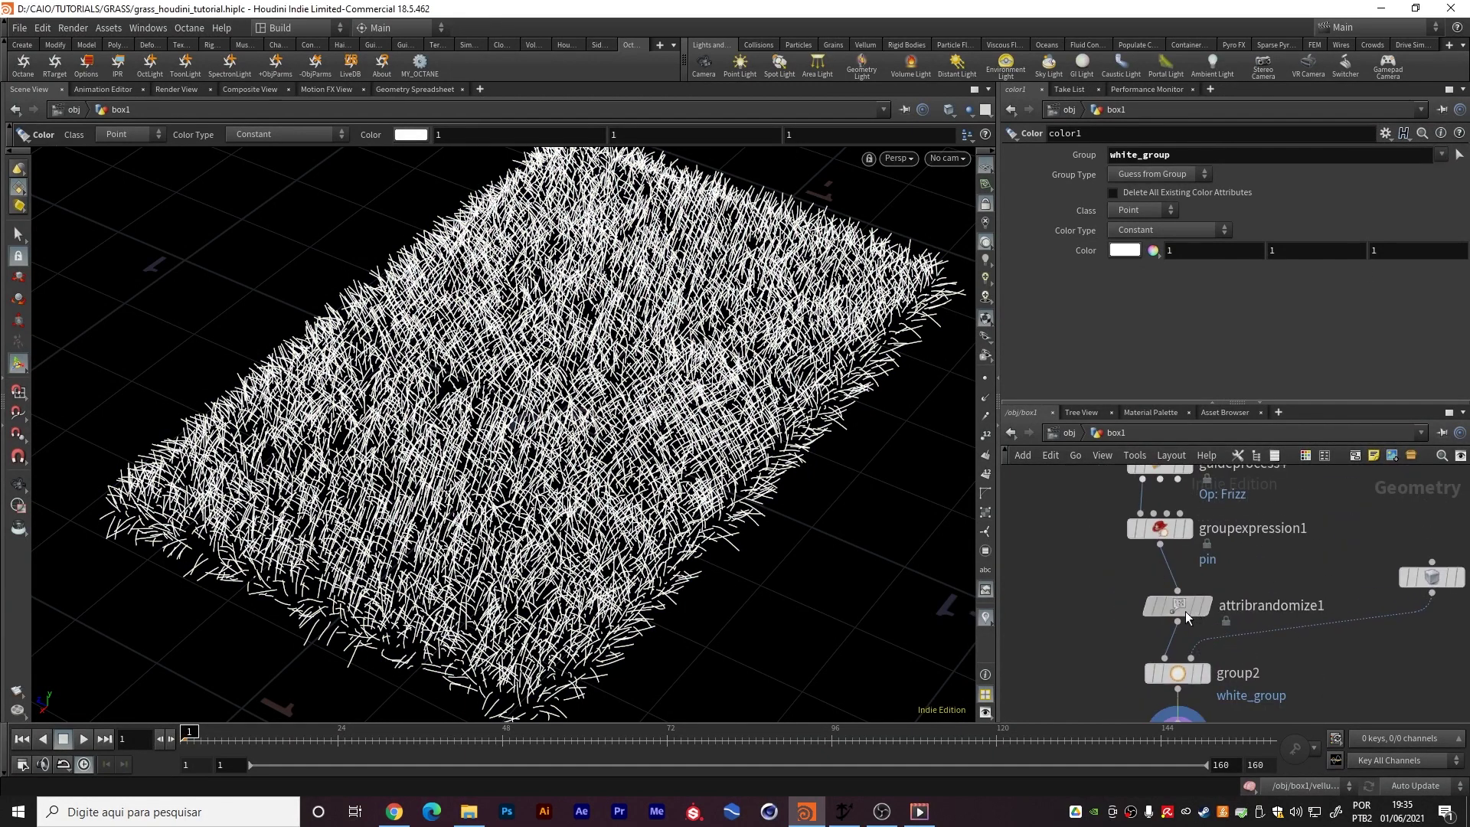
{"action": "left_click", "coordinate": [1204, 606]}
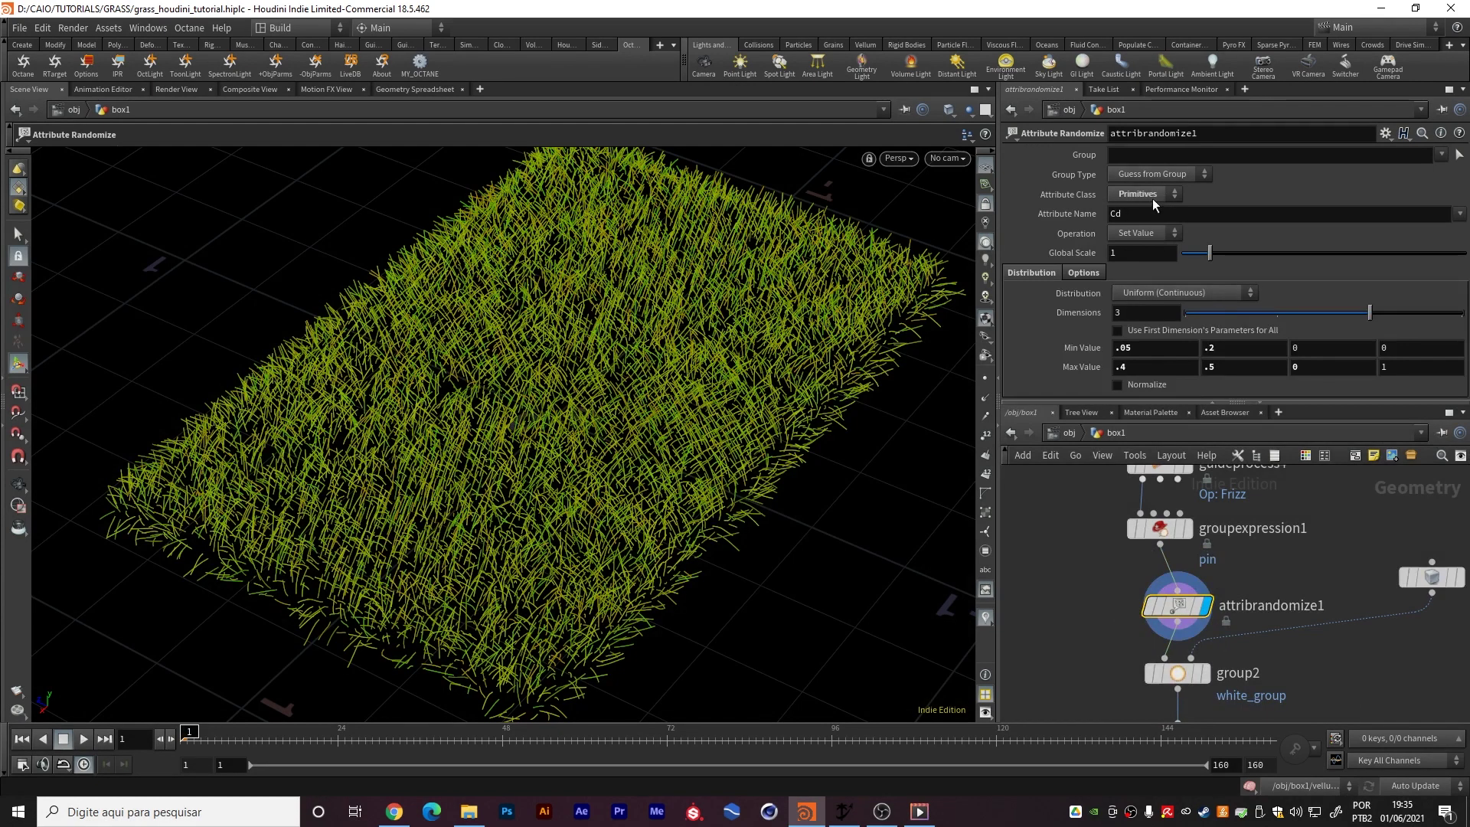
{"action": "middle_click_drag", "start_coordinate": [1349, 676], "coordinate": [1347, 569]}
{"action": "left_click", "coordinate": [1204, 632]}
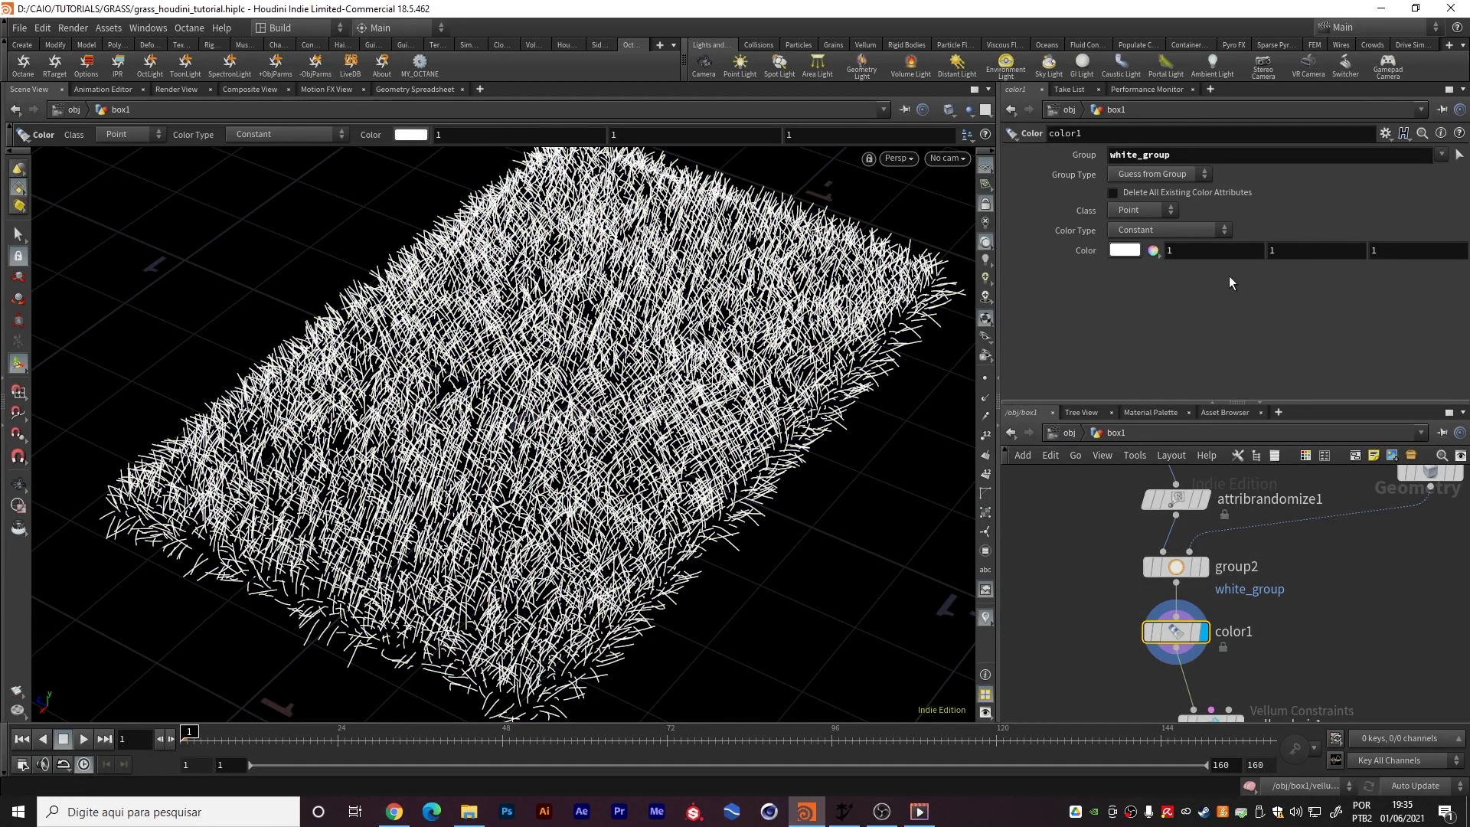
{"action": "left_click", "coordinate": [1165, 216]}
{"action": "left_click", "coordinate": [1155, 239]}
{"action": "left_click_drag", "start_coordinate": [456, 413], "coordinate": [438, 466], "text": "alt"}
Add a Sphere node beside box2 and reduce its Uniform Scale to 0.14
{"action": "middle_click_drag", "start_coordinate": [1311, 587], "coordinate": [1338, 562]}
{"action": "key", "text": "Tab"}
{"action": "type", "text": "sp"}
{"action": "key", "text": "Return"}
{"action": "left_click", "coordinate": [1339, 562]}
{"action": "left_click_drag", "start_coordinate": [1207, 252], "coordinate": [1184, 262]}
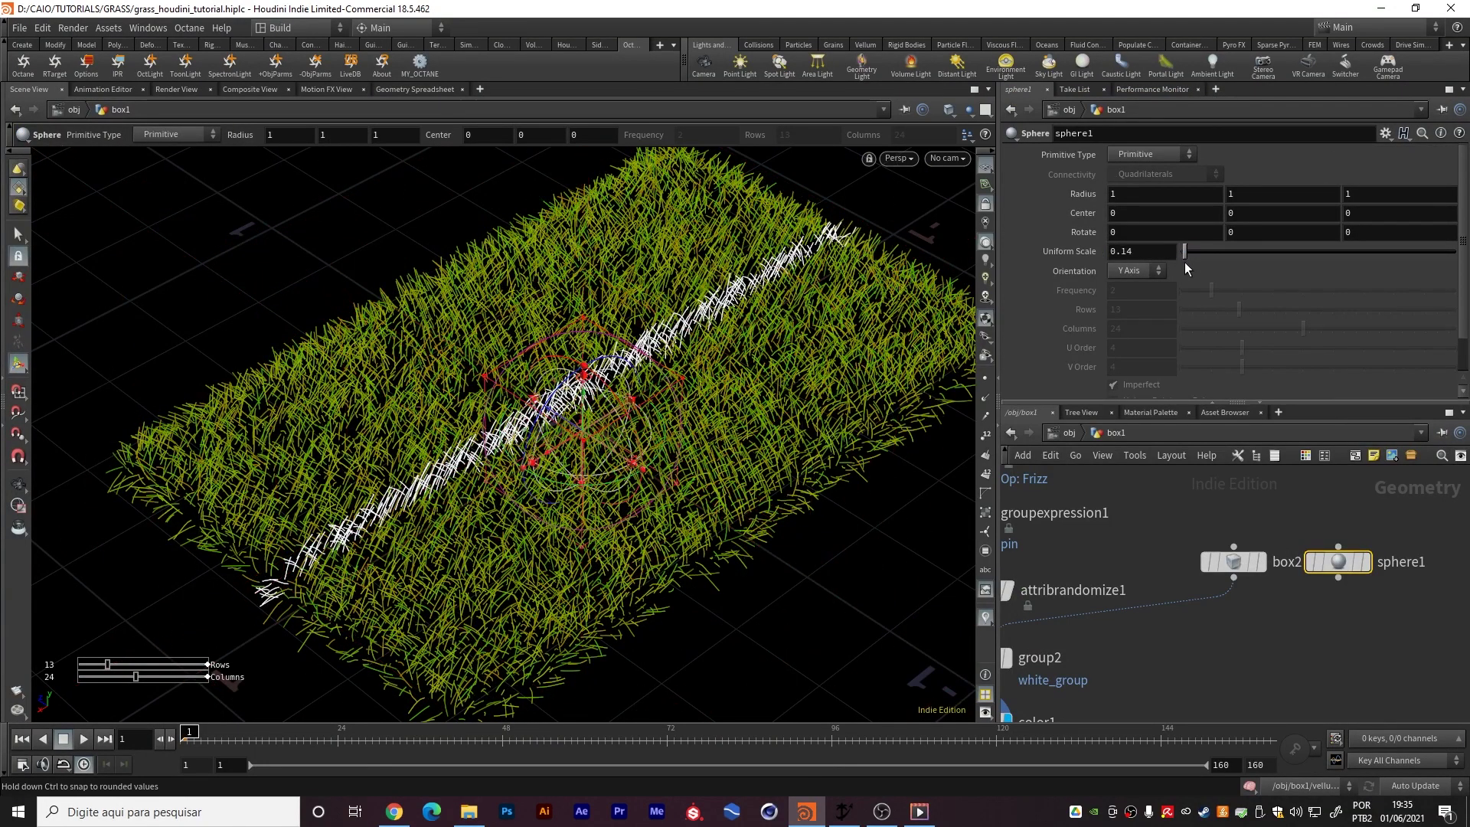
Raise sphere1 into the grass to a Center Y of about 0.13 and set its Uniform Scale to 0.07
{"action": "left_click_drag", "start_coordinate": [584, 471], "coordinate": [476, 397], "text": "alt"}
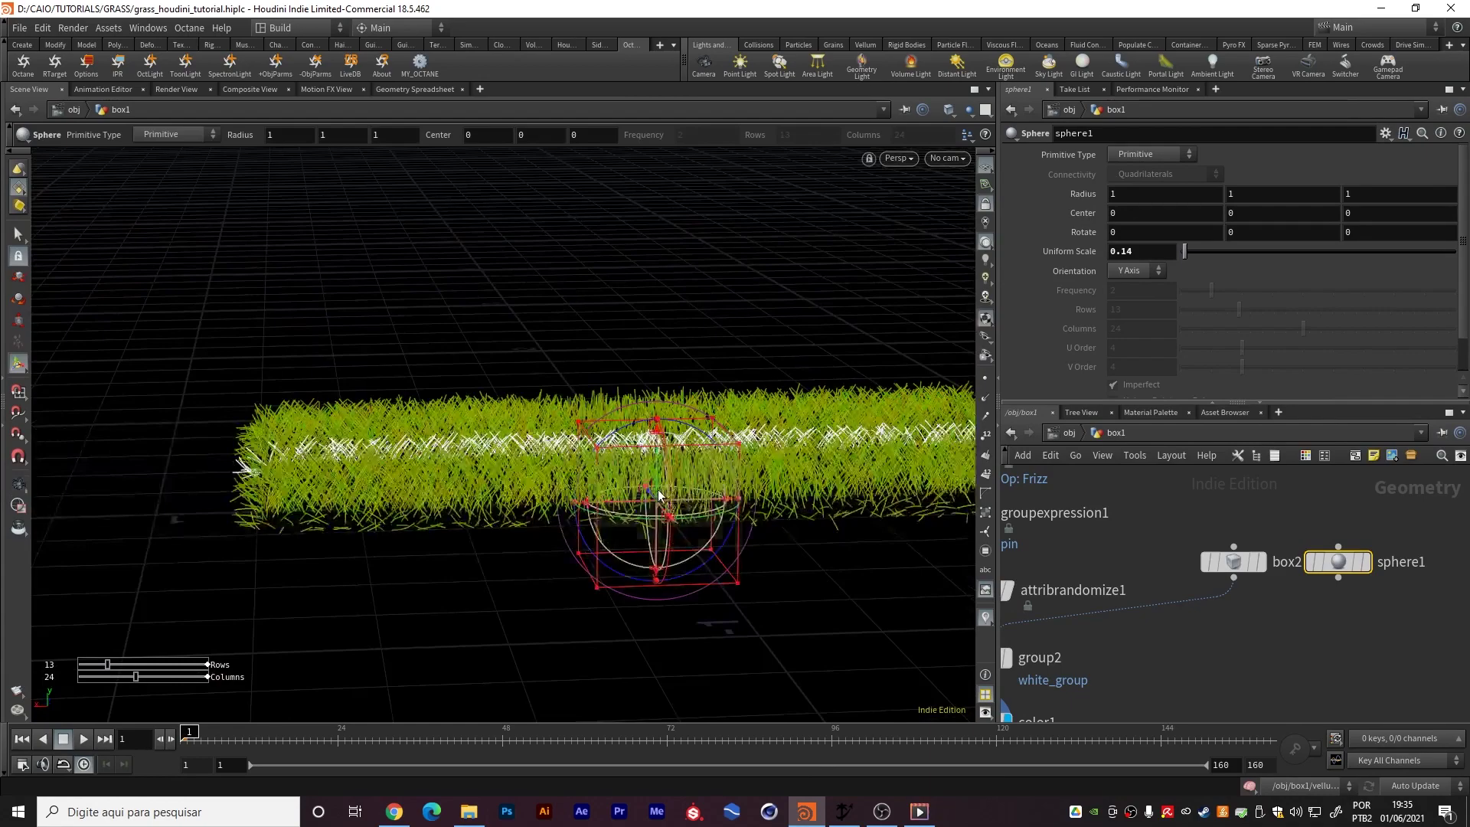
{"action": "left_click_drag", "start_coordinate": [655, 465], "coordinate": [810, 543]}
{"action": "left_click", "coordinate": [1156, 258]}
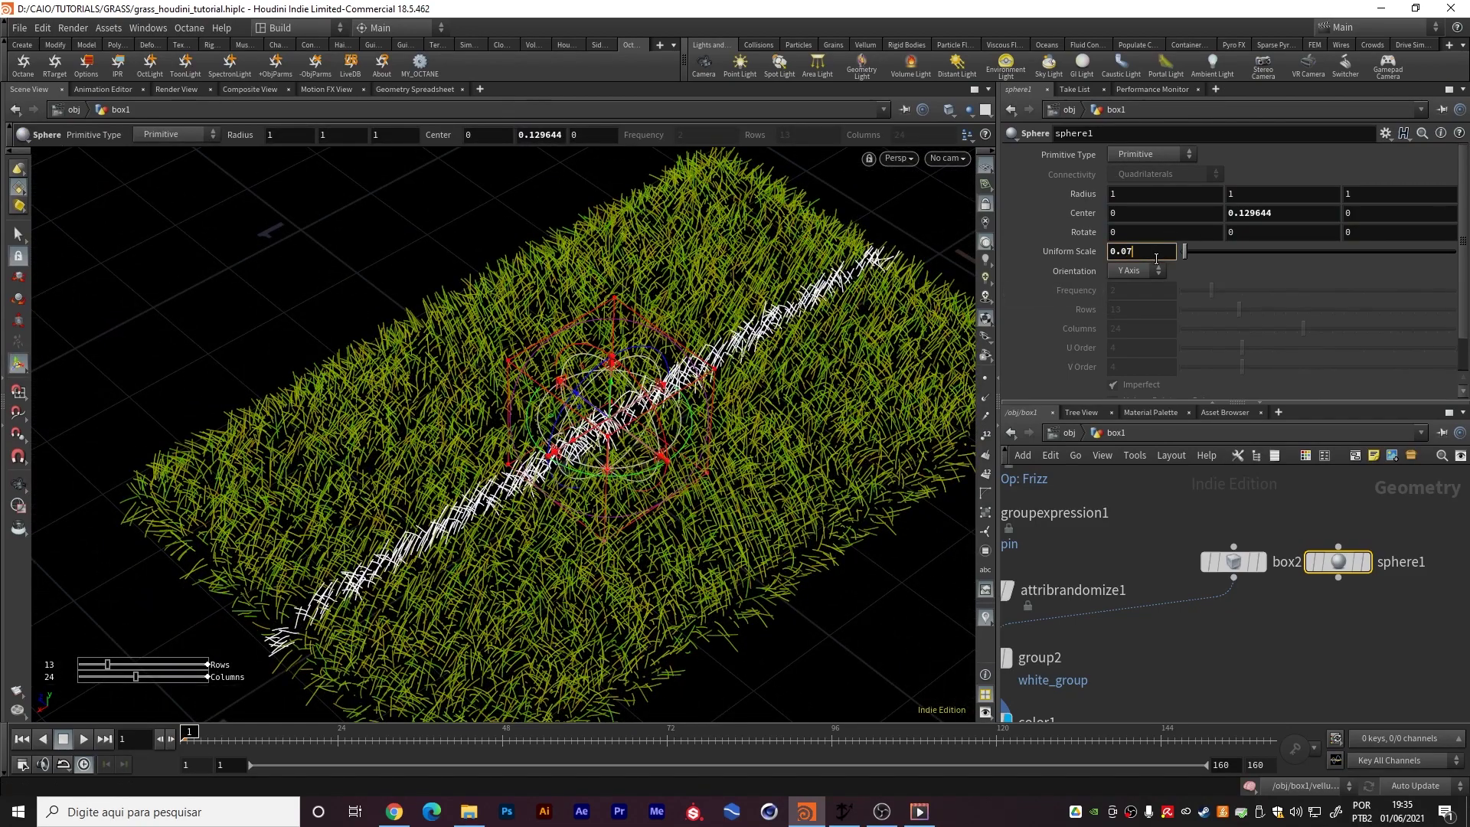
{"action": "key", "text": "Return"}
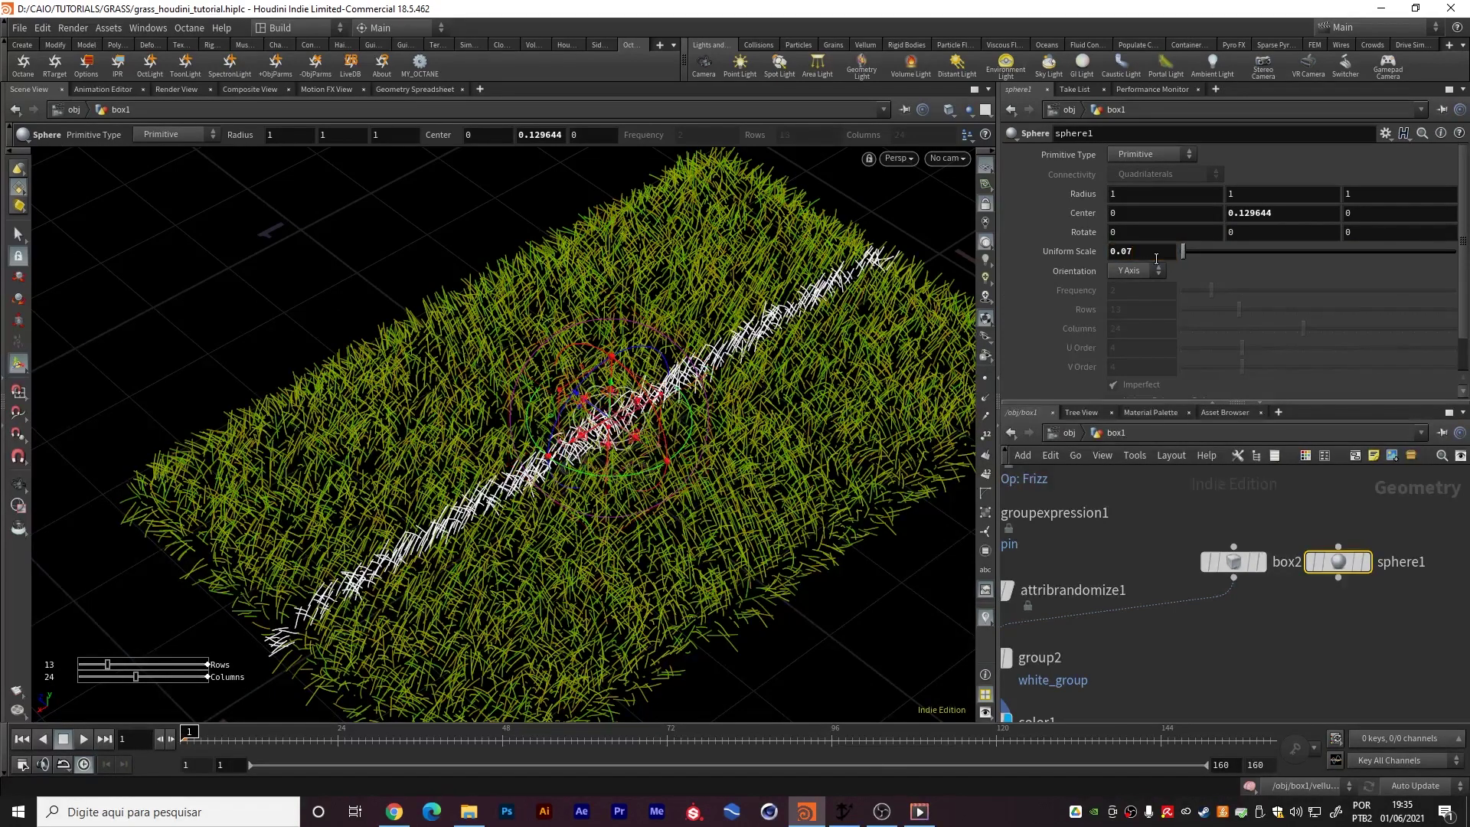
Set the Uniform Scale of sphere1 to 0.09
{"action": "left_click_drag", "start_coordinate": [496, 408], "coordinate": [666, 440], "text": "alt"}
{"action": "left_click", "coordinate": [1147, 252]}
{"action": "type", "text": "9"}
{"action": "key", "text": "Return"}
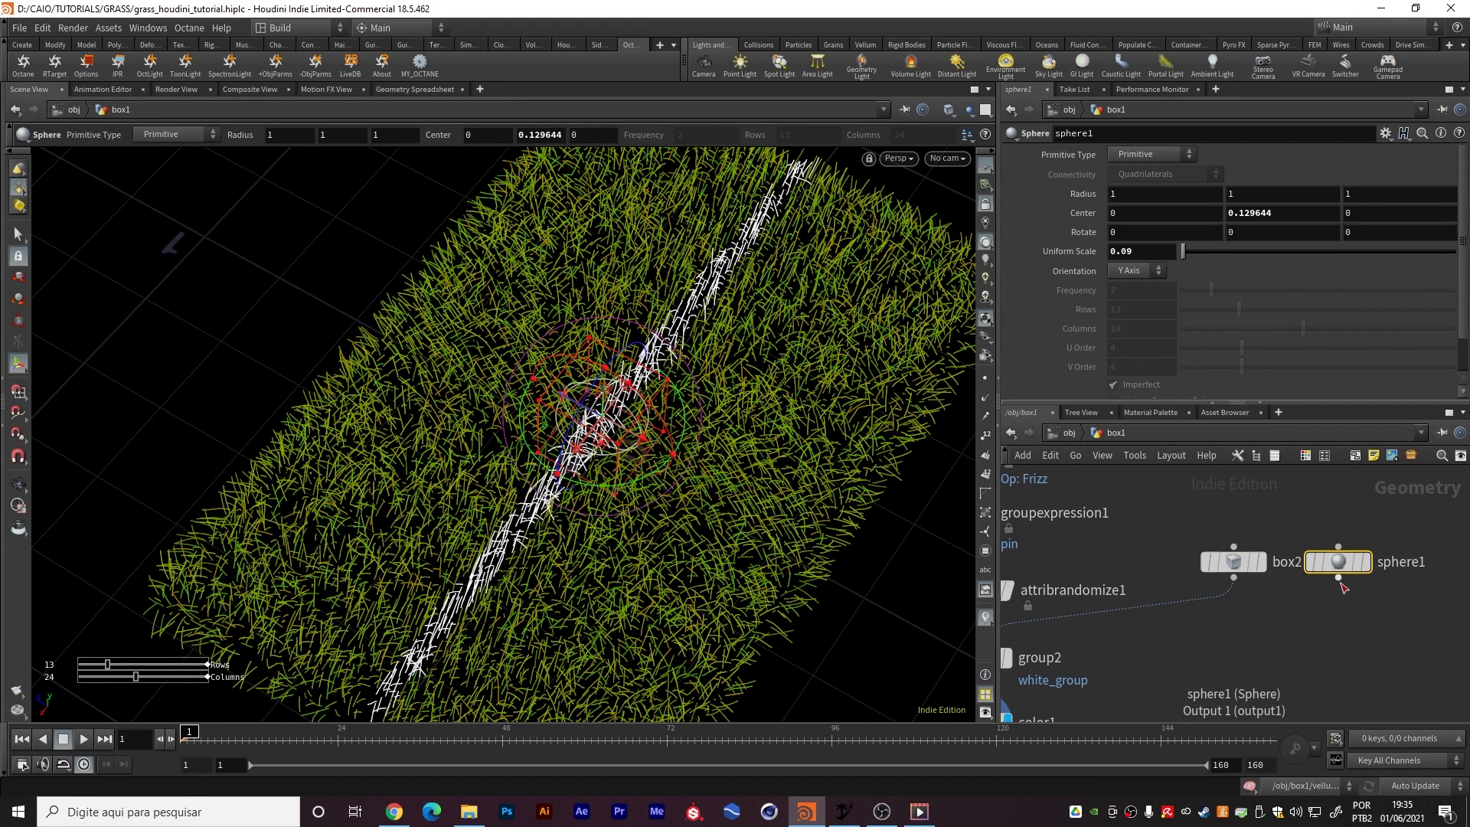
Merge box2 with sphere1 and connect the merge to the bounding input of group2
{"action": "left_click", "coordinate": [1234, 579]}
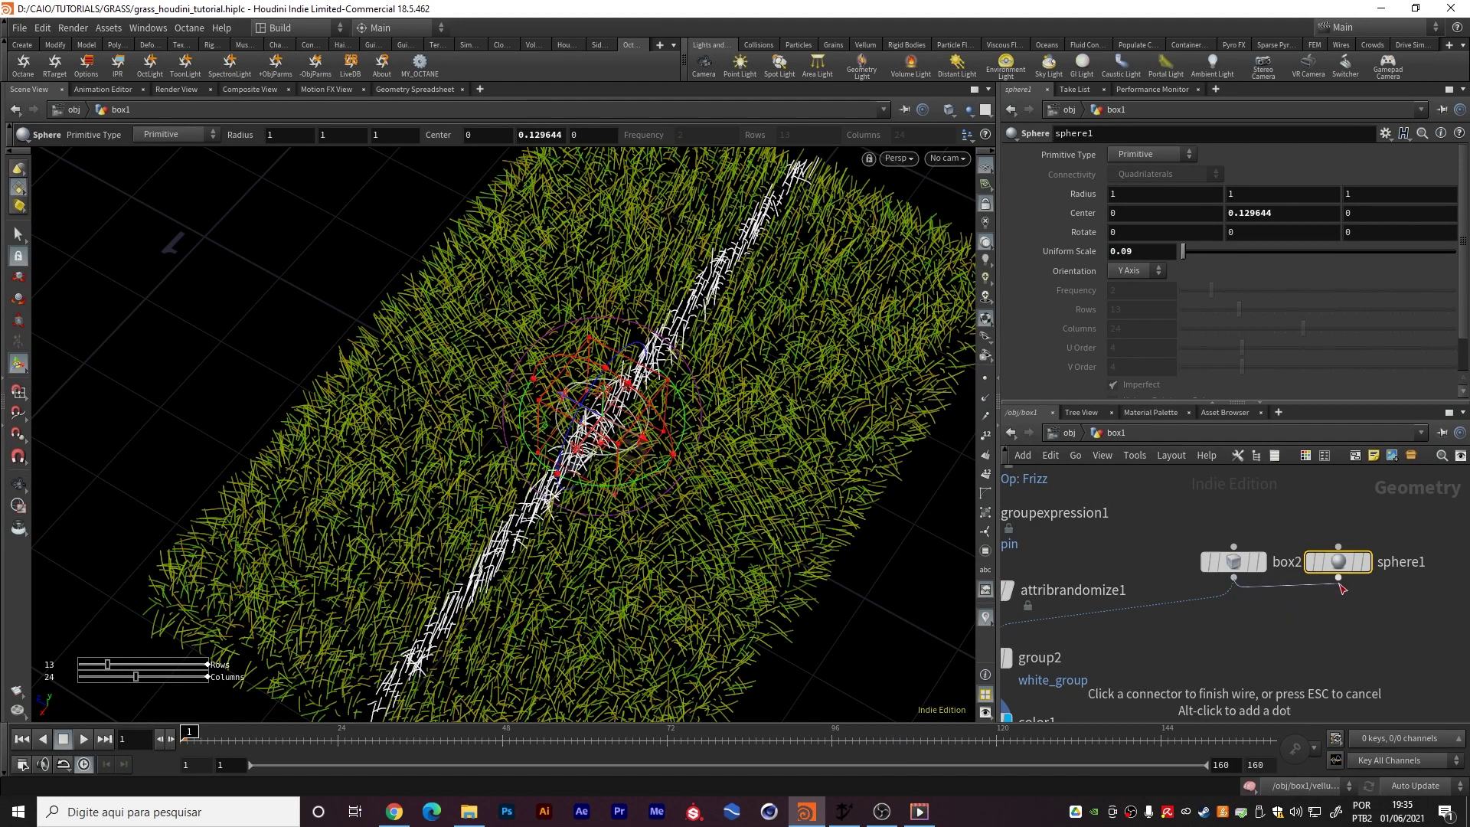
{"action": "left_click", "coordinate": [1279, 617], "text": "alt"}
{"action": "middle_click_drag", "start_coordinate": [1201, 654], "coordinate": [1398, 607]}
{"action": "left_click", "coordinate": [1189, 594]}
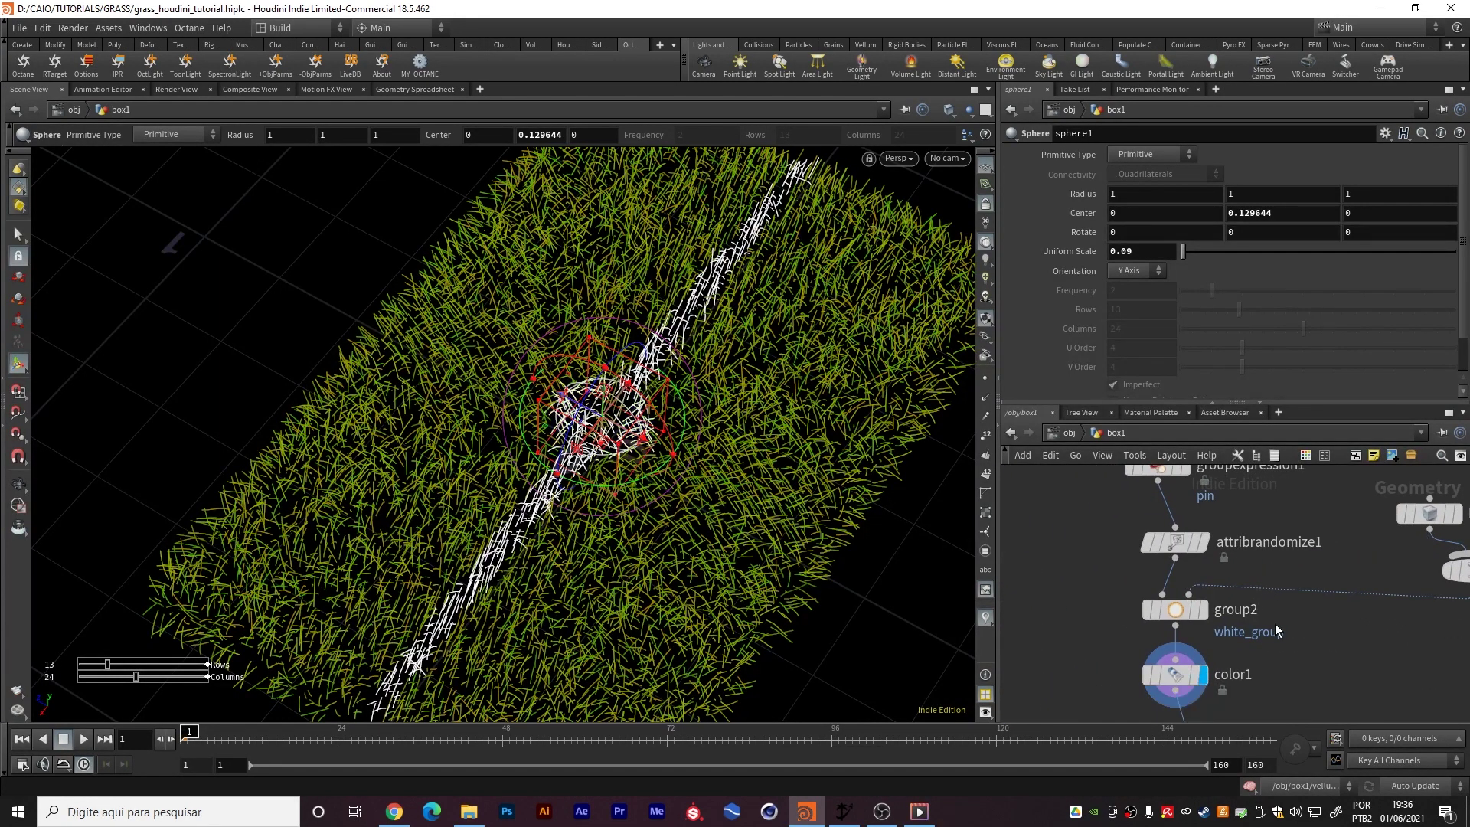
Select color1 and examine the white line and center spot on the grass from several angles
{"action": "middle_click_drag", "start_coordinate": [1267, 624], "coordinate": [1291, 563]}
{"action": "left_click", "coordinate": [1199, 612]}
{"action": "left_click_drag", "start_coordinate": [572, 415], "coordinate": [423, 375], "text": "alt"}
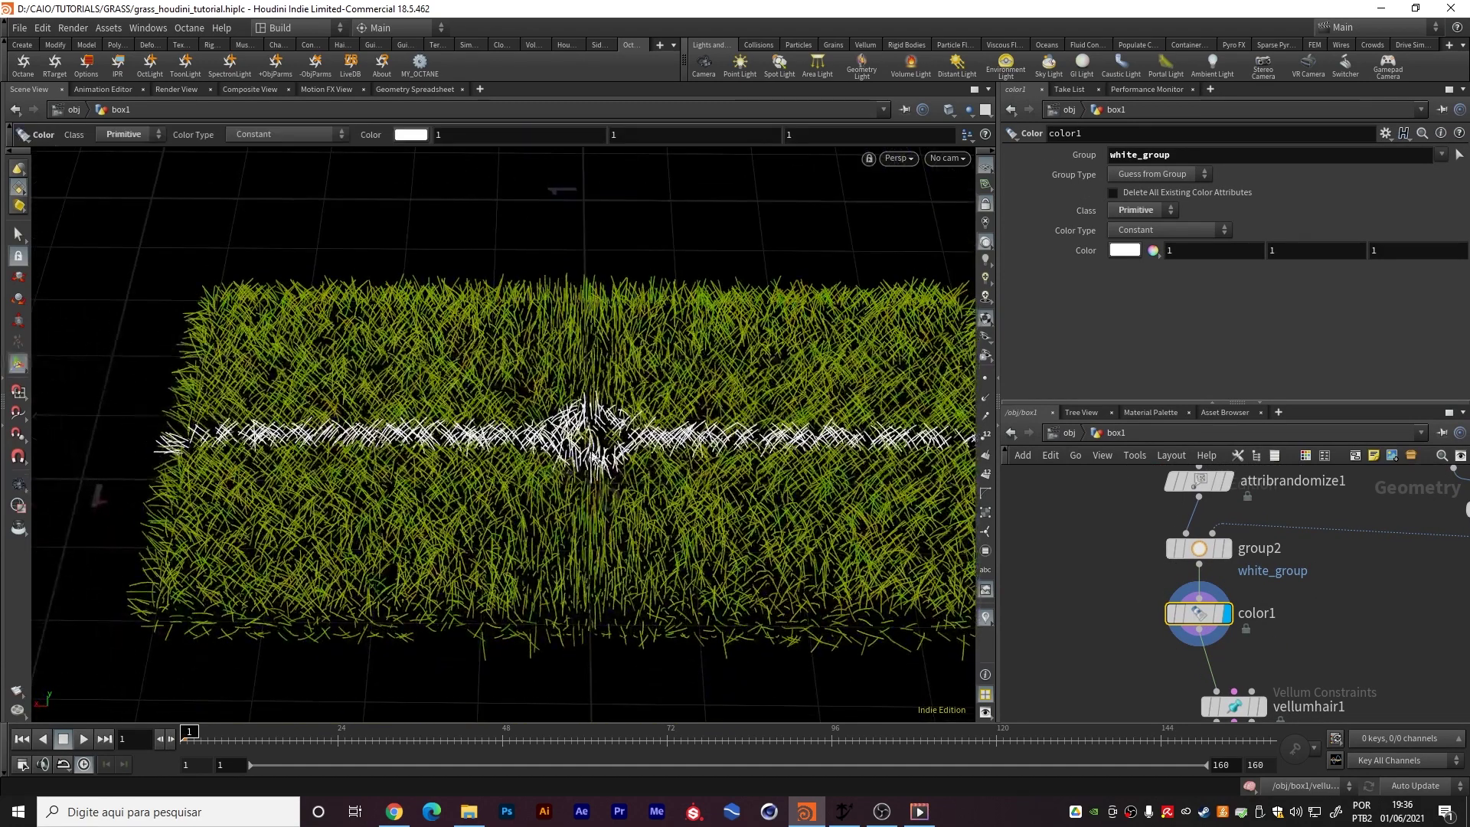
{"action": "left_click_drag", "start_coordinate": [592, 462], "coordinate": [554, 487], "text": "alt"}
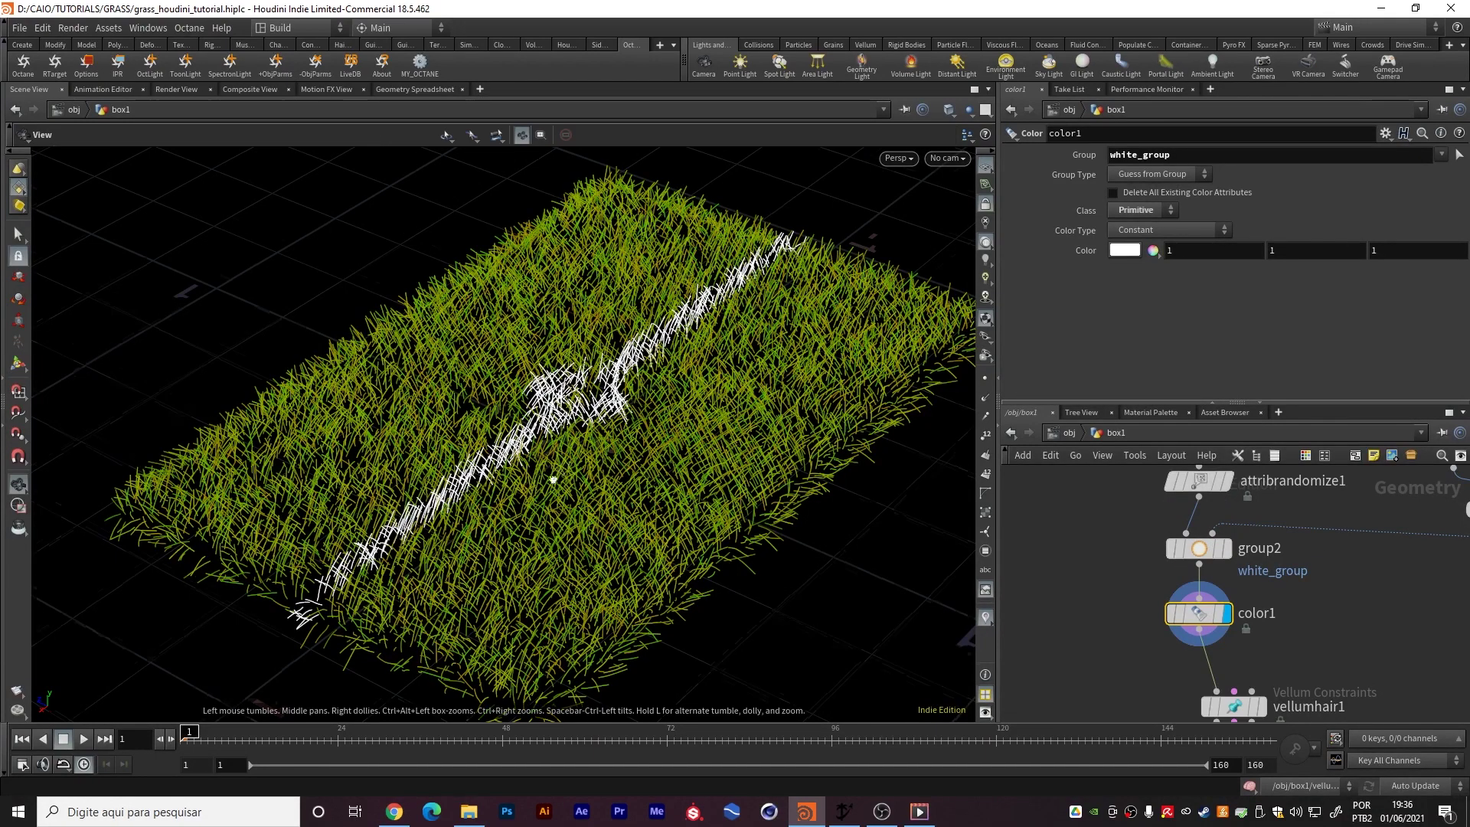
{"action": "left_click_drag", "start_coordinate": [629, 490], "coordinate": [485, 498], "text": "alt"}
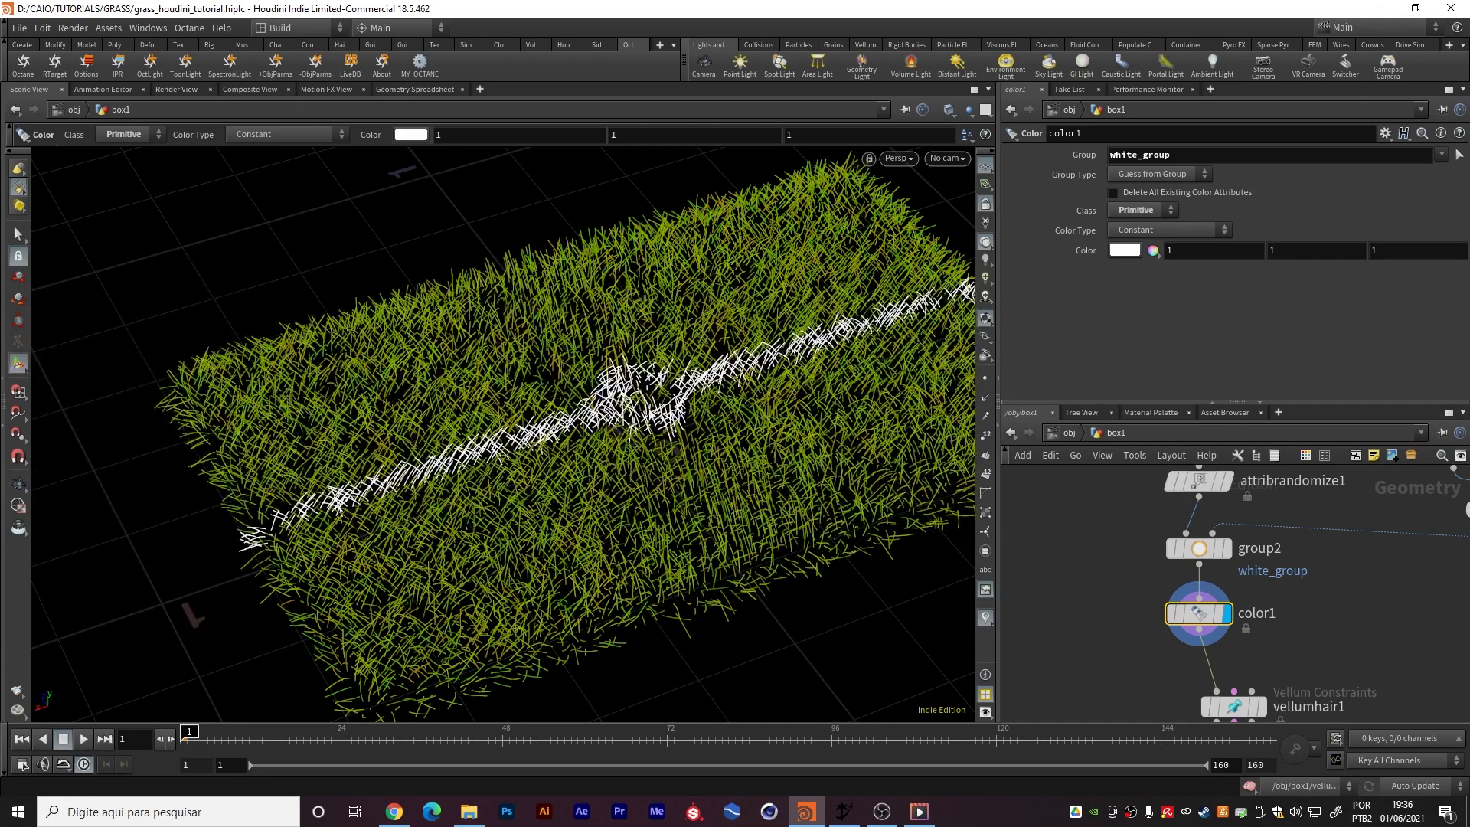
{"action": "left_click_drag", "start_coordinate": [540, 471], "coordinate": [673, 459], "text": "alt"}
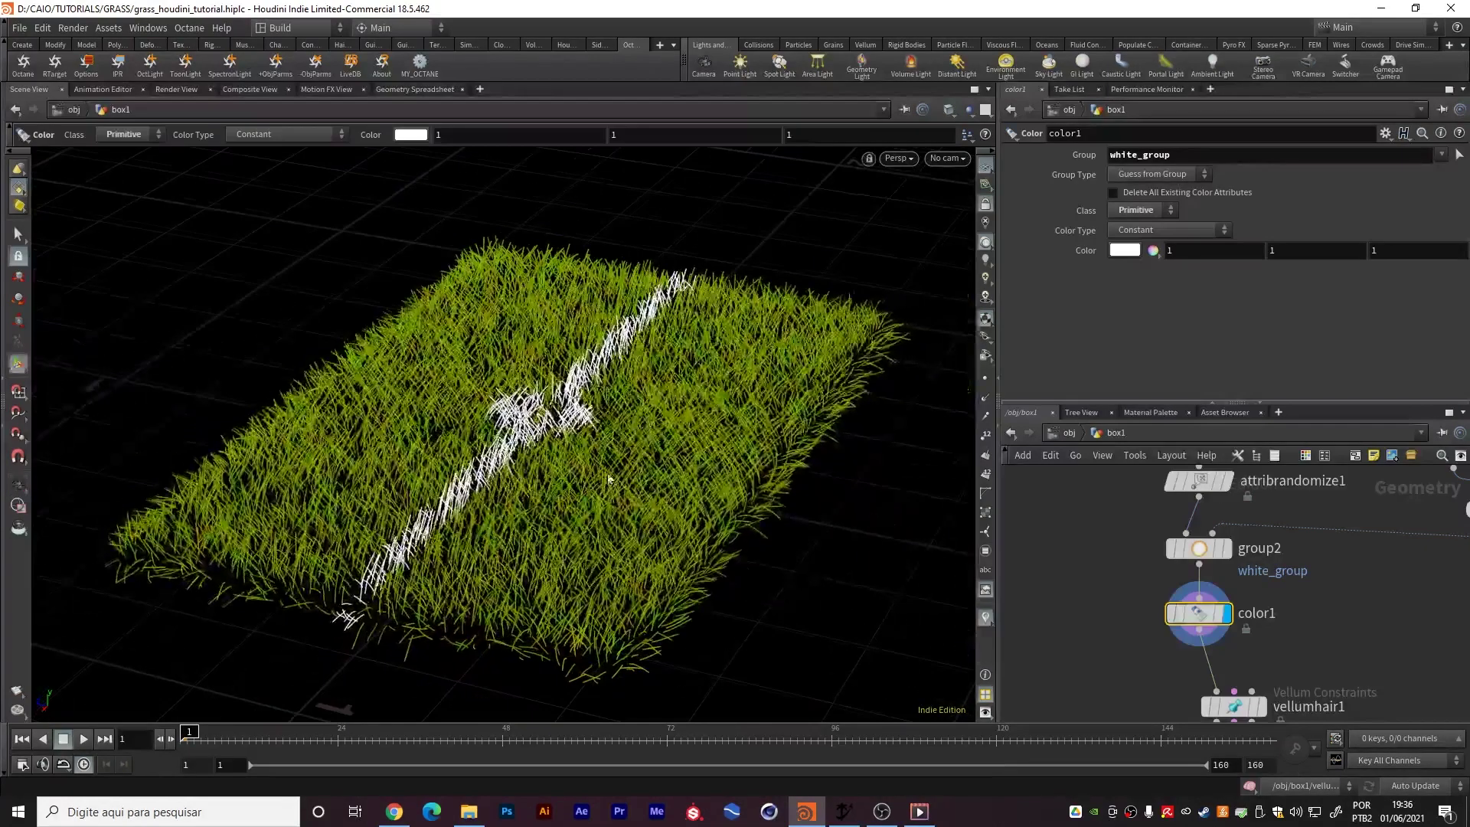
{"action": "left_click_drag", "start_coordinate": [576, 430], "coordinate": [494, 453], "text": "alt"}
Display the output of resample1 and check the white markings on the resampled grass
{"action": "middle_click_drag", "start_coordinate": [1355, 624], "coordinate": [1229, 378]}
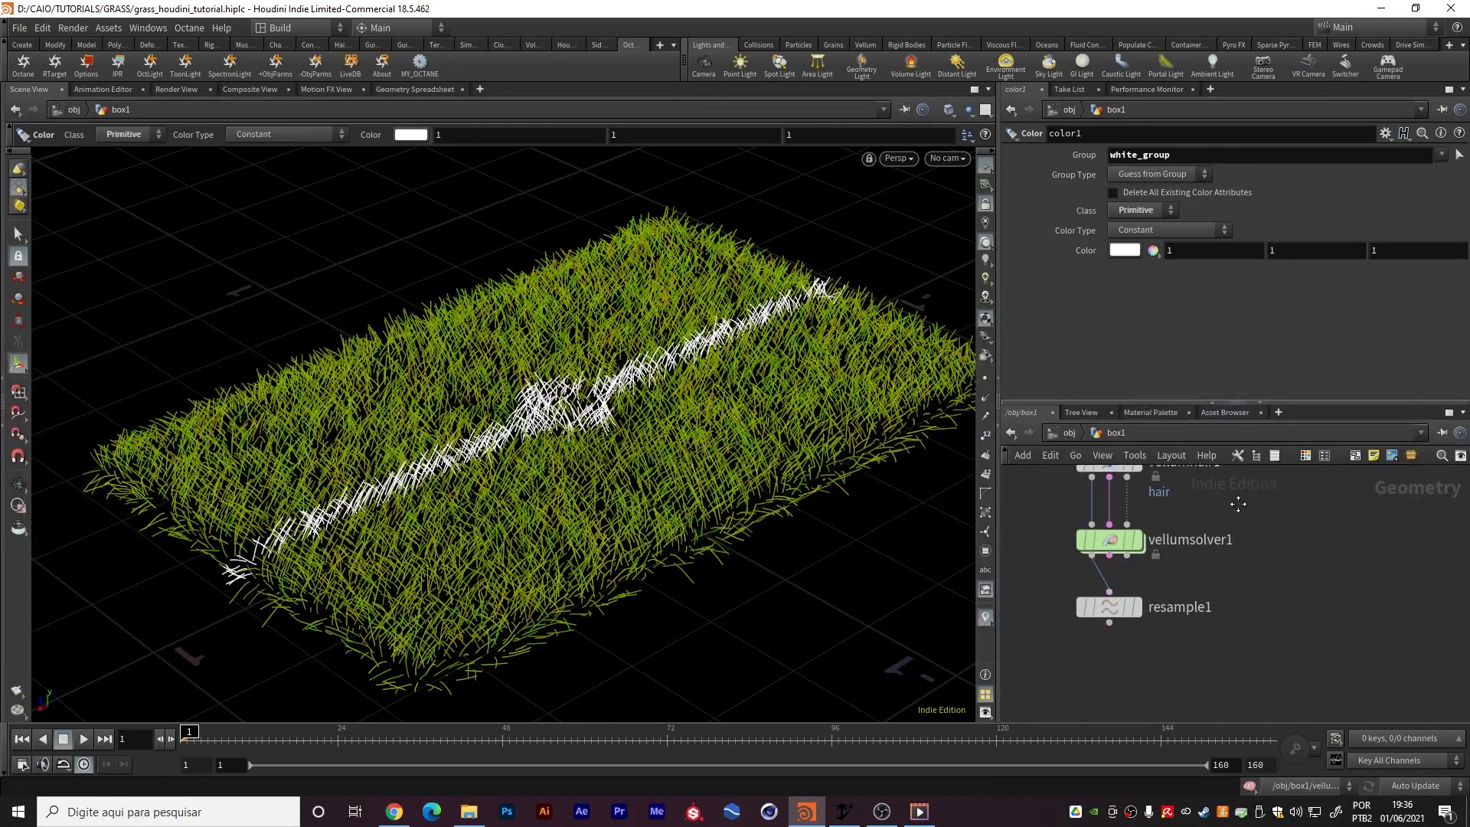
{"action": "left_click", "coordinate": [1141, 608]}
{"action": "middle_click_drag", "start_coordinate": [1256, 538], "coordinate": [1288, 663]}
{"action": "left_click_drag", "start_coordinate": [429, 433], "coordinate": [475, 460], "text": "alt"}
{"action": "left_click_drag", "start_coordinate": [413, 582], "coordinate": [387, 528], "text": "alt"}
Add an unconnected second Sphere node near merge1 and reduce its Uniform Scale to 0.11
{"action": "middle_click_drag", "start_coordinate": [1308, 507], "coordinate": [1211, 617]}
{"action": "scroll", "coordinate": [1200, 617], "scroll_direction": "down", "scroll_amount": 3}
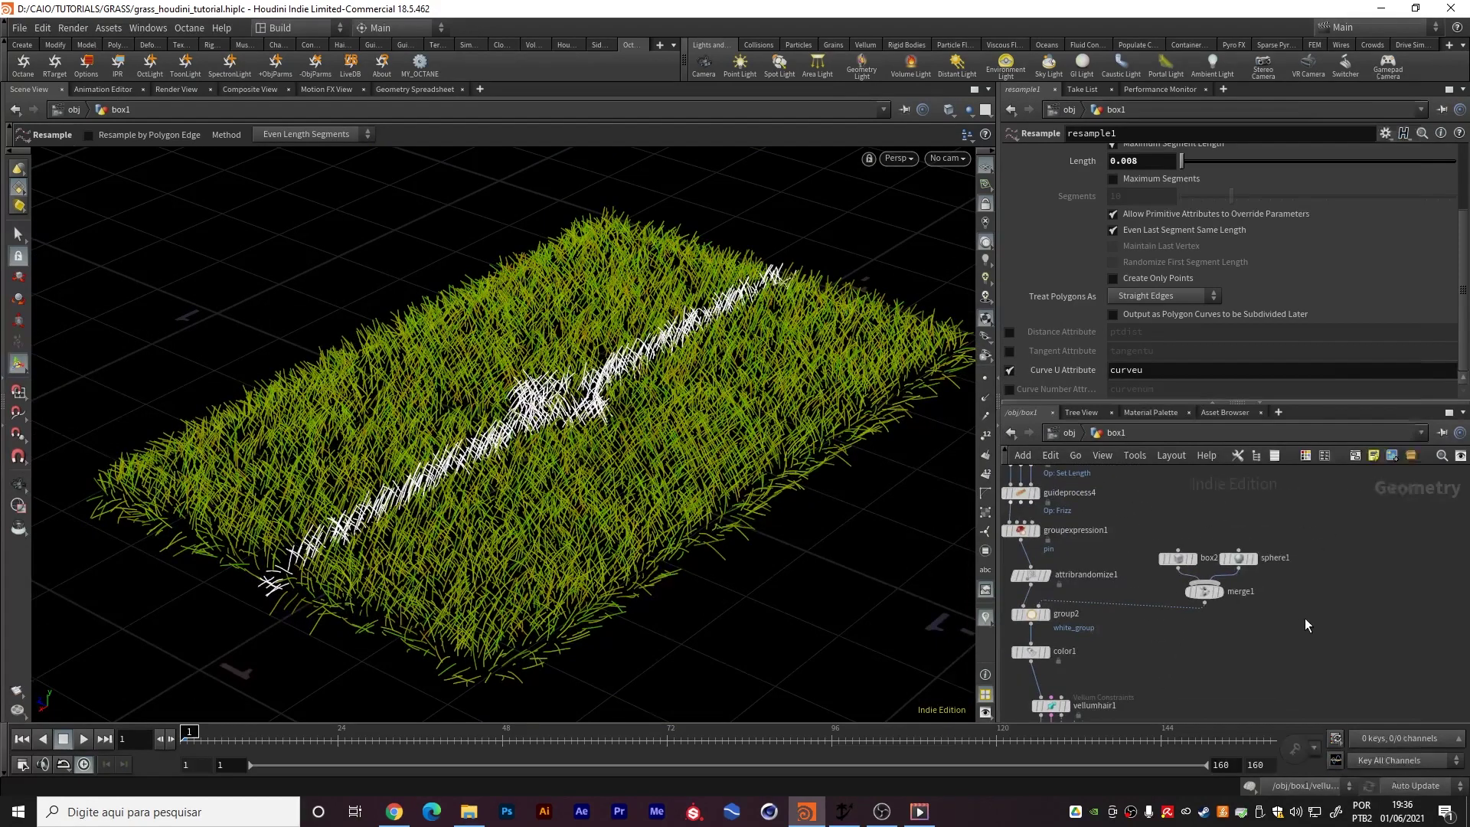
{"action": "key", "text": "Tab"}
{"action": "type", "text": "sp"}
{"action": "key", "text": "Return"}
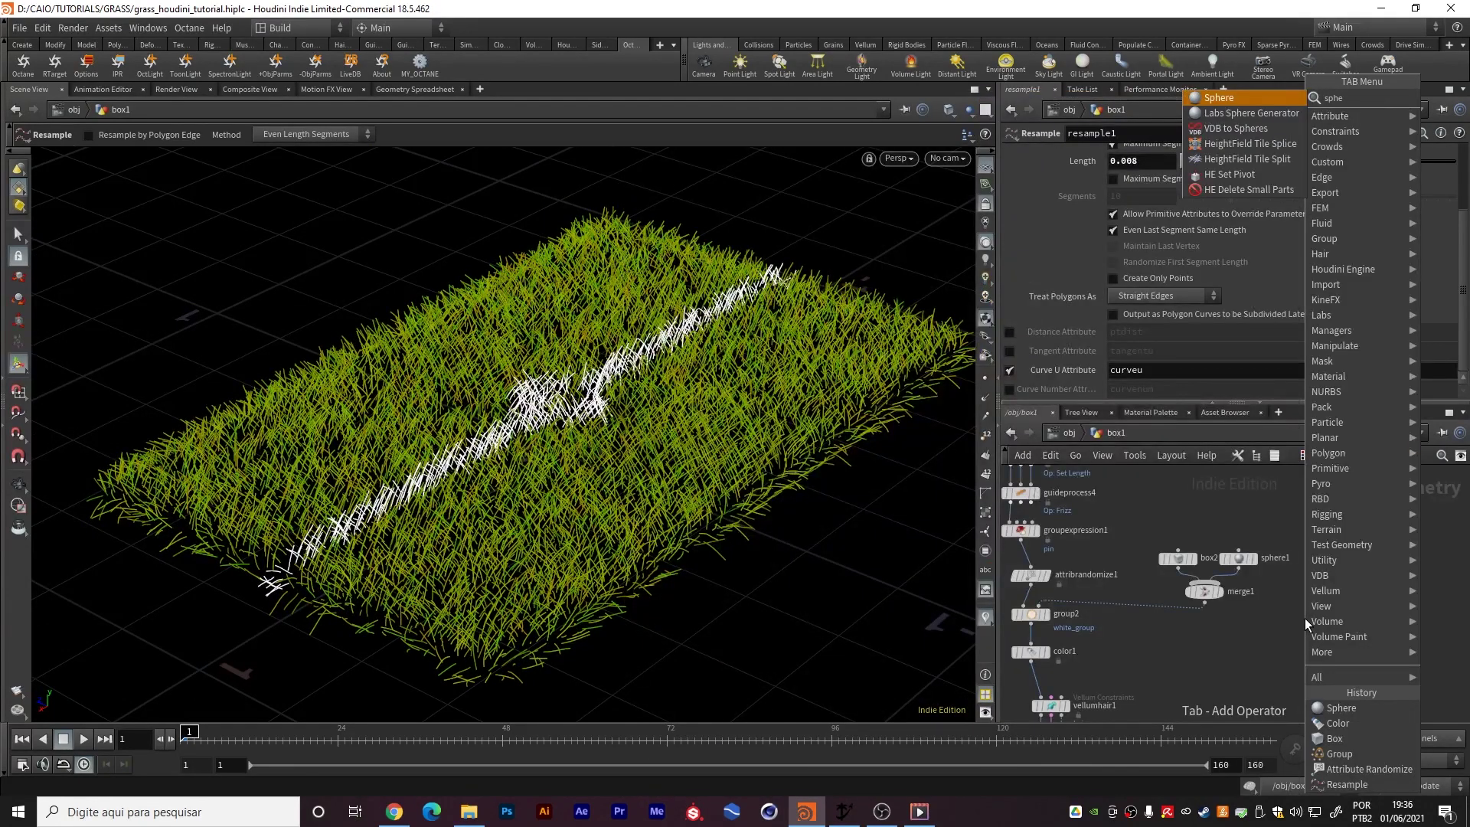
{"action": "left_click", "coordinate": [1304, 618]}
{"action": "left_click_drag", "start_coordinate": [1208, 251], "coordinate": [1185, 251]}
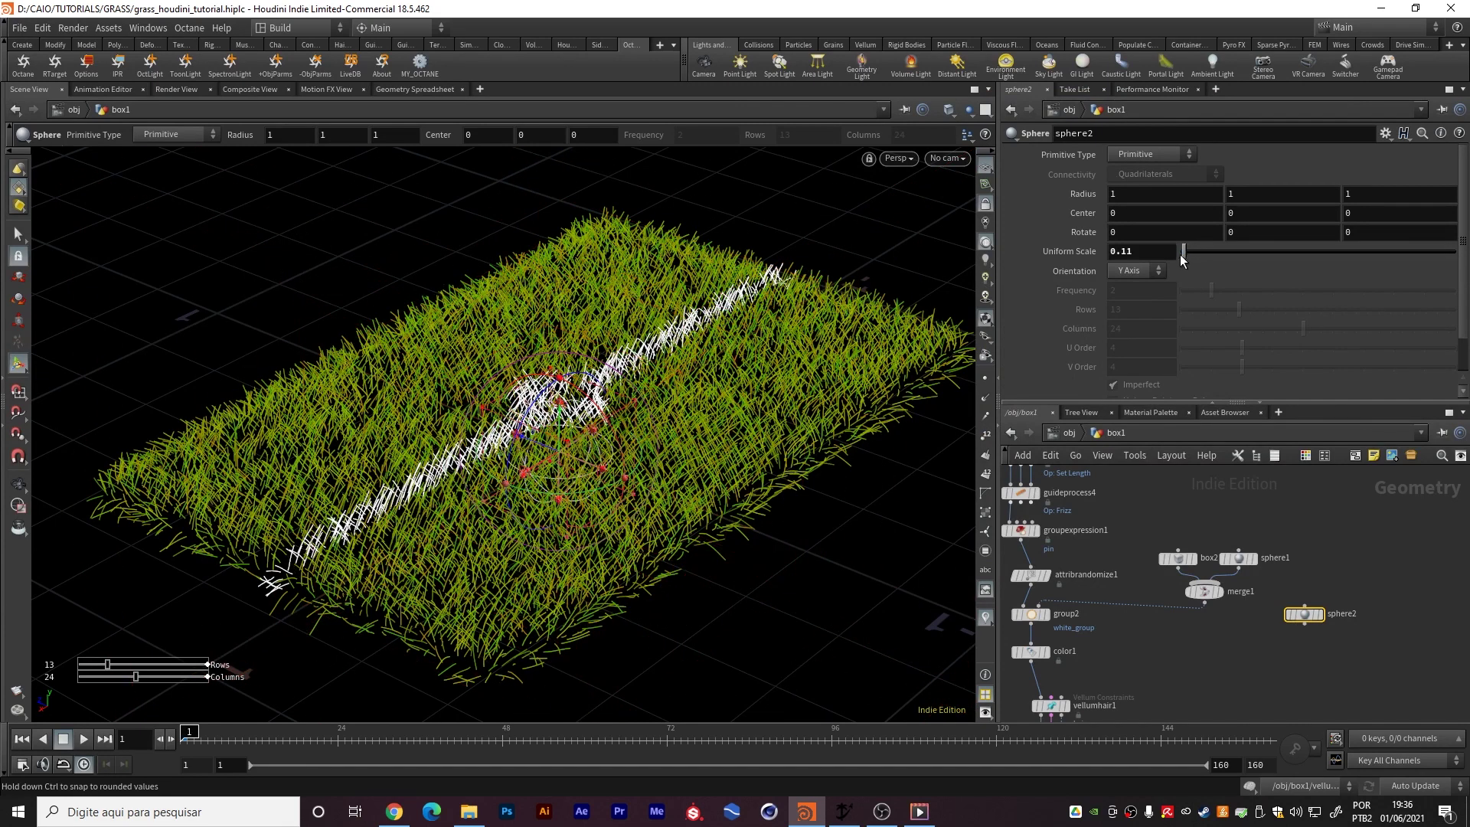
Change sphere2 to the Polygon primitive type and set its Frequency to 10
{"action": "left_click", "coordinate": [1160, 158]}
{"action": "left_click", "coordinate": [1131, 184]}
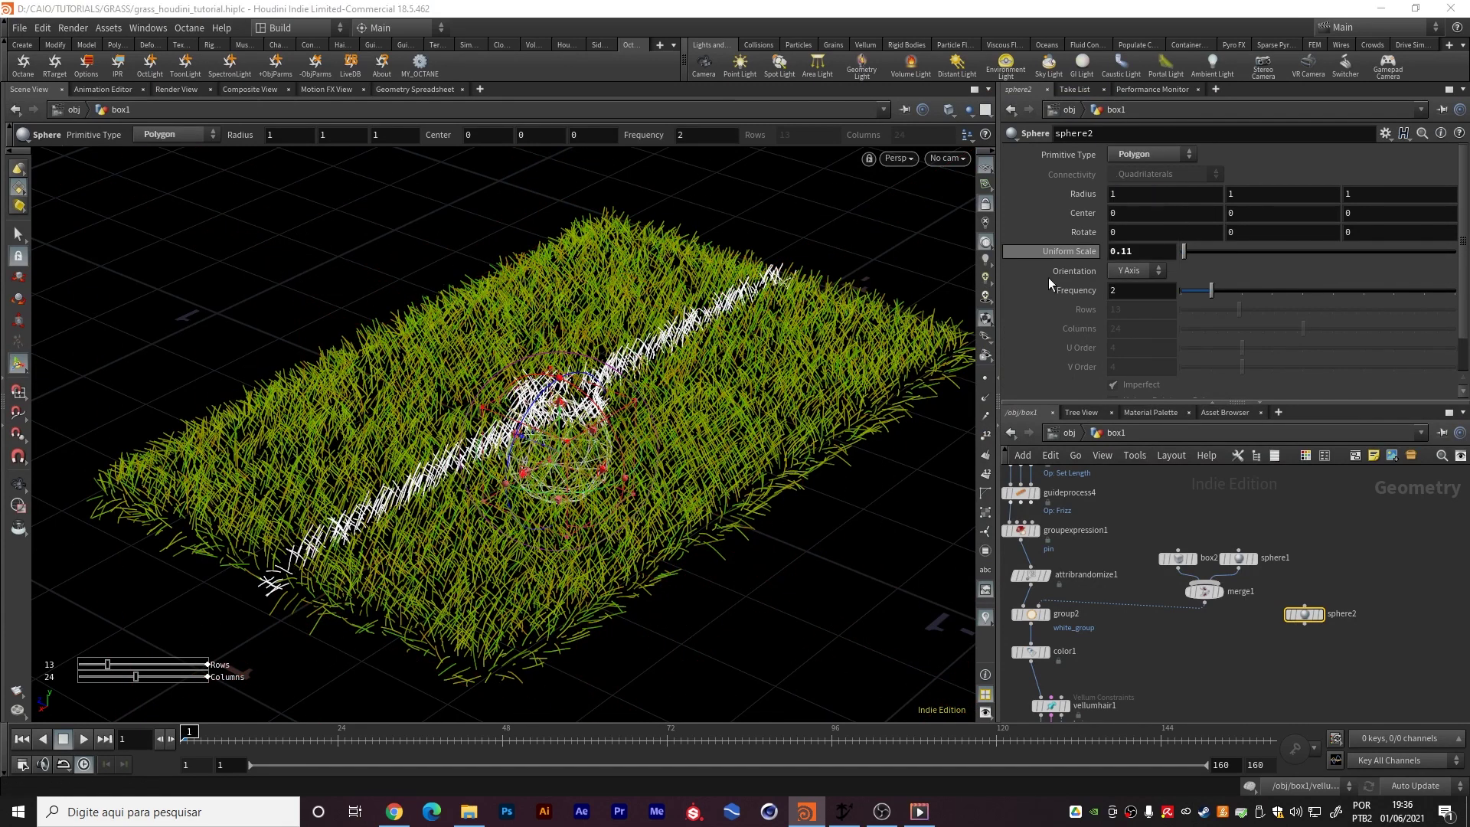
{"action": "left_click_drag", "start_coordinate": [1206, 294], "coordinate": [1457, 288]}
Raise sphere2 onto the grass to a Center Y of about 0.19 and set its Uniform Scale to 0.08
{"action": "left_click_drag", "start_coordinate": [521, 432], "coordinate": [419, 383], "text": "alt"}
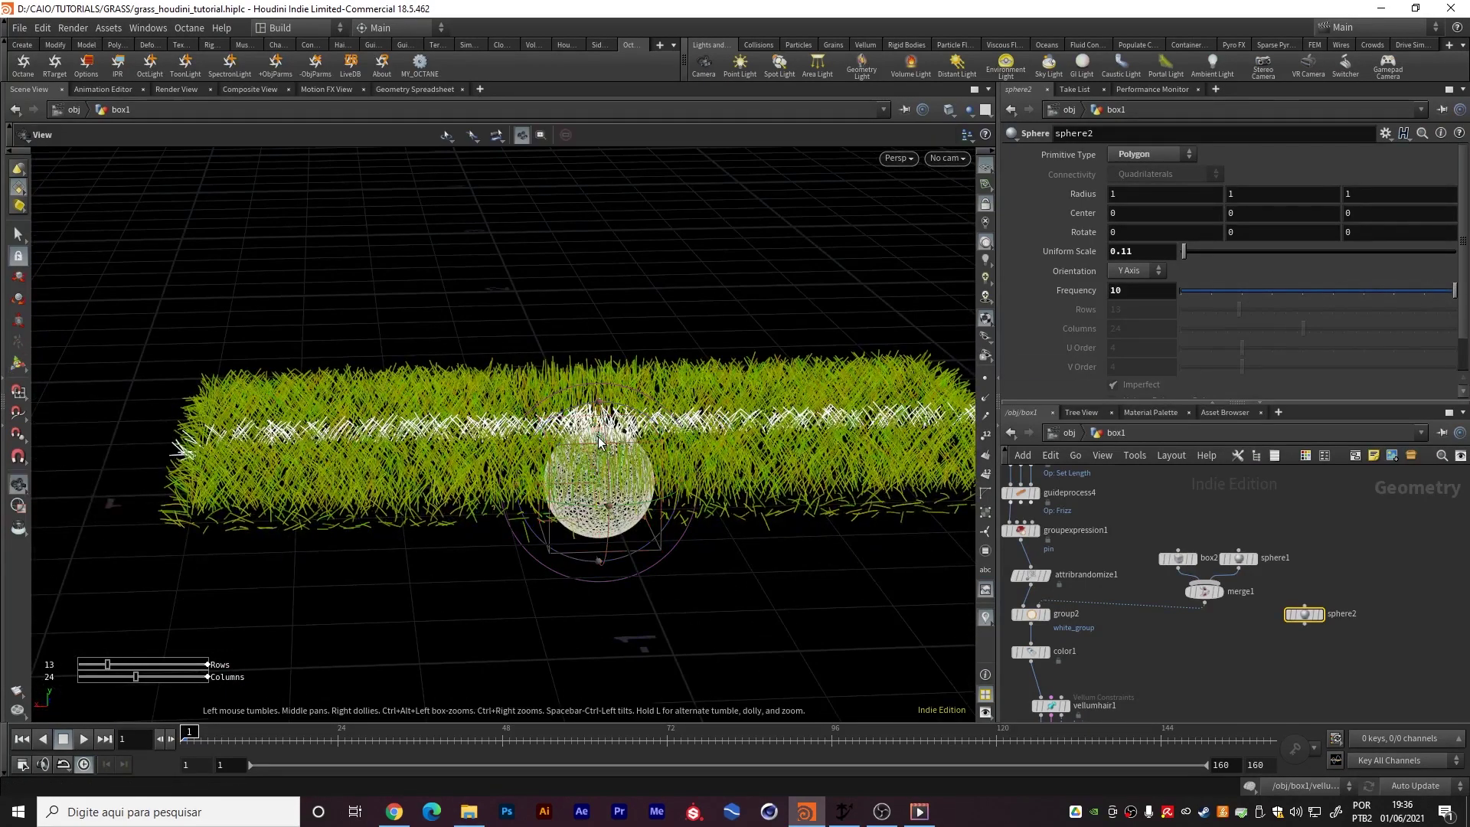
{"action": "left_click_drag", "start_coordinate": [598, 438], "coordinate": [540, 405]}
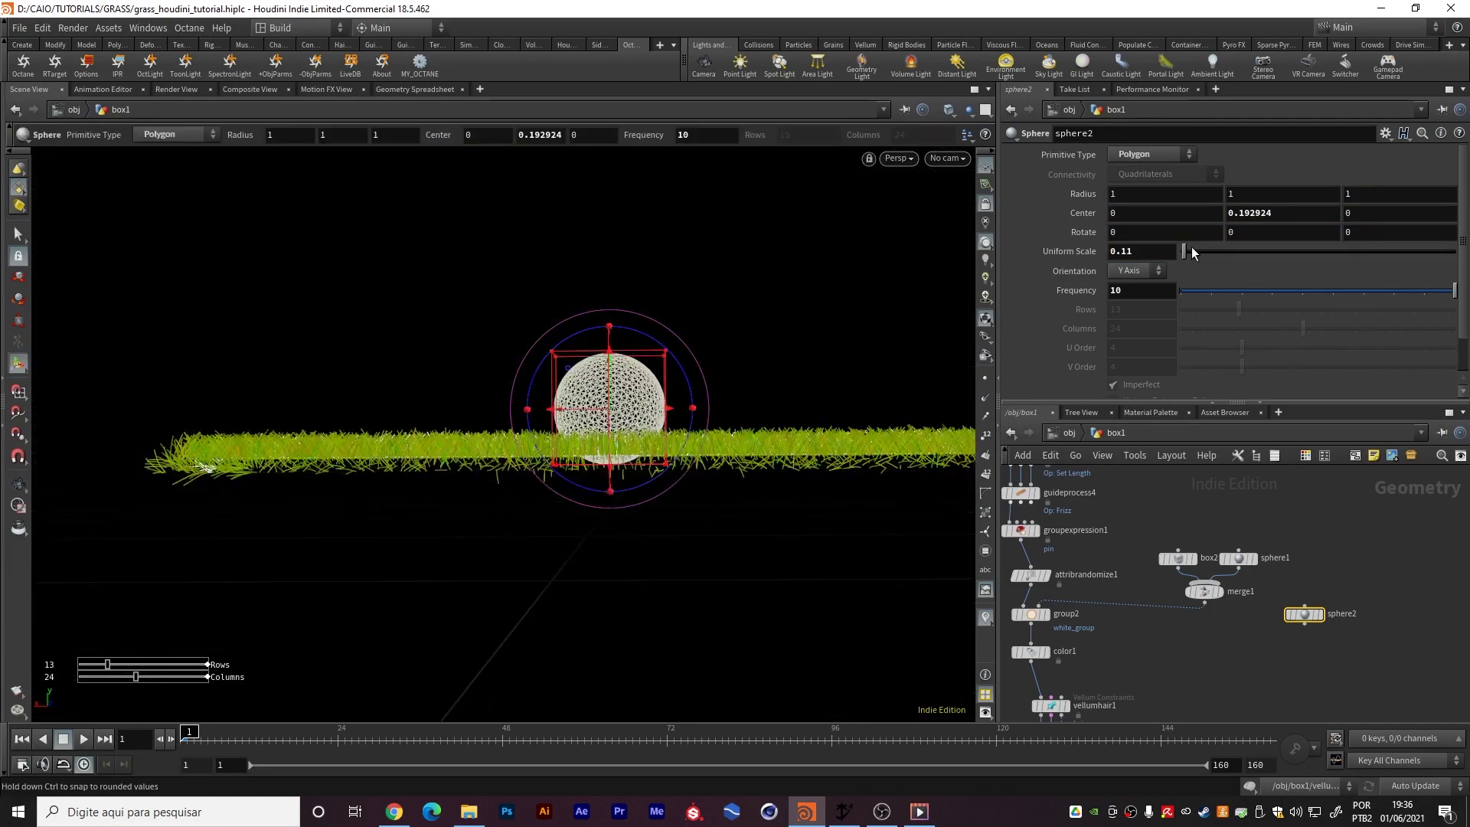
{"action": "left_click", "coordinate": [1140, 258]}
{"action": "type", "text": "0.08"}
{"action": "key", "text": "Return"}
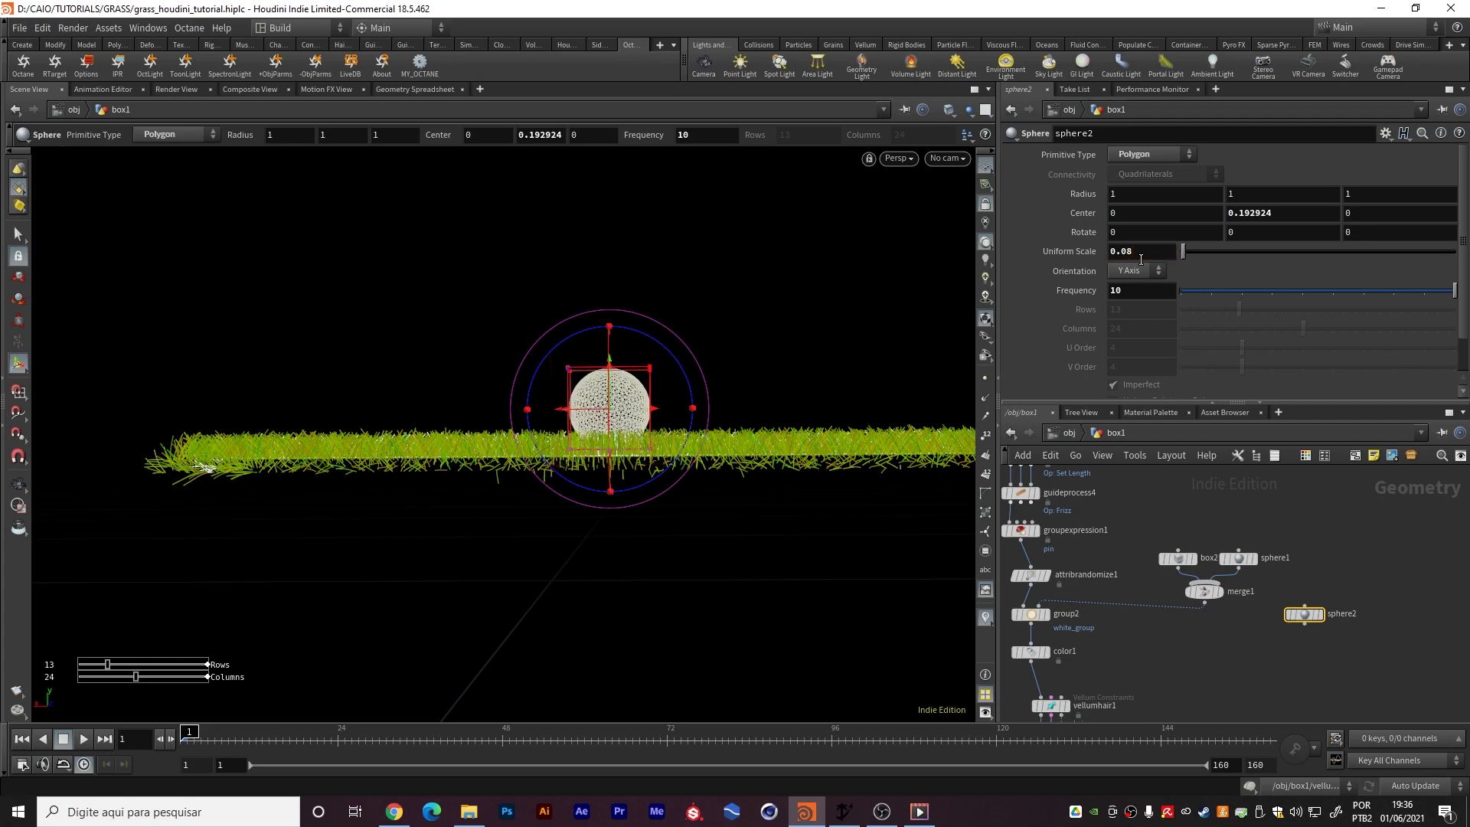
{"action": "left_click_drag", "start_coordinate": [564, 465], "coordinate": [725, 590], "text": "alt"}
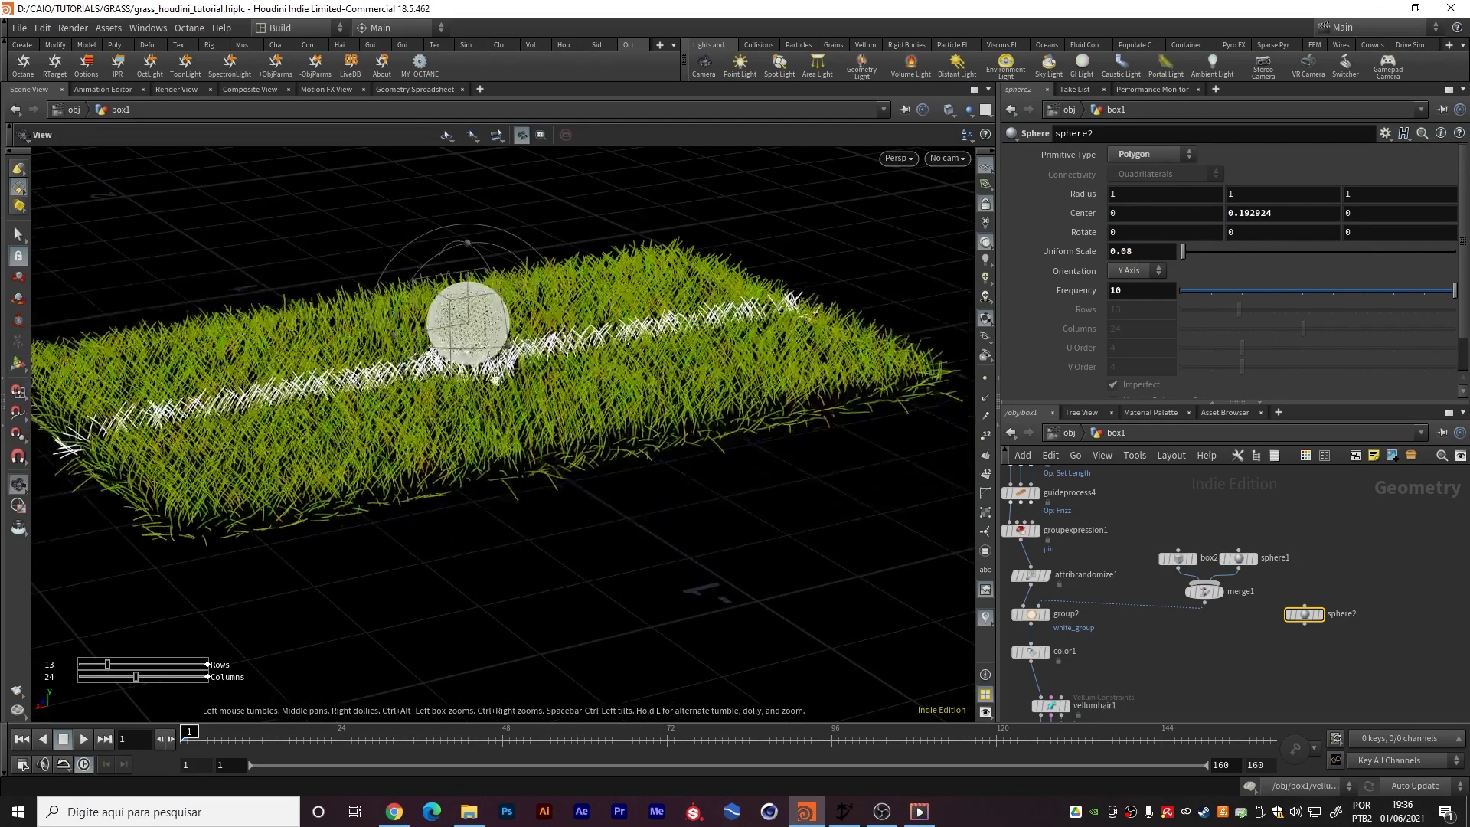
Set sphere2's Uniform Scale to 0.09 and check its size against the grass and white line
{"action": "middle_click_drag", "start_coordinate": [493, 358], "coordinate": [565, 459], "text": "alt"}
{"action": "scroll", "coordinate": [565, 459], "scroll_direction": "up", "scroll_amount": 2}
{"action": "left_click_drag", "start_coordinate": [565, 459], "coordinate": [555, 398], "text": "alt"}
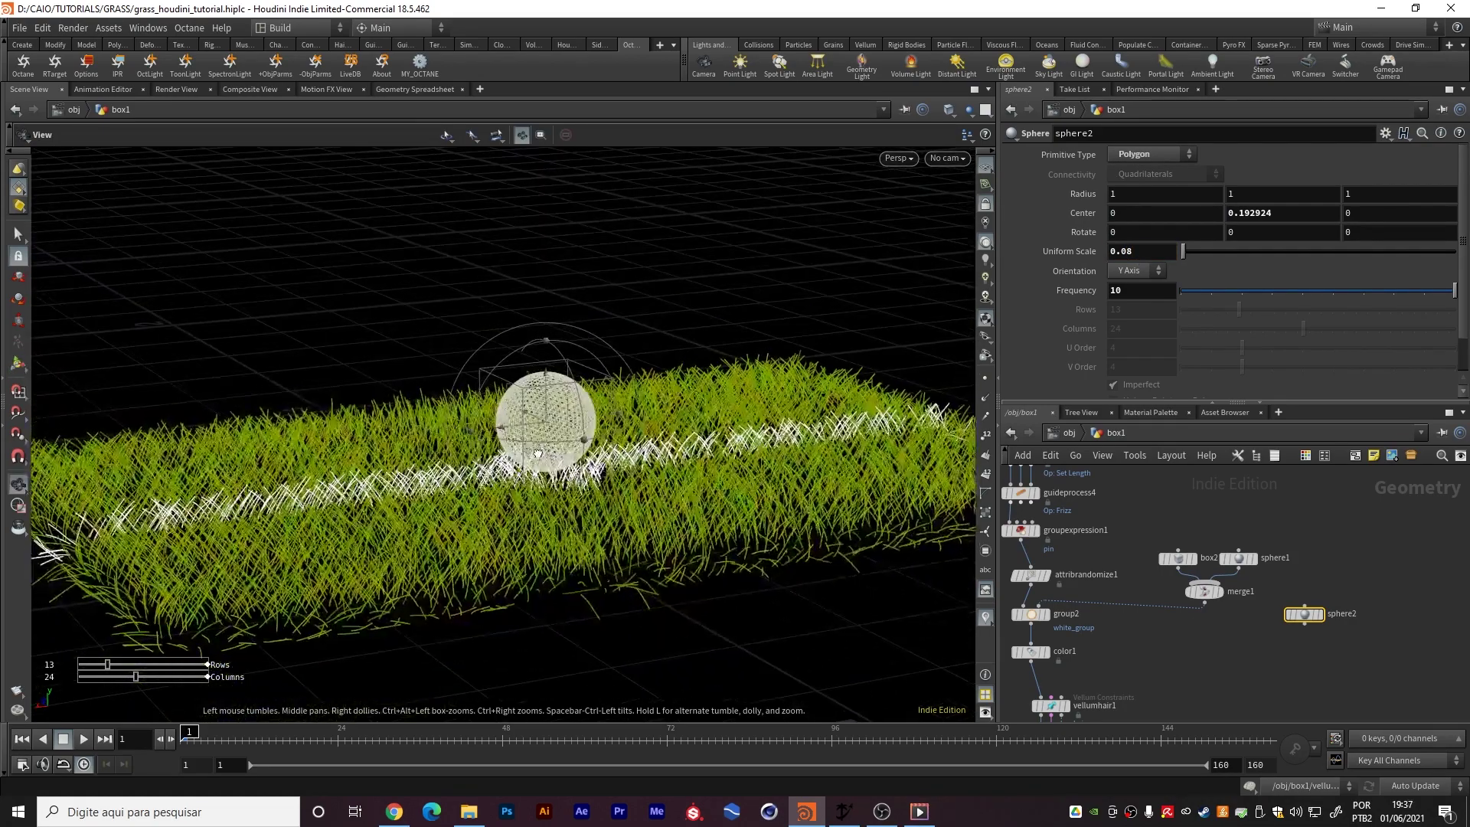
{"action": "left_click", "coordinate": [1150, 253]}
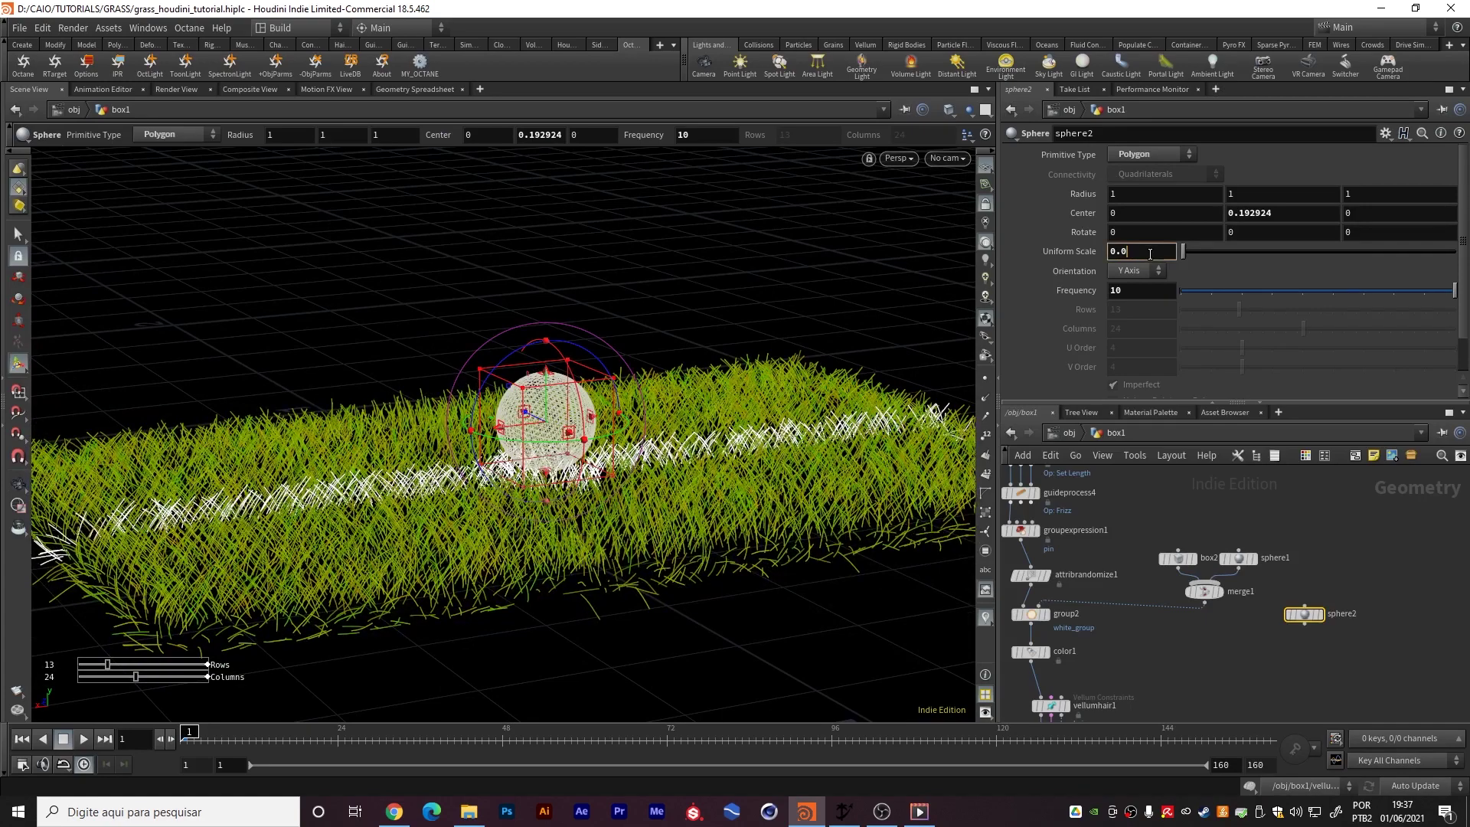
{"action": "type", "text": "9"}
{"action": "key", "text": "Return"}
{"action": "mouse_move", "coordinate": [552, 460]}
{"action": "left_mouse_down", "text": "alt"}
{"action": "mouse_move", "coordinate": [620, 530]}
{"action": "mouse_move", "coordinate": [517, 465]}
{"action": "mouse_move", "coordinate": [487, 437]}
{"action": "mouse_move", "coordinate": [492, 423]}
{"action": "mouse_move", "coordinate": [488, 435]}
{"action": "mouse_move", "coordinate": [564, 457]}
{"action": "mouse_move", "coordinate": [552, 468]}
{"action": "mouse_move", "coordinate": [544, 451]}
{"action": "left_mouse_up", "text": "alt"}
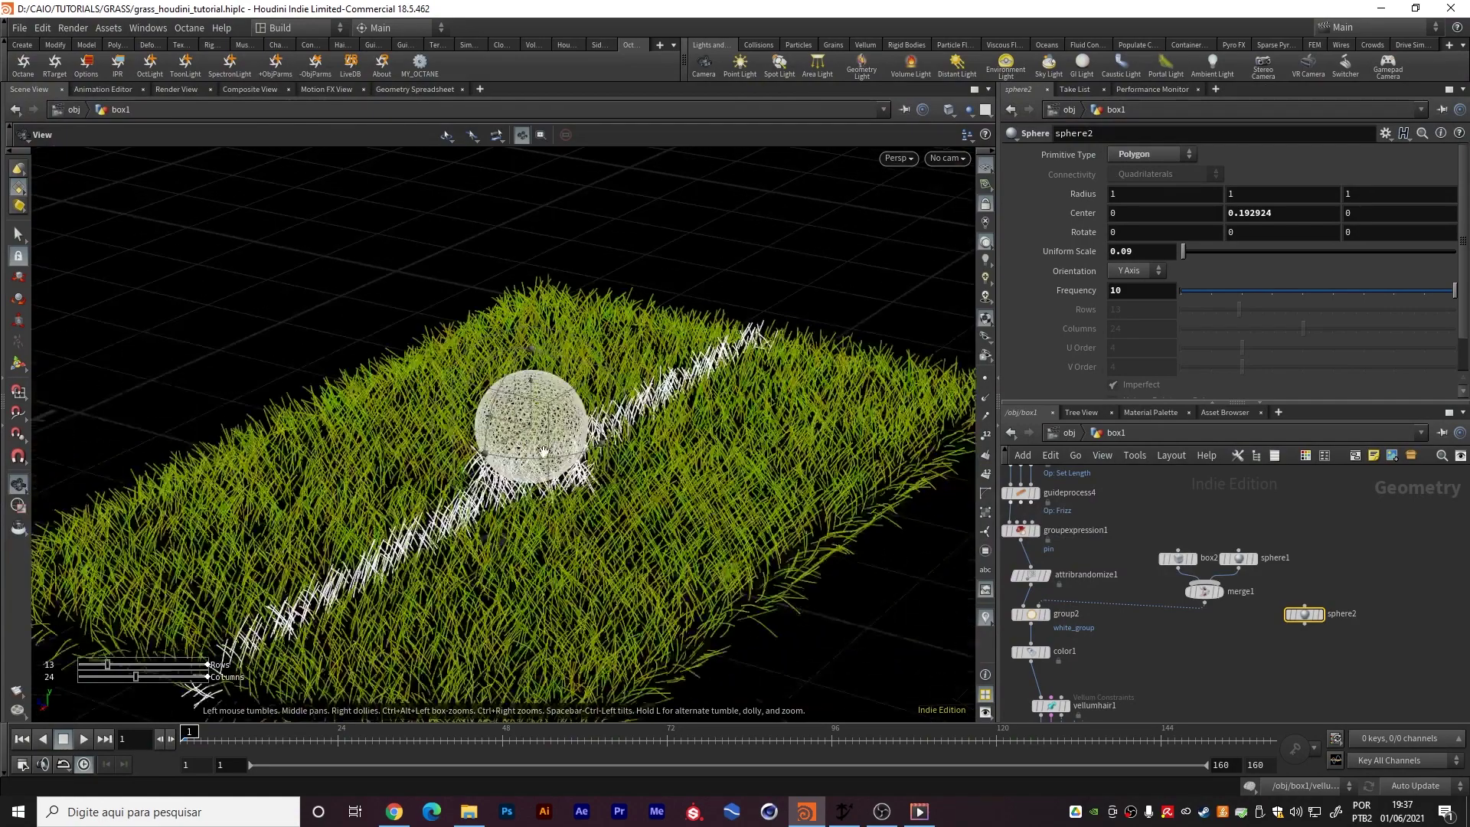
Lower sphere2 slightly into the grass to a Center Y of about 0.184
{"action": "middle_click_drag", "start_coordinate": [557, 453], "coordinate": [581, 425], "text": "alt"}
{"action": "left_click_drag", "start_coordinate": [556, 364], "coordinate": [557, 369]}
{"action": "left_click_drag", "start_coordinate": [545, 468], "coordinate": [414, 407], "text": "alt"}
{"action": "left_click_drag", "start_coordinate": [656, 472], "coordinate": [956, 427], "text": "alt"}
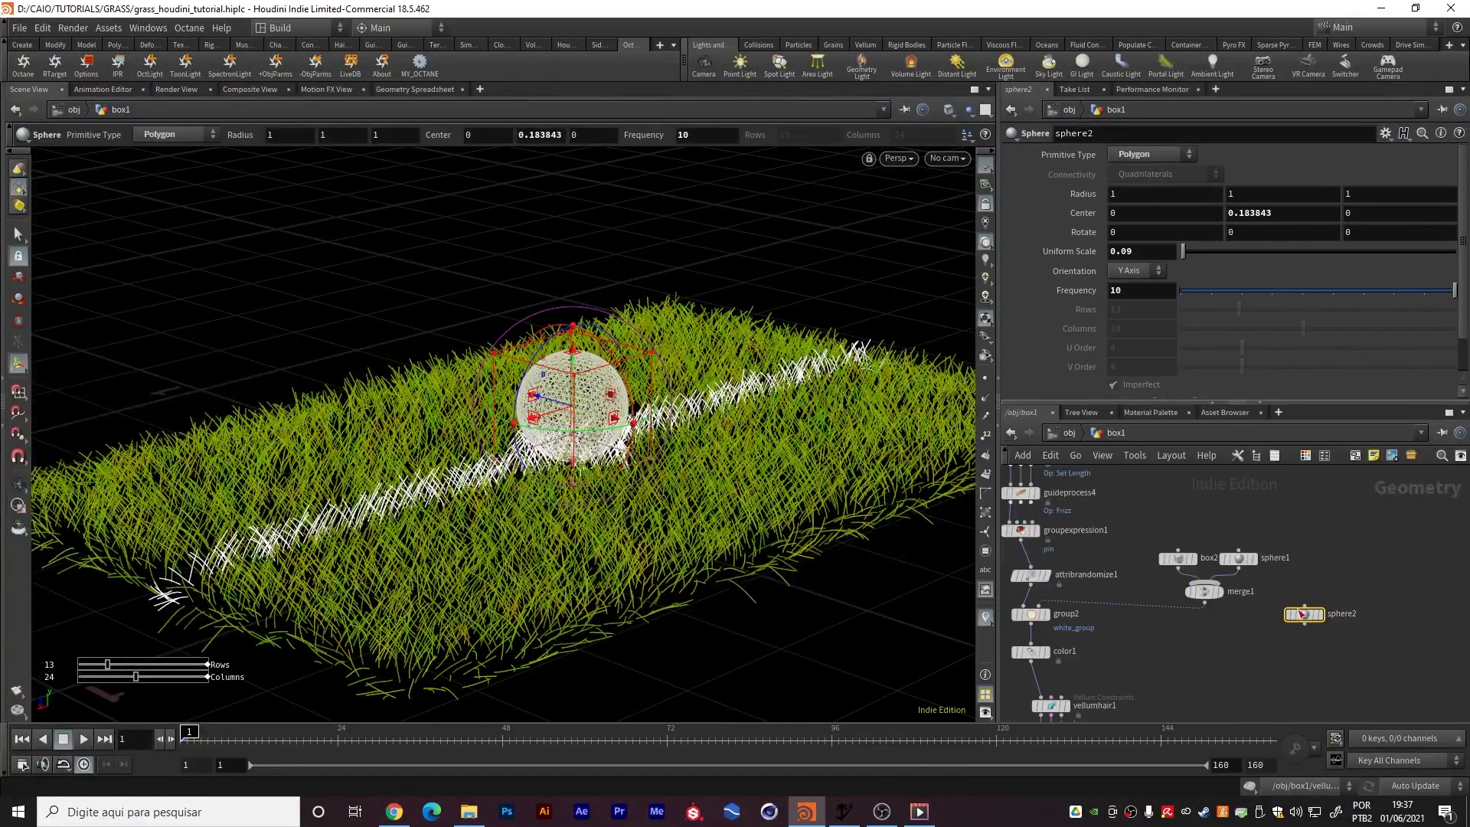
Display sphere2 on its own and view it up close
{"action": "middle_click_drag", "start_coordinate": [1318, 640], "coordinate": [1311, 614]}
{"action": "left_click", "coordinate": [1314, 588]}
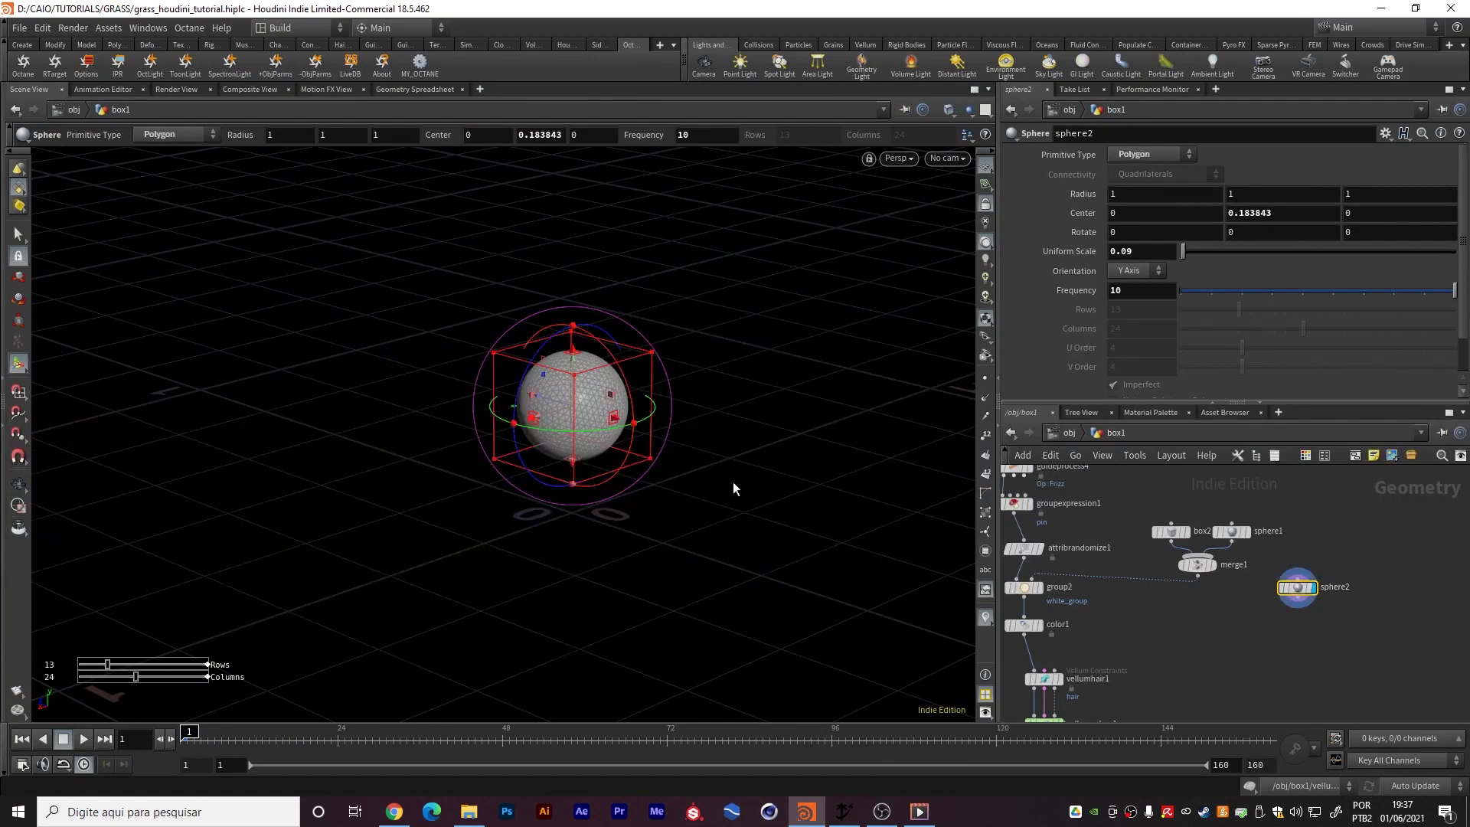
{"action": "scroll", "coordinate": [589, 378], "scroll_direction": "up", "scroll_amount": 5}
{"action": "left_click_drag", "start_coordinate": [590, 379], "coordinate": [605, 435], "text": "alt"}
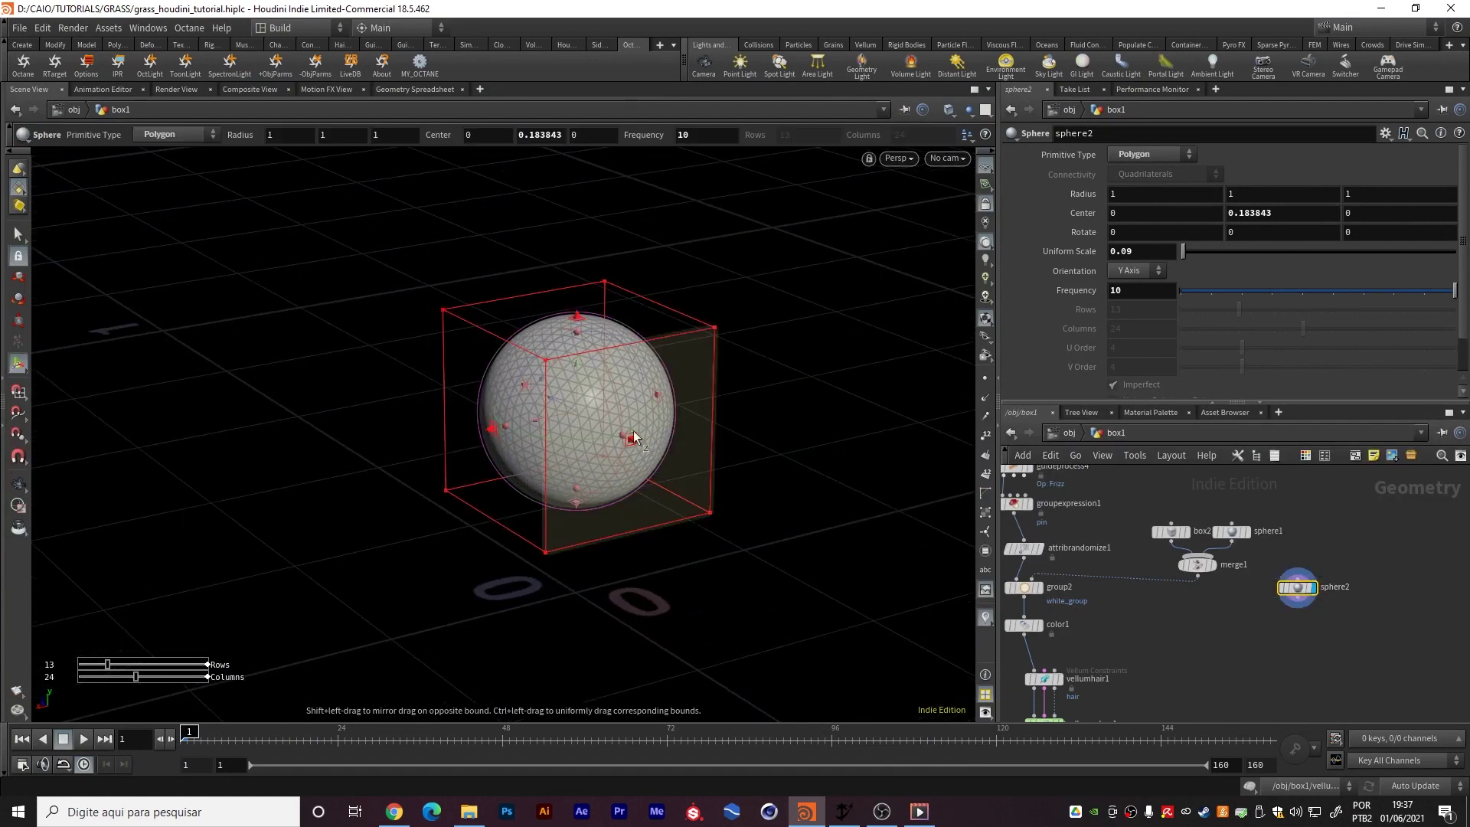
{"action": "middle_click_drag", "start_coordinate": [606, 481], "coordinate": [535, 477], "text": "alt"}
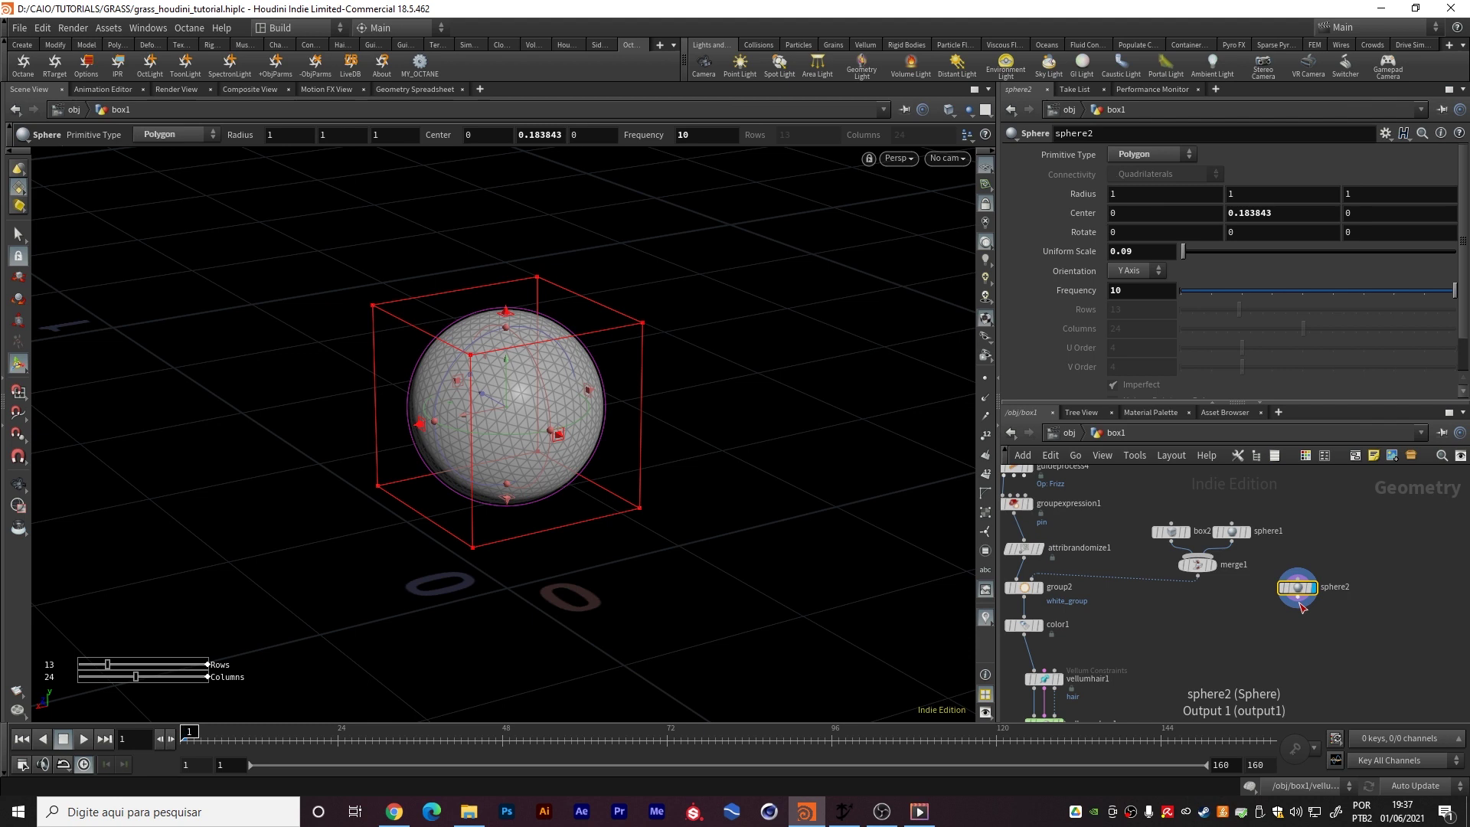
Copy sphere2's Center Y value and reset that Center Y to 0
{"action": "left_click_drag", "start_coordinate": [1288, 212], "coordinate": [1226, 216]}
{"action": "key", "text": "ctrl+c"}
{"action": "type", "text": "0"}
{"action": "key", "text": "Return"}
{"action": "key", "text": "Escape"}
{"action": "key", "text": "Return"}
Add a Transform node below sphere2, display it, and paste 0.183843 as its Translate Y
{"action": "key", "text": "Tab"}
{"action": "type", "text": "transform"}
{"action": "key", "text": "Return"}
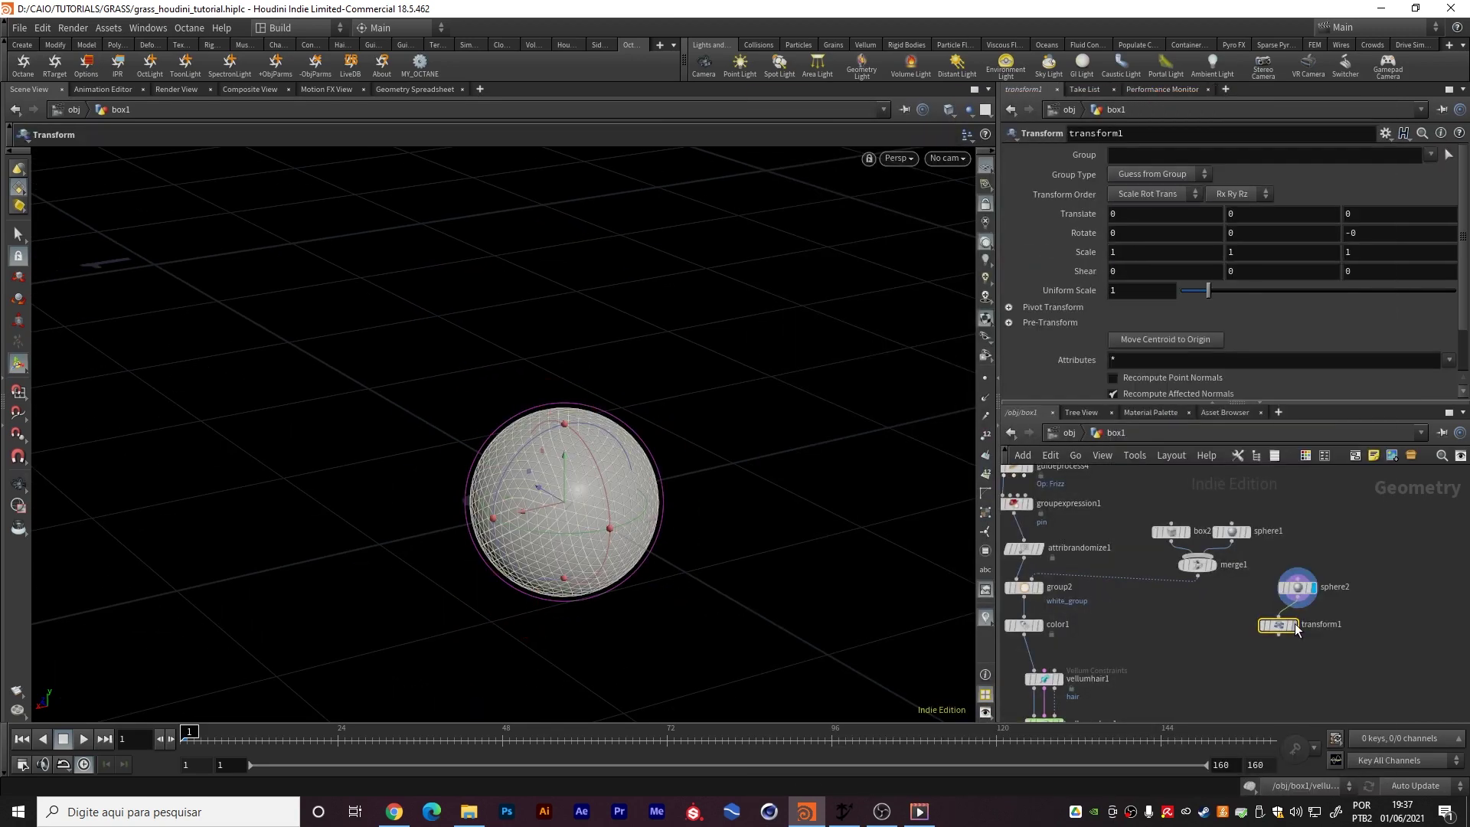
{"action": "left_click", "coordinate": [1290, 628]}
{"action": "key", "text": "BackSpace"}
{"action": "key", "text": "ctrl+v"}
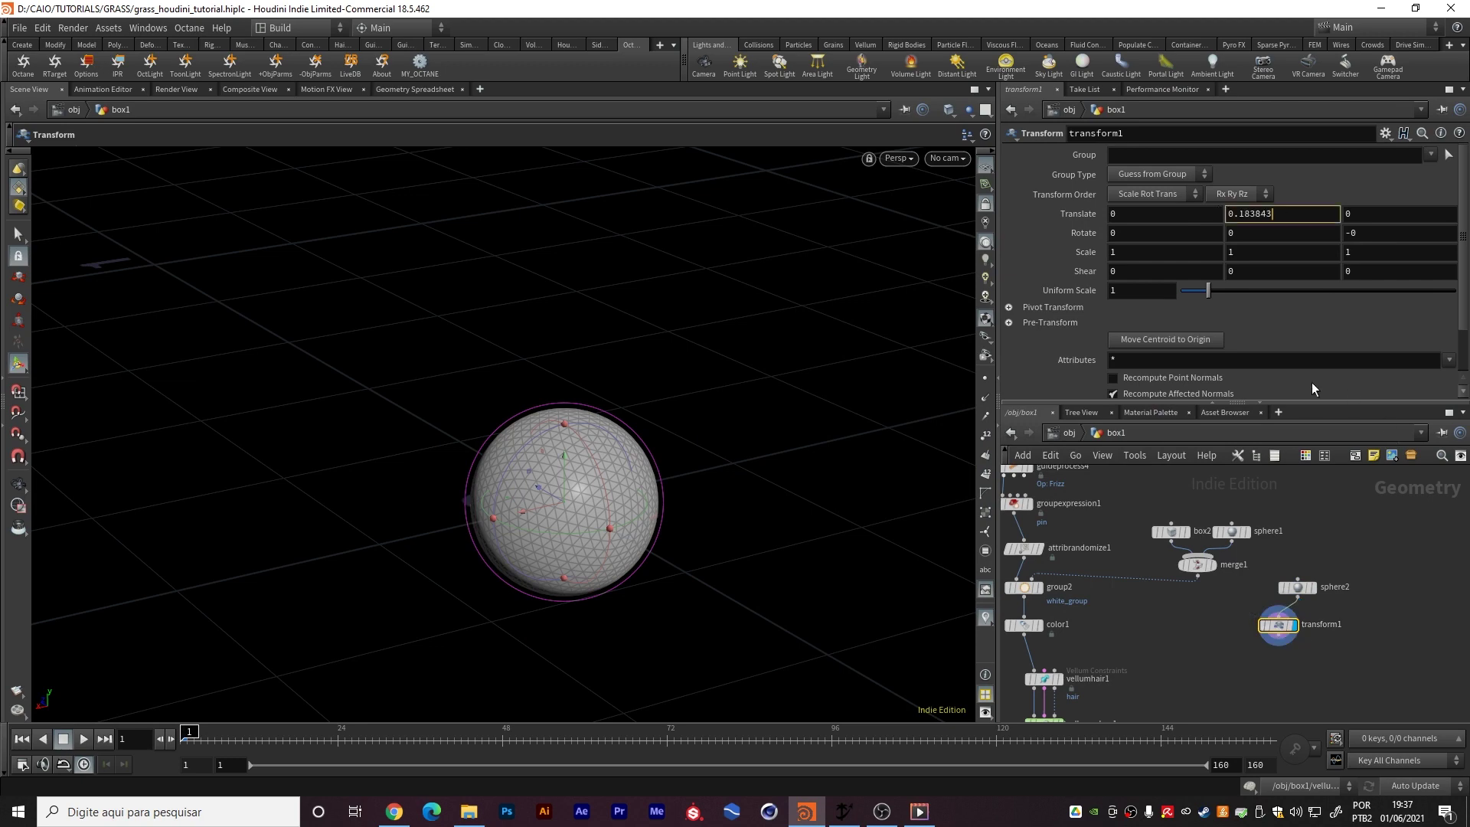
{"action": "key", "text": "Return"}
{"action": "key", "text": "Escape"}
{"action": "left_click_drag", "start_coordinate": [578, 346], "coordinate": [607, 401]}
{"action": "key", "text": "Return"}
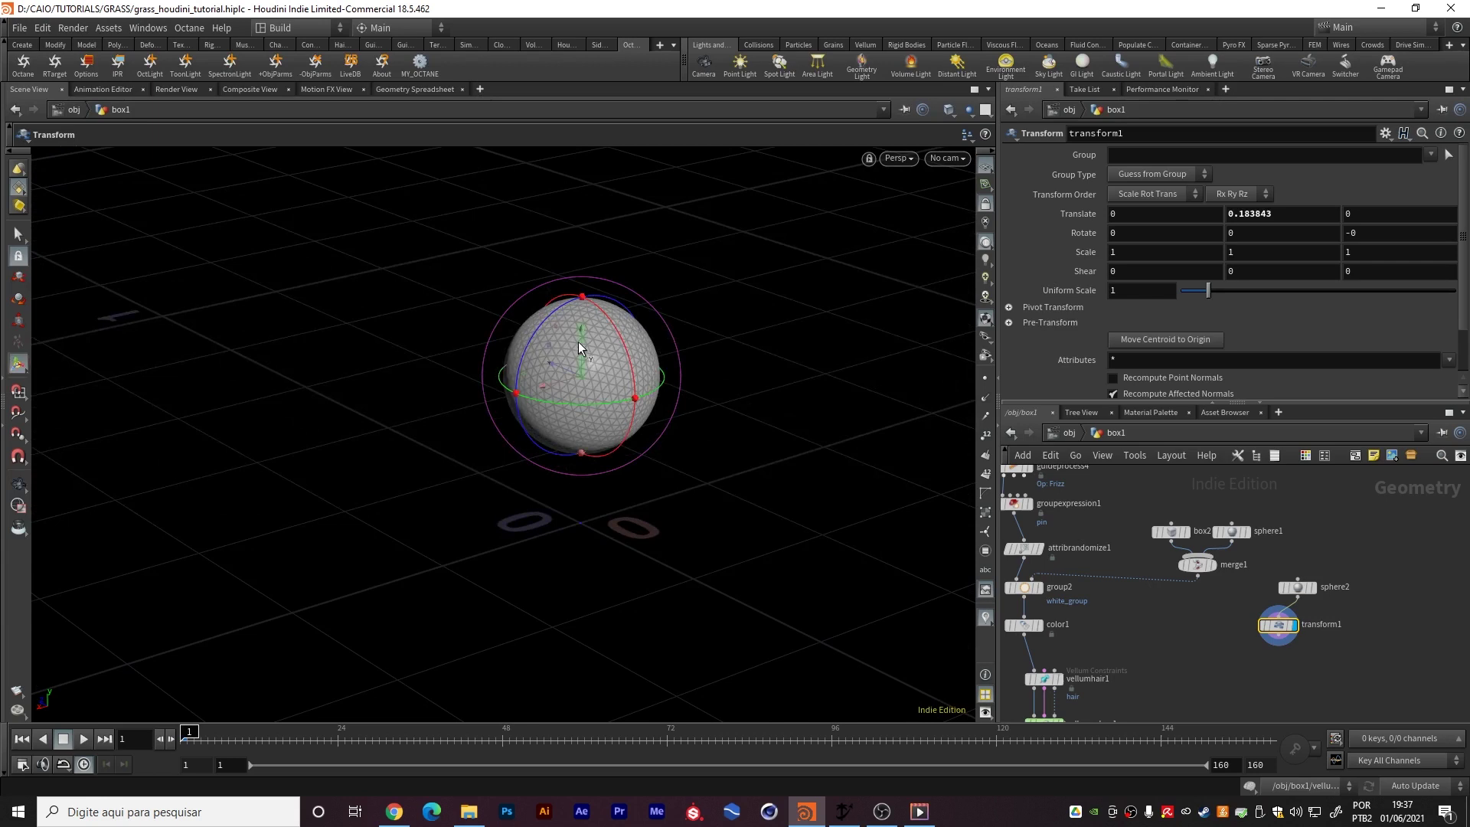
Try sliding the sphere with transform1's Translate X and undo the change
{"action": "middle_click_drag", "start_coordinate": [1137, 213], "coordinate": [1260, 222]}
{"action": "key", "text": "ctrl+z"}
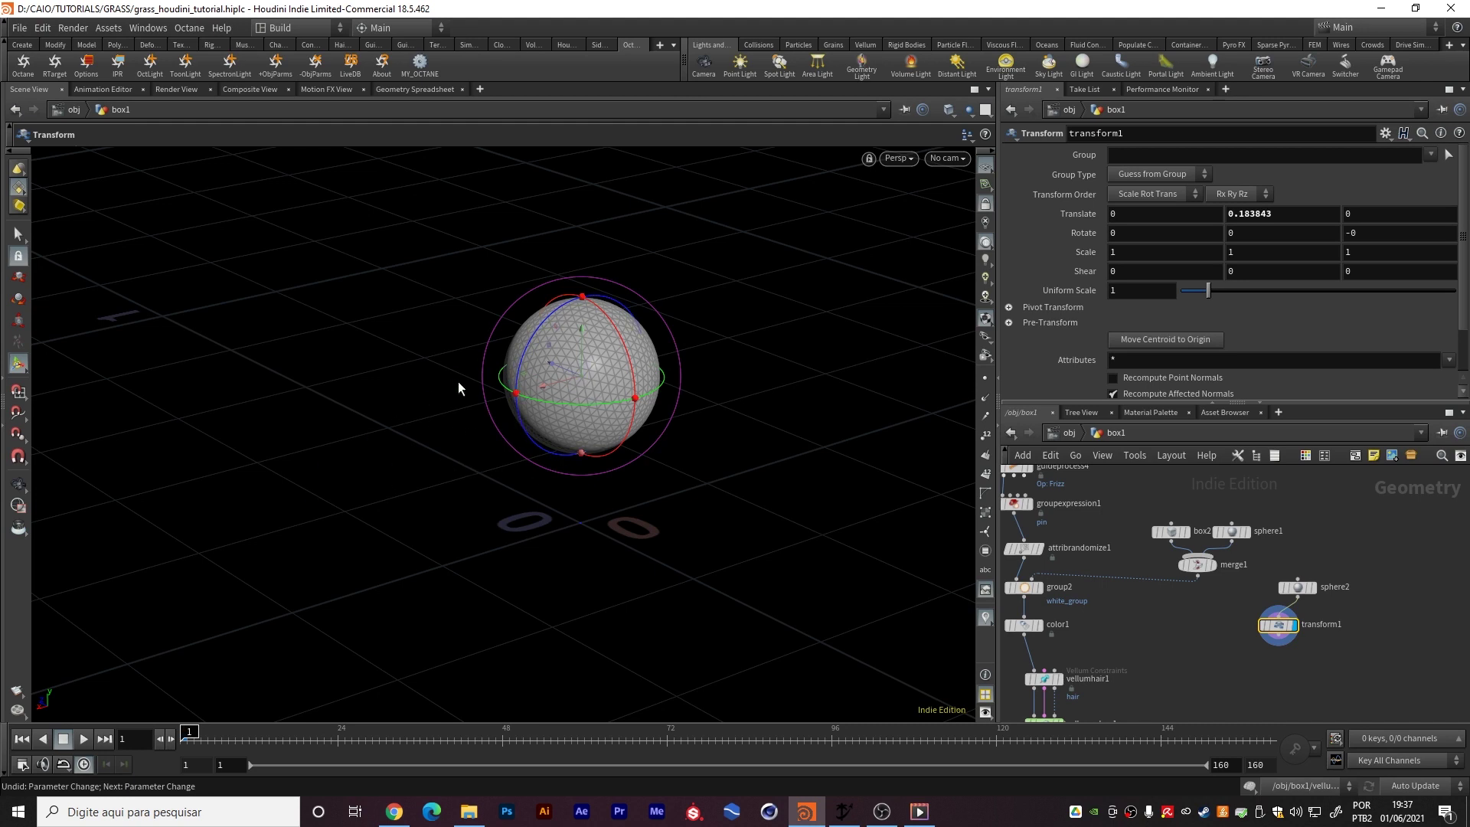
{"action": "mouse_move", "coordinate": [586, 423]}
{"action": "left_mouse_down", "text": "alt"}
{"action": "mouse_move", "coordinate": [535, 418]}
{"action": "mouse_move", "coordinate": [536, 403]}
{"action": "mouse_move", "coordinate": [590, 428]}
{"action": "left_mouse_up", "text": "alt"}
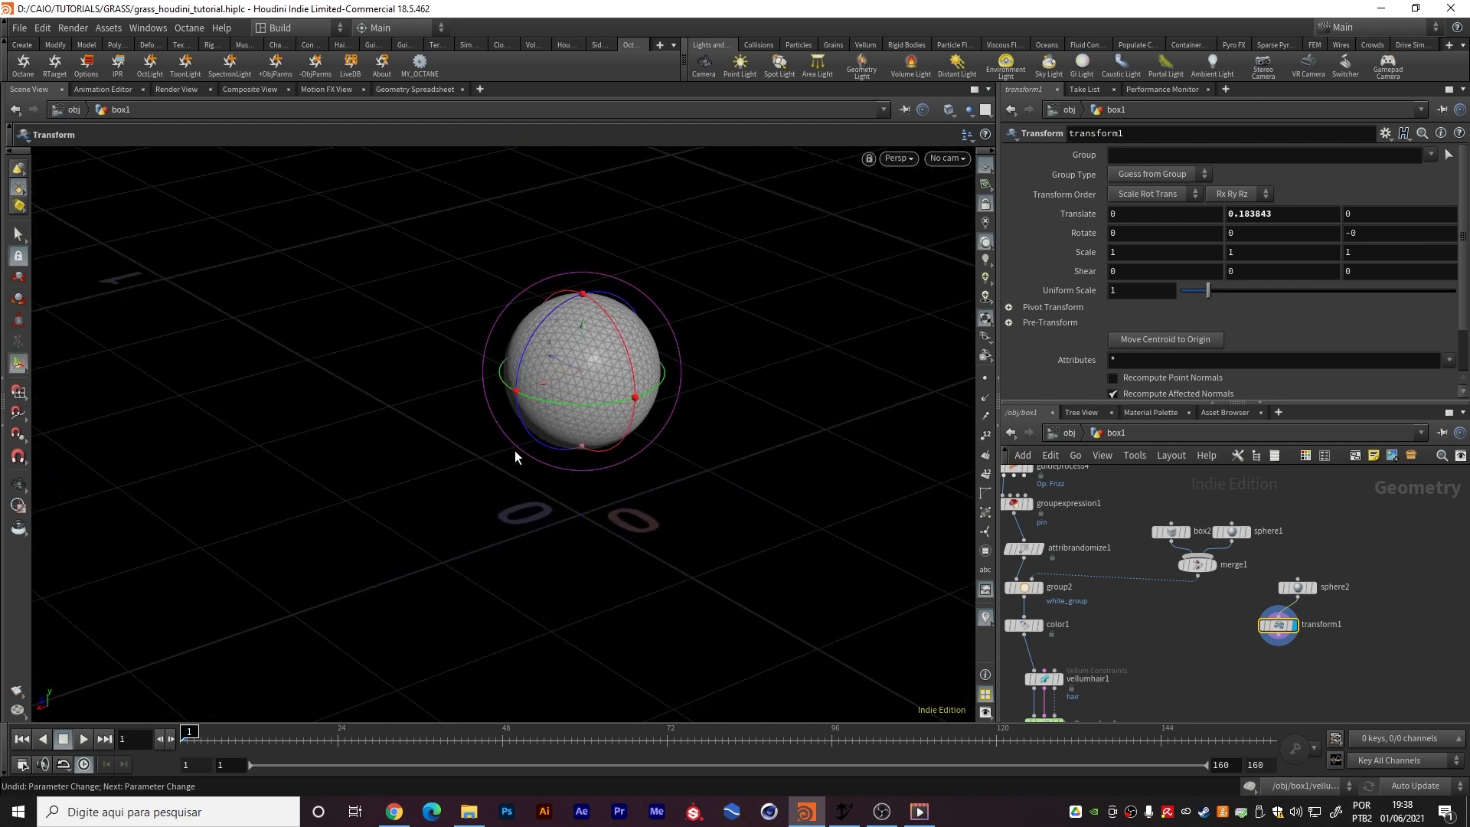
Reference transform1's Translate X in its Rotate Z and multiply it, making the expression ch("tx")*-360
{"action": "right_click", "coordinate": [1132, 215]}
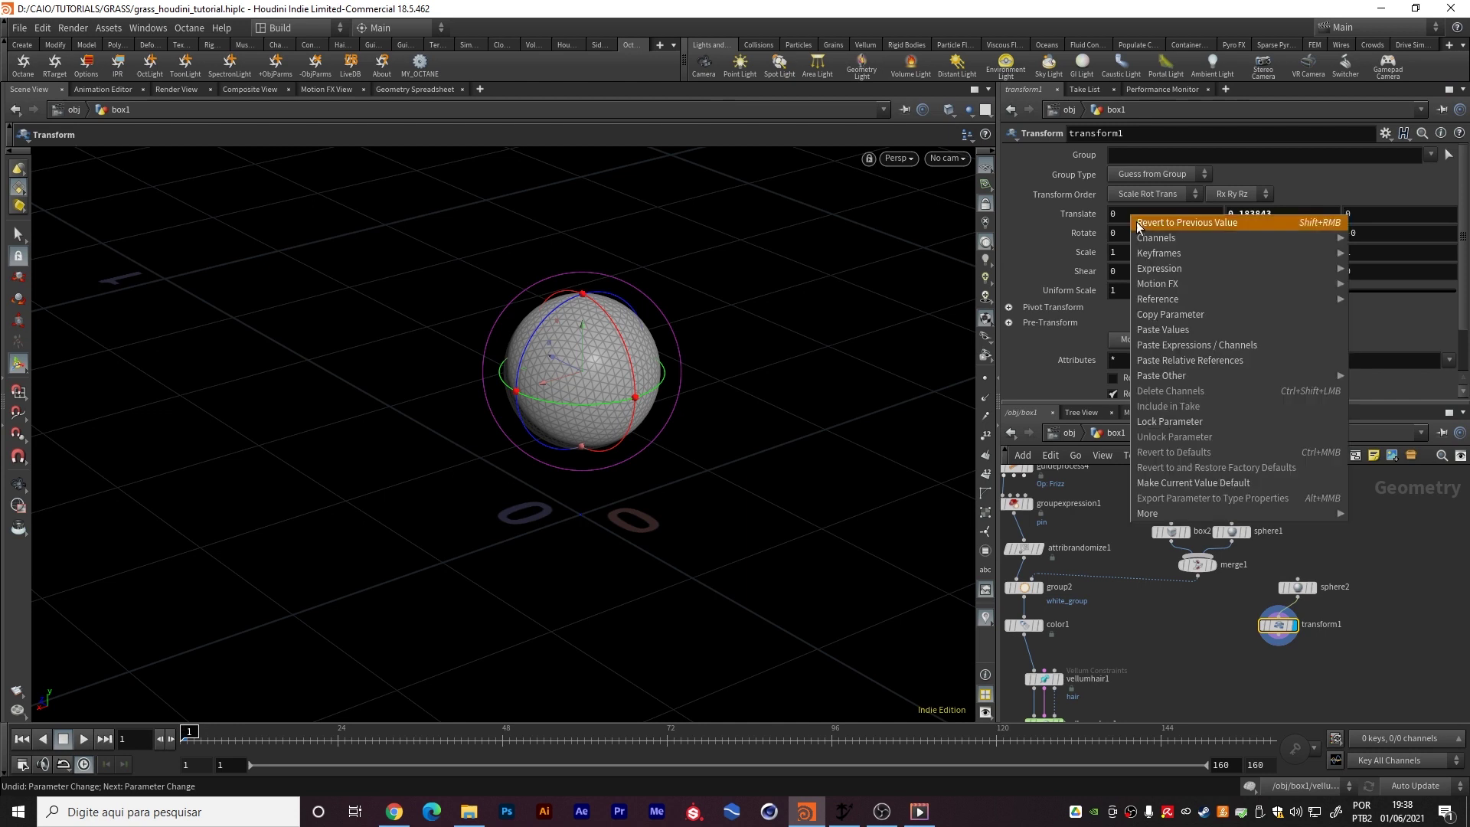
{"action": "left_click", "coordinate": [1187, 315]}
{"action": "middle_click_drag", "start_coordinate": [1388, 240], "coordinate": [1194, 297]}
{"action": "key", "text": "ctrl+z"}
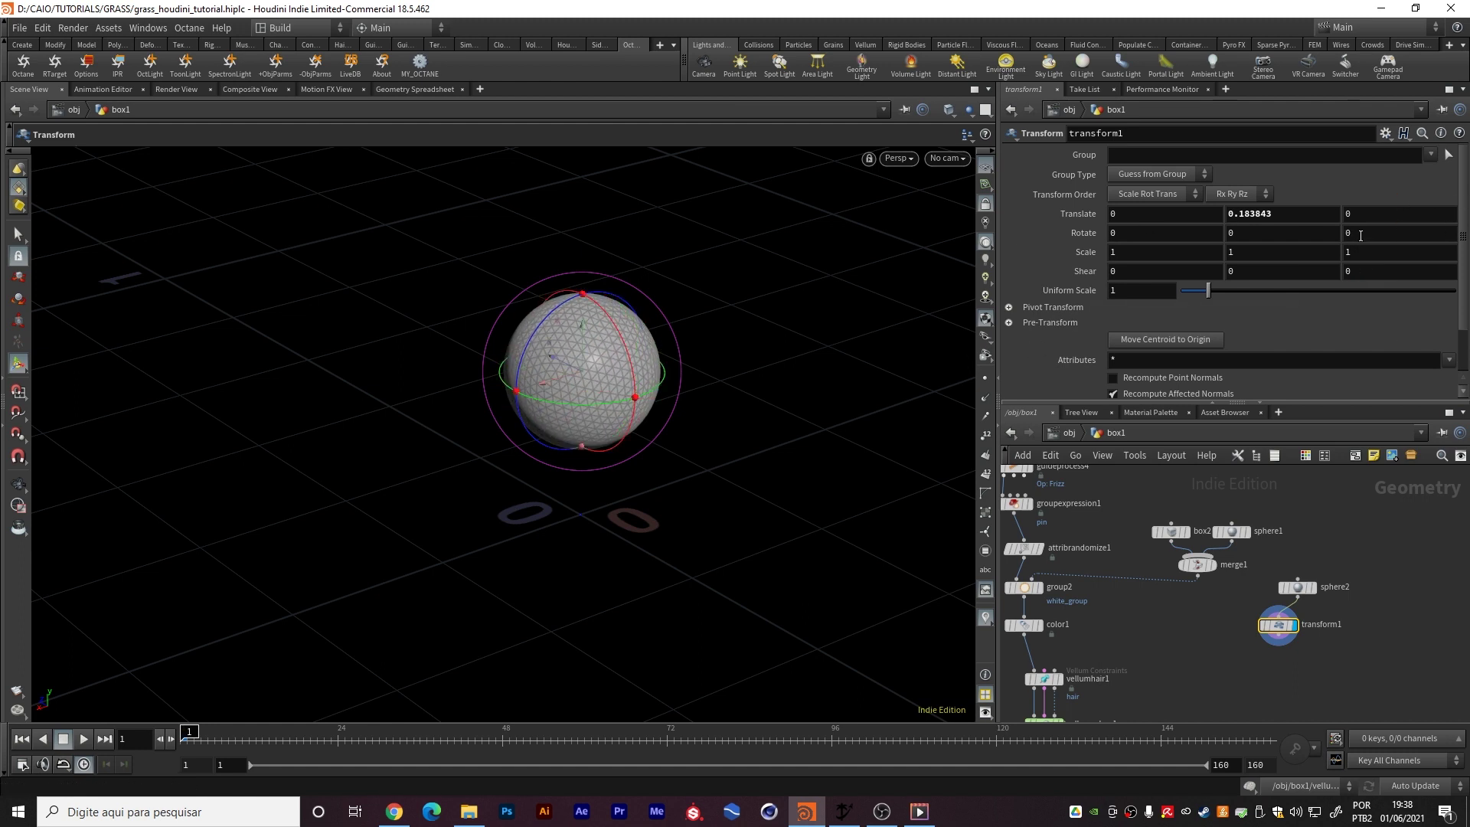
{"action": "right_click", "coordinate": [1360, 236]}
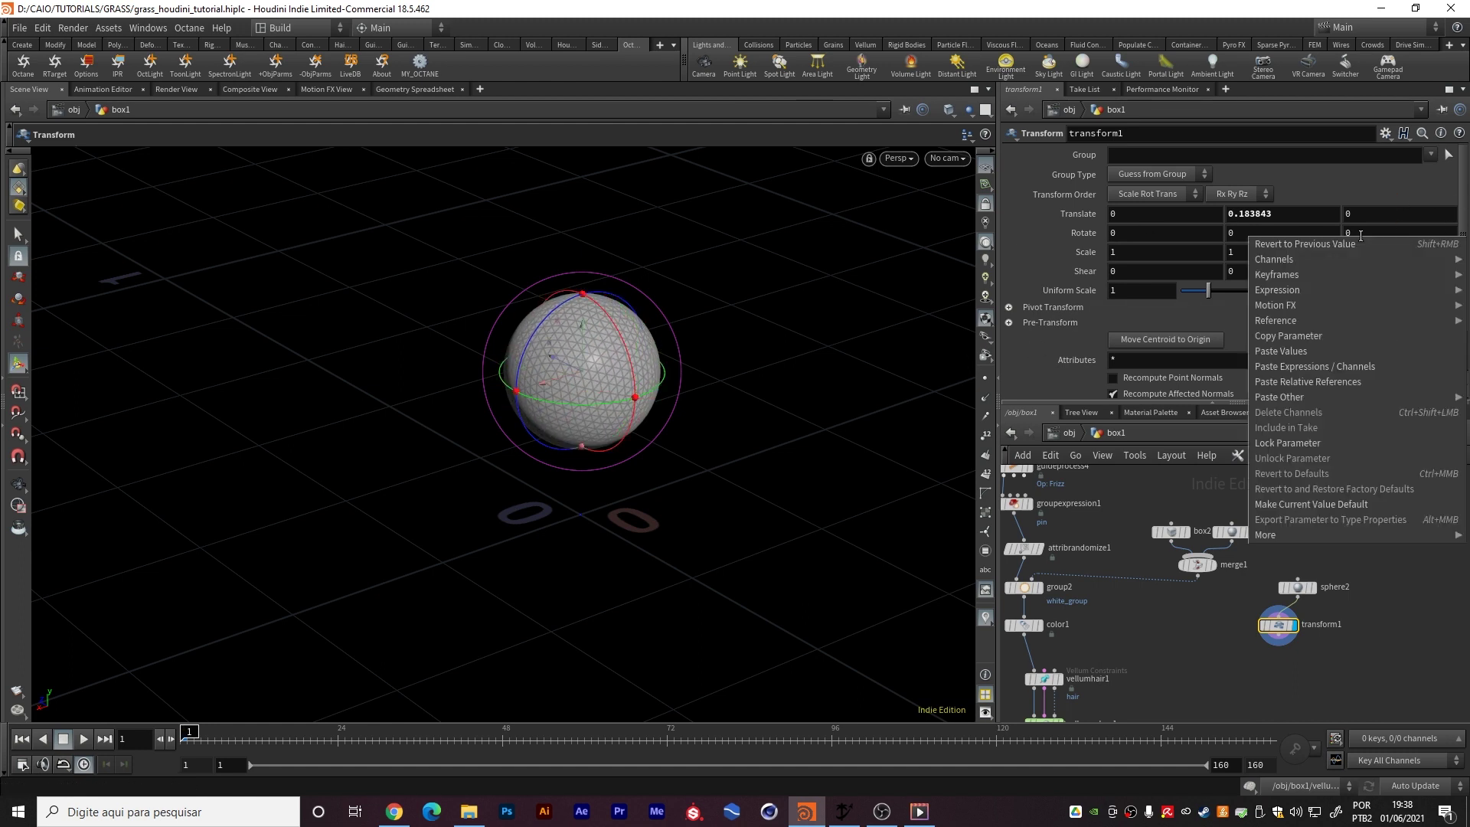
{"action": "left_click", "coordinate": [1333, 390]}
{"action": "left_click", "coordinate": [1394, 239]}
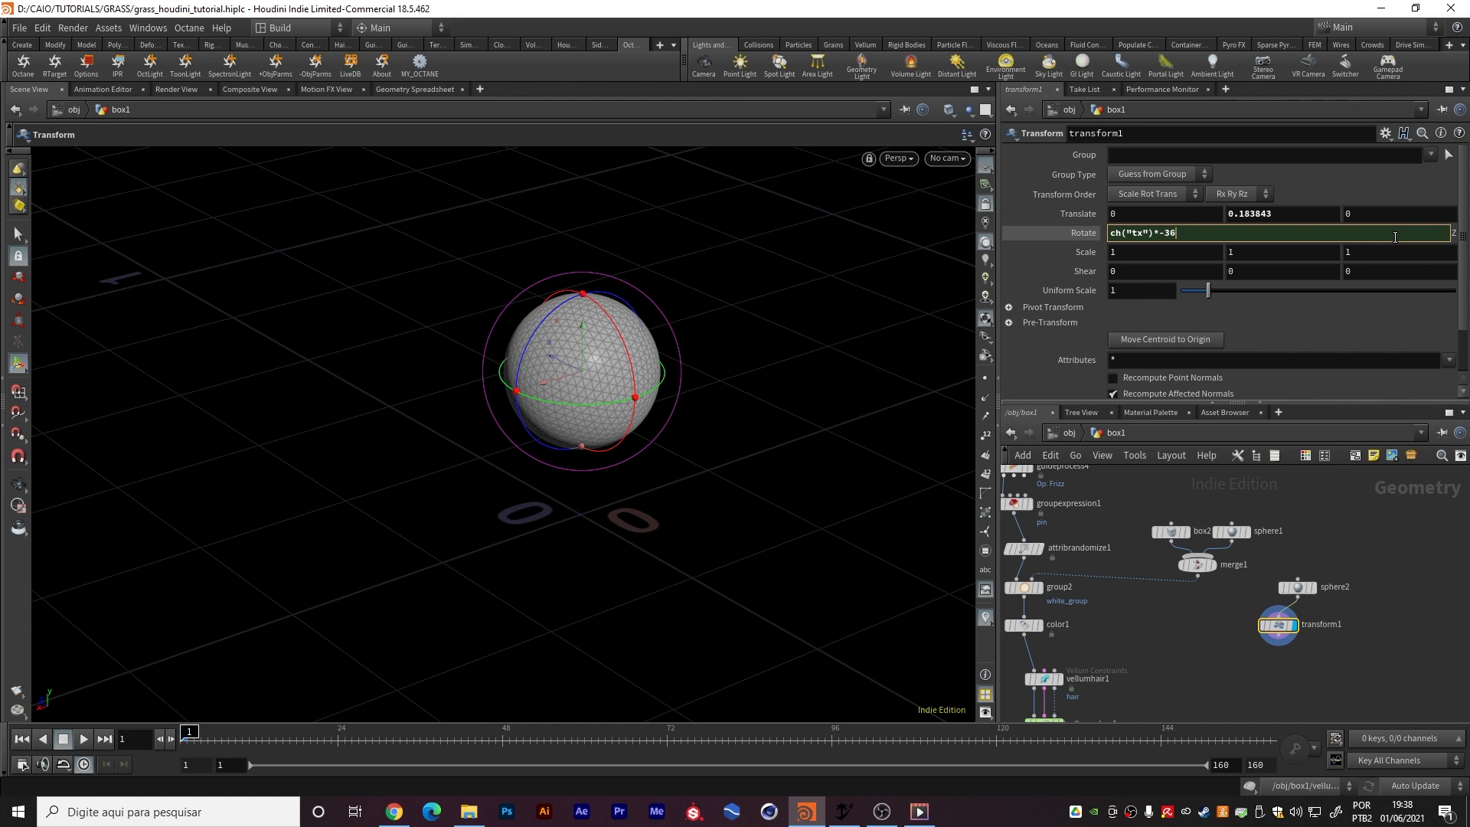
{"action": "key", "text": "Return"}
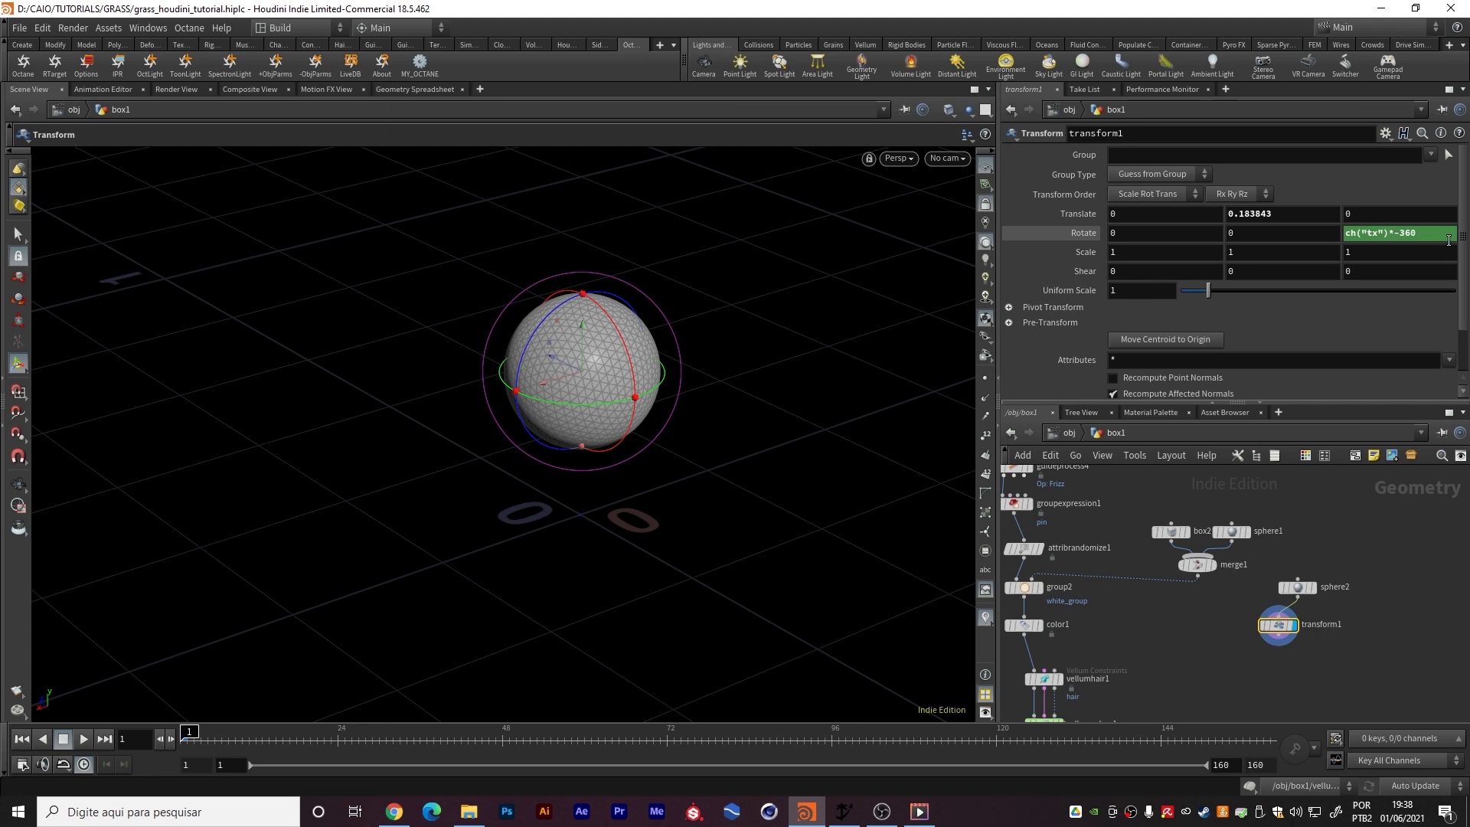
Extend transform1's Rotate Z expression to ch("tx")*-360/(2*$PI* and copy sphere2's Uniform Scale value for the radius
{"action": "left_click", "coordinate": [1430, 236]}
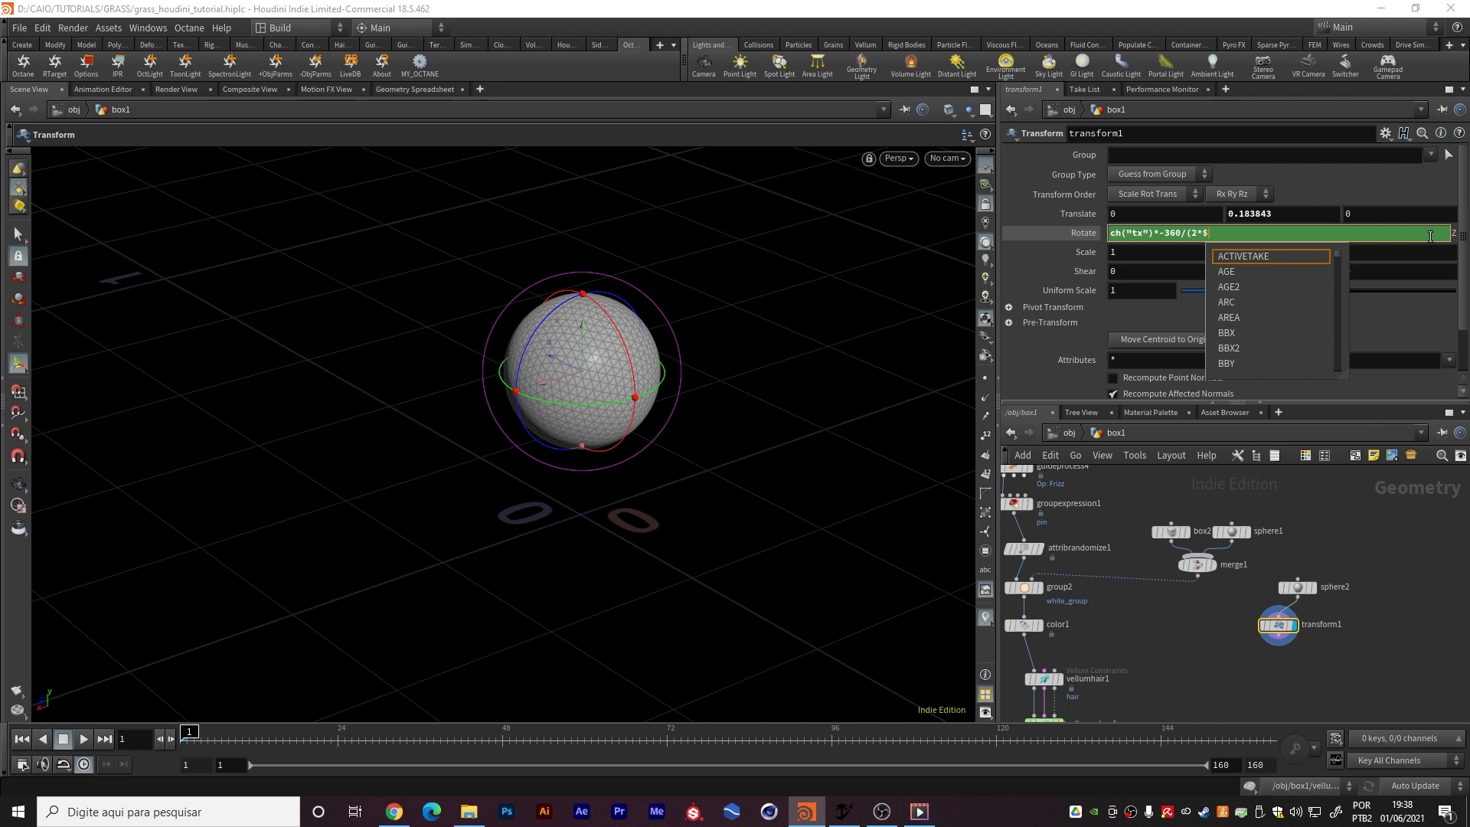
{"action": "type", "text": "PI*"}
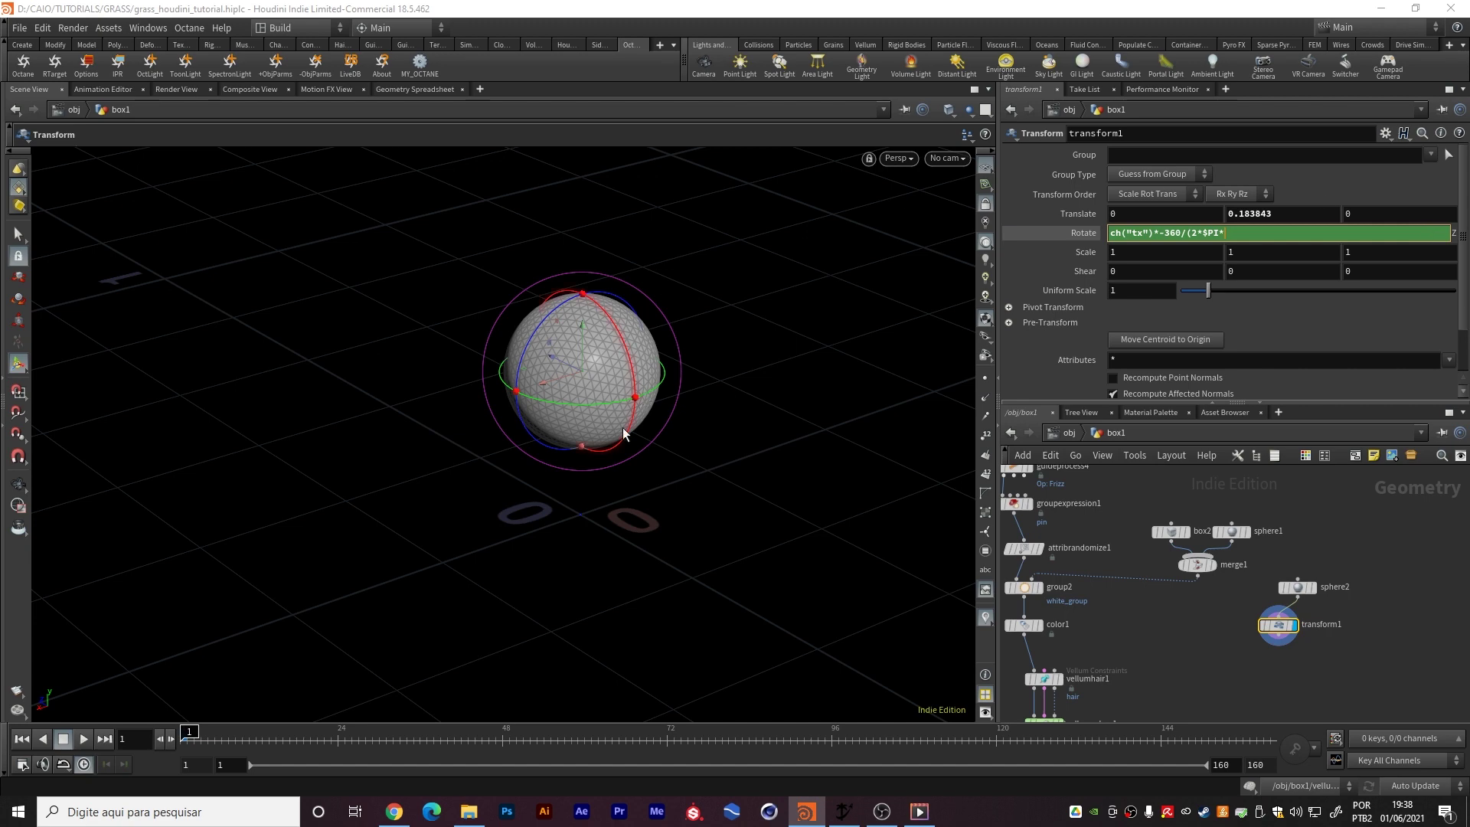
{"action": "scroll", "coordinate": [1338, 590], "scroll_direction": "up", "scroll_amount": 4}
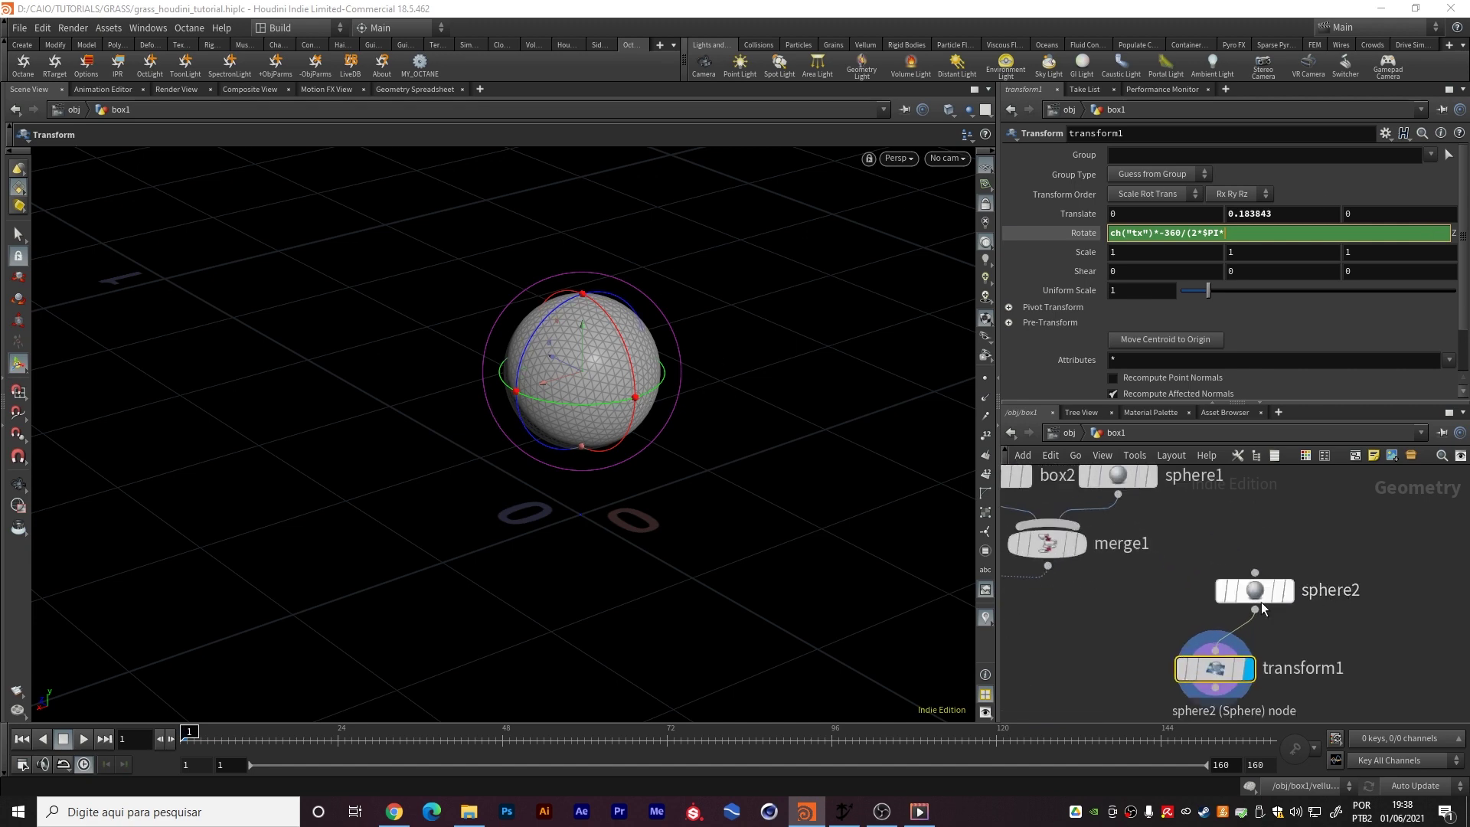
{"action": "left_click", "coordinate": [1255, 590]}
{"action": "left_click", "coordinate": [1149, 252]}
{"action": "key", "text": "ctrl+c"}
{"action": "middle_click_drag", "start_coordinate": [1343, 556], "coordinate": [1353, 488]}
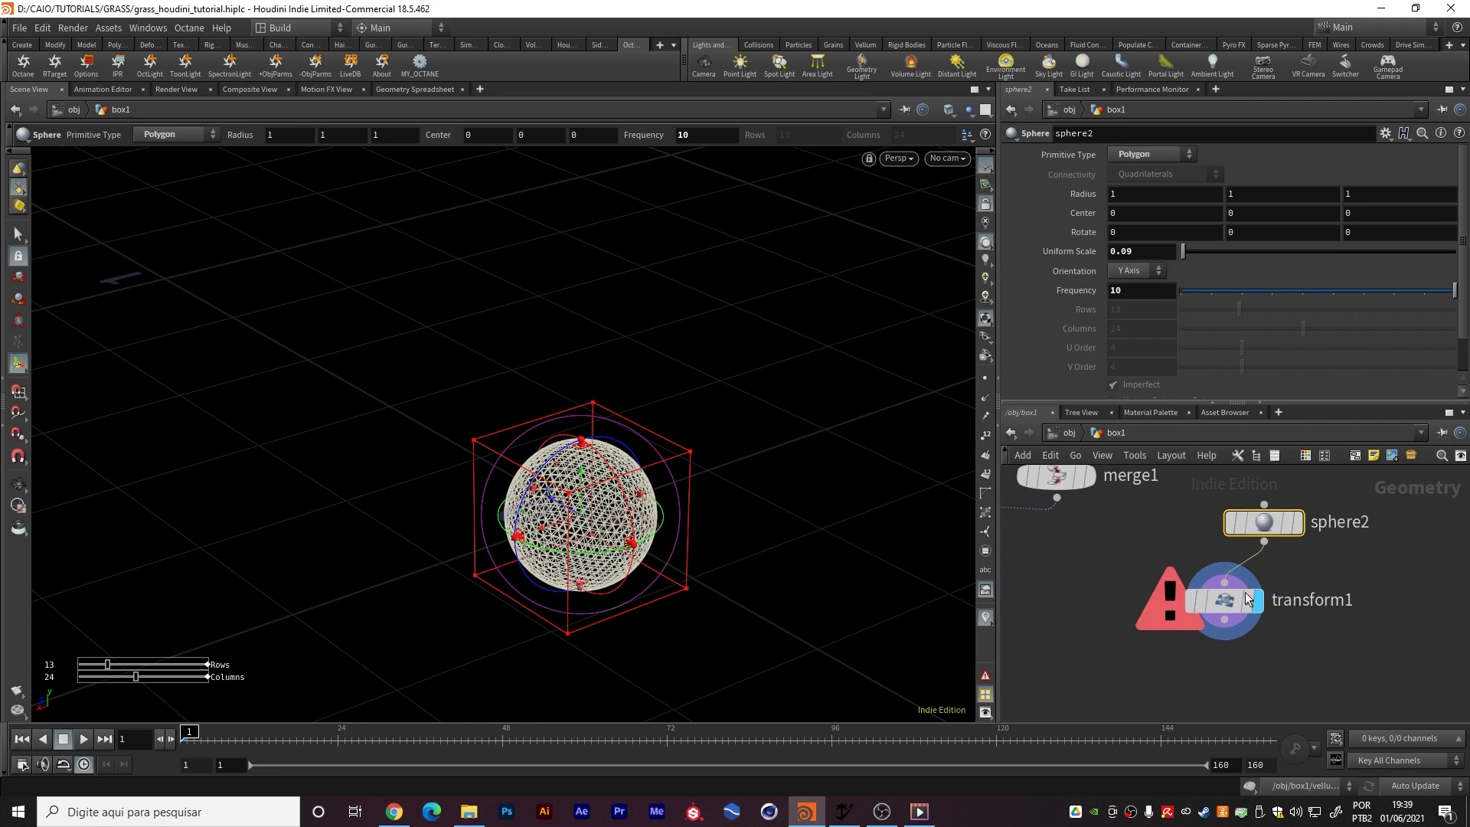
Complete transform1's Rotate Z expression as ch("tx")*-360/(2*$PI*0.09), then test the roll and undo the test move
{"action": "left_click", "coordinate": [1225, 599]}
{"action": "left_click", "coordinate": [1416, 235]}
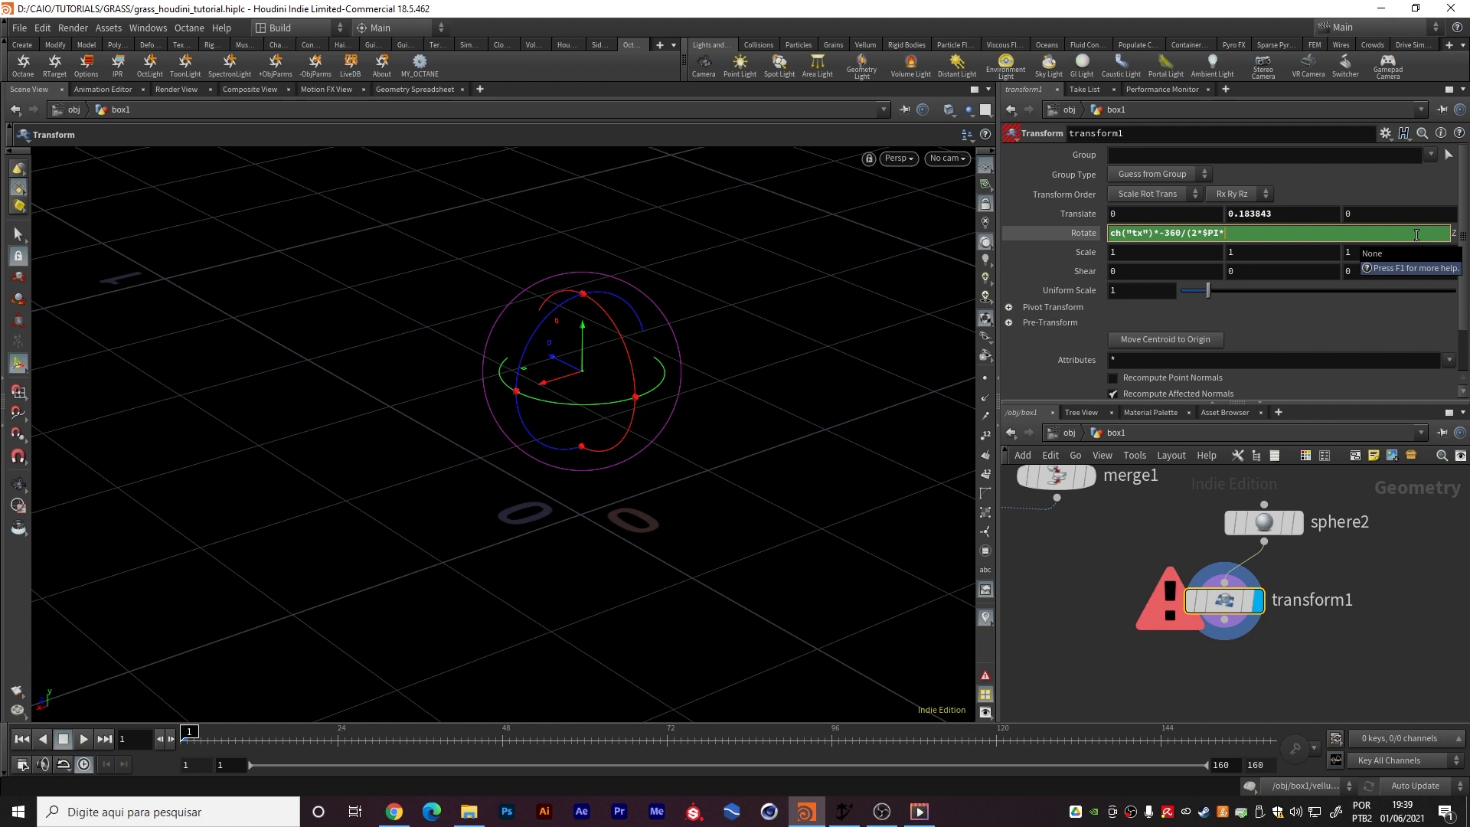
{"action": "key", "text": "ctrl+v"}
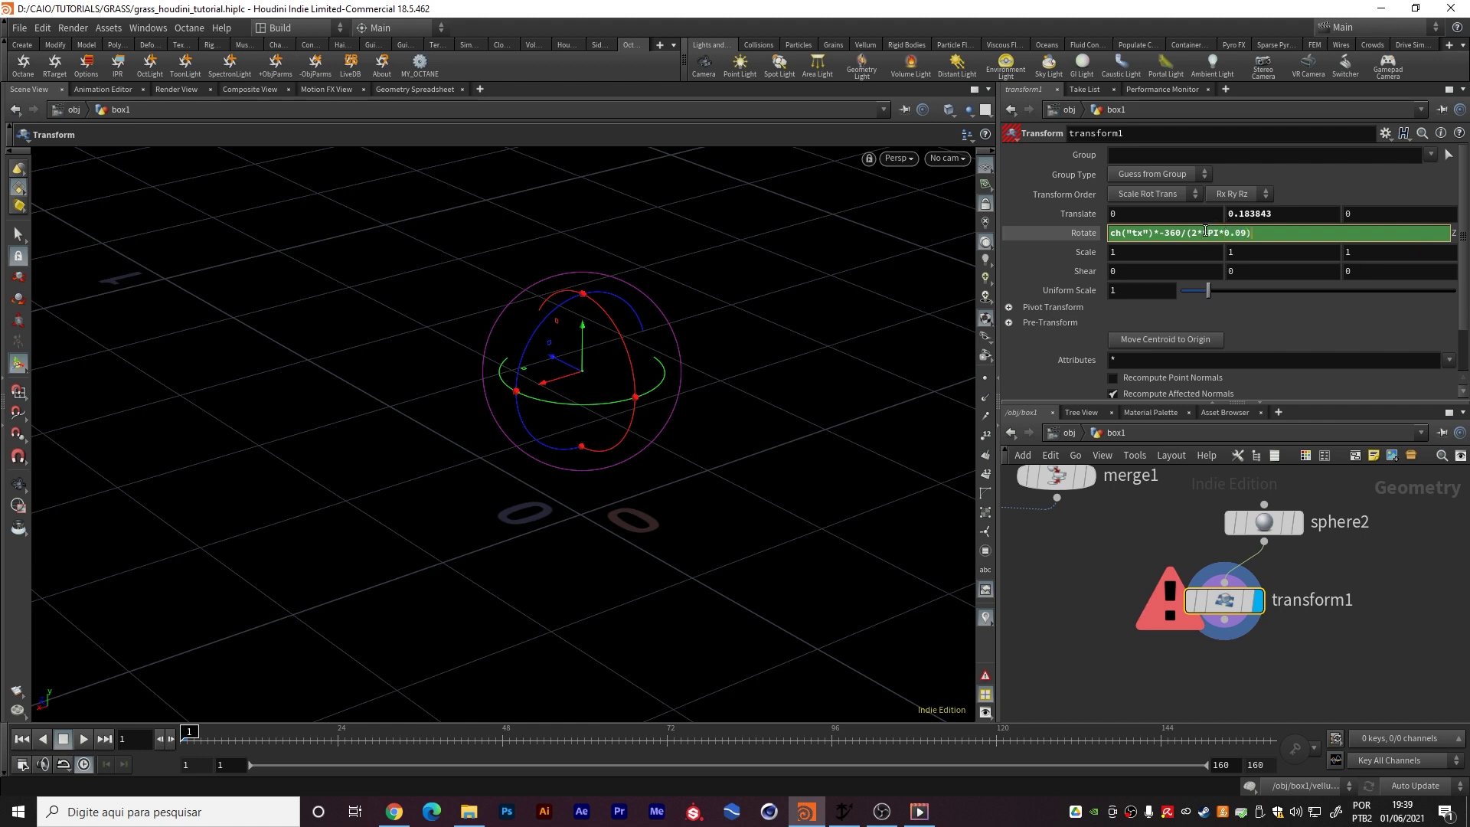
{"action": "type", "text": ")"}
{"action": "key", "text": "Return"}
{"action": "middle_click_drag", "start_coordinate": [1153, 232], "coordinate": [1196, 218]}
{"action": "key", "text": "ctrl+z"}
Keyframe transform1's Translate X at 0 on frame 1 and at -0.26 on frame 24
{"action": "left_click", "coordinate": [1156, 214], "text": "alt"}
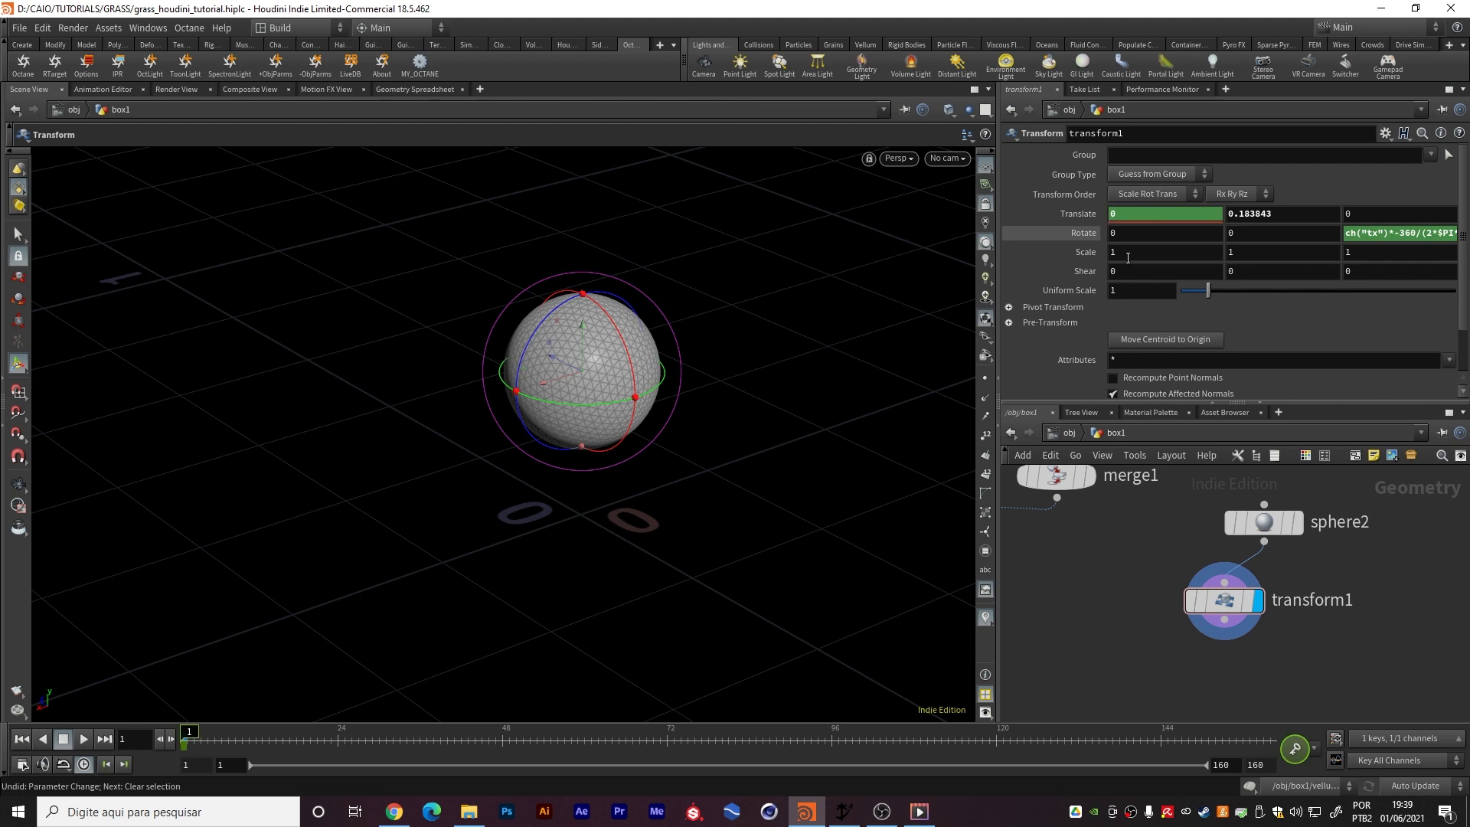
{"action": "left_click", "coordinate": [337, 742]}
{"action": "middle_click_drag", "start_coordinate": [1132, 214], "coordinate": [944, 255]}
Connect transform1's output to the Collision Geometry input of vellumhair1
{"action": "middle_click_drag", "start_coordinate": [1172, 644], "coordinate": [1336, 612]}
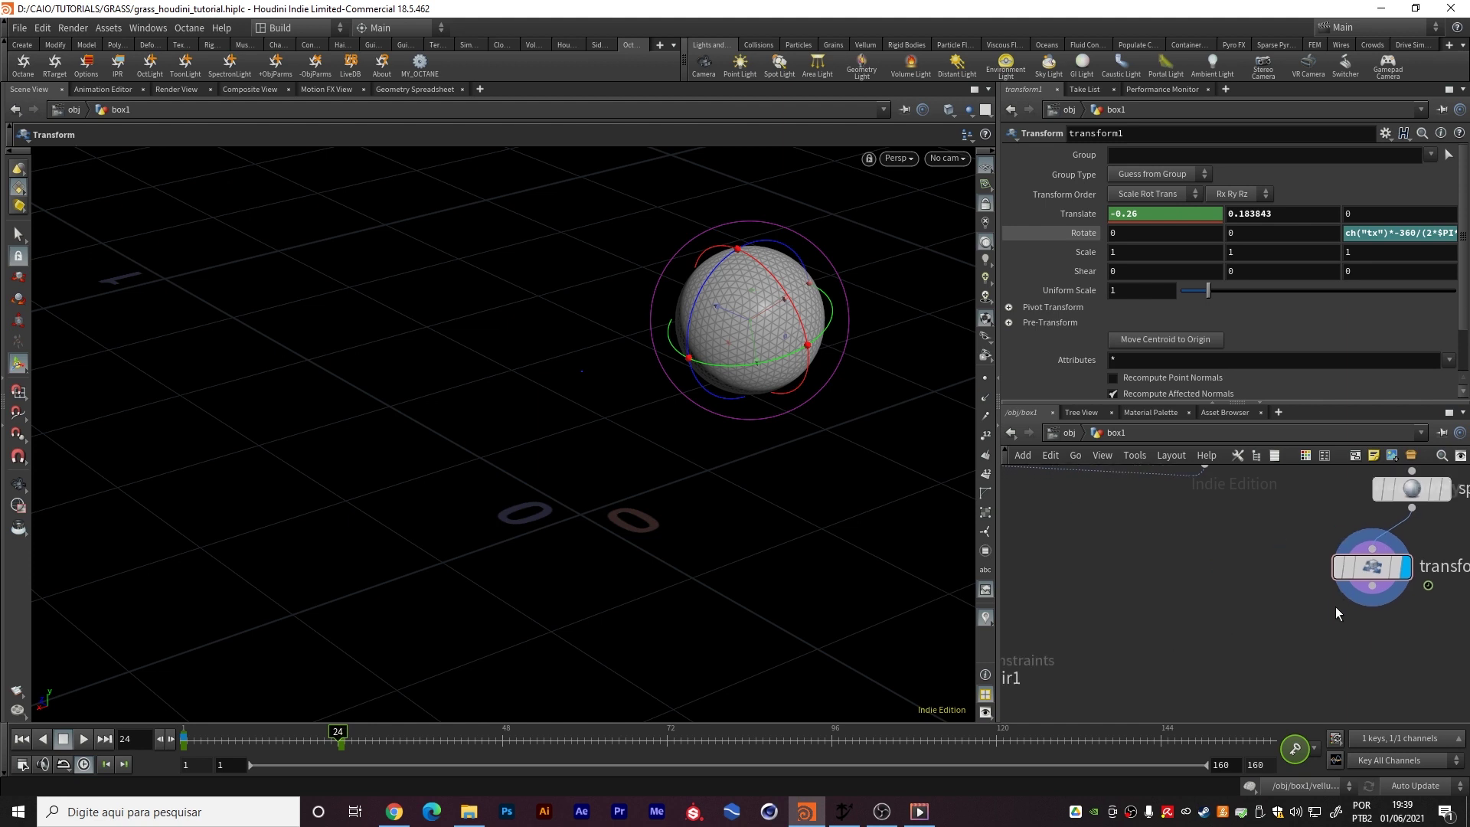
{"action": "left_click", "coordinate": [1372, 588]}
{"action": "middle_click_drag", "start_coordinate": [1148, 584], "coordinate": [1352, 526]}
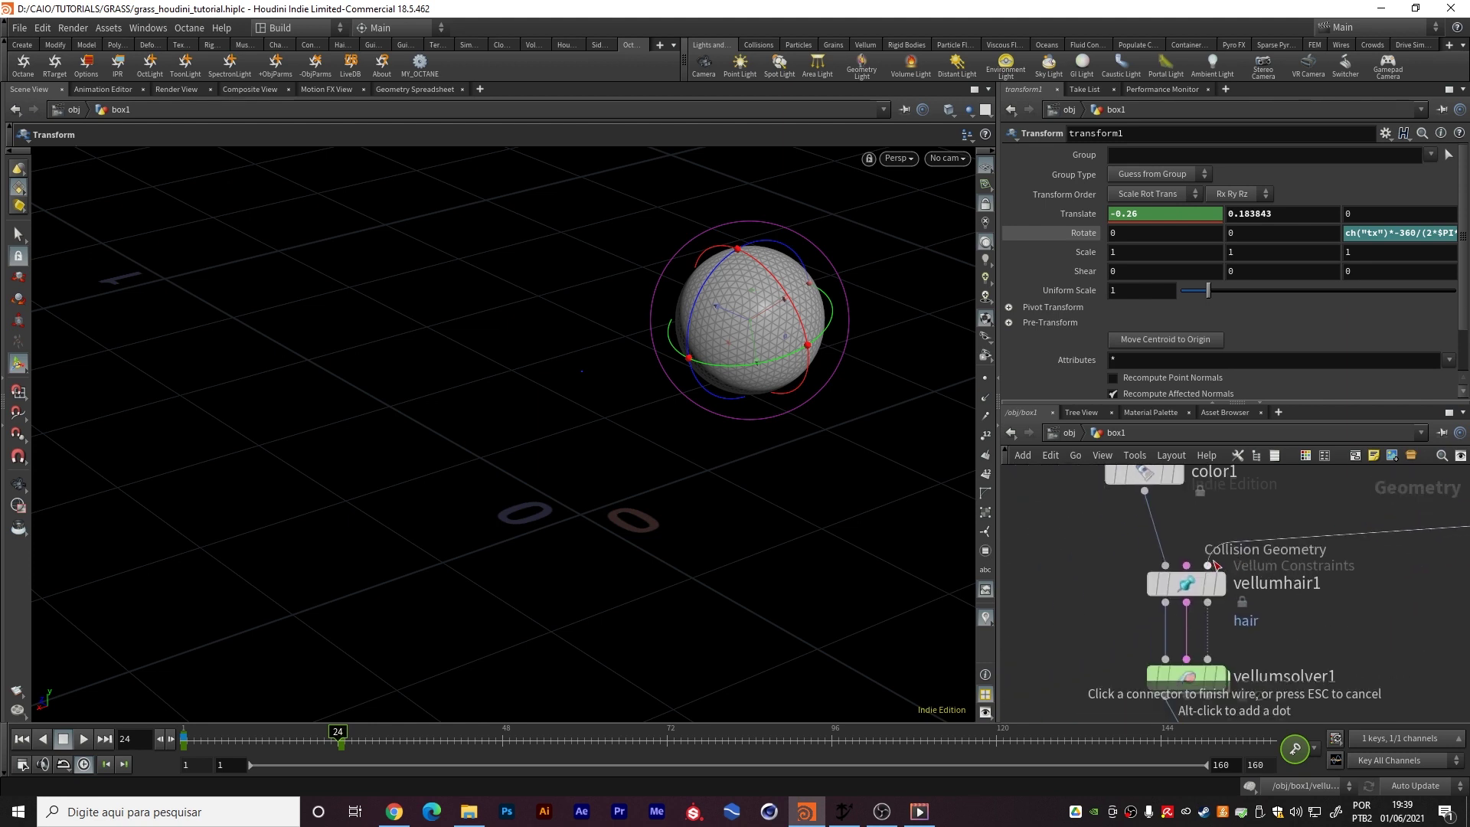
{"action": "left_click", "coordinate": [1209, 566]}
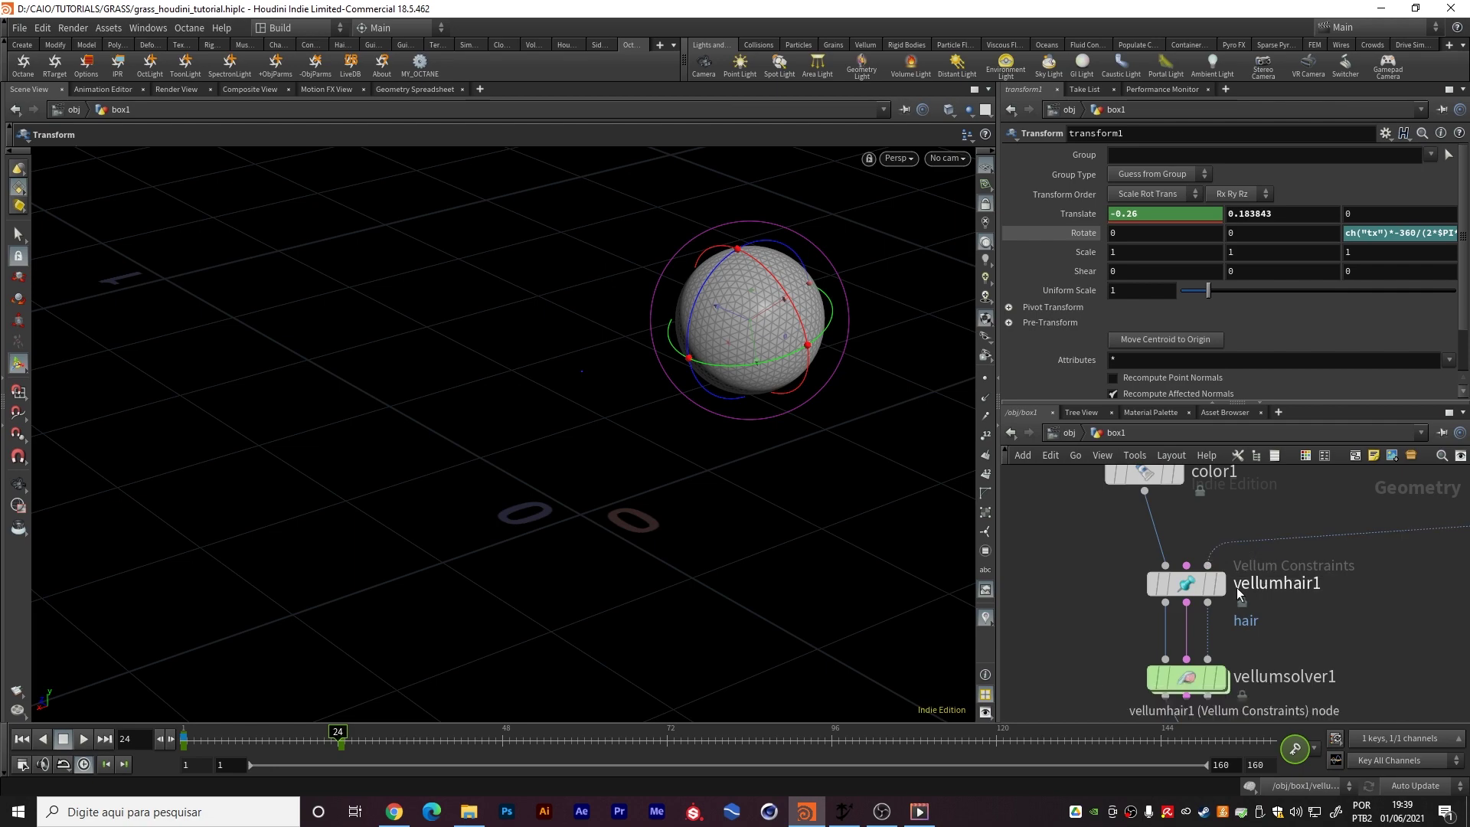
Display vellumsolver1, play the collision simulation from frame 1, stop and rewind it, and inspect where the sphere meets the grass
{"action": "left_click", "coordinate": [23, 739]}
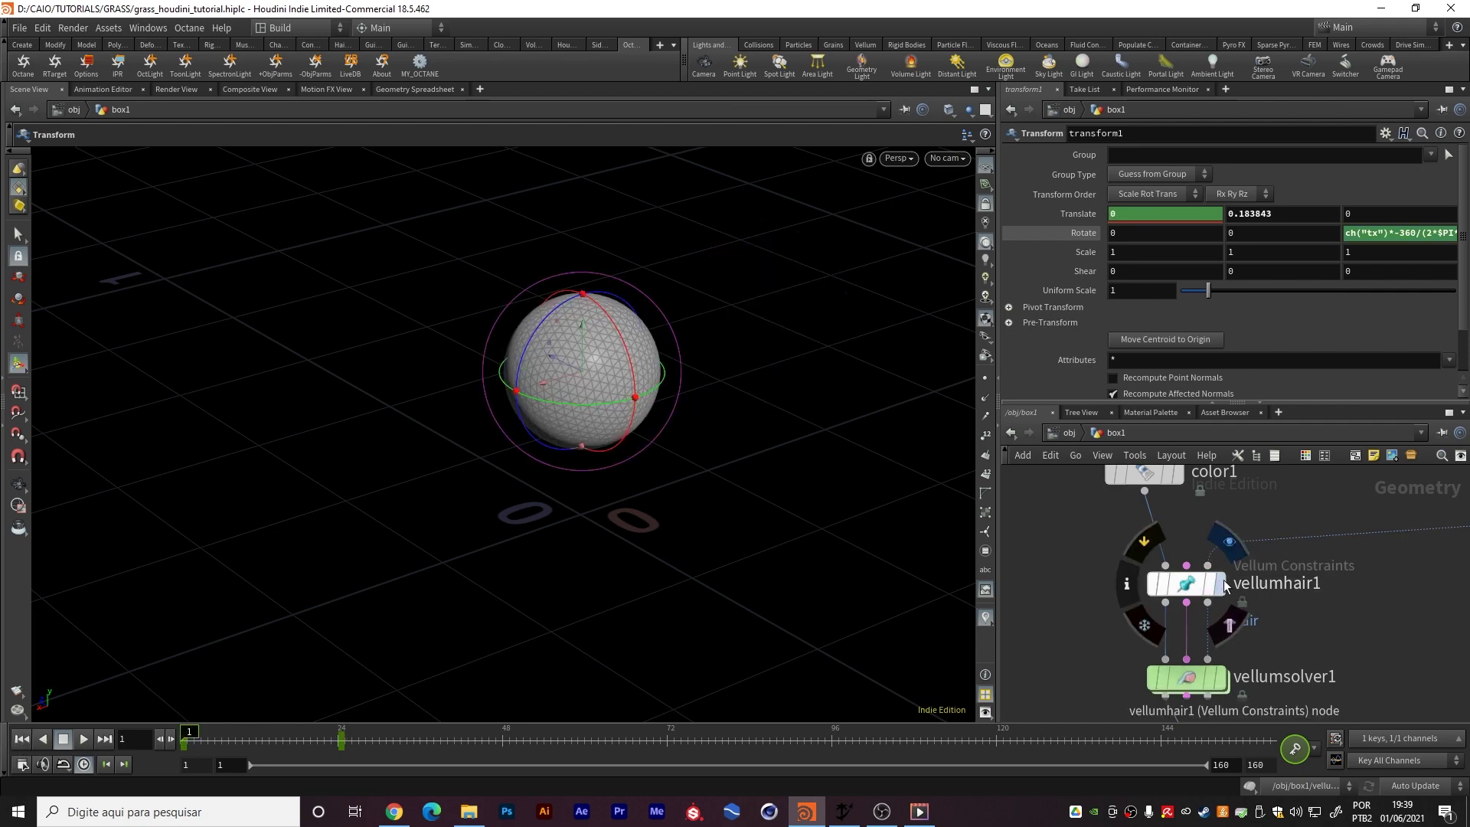
{"action": "left_click", "coordinate": [1219, 678]}
{"action": "left_click", "coordinate": [1186, 678]}
{"action": "left_click_drag", "start_coordinate": [661, 389], "coordinate": [522, 401], "text": "alt"}
{"action": "left_click", "coordinate": [83, 740]}
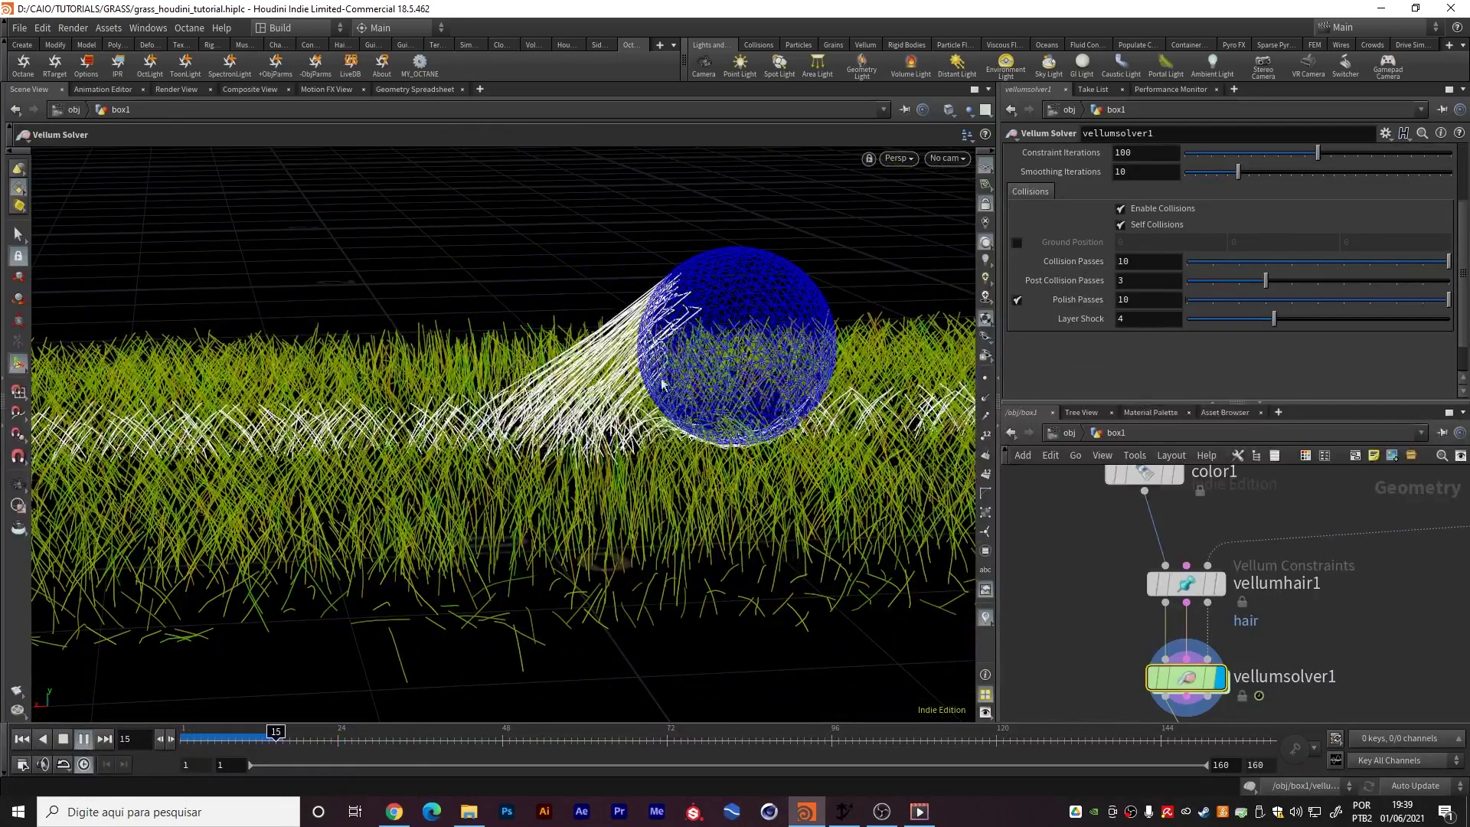
{"action": "left_click", "coordinate": [84, 739]}
{"action": "left_click", "coordinate": [21, 739]}
{"action": "scroll", "coordinate": [590, 420], "scroll_direction": "up", "scroll_amount": 5, "text": "alt"}
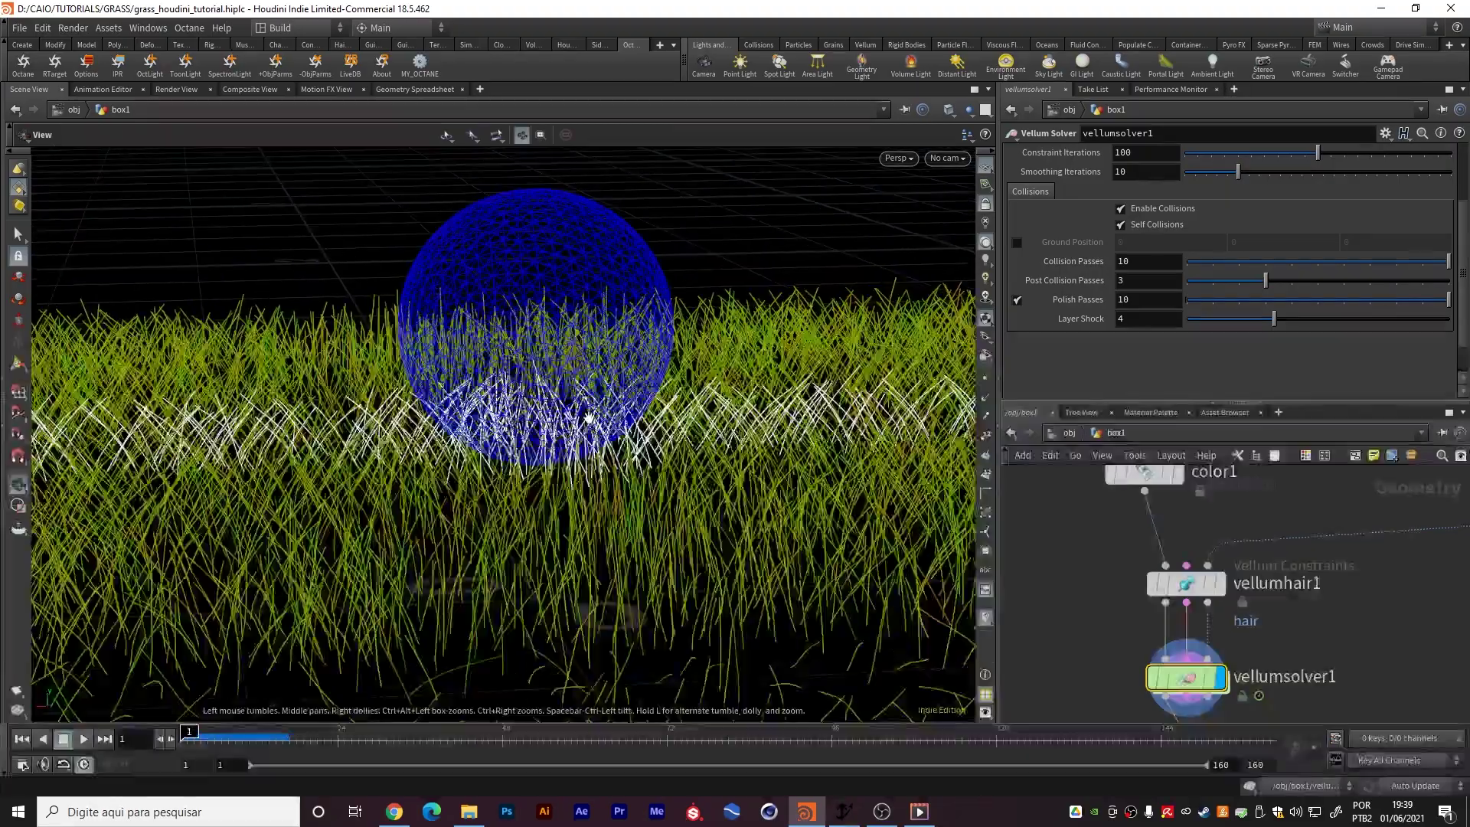
{"action": "left_click_drag", "start_coordinate": [591, 420], "coordinate": [554, 381], "text": "alt"}
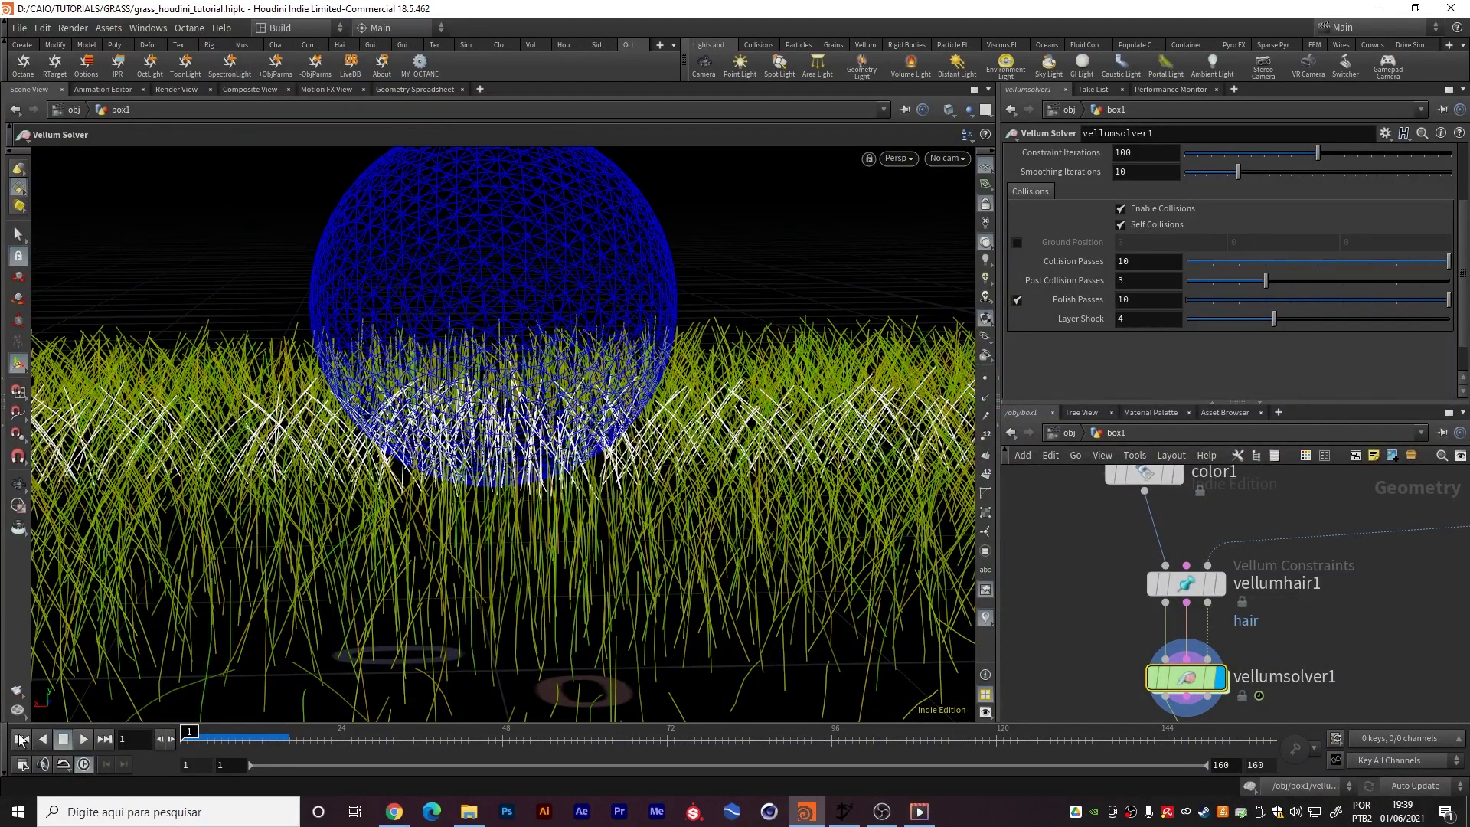
{"action": "scroll", "coordinate": [488, 395], "scroll_direction": "down", "scroll_amount": 3, "text": "alt"}
{"action": "left_click_drag", "start_coordinate": [487, 397], "coordinate": [562, 494], "text": "alt"}
{"action": "scroll", "coordinate": [496, 457], "scroll_direction": "down", "scroll_amount": 2, "text": "alt"}
Keyframe transform1's Translate Y at 0.183843 on frame 6 and go back to frame 1
{"action": "middle_click_drag", "start_coordinate": [1364, 624], "coordinate": [1299, 676]}
{"action": "scroll", "coordinate": [1297, 676], "scroll_direction": "down", "scroll_amount": 4}
{"action": "scroll", "coordinate": [1319, 647], "scroll_direction": "up", "scroll_amount": 5}
{"action": "left_click", "coordinate": [1238, 573]}
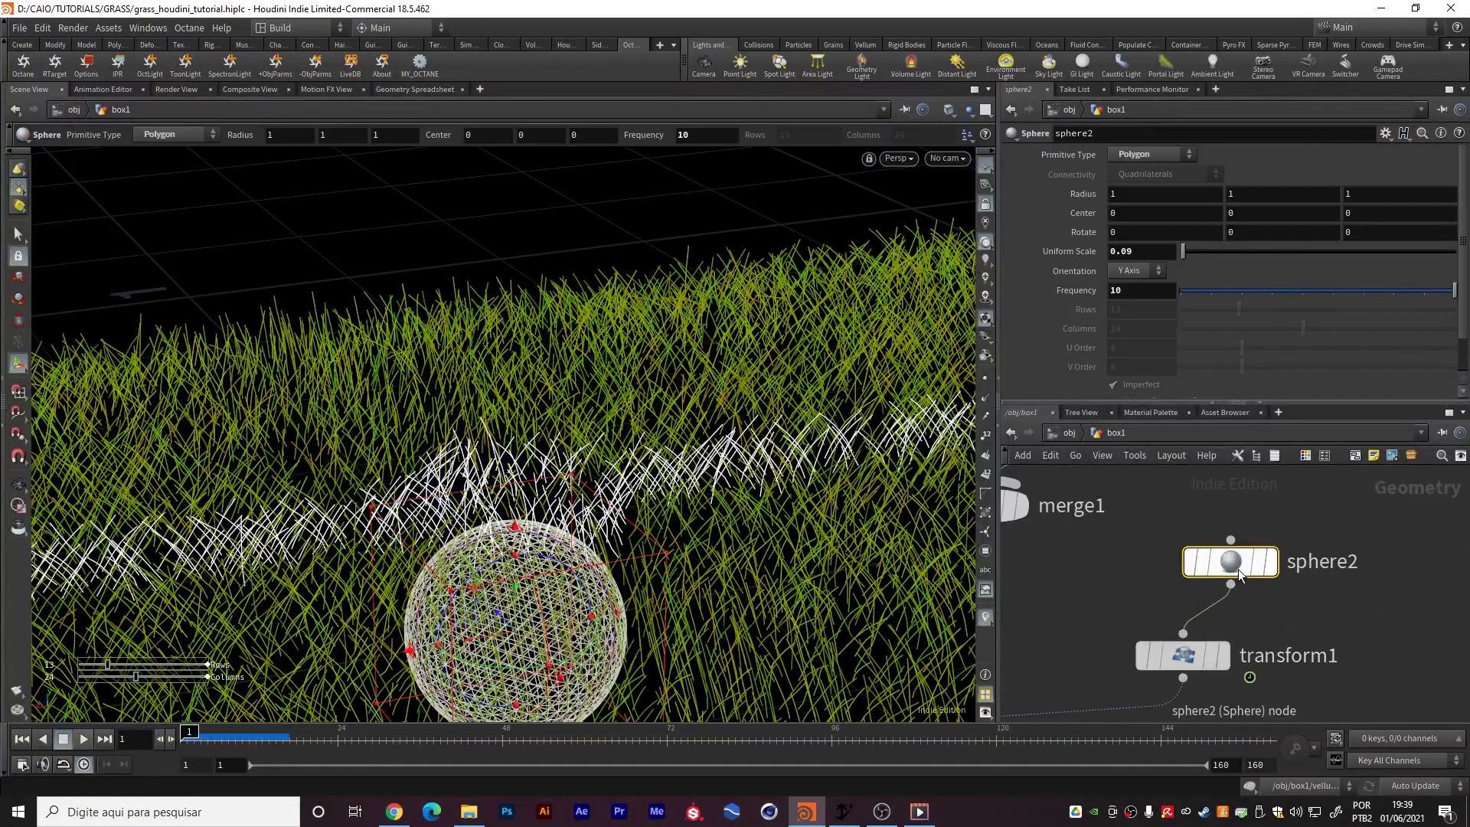
{"action": "left_click", "coordinate": [1186, 657]}
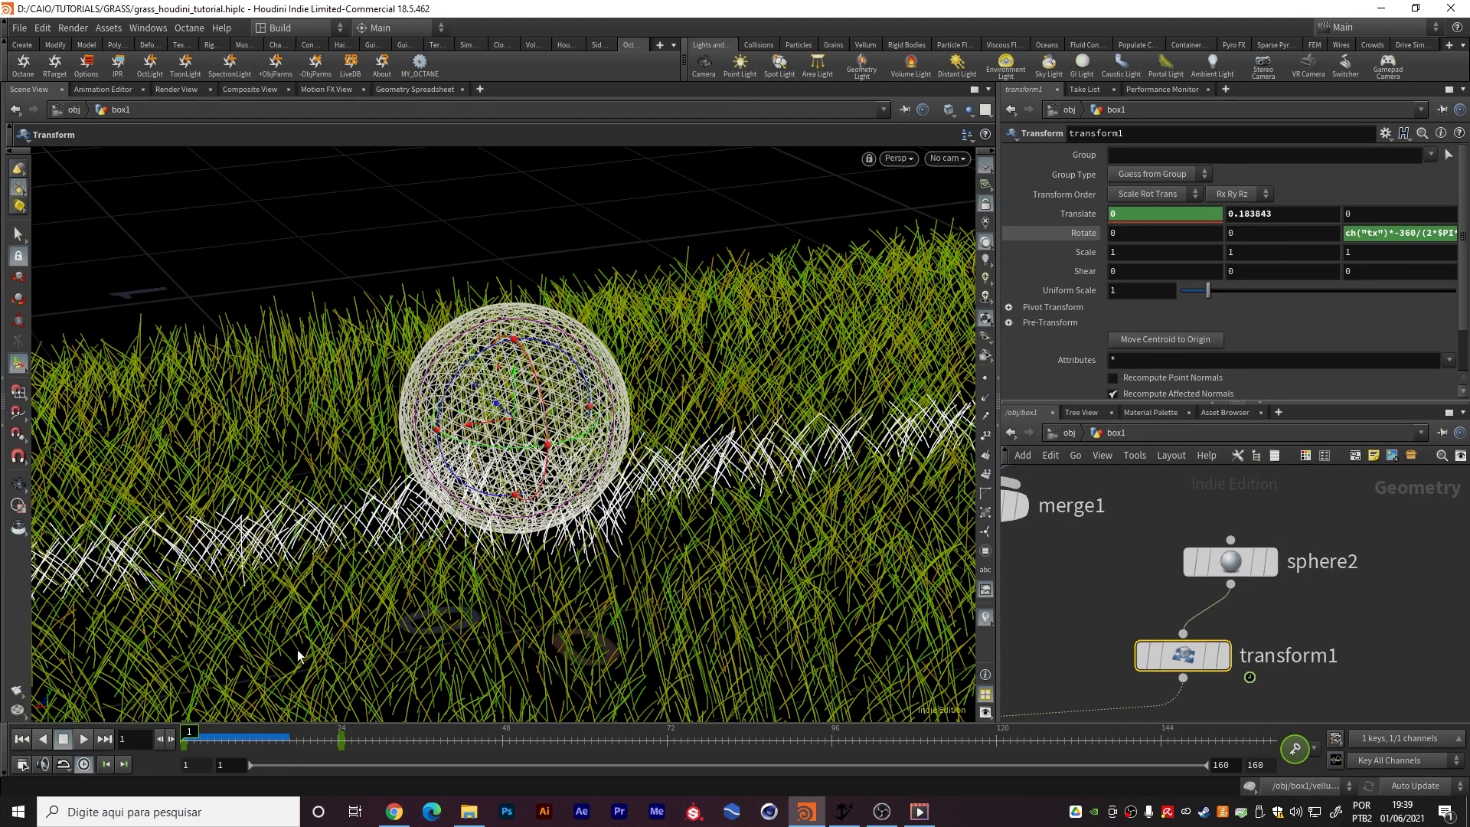
{"action": "left_click", "coordinate": [214, 736]}
{"action": "left_click_drag", "start_coordinate": [214, 736], "coordinate": [216, 739]}
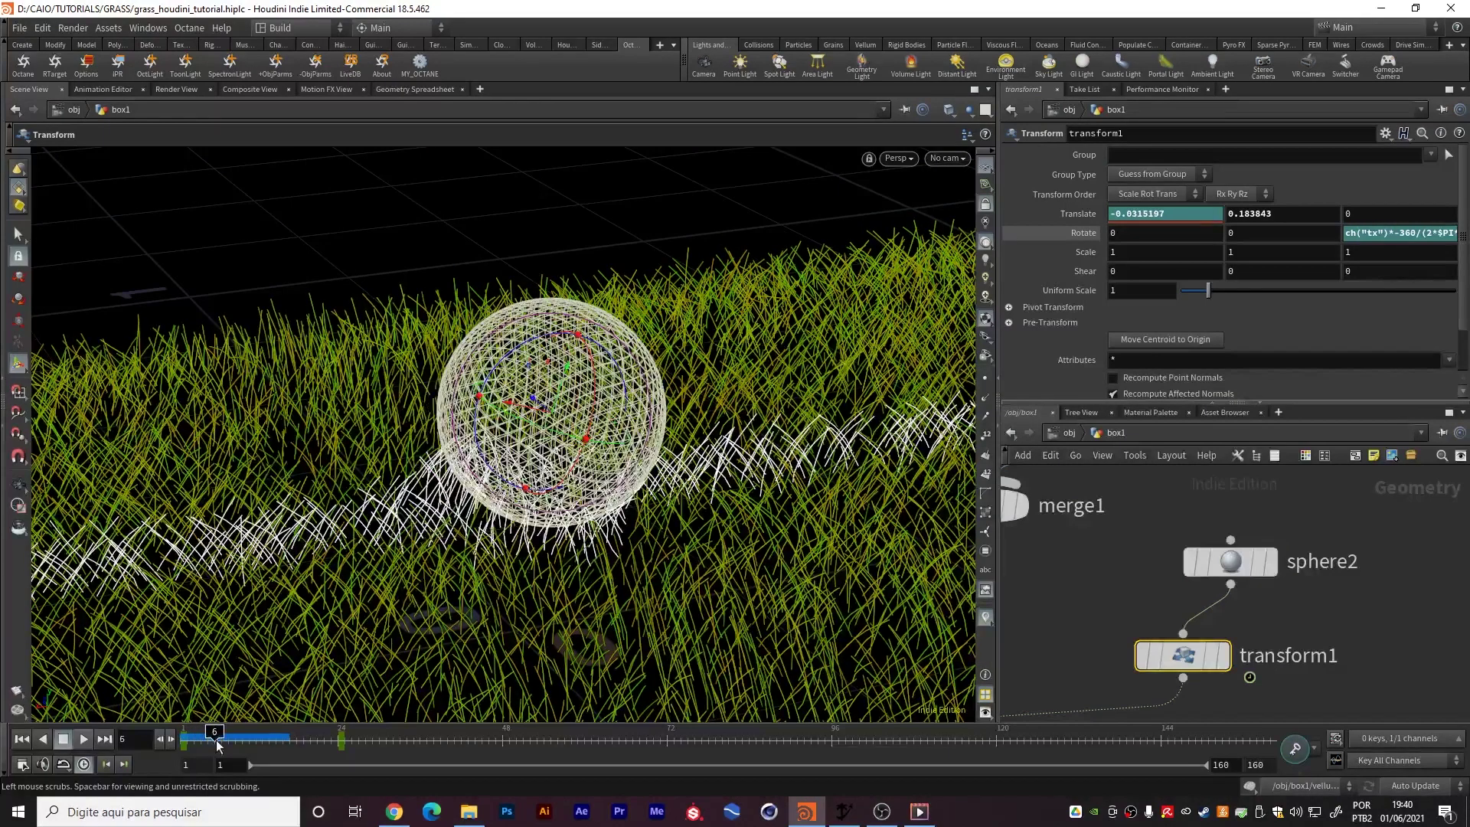
{"action": "left_click", "coordinate": [1273, 215], "text": "alt"}
{"action": "left_click", "coordinate": [162, 737]}
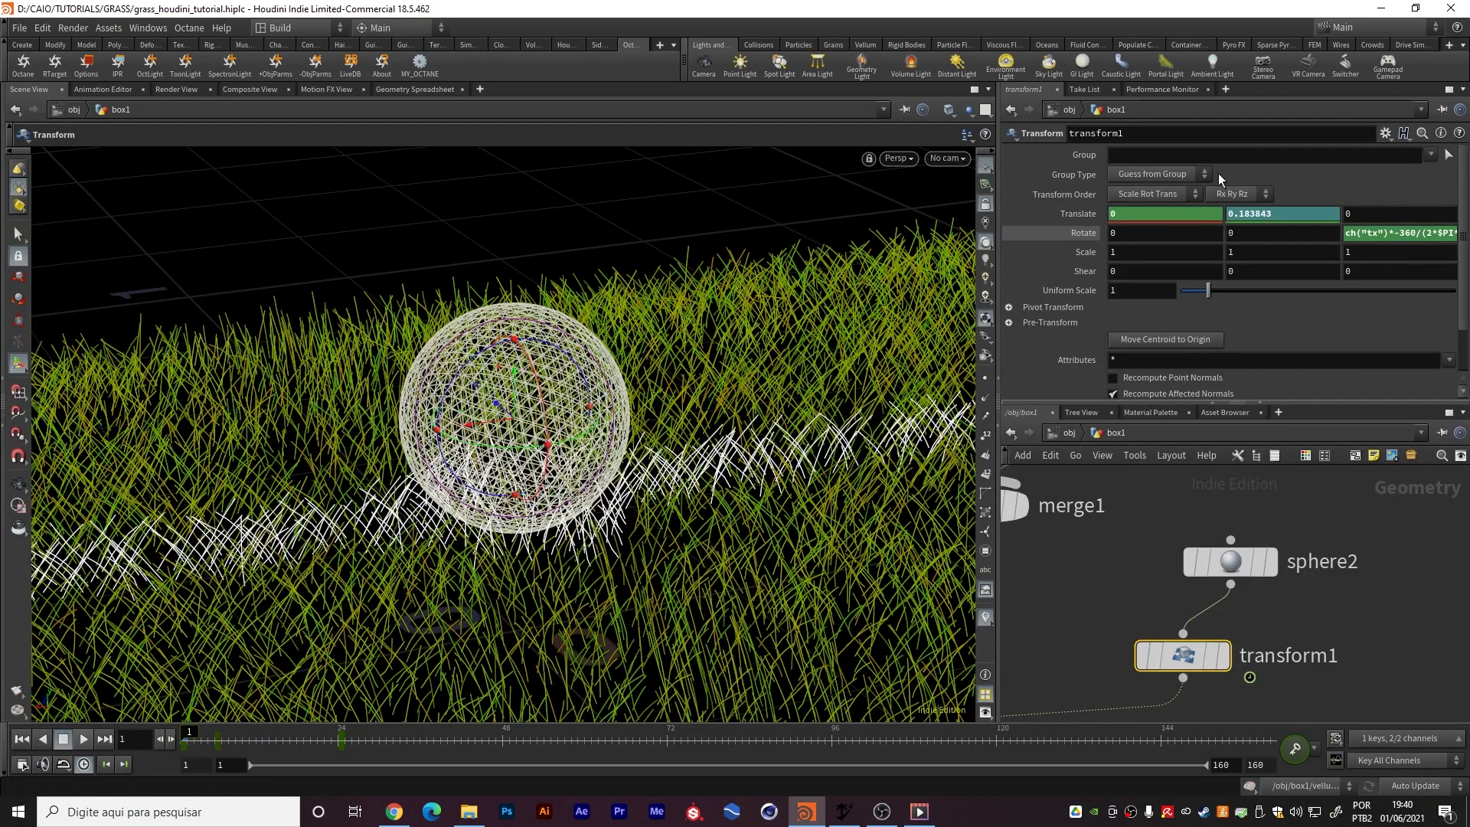
Raise transform1's Translate Y to 0.243843 and keyframe it on frame 1
{"action": "mouse_move", "coordinate": [1266, 208]}
{"action": "middle_mouse_down"}
{"action": "mouse_move", "coordinate": [1278, 237]}
{"action": "mouse_move", "coordinate": [1236, 238]}
{"action": "mouse_move", "coordinate": [1344, 209]}
{"action": "mouse_move", "coordinate": [1267, 230]}
{"action": "middle_mouse_up"}
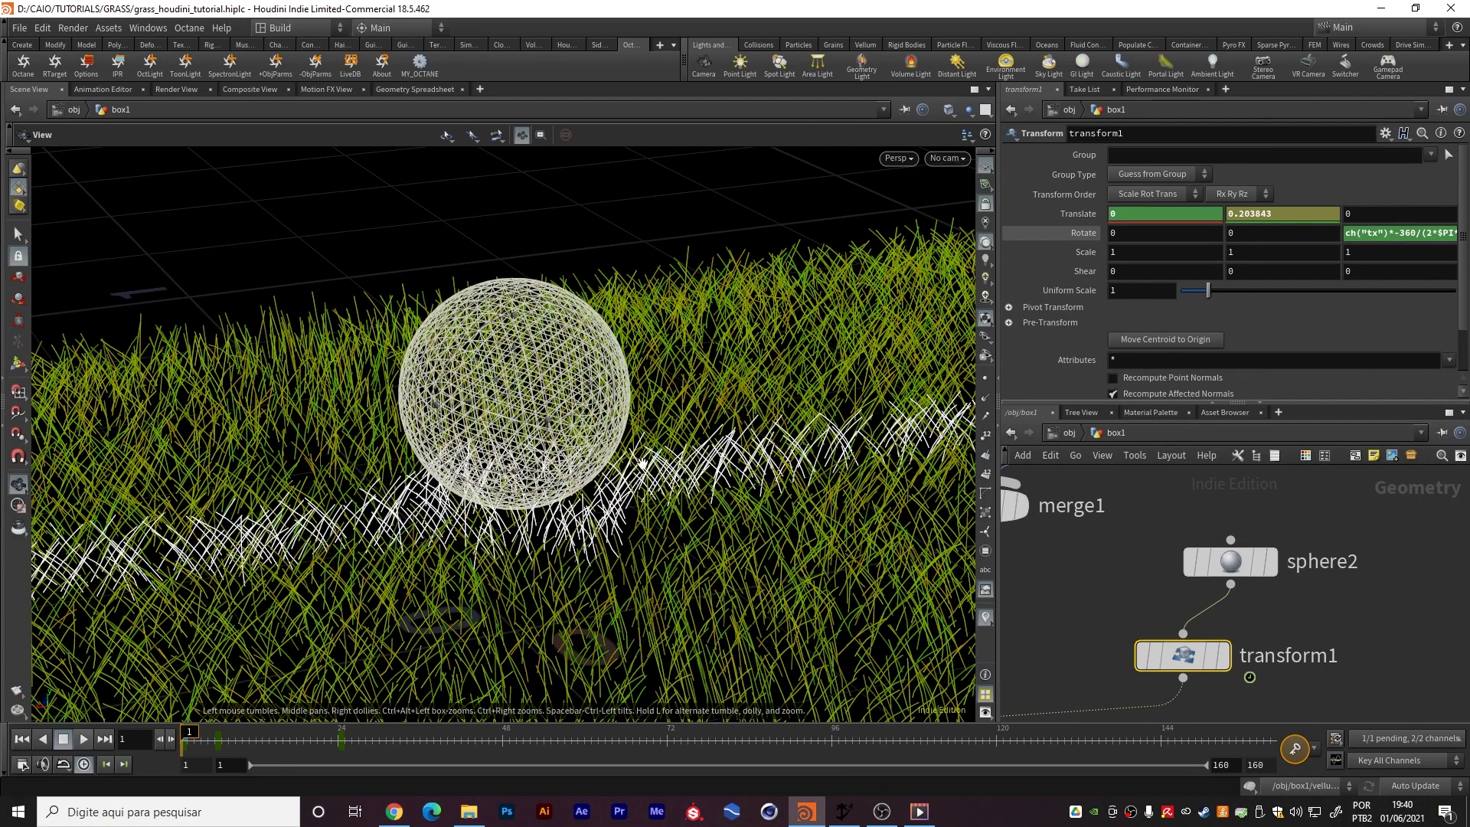
{"action": "left_click_drag", "start_coordinate": [643, 464], "coordinate": [585, 413], "text": "alt"}
{"action": "middle_click_drag", "start_coordinate": [1288, 214], "coordinate": [1331, 238]}
{"action": "left_click_drag", "start_coordinate": [603, 511], "coordinate": [591, 440], "text": "alt"}
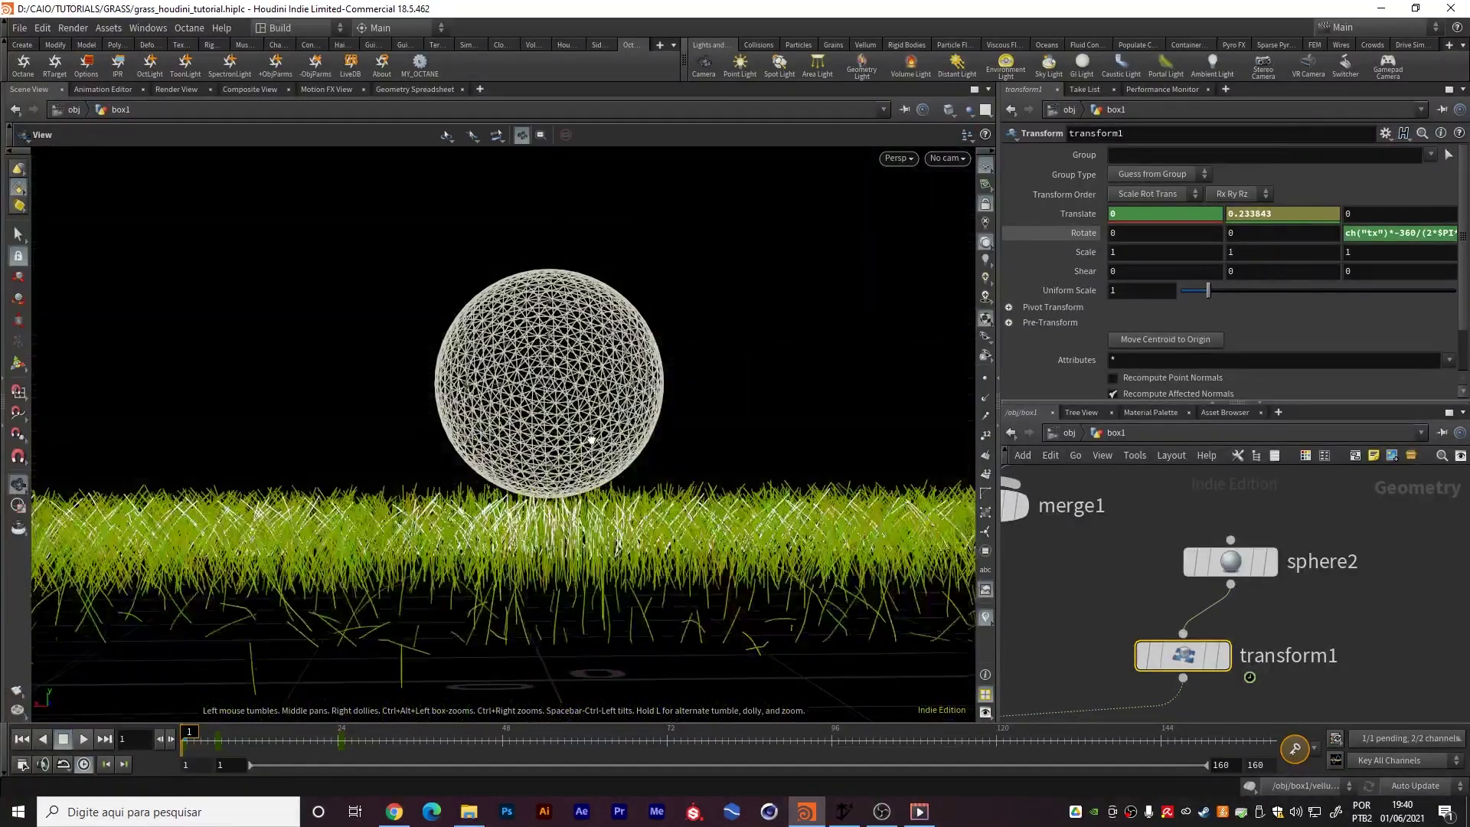
{"action": "middle_click_drag", "start_coordinate": [1268, 210], "coordinate": [1290, 237]}
{"action": "left_click_drag", "start_coordinate": [602, 420], "coordinate": [597, 451], "text": "alt"}
{"action": "key", "text": "k"}
Select vellumsolver1, play the collision simulation from frame 1 and rewind it to check the ball's new starting height
{"action": "mouse_move", "coordinate": [1175, 649]}
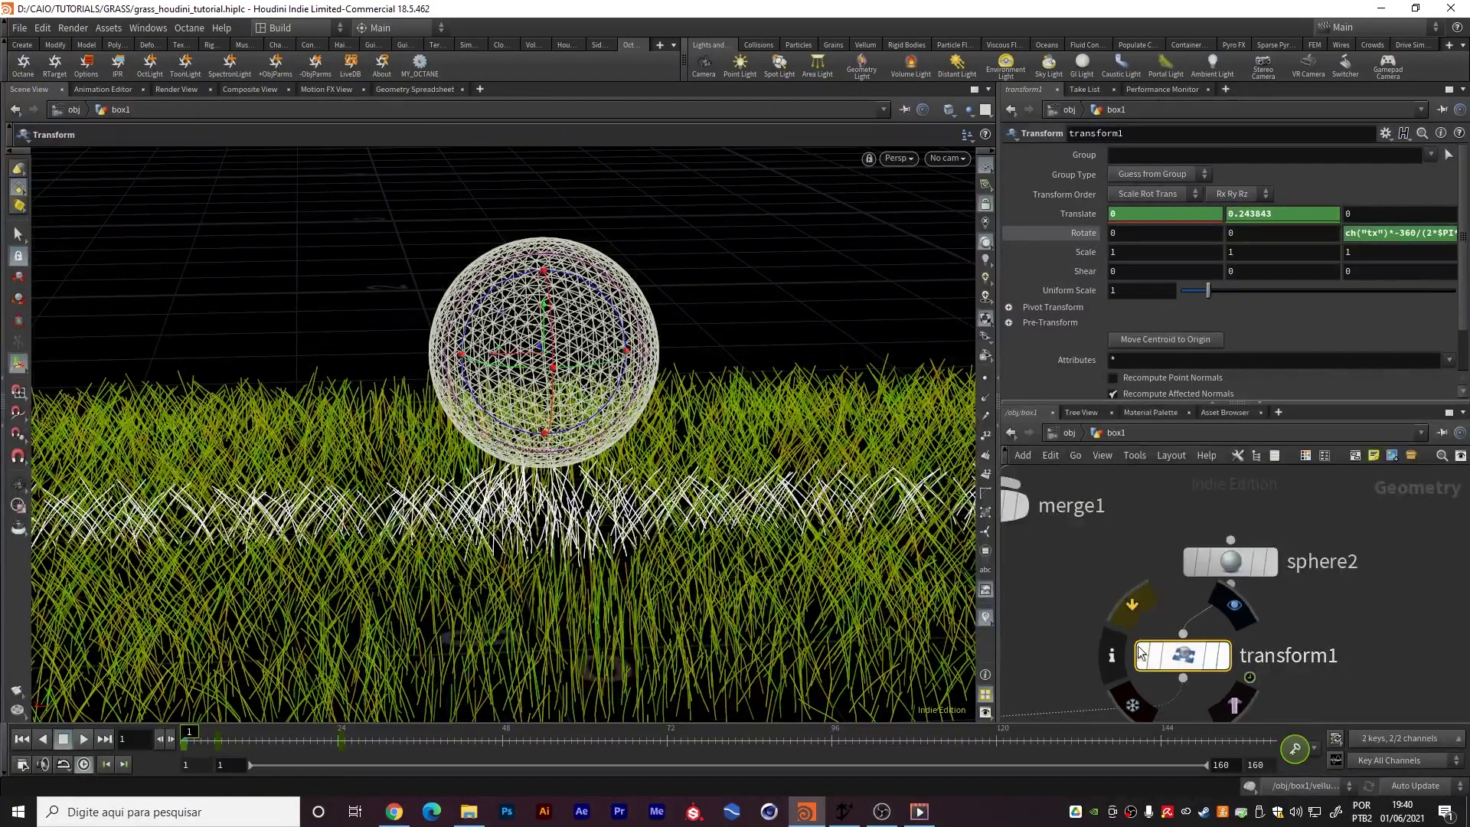
{"action": "middle_click_drag", "start_coordinate": [1078, 638], "coordinate": [1277, 465]}
{"action": "middle_click_drag", "start_coordinate": [1126, 641], "coordinate": [1324, 513]}
{"action": "middle_click_drag", "start_coordinate": [1172, 645], "coordinate": [1216, 493]}
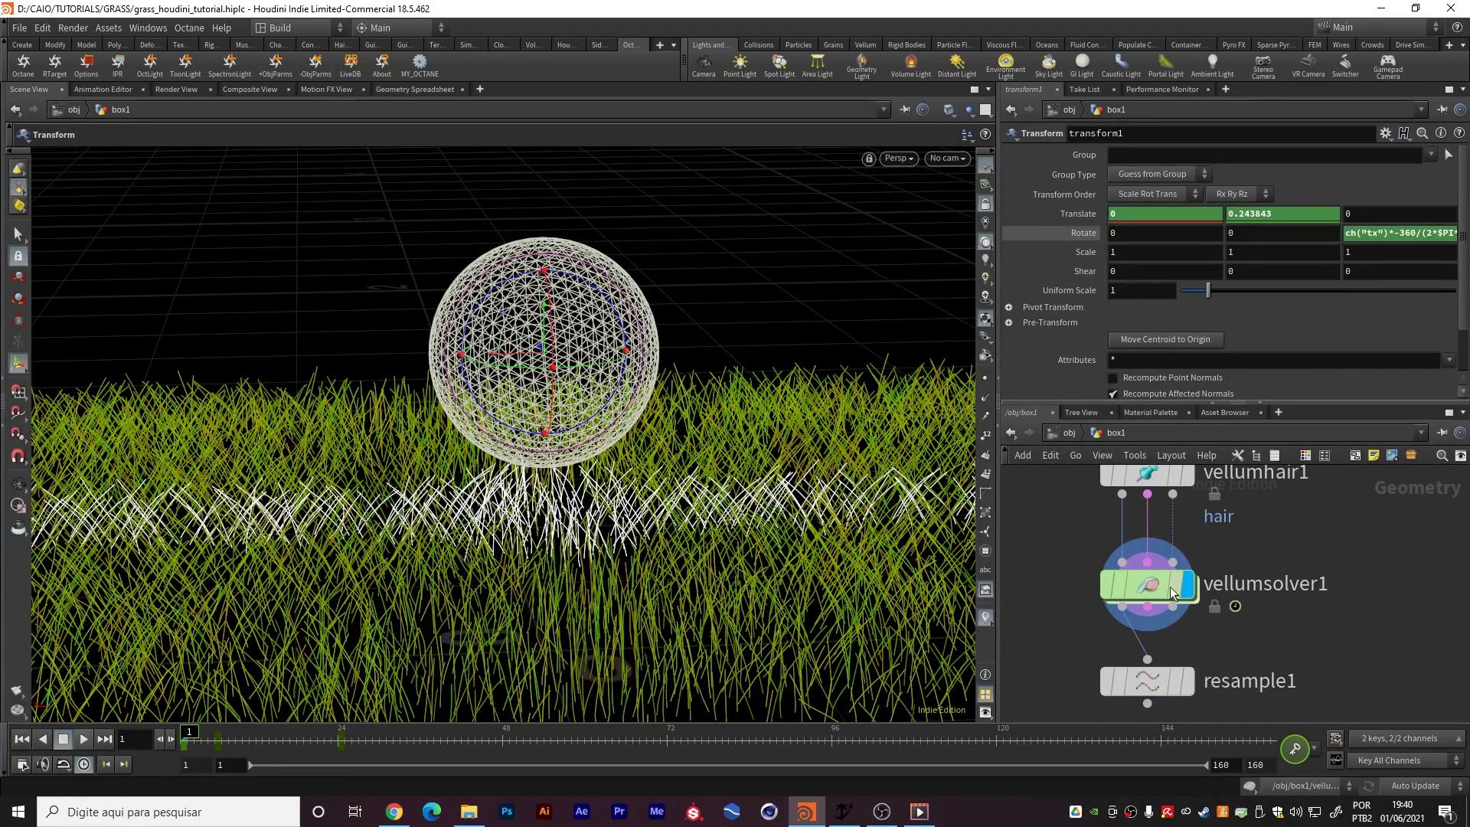
{"action": "left_click", "coordinate": [1141, 585]}
{"action": "left_click_drag", "start_coordinate": [563, 459], "coordinate": [636, 494], "text": "alt"}
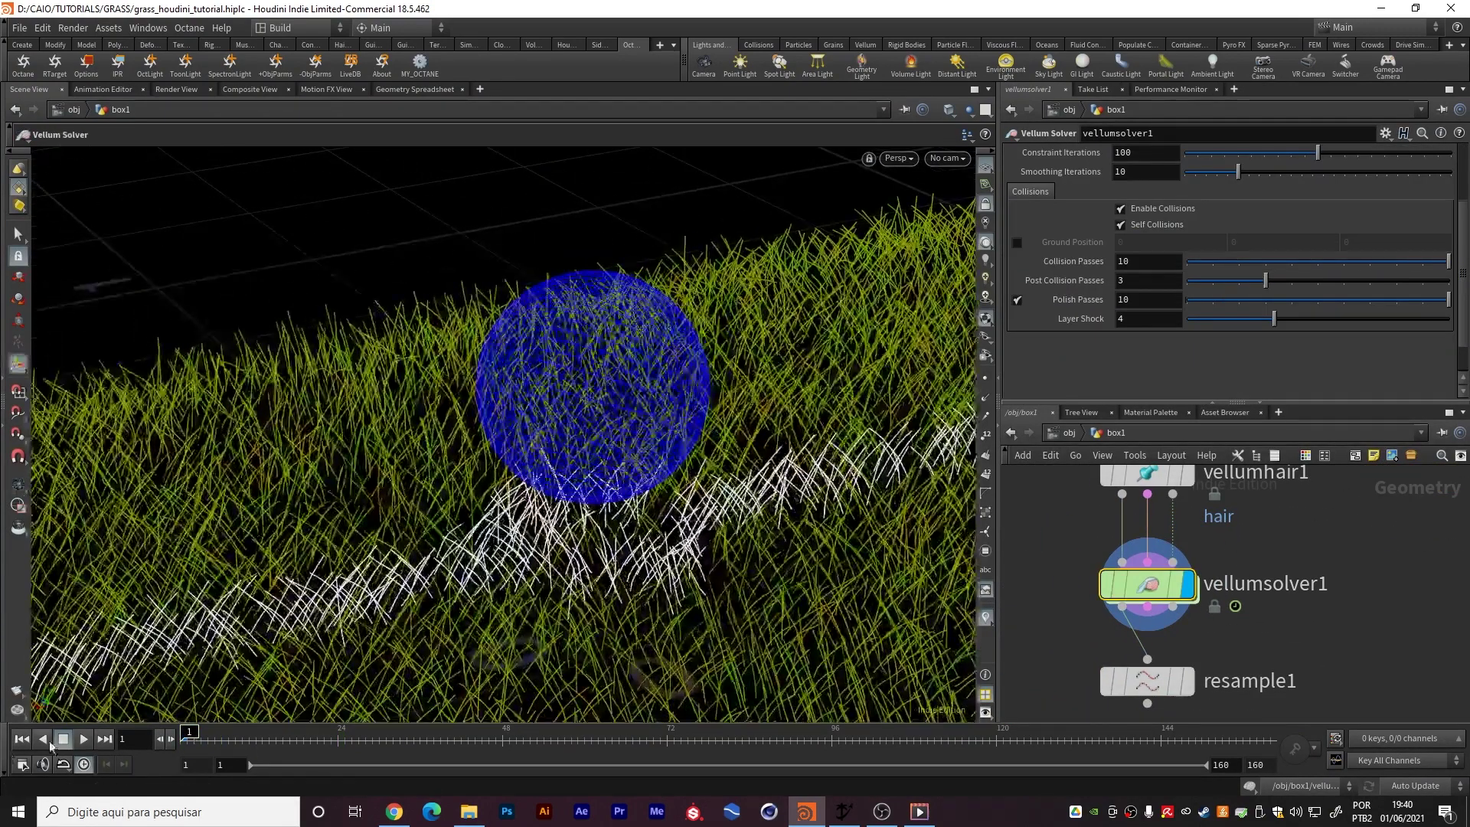
{"action": "left_click", "coordinate": [83, 739]}
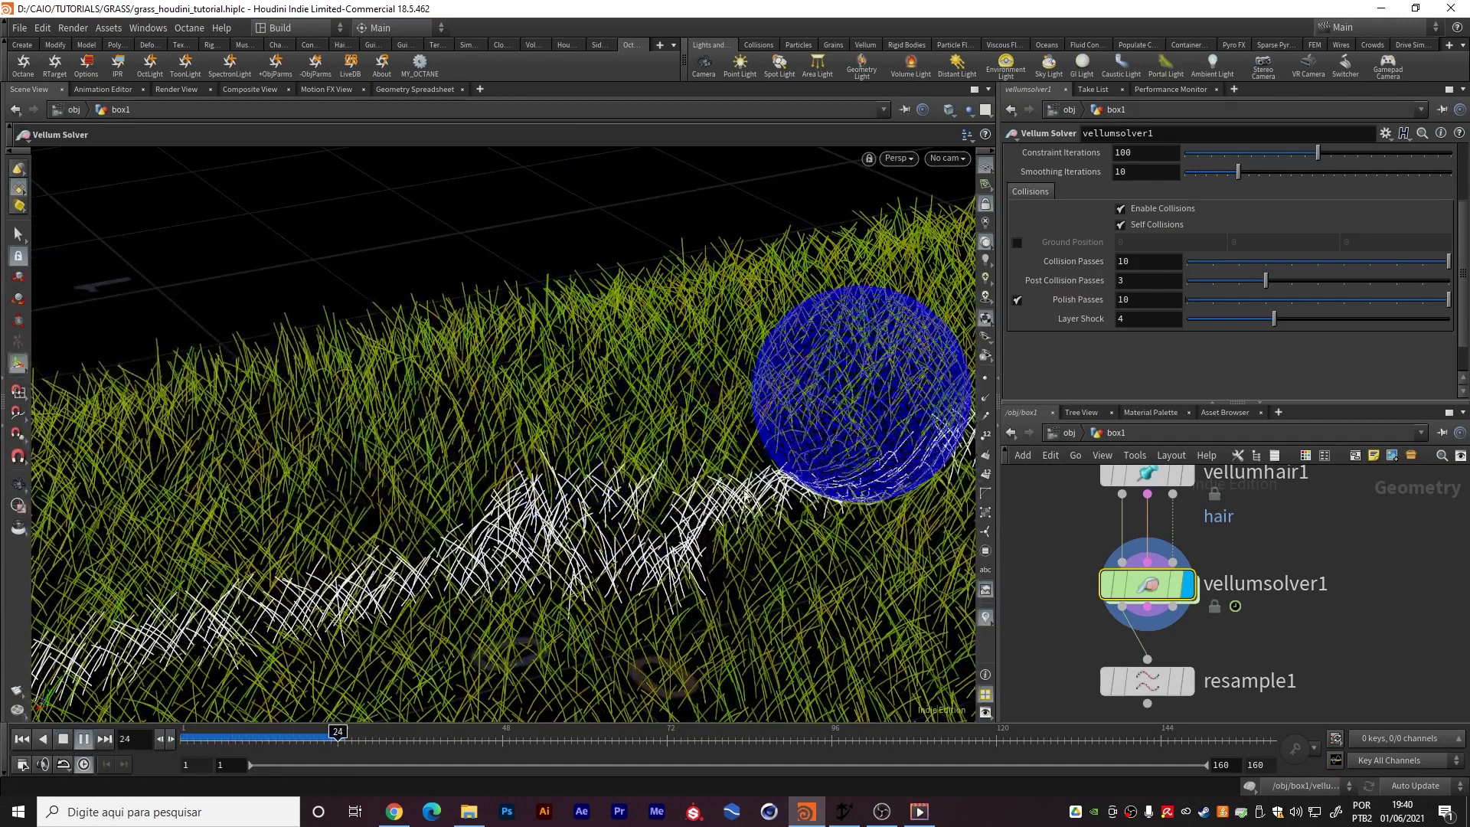
{"action": "left_click", "coordinate": [23, 741]}
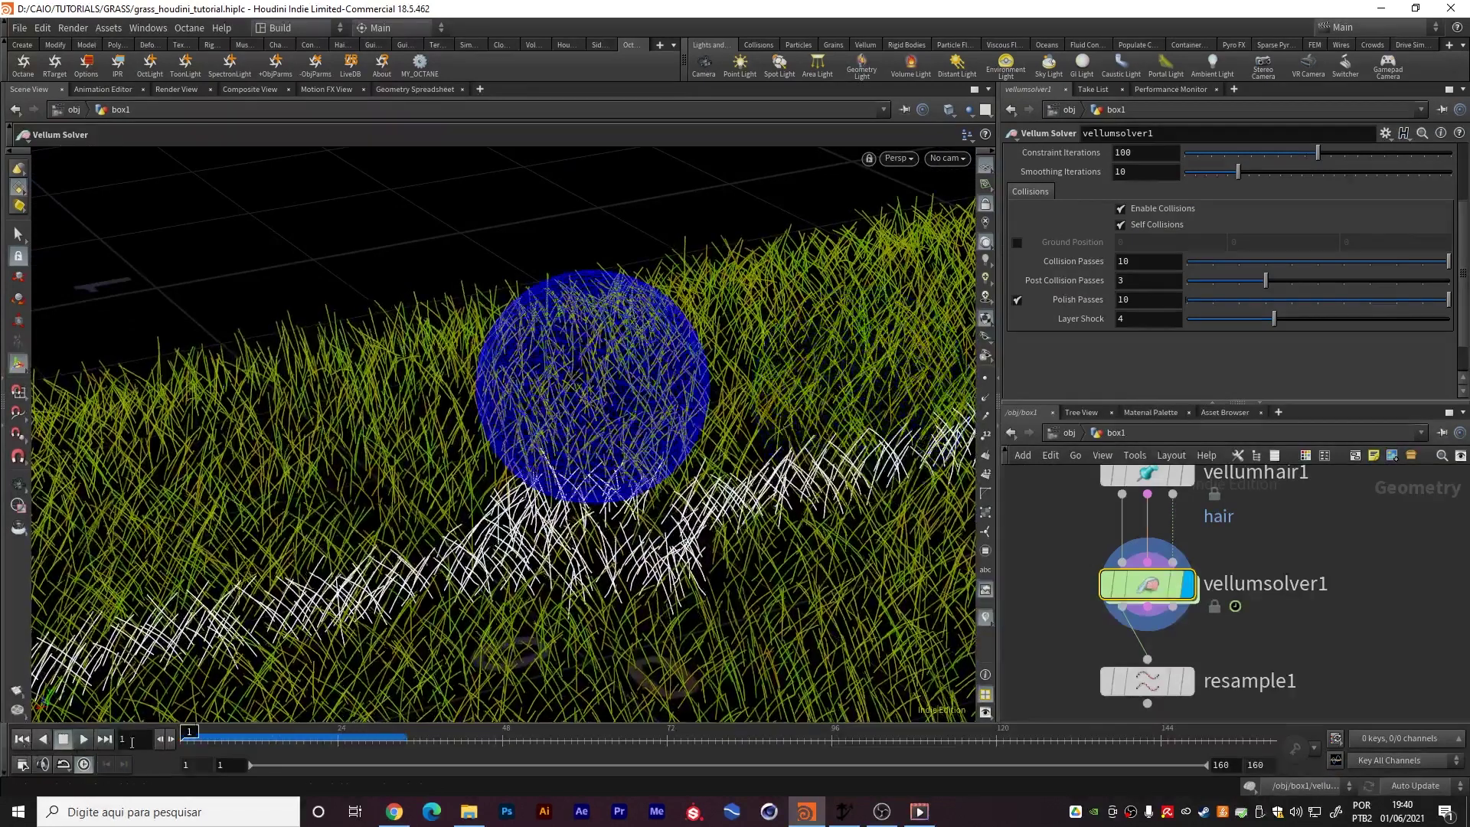
Set sphere2's size to 0.1
{"action": "mouse_move", "coordinate": [1145, 599]}
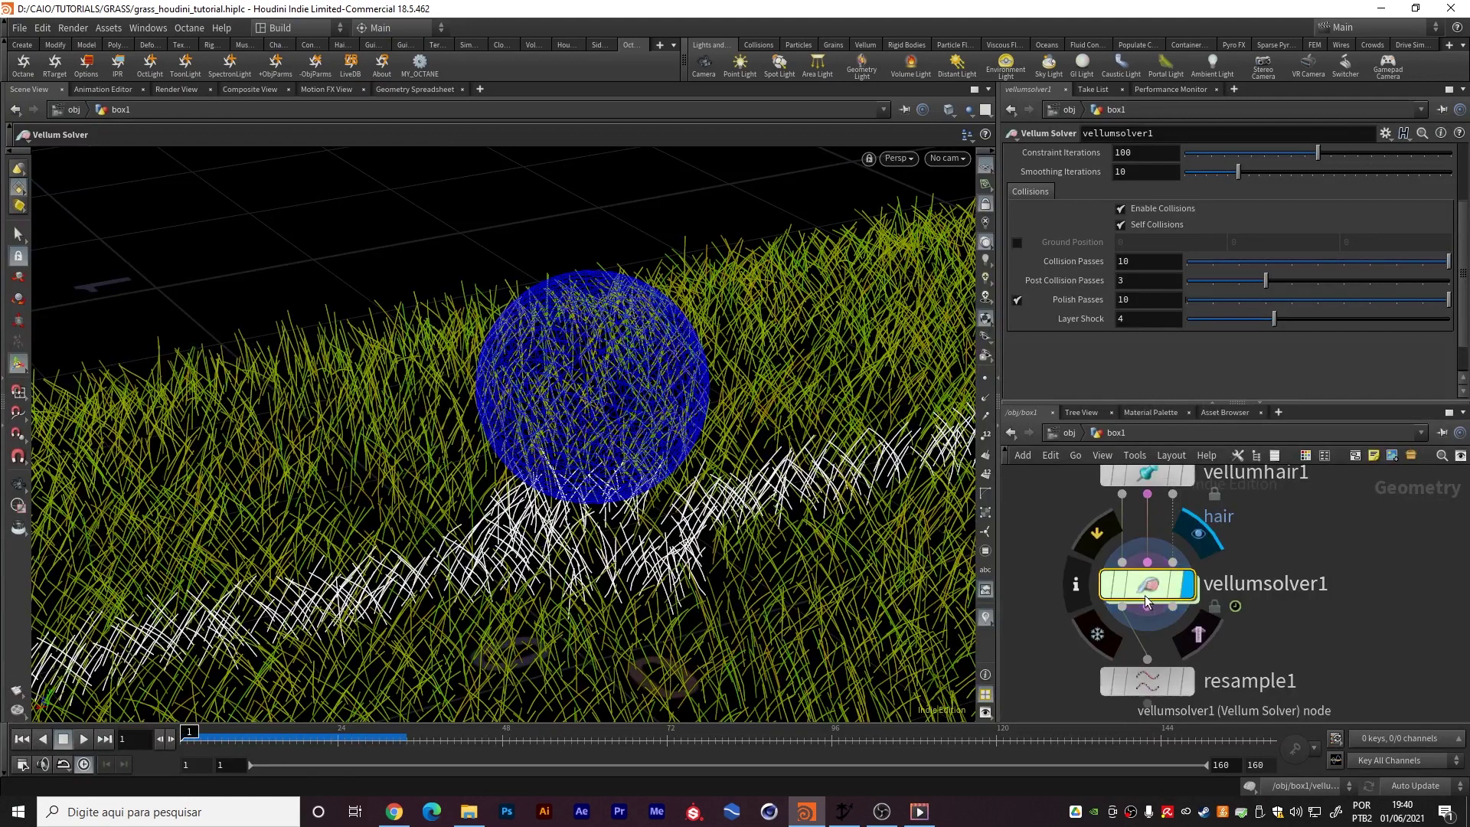
{"action": "middle_click_drag", "start_coordinate": [1434, 494], "coordinate": [1241, 626]}
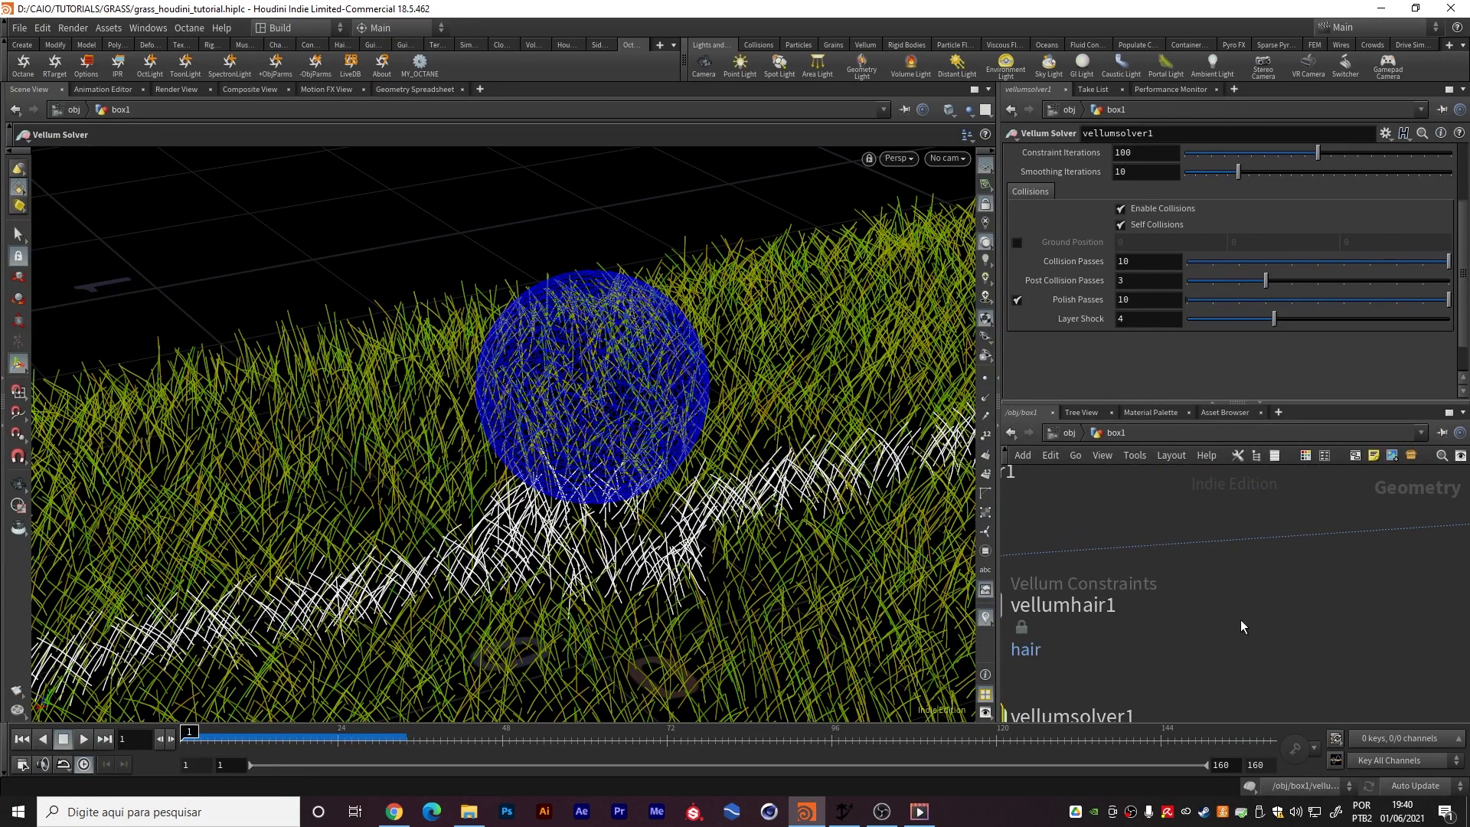
{"action": "middle_click_drag", "start_coordinate": [1348, 585], "coordinate": [1126, 622]}
{"action": "scroll", "coordinate": [1164, 608], "scroll_direction": "down", "scroll_amount": 4}
{"action": "middle_click_drag", "start_coordinate": [1308, 589], "coordinate": [1278, 648]}
{"action": "mouse_move", "coordinate": [1231, 601]}
{"action": "left_click", "coordinate": [1228, 574]}
{"action": "left_click", "coordinate": [1145, 254]}
{"action": "type", "text": "0.1"}
{"action": "key", "text": "Return"}
Open transform1's Rotate Z rolling expression, which contains the sphere radius, for editing
{"action": "left_click", "coordinate": [1206, 620]}
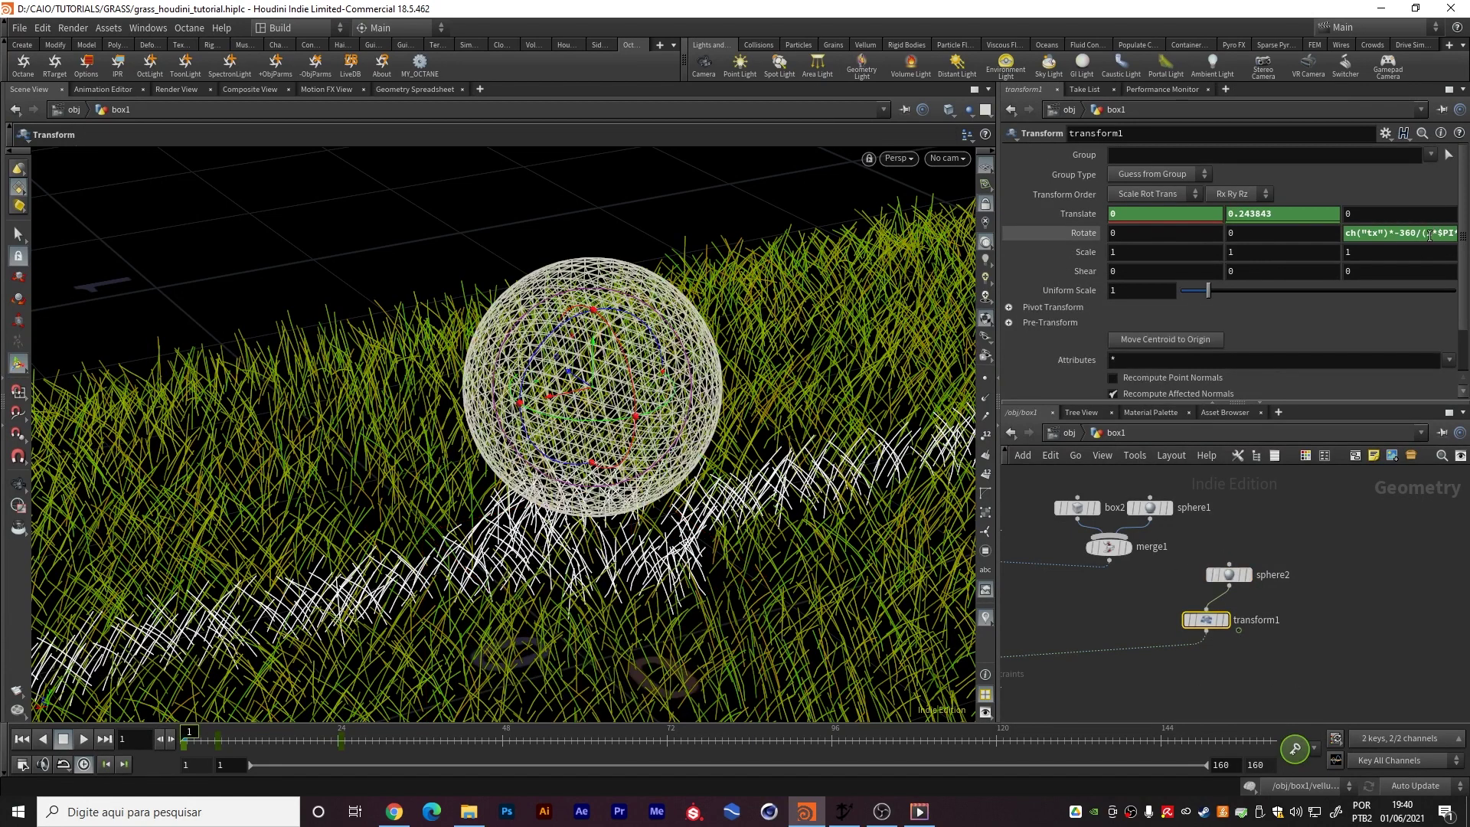
{"action": "left_click", "coordinate": [1429, 235]}
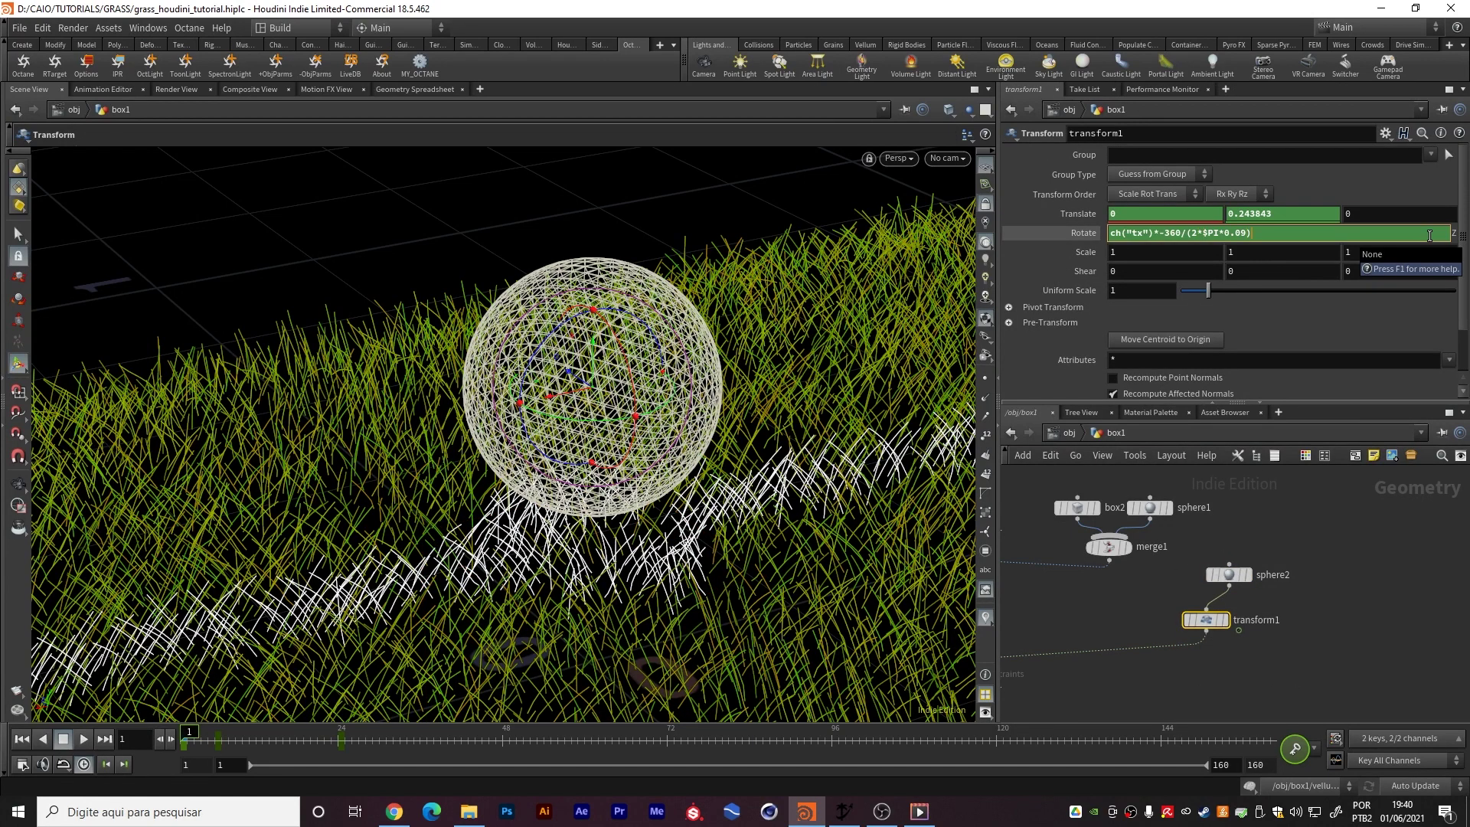
{"action": "left_click", "coordinate": [1303, 591]}
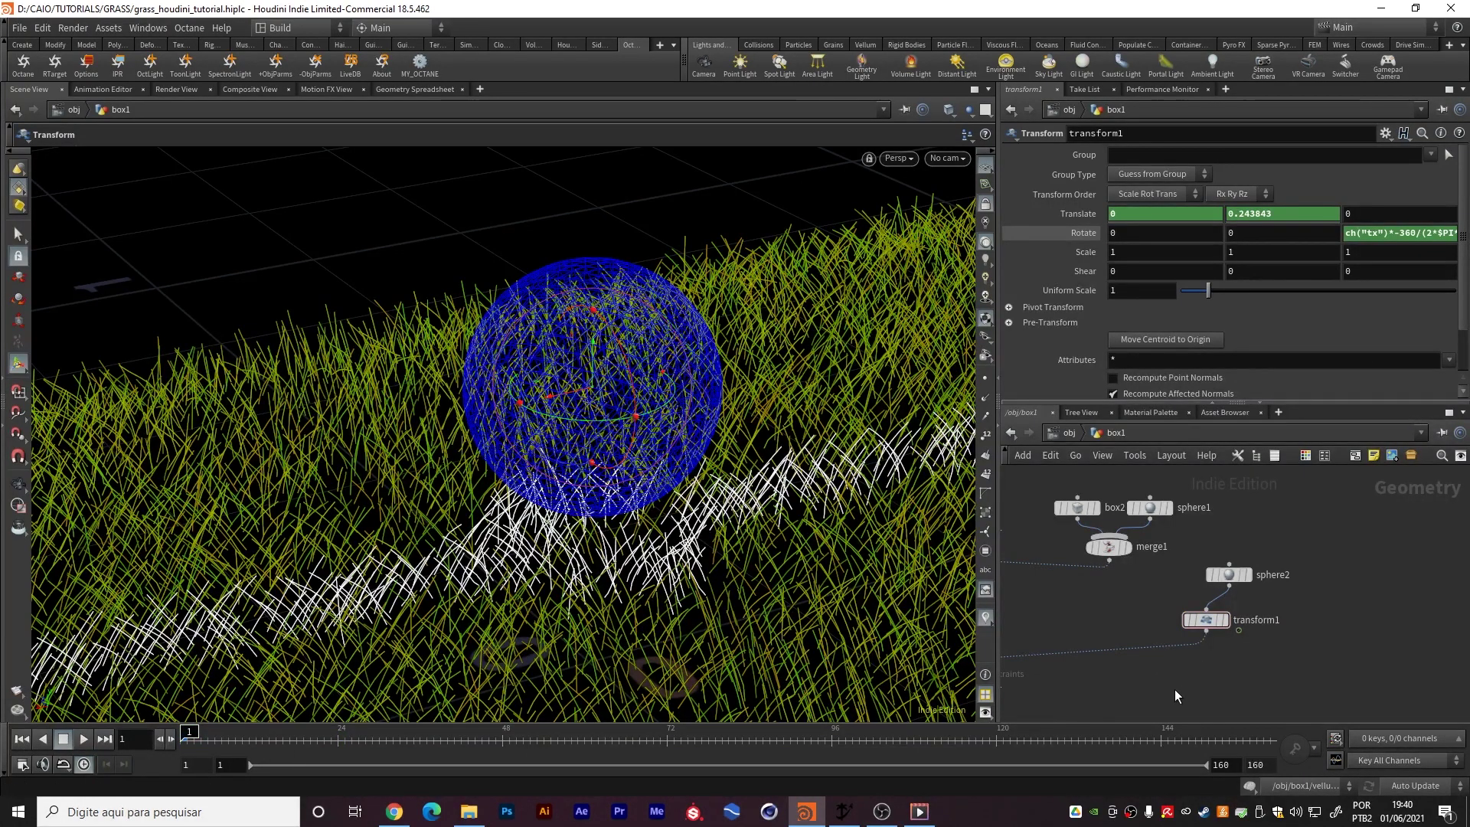
Select vellumsolver1 and play the simulation twice with the resized sphere, rewinding to frame 1 each time
{"action": "middle_click_drag", "start_coordinate": [1164, 689], "coordinate": [1307, 614]}
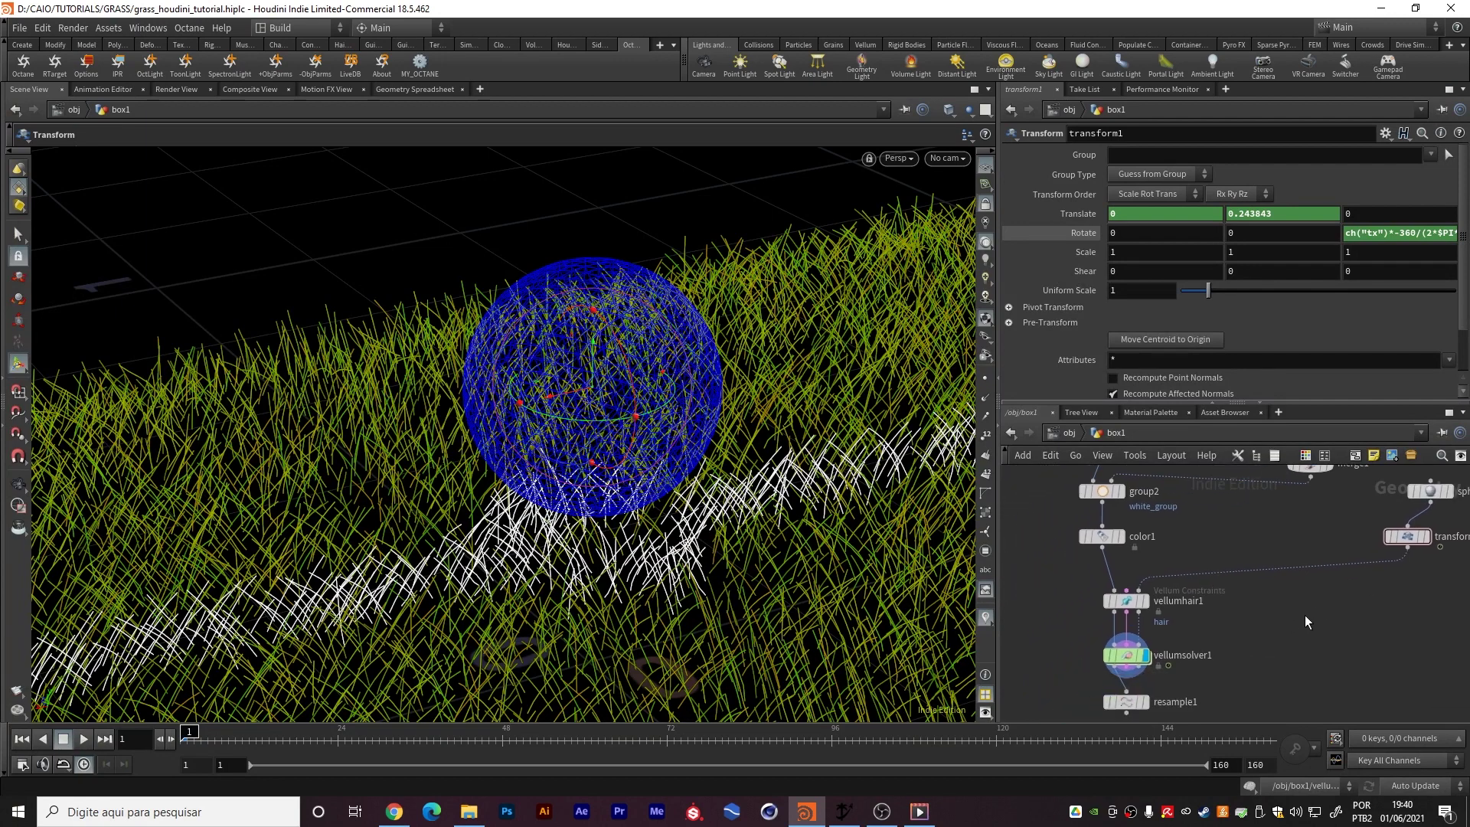
{"action": "left_click", "coordinate": [1125, 655]}
{"action": "left_click", "coordinate": [84, 740]}
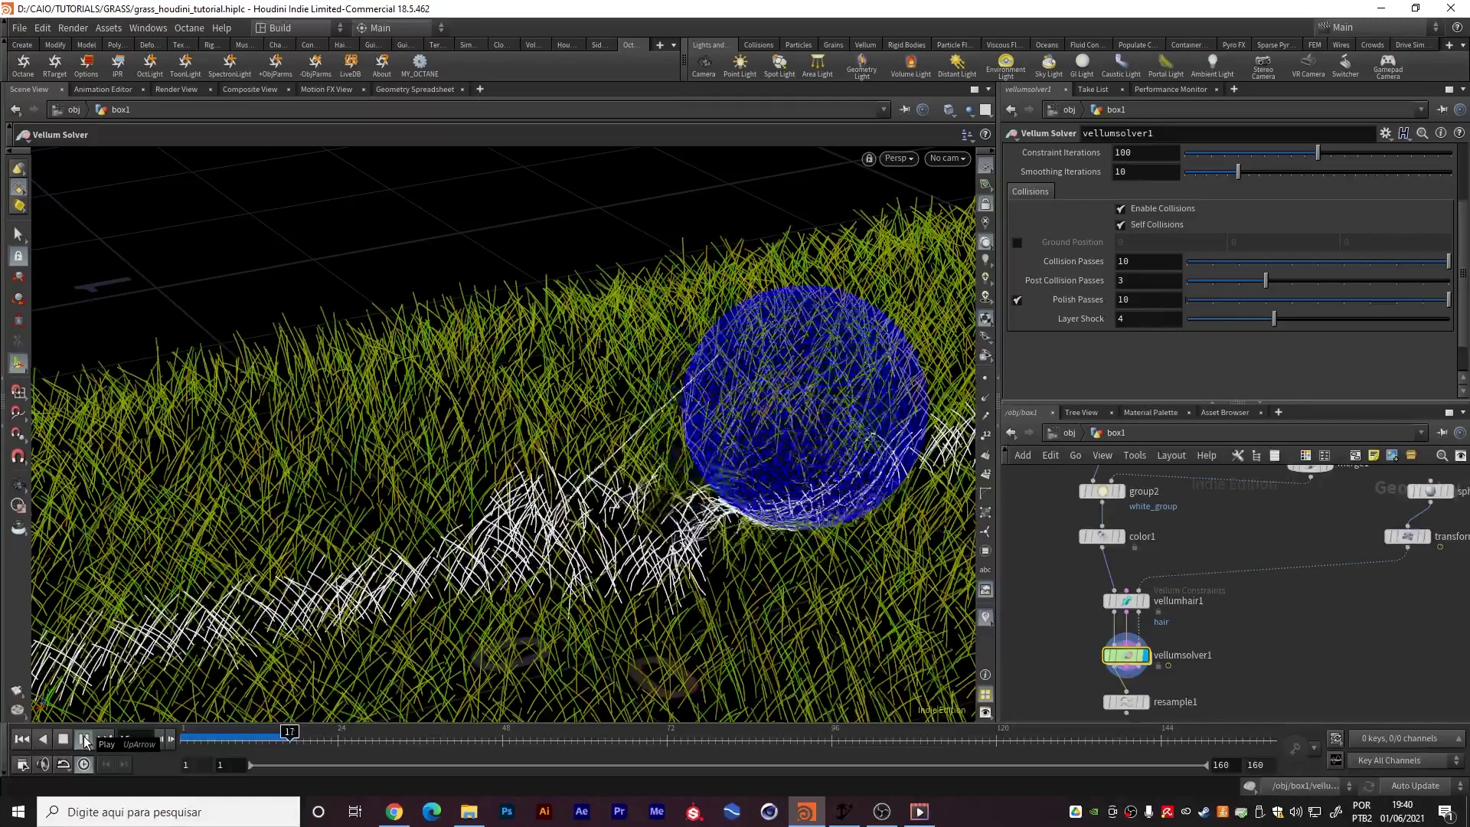
{"action": "left_click", "coordinate": [21, 739]}
{"action": "left_click", "coordinate": [84, 739]}
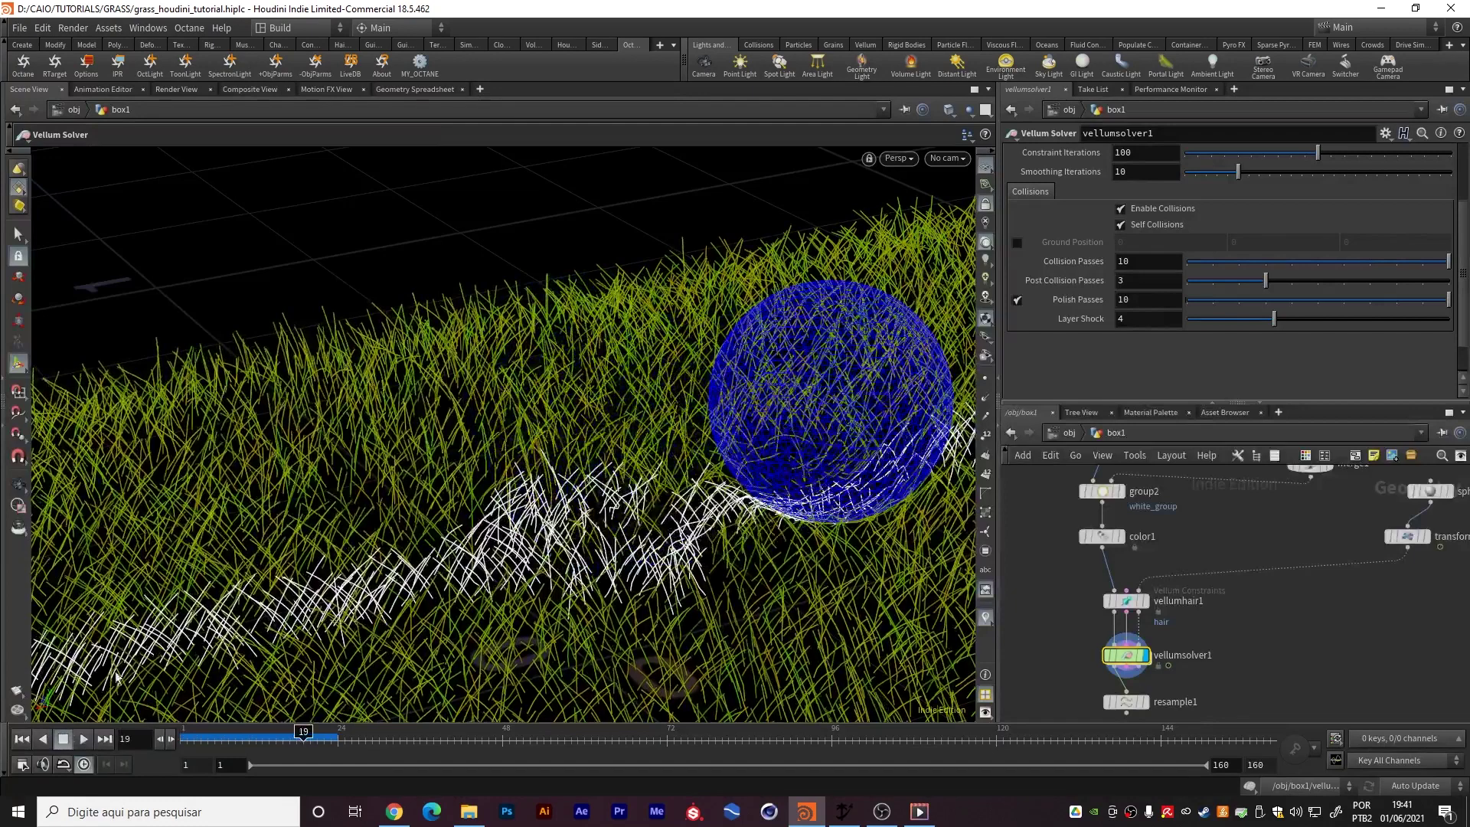
{"action": "left_click", "coordinate": [23, 739]}
Raise transform1's keyframed Translate Y on frame 1 to 0.263843
{"action": "middle_click_drag", "start_coordinate": [1373, 559], "coordinate": [1183, 644]}
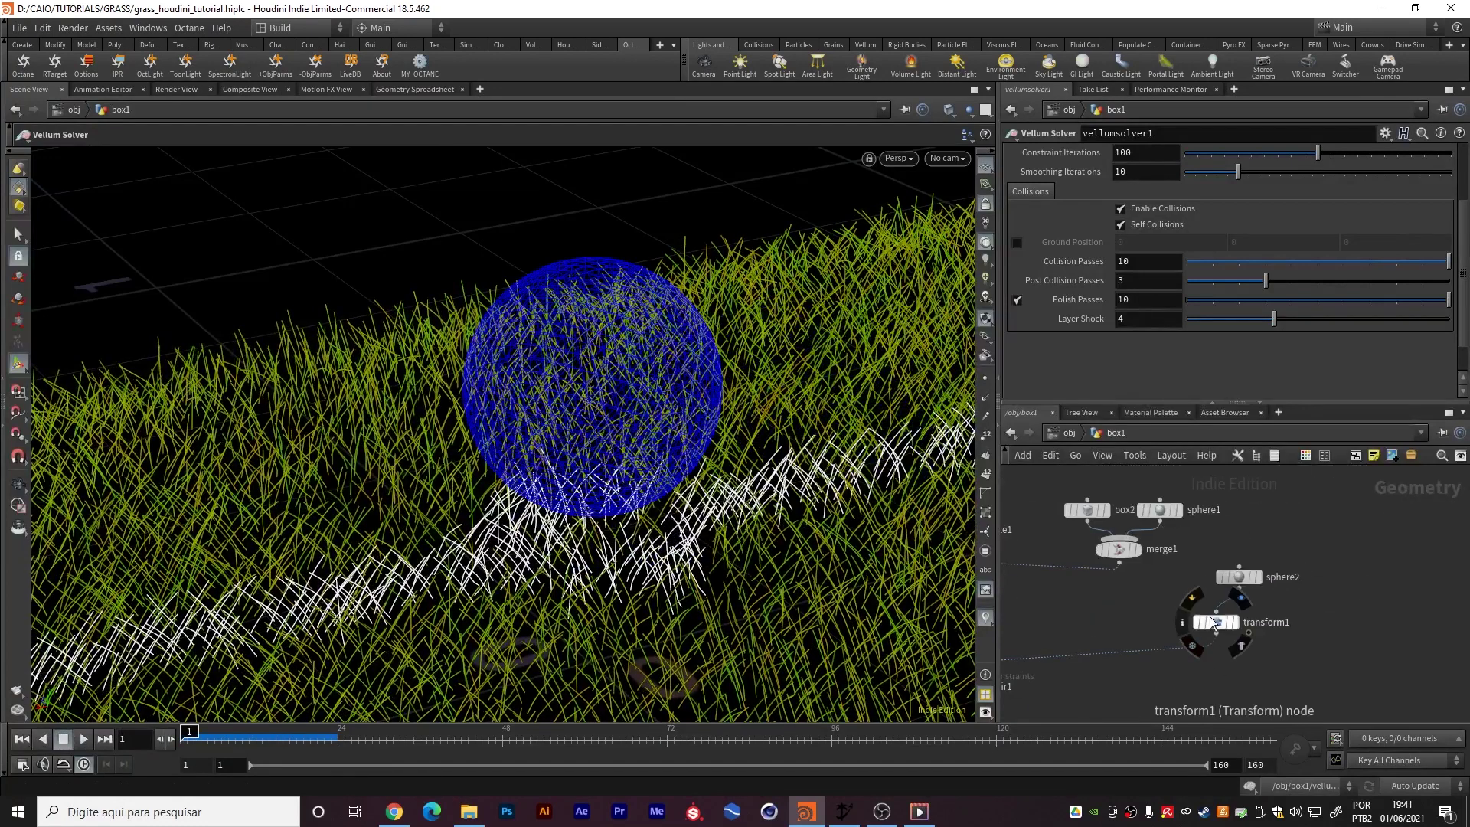
{"action": "left_click", "coordinate": [1215, 622]}
{"action": "middle_click_drag", "start_coordinate": [1276, 214], "coordinate": [1307, 237]}
{"action": "mouse_move", "coordinate": [667, 459]}
{"action": "left_mouse_down", "text": "alt"}
{"action": "mouse_move", "coordinate": [603, 374]}
{"action": "mouse_move", "coordinate": [651, 438]}
{"action": "left_mouse_up", "text": "alt"}
Select vellumsolver1, play the simulation with the ball starting higher and rewind it to frame 1
{"action": "middle_click_drag", "start_coordinate": [1051, 585], "coordinate": [1236, 466]}
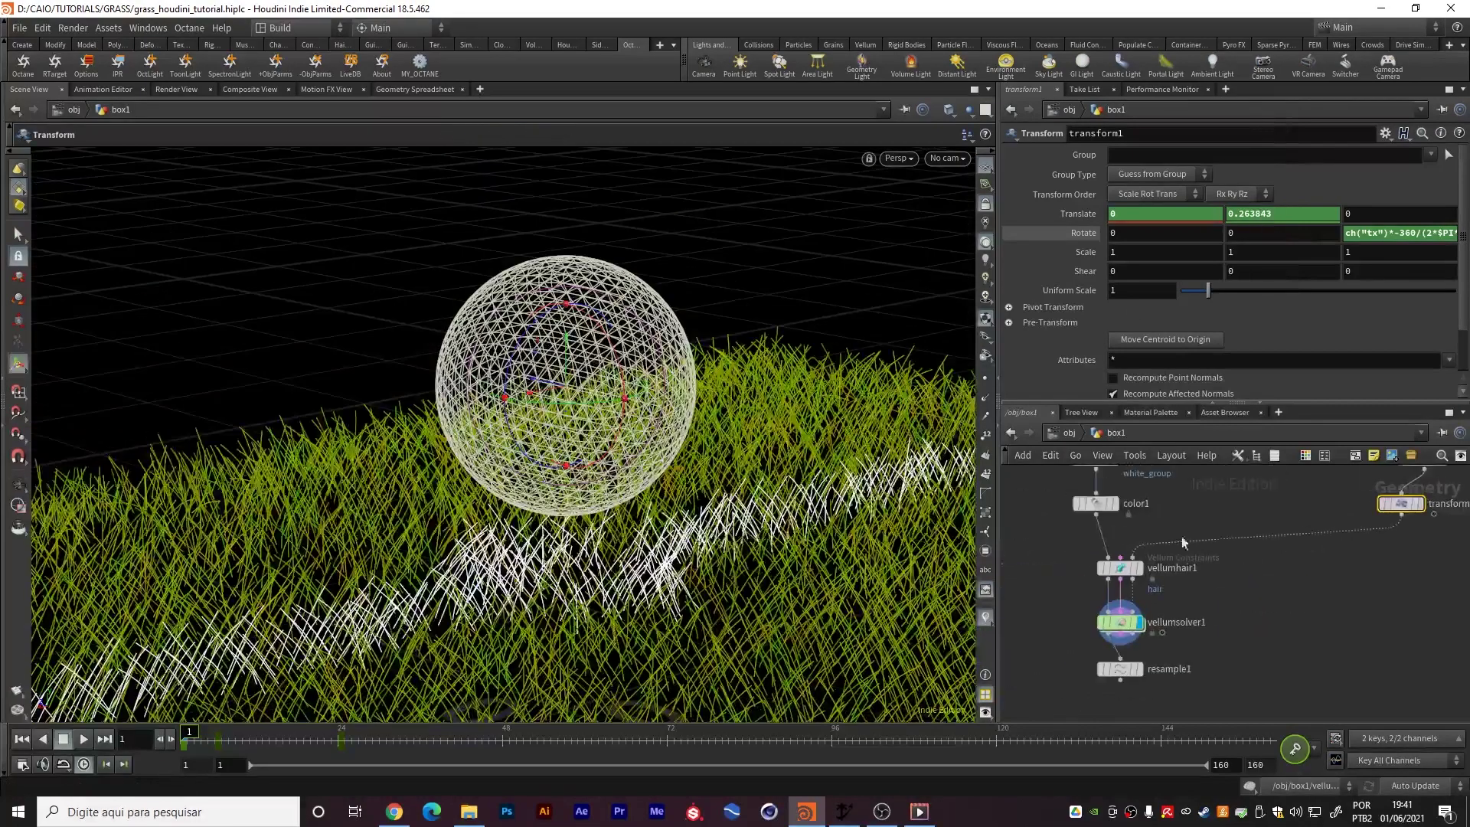
{"action": "left_click", "coordinate": [1130, 621]}
{"action": "left_click", "coordinate": [83, 740]}
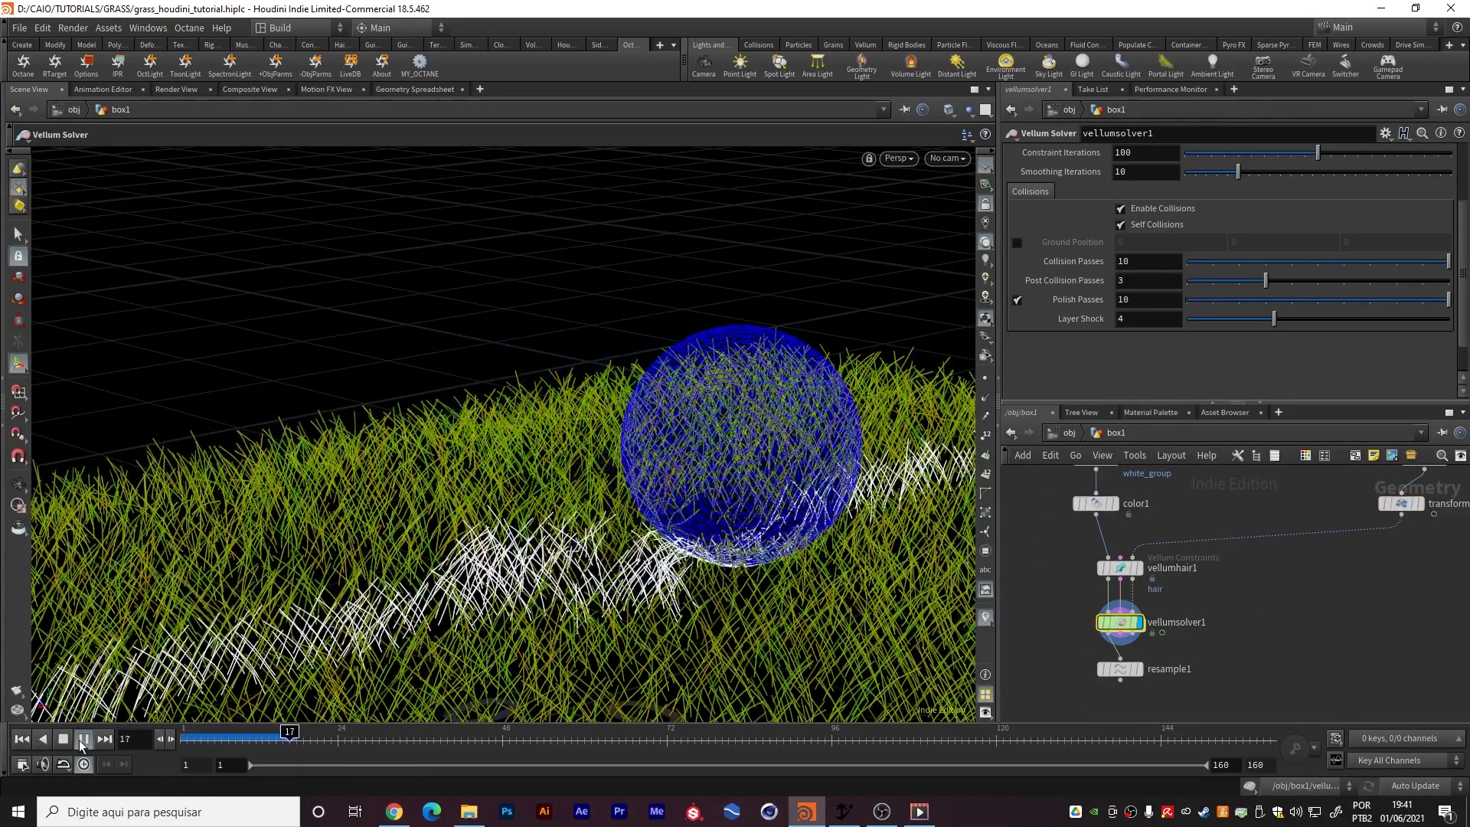
{"action": "left_click", "coordinate": [23, 740]}
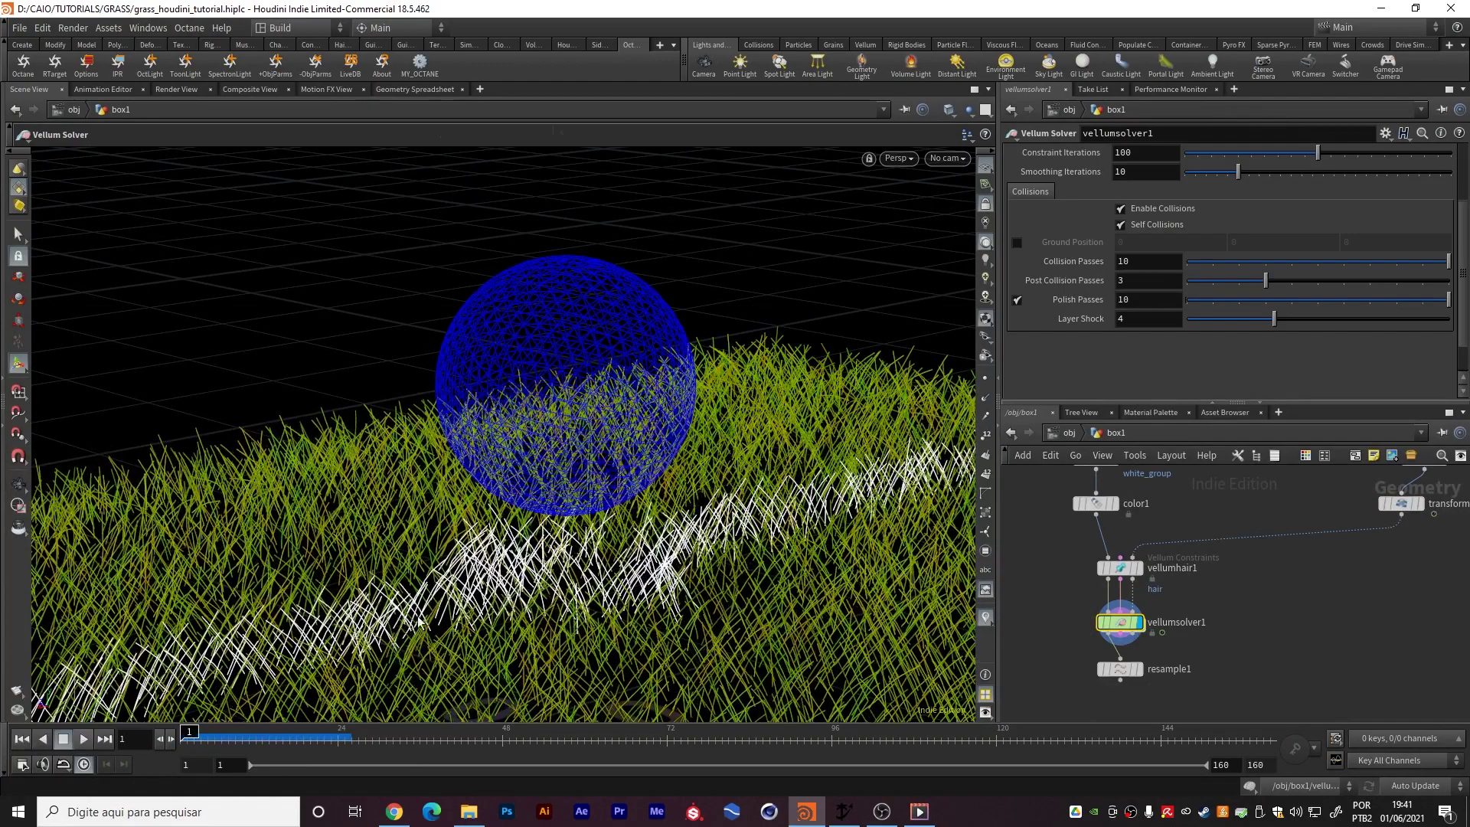
Replay the simulation close up, stop it on frame 19 and examine how the white blades bend under the ball
{"action": "scroll", "coordinate": [565, 571], "scroll_direction": "up", "scroll_amount": 2}
{"action": "scroll", "coordinate": [566, 580], "scroll_direction": "up", "scroll_amount": 3}
{"action": "middle_click_drag", "start_coordinate": [588, 582], "coordinate": [567, 557], "text": "alt"}
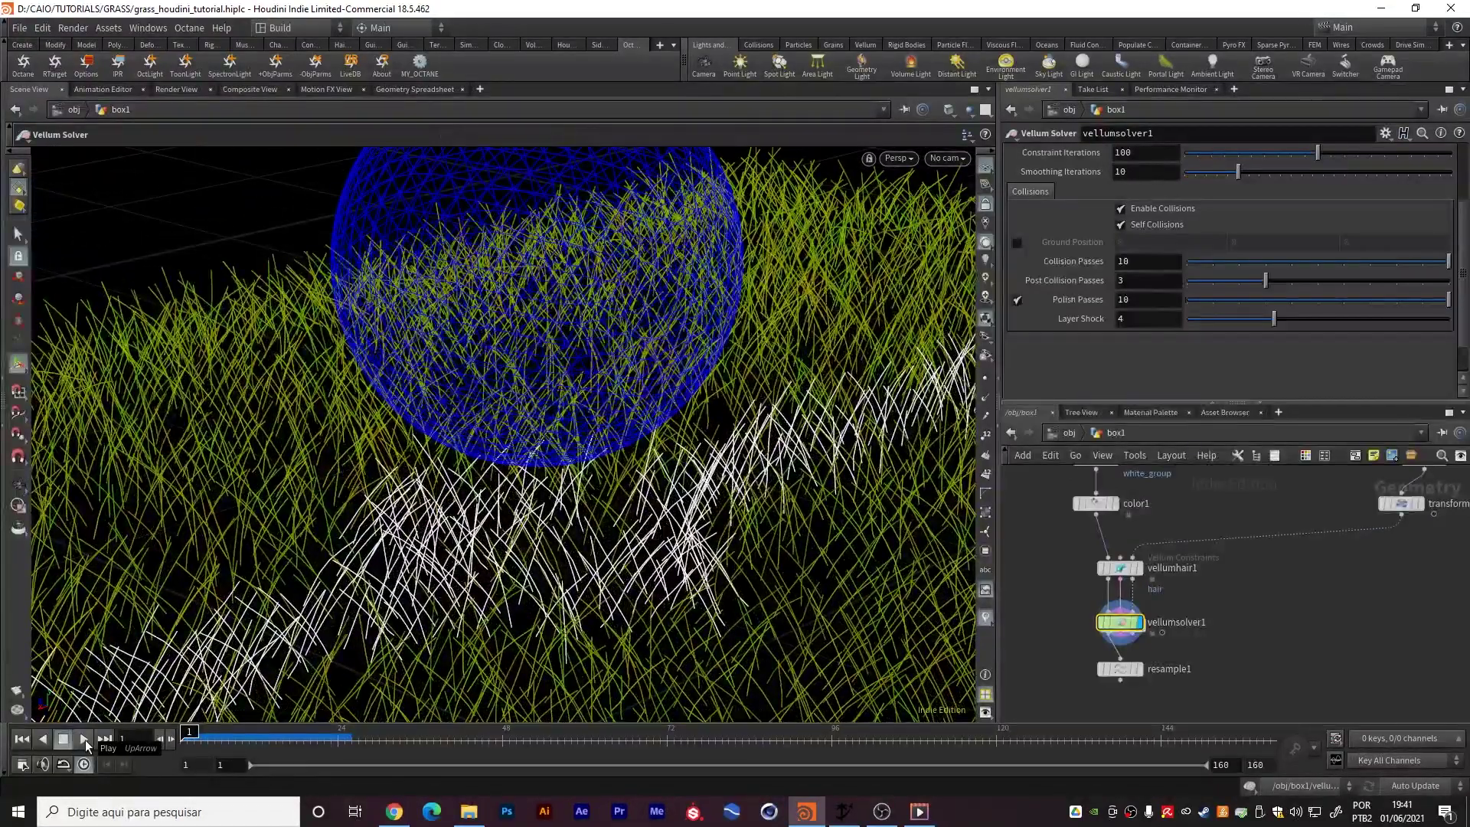
{"action": "left_click", "coordinate": [85, 740]}
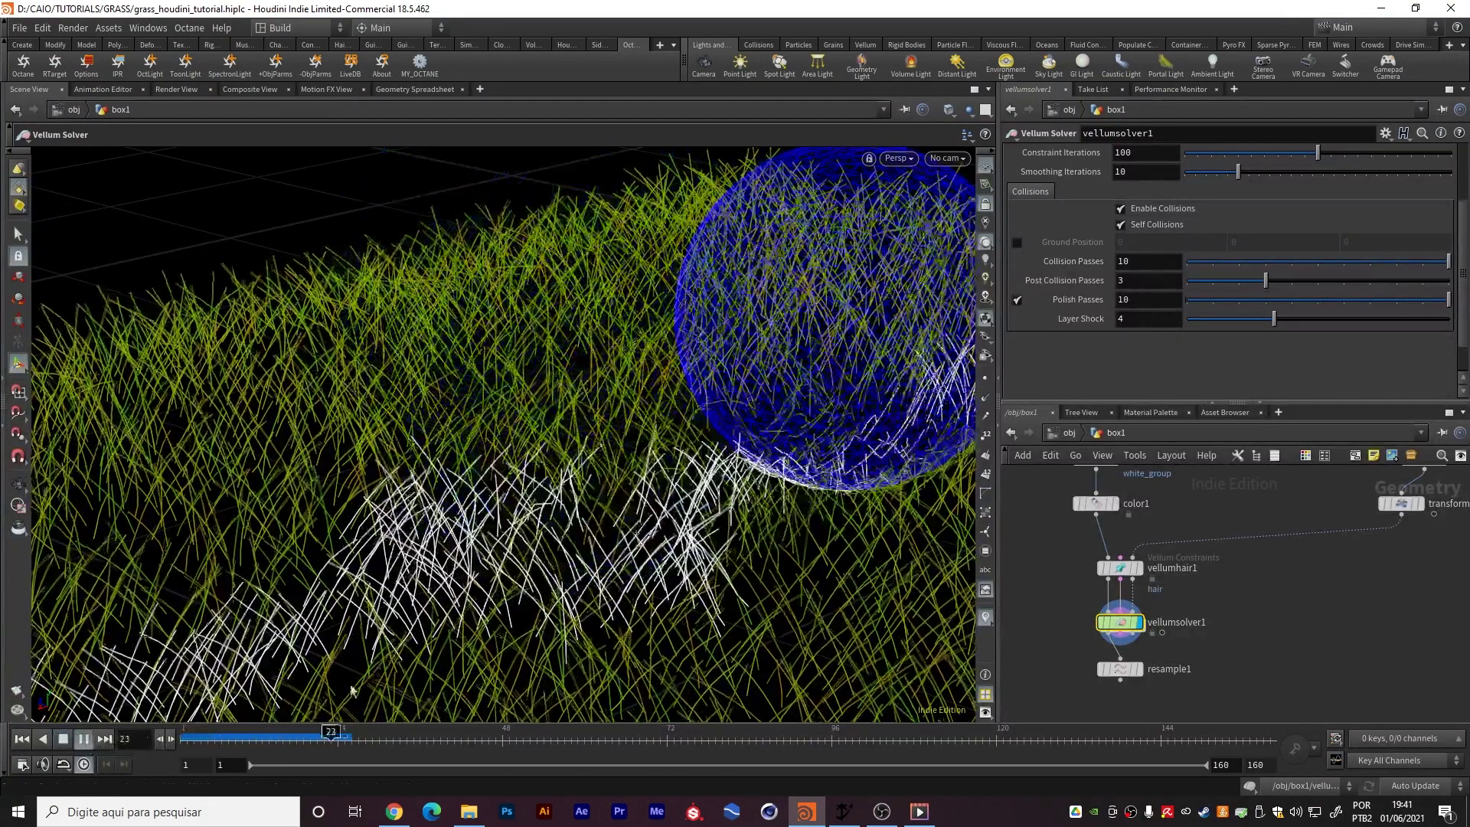
{"action": "left_click", "coordinate": [59, 741]}
{"action": "left_click", "coordinate": [22, 741]}
{"action": "mouse_move", "coordinate": [206, 742]}
{"action": "left_mouse_down"}
{"action": "mouse_move", "coordinate": [322, 737]}
{"action": "mouse_move", "coordinate": [180, 742]}
{"action": "left_mouse_up"}
{"action": "left_click", "coordinate": [85, 744]}
{"action": "left_click", "coordinate": [85, 747]}
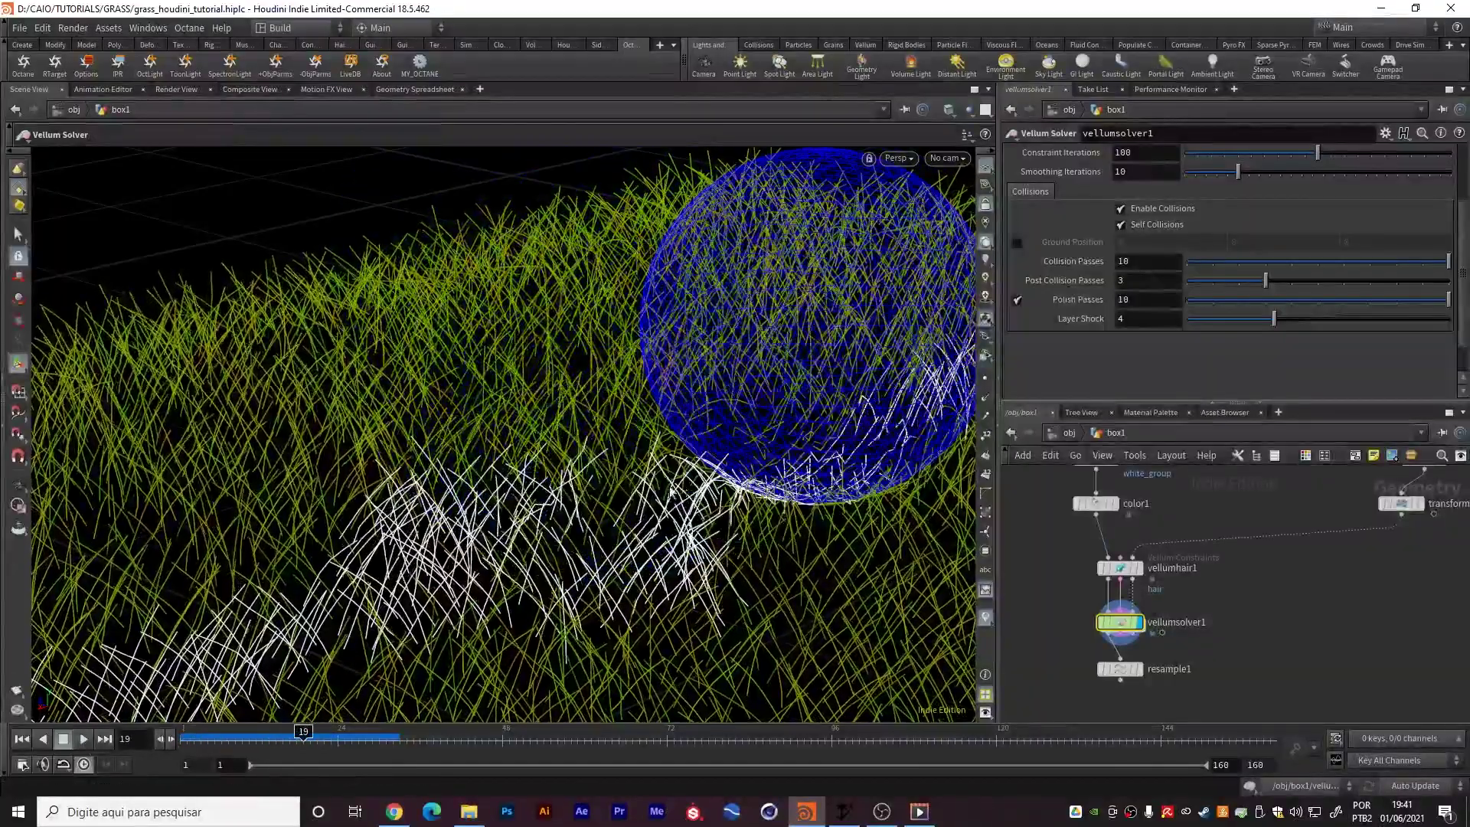
{"action": "left_click_drag", "start_coordinate": [604, 535], "coordinate": [738, 505], "text": "alt"}
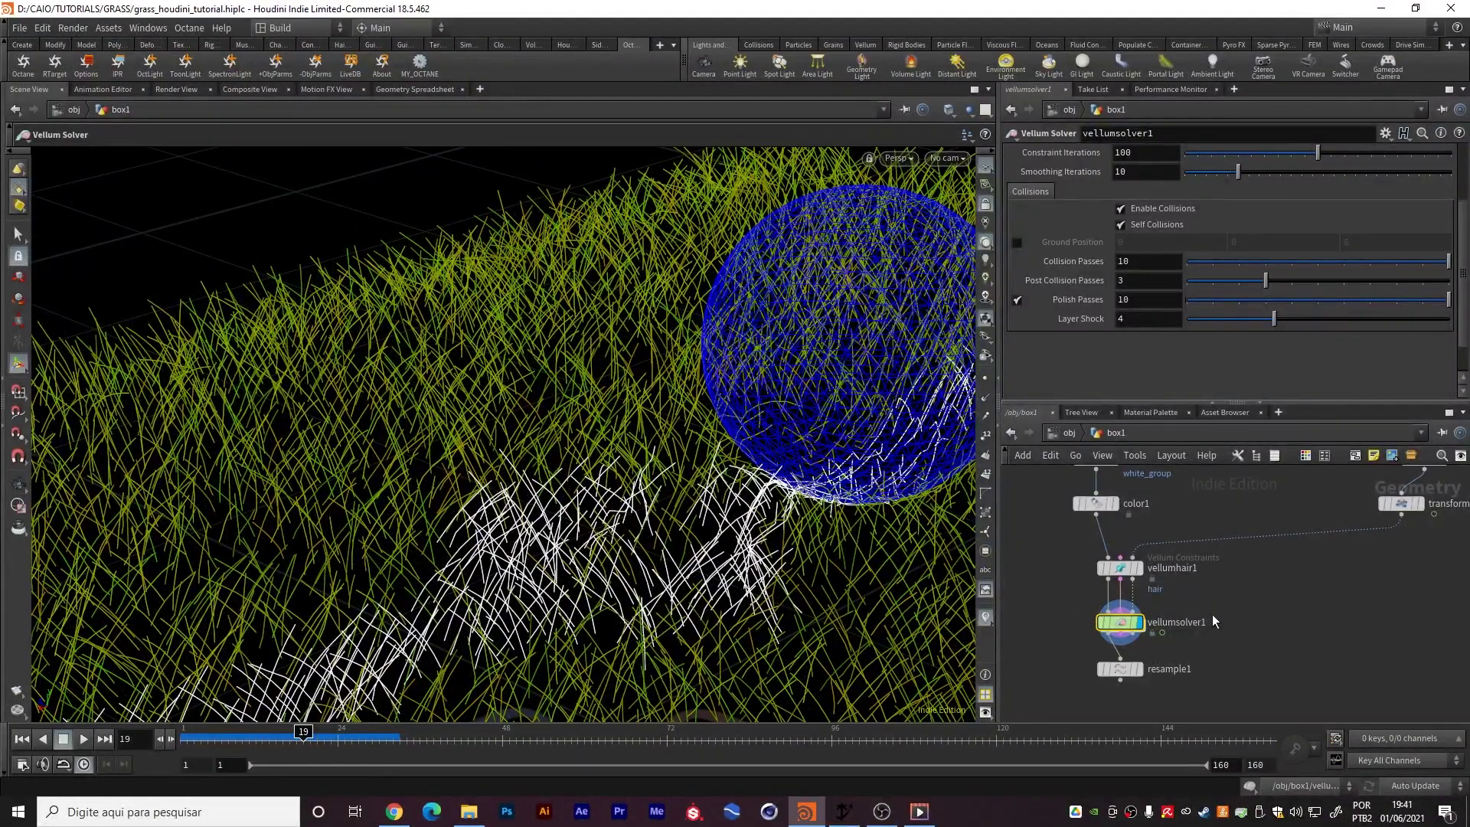
Edit vellumhair1's Stretch Damping Ratio and set its Bend Damping Ratio to 0.17
{"action": "scroll", "coordinate": [1224, 590], "scroll_direction": "up", "scroll_amount": 4}
{"action": "left_click", "coordinate": [1146, 568]}
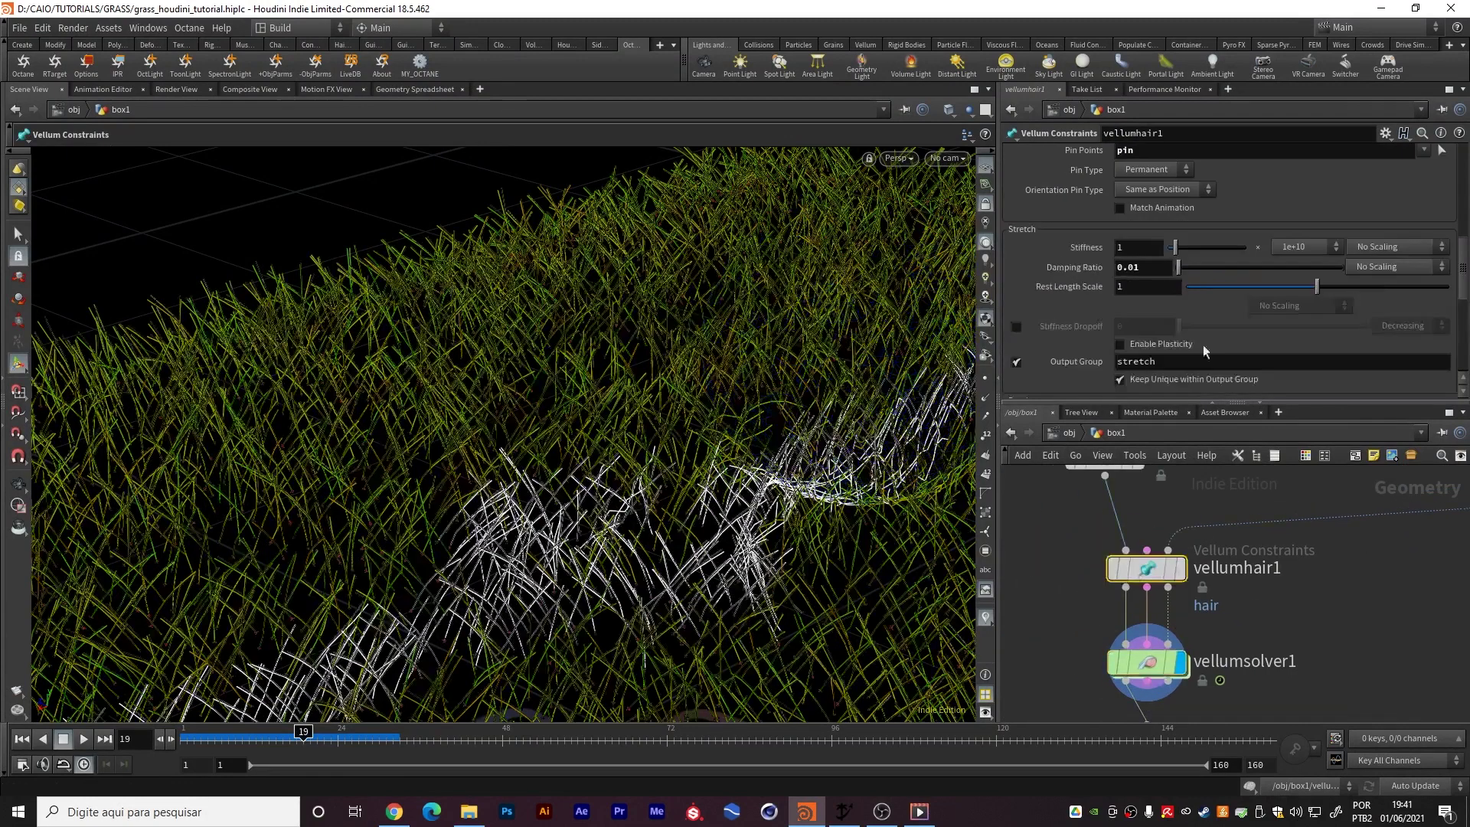
{"action": "double_click", "coordinate": [1131, 267]}
{"action": "key", "text": "Return"}
{"action": "scroll", "coordinate": [1082, 314], "scroll_direction": "down", "scroll_amount": 7}
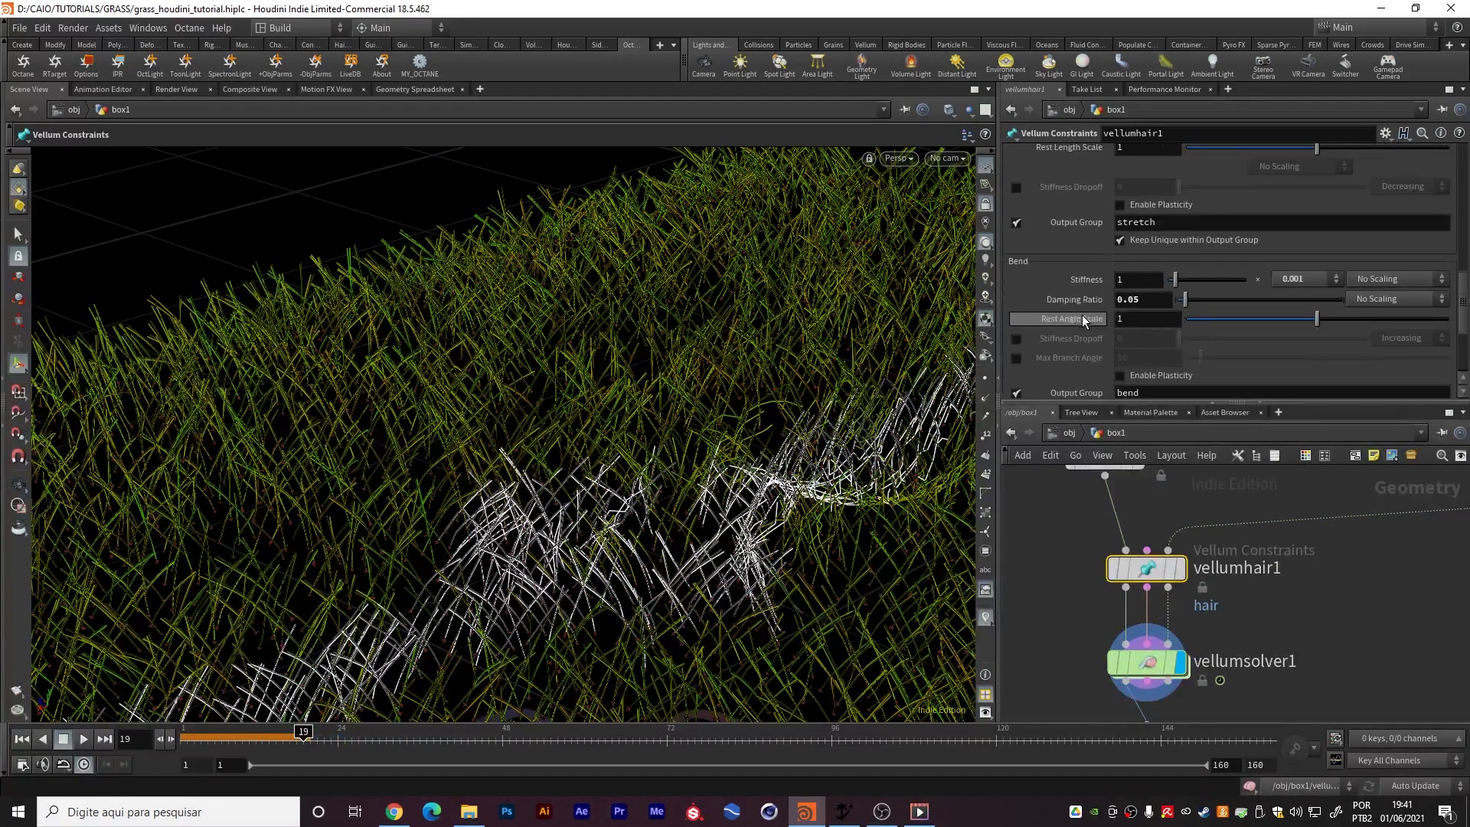
{"action": "type", "text": "1"}
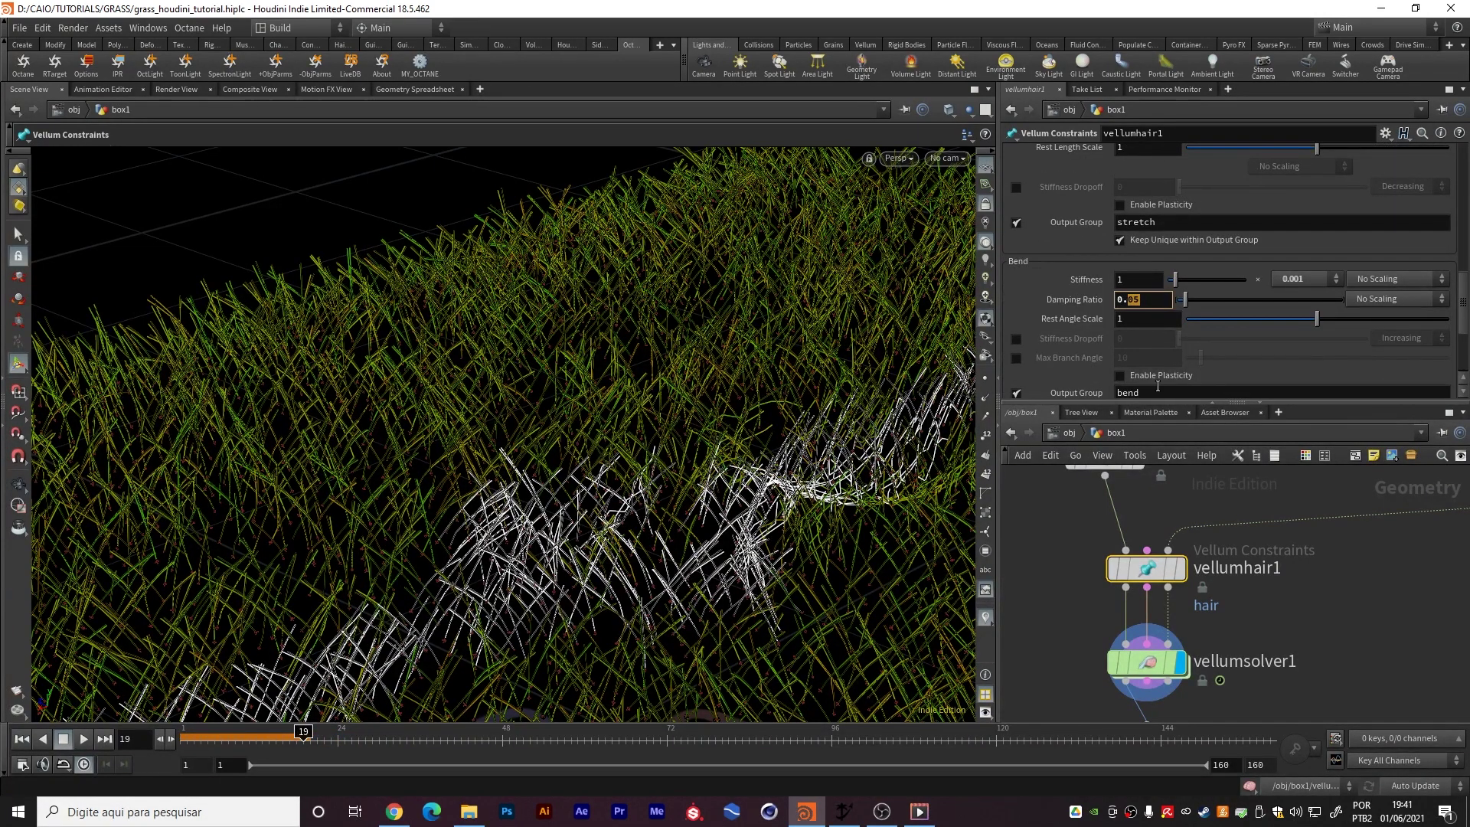
{"action": "type", "text": "7"}
{"action": "key", "text": "Return"}
Replay the simulation with the new damping, stop it on frame 23 and examine the flattened grass
{"action": "scroll", "coordinate": [1283, 637], "scroll_direction": "down", "scroll_amount": 2}
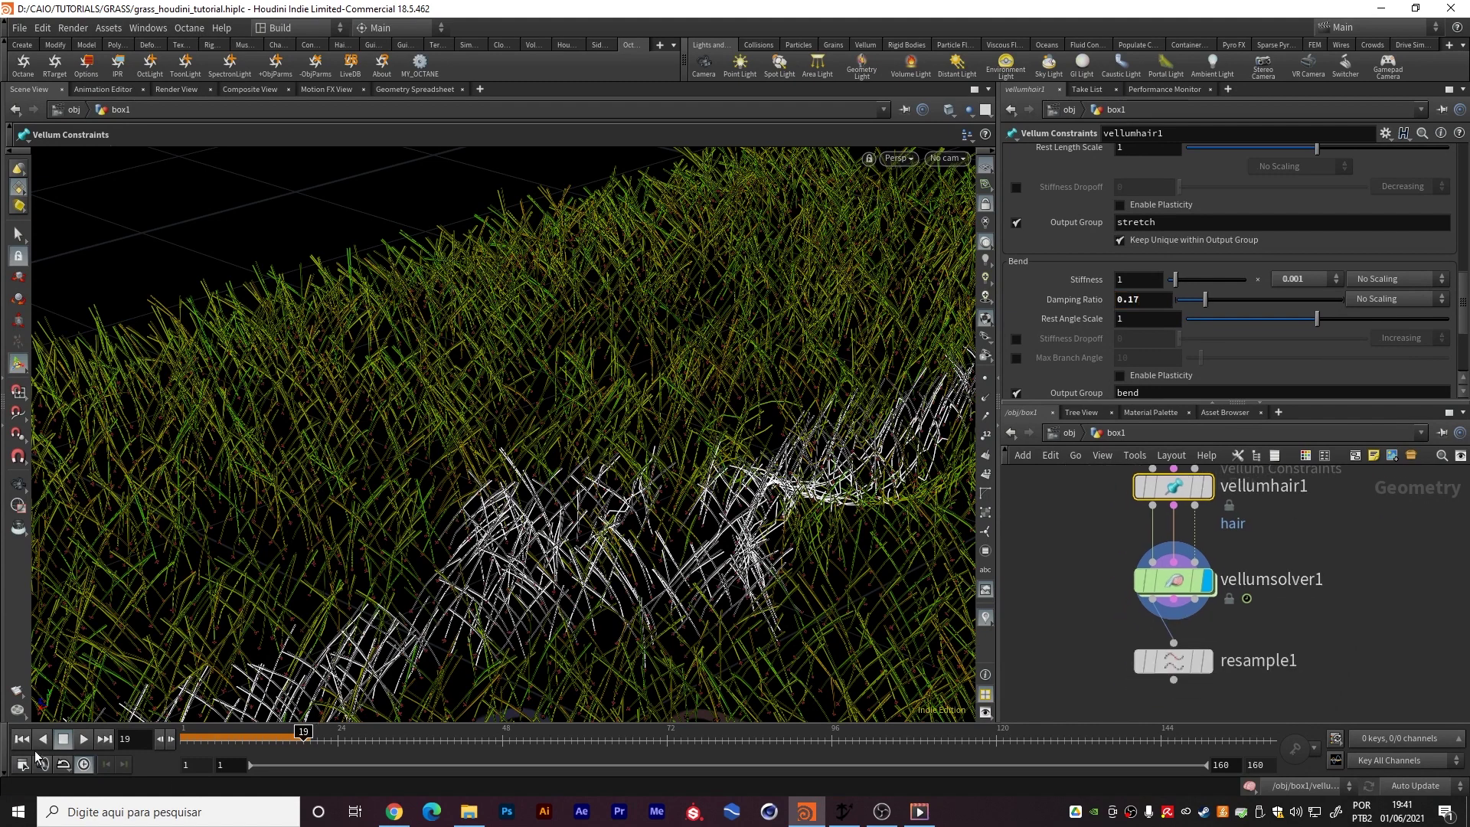
{"action": "left_click", "coordinate": [21, 739]}
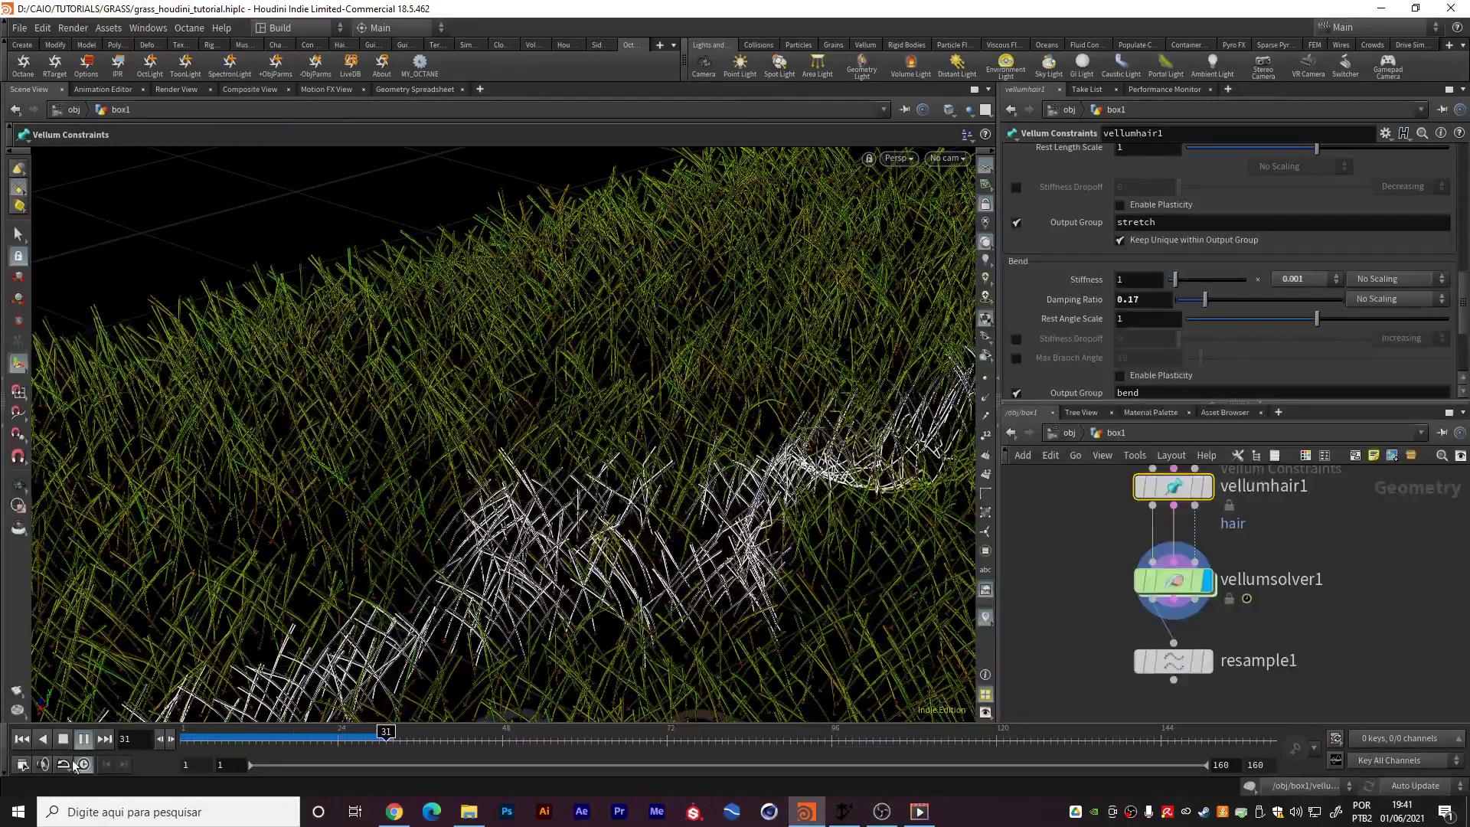
{"action": "left_click", "coordinate": [85, 739]}
{"action": "left_click", "coordinate": [22, 740]}
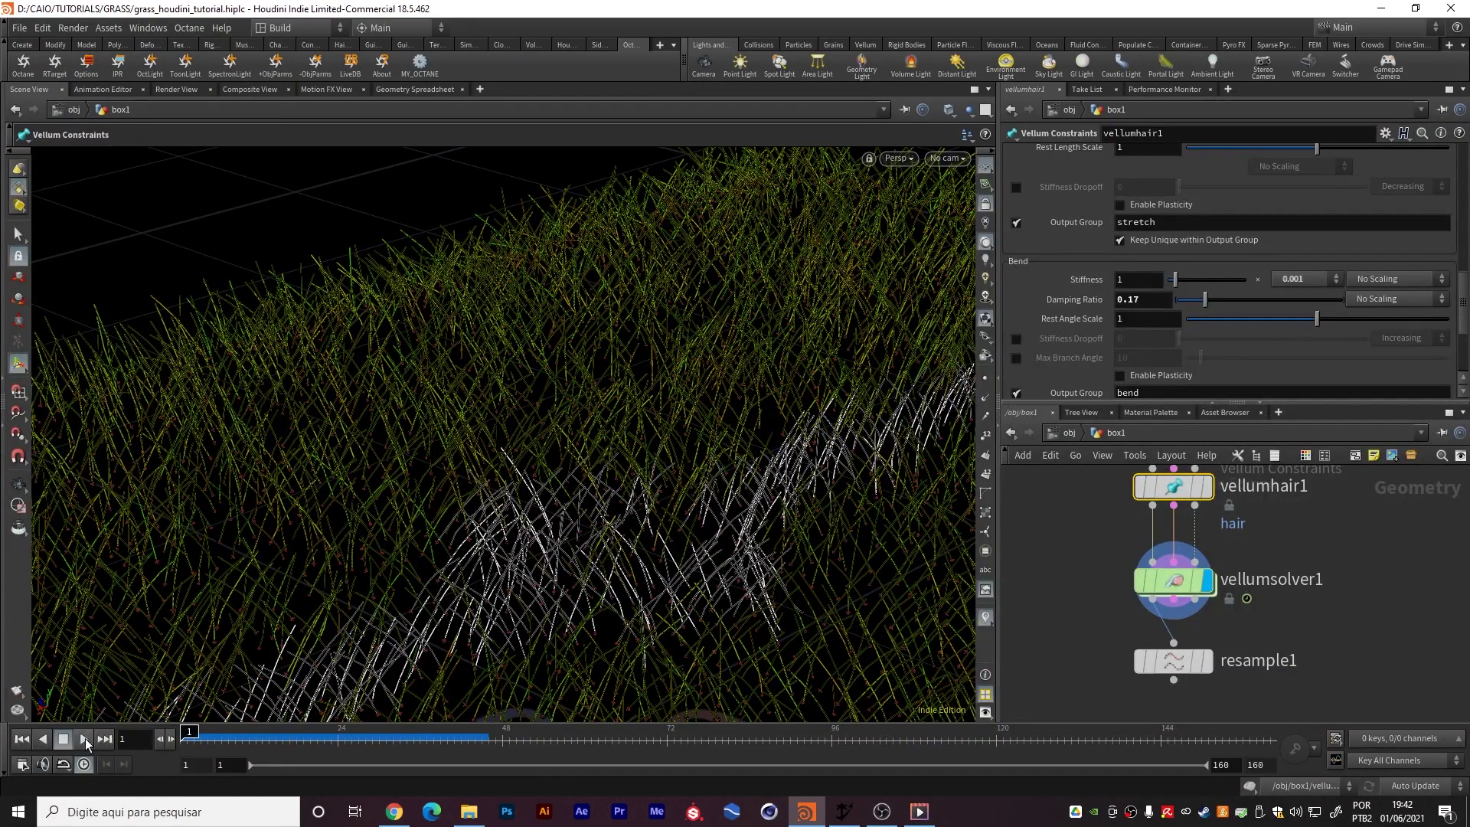
{"action": "left_click", "coordinate": [84, 740]}
{"action": "left_click", "coordinate": [85, 740]}
{"action": "right_click_drag", "start_coordinate": [766, 529], "coordinate": [612, 505], "text": "alt"}
{"action": "left_click_drag", "start_coordinate": [613, 506], "coordinate": [582, 492], "text": "alt"}
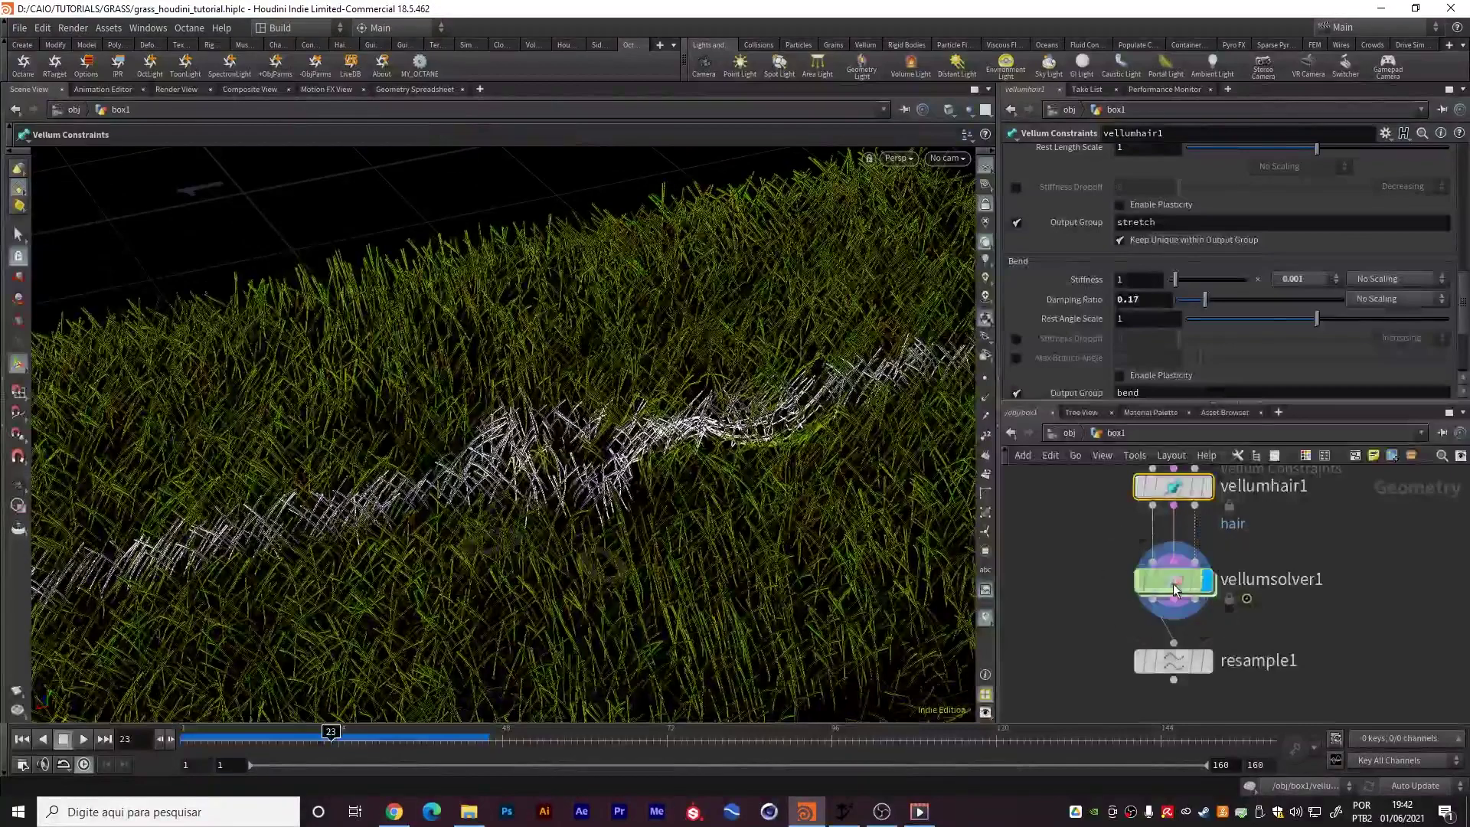
Select vellumsolver1, play the damped simulation with the collision sphere shown and rewind it to frame 1
{"action": "left_click", "coordinate": [1173, 580]}
{"action": "key", "text": "Return"}
{"action": "left_click", "coordinate": [21, 739]}
{"action": "left_click", "coordinate": [84, 739]}
{"action": "left_click", "coordinate": [88, 743]}
{"action": "left_click", "coordinate": [22, 740]}
Examine the whole grass patch and the white line around the ball on frame 1
{"action": "right_click_drag", "start_coordinate": [674, 558], "coordinate": [590, 548], "text": "alt"}
{"action": "left_click_drag", "start_coordinate": [589, 548], "coordinate": [638, 502], "text": "alt"}
{"action": "mouse_move", "coordinate": [545, 496]}
{"action": "left_mouse_down", "text": "alt"}
{"action": "mouse_move", "coordinate": [686, 483]}
{"action": "mouse_move", "coordinate": [705, 535]}
{"action": "mouse_move", "coordinate": [537, 503]}
{"action": "left_mouse_up", "text": "alt"}
{"action": "middle_click_drag", "start_coordinate": [563, 497], "coordinate": [585, 422], "text": "alt"}
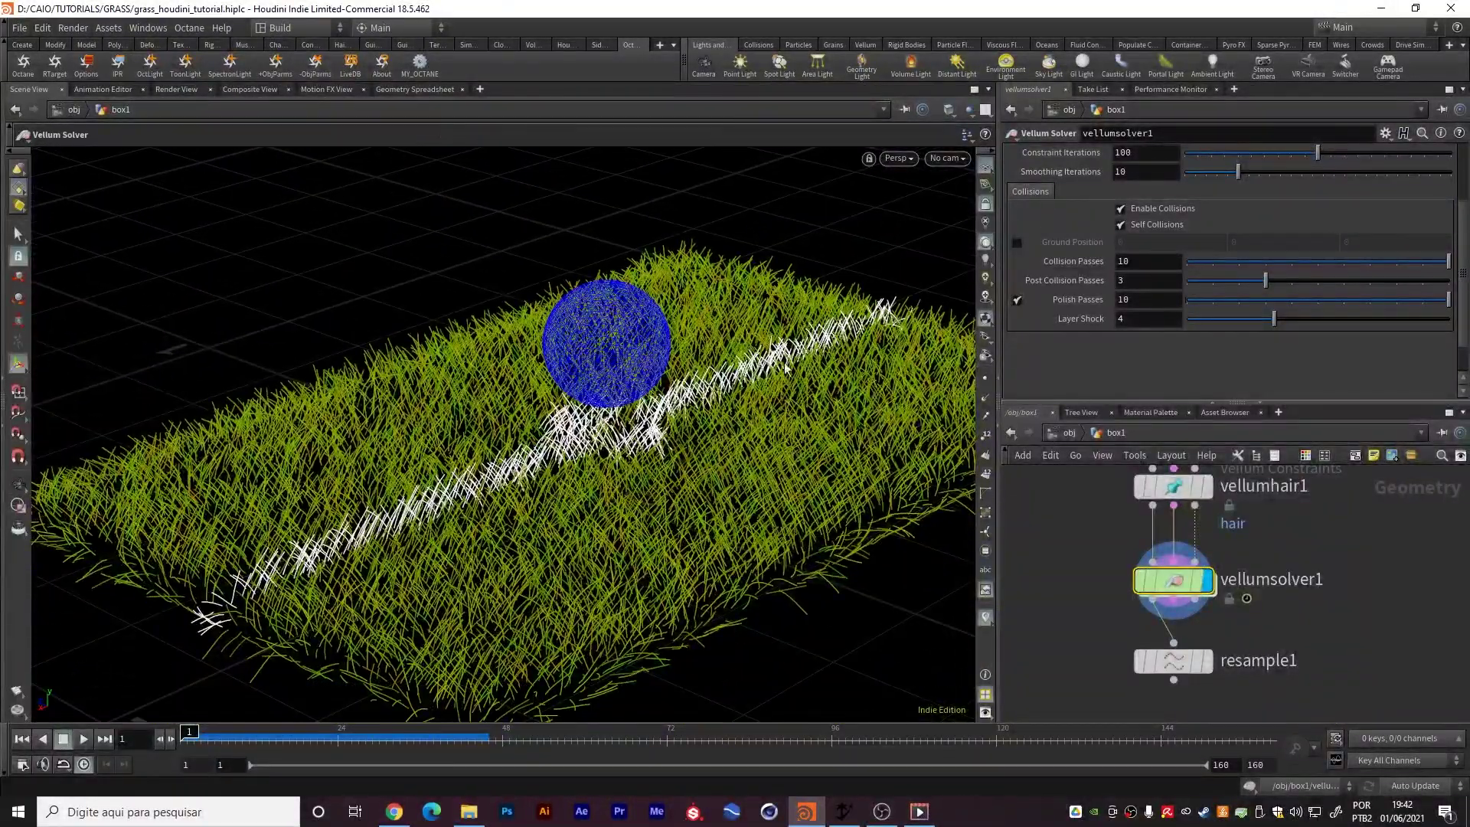
{"action": "left_click_drag", "start_coordinate": [727, 453], "coordinate": [804, 528], "text": "alt"}
{"action": "left_click_drag", "start_coordinate": [490, 490], "coordinate": [640, 478], "text": "alt"}
{"action": "scroll", "coordinate": [612, 418], "scroll_direction": "up", "scroll_amount": 5}
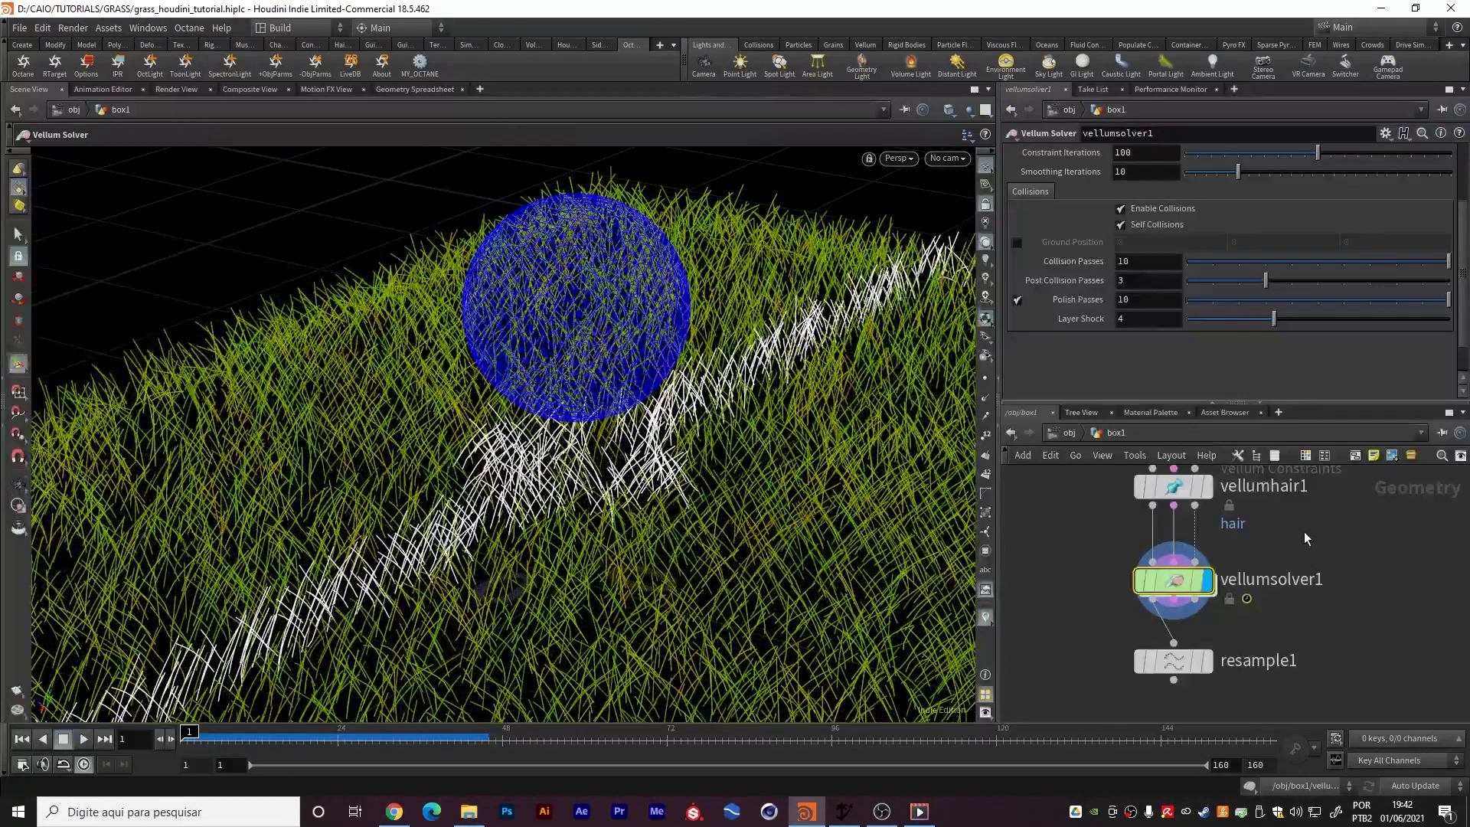
Display resample1's output, examine the resampled grass blades up close and show the node's parameters
{"action": "middle_click_drag", "start_coordinate": [1325, 646], "coordinate": [1318, 537]}
{"action": "left_click", "coordinate": [1198, 557]}
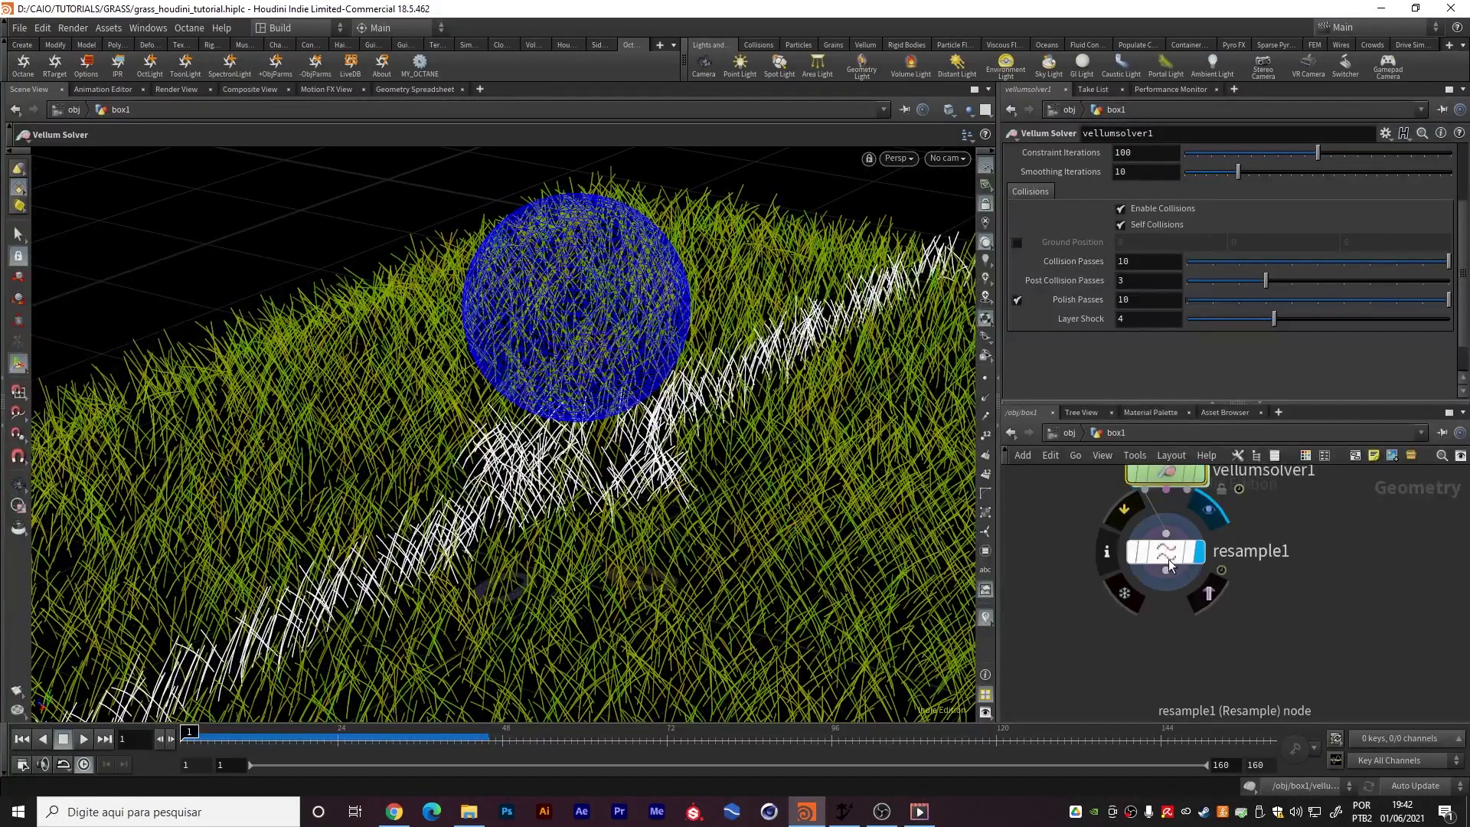
{"action": "left_click_drag", "start_coordinate": [626, 602], "coordinate": [722, 525], "text": "alt"}
{"action": "middle_click_drag", "start_coordinate": [722, 525], "coordinate": [547, 509], "text": "alt"}
{"action": "scroll", "coordinate": [547, 509], "scroll_direction": "up", "scroll_amount": 4}
{"action": "left_click_drag", "start_coordinate": [547, 510], "coordinate": [669, 486]}
{"action": "key", "text": "Return"}
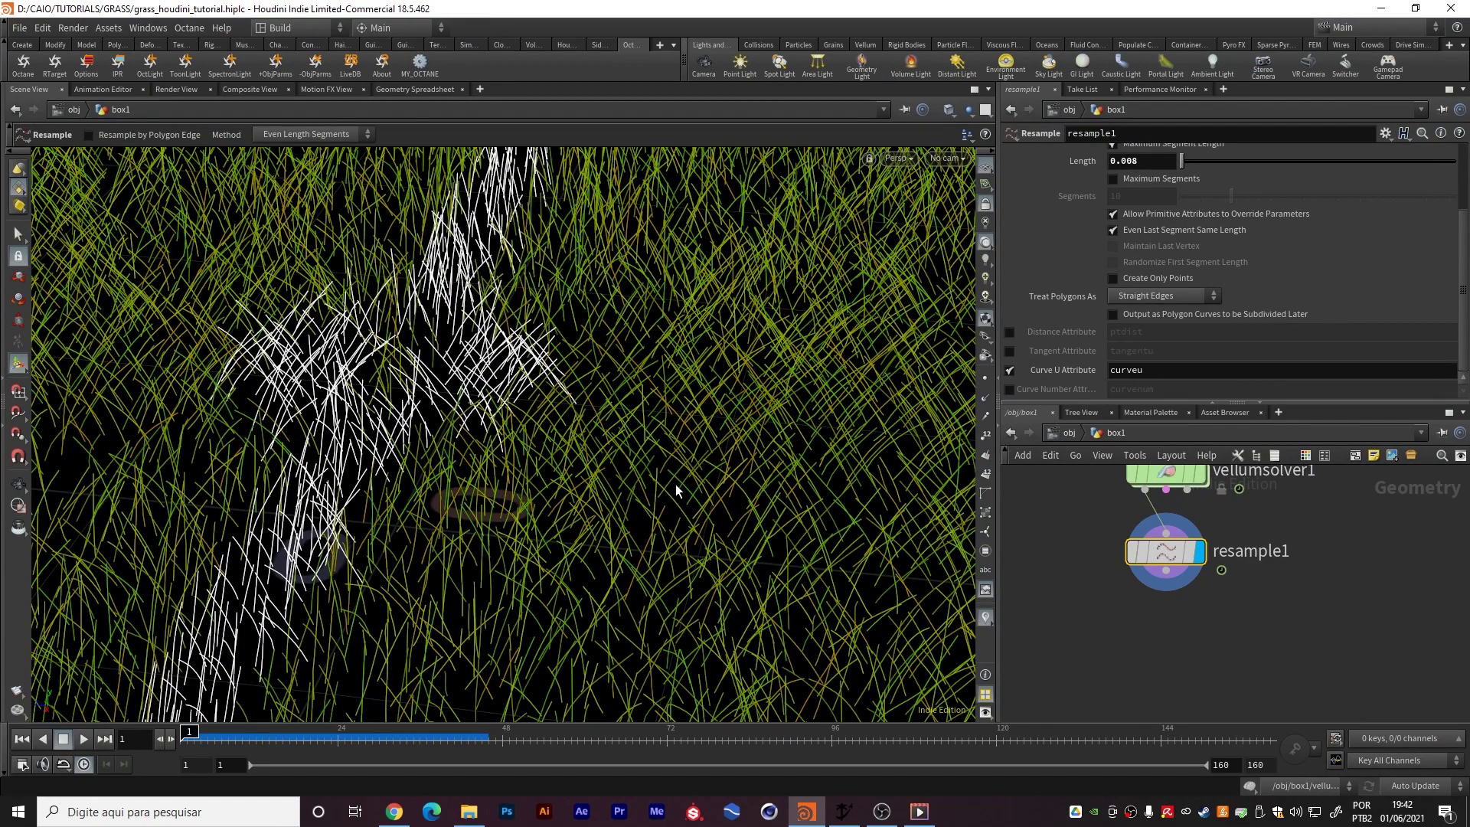
{"action": "key", "text": "Escape"}
{"action": "left_click_drag", "start_coordinate": [659, 586], "coordinate": [601, 586]}
{"action": "middle_click_drag", "start_coordinate": [1219, 626], "coordinate": [1199, 626]}
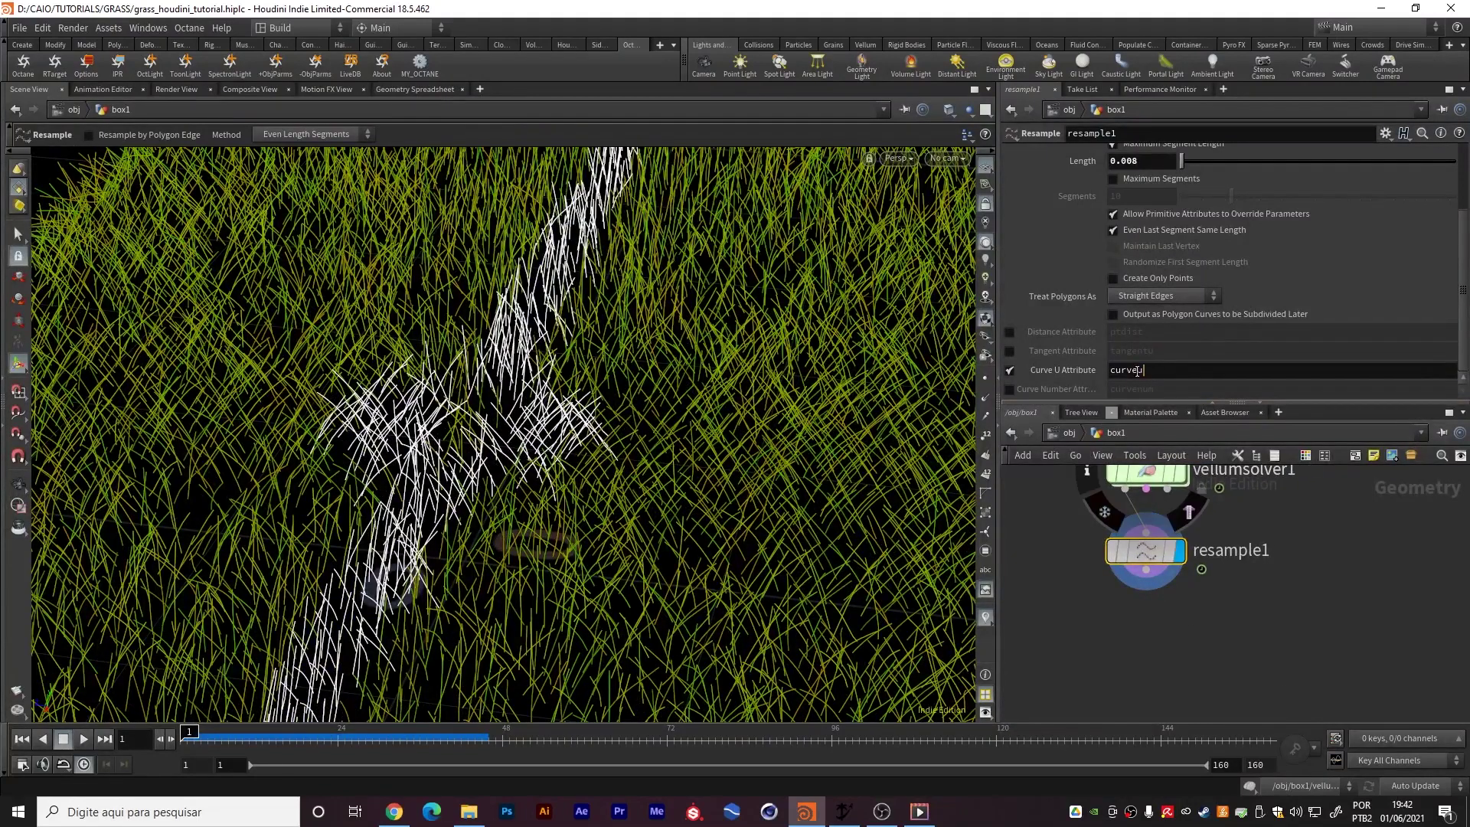
{"action": "double_click", "coordinate": [1179, 372]}
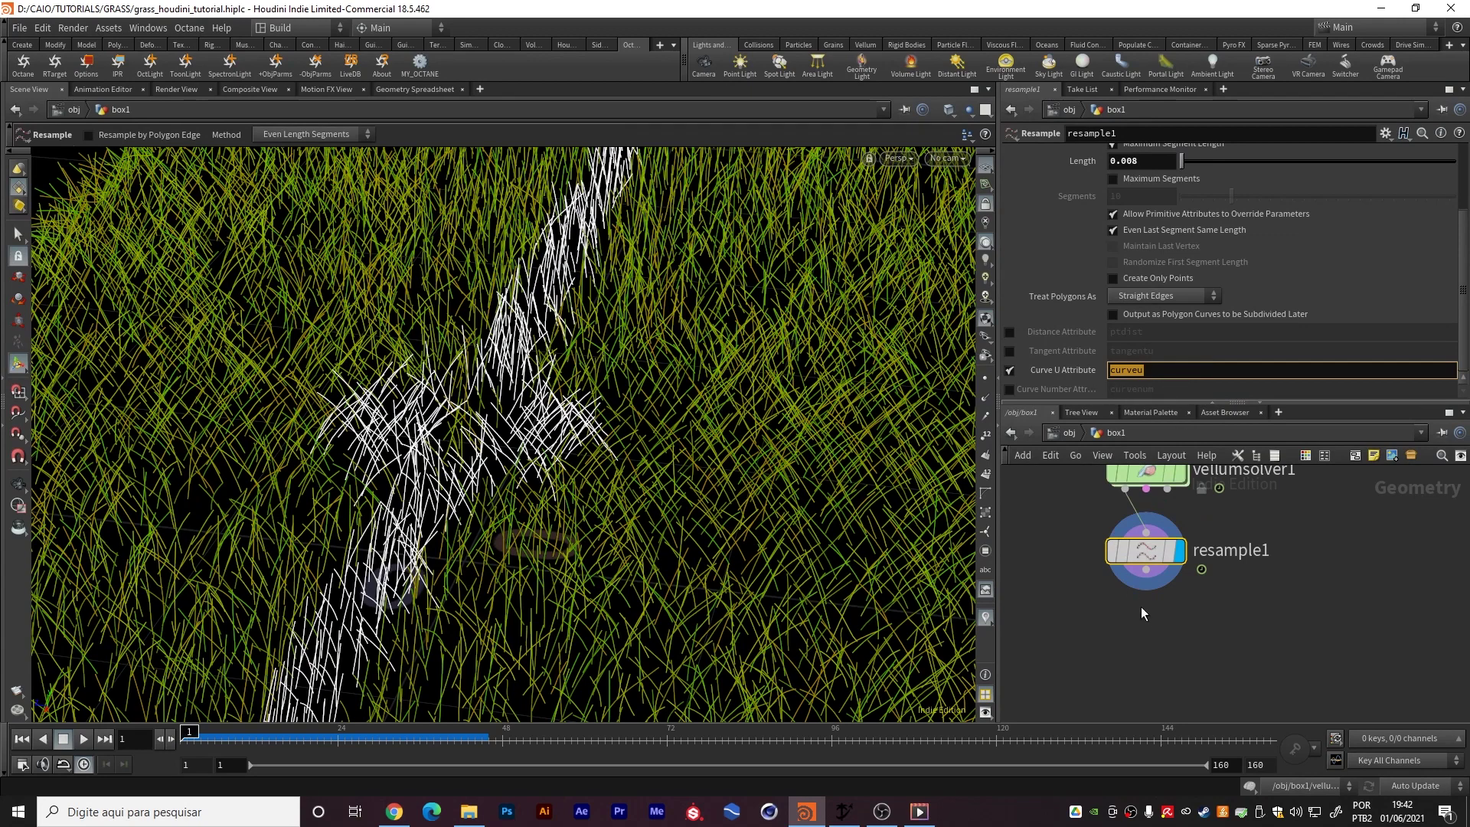
{"action": "left_click", "coordinate": [1145, 569]}
{"action": "key", "text": "Tab"}
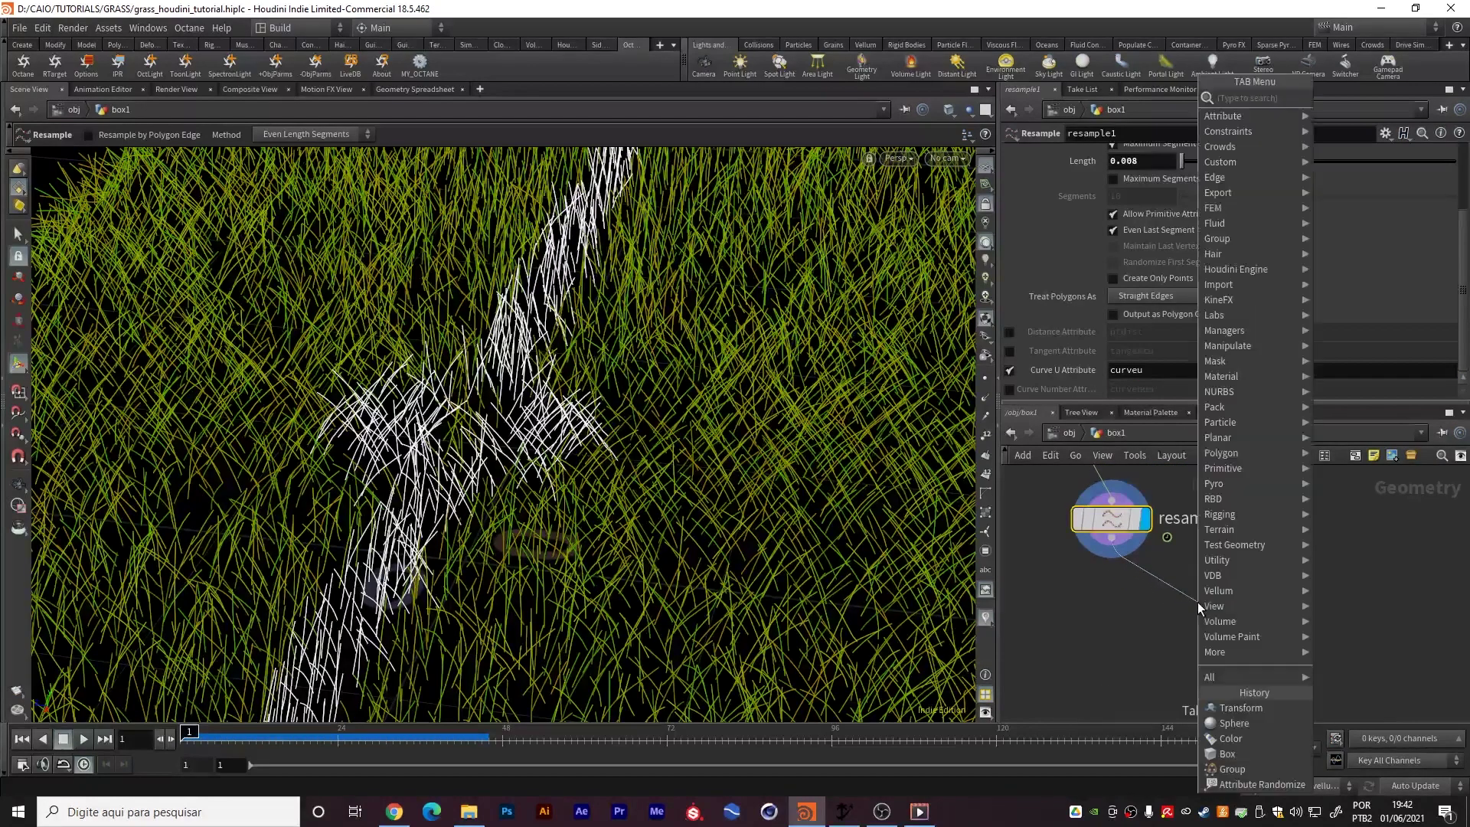
{"action": "type", "text": "at wra"}
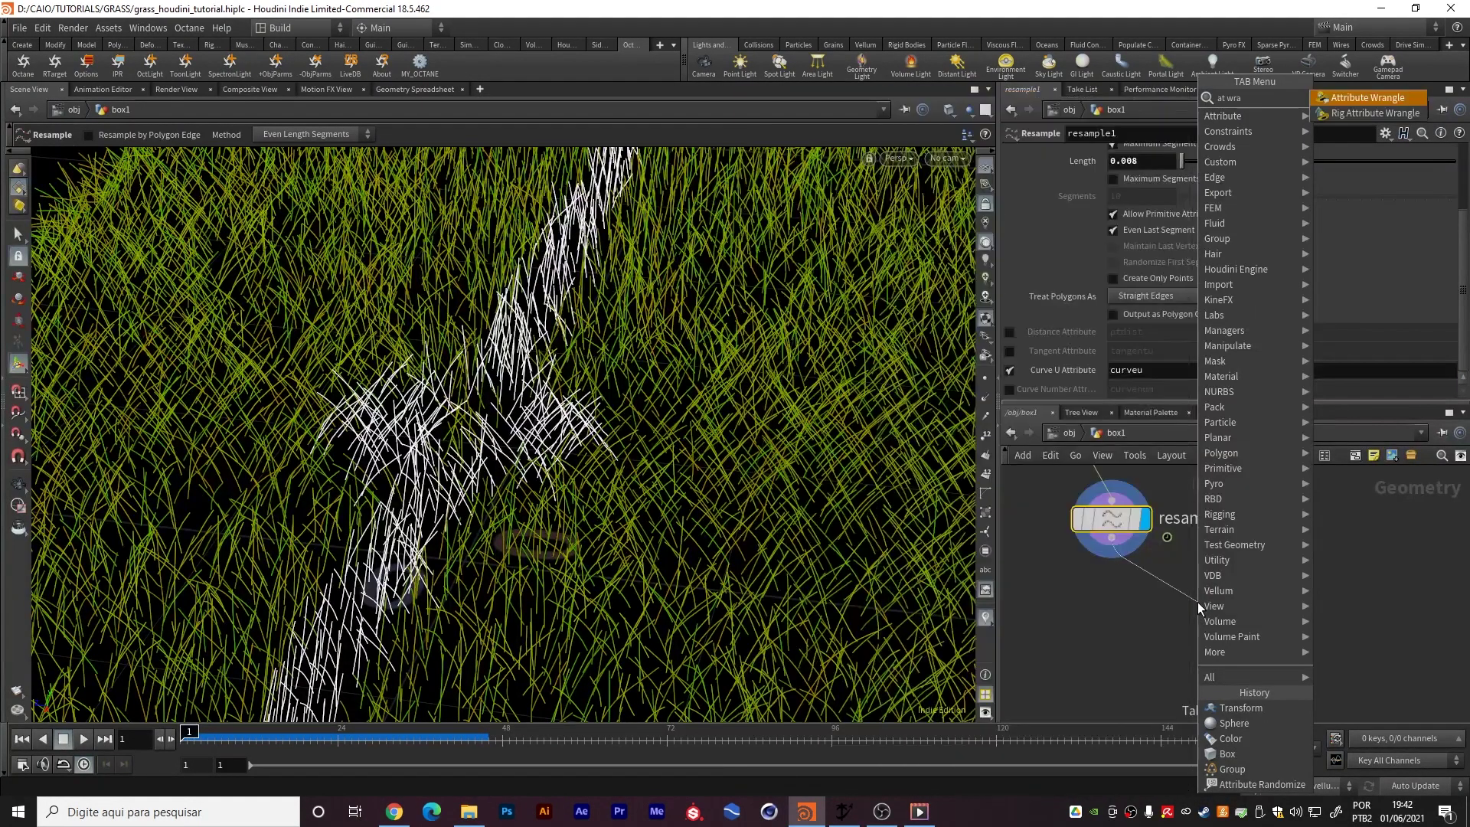
{"action": "key", "text": "Return"}
{"action": "left_click", "coordinate": [1197, 602]}
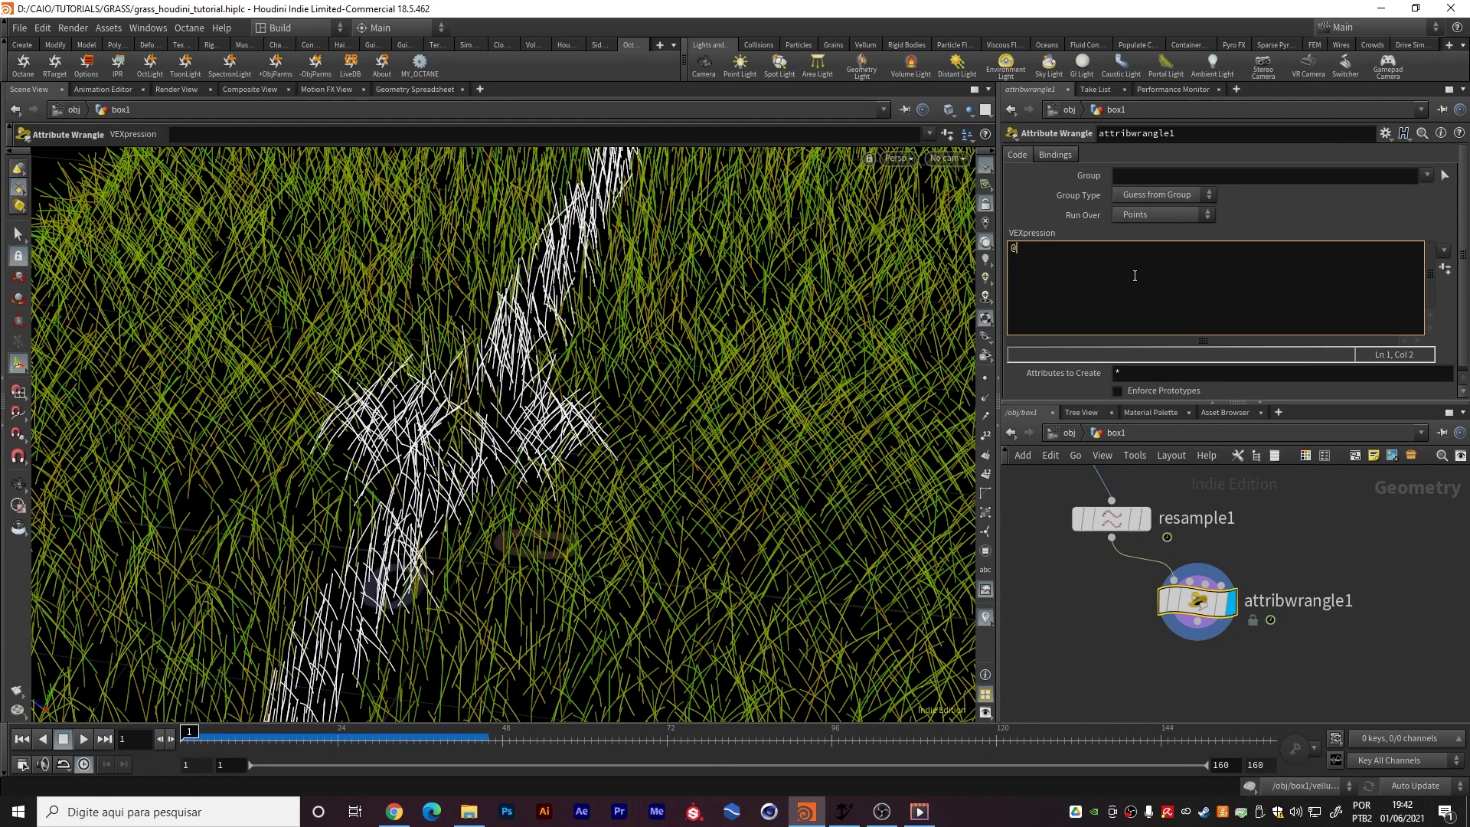
{"action": "type", "text": "idth"}
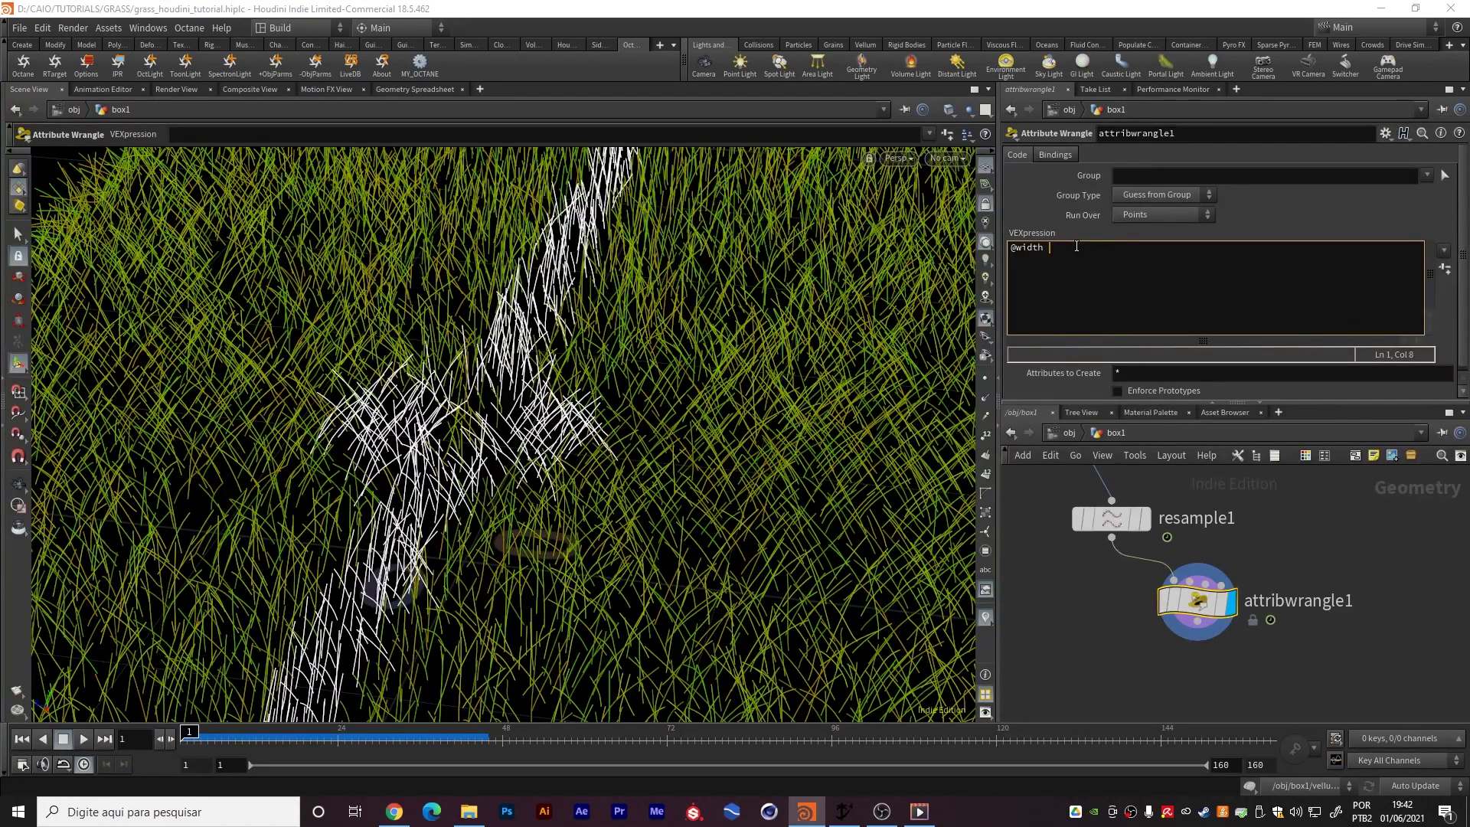
{"action": "type", "text": "="}
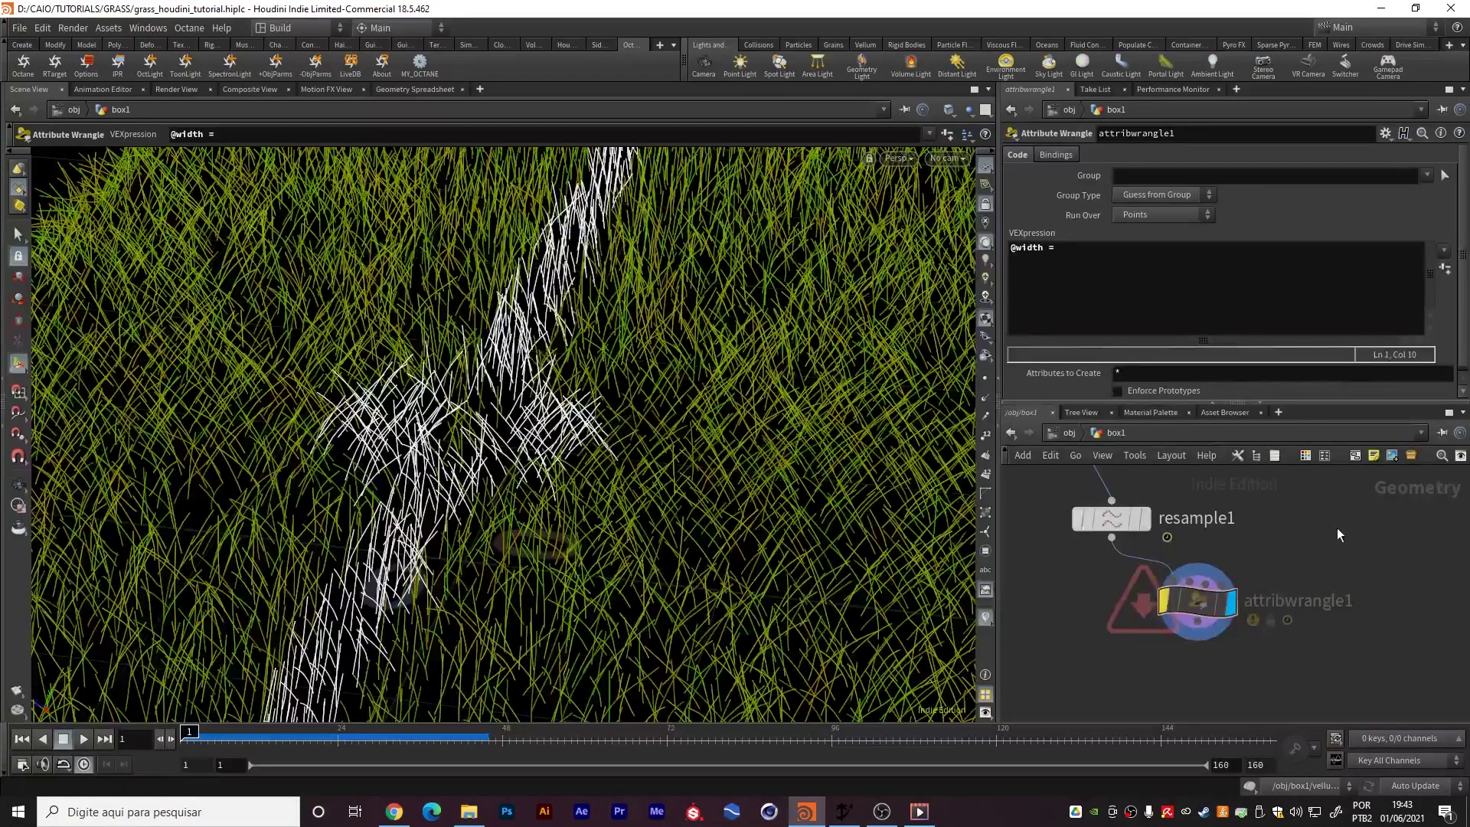
Go up to the object level and enable Shade Open Curves In Viewport for box1
{"action": "left_click", "coordinate": [1070, 432]}
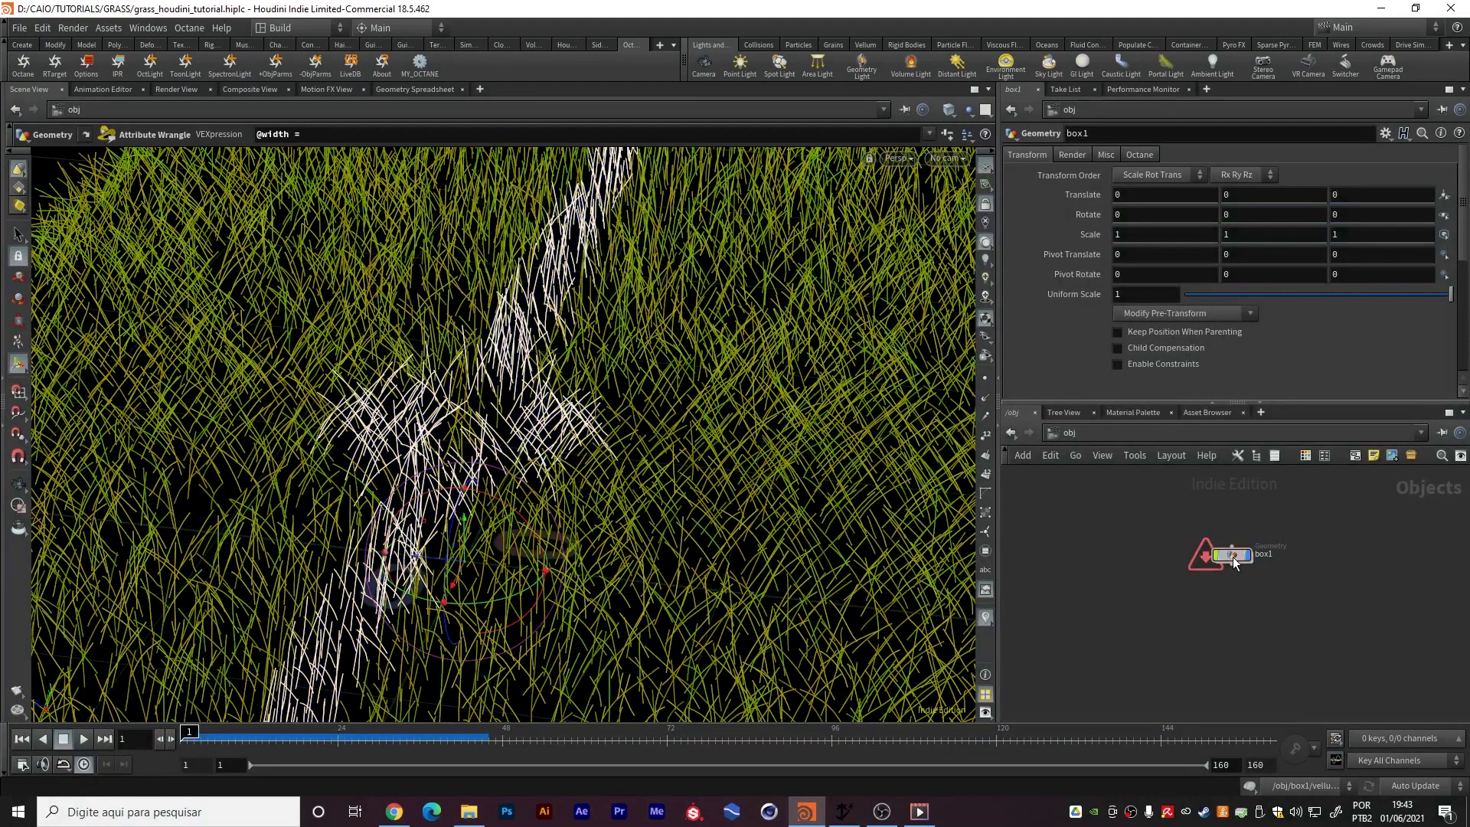
{"action": "scroll", "coordinate": [1119, 519], "scroll_direction": "up", "scroll_amount": 3}
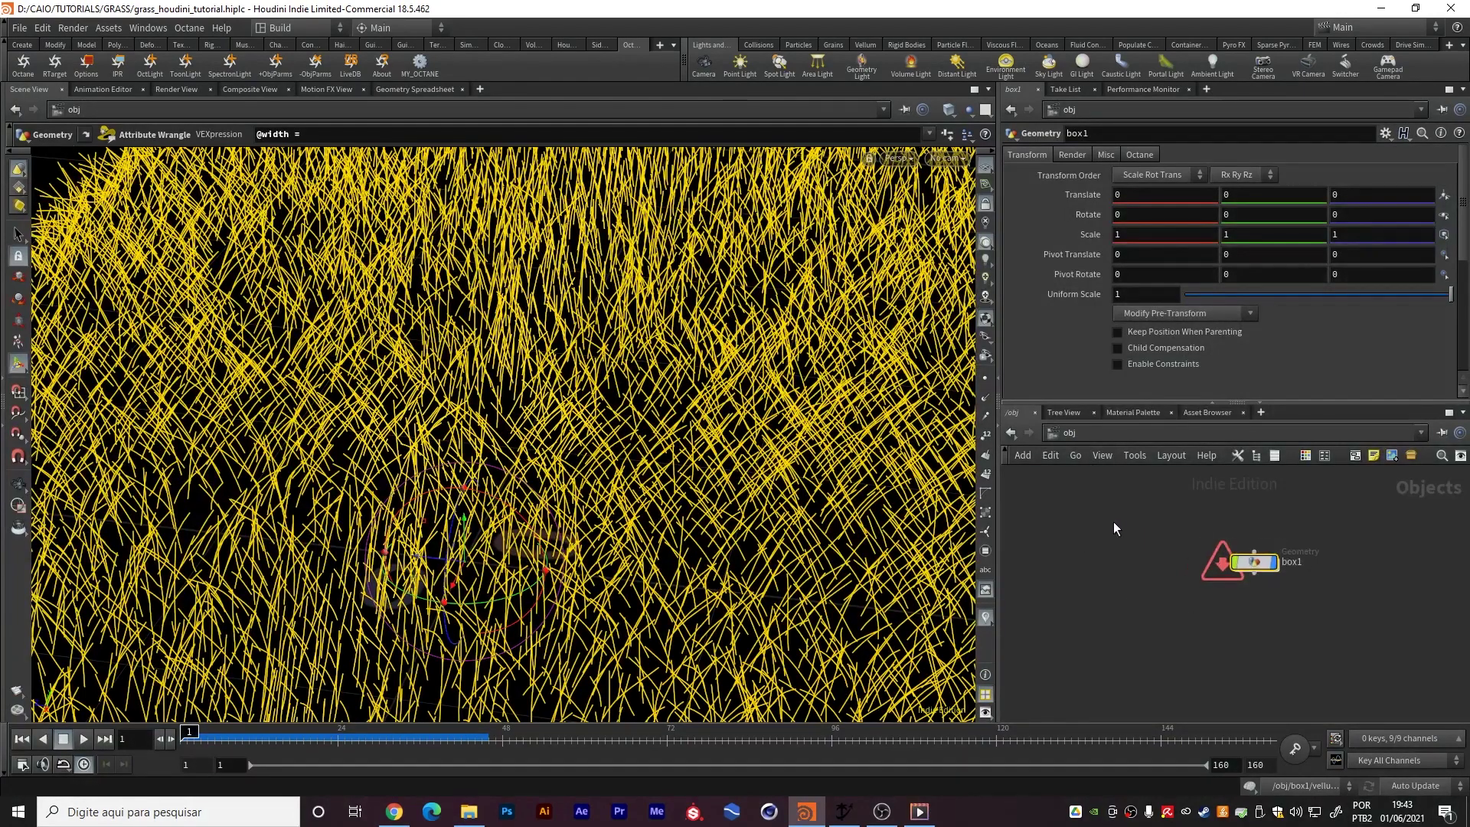
{"action": "left_click", "coordinate": [1107, 156]}
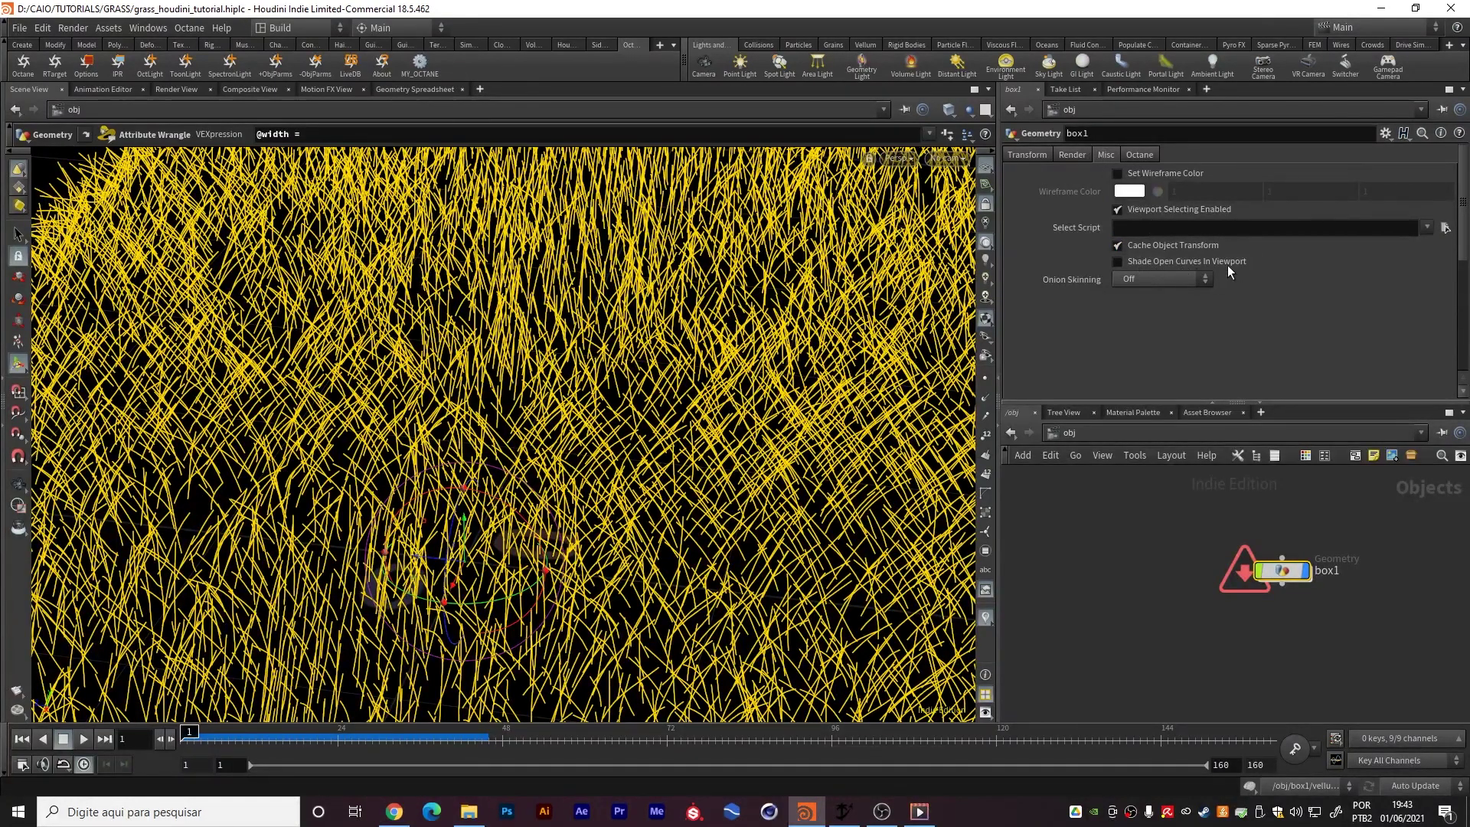
{"action": "left_click", "coordinate": [1184, 261]}
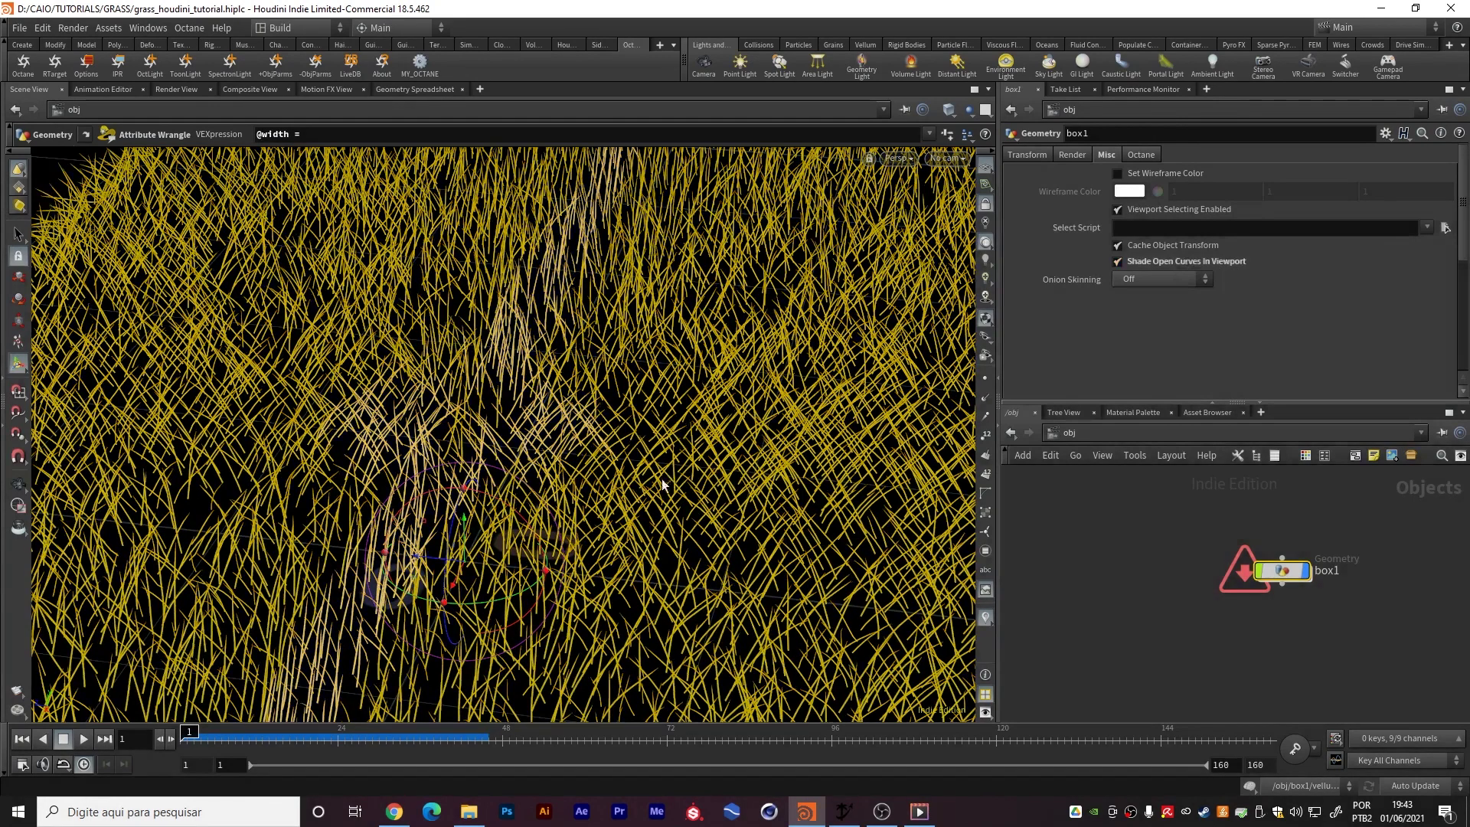
Go back inside box1 and examine the shaded grass blades up close and across the white line
{"action": "double_click", "coordinate": [1286, 571]}
{"action": "scroll", "coordinate": [633, 498], "scroll_direction": "up", "scroll_amount": 5}
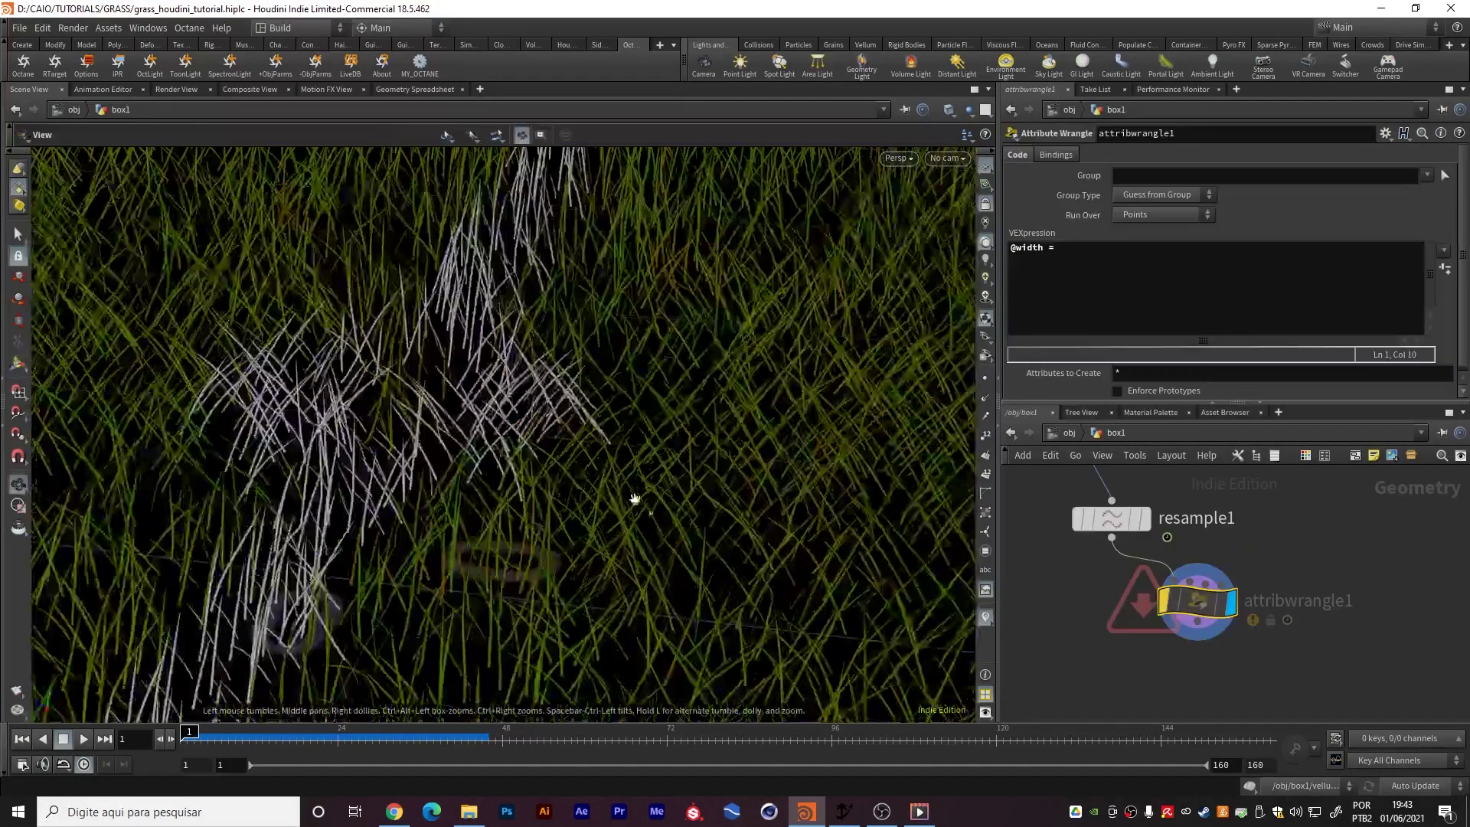
{"action": "left_click_drag", "start_coordinate": [620, 499], "coordinate": [565, 456], "text": "alt"}
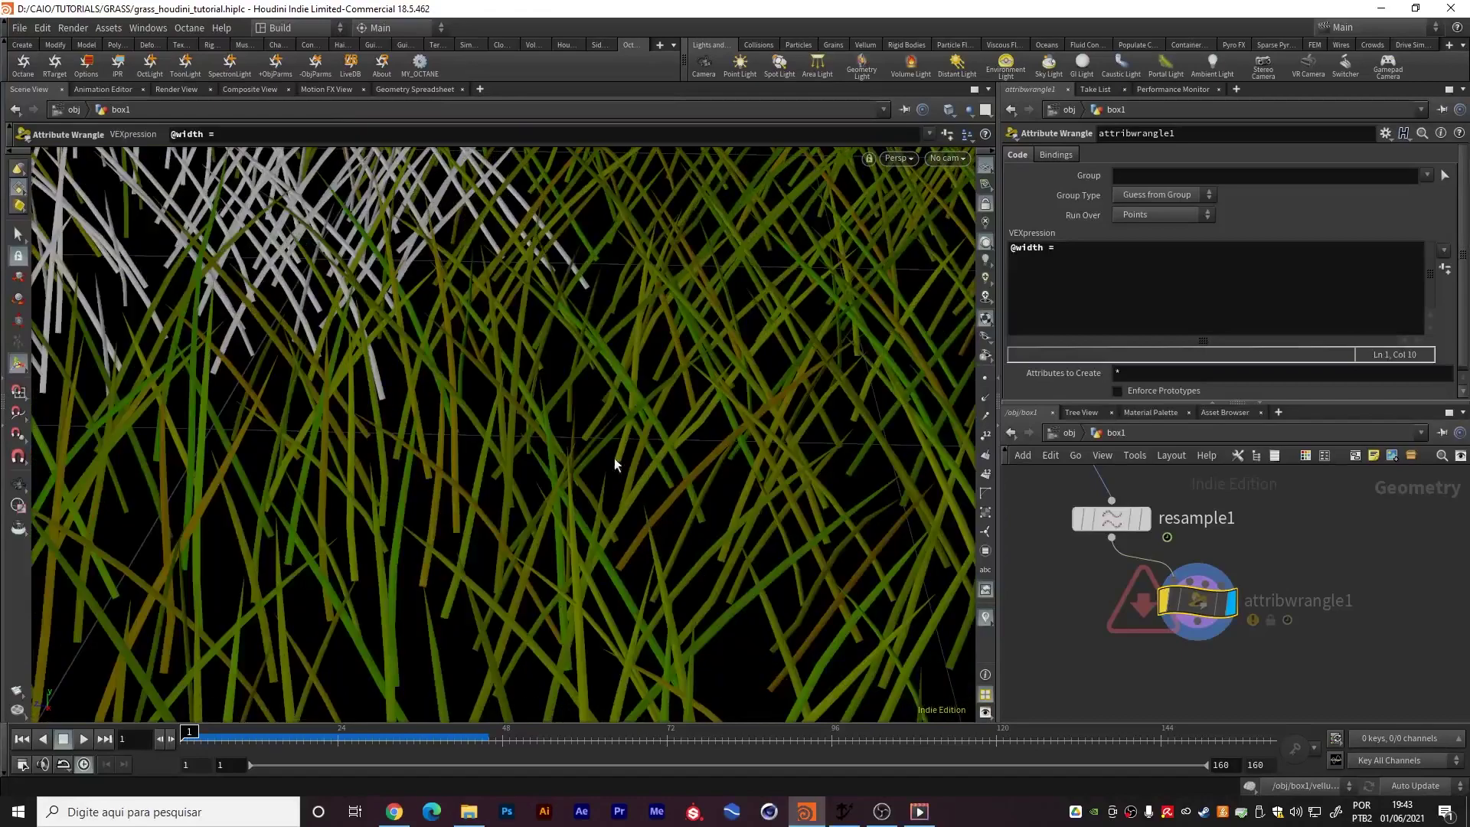
{"action": "left_click_drag", "start_coordinate": [660, 303], "coordinate": [692, 341], "text": "alt"}
{"action": "middle_click_drag", "start_coordinate": [692, 341], "coordinate": [641, 427], "text": "alt"}
{"action": "right_click_drag", "start_coordinate": [656, 328], "coordinate": [479, 394], "text": "alt"}
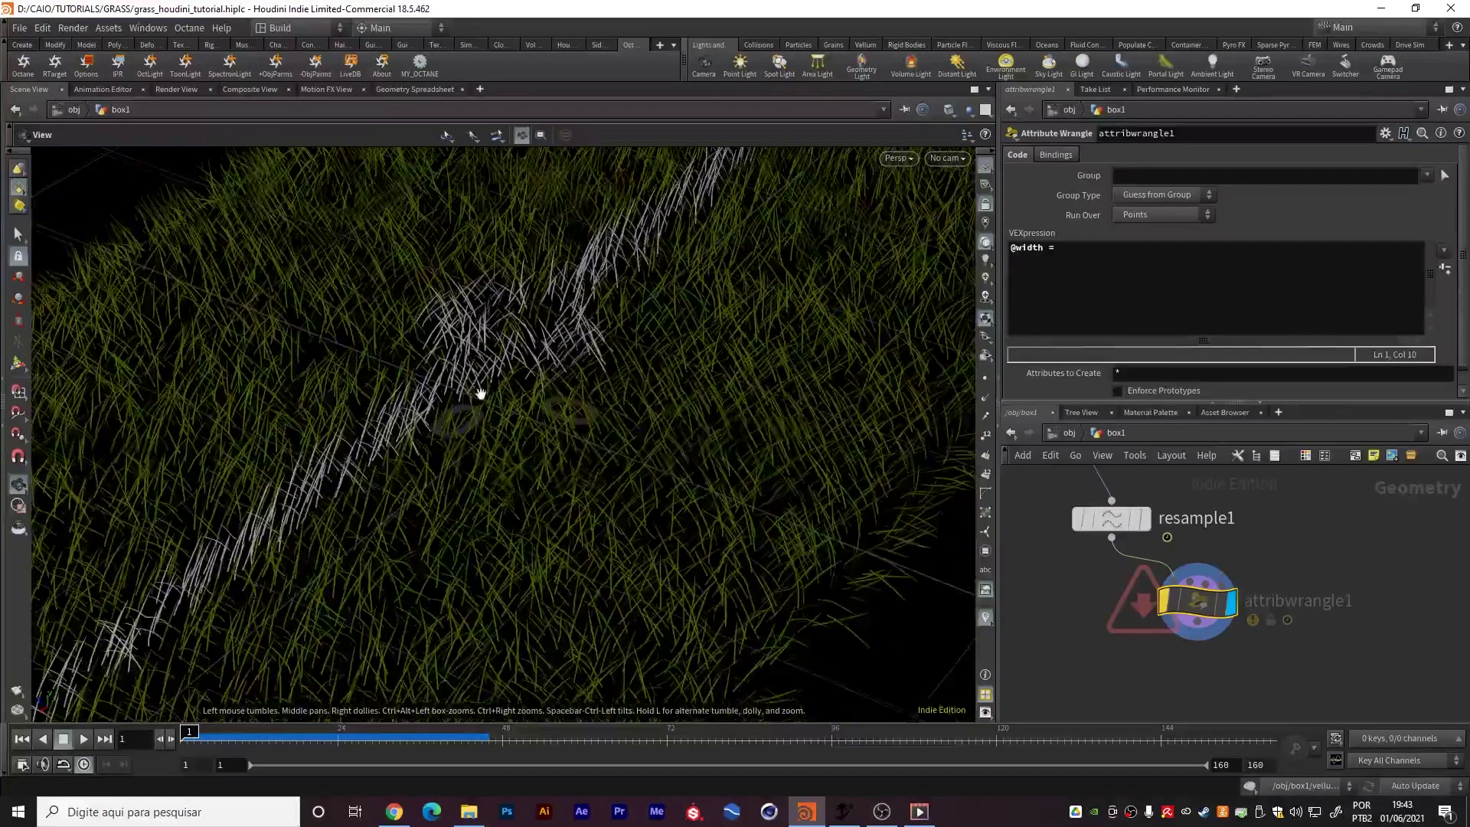
{"action": "left_click_drag", "start_coordinate": [480, 394], "coordinate": [548, 351], "text": "alt"}
{"action": "right_click_drag", "start_coordinate": [549, 350], "coordinate": [663, 439], "text": "alt"}
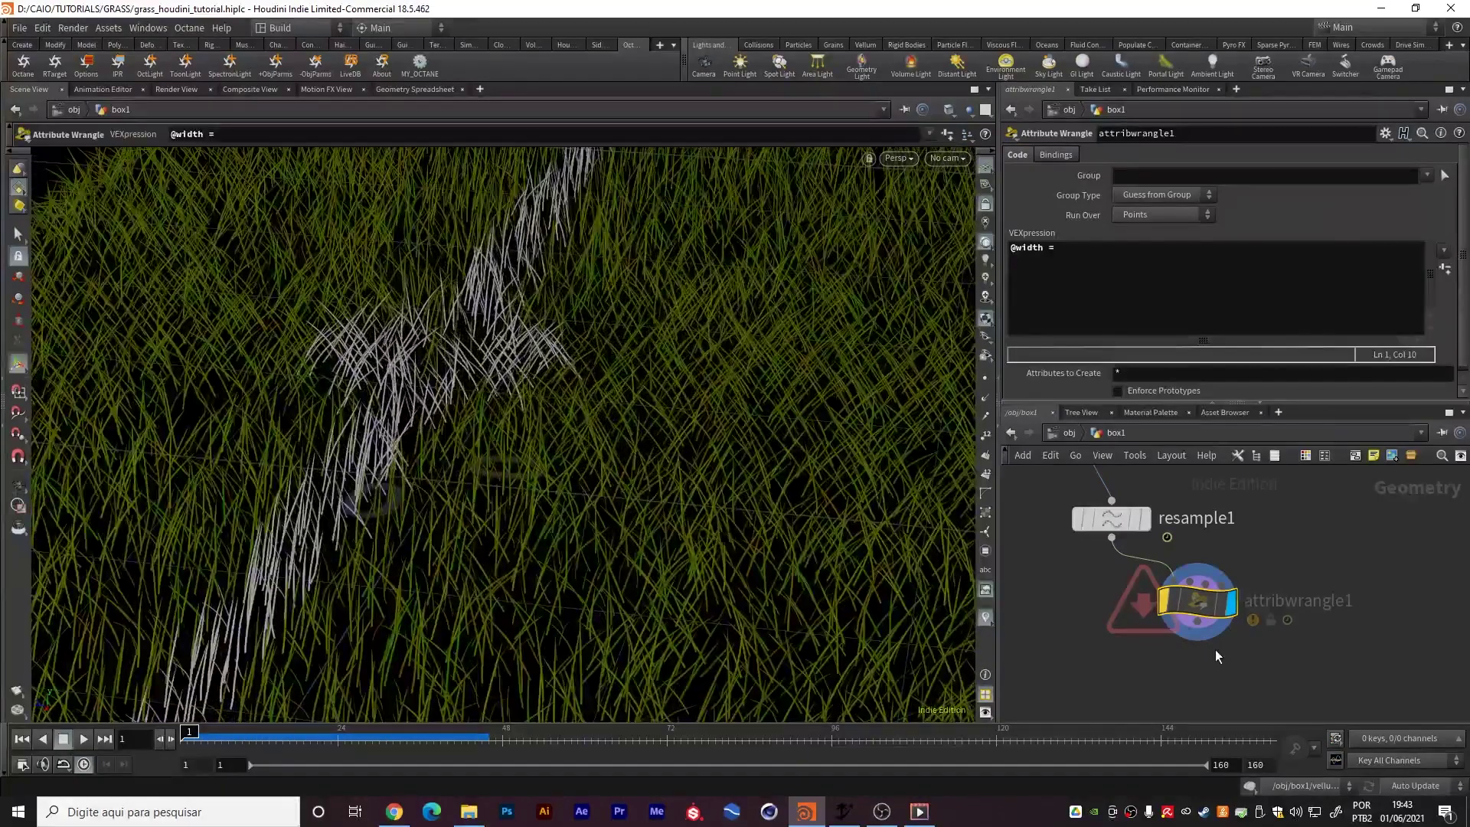
{"action": "mouse_move", "coordinate": [1201, 603]}
{"action": "left_click", "coordinate": [1161, 559]}
{"action": "left_click", "coordinate": [1096, 273]}
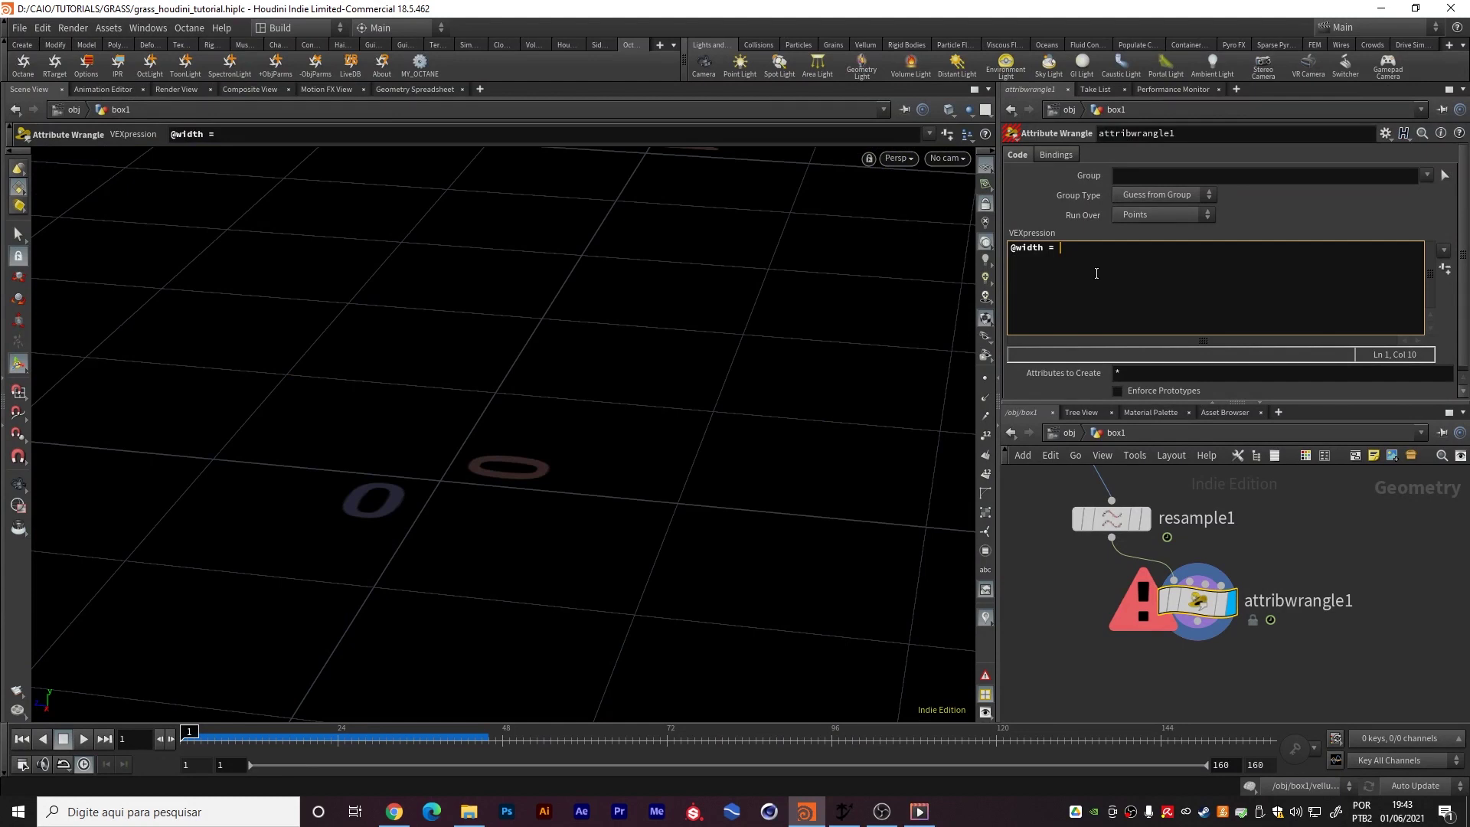
{"action": "type", "text": ".04;"}
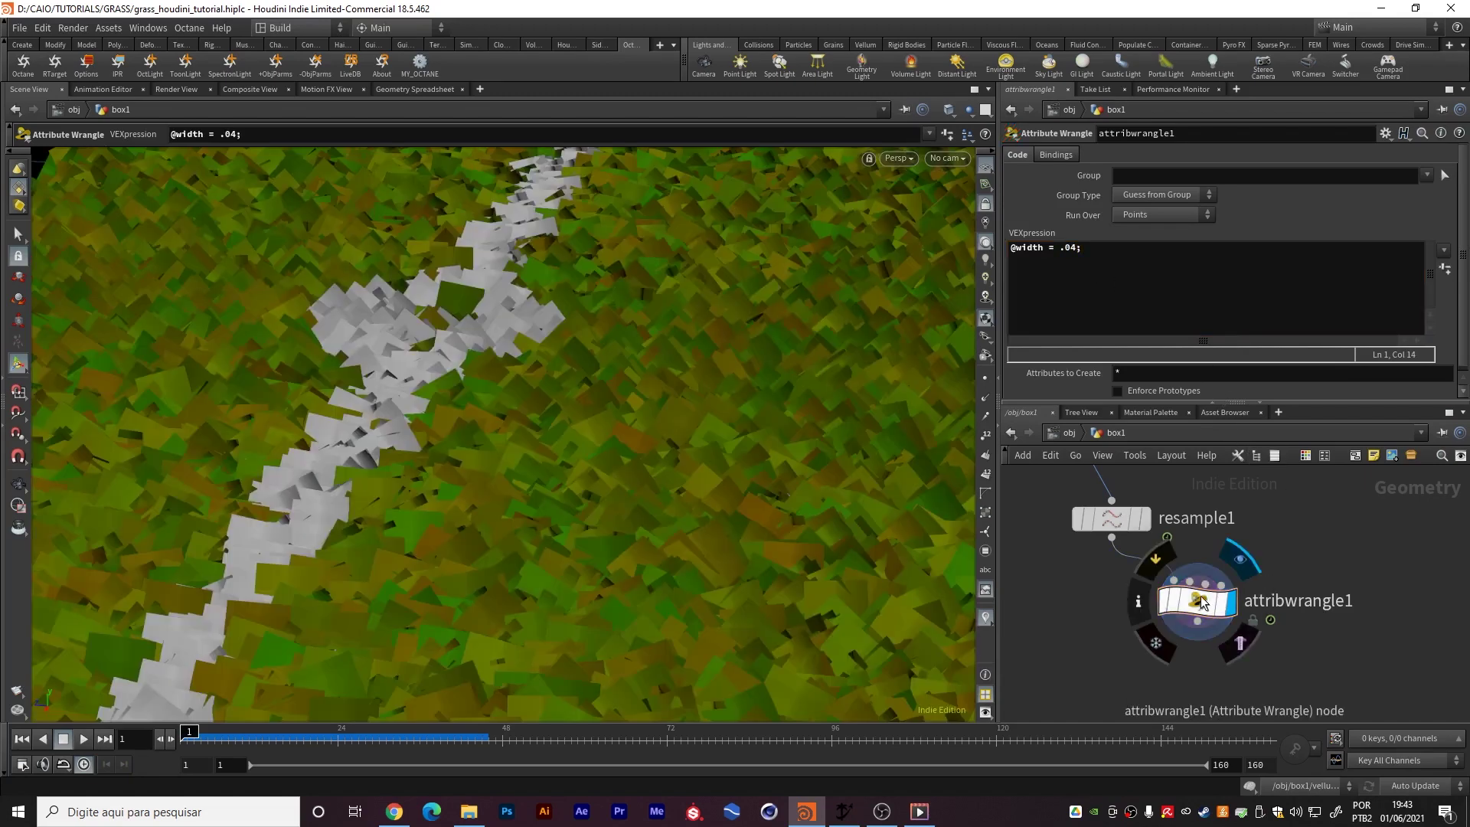
{"action": "scroll", "coordinate": [544, 413], "scroll_direction": "down", "scroll_amount": 5}
{"action": "mouse_move", "coordinate": [493, 429]}
{"action": "left_mouse_down", "text": "alt"}
{"action": "mouse_move", "coordinate": [601, 424]}
{"action": "mouse_move", "coordinate": [585, 500]}
{"action": "mouse_move", "coordinate": [525, 410]}
{"action": "mouse_move", "coordinate": [485, 436]}
{"action": "left_mouse_up", "text": "alt"}
{"action": "scroll", "coordinate": [584, 500], "scroll_direction": "up", "scroll_amount": 5}
{"action": "scroll", "coordinate": [526, 410], "scroll_direction": "down", "scroll_amount": 5}
{"action": "scroll", "coordinate": [536, 401], "scroll_direction": "up", "scroll_amount": 6}
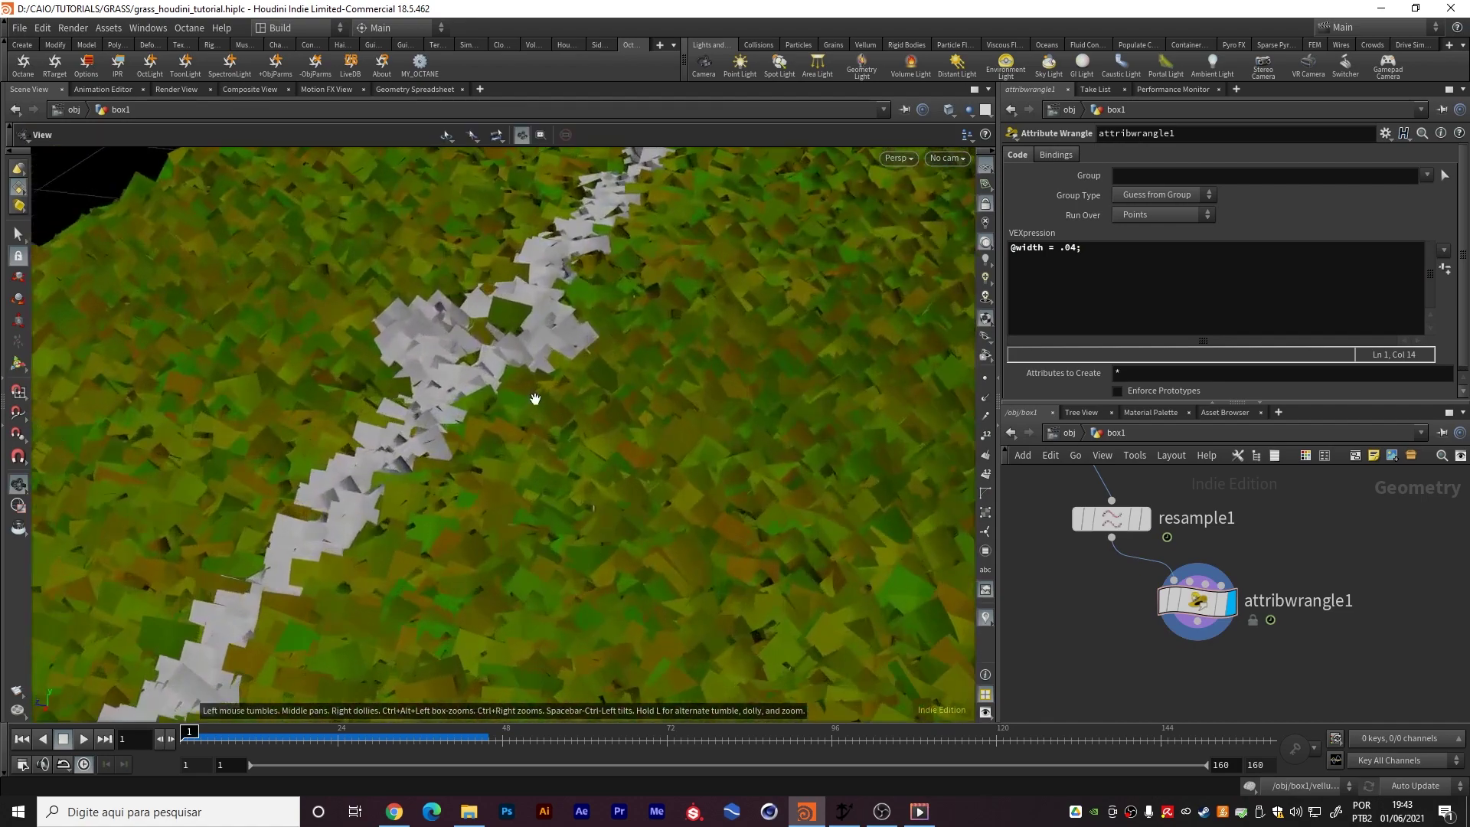
{"action": "left_click_drag", "start_coordinate": [542, 365], "coordinate": [577, 387]}
{"action": "key", "text": "Return"}
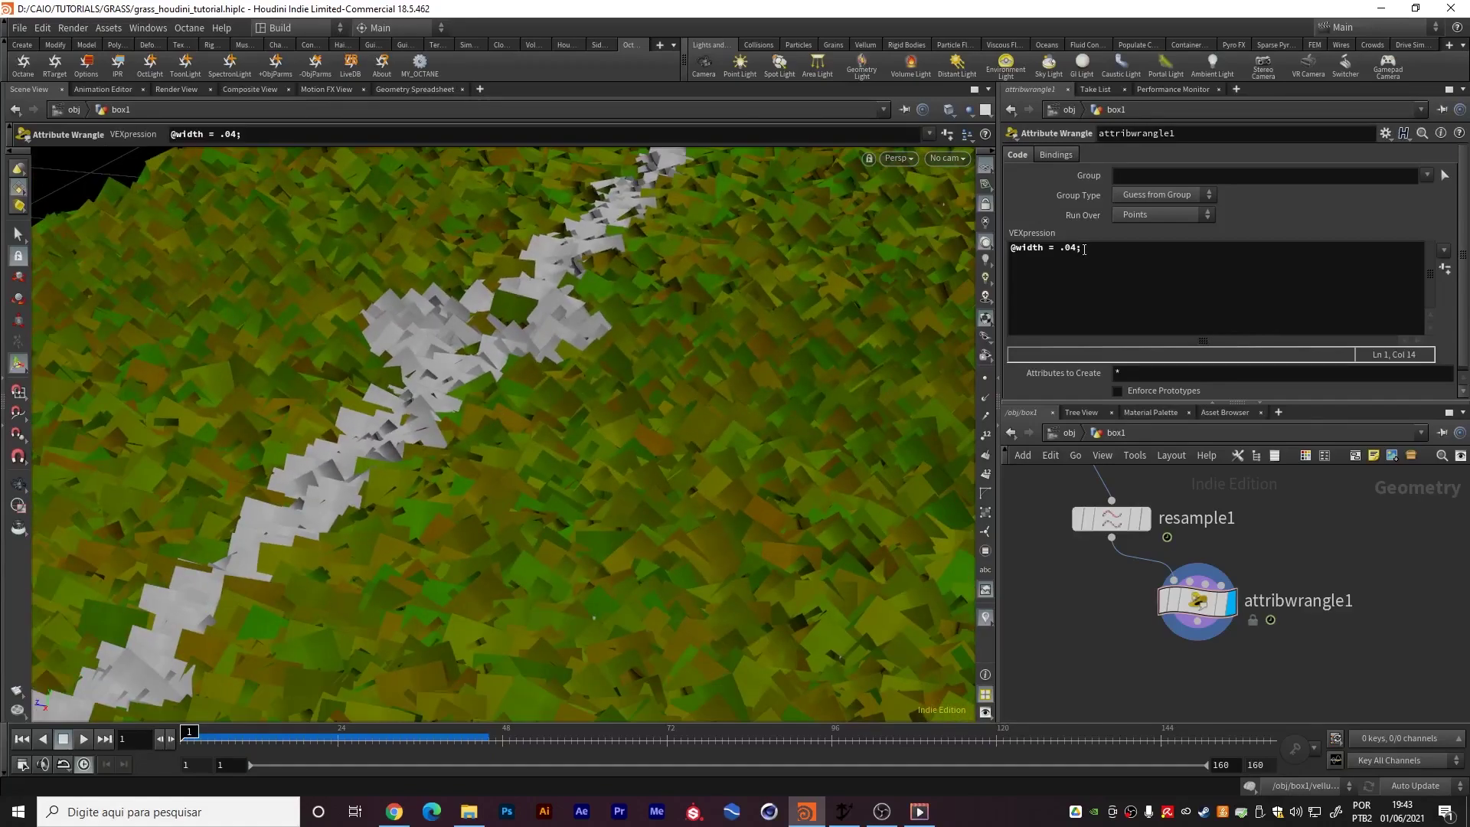
{"action": "left_click", "coordinate": [1070, 249]}
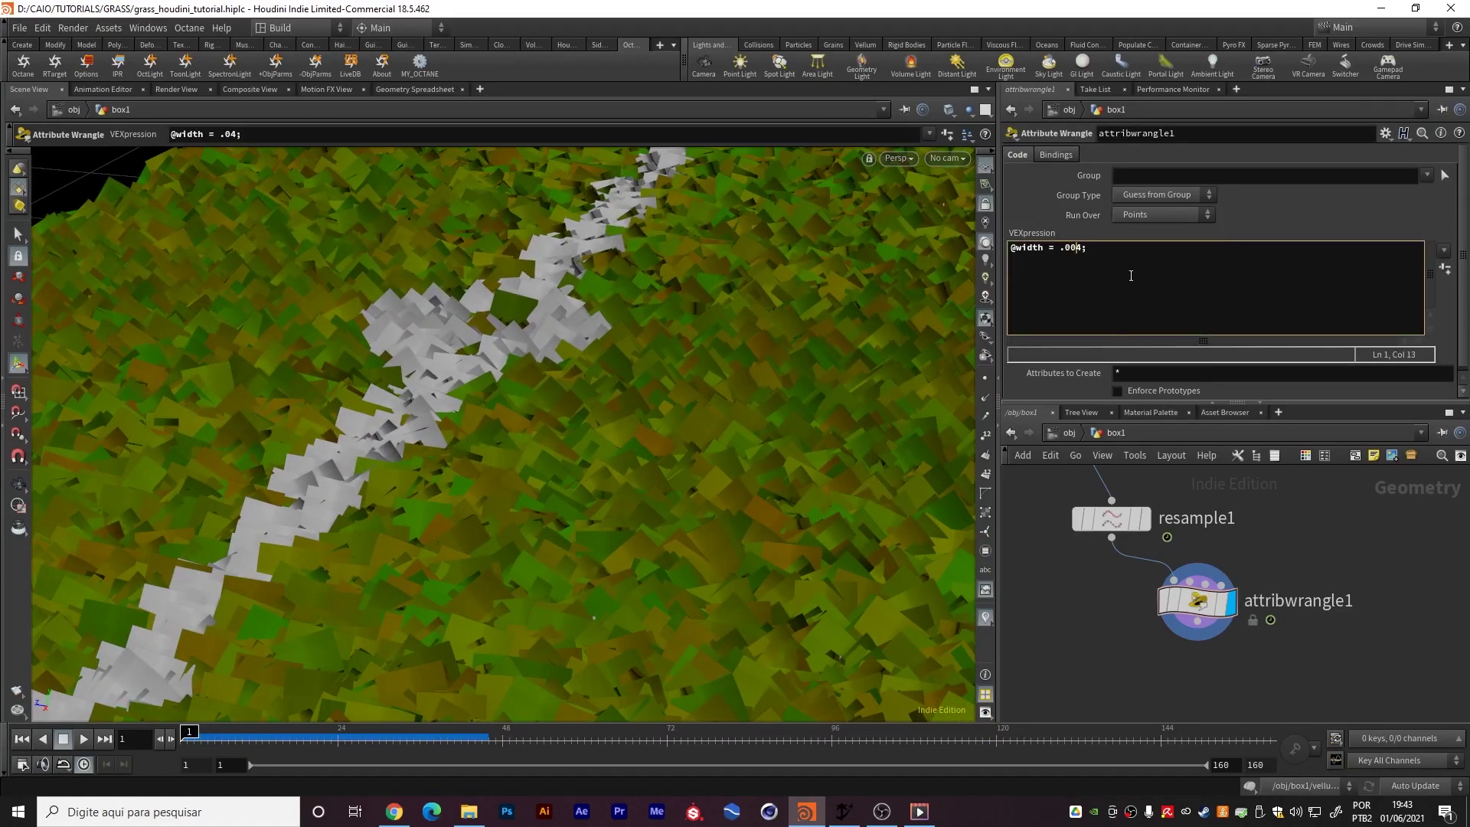
{"action": "left_click", "coordinate": [1280, 217]}
{"action": "left_click_drag", "start_coordinate": [642, 423], "coordinate": [634, 498], "text": "alt"}
{"action": "scroll", "coordinate": [584, 443], "scroll_direction": "up", "scroll_amount": 2}
{"action": "scroll", "coordinate": [626, 465], "scroll_direction": "up", "scroll_amount": 3}
{"action": "scroll", "coordinate": [626, 465], "scroll_direction": "up", "scroll_amount": 3}
{"action": "left_click_drag", "start_coordinate": [591, 614], "coordinate": [624, 477], "text": "alt"}
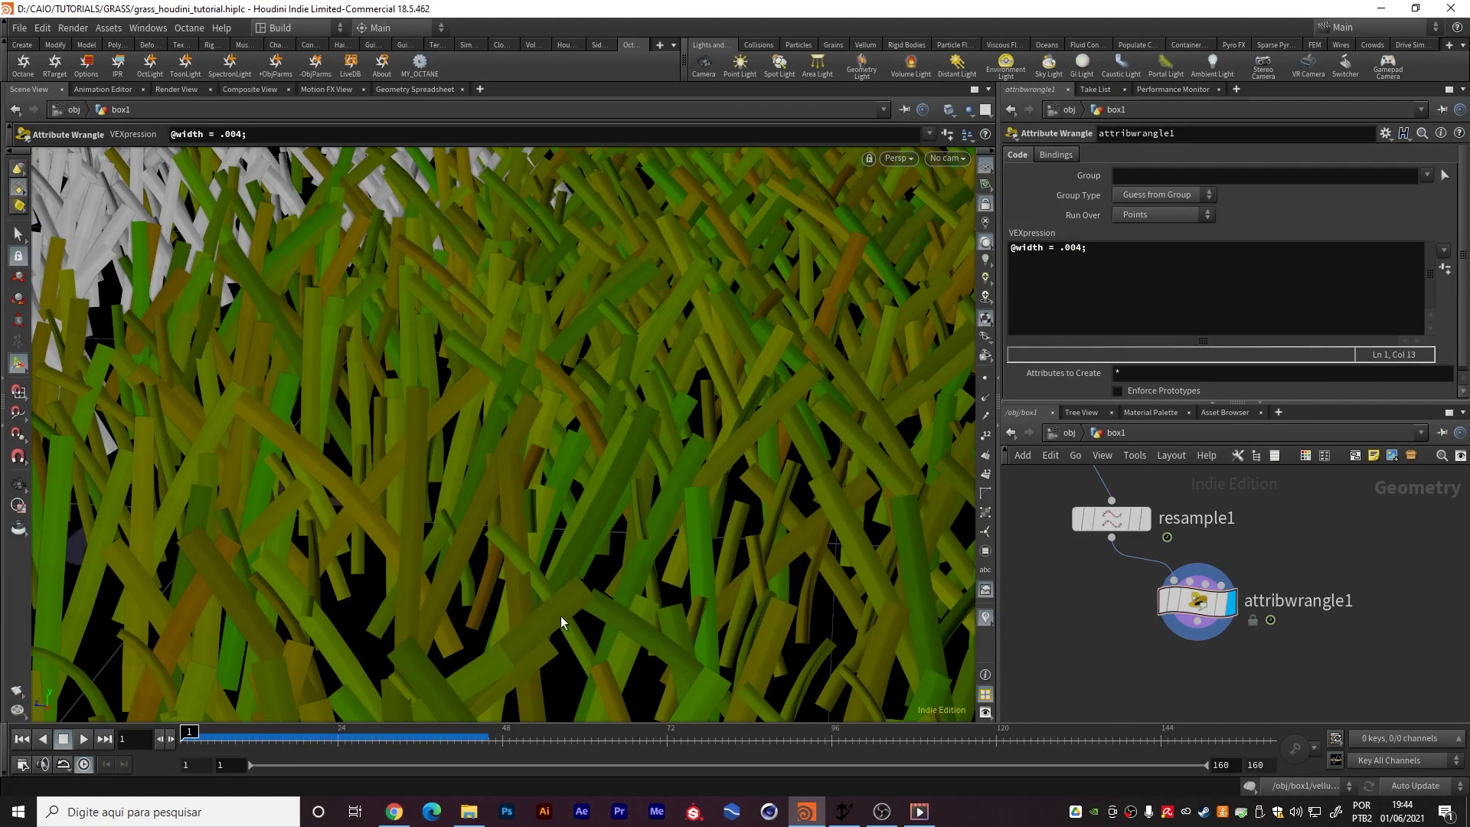
{"action": "left_click_drag", "start_coordinate": [544, 605], "coordinate": [610, 388], "text": "alt"}
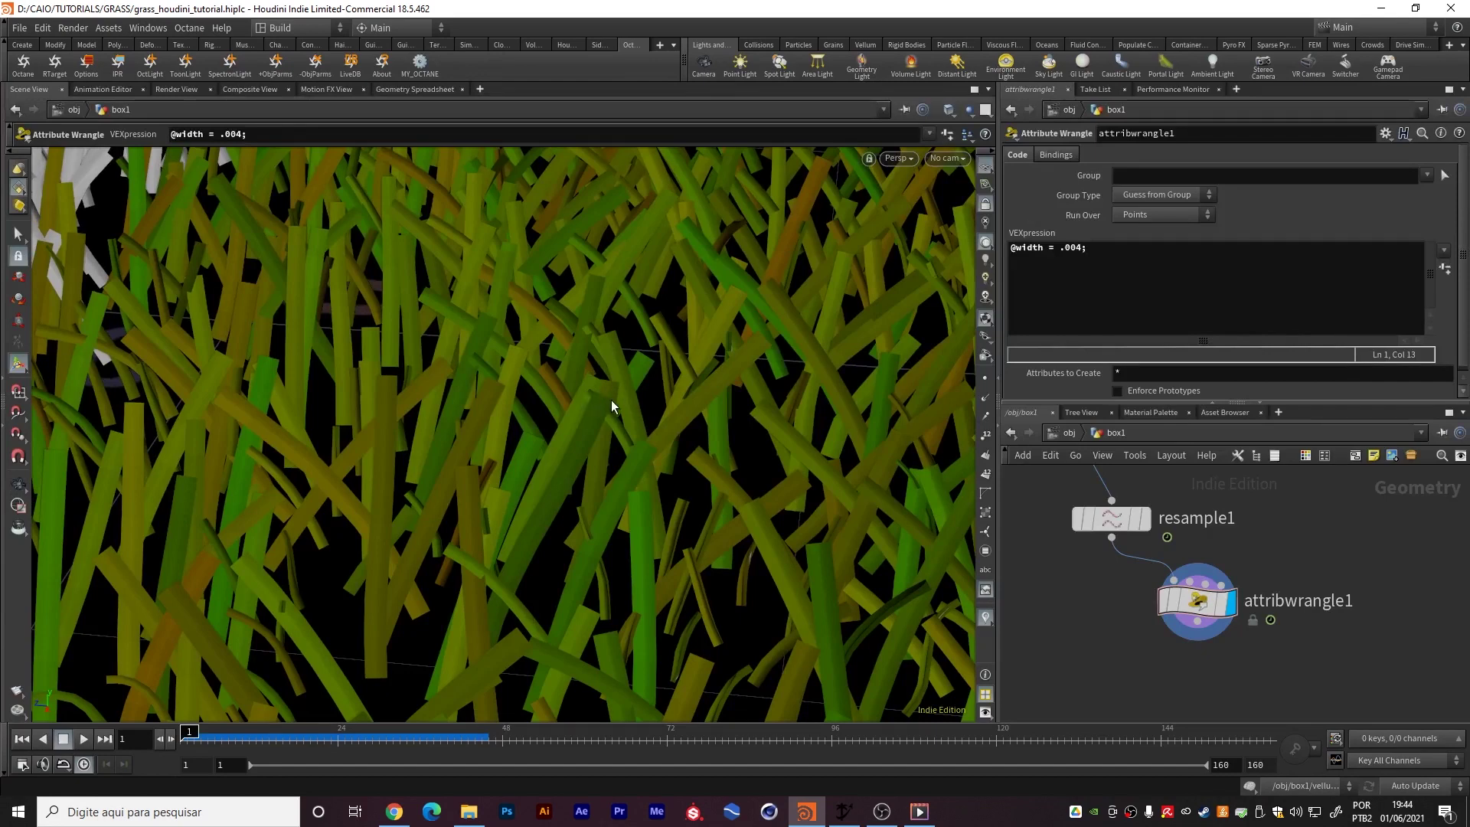
{"action": "left_click", "coordinate": [1115, 260]}
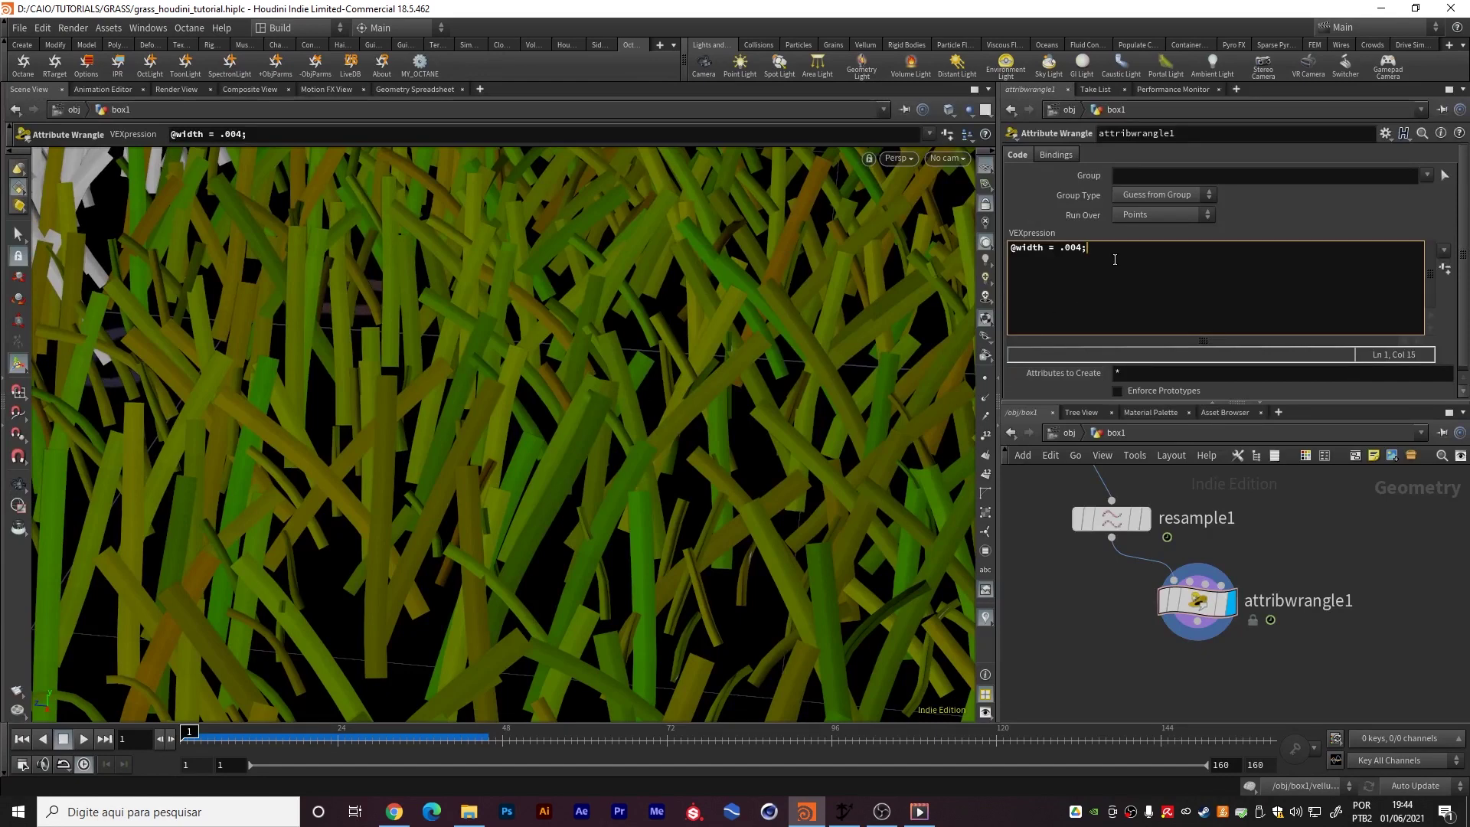
{"action": "type", "text": "* chra"}
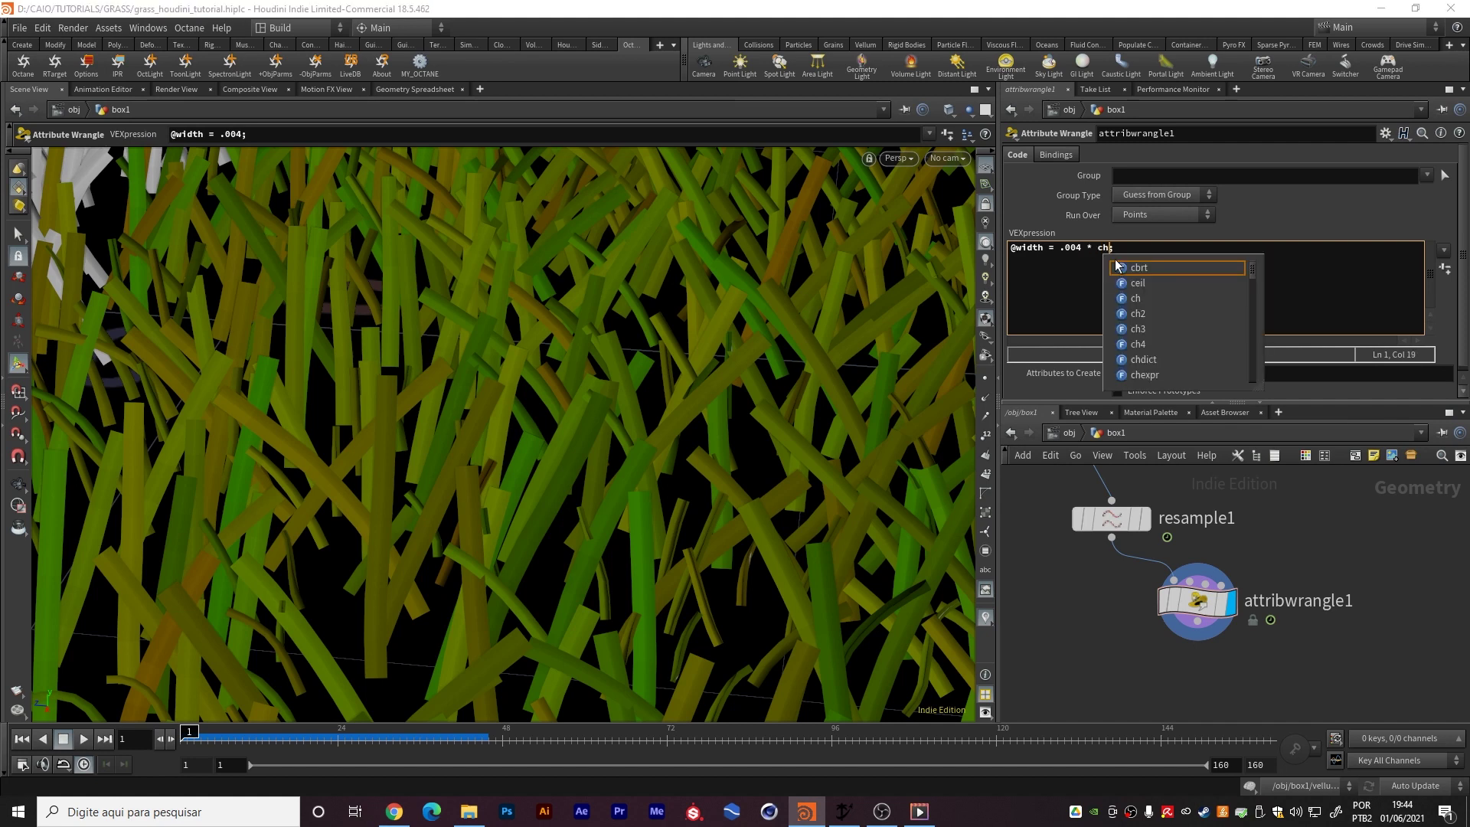
{"action": "type", "text": "mp"}
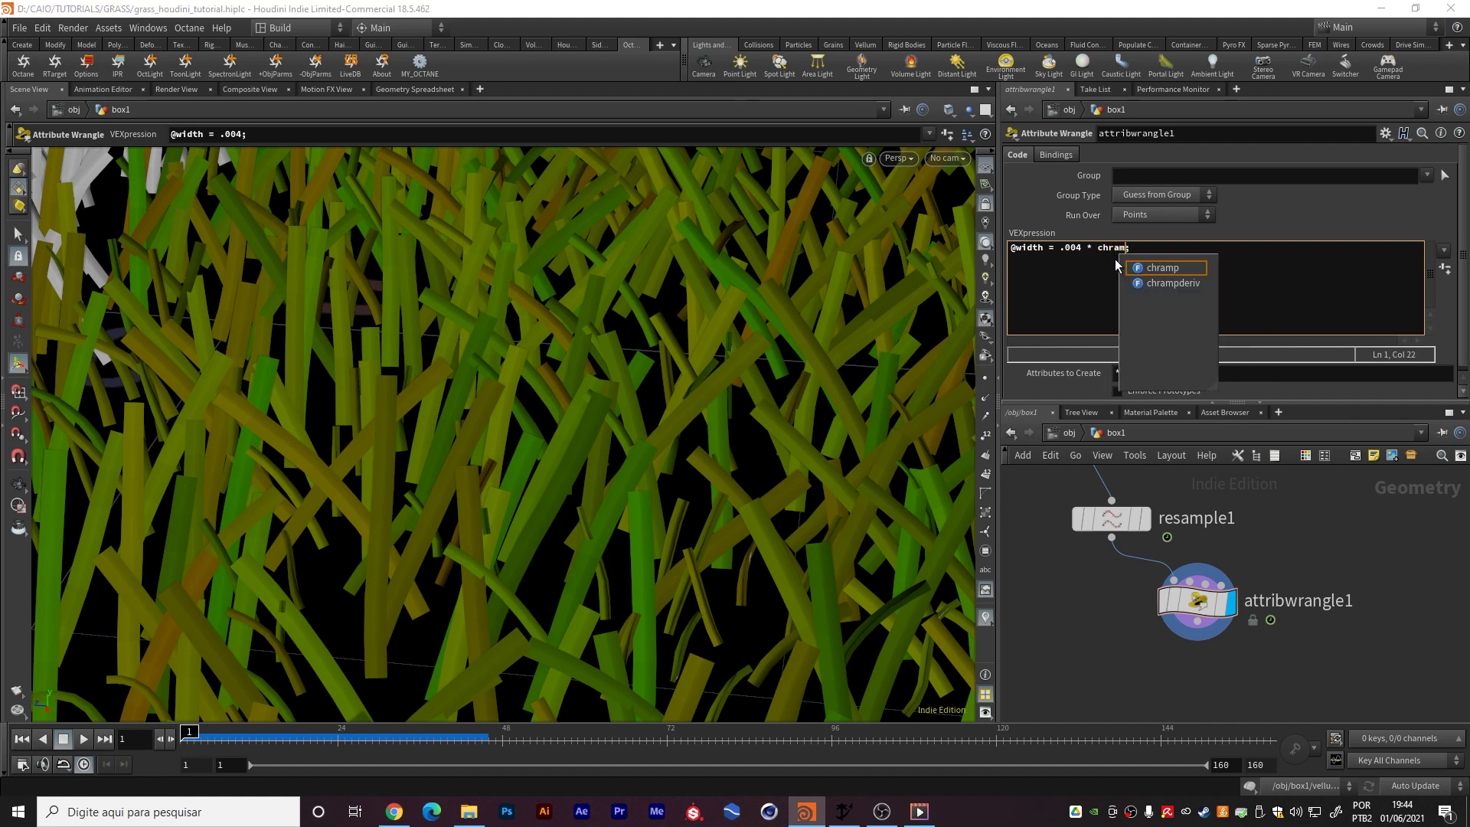
{"action": "type", "text": "("}
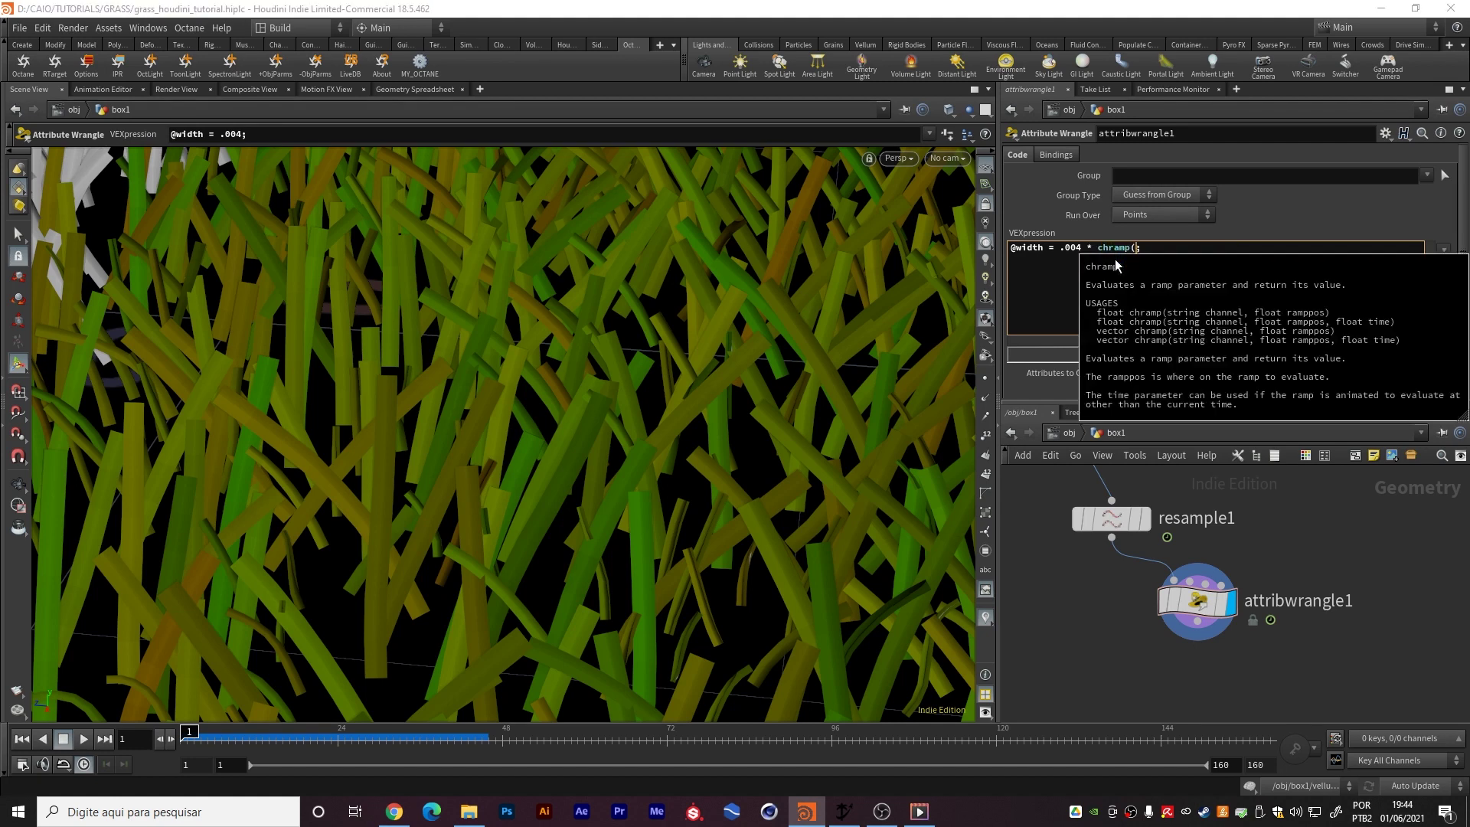
{"action": "type", "text": "'"}
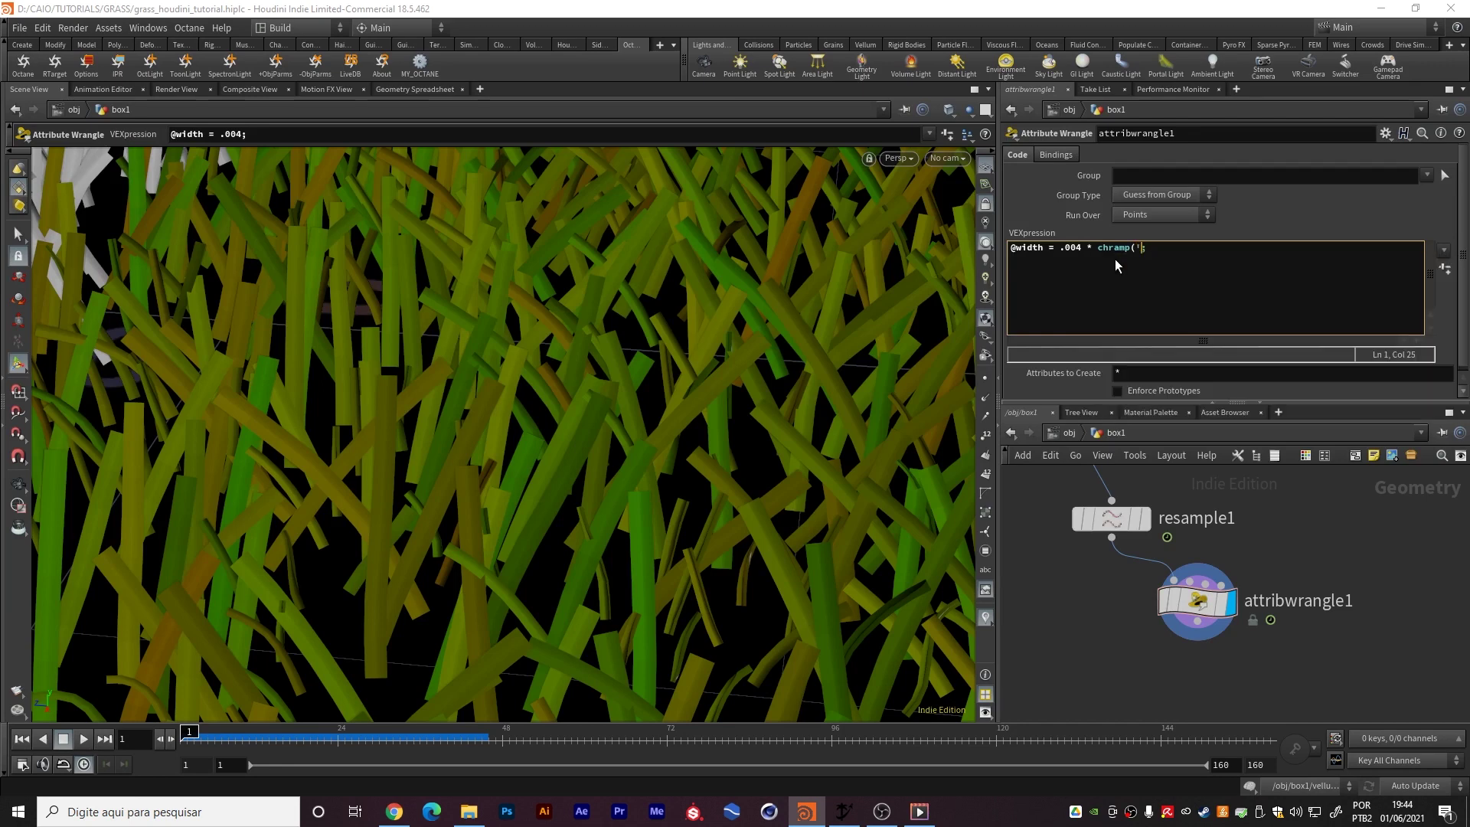
{"action": "type", "text": "widthramp',@w"}
{"action": "key", "text": "BackSpace"}
{"action": "type", "text": "curveu"}
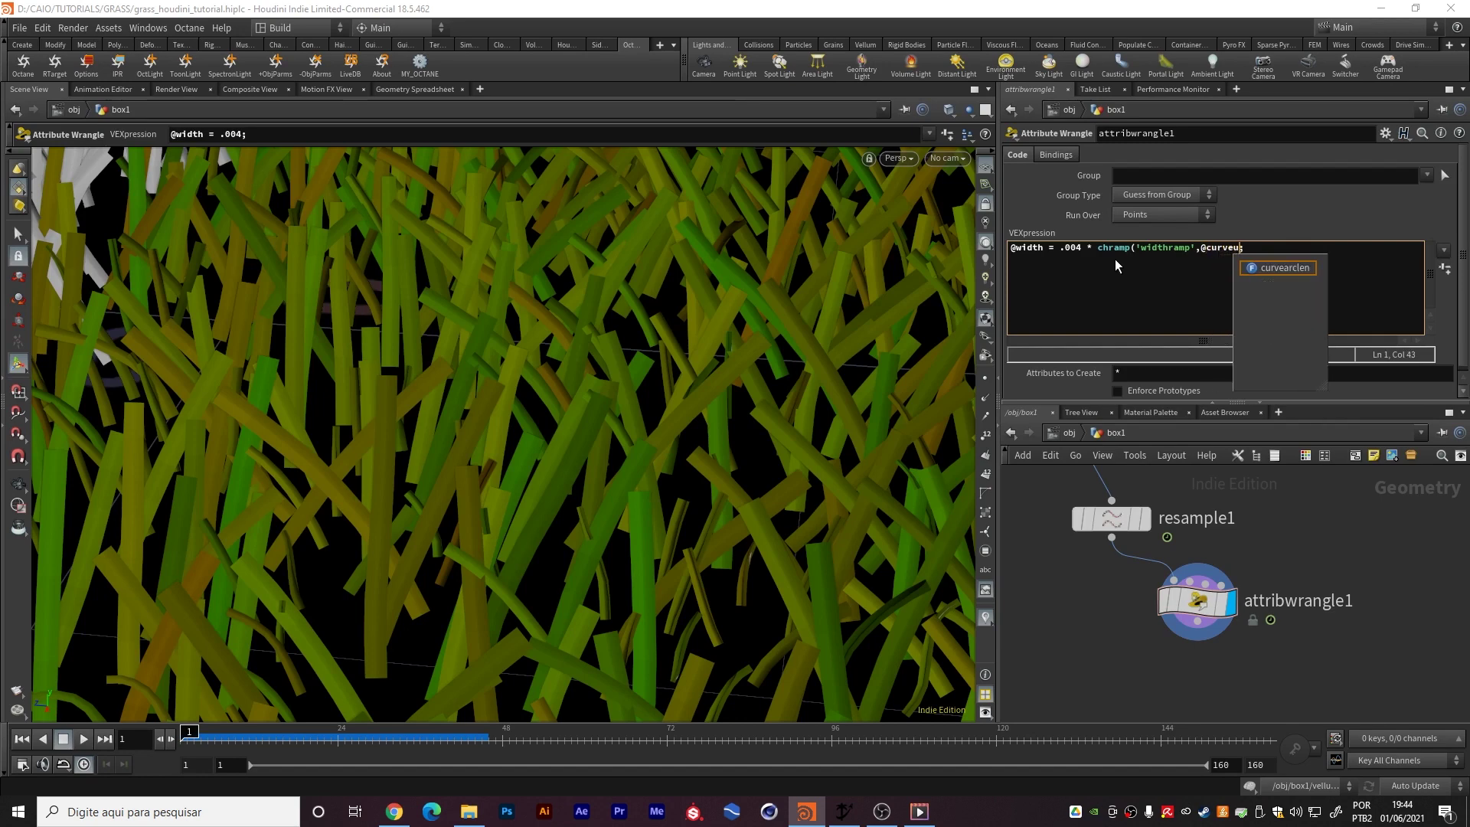
{"action": "type", "text": ")"}
Create the Widthramp parameter from the wrangle's code, show the ramp and examine the tapered blades
{"action": "middle_click_drag", "start_coordinate": [1230, 567], "coordinate": [1271, 599]}
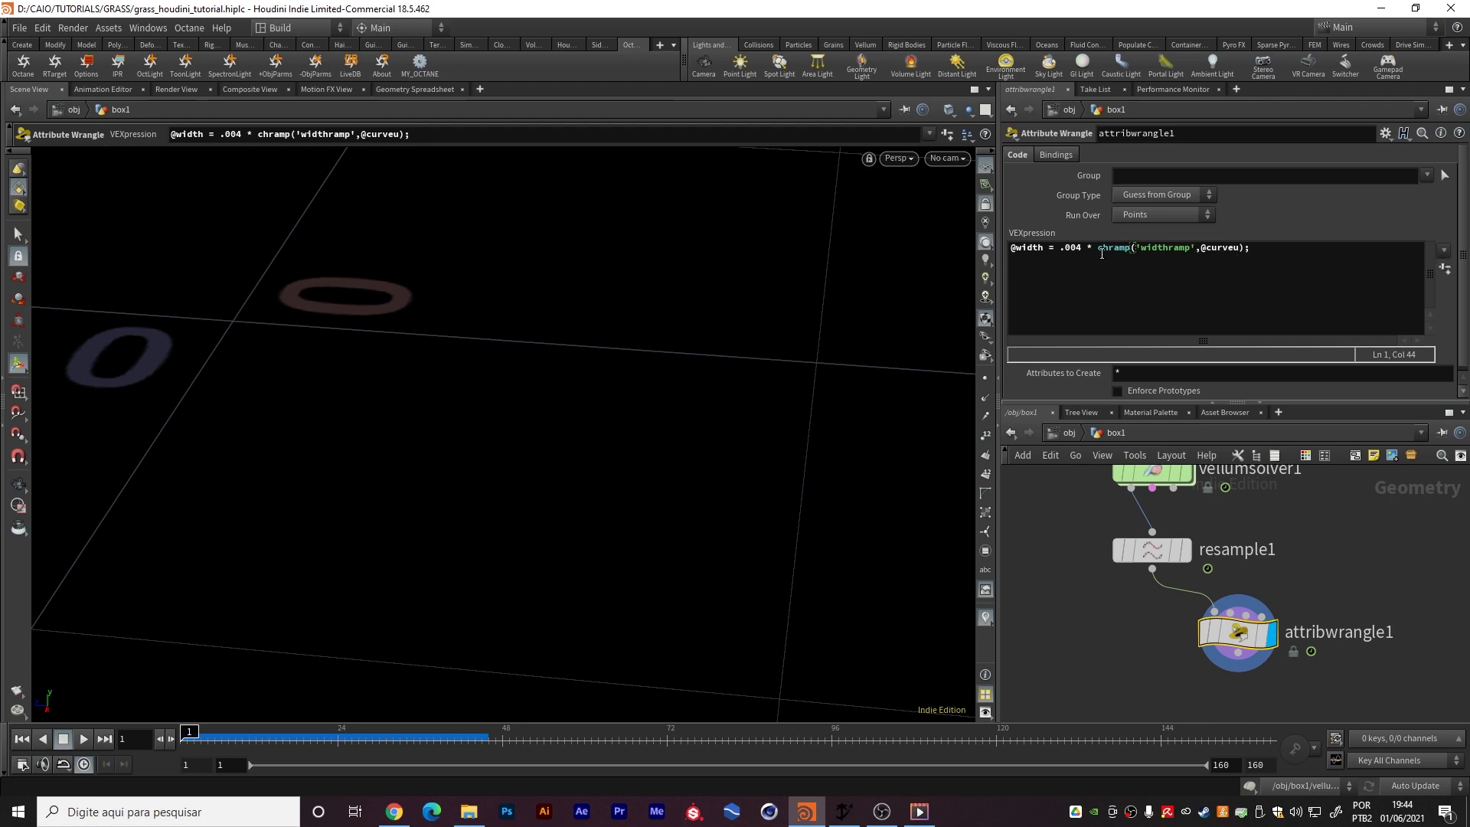
{"action": "left_click", "coordinate": [1445, 268]}
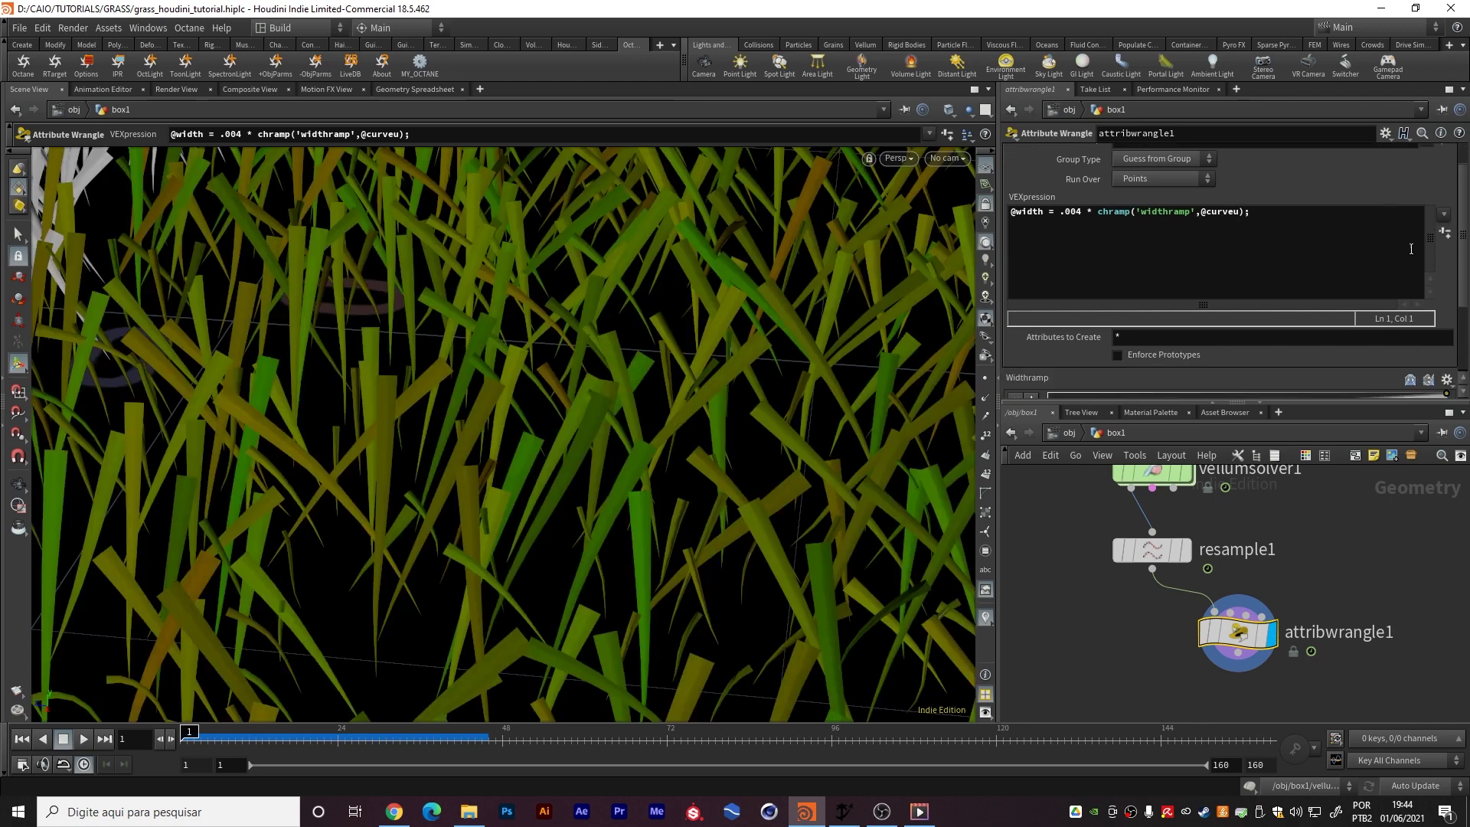
{"action": "scroll", "coordinate": [1457, 281], "scroll_direction": "down", "scroll_amount": 3}
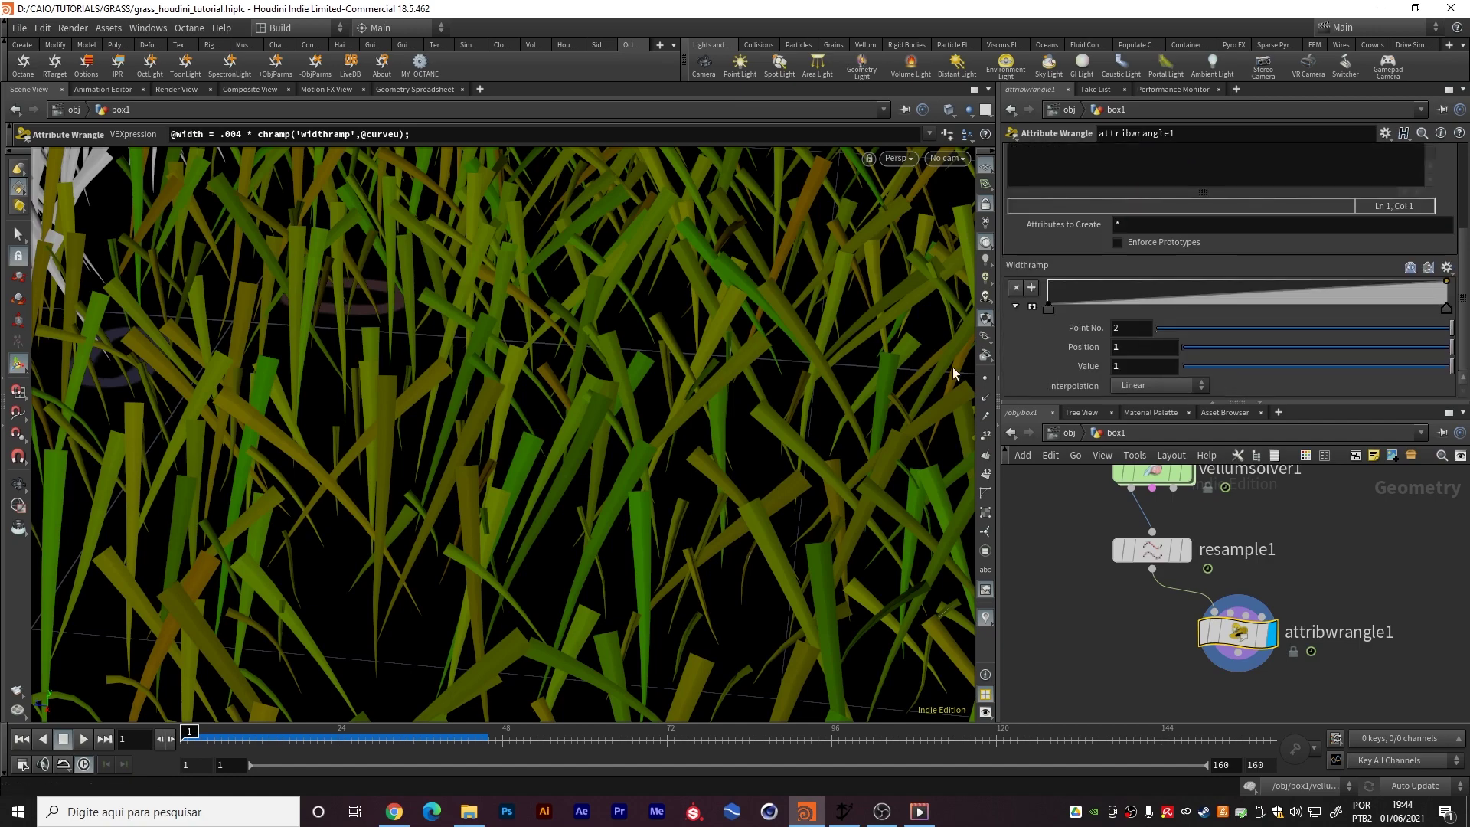
{"action": "left_click_drag", "start_coordinate": [616, 508], "coordinate": [513, 556], "text": "alt"}
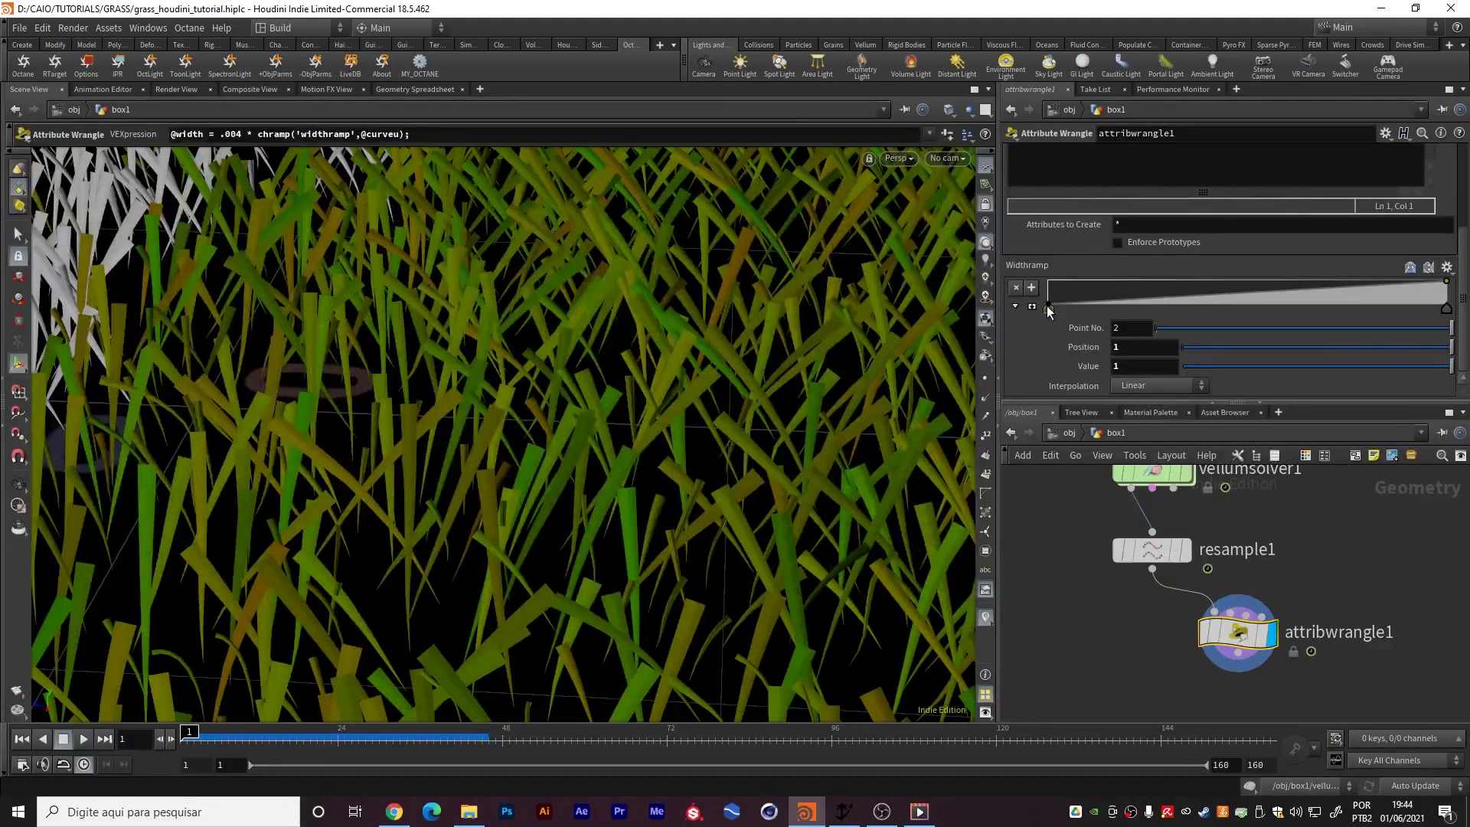
Reverse Widthramp by raising its first point near the maximum and lowering the last point to 0, then check the blades
{"action": "left_click_drag", "start_coordinate": [1049, 308], "coordinate": [1046, 283]}
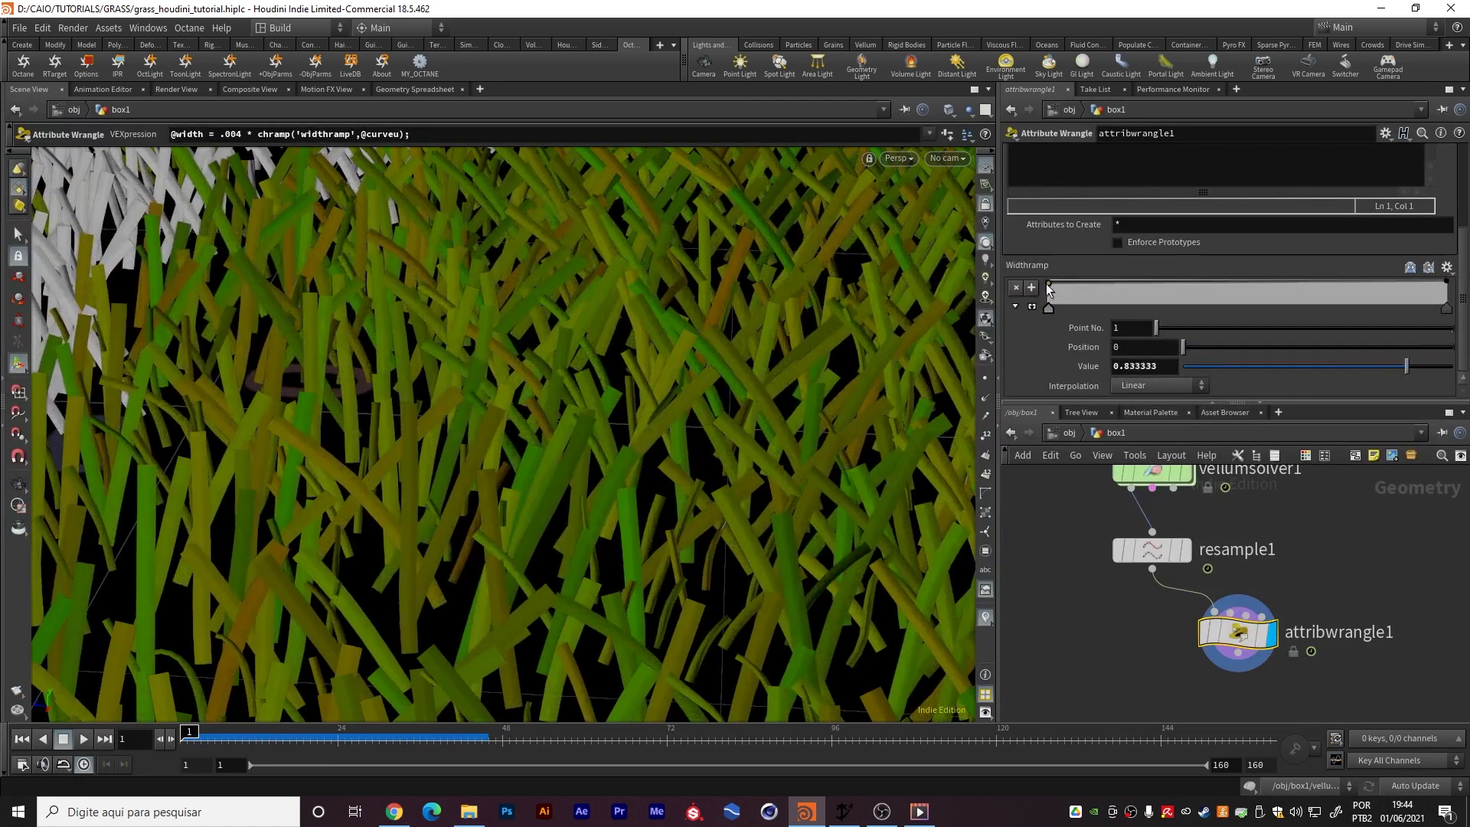
{"action": "left_click_drag", "start_coordinate": [1448, 285], "coordinate": [1449, 307]}
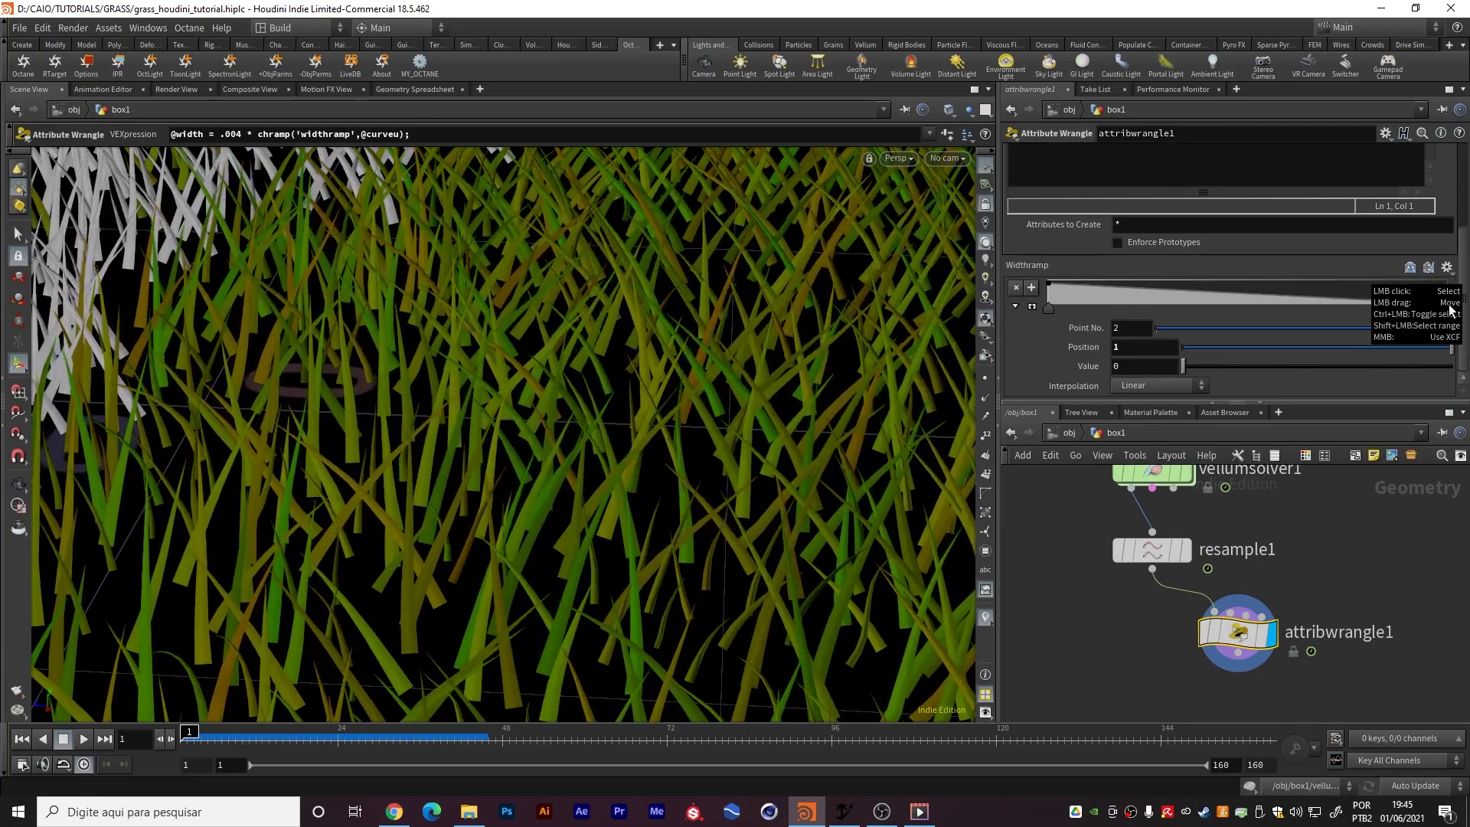
{"action": "scroll", "coordinate": [623, 385], "scroll_direction": "down", "scroll_amount": 5}
{"action": "left_click_drag", "start_coordinate": [617, 381], "coordinate": [848, 500], "text": "alt"}
{"action": "scroll", "coordinate": [586, 371], "scroll_direction": "up", "scroll_amount": 5}
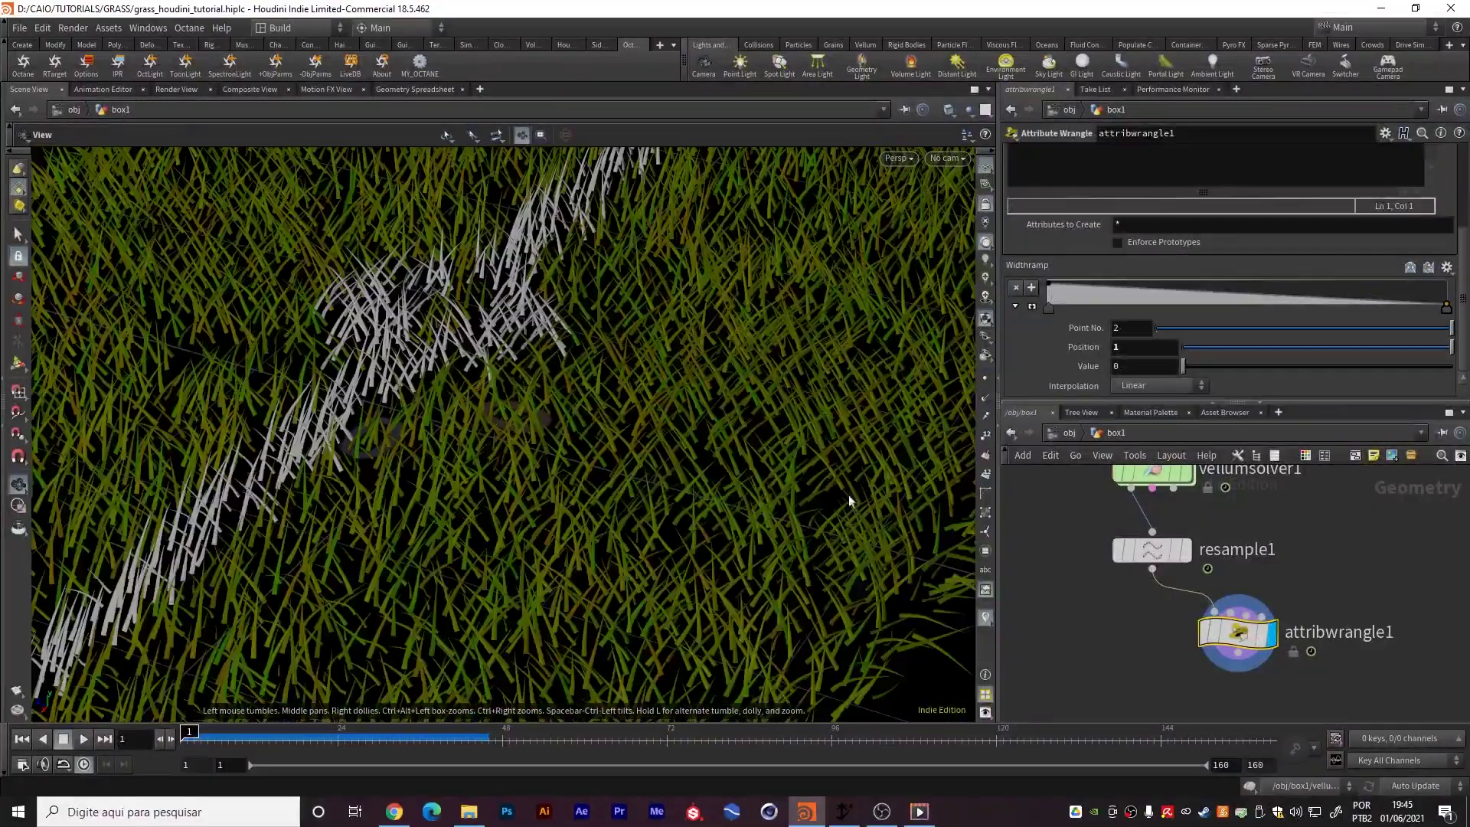
Set the Density of the hairgen1 node to 15000
{"action": "middle_click_drag", "start_coordinate": [1286, 511], "coordinate": [1299, 680]}
{"action": "middle_click_drag", "start_coordinate": [1279, 500], "coordinate": [1326, 646]}
{"action": "scroll", "coordinate": [1288, 582], "scroll_direction": "down", "scroll_amount": 1}
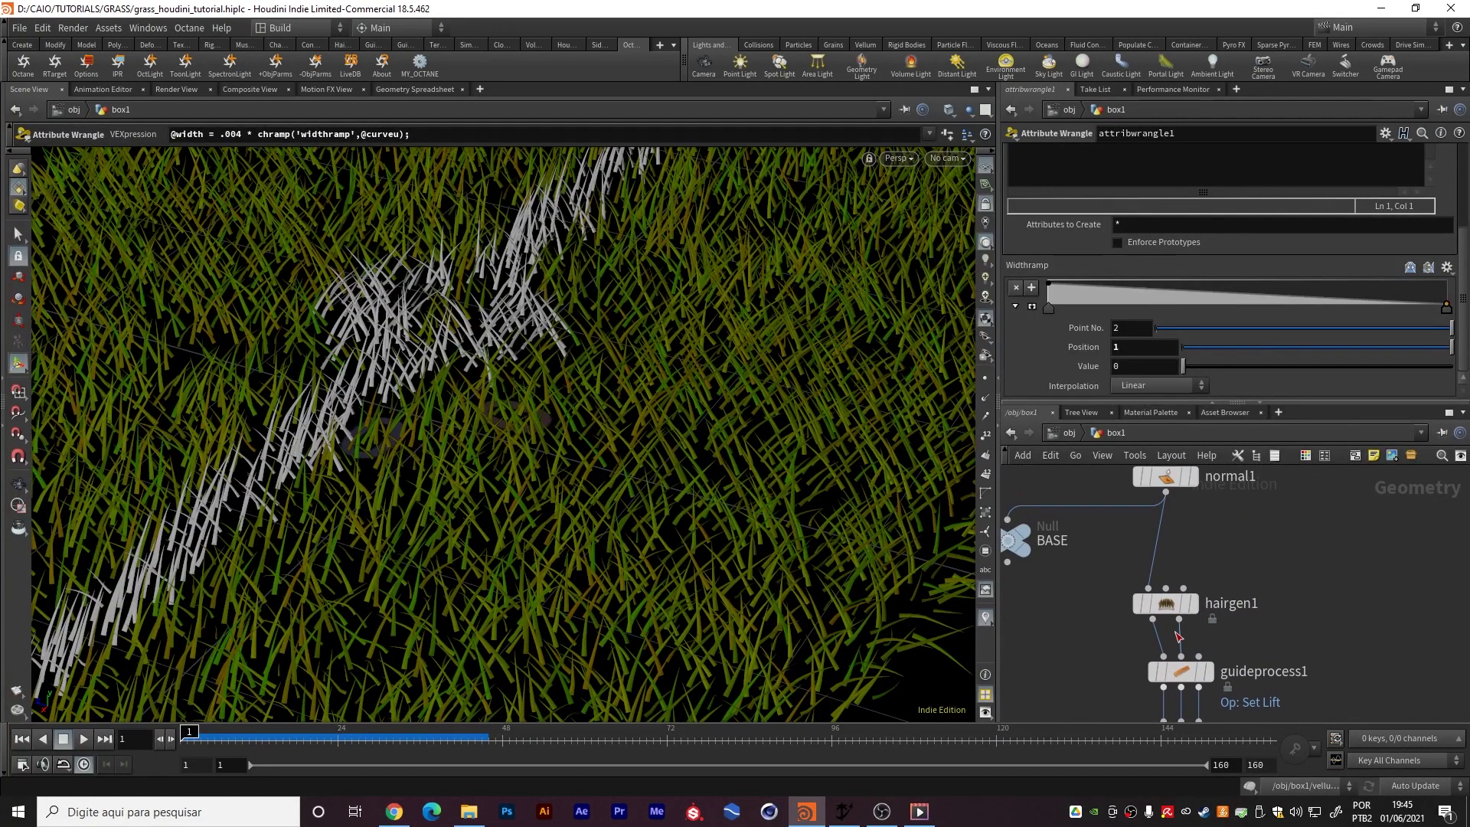
{"action": "left_click", "coordinate": [1181, 607]}
{"action": "double_click", "coordinate": [1158, 250]}
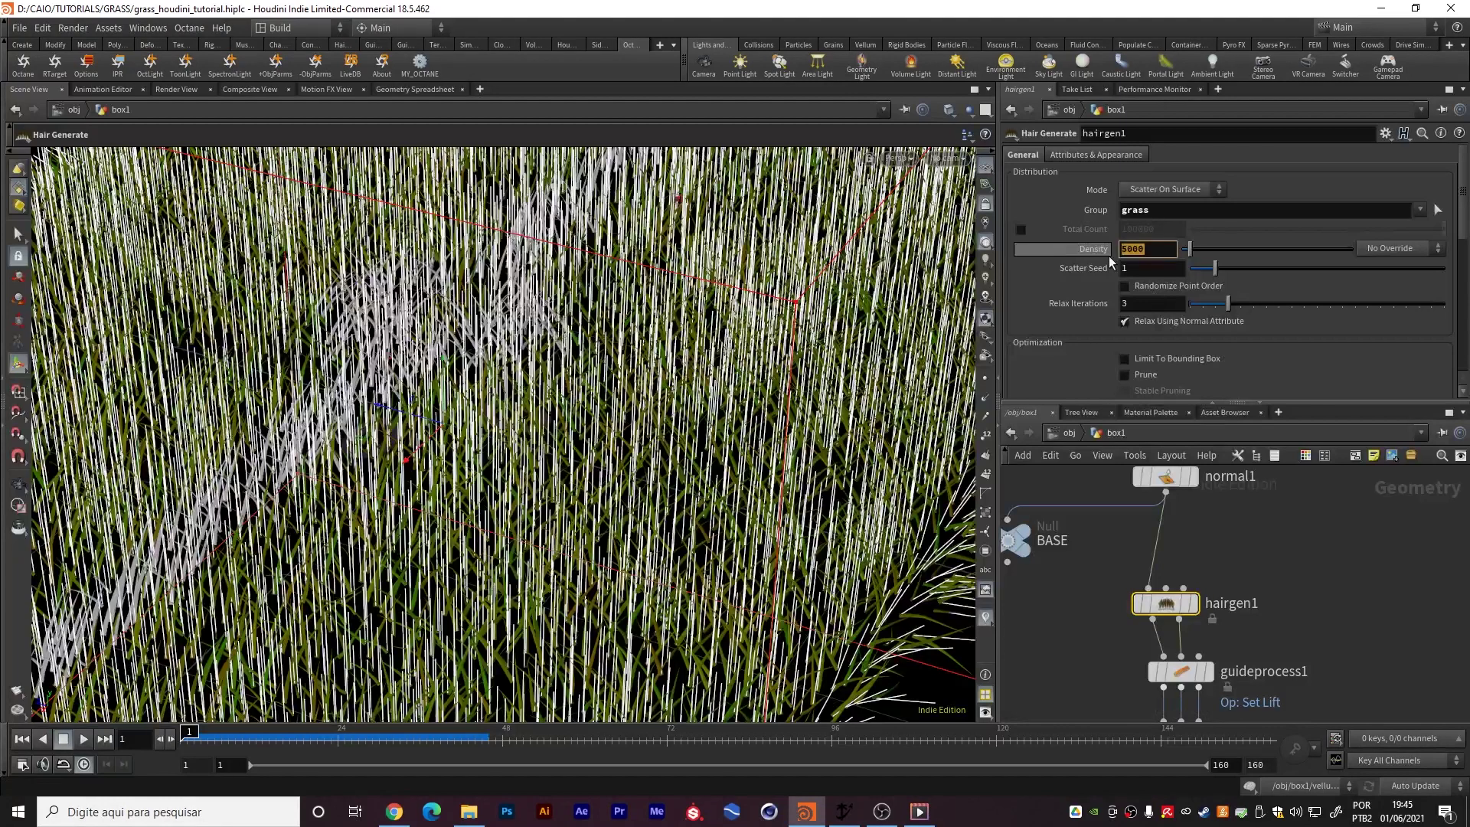
{"action": "type", "text": "1500"}
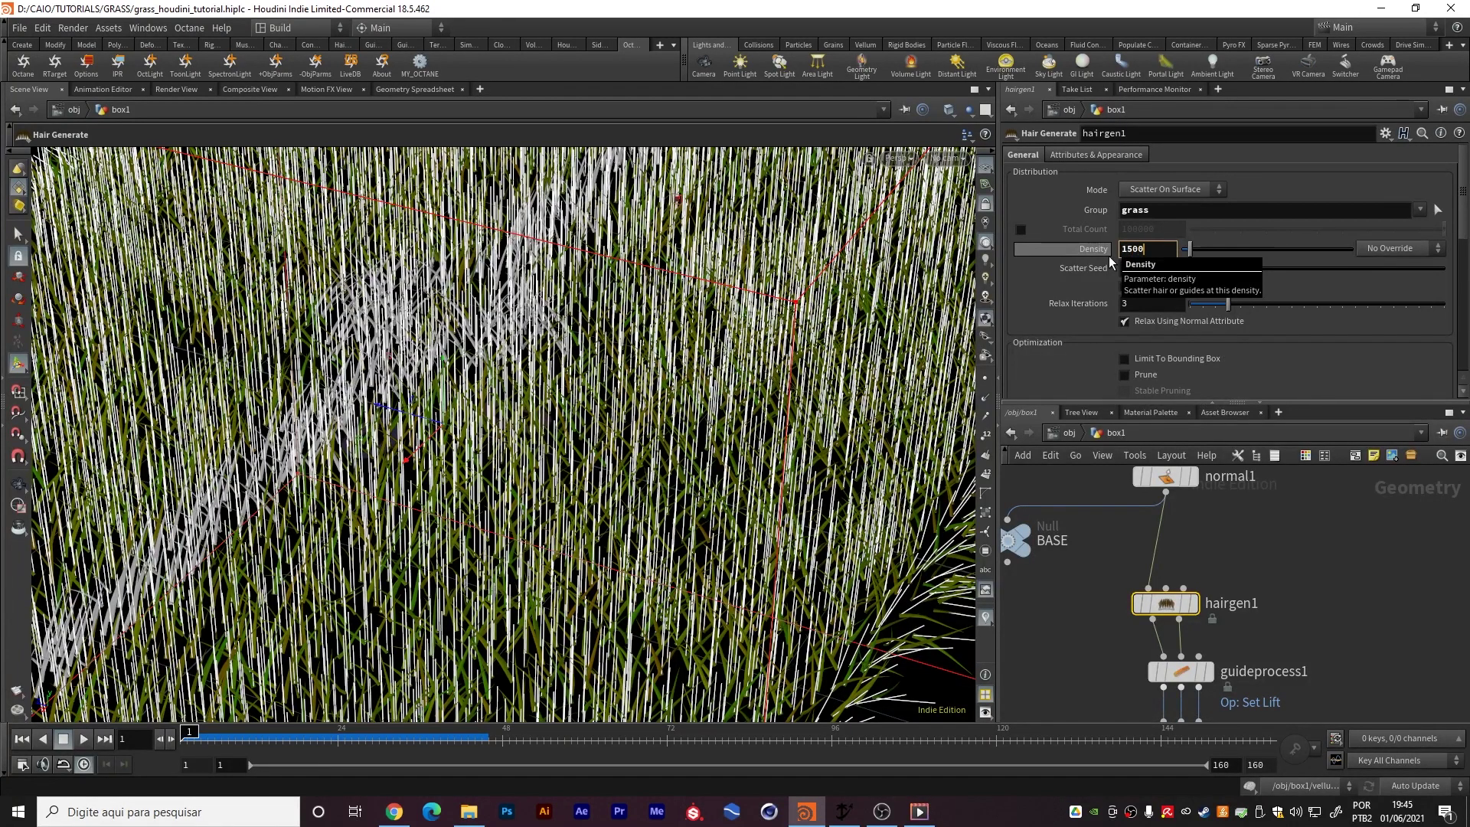
{"action": "type", "text": "0"}
{"action": "key", "text": "Return"}
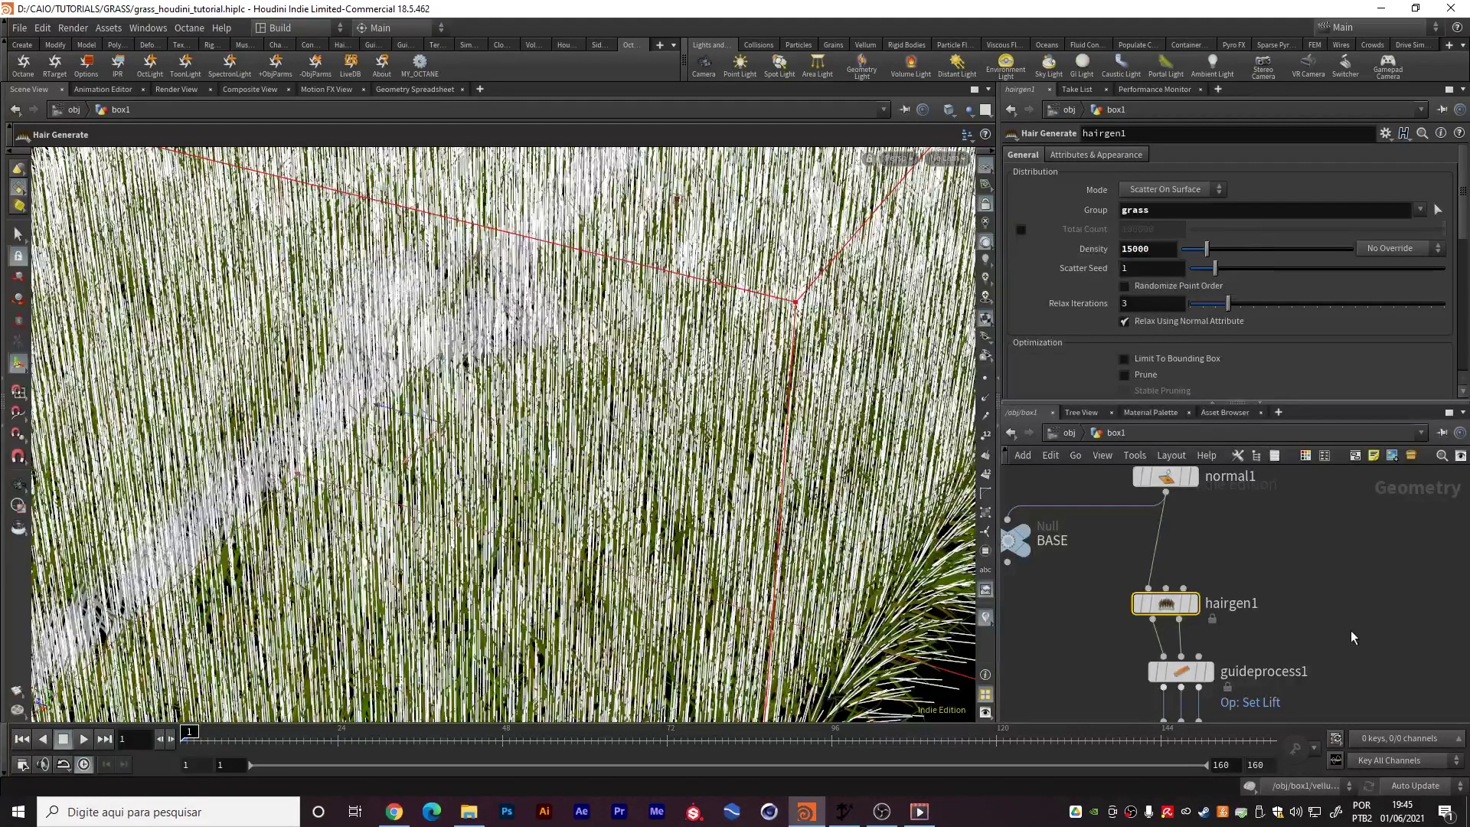
Return to the attribwrangle1 node at the end of the network and view the denser tapered grass
{"action": "middle_click_drag", "start_coordinate": [1365, 679], "coordinate": [1302, 482]}
{"action": "scroll", "coordinate": [1346, 632], "scroll_direction": "down", "scroll_amount": 4}
{"action": "middle_click_drag", "start_coordinate": [1365, 711], "coordinate": [1314, 541]}
{"action": "middle_click_drag", "start_coordinate": [1378, 680], "coordinate": [1336, 513]}
{"action": "middle_click_drag", "start_coordinate": [1346, 612], "coordinate": [1345, 588]}
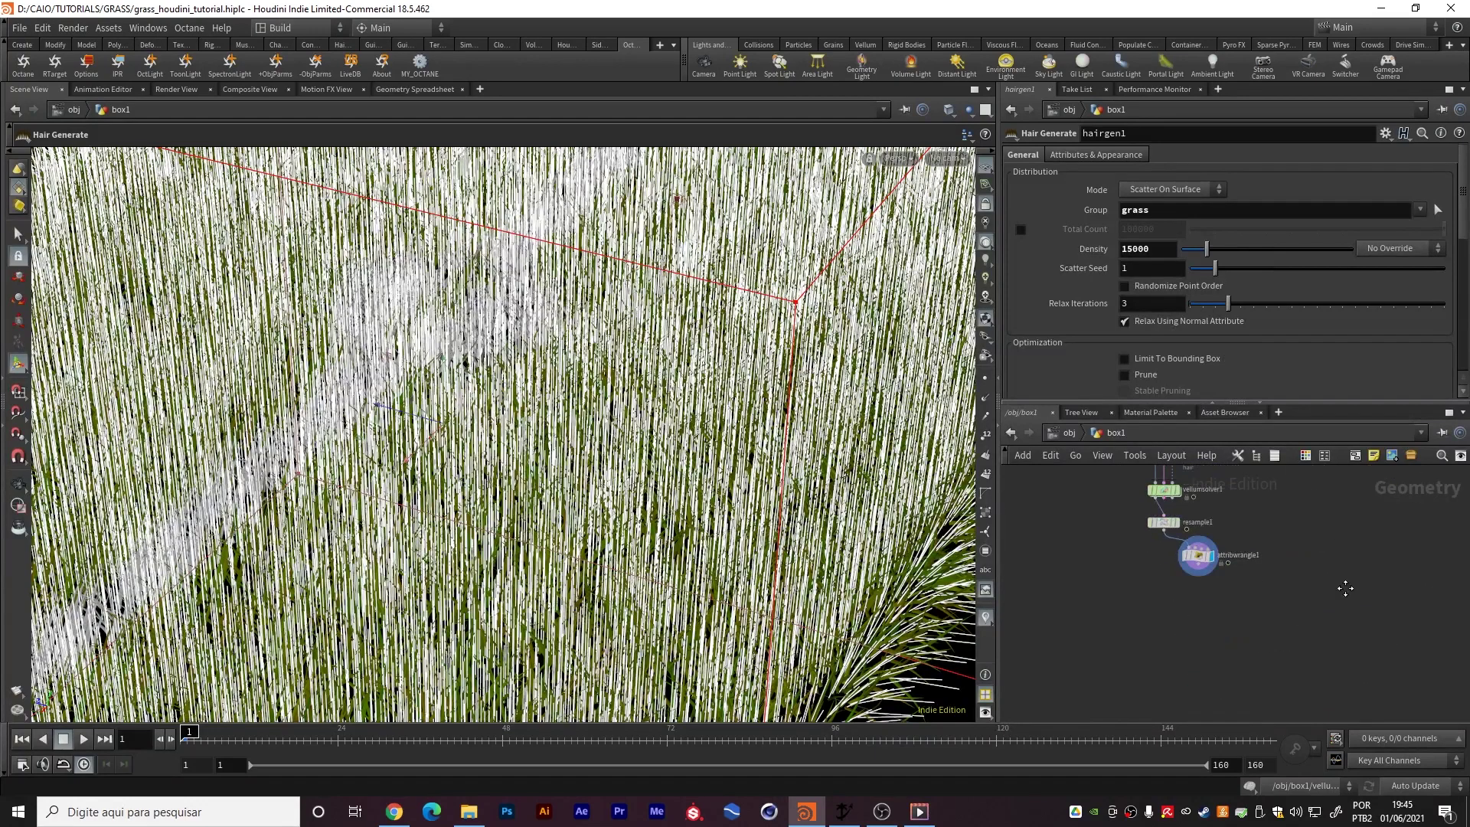
{"action": "scroll", "coordinate": [1228, 556], "scroll_direction": "up", "scroll_amount": 3}
{"action": "left_click", "coordinate": [1228, 556]}
{"action": "key", "text": "Escape"}
{"action": "mouse_move", "coordinate": [535, 407]}
{"action": "left_mouse_down"}
{"action": "mouse_move", "coordinate": [722, 426]}
{"action": "mouse_move", "coordinate": [613, 486]}
{"action": "mouse_move", "coordinate": [584, 368]}
{"action": "mouse_move", "coordinate": [541, 388]}
{"action": "left_mouse_up"}
{"action": "key", "text": "Return"}
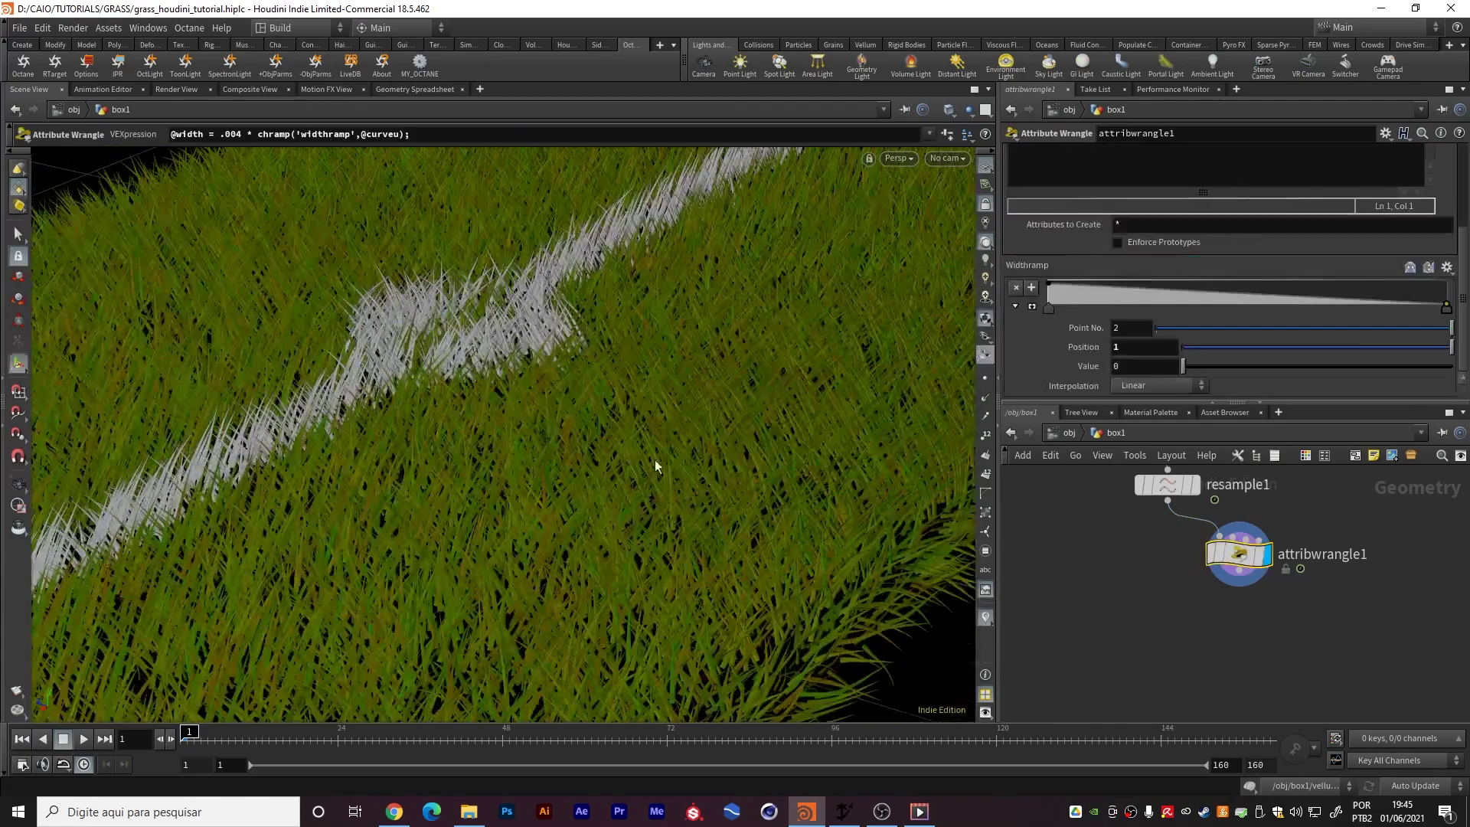
Examine the grass blades and white markings up close and from farther away
{"action": "key", "text": "Escape"}
{"action": "scroll", "coordinate": [654, 465], "scroll_direction": "up", "scroll_amount": 10}
{"action": "left_click_drag", "start_coordinate": [653, 436], "coordinate": [558, 449]}
{"action": "scroll", "coordinate": [561, 436], "scroll_direction": "down", "scroll_amount": 5}
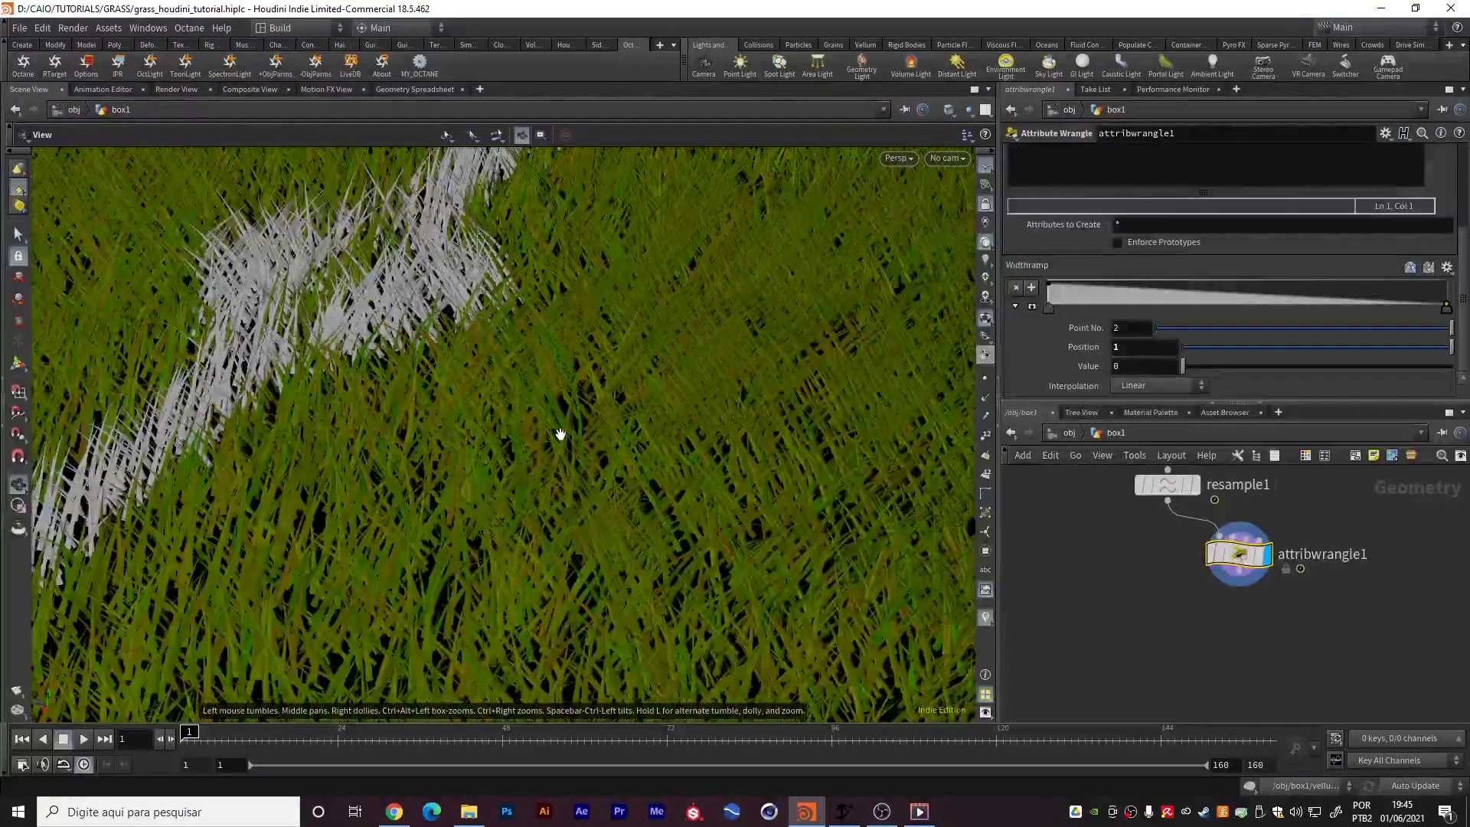
{"action": "scroll", "coordinate": [553, 430], "scroll_direction": "down", "scroll_amount": 8}
{"action": "left_click_drag", "start_coordinate": [502, 437], "coordinate": [476, 397]}
{"action": "scroll", "coordinate": [476, 398], "scroll_direction": "up", "scroll_amount": 6}
{"action": "scroll", "coordinate": [560, 390], "scroll_direction": "down", "scroll_amount": 5}
{"action": "key", "text": "Escape"}
Add a Test Geometry: Rubber Toy node beside box1 at the start of the network
{"action": "scroll", "coordinate": [1311, 557], "scroll_direction": "down", "scroll_amount": 5}
{"action": "middle_click_drag", "start_coordinate": [1311, 552], "coordinate": [1282, 701]}
{"action": "middle_click_drag", "start_coordinate": [1271, 527], "coordinate": [1286, 662]}
{"action": "scroll", "coordinate": [1245, 608], "scroll_direction": "up", "scroll_amount": 5}
{"action": "middle_click_drag", "start_coordinate": [1244, 610], "coordinate": [1307, 671]}
{"action": "middle_click_drag", "start_coordinate": [1392, 516], "coordinate": [1311, 551]}
{"action": "key", "text": "Tab"}
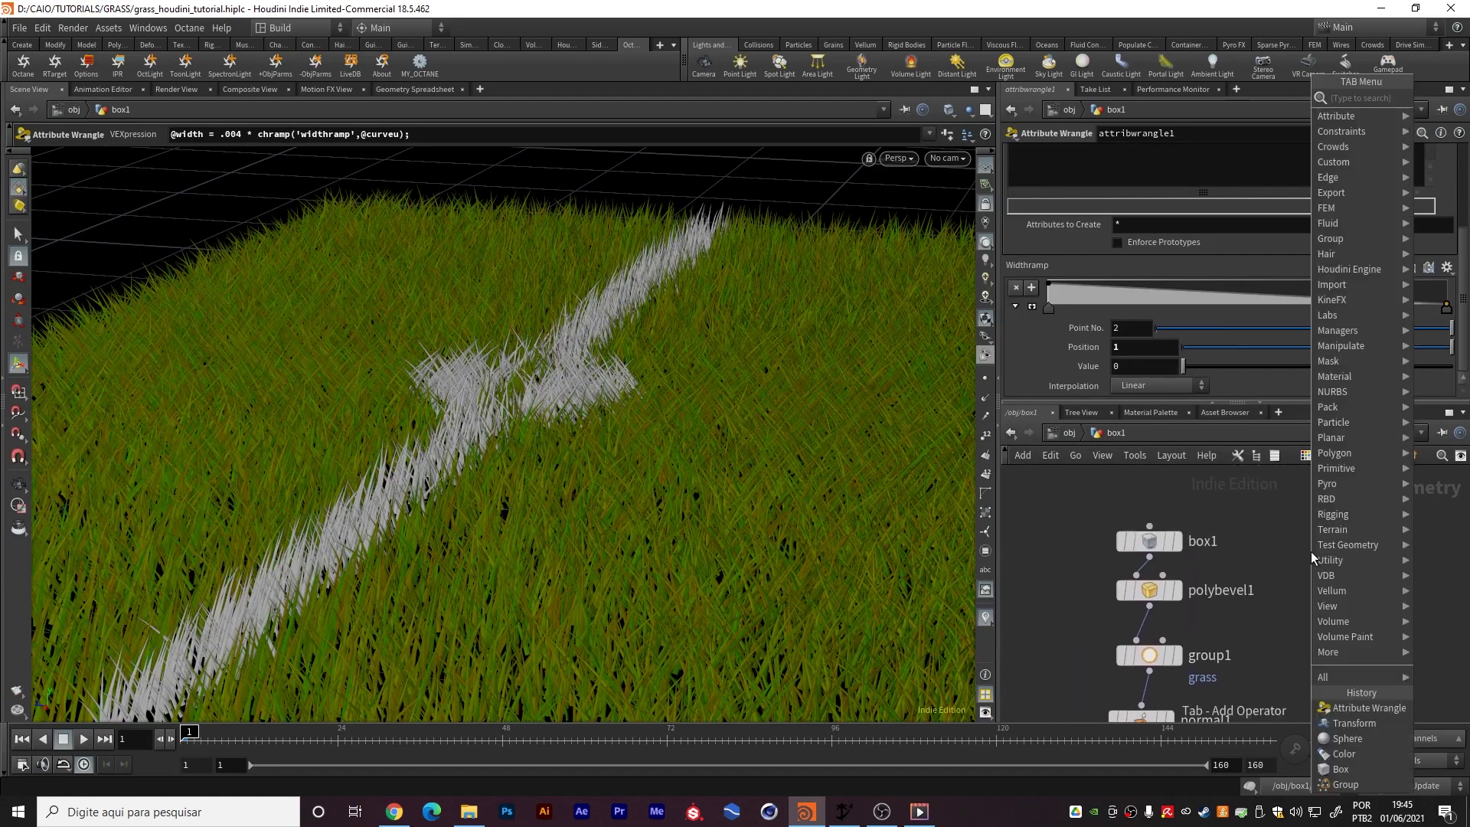
{"action": "type", "text": "test"}
{"action": "key", "text": "Down"}
{"action": "key", "text": "Down"}
{"action": "key", "text": "Return"}
{"action": "left_click", "coordinate": [1311, 551]}
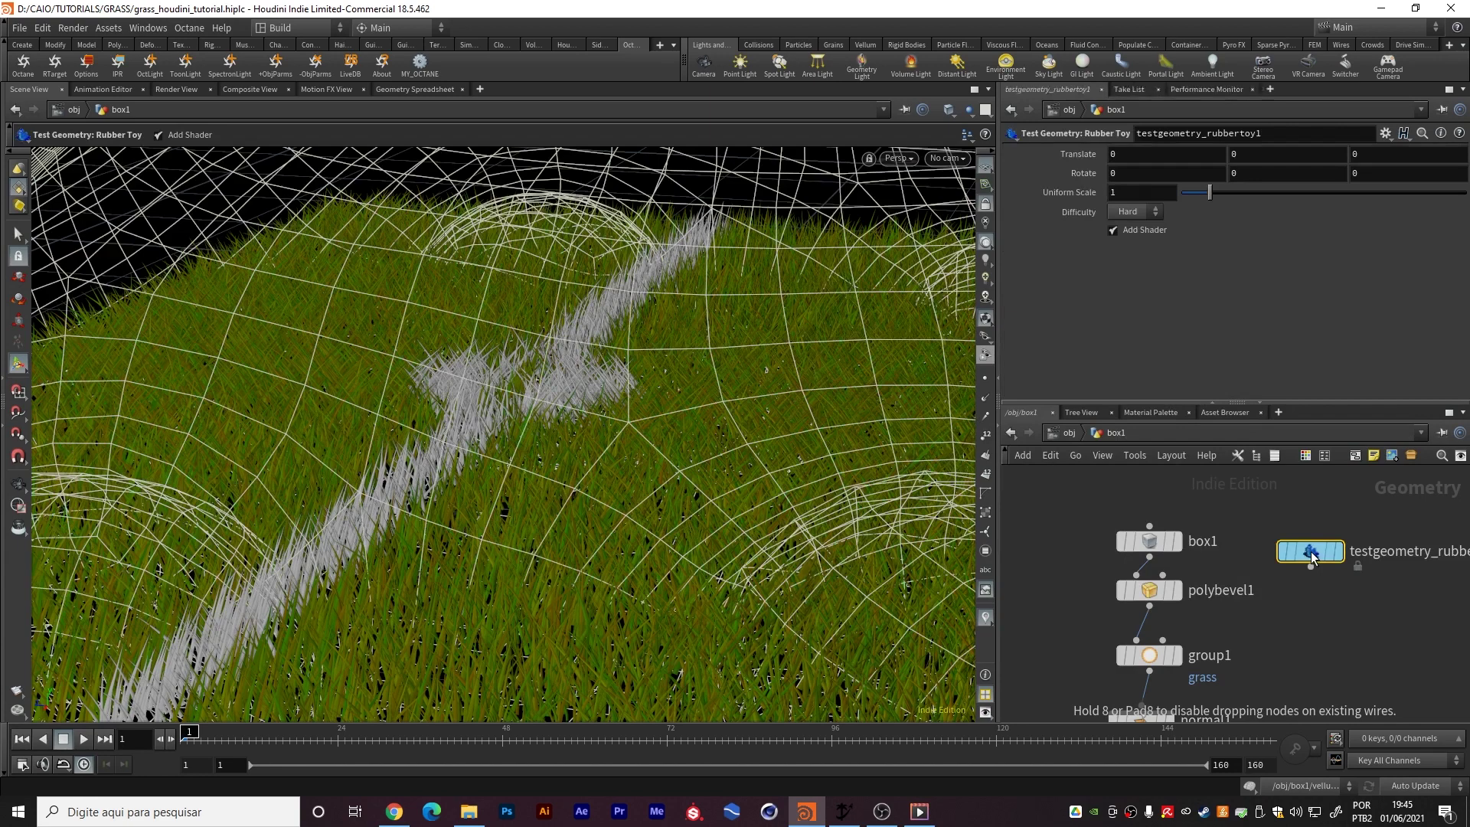
{"action": "left_click", "coordinate": [1311, 568]}
{"action": "middle_click_drag", "start_coordinate": [1292, 603], "coordinate": [1341, 562]}
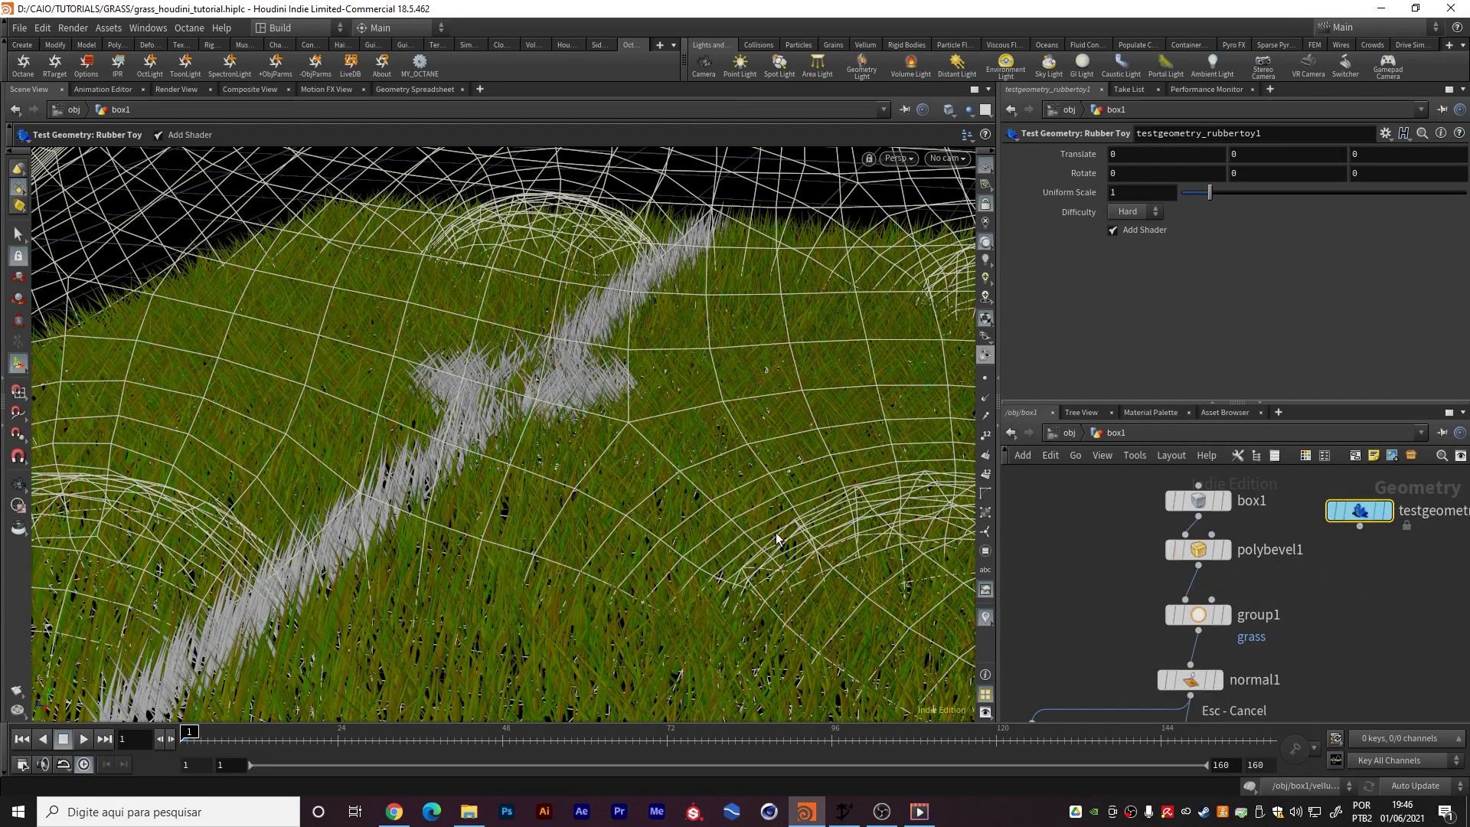
Set the rubber toy's Uniform Scale to .7
{"action": "scroll", "coordinate": [617, 440], "scroll_direction": "down", "scroll_amount": 8, "text": "alt"}
{"action": "left_click_drag", "start_coordinate": [632, 406], "coordinate": [584, 485]}
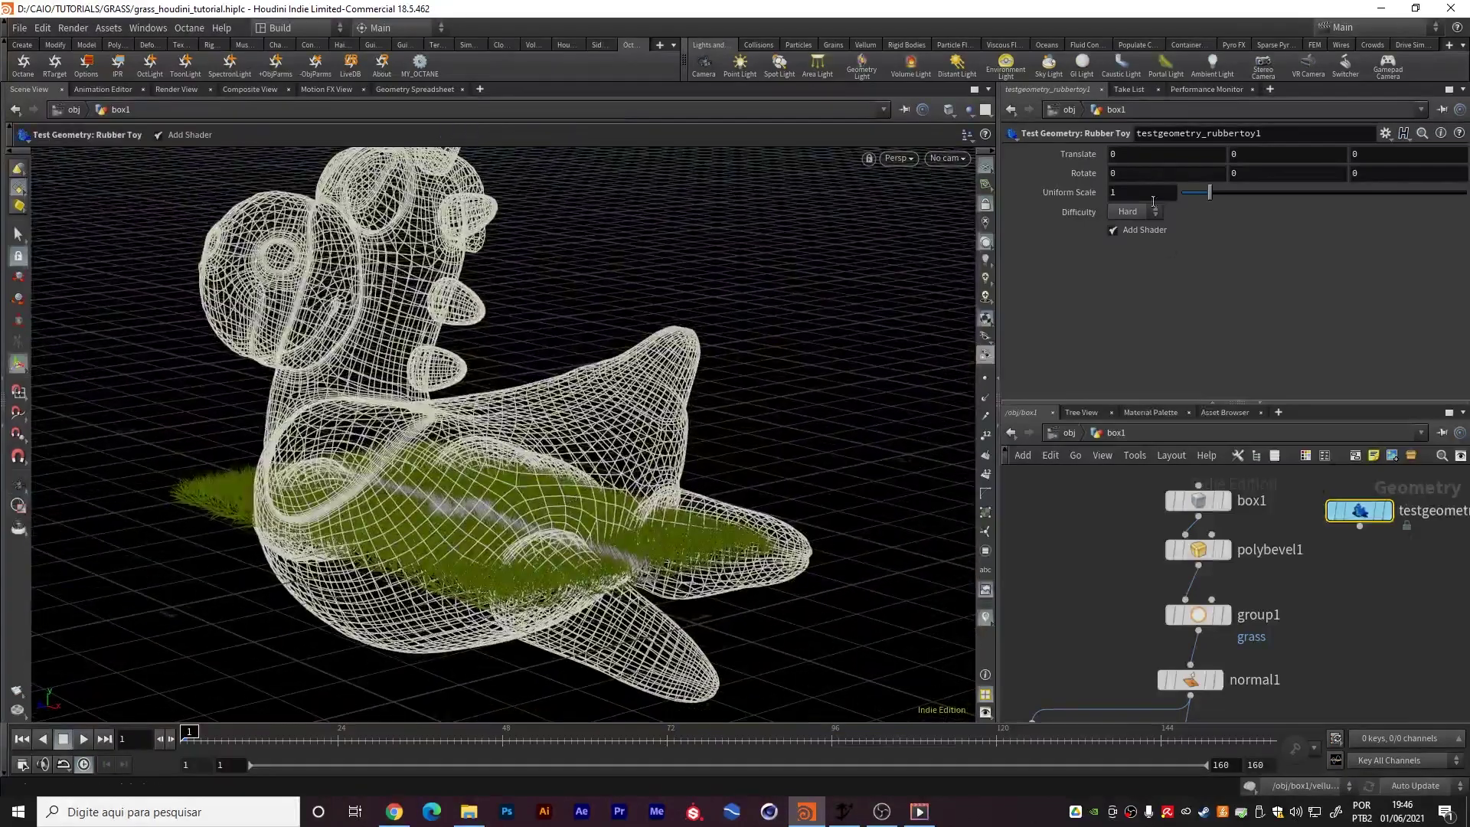
{"action": "left_click", "coordinate": [1112, 193]}
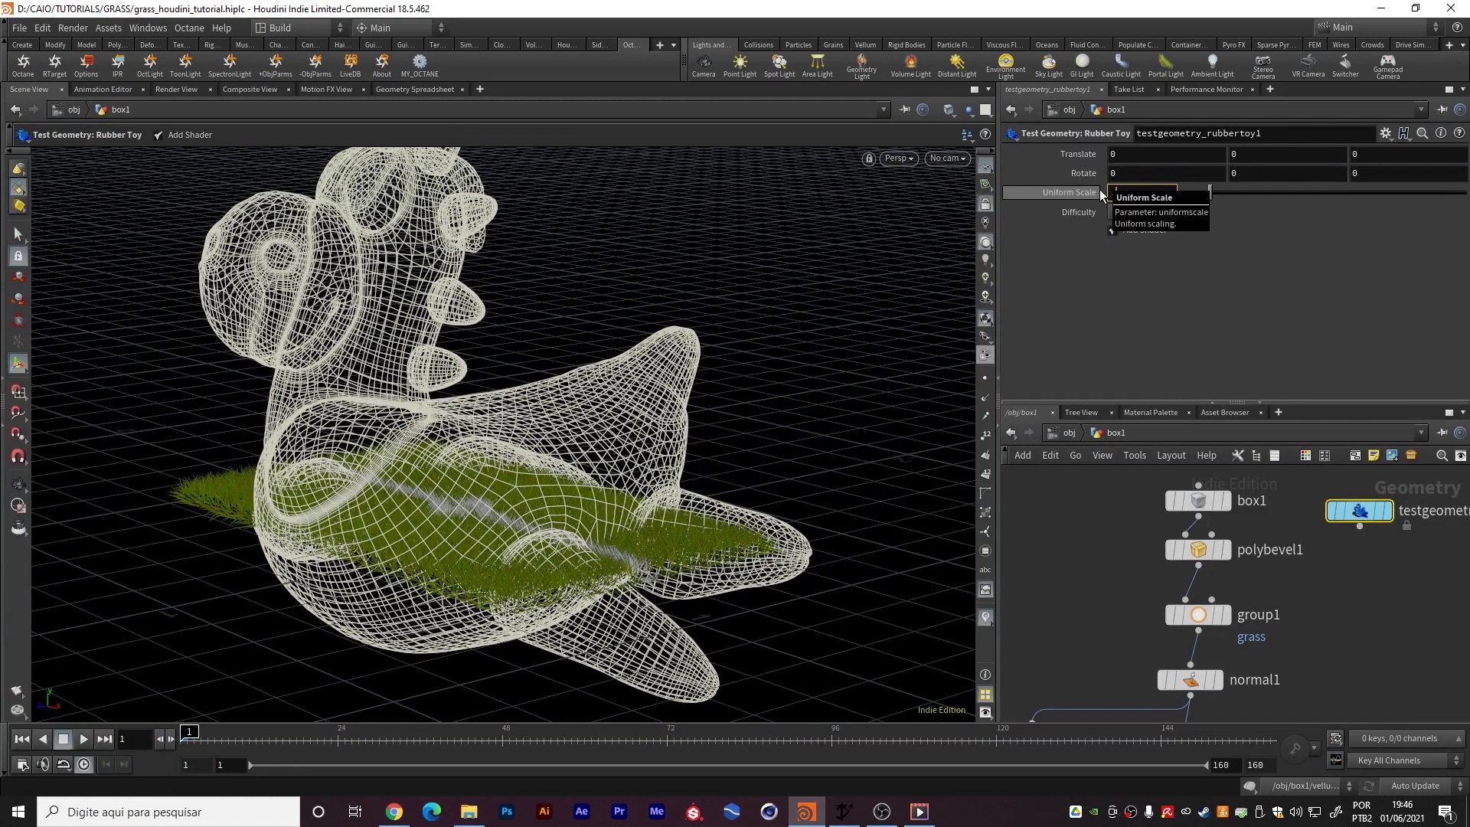
{"action": "type", "text": ".7"}
{"action": "key", "text": "Return"}
Connect the rubber toy's output to the first input of group1 in place of polybevel1
{"action": "left_click", "coordinate": [1359, 526]}
{"action": "left_click", "coordinate": [1185, 599]}
{"action": "key", "text": "Escape"}
{"action": "left_click_drag", "start_coordinate": [486, 404], "coordinate": [542, 444]}
{"action": "scroll", "coordinate": [1225, 647], "scroll_direction": "up", "scroll_amount": 5}
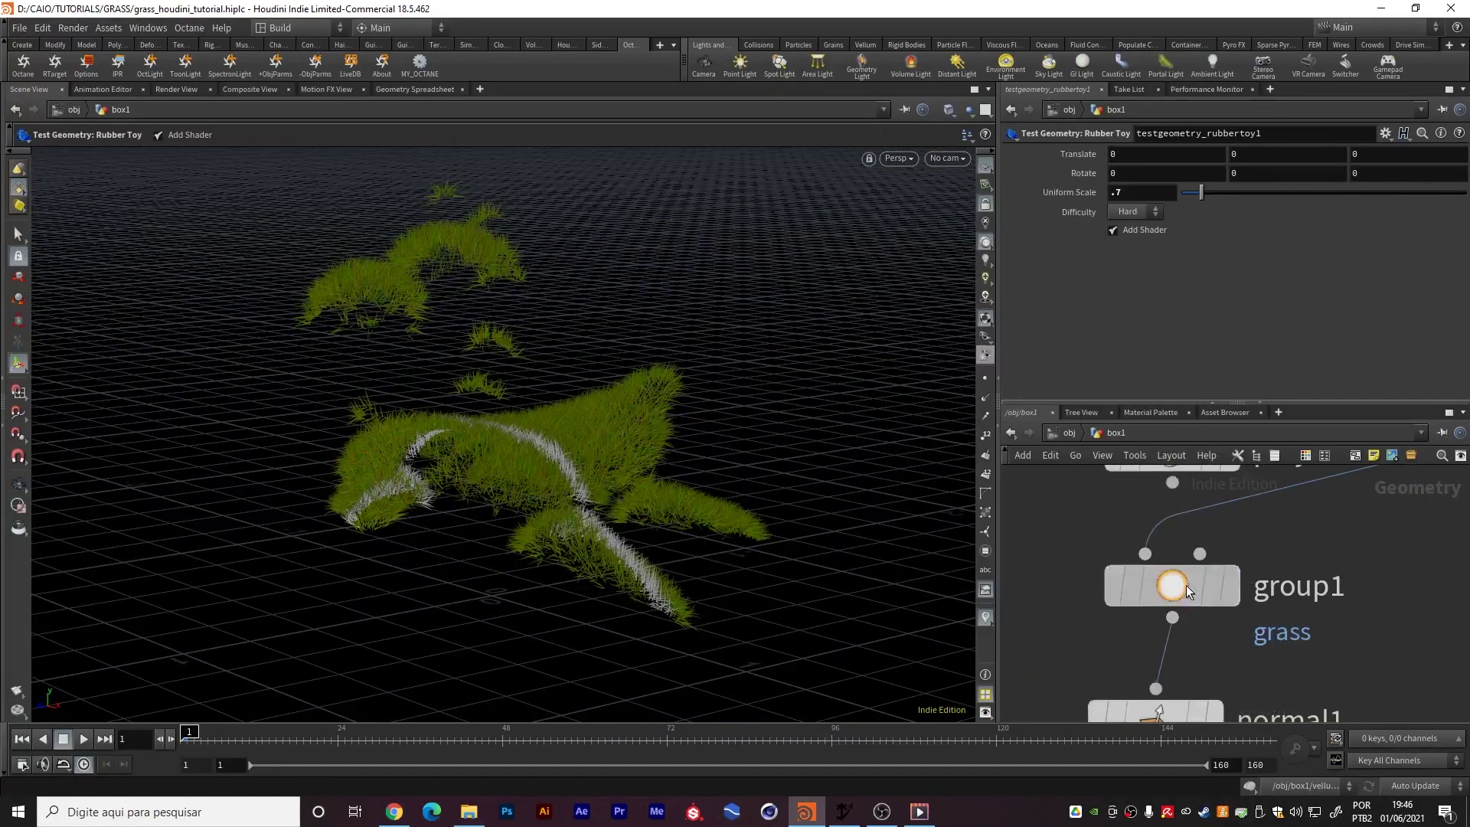
Lower the Spread Angle of the grass group in group1 to 49.5
{"action": "left_click", "coordinate": [1172, 586]}
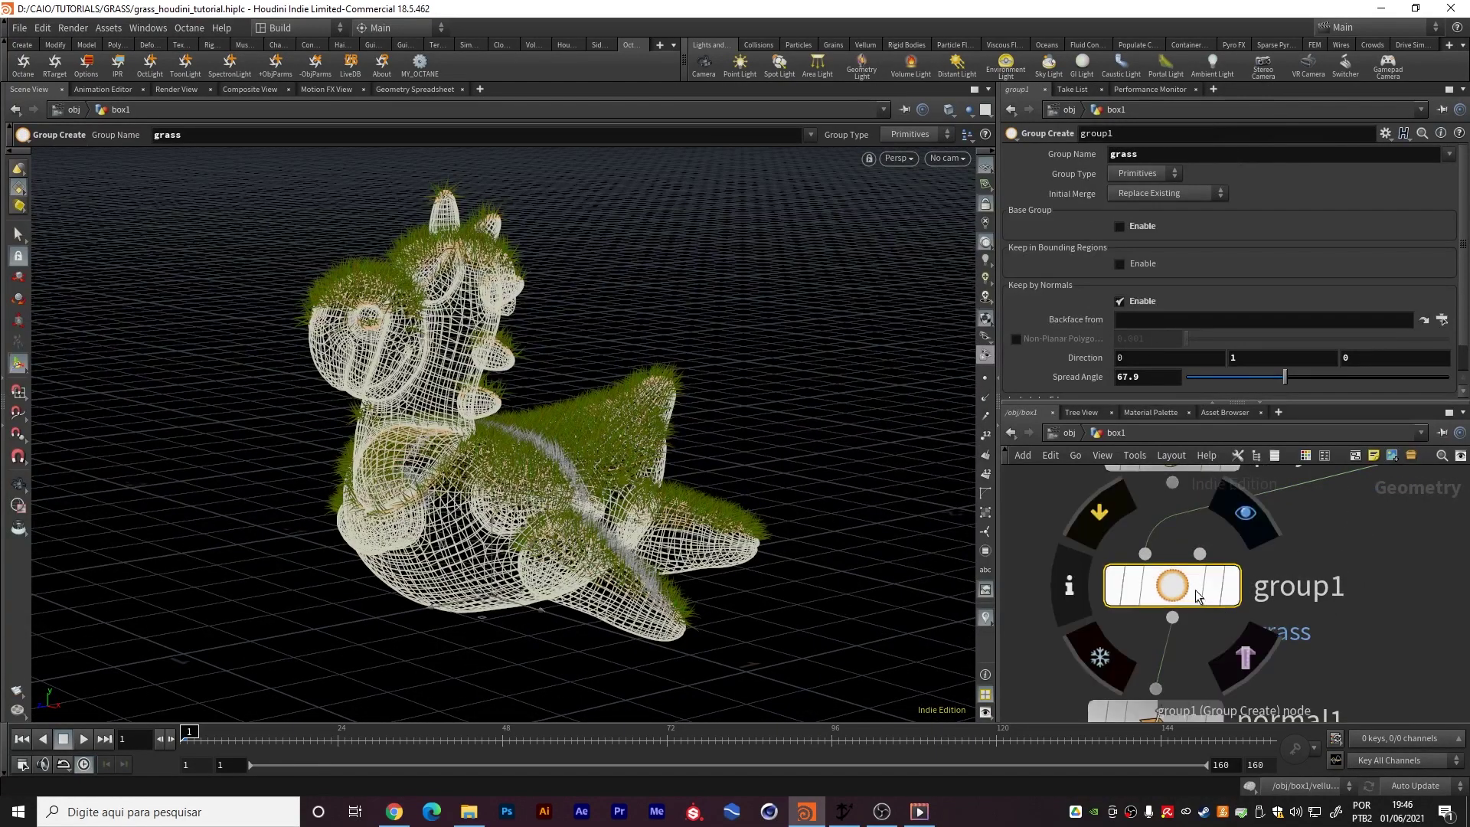
{"action": "left_click", "coordinate": [1399, 631]}
{"action": "scroll", "coordinate": [556, 447], "scroll_direction": "up", "scroll_amount": 3}
{"action": "left_click_drag", "start_coordinate": [556, 447], "coordinate": [528, 489], "text": "alt"}
{"action": "left_click_drag", "start_coordinate": [1285, 382], "coordinate": [1257, 387]}
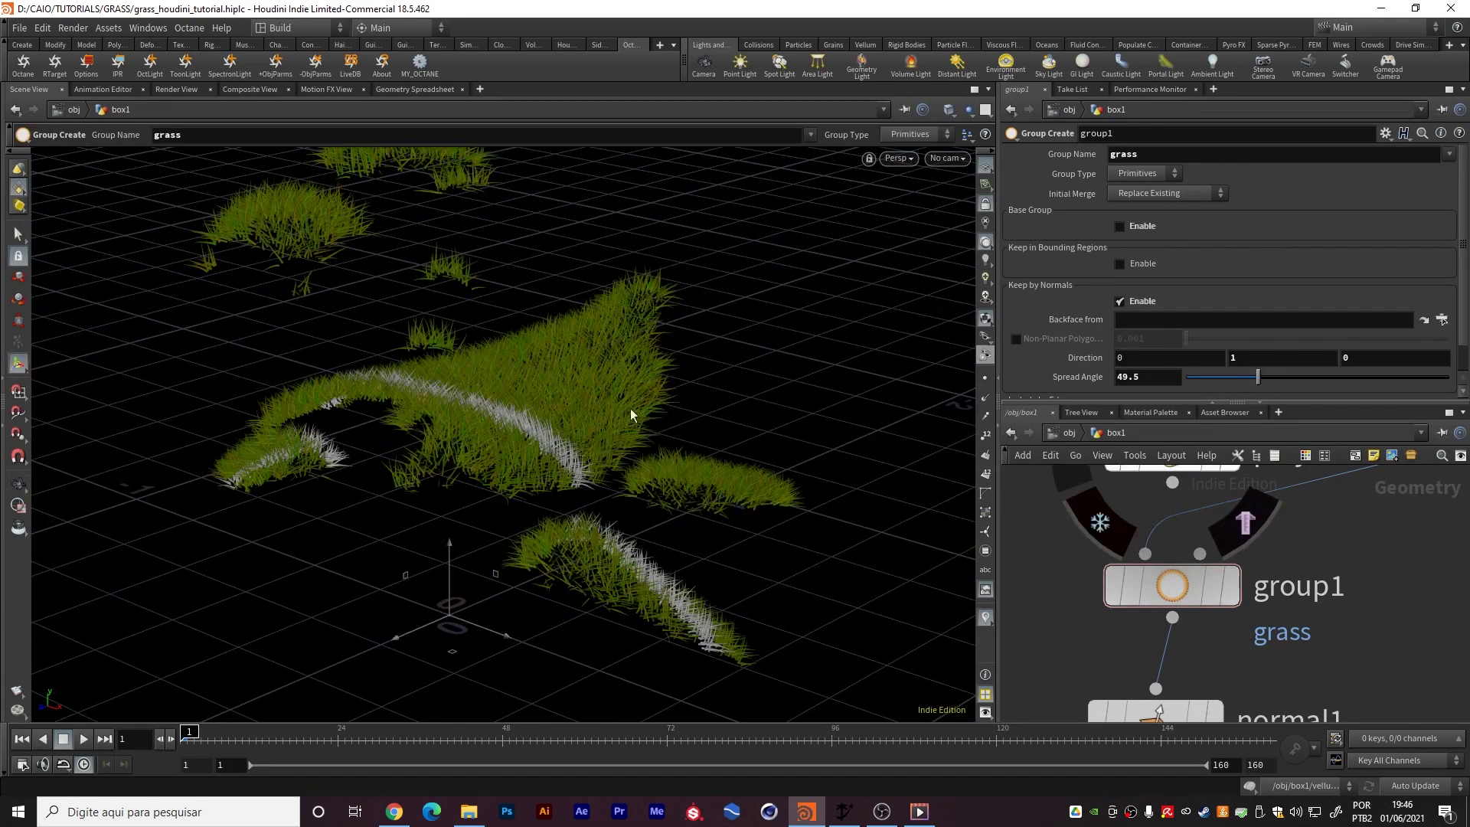
Raise the grass group's Spread Angle to 123.2 and inspect the coverage on the rubber toy
{"action": "left_click", "coordinate": [1409, 379]}
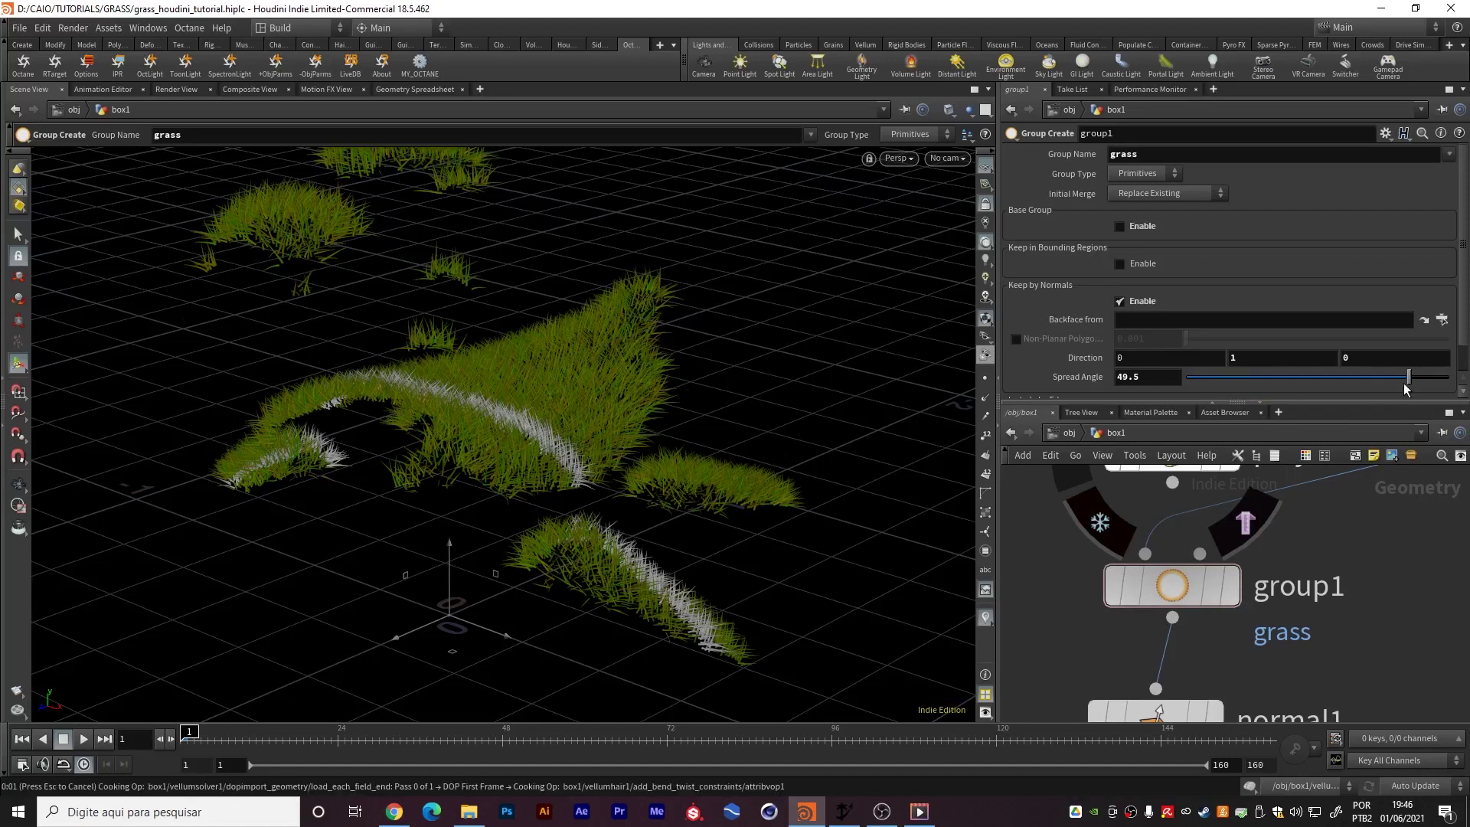
{"action": "left_click_drag", "start_coordinate": [1215, 382], "coordinate": [1366, 378]}
{"action": "left_click_drag", "start_coordinate": [475, 493], "coordinate": [311, 558], "text": "alt"}
{"action": "middle_click_drag", "start_coordinate": [312, 558], "coordinate": [549, 360], "text": "alt"}
{"action": "mouse_move", "coordinate": [548, 361]}
{"action": "left_mouse_down"}
{"action": "mouse_move", "coordinate": [653, 383]}
{"action": "mouse_move", "coordinate": [377, 378]}
{"action": "mouse_move", "coordinate": [558, 361]}
{"action": "left_mouse_up"}
{"action": "left_click_drag", "start_coordinate": [492, 470], "coordinate": [413, 459]}
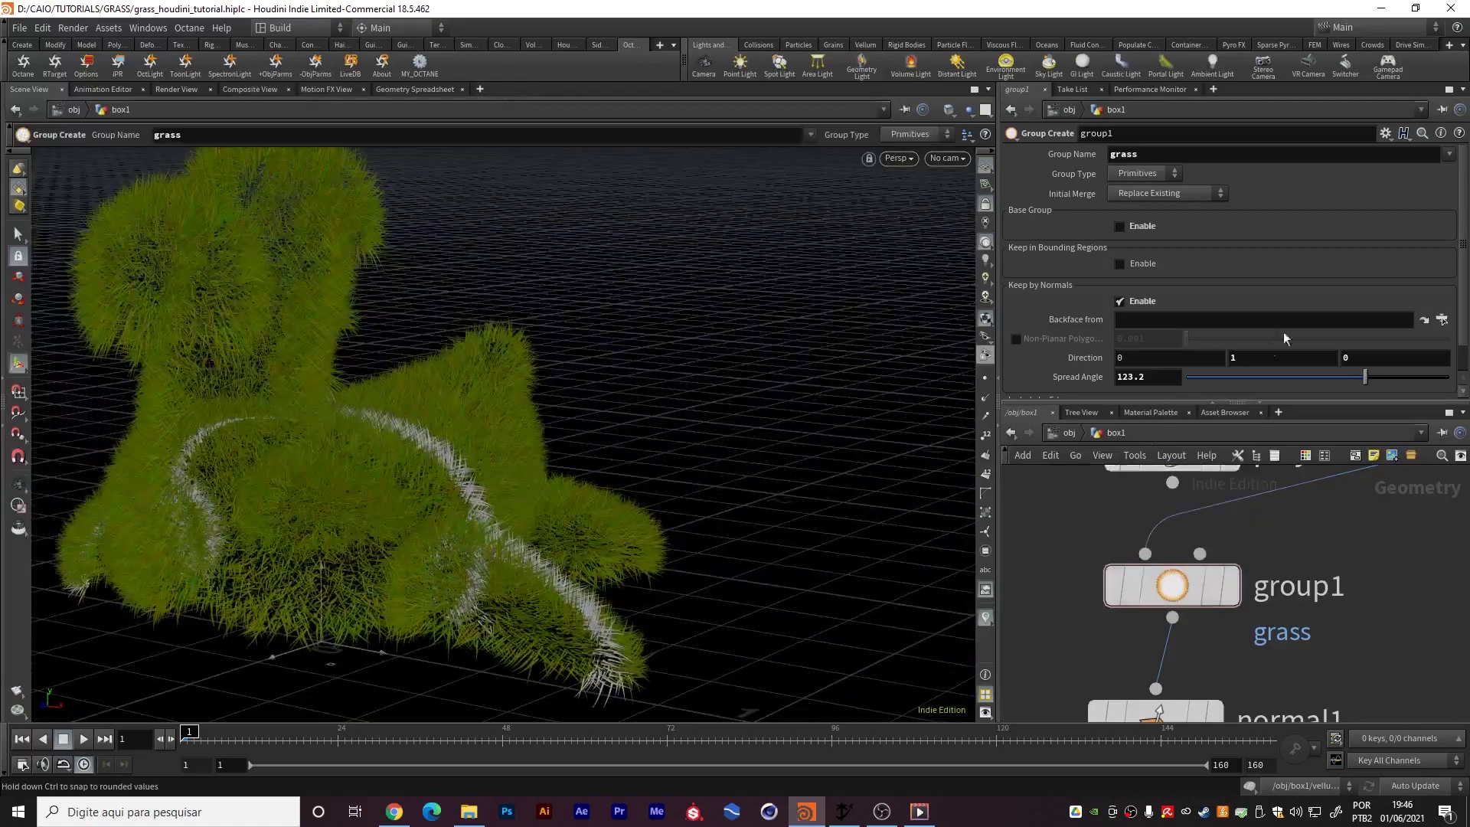
Set the grass group's Spread Angle to 72.1 and check the grass distribution
{"action": "left_click_drag", "start_coordinate": [1350, 385], "coordinate": [1312, 381]}
{"action": "left_click_drag", "start_coordinate": [467, 420], "coordinate": [880, 475]}
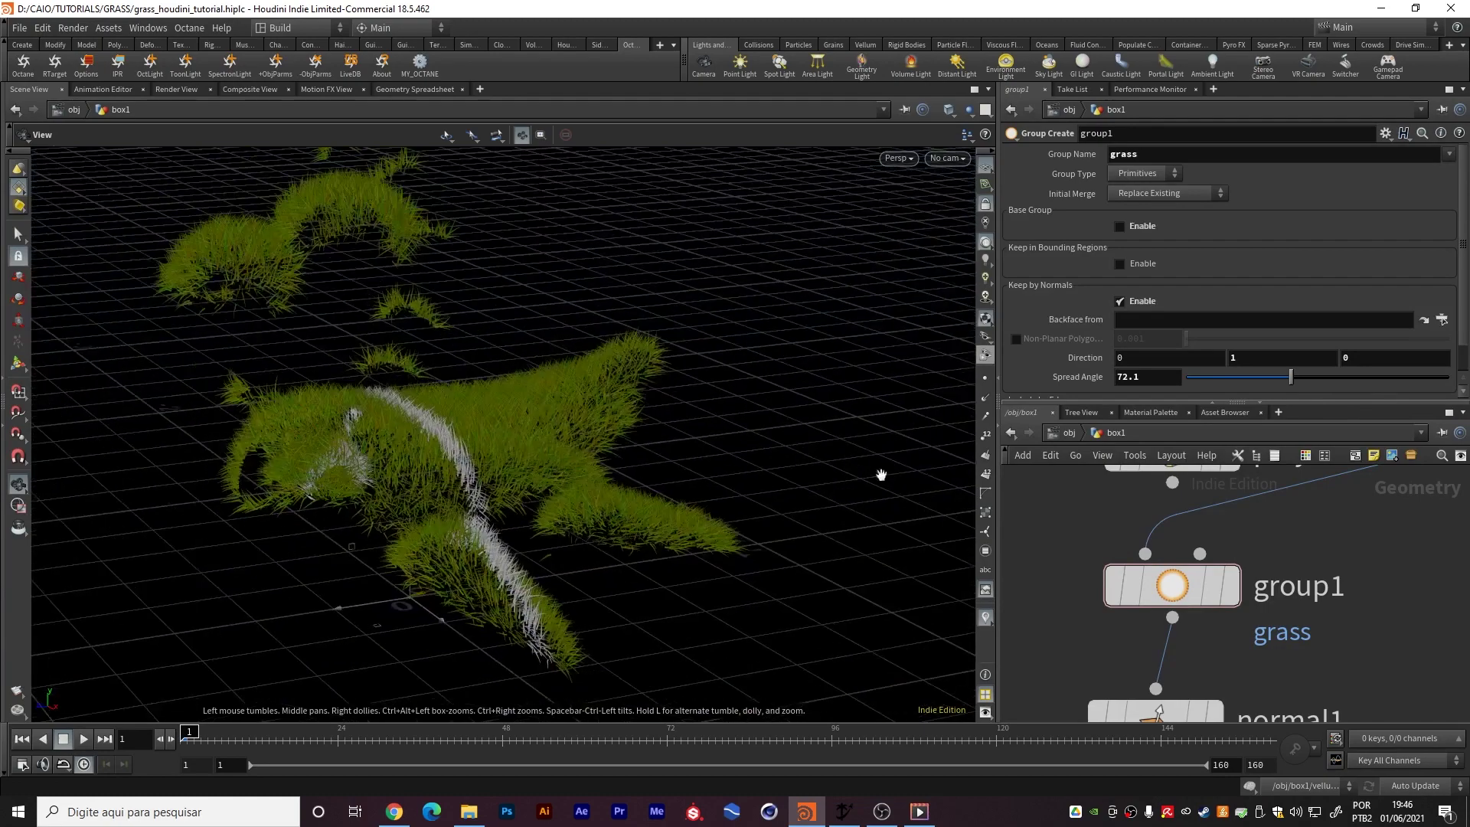
Return to the object level and play the rubber toy grass simulation up to frame 10
{"action": "left_click", "coordinate": [1070, 433]}
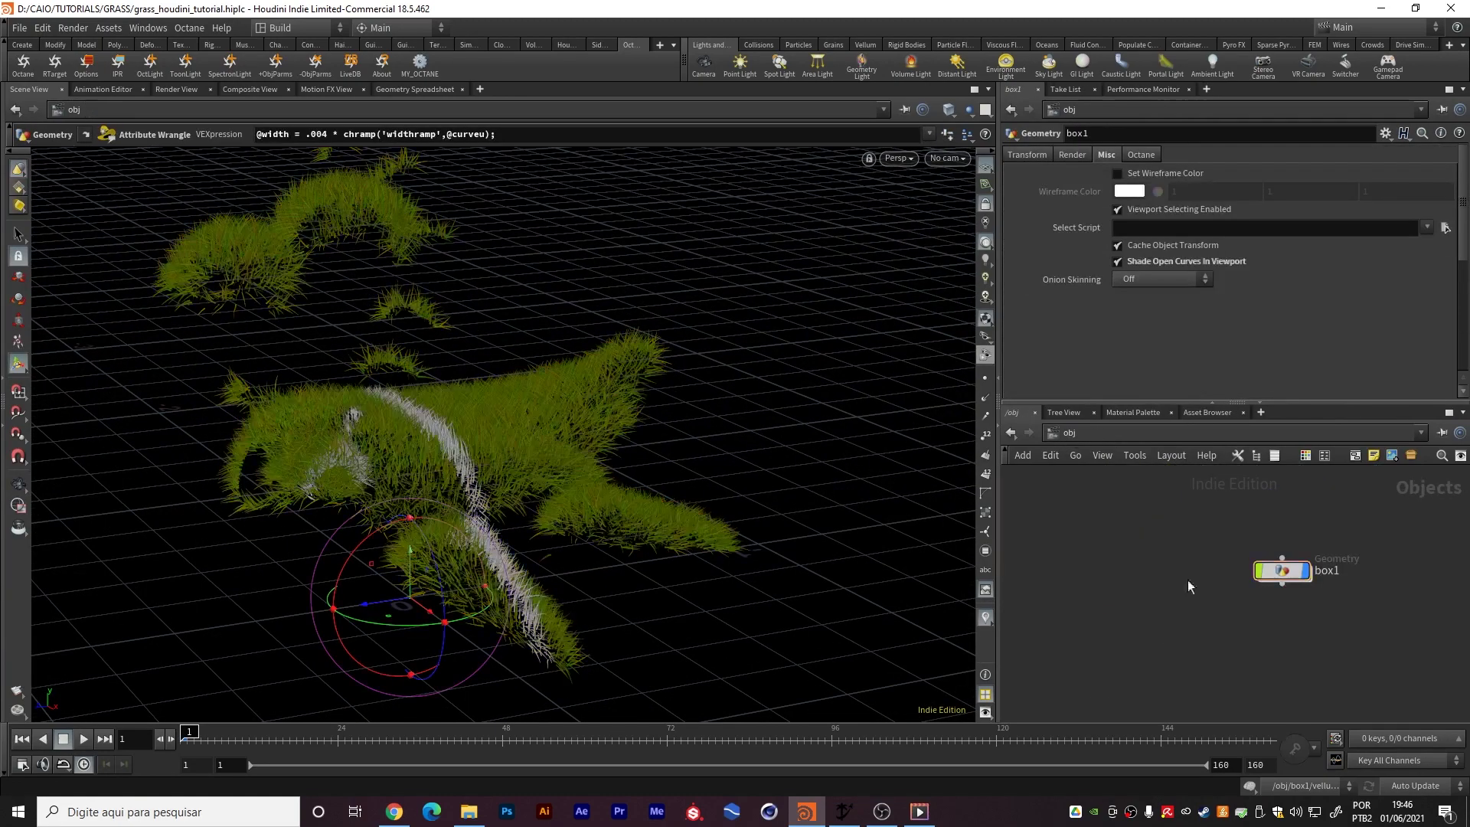
{"action": "key", "text": "Escape"}
{"action": "left_click_drag", "start_coordinate": [377, 436], "coordinate": [582, 462]}
{"action": "key", "text": "Return"}
{"action": "left_click", "coordinate": [84, 739]}
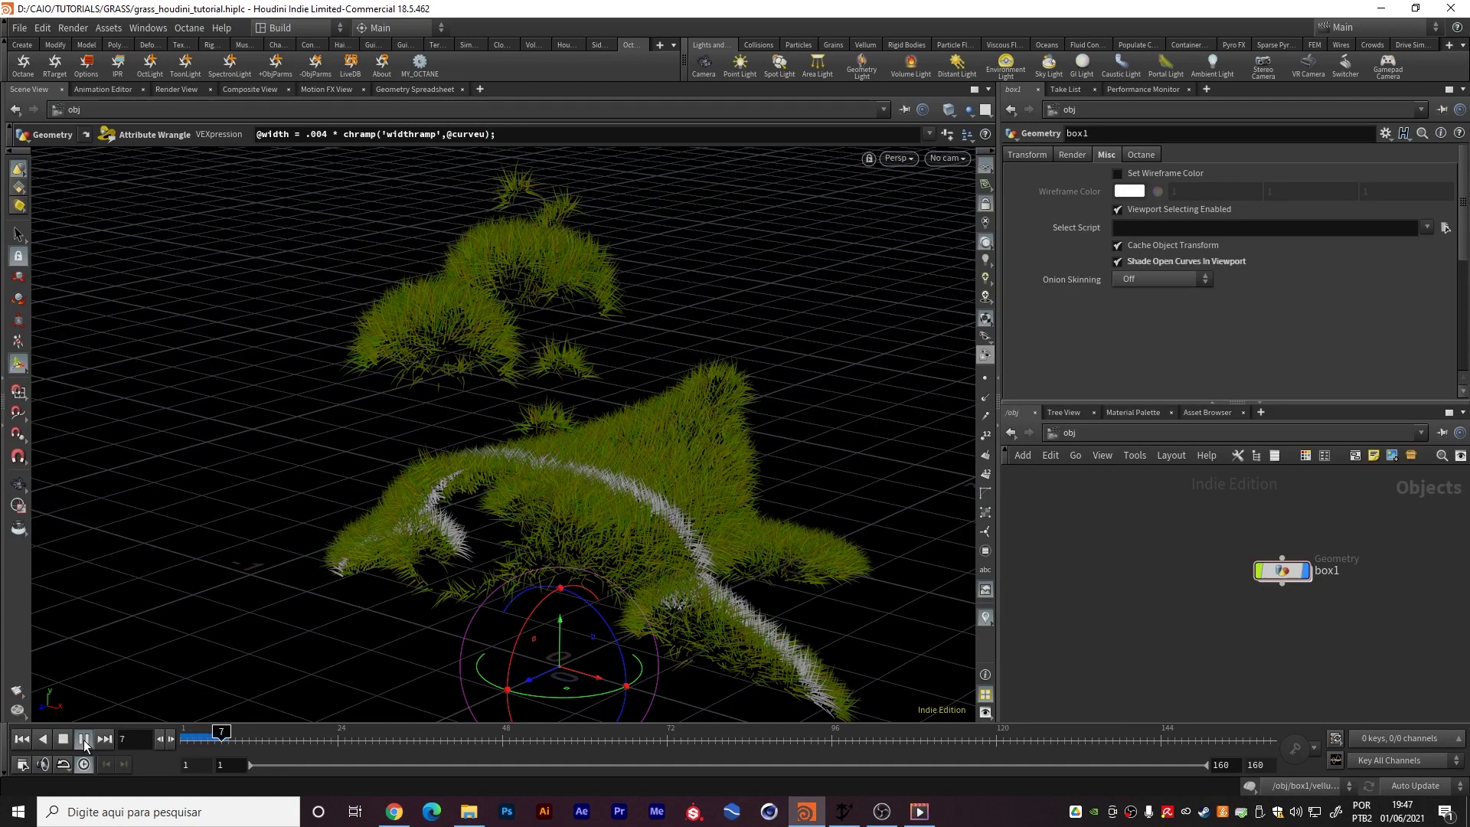
{"action": "left_click", "coordinate": [84, 739]}
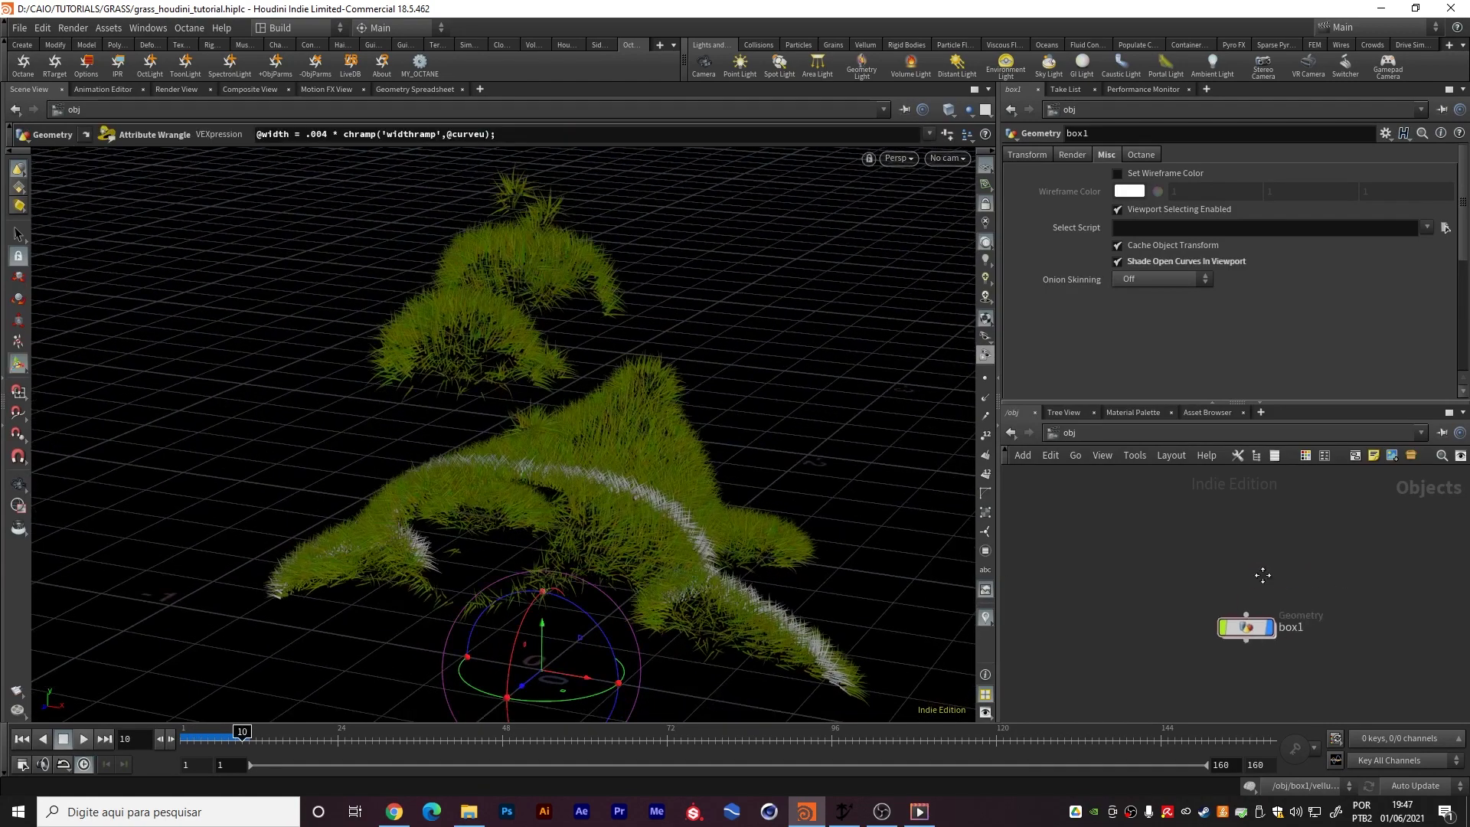
Create a new Geometry object at the object level and enter its network
{"action": "key", "text": "Tab"}
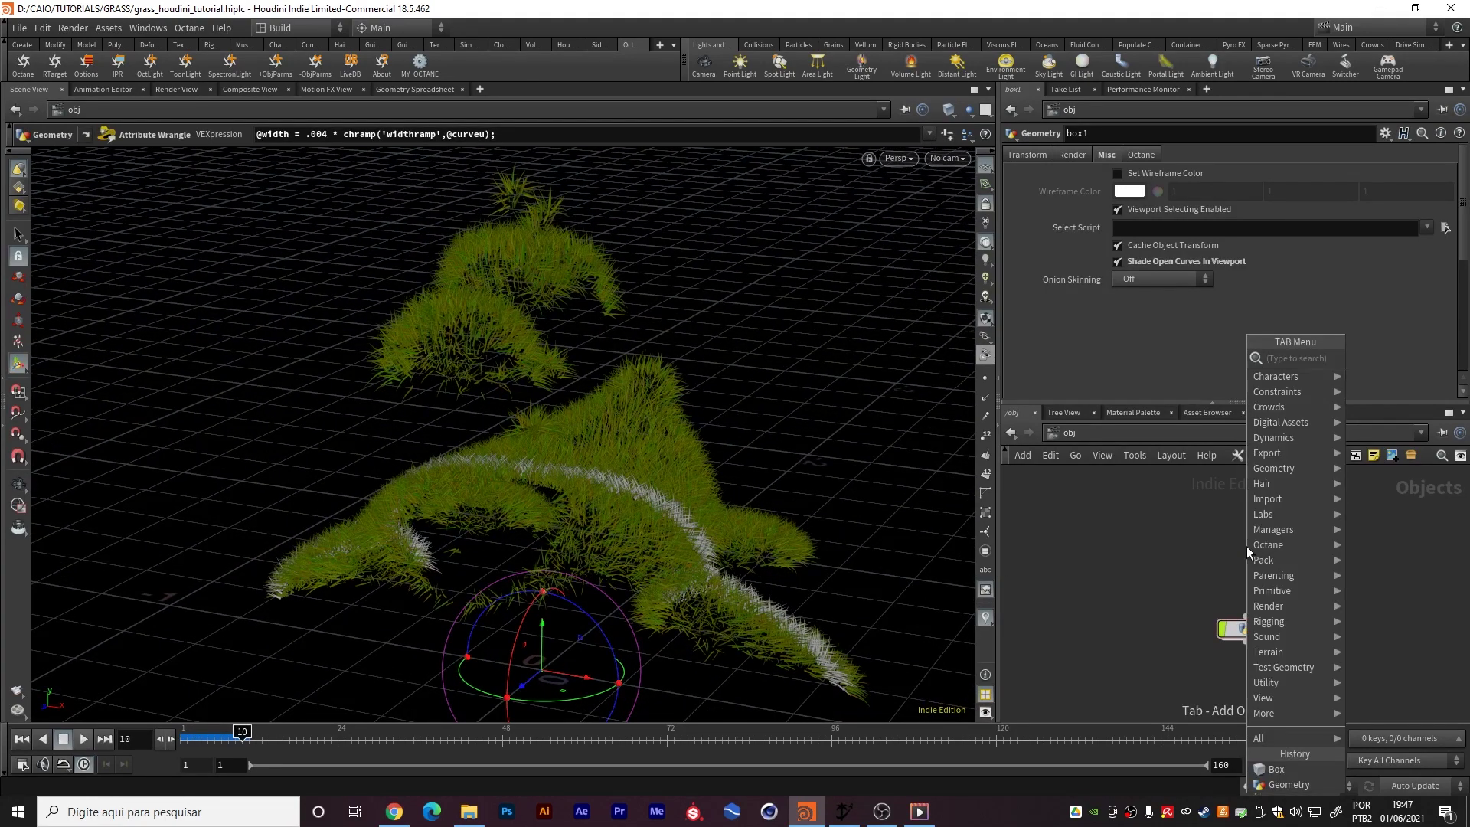
{"action": "type", "text": "geo"}
{"action": "key", "text": "Return"}
{"action": "left_click", "coordinate": [1247, 546]}
{"action": "double_click", "coordinate": [1246, 547]}
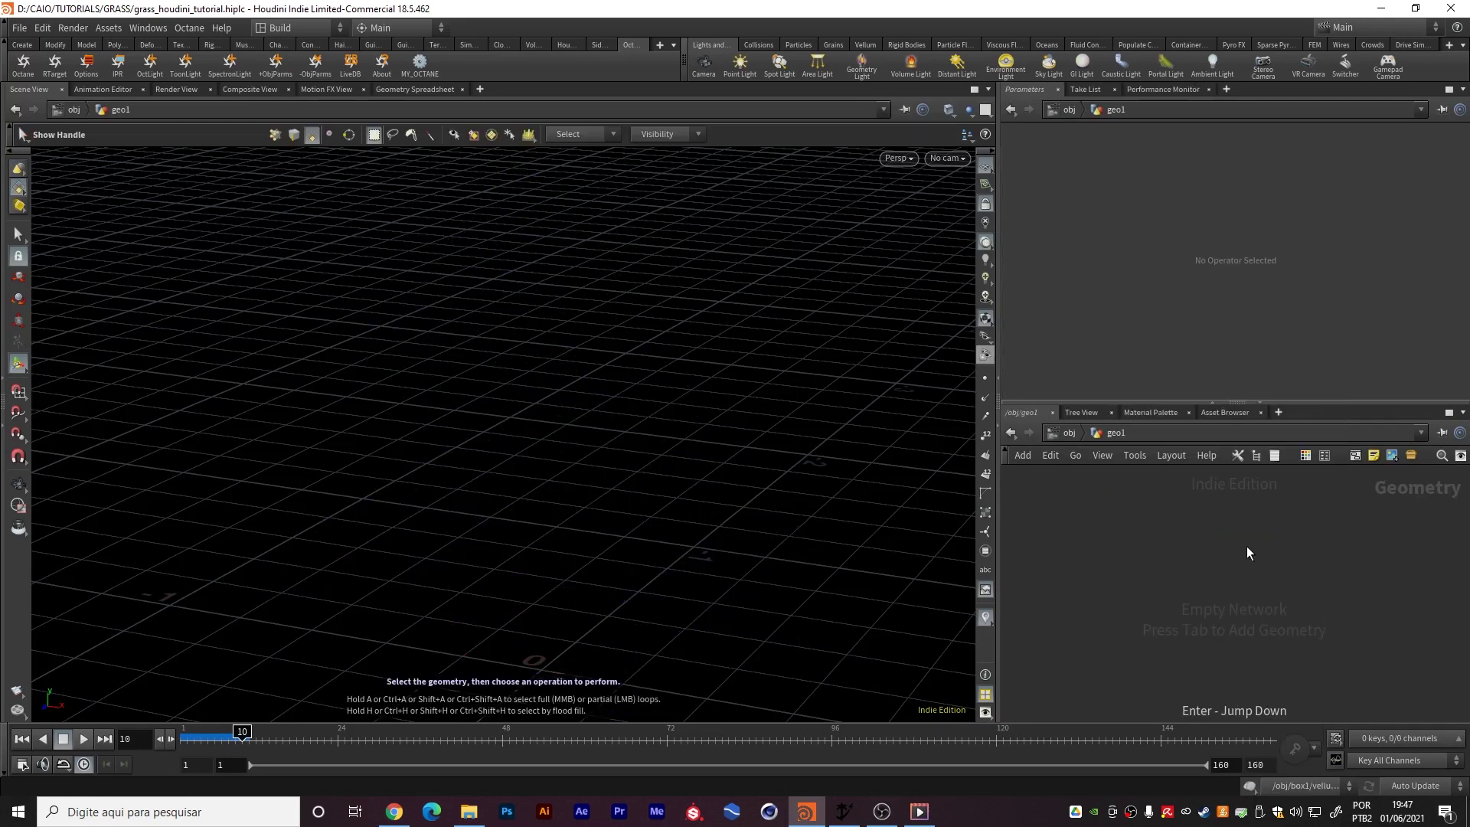
{"action": "key", "text": "Tab"}
{"action": "type", "text": "obje"}
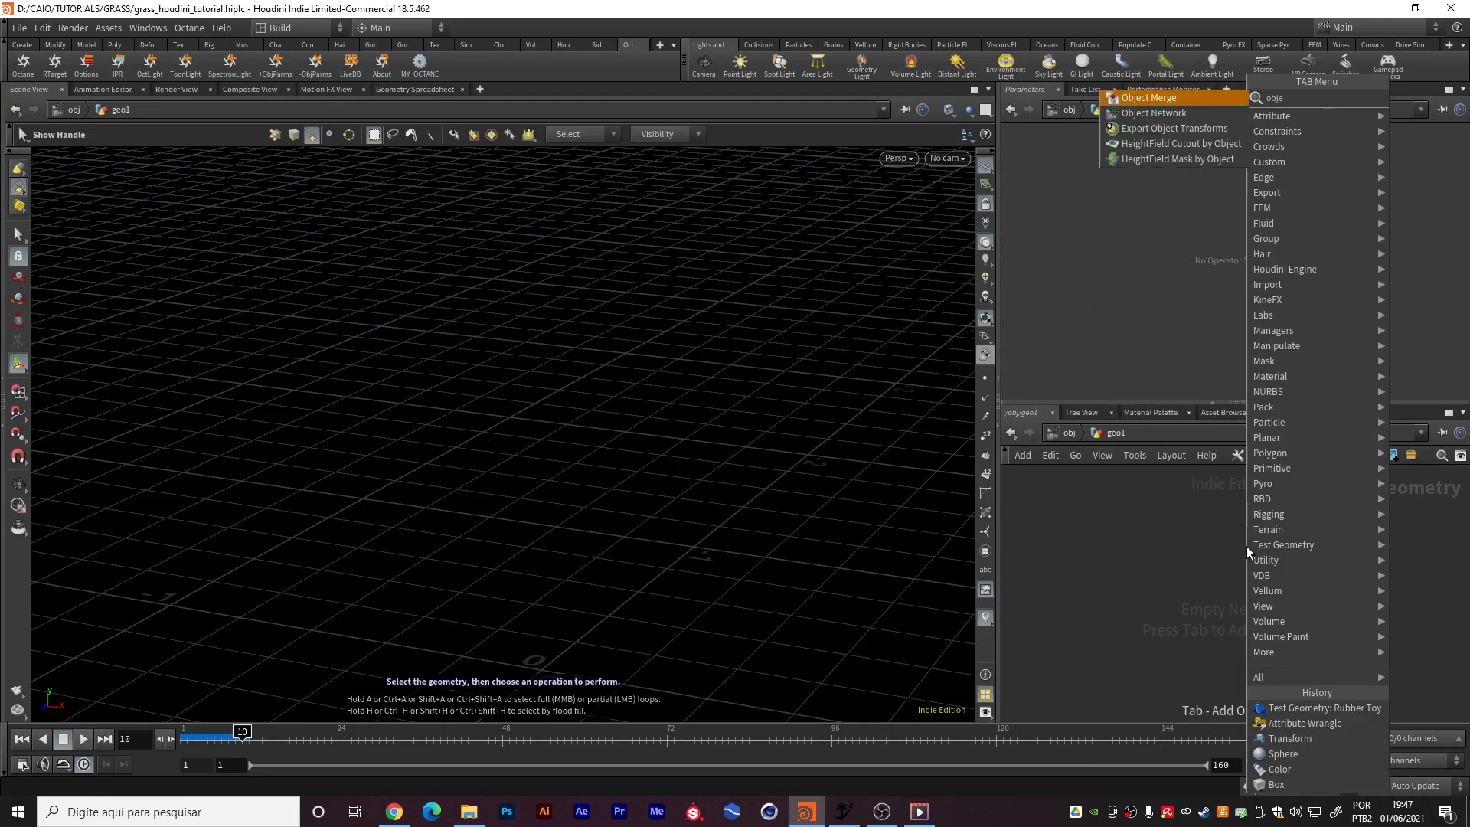
{"action": "key", "text": "Return"}
{"action": "key", "text": "Escape"}
Add an Object Merge node and set its Object 1 to /obj/box1/BASE
{"action": "key", "text": "Tab"}
{"action": "type", "text": "ob mer"}
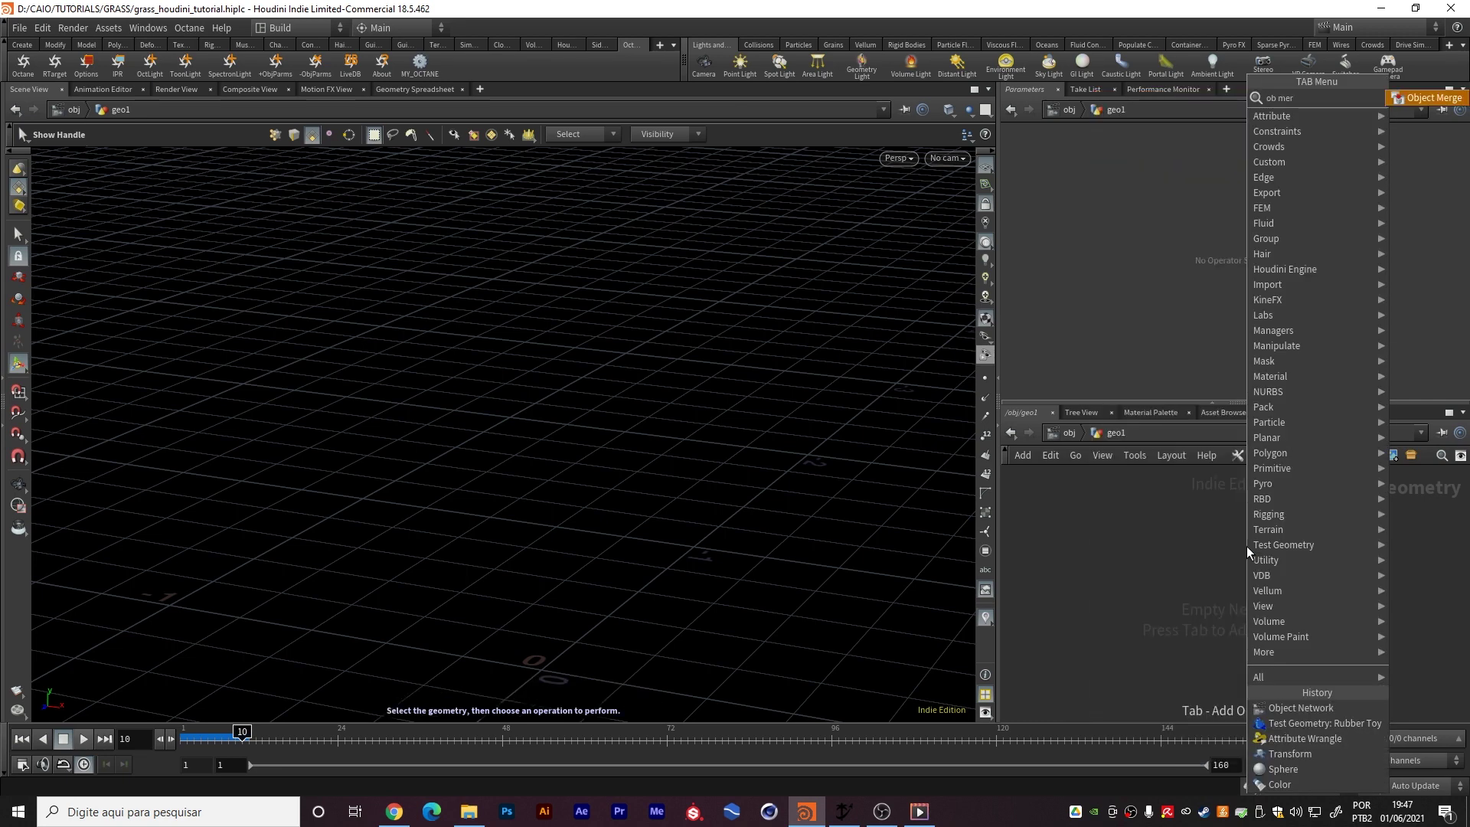
{"action": "key", "text": "Return"}
{"action": "left_click", "coordinate": [1247, 546]}
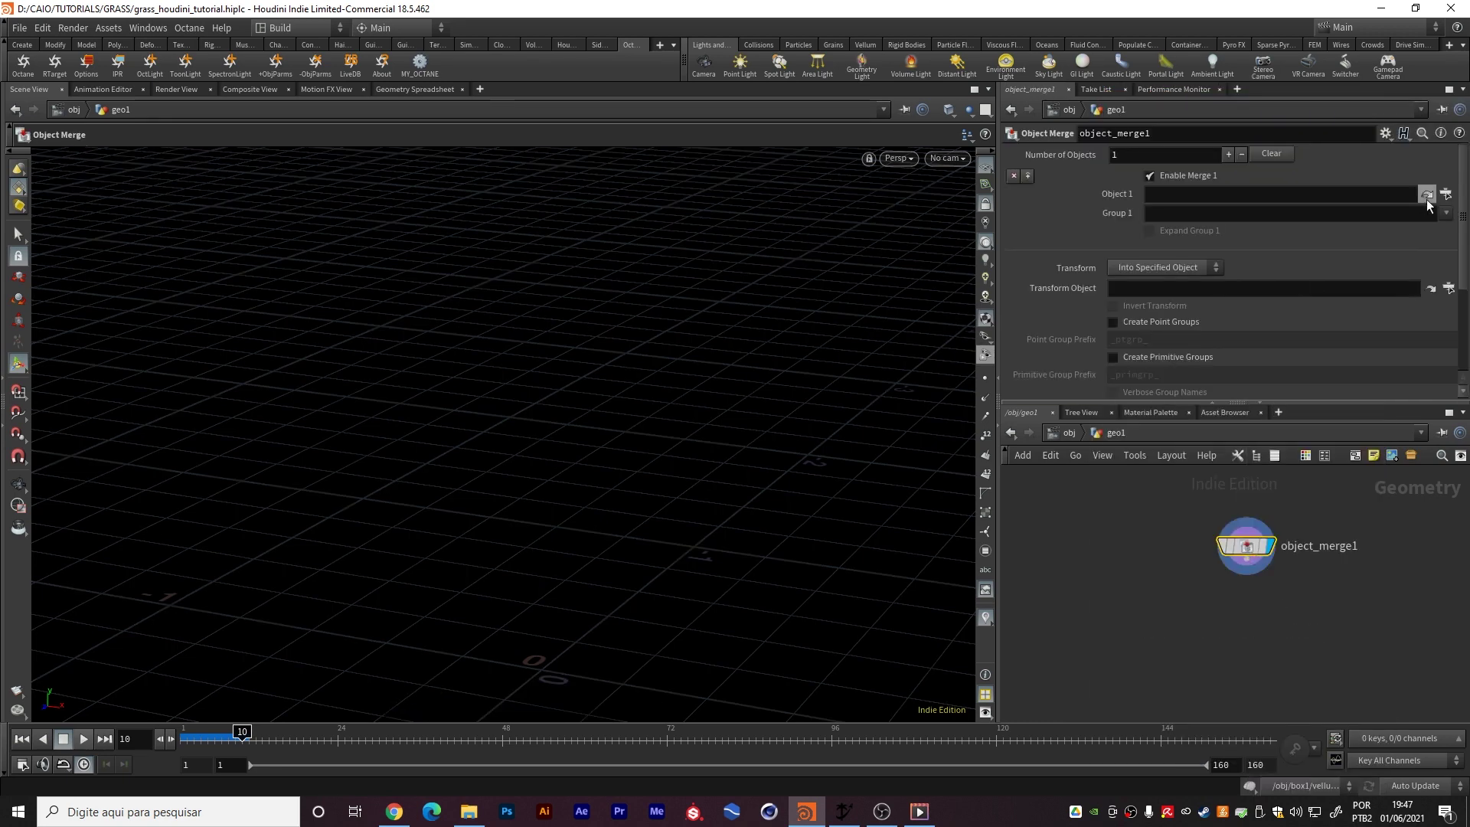
{"action": "left_click", "coordinate": [1444, 196]}
{"action": "left_click", "coordinate": [1308, 120]}
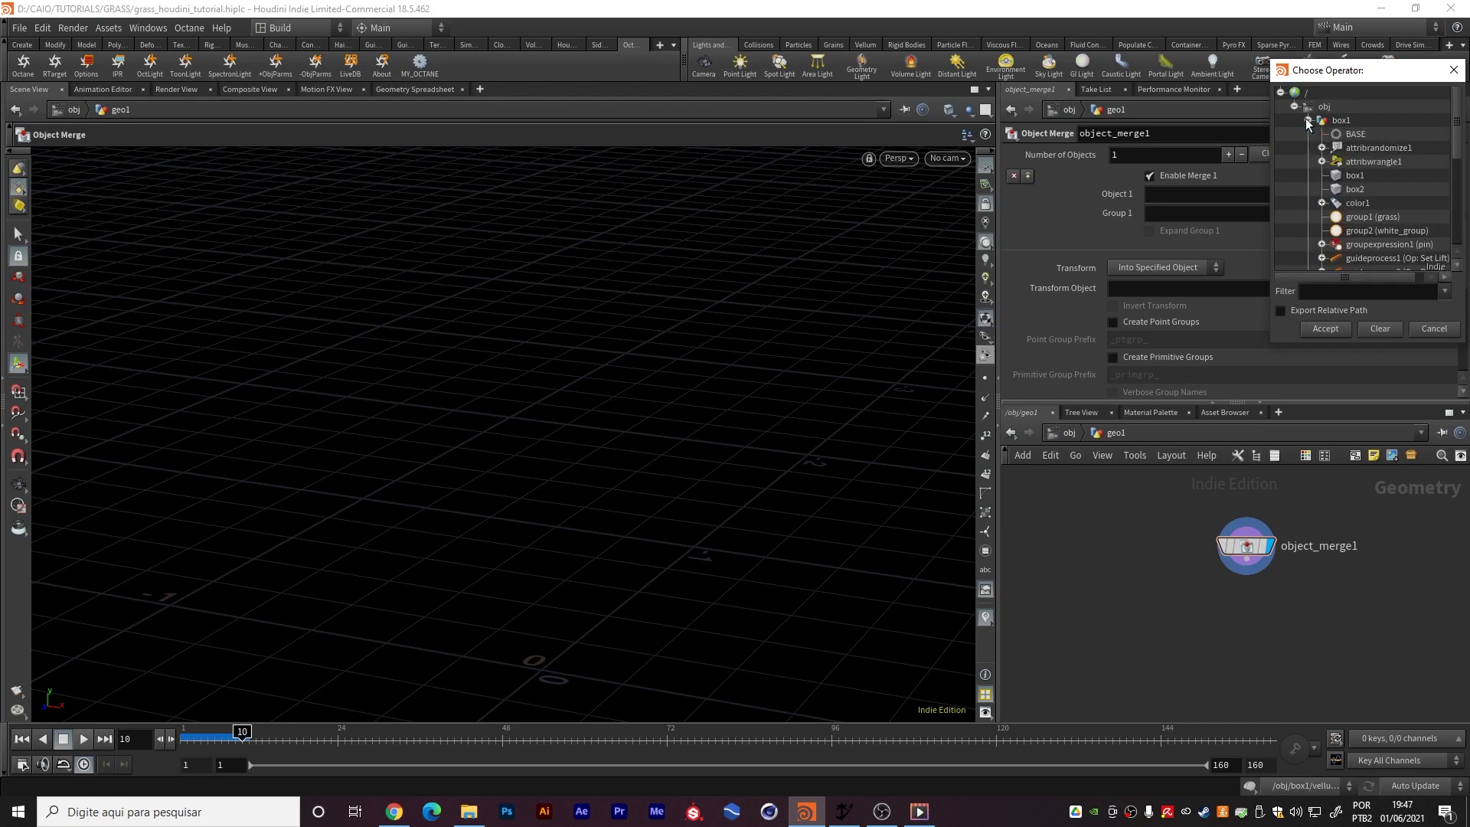
{"action": "double_click", "coordinate": [1357, 134]}
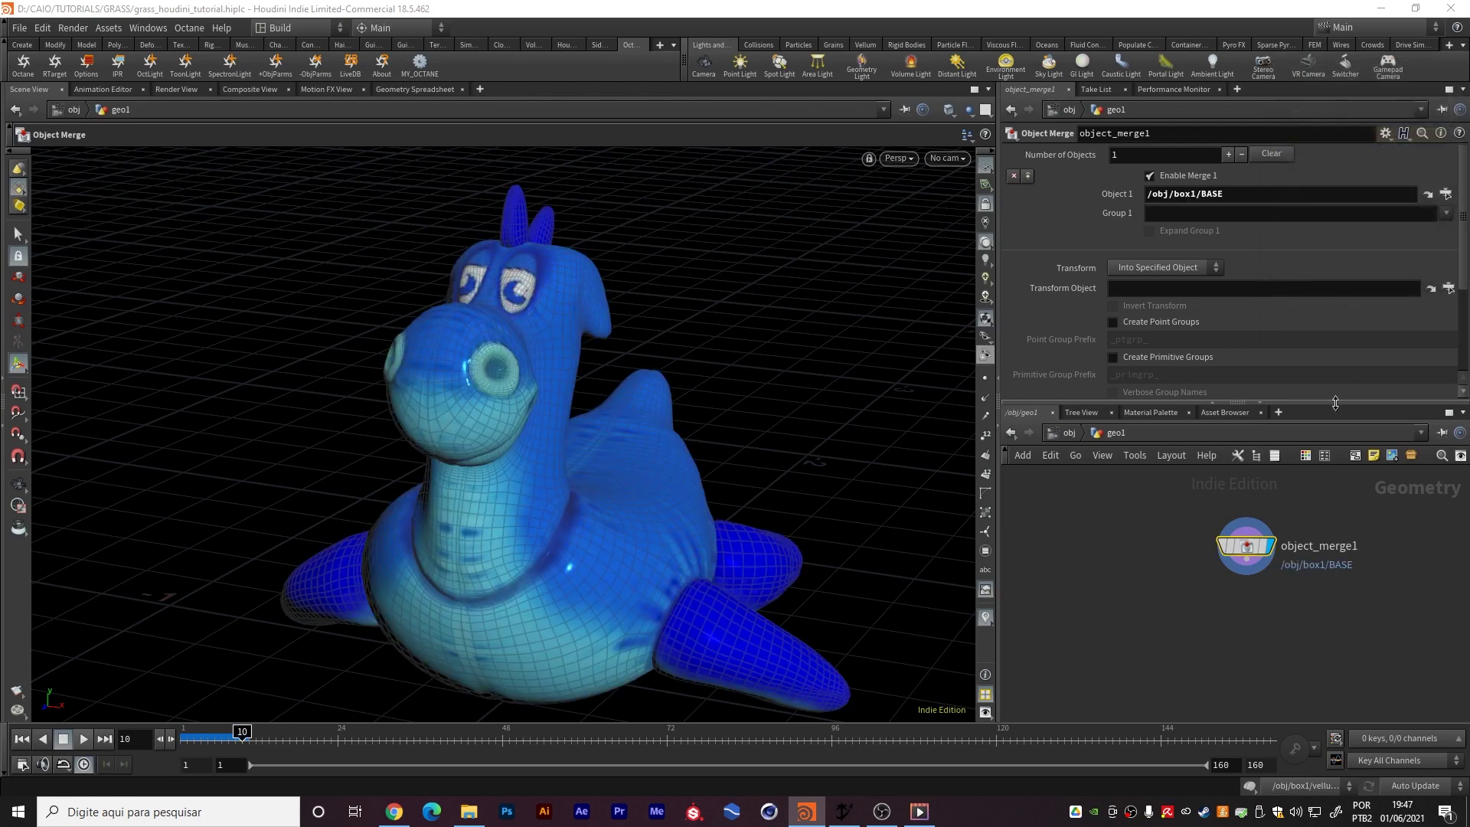
View the grassy toy at the object level, then inside box1 reconnect polybevel1 to the first input of group1
{"action": "left_click", "coordinate": [1069, 433]}
{"action": "left_click_drag", "start_coordinate": [669, 452], "coordinate": [735, 498], "text": "alt"}
{"action": "double_click", "coordinate": [1250, 626]}
{"action": "middle_click_drag", "start_coordinate": [1304, 546], "coordinate": [1329, 590]}
{"action": "scroll", "coordinate": [1202, 637], "scroll_direction": "down", "scroll_amount": 5}
{"action": "scroll", "coordinate": [1235, 602], "scroll_direction": "up", "scroll_amount": 3}
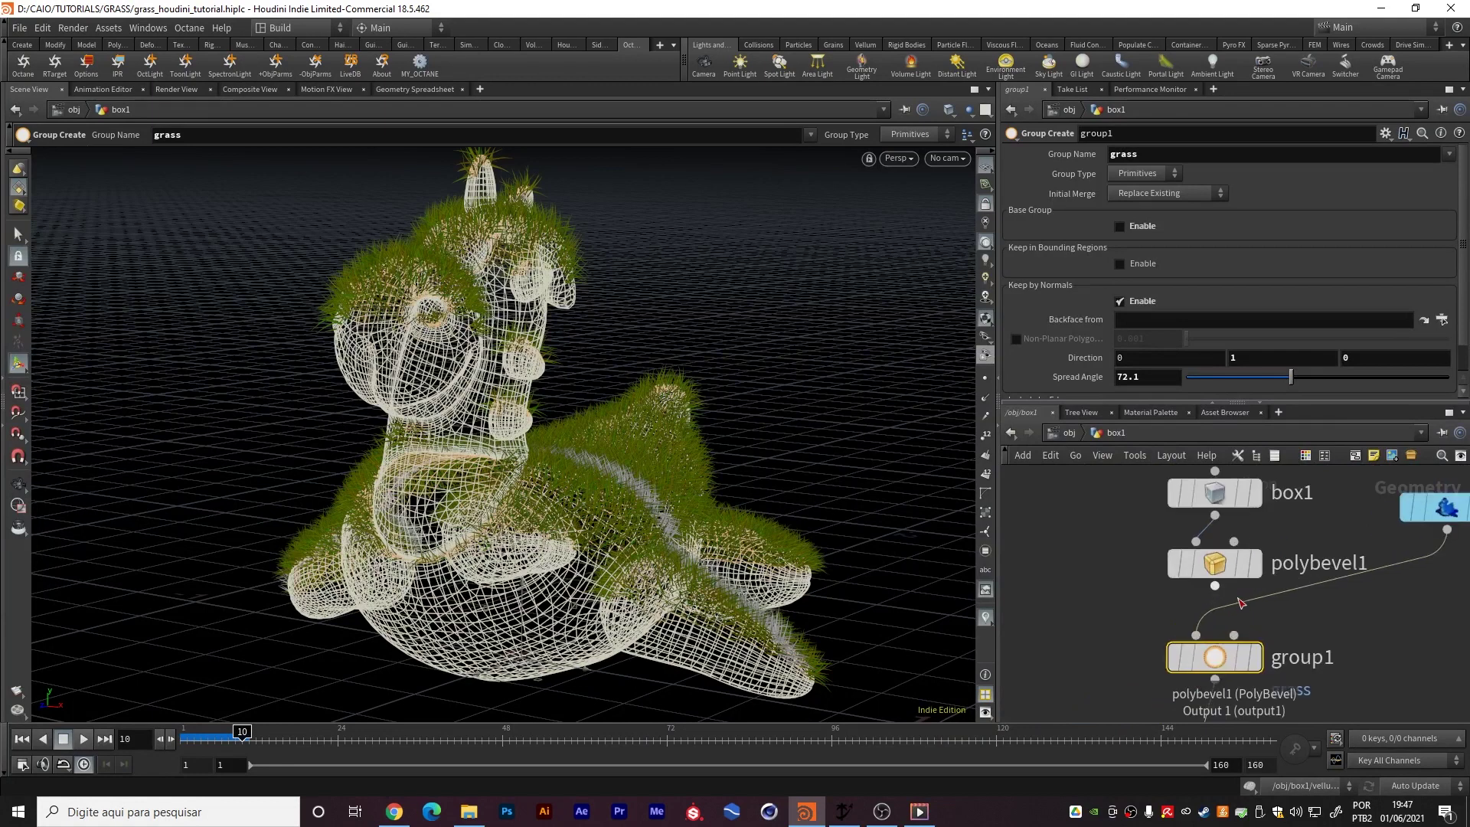
{"action": "left_click", "coordinate": [1215, 586]}
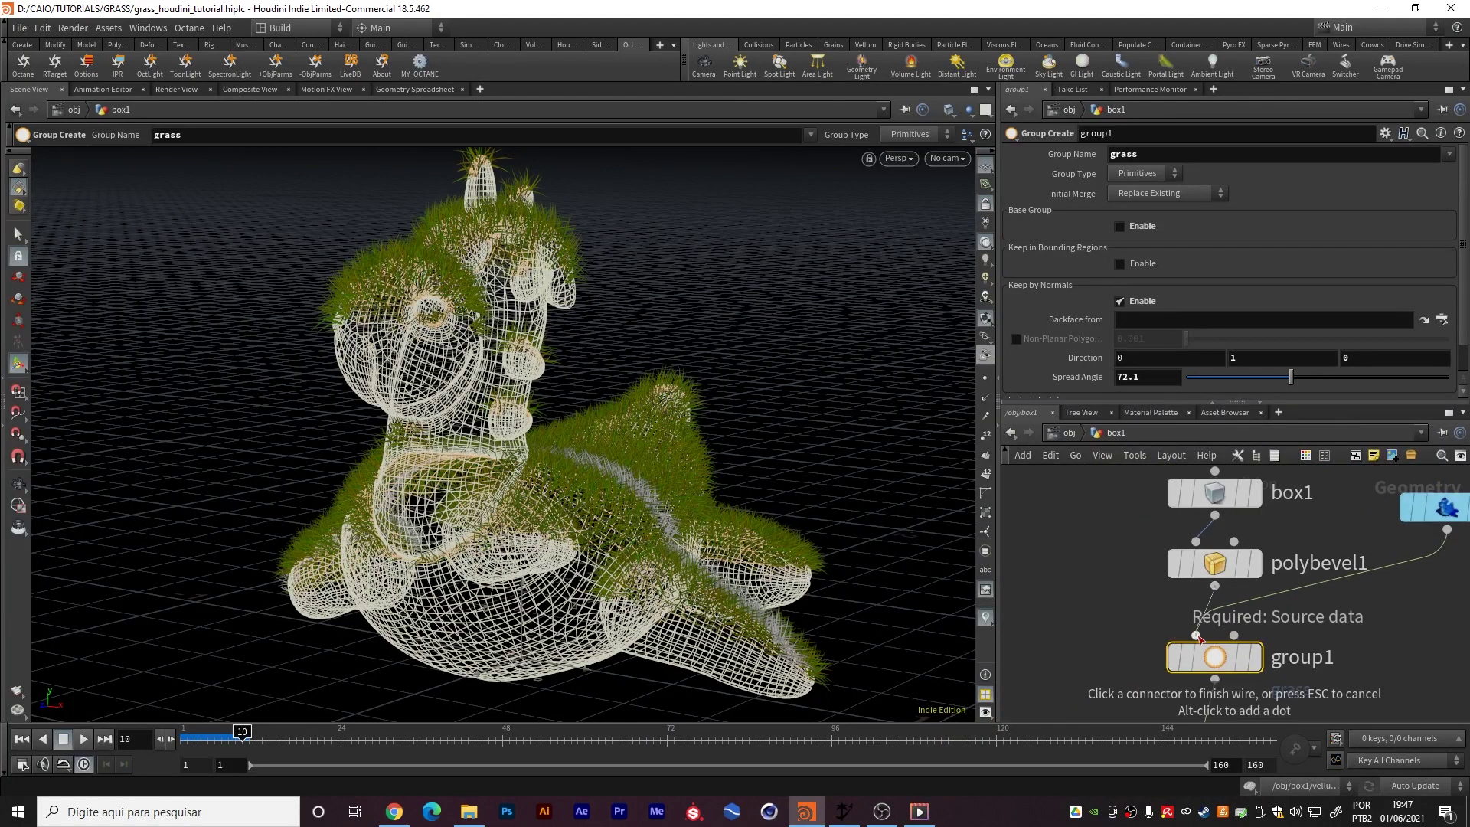
{"action": "left_click", "coordinate": [1197, 636]}
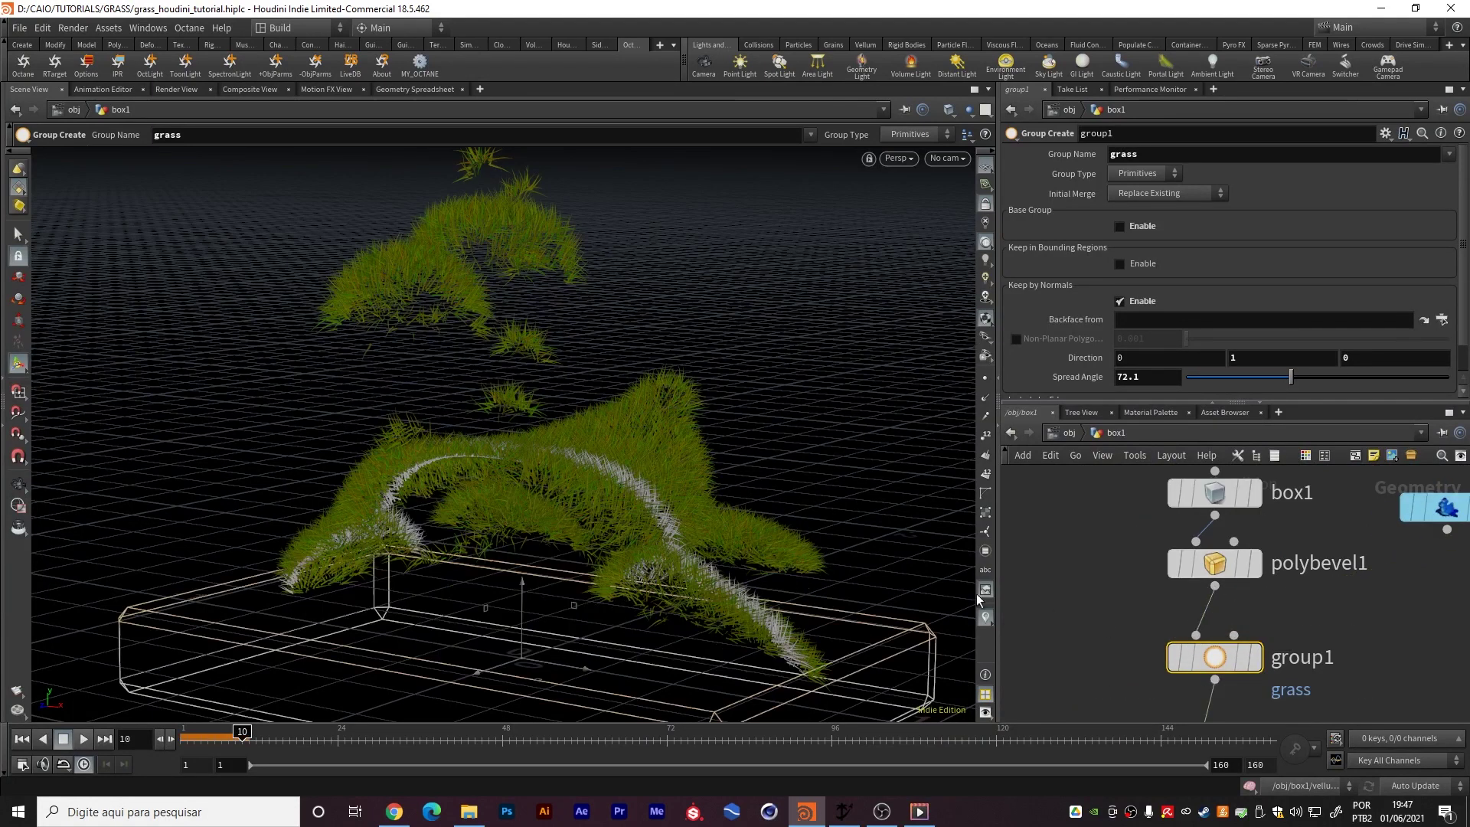
Return to the object level, reset the timeline to frame 1 and examine the grass on the beveled box
{"action": "left_click", "coordinate": [1070, 433]}
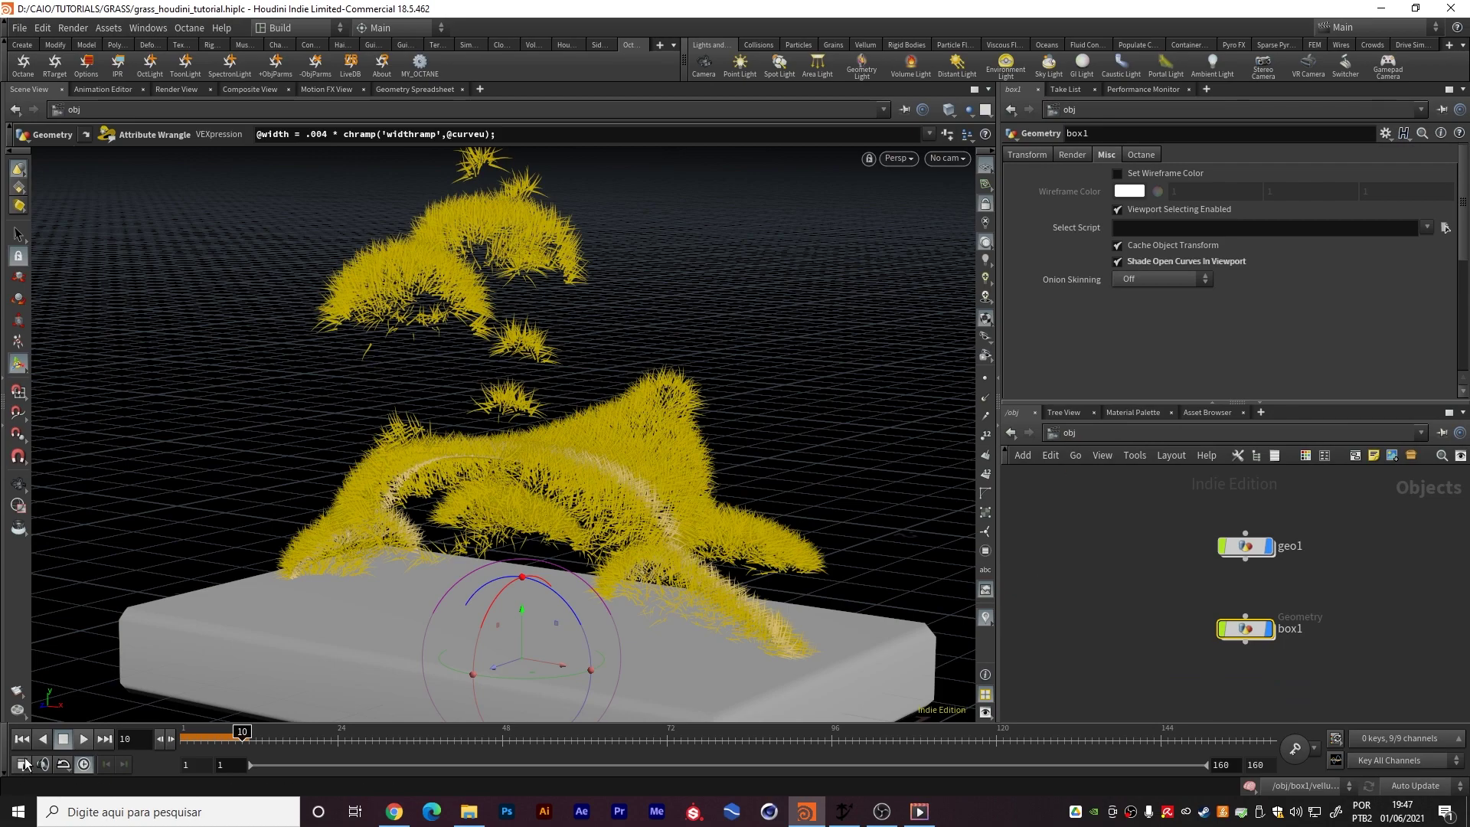
{"action": "key", "text": "ctrl+Up"}
{"action": "left_click_drag", "start_coordinate": [568, 604], "coordinate": [650, 570], "text": "alt"}
{"action": "left_click", "coordinate": [1091, 630]}
{"action": "left_click_drag", "start_coordinate": [393, 521], "coordinate": [415, 564], "text": "alt"}
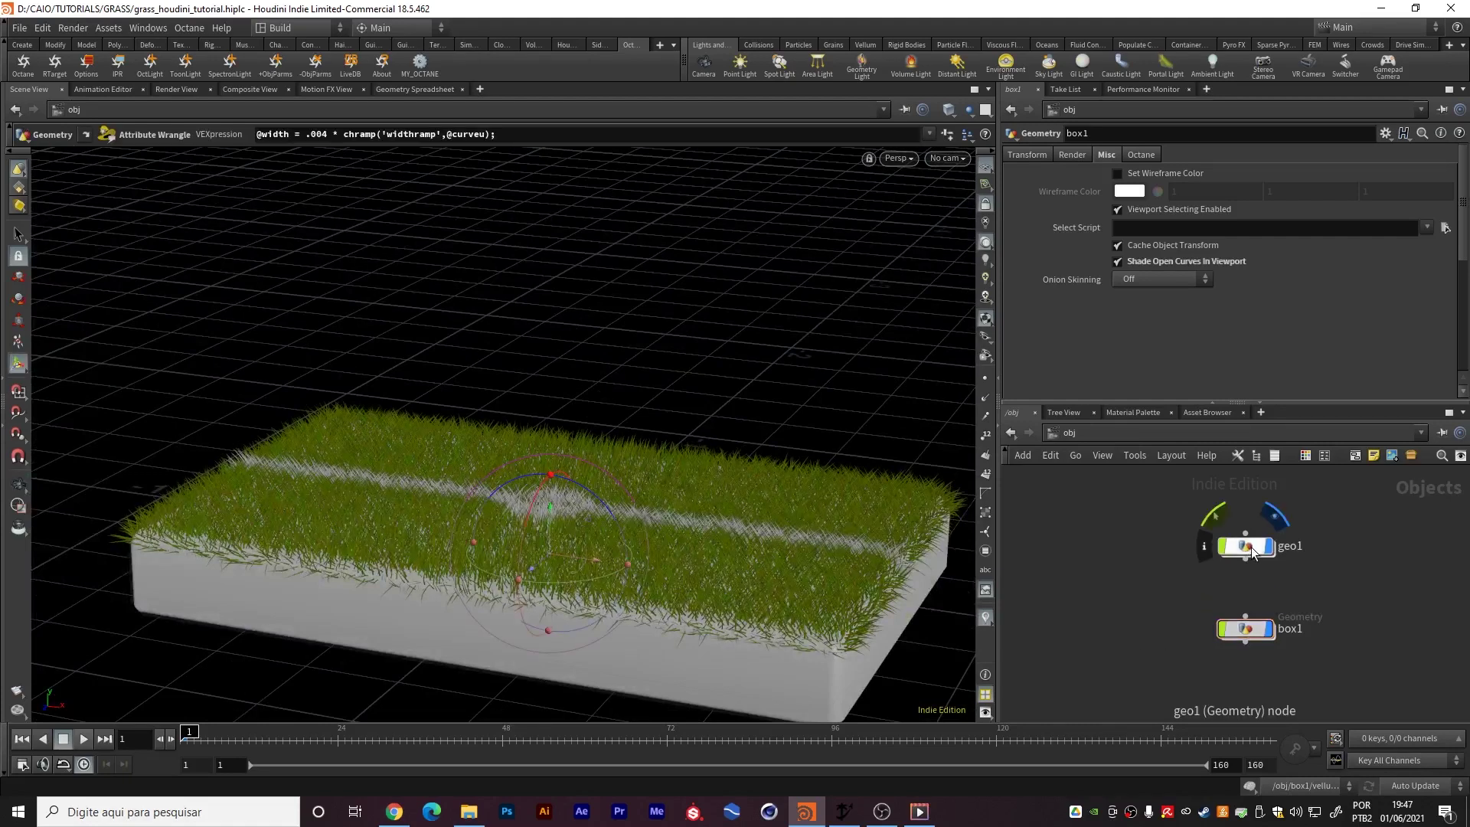
Enter box1's network and add a Test Geometry: Template Head node beside polybevel1
{"action": "double_click", "coordinate": [1248, 631]}
{"action": "middle_click_drag", "start_coordinate": [1345, 601], "coordinate": [1271, 617]}
{"action": "key", "text": "Tab"}
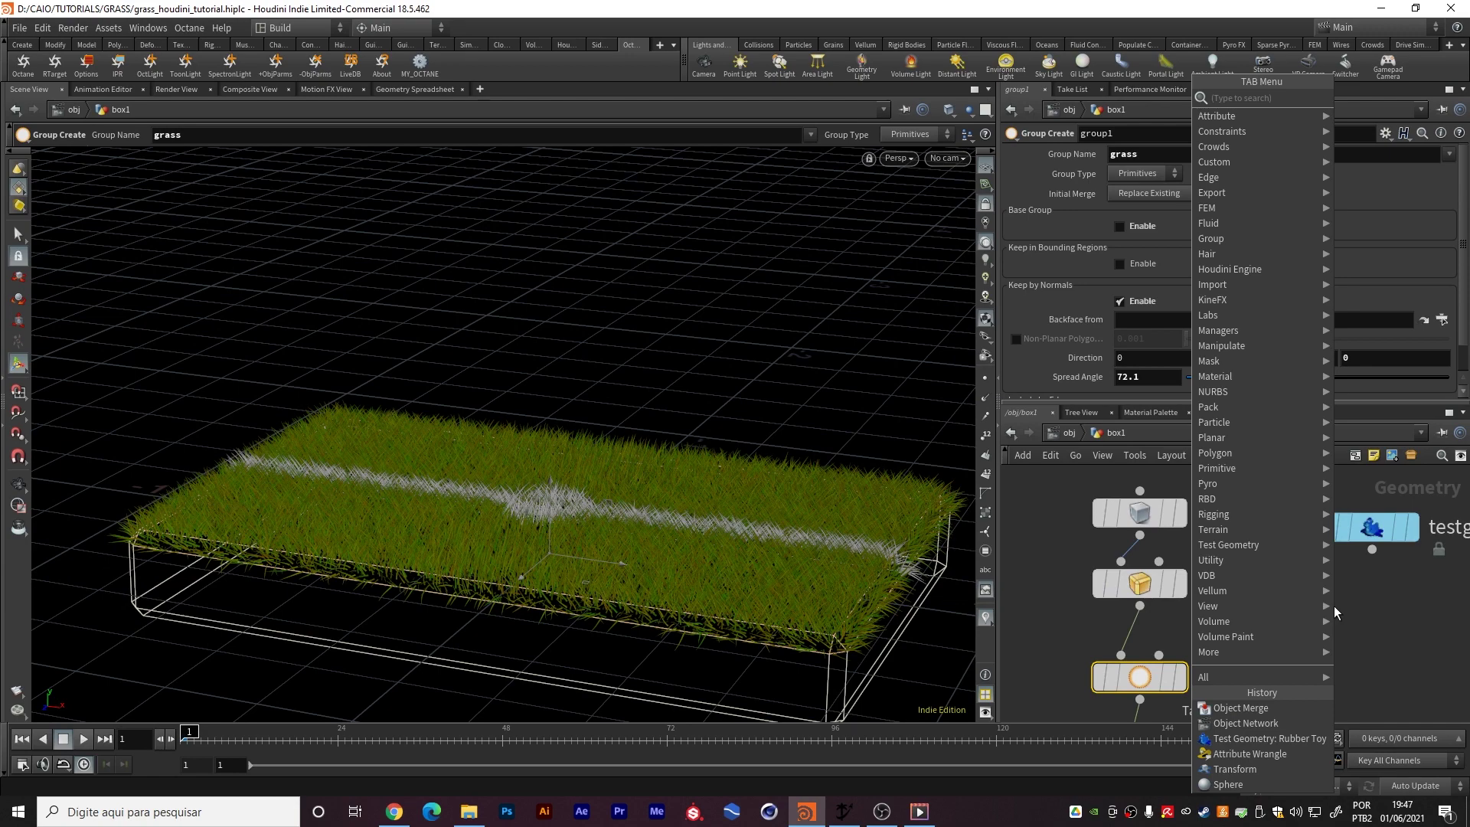
{"action": "type", "text": "test"}
{"action": "key", "text": "Down"}
{"action": "key", "text": "Down"}
{"action": "key", "text": "Down"}
{"action": "key", "text": "Down"}
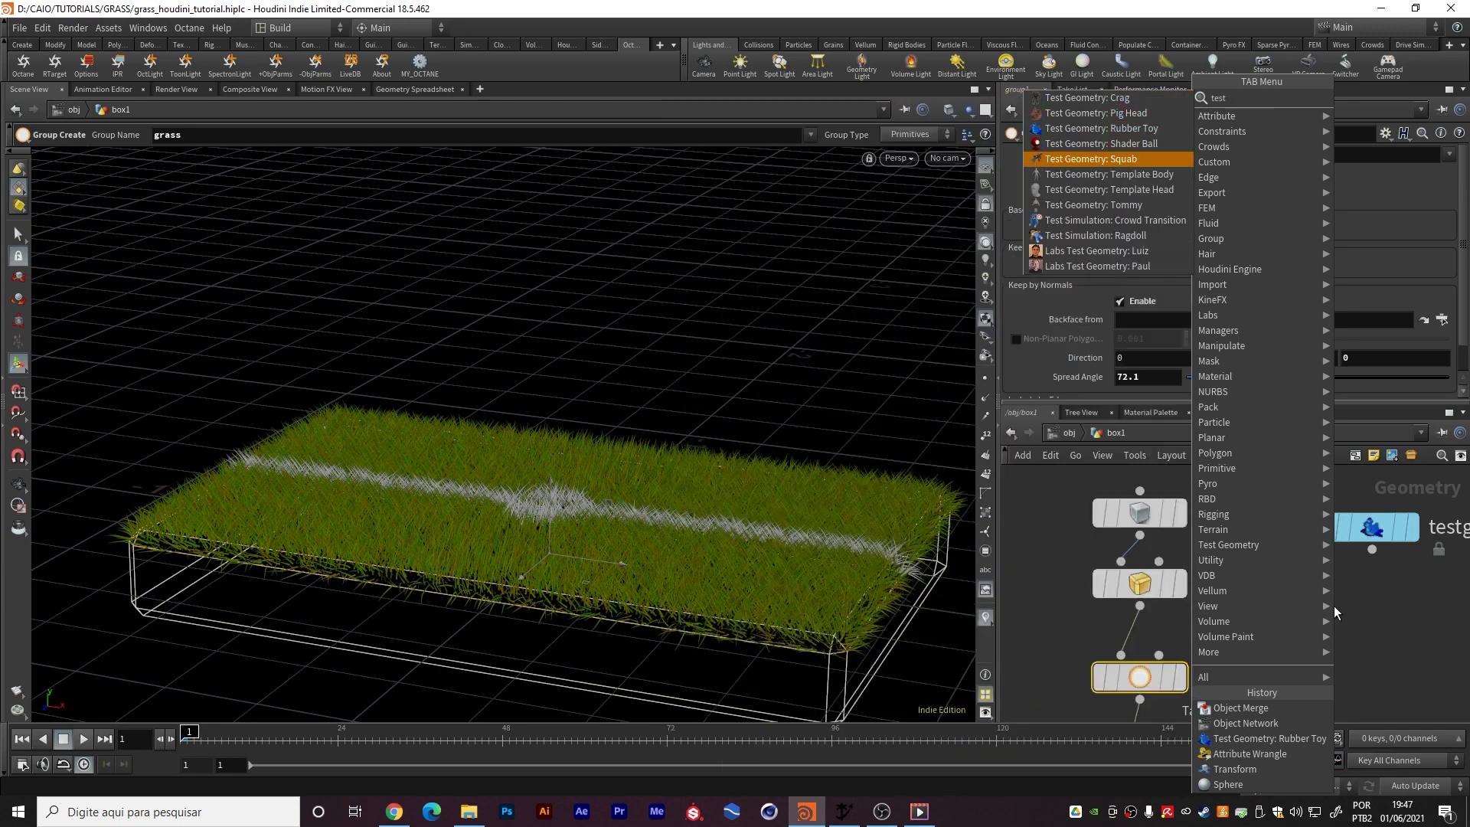
{"action": "key", "text": "Down"}
{"action": "key", "text": "Down"}
{"action": "key", "text": "Return"}
{"action": "left_click", "coordinate": [1333, 605]}
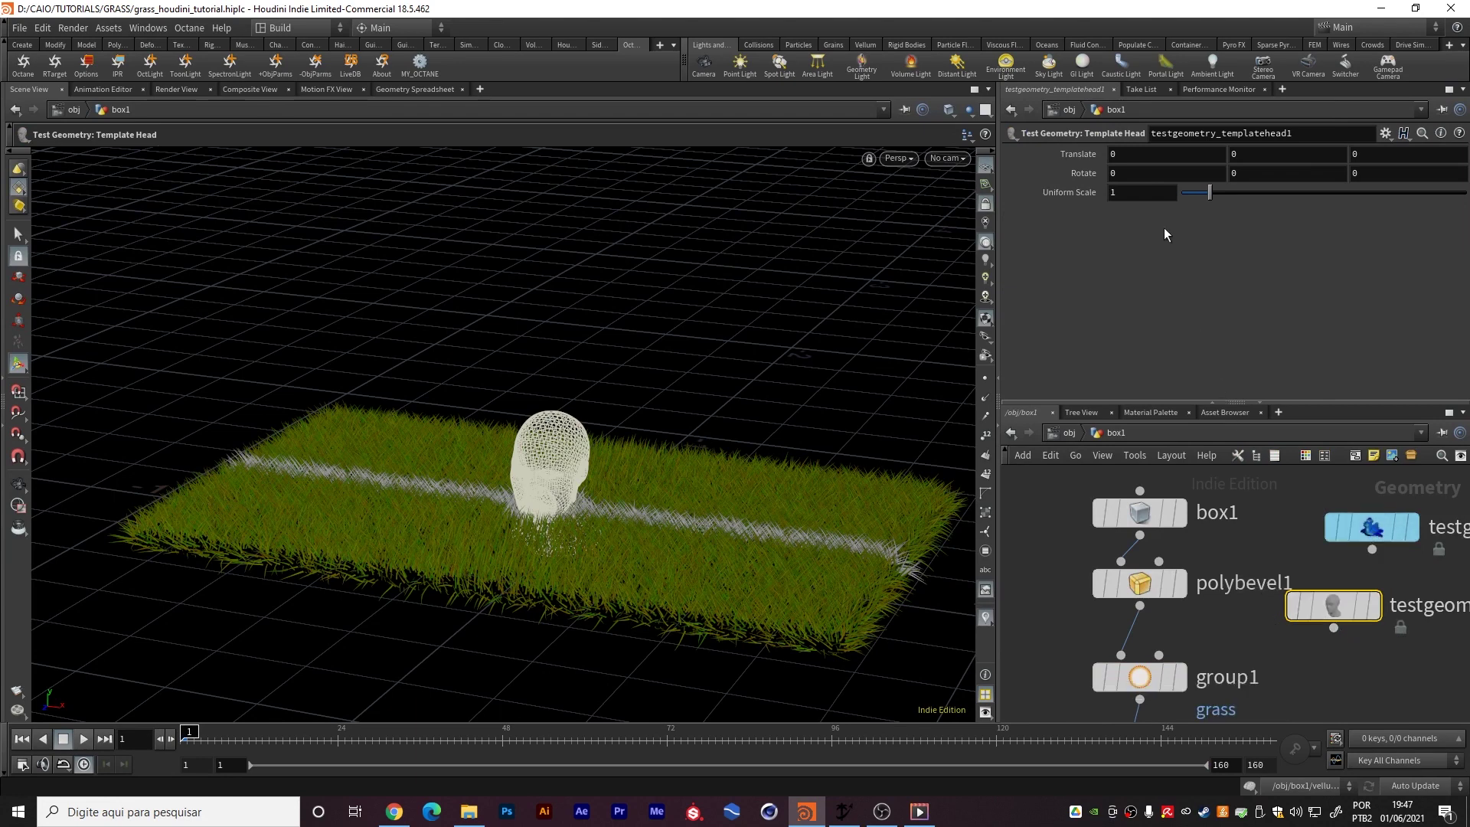
Set the template head's Uniform Scale to 2.1 and connect its output to the first input of group1
{"action": "left_click_drag", "start_coordinate": [1215, 195], "coordinate": [1242, 193]}
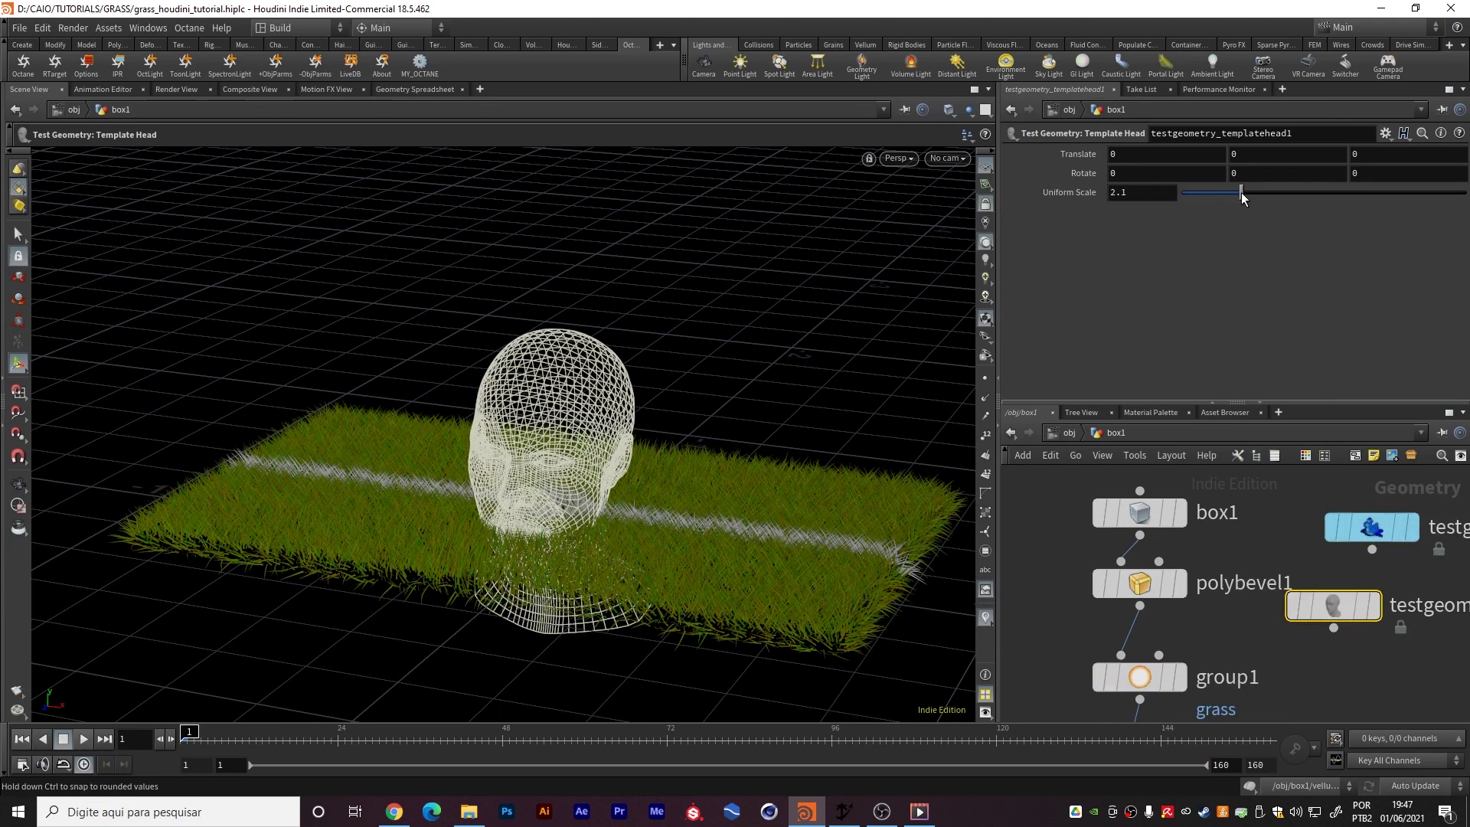
{"action": "left_click", "coordinate": [1334, 630]}
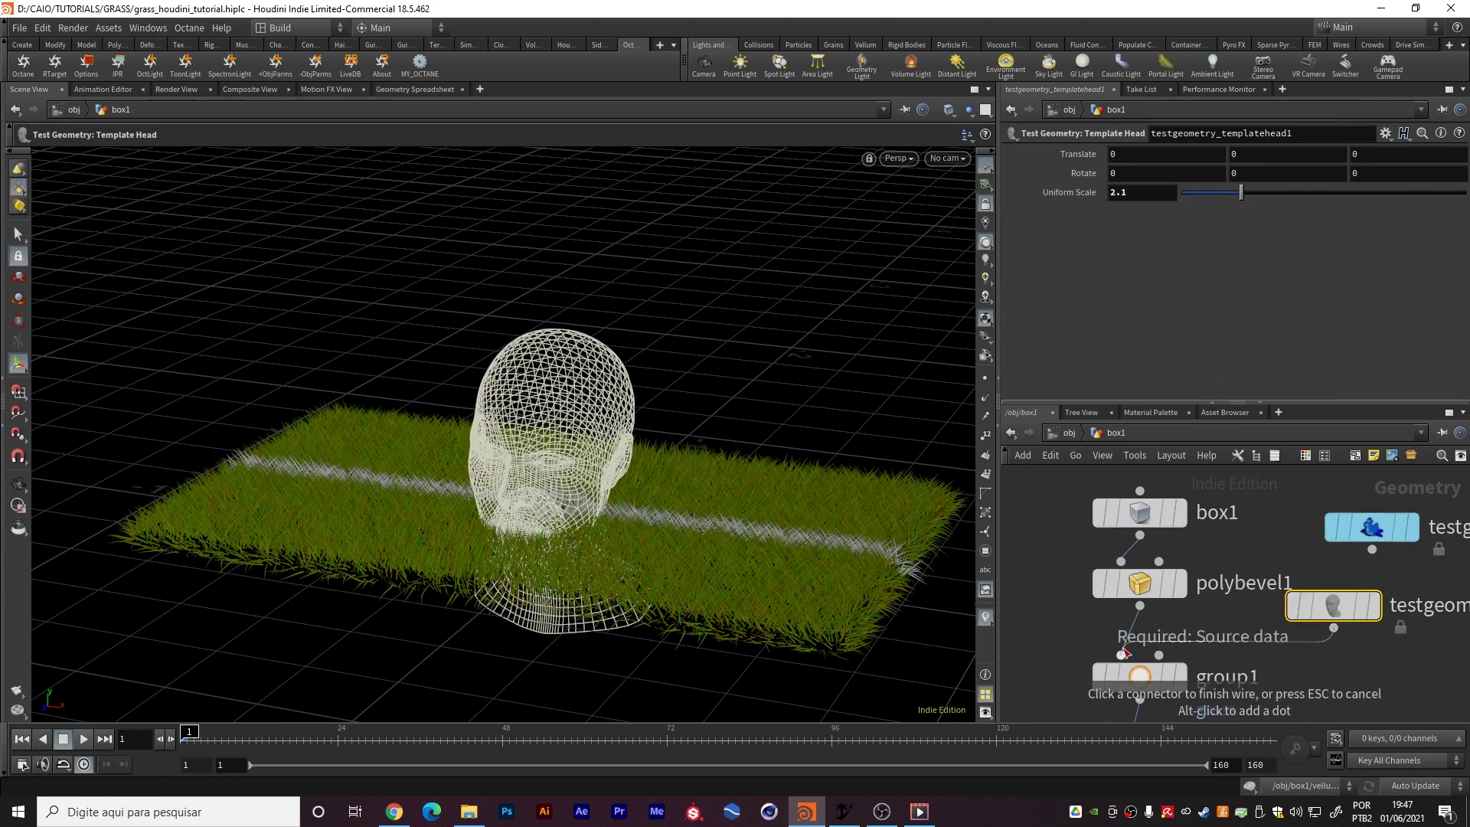
{"action": "left_click", "coordinate": [1122, 655]}
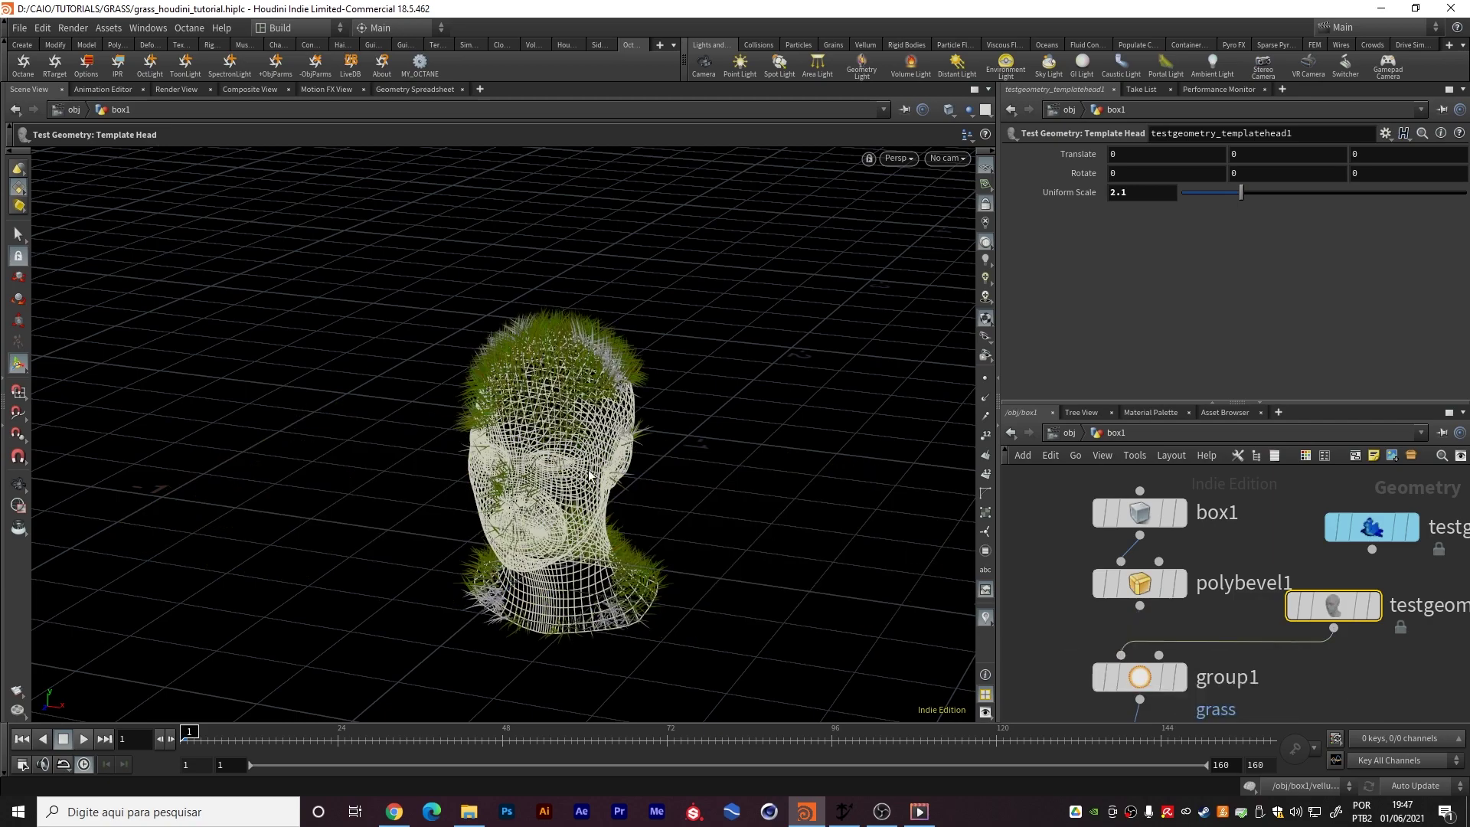
Return to the object level and examine the grass growing on the template head
{"action": "left_click", "coordinate": [1069, 432]}
{"action": "right_click_drag", "start_coordinate": [563, 465], "coordinate": [604, 450], "text": "alt"}
{"action": "left_click", "coordinate": [962, 620]}
{"action": "left_click_drag", "start_coordinate": [530, 474], "coordinate": [555, 418], "text": "alt"}
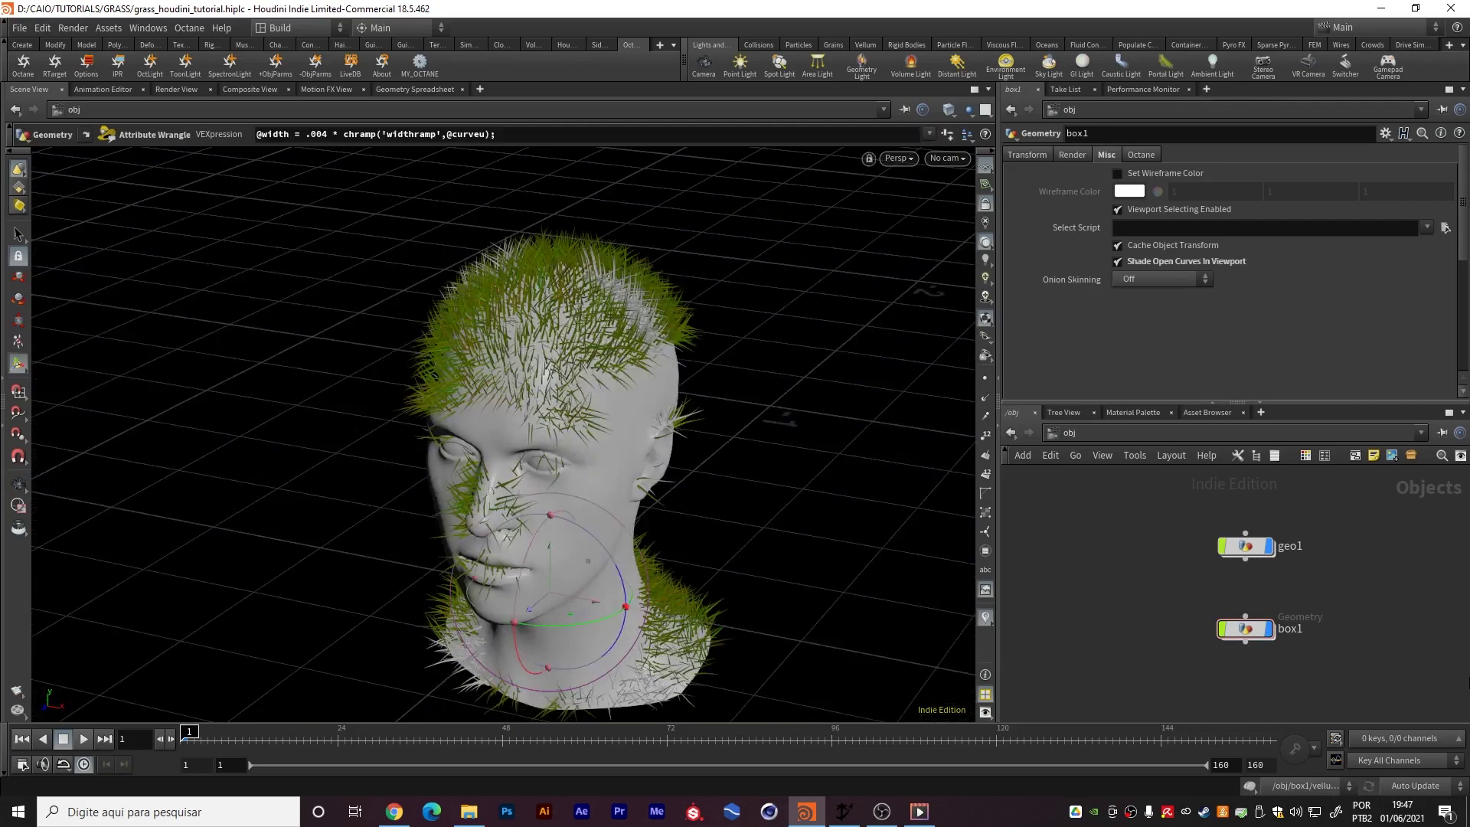
Set the template head's Uniform Scale to 4 inside box1, and view the grassy head from several angles at the object level
{"action": "double_click", "coordinate": [1248, 630]}
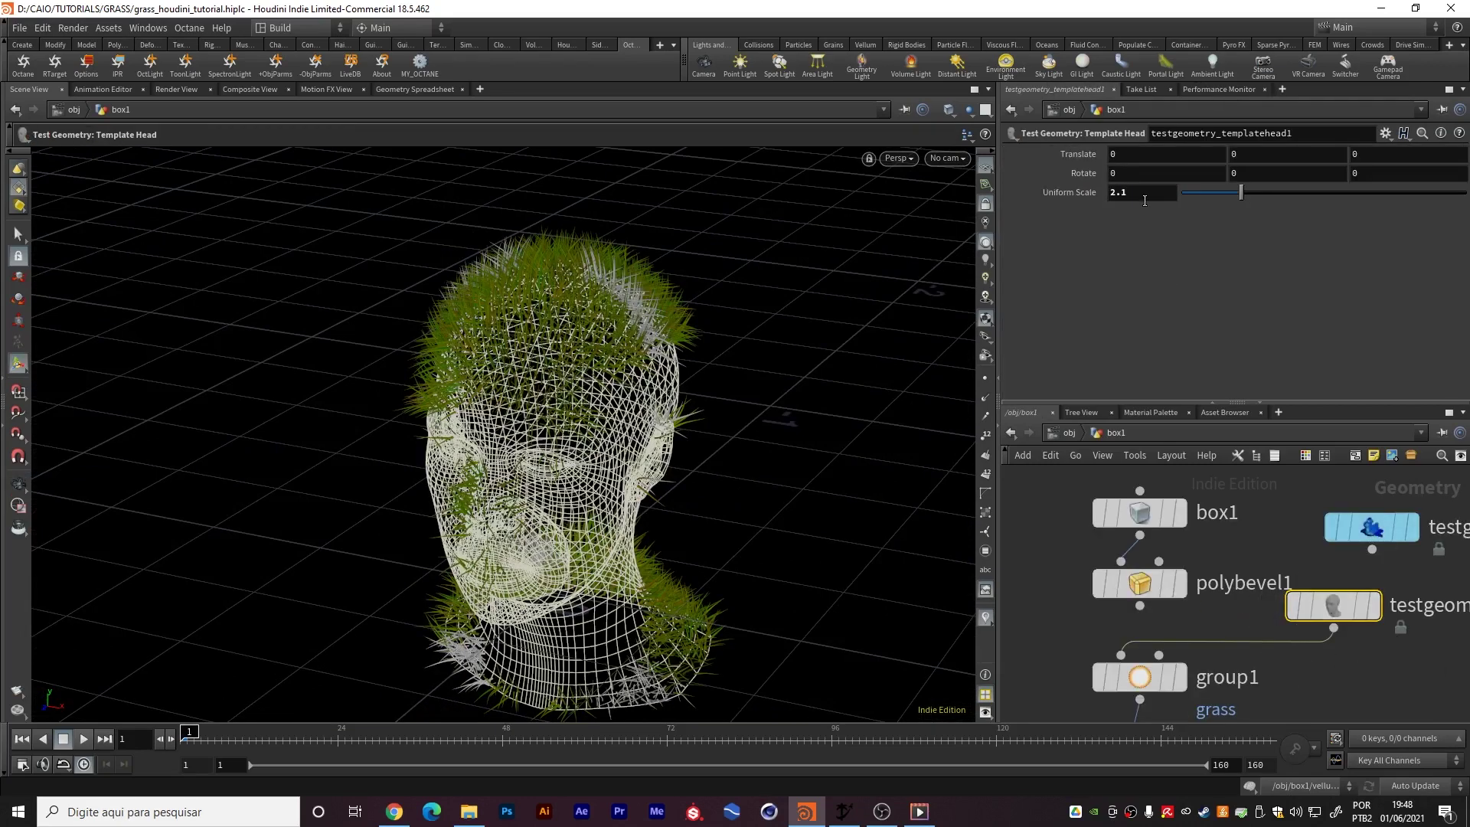
{"action": "type", "text": "4"}
{"action": "key", "text": "Return"}
{"action": "left_click", "coordinate": [1065, 433]}
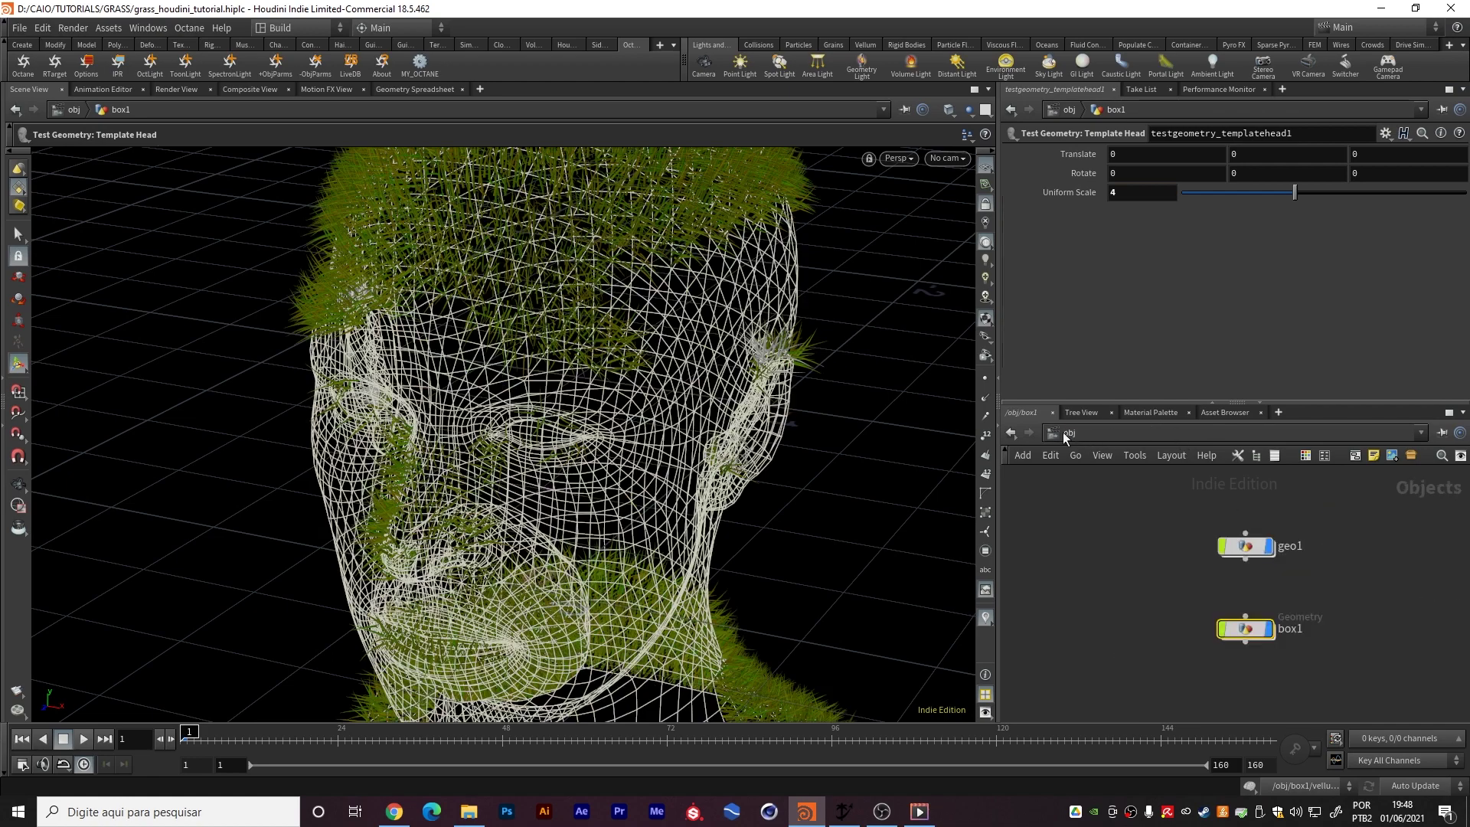
{"action": "left_click_drag", "start_coordinate": [490, 322], "coordinate": [370, 318]}
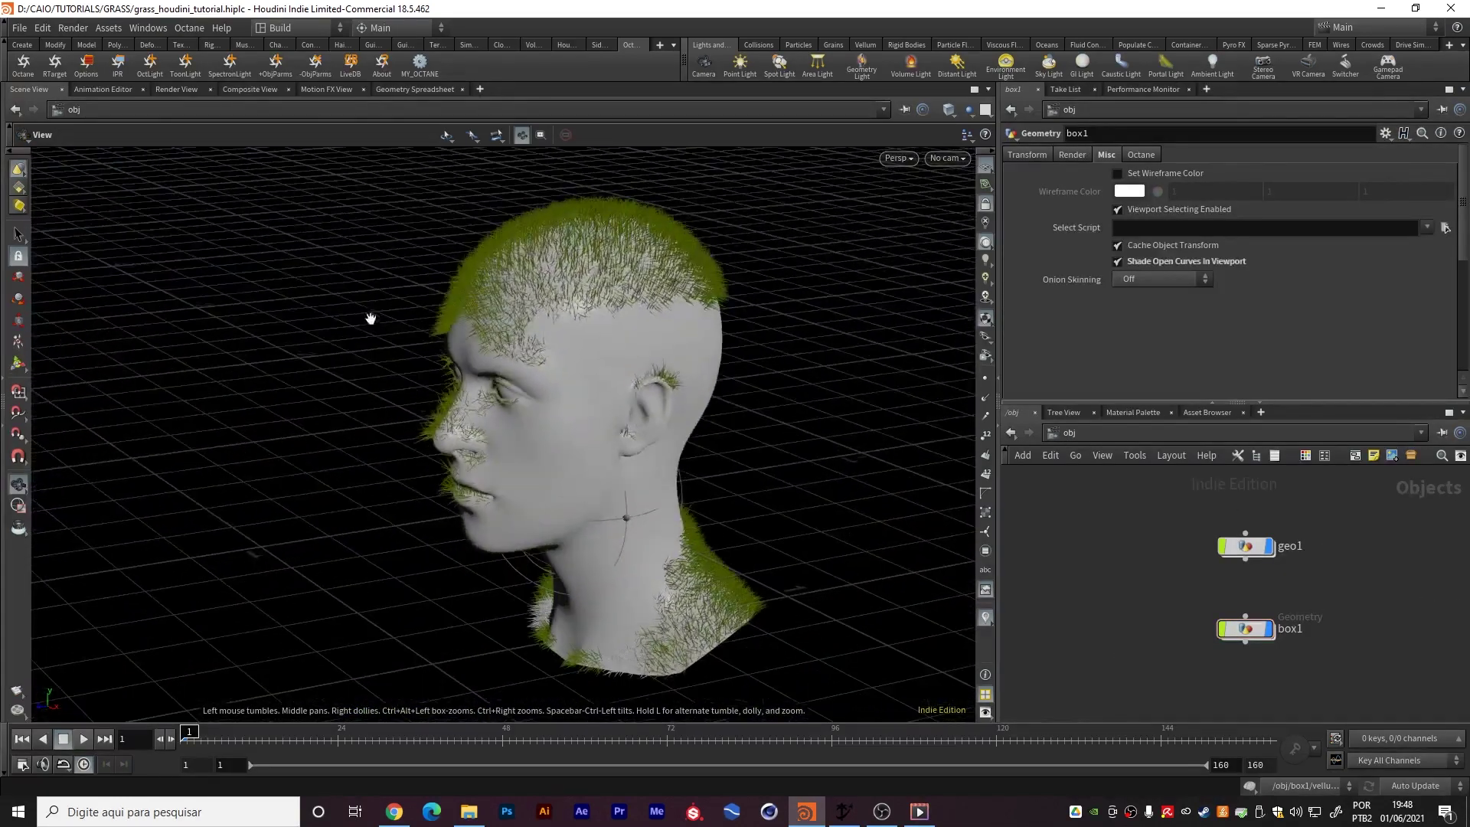
{"action": "scroll", "coordinate": [614, 395], "scroll_direction": "up", "scroll_amount": 2}
{"action": "left_click_drag", "start_coordinate": [699, 385], "coordinate": [596, 426]}
{"action": "key", "text": "Return"}
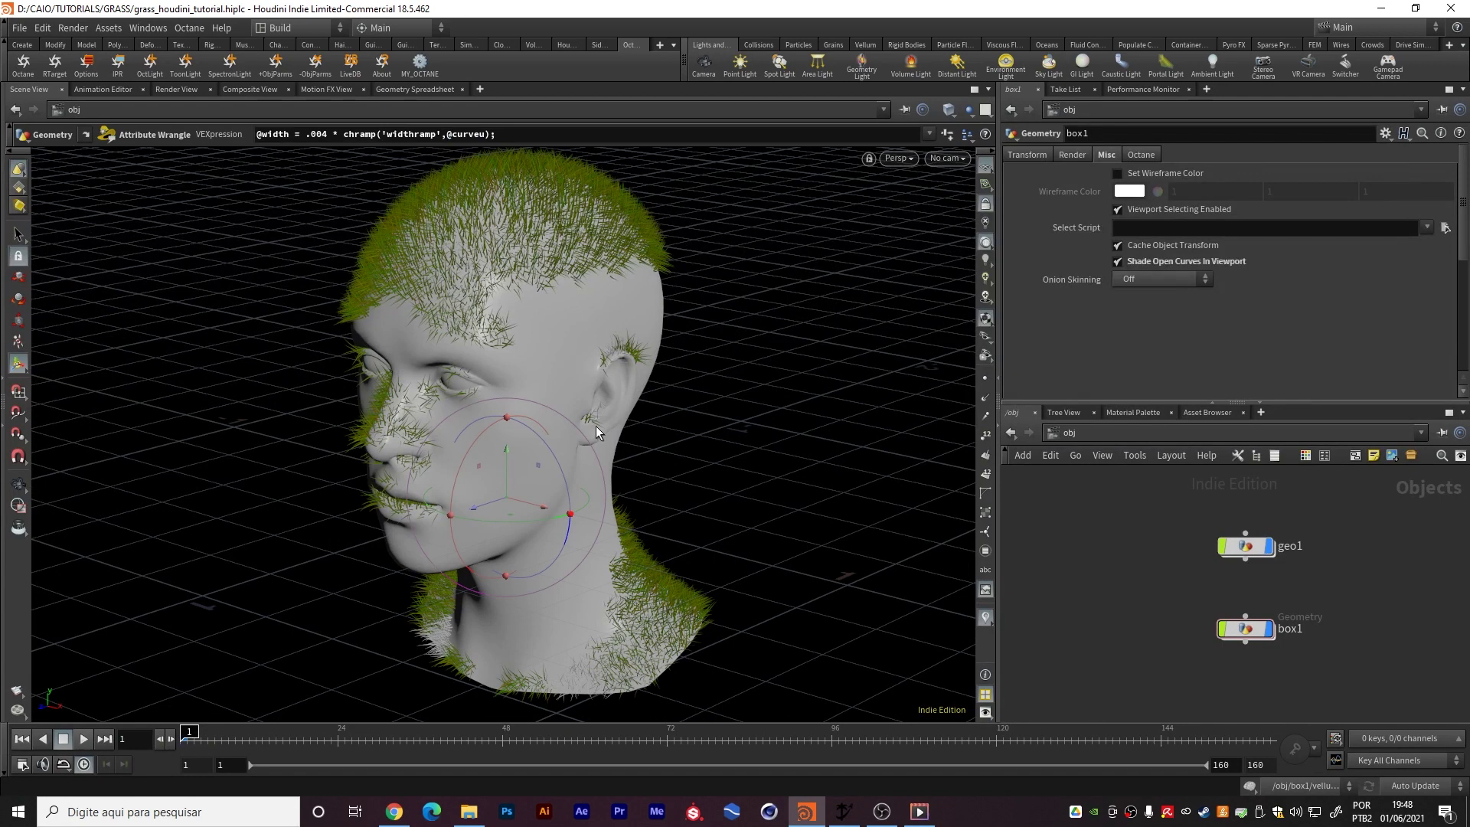